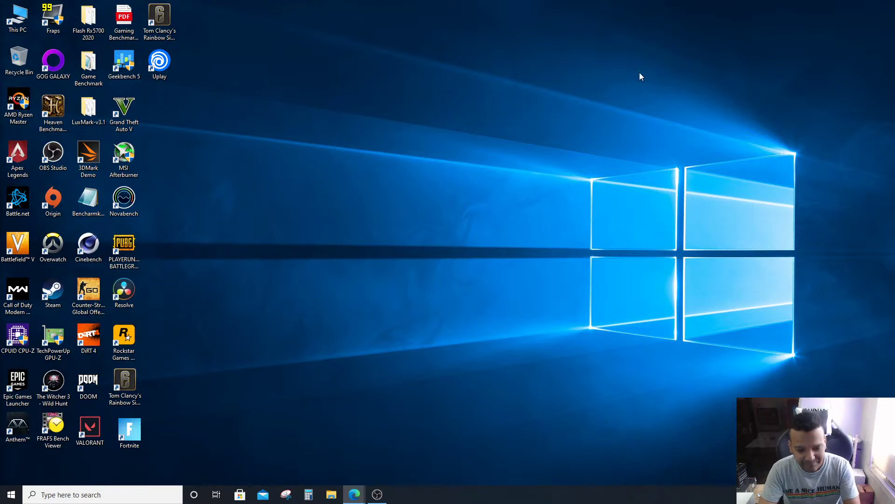
Search Google in the Edge browser for "opencore vanilla guide" and open the OpenCore Vanilla Guide on gitbook.io
{"action": "mouse_move", "coordinate": [354, 493]}
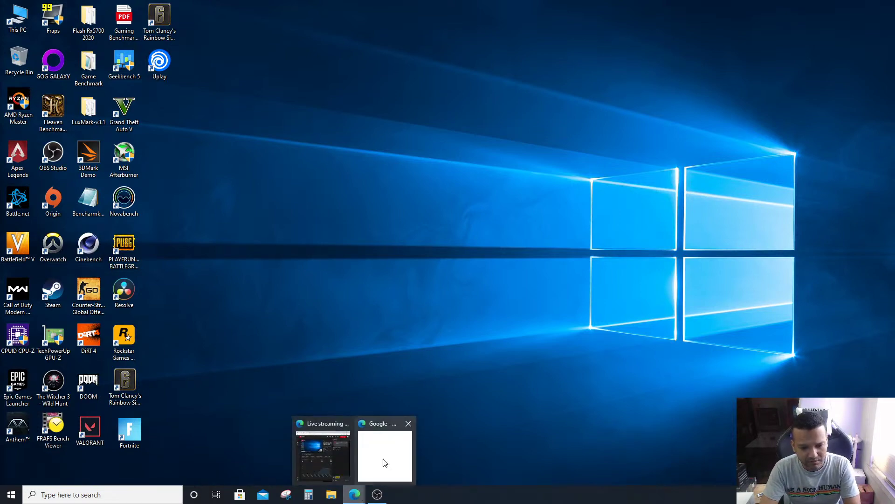
{"action": "left_click", "coordinate": [385, 462]}
{"action": "left_click", "coordinate": [417, 206]}
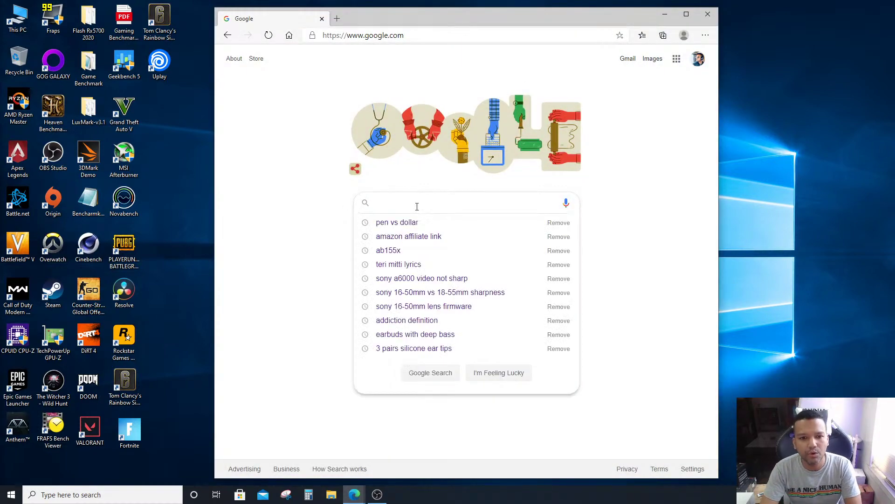
{"action": "type", "text": "ope"}
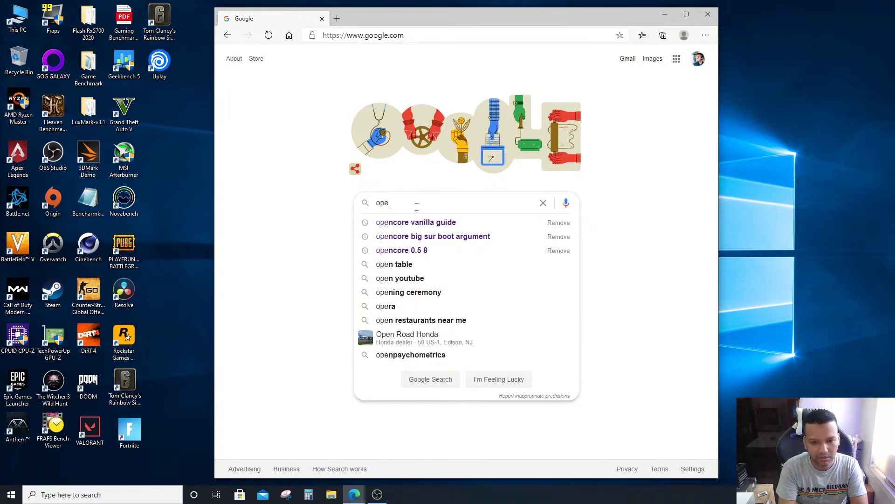
{"action": "key", "text": "Down"}
{"action": "key", "text": "Return"}
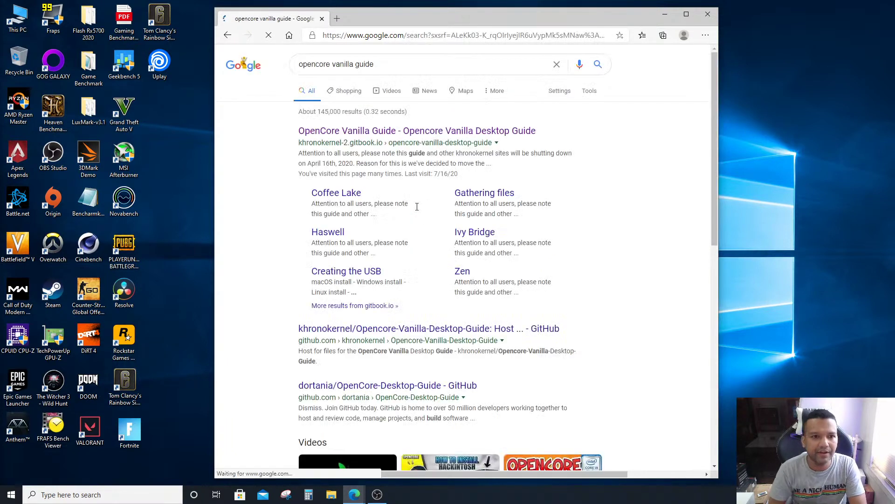
{"action": "left_click", "coordinate": [456, 131]}
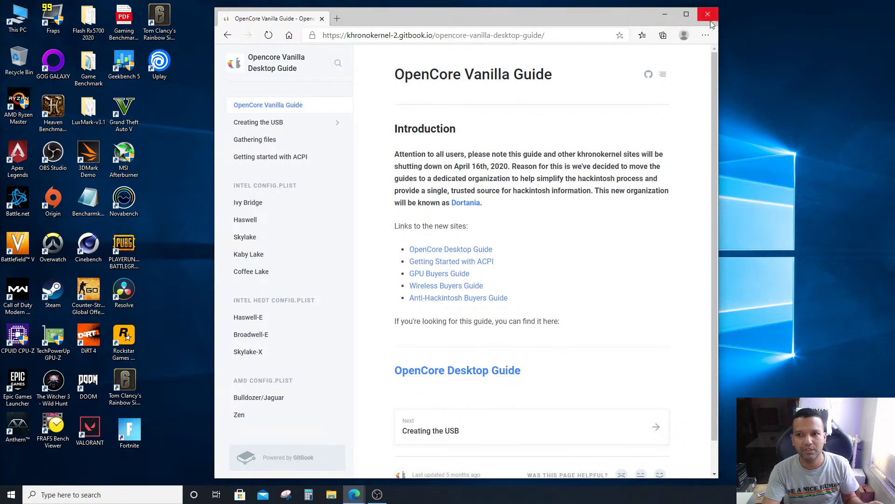
Return the browser to the Google home page and minimize its window
{"action": "left_click", "coordinate": [584, 35]}
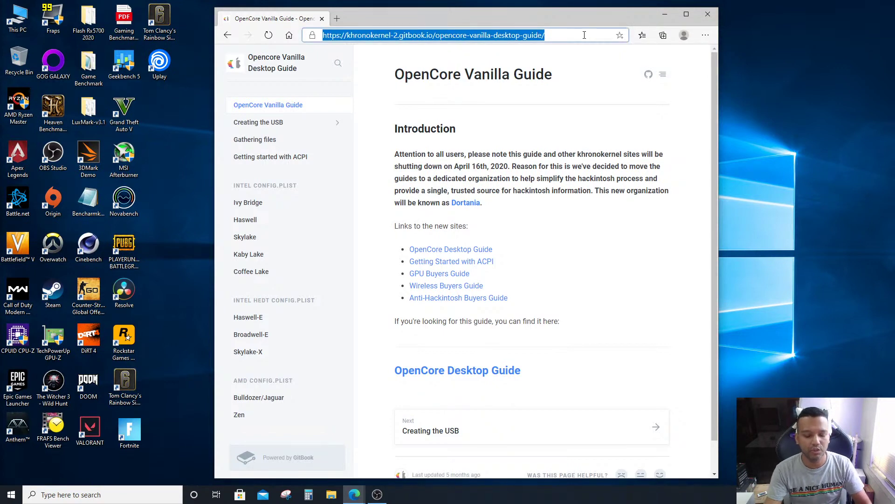
{"action": "type", "text": "go"}
{"action": "key", "text": "Return"}
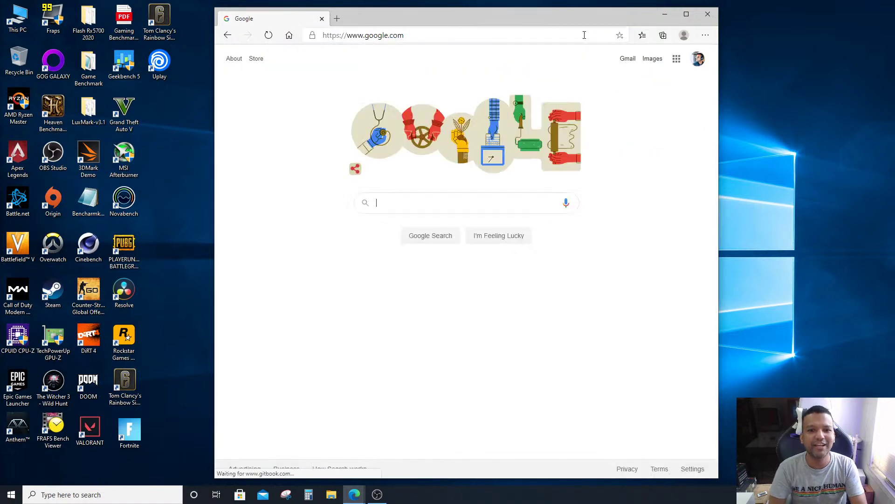
{"action": "left_click", "coordinate": [664, 14]}
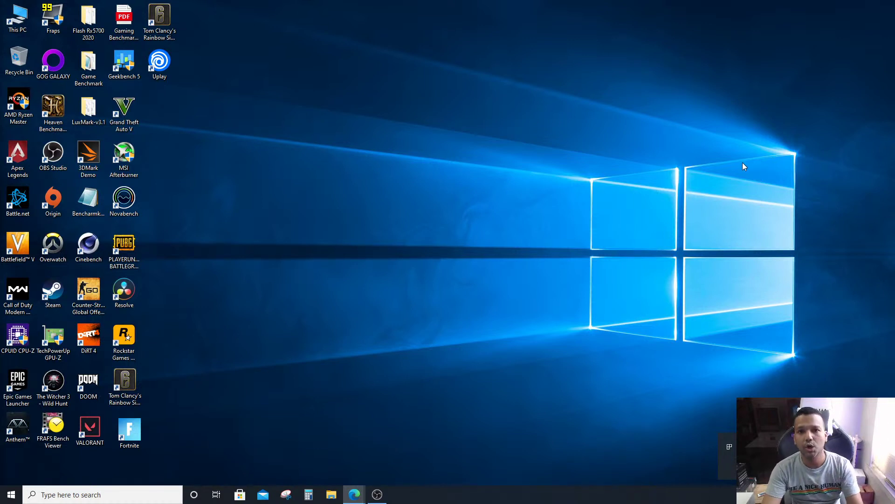
Find Command Prompt with the search term "cmd" and run it as administrator
{"action": "left_click", "coordinate": [63, 494]}
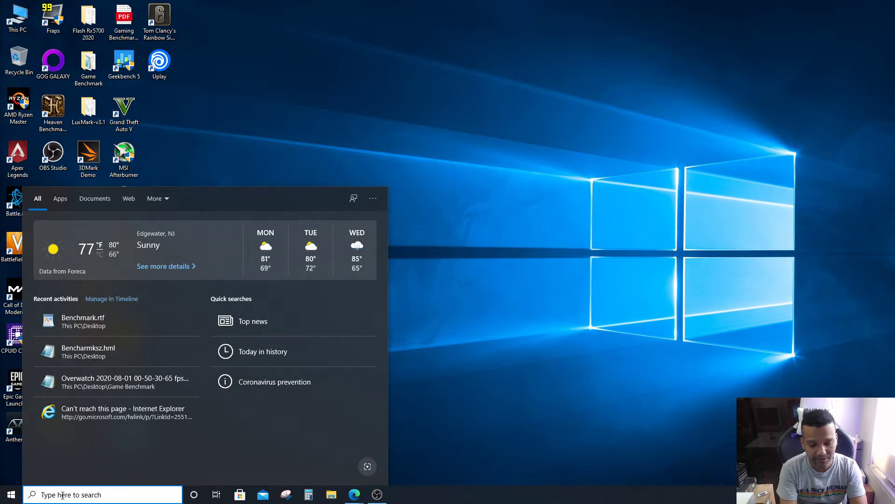
{"action": "type", "text": "cmd"}
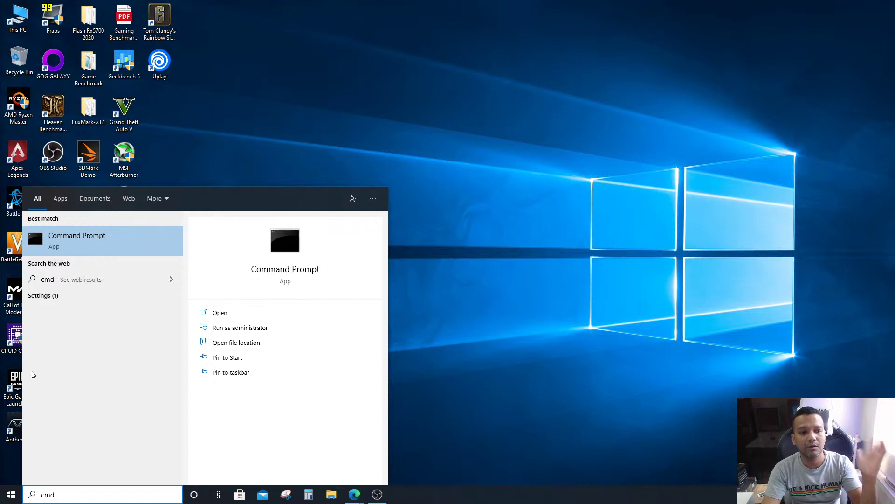
{"action": "right_click", "coordinate": [85, 245]}
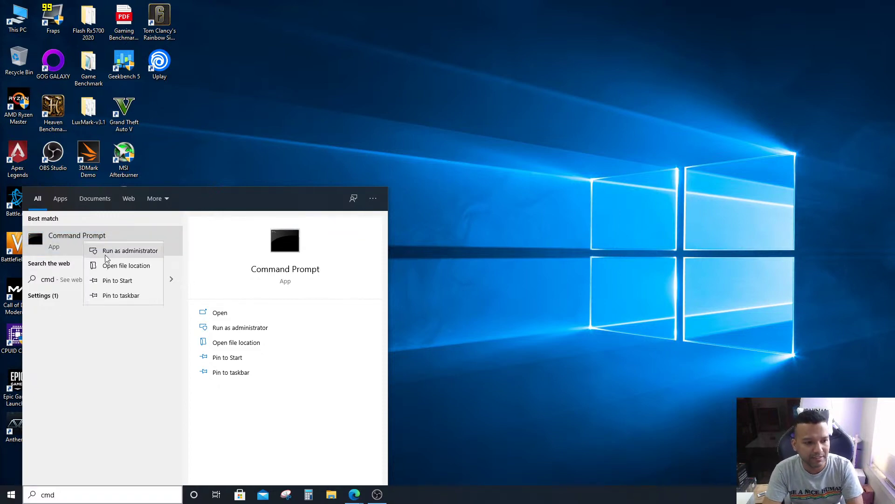
{"action": "left_click", "coordinate": [110, 254]}
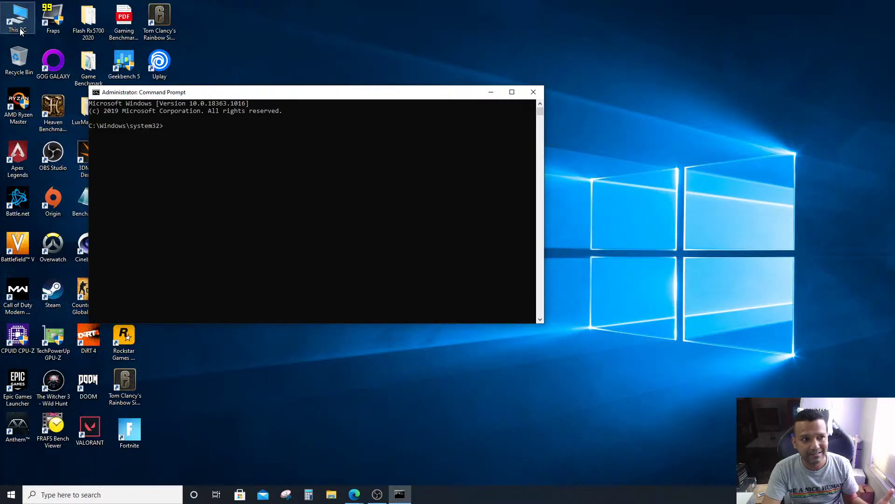
Look at USB Drive (E:) and its available actions in This PC, then close the File Explorer window
{"action": "double_click", "coordinate": [20, 28]}
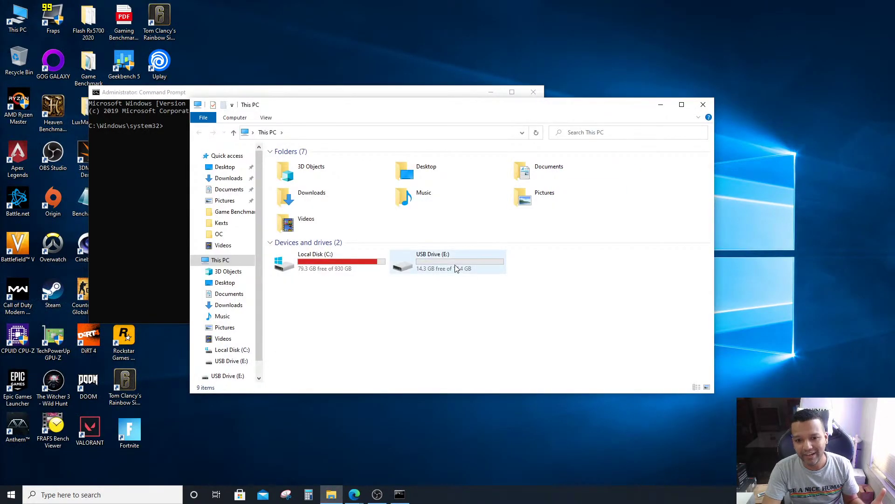
{"action": "right_click", "coordinate": [455, 265]}
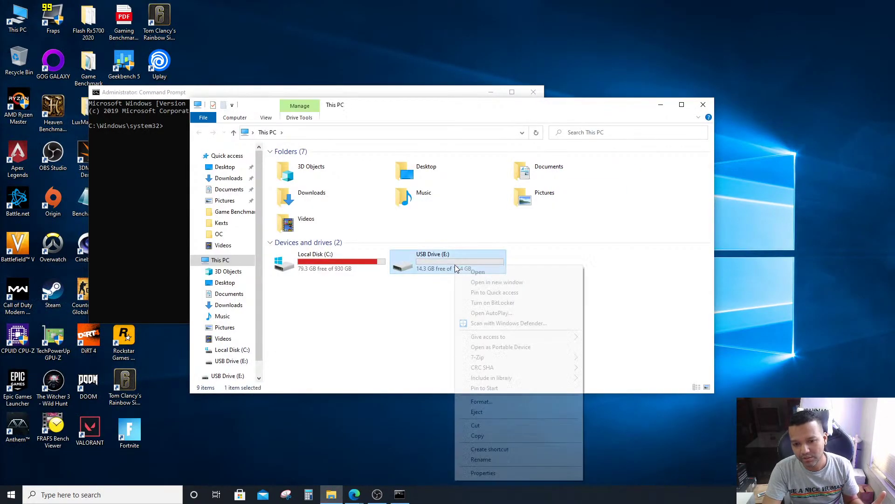
{"action": "left_click", "coordinate": [632, 209]}
{"action": "left_click", "coordinate": [701, 107]}
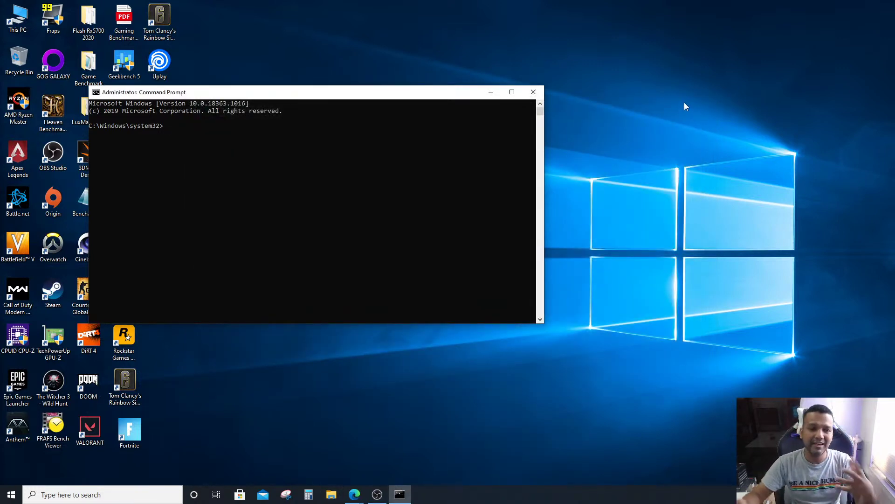
Start diskpart in the administrator Command Prompt and list the connected disks with "list disk"
{"action": "left_click_drag", "start_coordinate": [417, 96], "coordinate": [514, 101]}
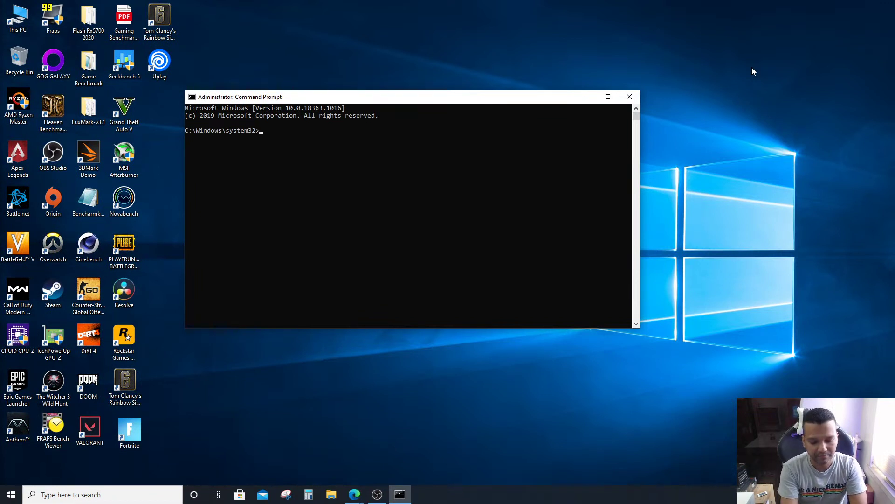
{"action": "type", "text": "diskpart"}
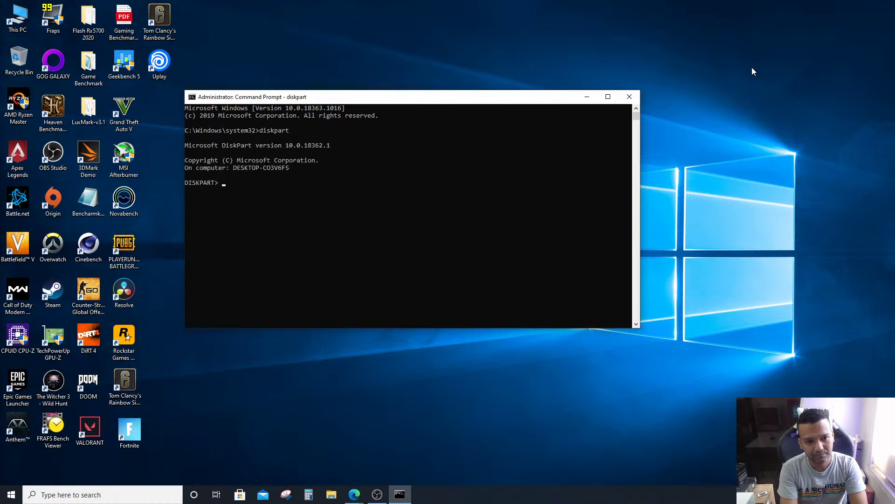
{"action": "type", "text": "list"}
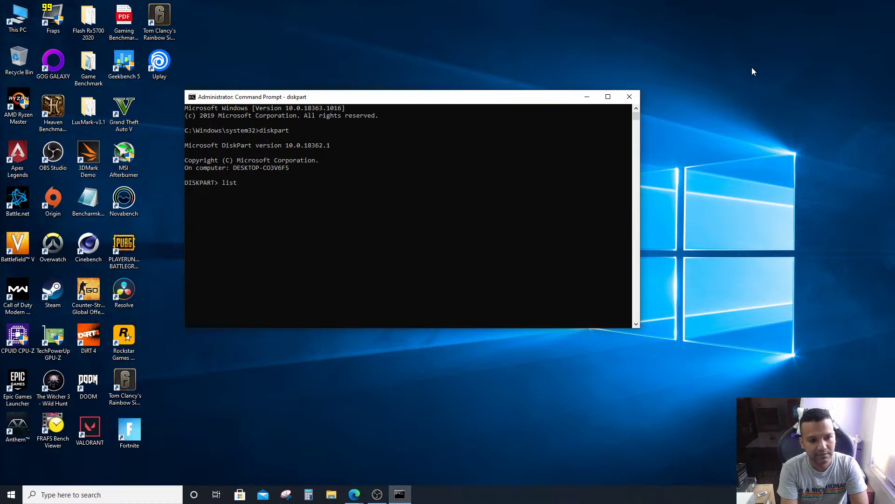
{"action": "type", "text": " disk"}
{"action": "key", "text": "Return"}
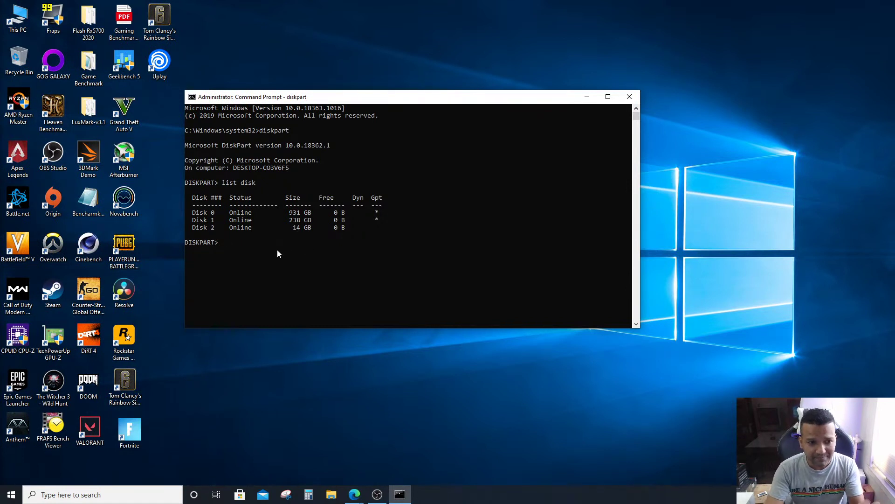
Select disk 2 in DiskPart and erase it with the clean command
{"action": "type", "text": "select"}
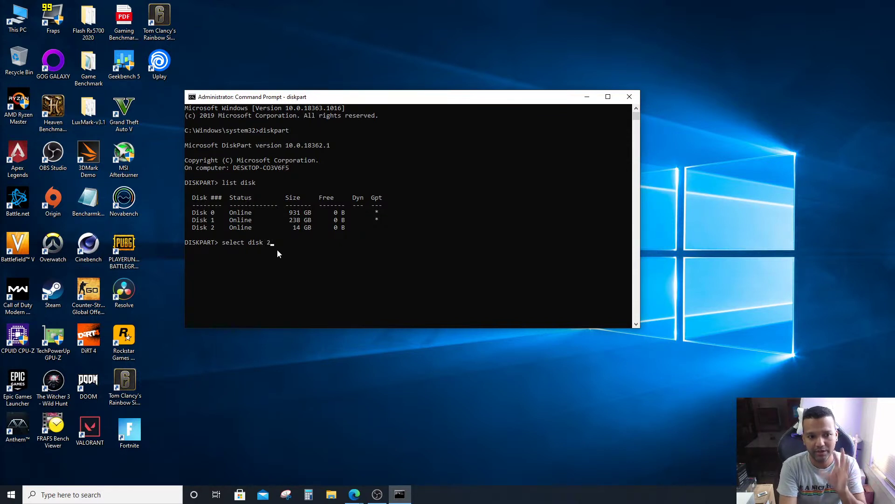
{"action": "type", "text": "disk 2"}
{"action": "key", "text": "Return"}
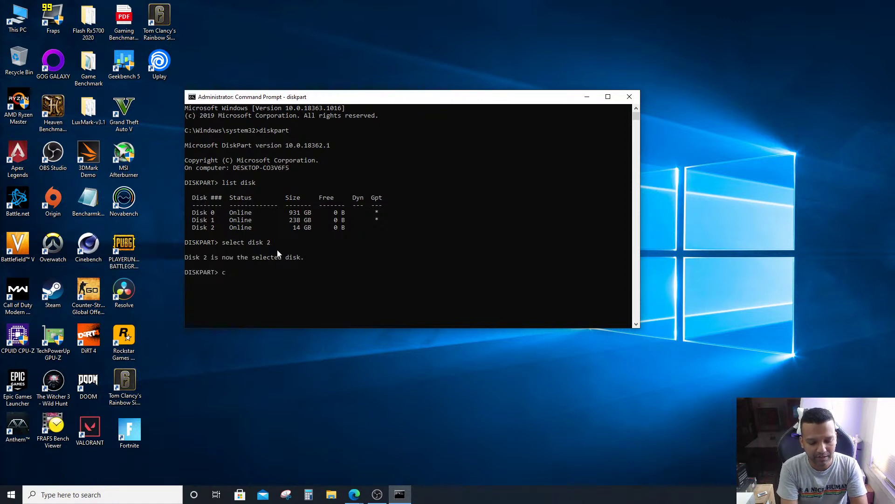
{"action": "type", "text": "clean"}
{"action": "key", "text": "Return"}
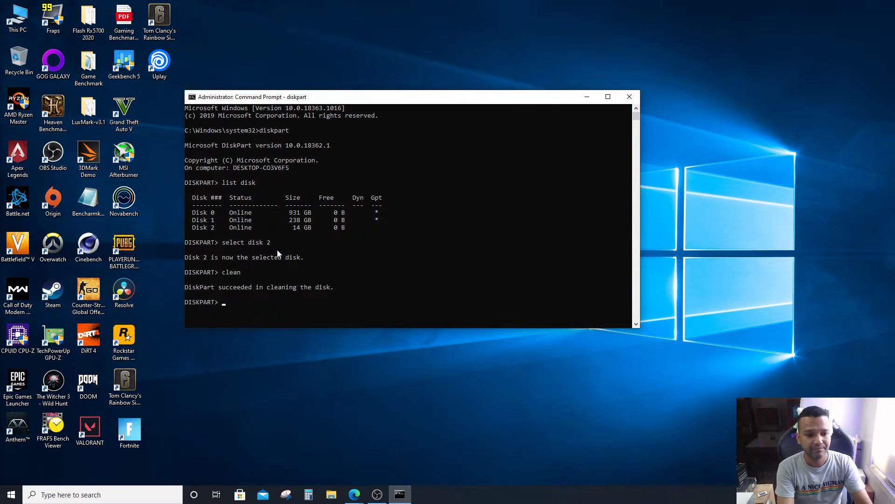
Create a primary partition on the selected disk with "create partition primary"
{"action": "type", "text": "c"}
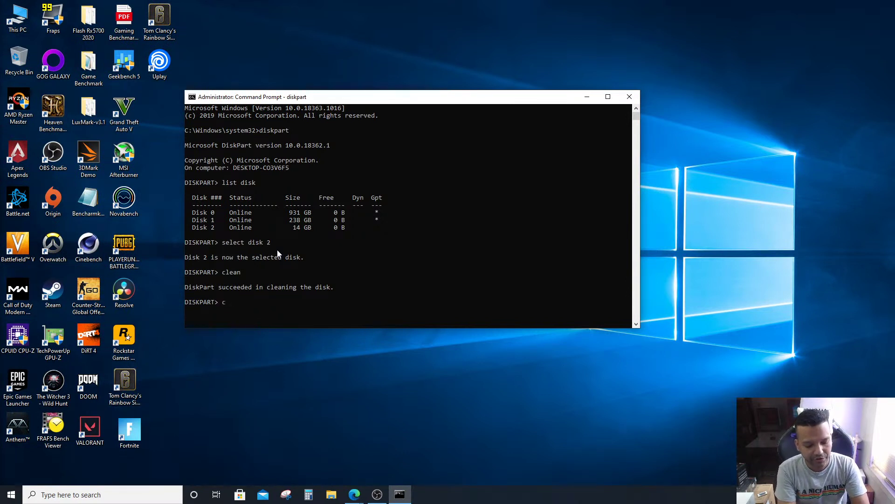
{"action": "type", "text": "reate"}
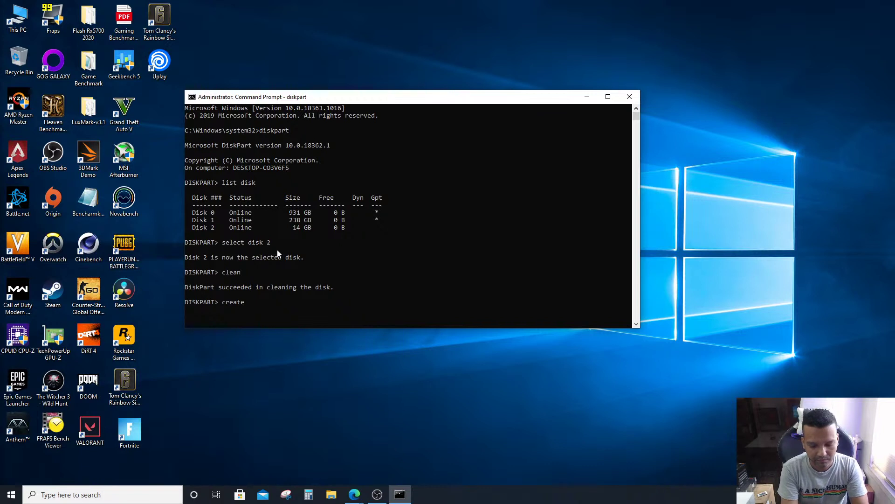
{"action": "type", "text": " par"}
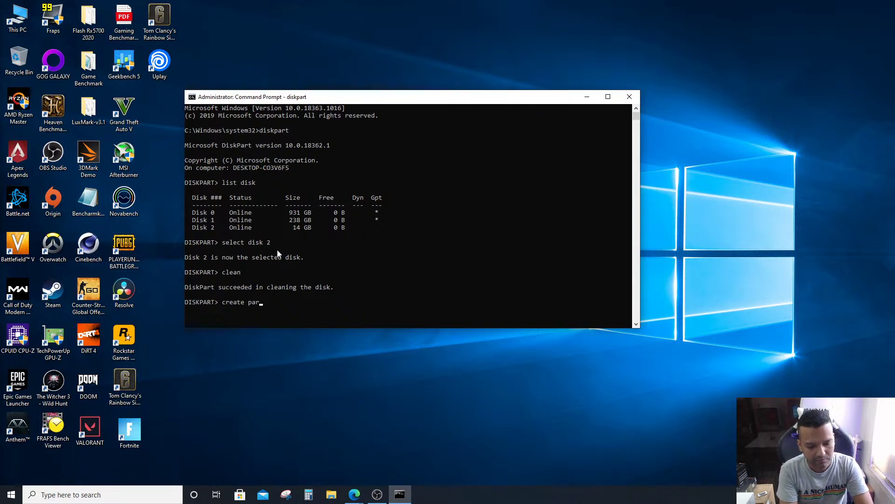
{"action": "type", "text": "titio"}
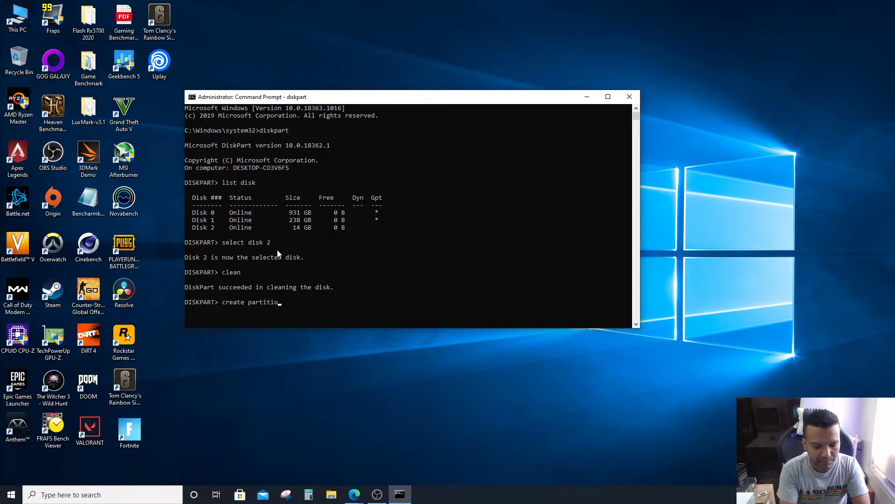
{"action": "type", "text": "n primary"}
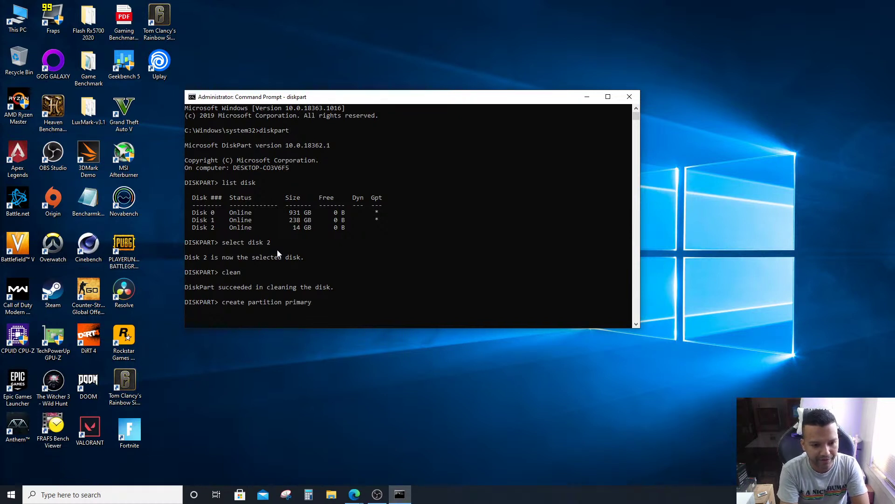
{"action": "key", "text": "Return"}
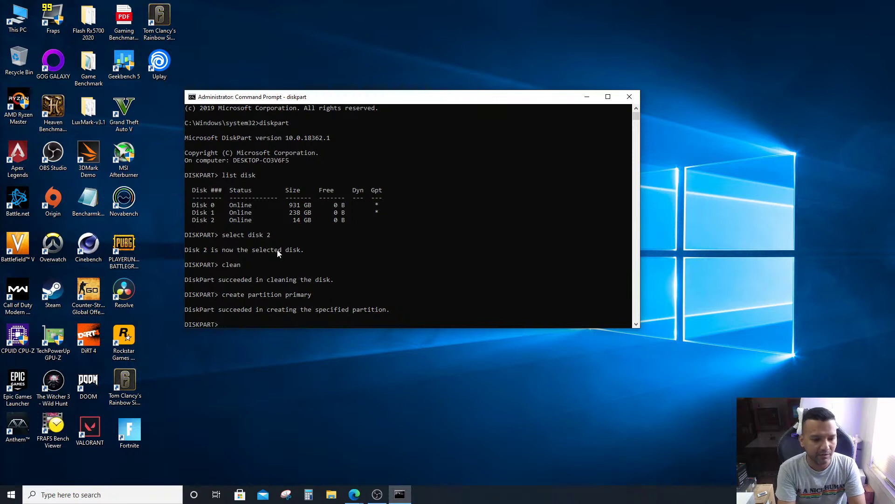
Quick-format the new partition as NTFS with "format fs=ntfs quick" and close the Command Prompt window
{"action": "type", "text": "f"}
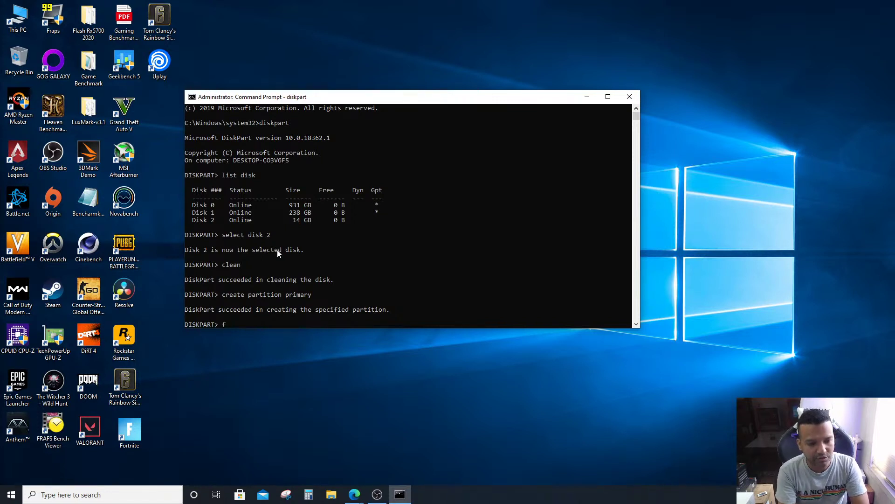
{"action": "type", "text": "orma"}
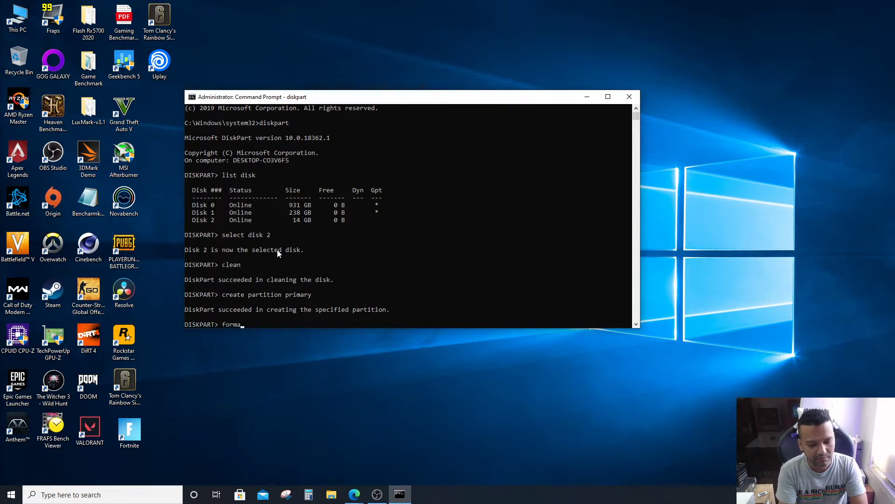
{"action": "type", "text": "t fs"}
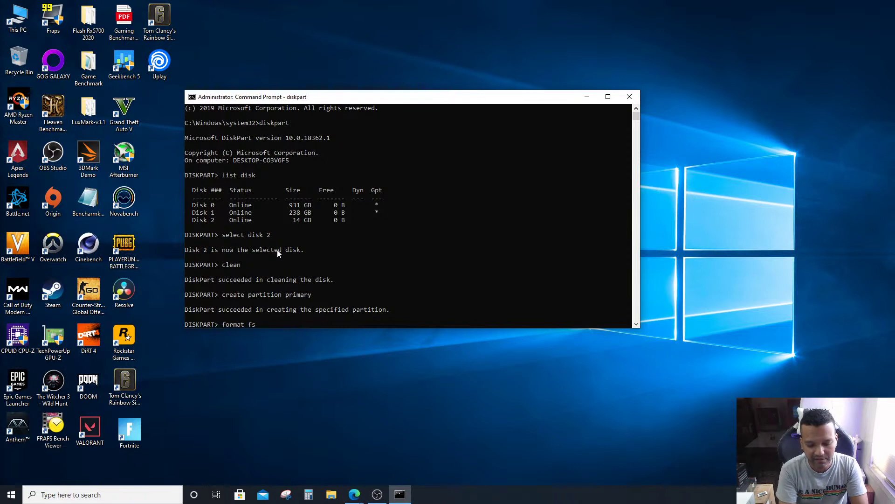
{"action": "type", "text": "="}
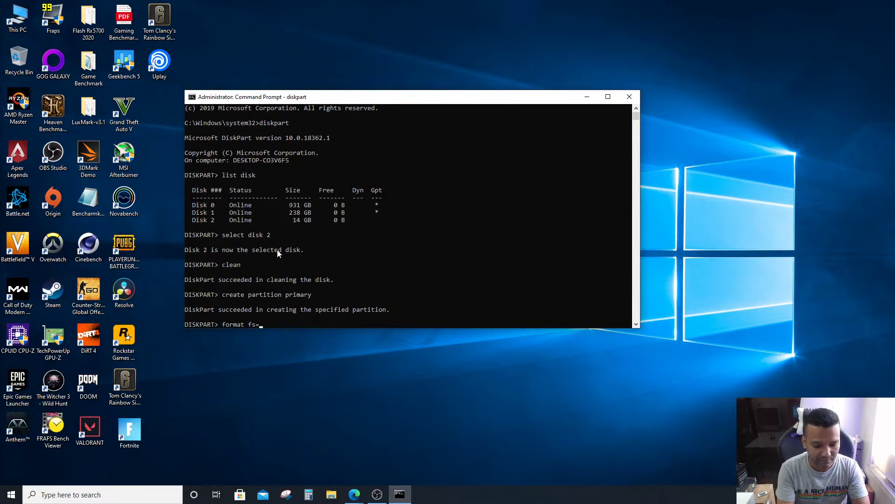
{"action": "type", "text": "ntfs"}
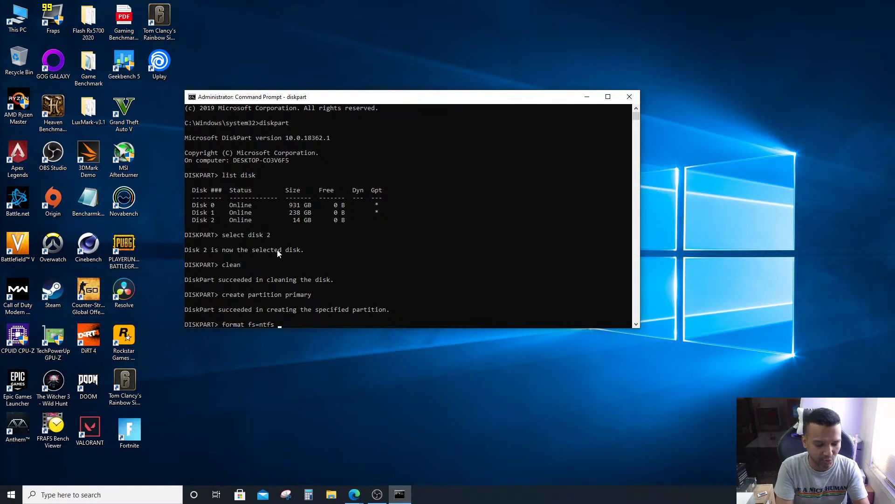
{"action": "type", "text": "q"}
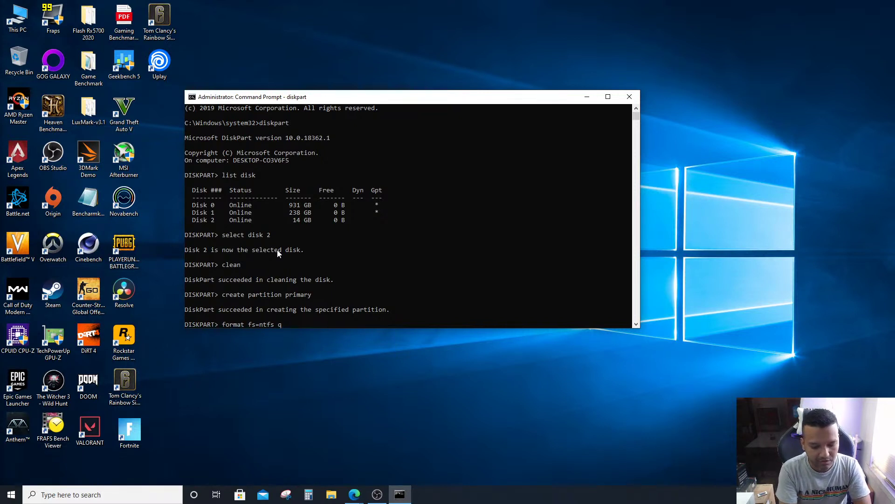
{"action": "type", "text": "uick"}
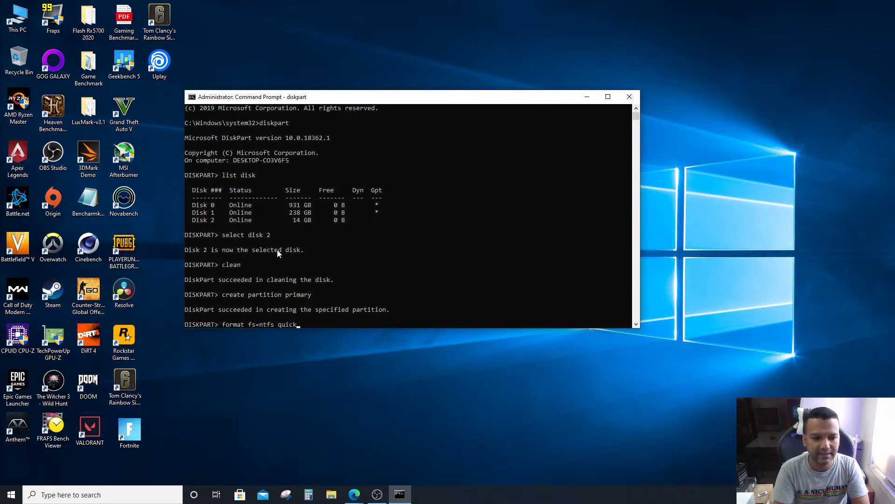
{"action": "key", "text": "Return"}
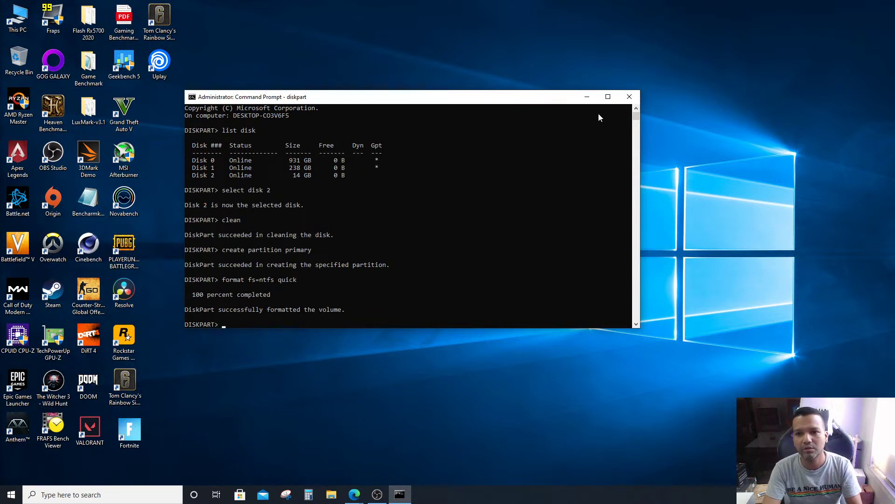
{"action": "left_click", "coordinate": [637, 97]}
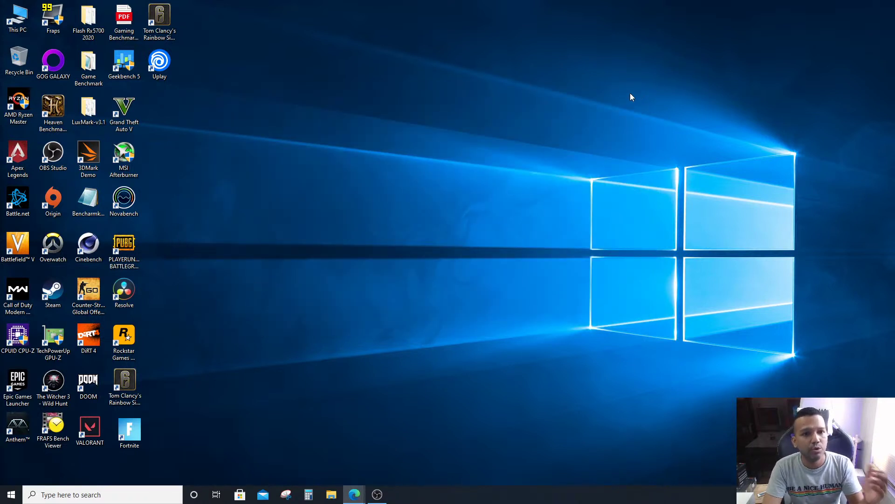
Switch to the Google window in Edge and search for "opencore vanilla guide"
{"action": "mouse_move", "coordinate": [354, 493]}
{"action": "left_click", "coordinate": [390, 462]}
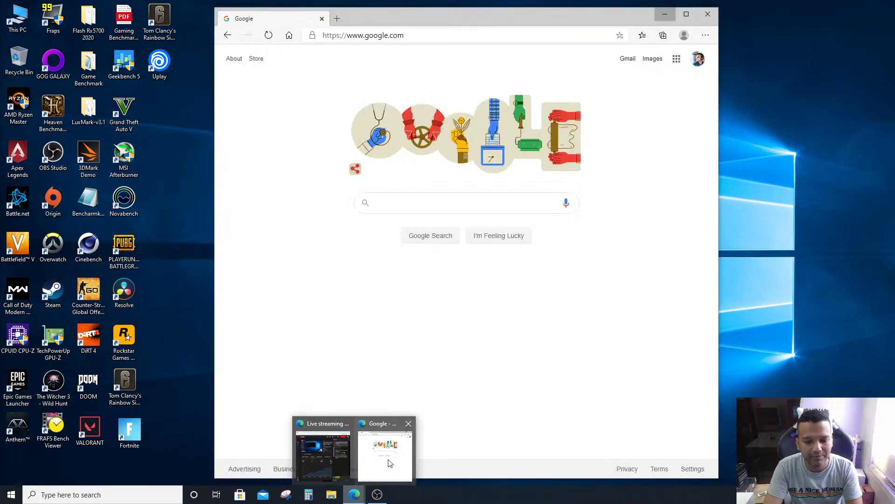
{"action": "left_click", "coordinate": [416, 204]}
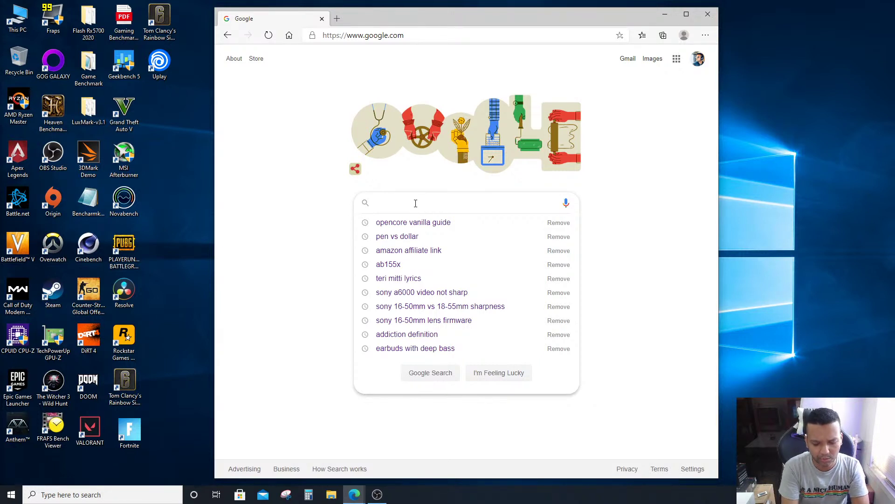
{"action": "type", "text": "openc"}
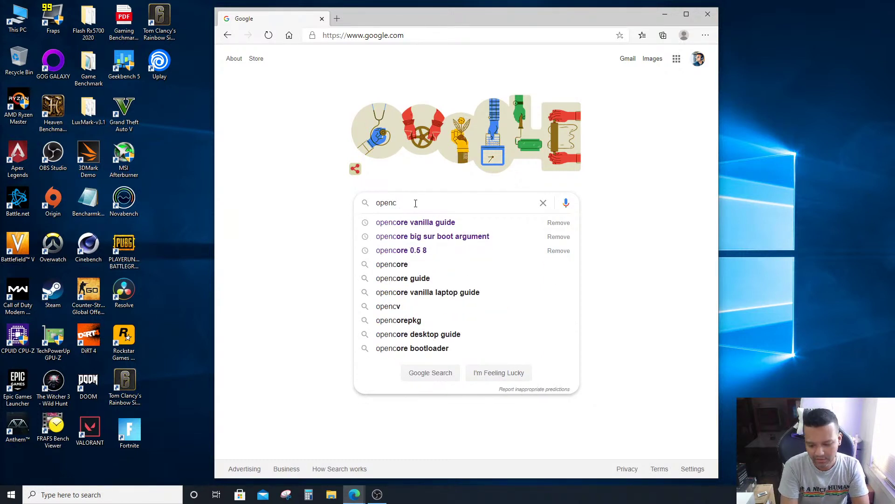
{"action": "key", "text": "Down"}
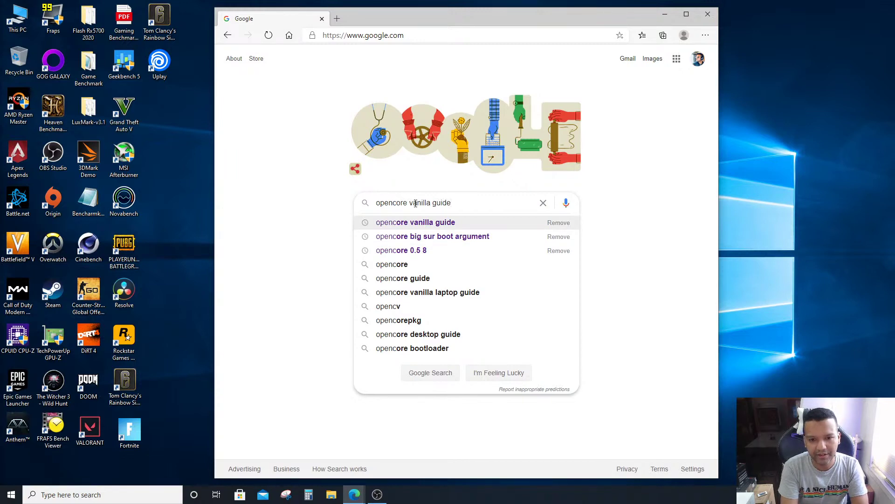
{"action": "key", "text": "Return"}
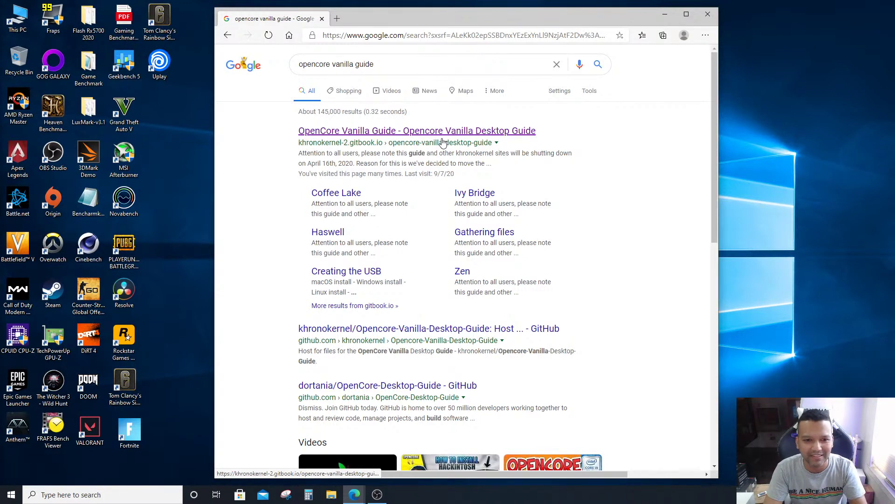
Open the OpenCore Vanilla Guide result and follow its OpenCore Desktop Guide link to the Getting Started page
{"action": "left_click", "coordinate": [401, 132]}
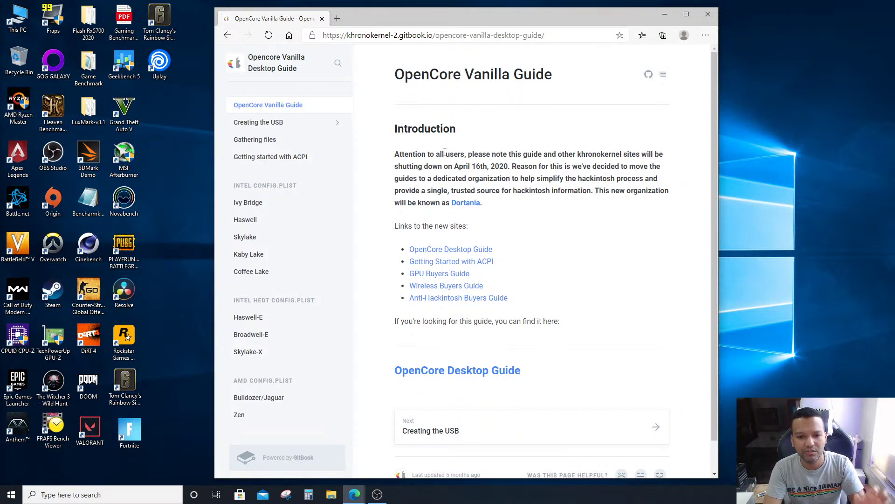
{"action": "left_click", "coordinate": [429, 252]}
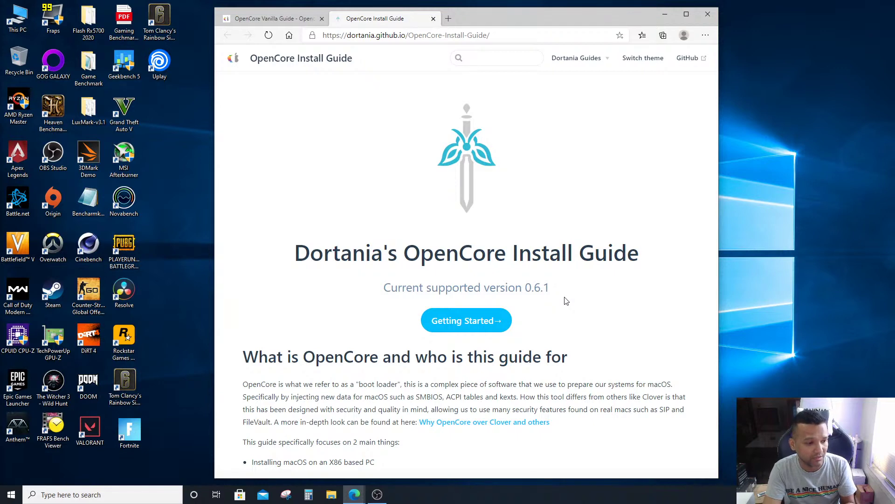
{"action": "left_click", "coordinate": [475, 328]}
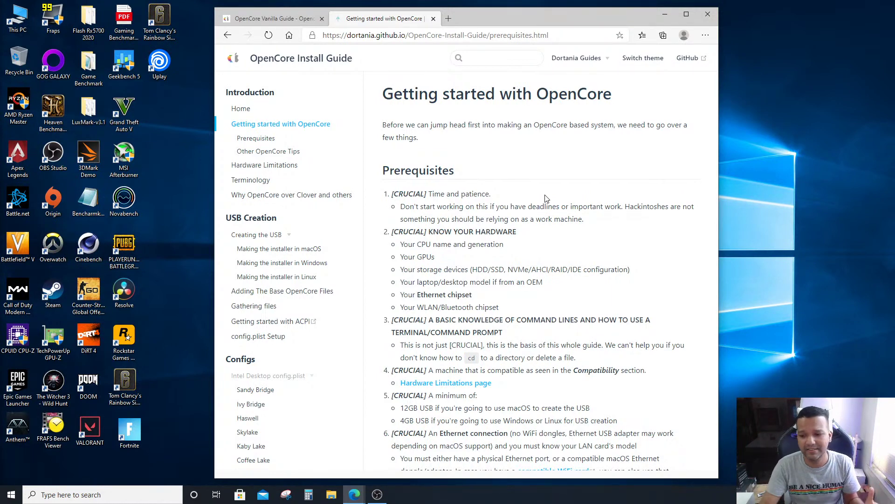
Enlarge the browser window on the desktop and open the guide's "Making the installer in Windows" page
{"action": "left_click_drag", "start_coordinate": [488, 15], "coordinate": [451, 7]}
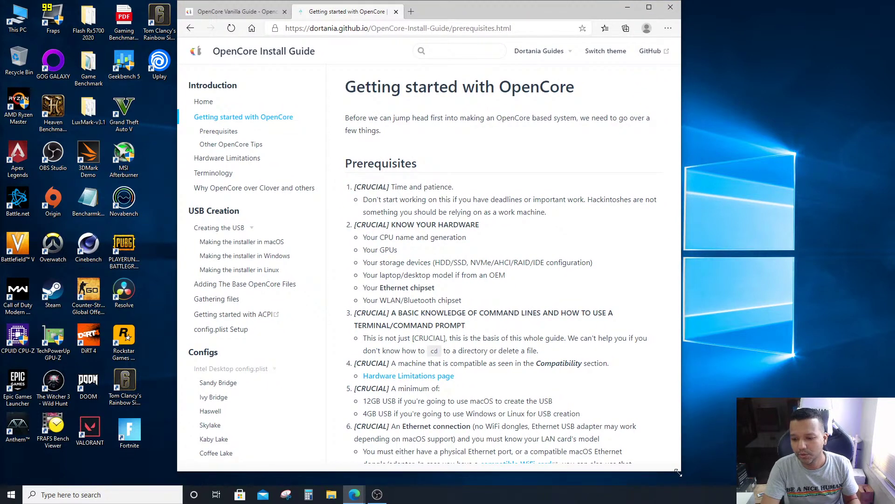
{"action": "left_click_drag", "start_coordinate": [681, 471], "coordinate": [759, 485]}
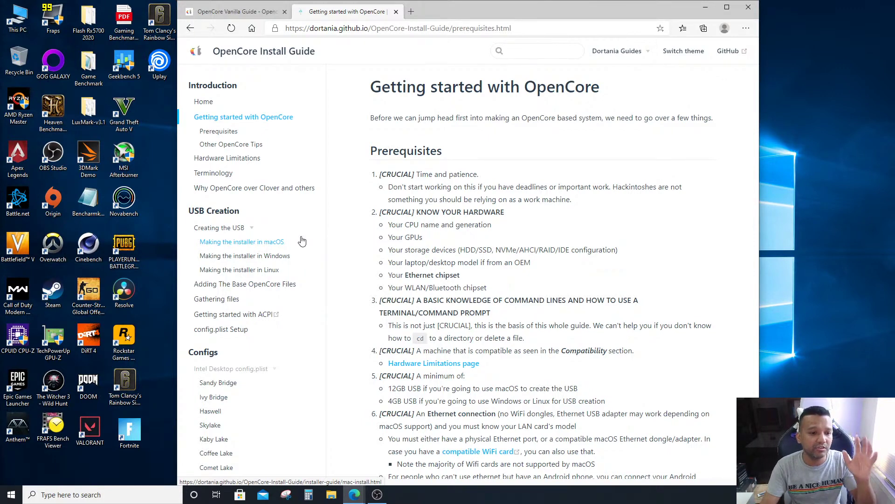
{"action": "left_click", "coordinate": [256, 260]}
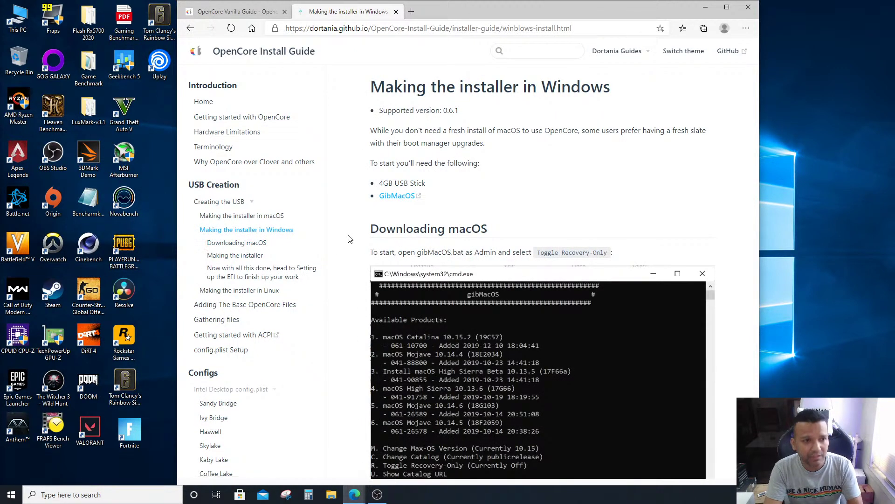
Open the GibMacOS repository linked in the guide and download it as a ZIP file
{"action": "left_click", "coordinate": [391, 198]}
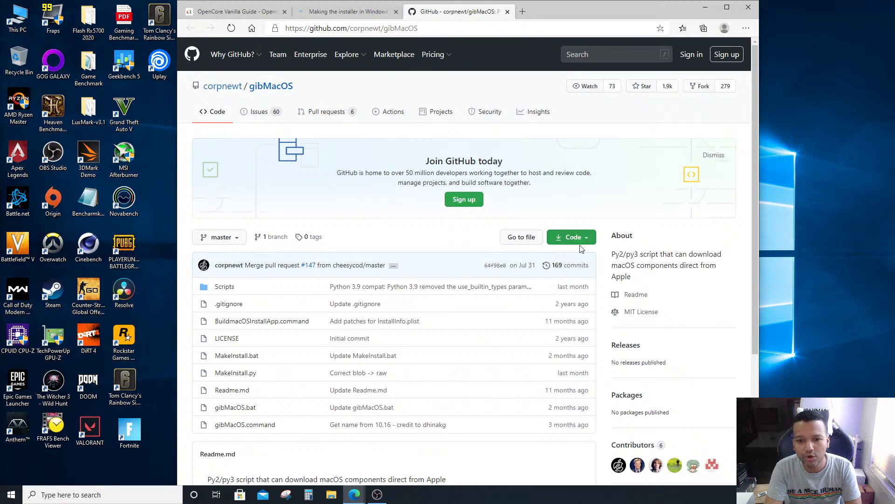
{"action": "left_click", "coordinate": [586, 246]}
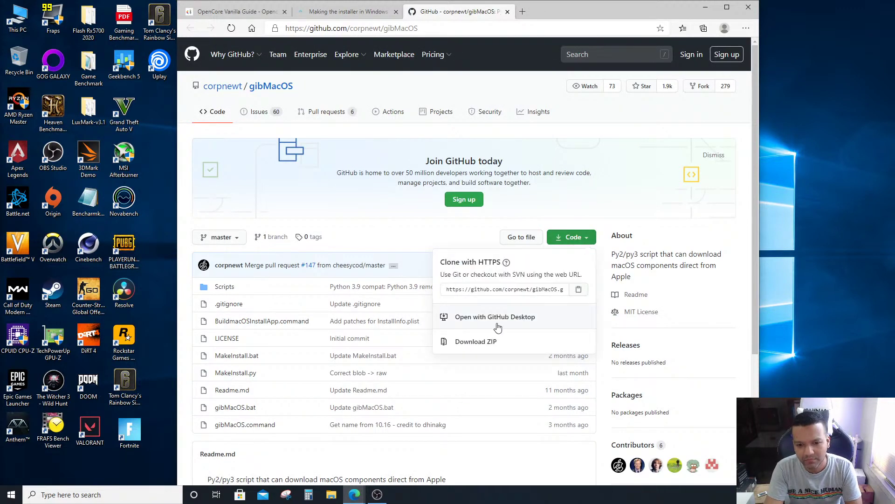
{"action": "left_click", "coordinate": [485, 344]}
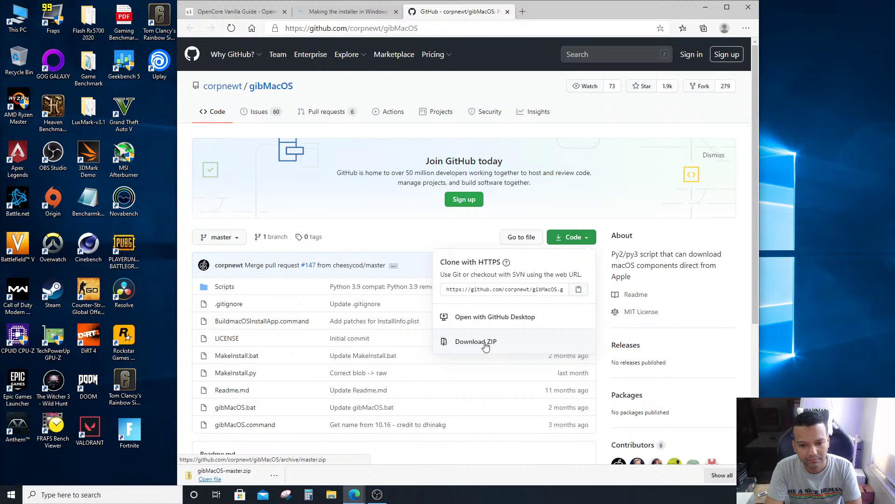
Move gibMacOS-master.zip from the Downloads folder to the desktop, then close the folder window and the GitHub tab
{"action": "left_click", "coordinate": [274, 474]}
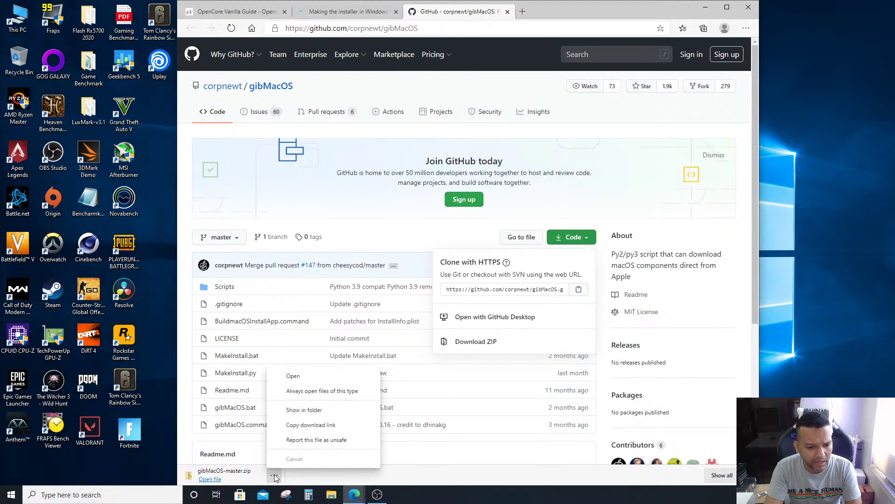
{"action": "left_click", "coordinate": [302, 410]}
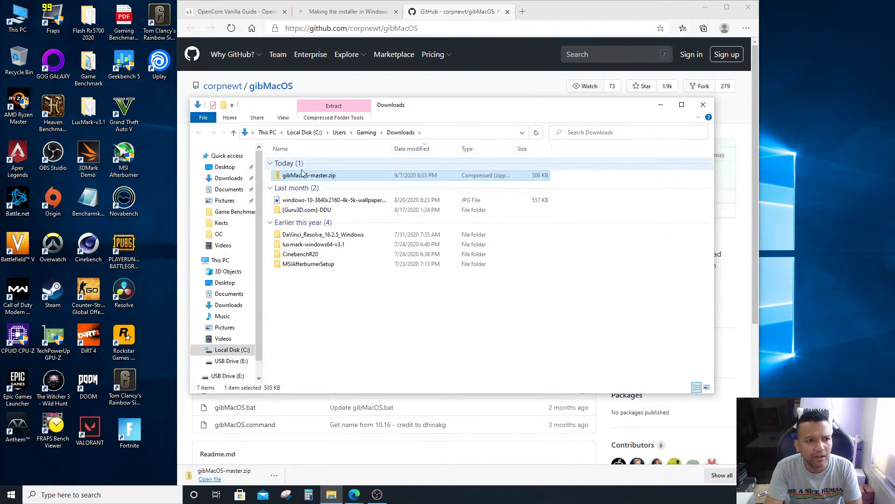
{"action": "left_click_drag", "start_coordinate": [836, 61], "coordinate": [837, 63]}
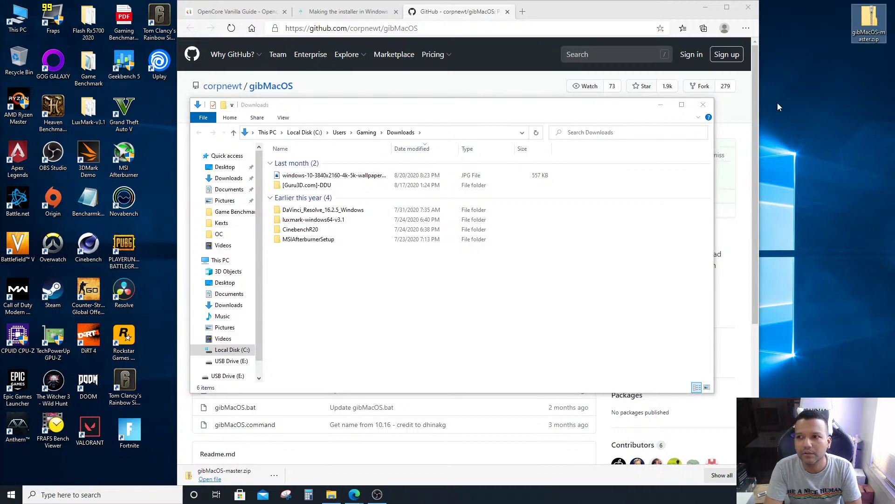
{"action": "left_click", "coordinate": [703, 105]}
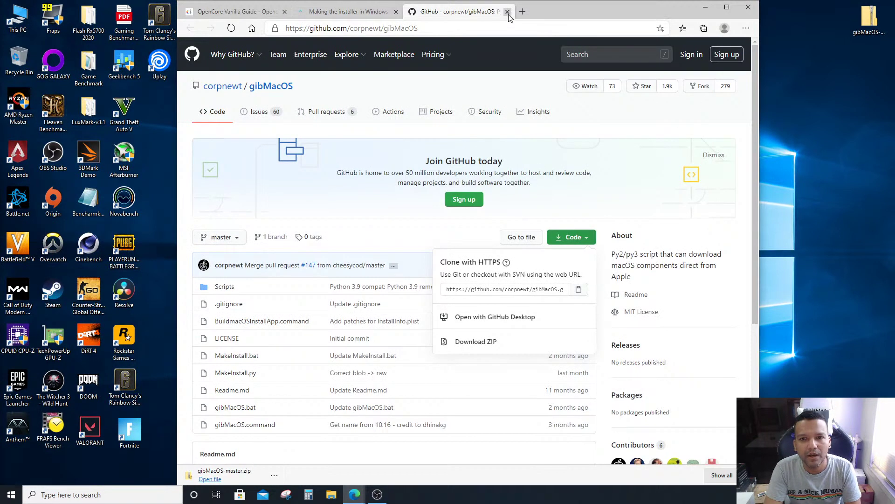
{"action": "left_click", "coordinate": [507, 12]}
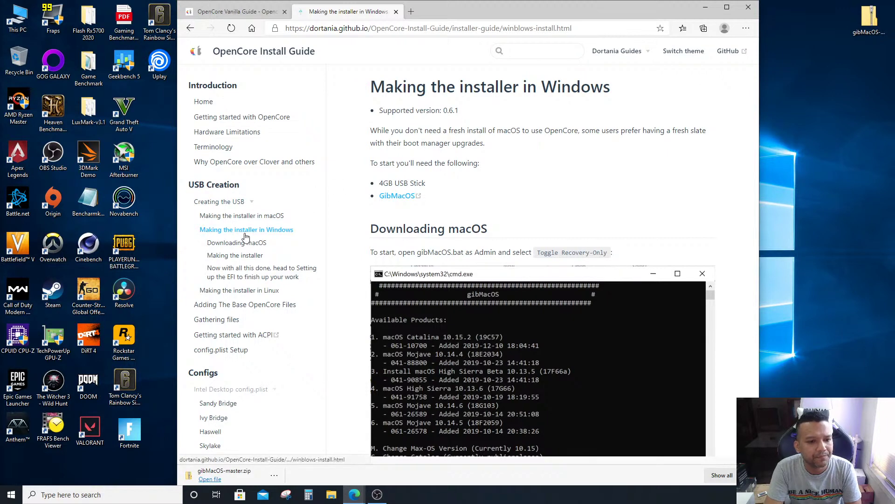
Open the guide's Gathering files page and examine the Firmware Drivers section with its Universal drivers
{"action": "left_click", "coordinate": [229, 325]}
{"action": "scroll", "coordinate": [534, 254], "scroll_direction": "down", "scroll_amount": 5}
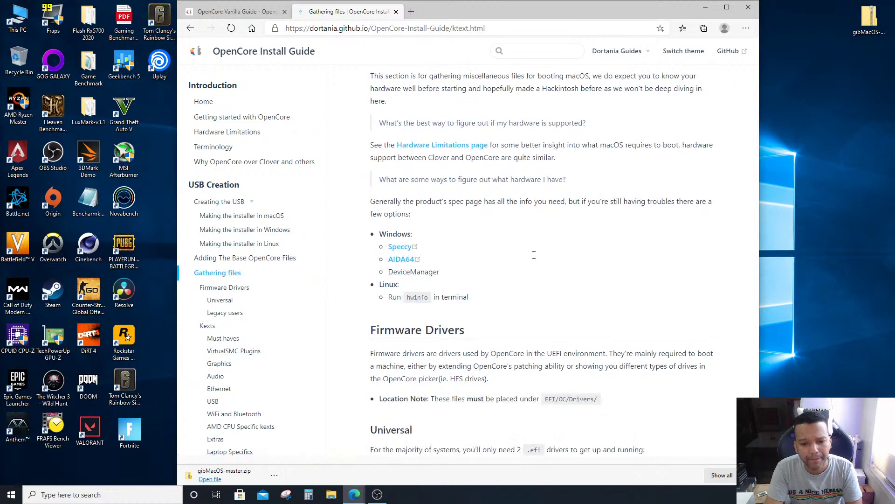
{"action": "scroll", "coordinate": [534, 258], "scroll_direction": "down", "scroll_amount": 1}
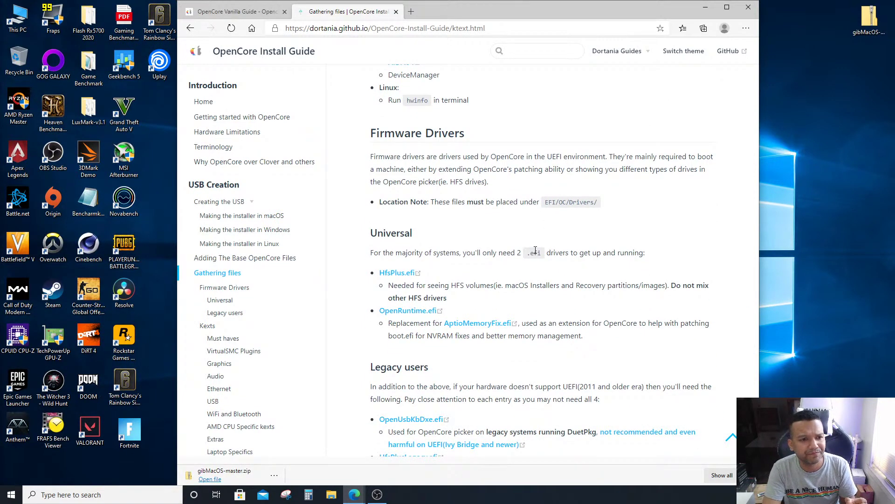
{"action": "scroll", "coordinate": [535, 251], "scroll_direction": "up", "scroll_amount": 1}
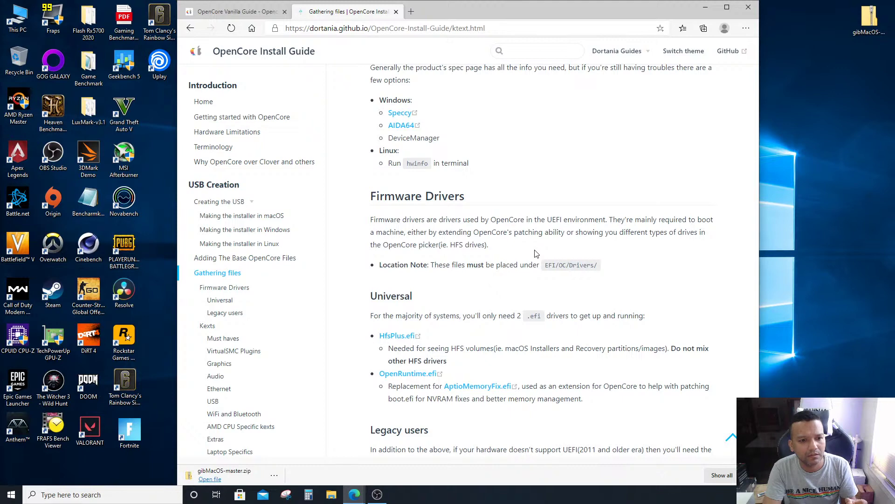
{"action": "scroll", "coordinate": [536, 253], "scroll_direction": "down", "scroll_amount": 1}
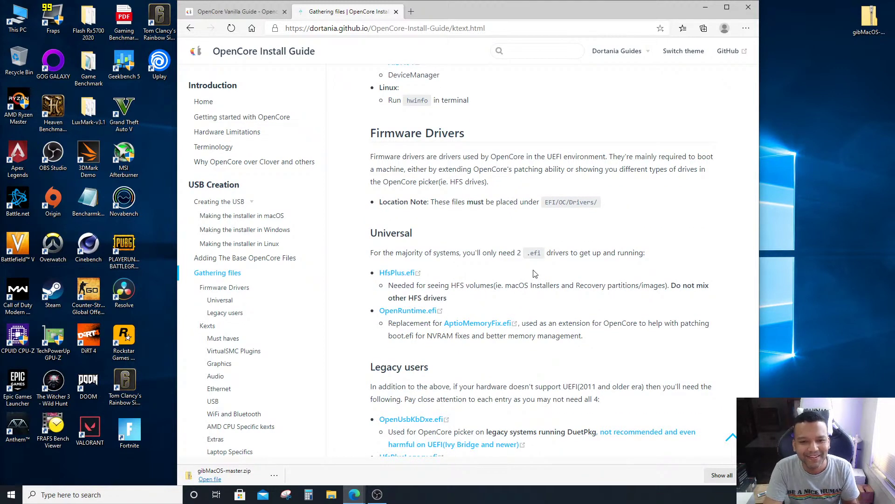
{"action": "scroll", "coordinate": [534, 274], "scroll_direction": "up", "scroll_amount": 2}
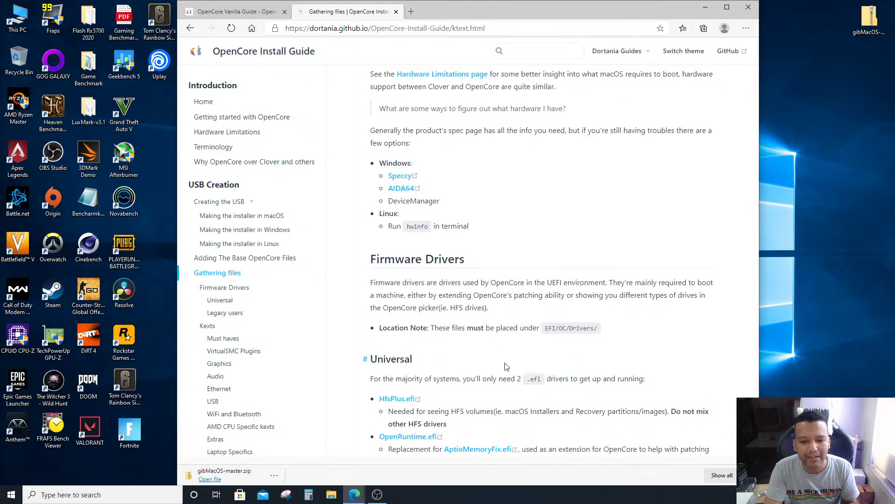
Open the guide's Ryzen and Threadripper(17h) page from the AMD Desktop config.plist section
{"action": "left_click", "coordinate": [228, 123]}
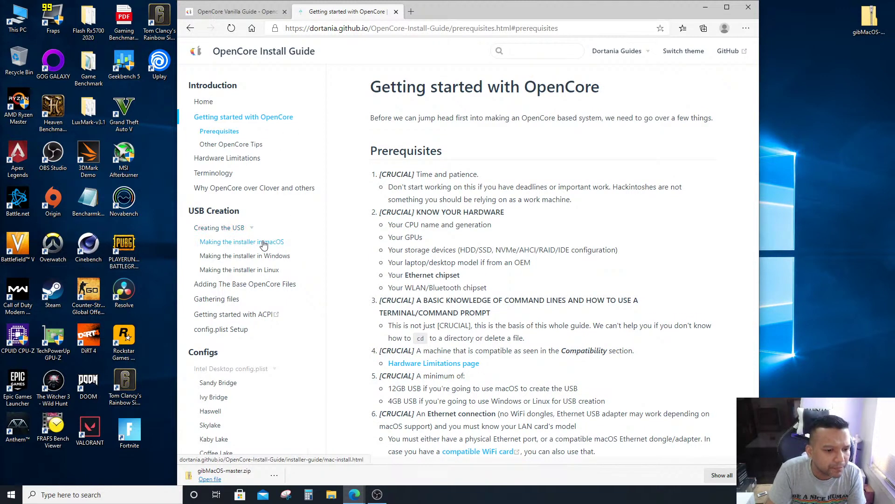
{"action": "scroll", "coordinate": [262, 243], "scroll_direction": "down", "scroll_amount": 4}
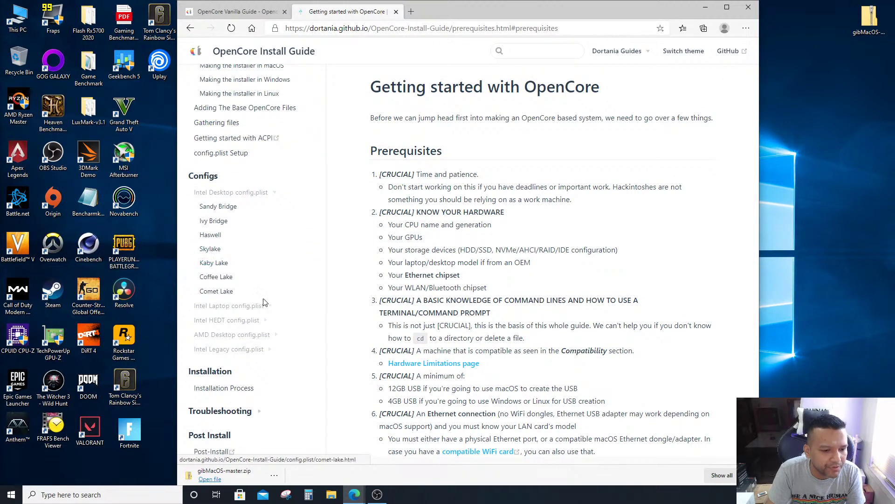
{"action": "scroll", "coordinate": [272, 293], "scroll_direction": "down", "scroll_amount": 1}
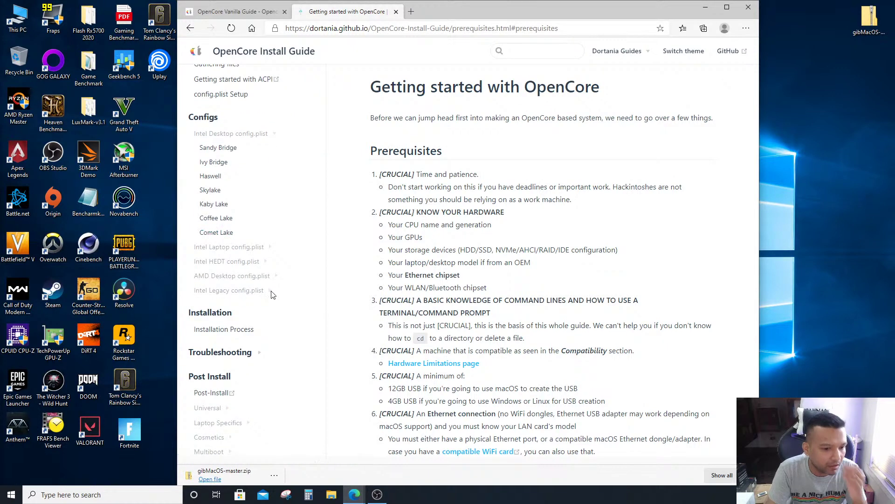
{"action": "left_click", "coordinate": [234, 275]}
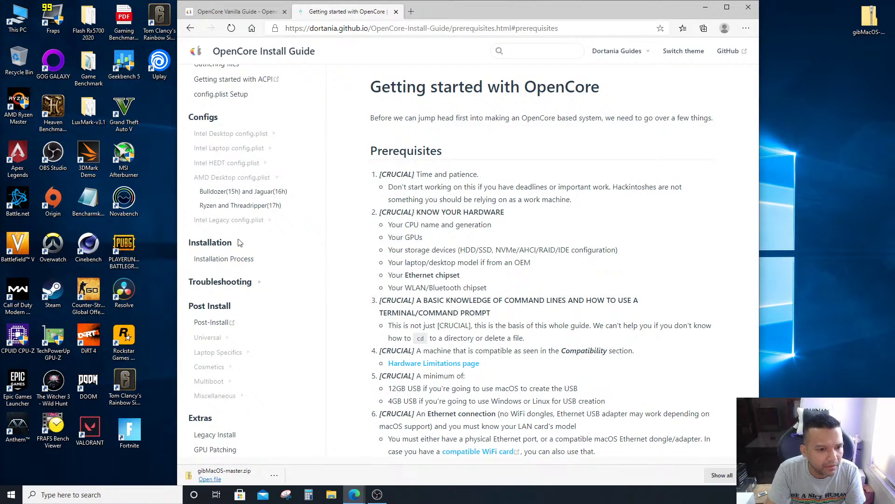
{"action": "left_click", "coordinate": [229, 207]}
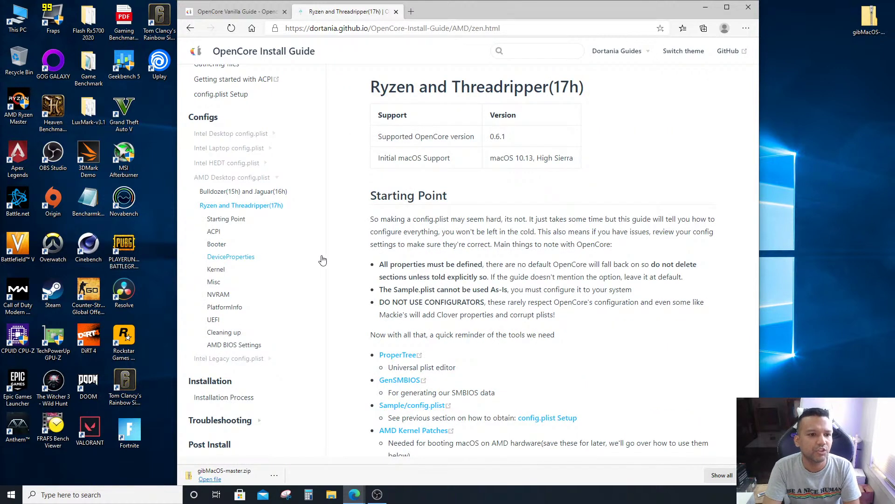
{"action": "scroll", "coordinate": [322, 257], "scroll_direction": "up", "scroll_amount": 1}
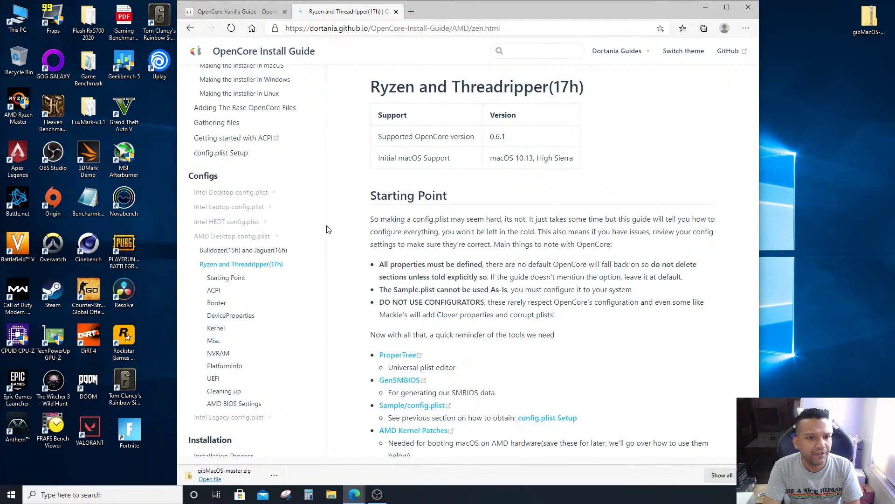
{"action": "scroll", "coordinate": [328, 229], "scroll_direction": "down", "scroll_amount": 2}
{"action": "scroll", "coordinate": [303, 144], "scroll_direction": "up", "scroll_amount": 3}
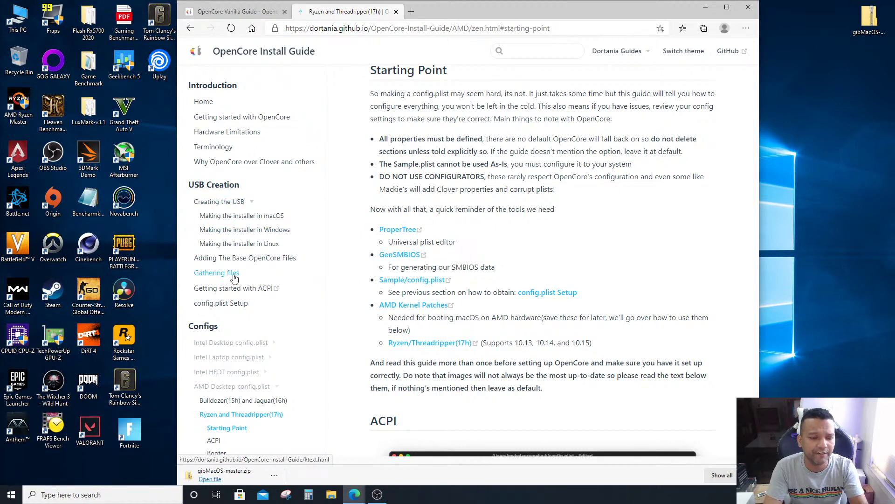
{"action": "scroll", "coordinate": [224, 278], "scroll_direction": "down", "scroll_amount": 1}
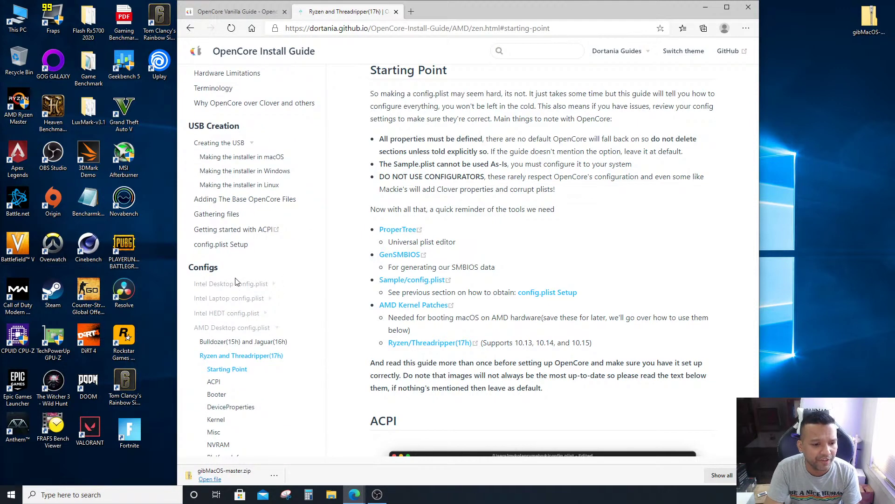
{"action": "left_click", "coordinate": [252, 357]}
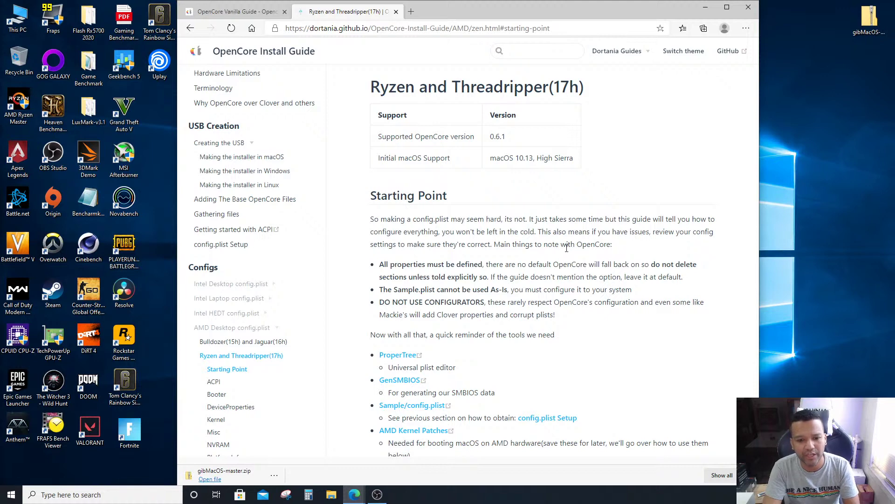
Open the ProperTree repository linked under Starting Point and download it as a ZIP file
{"action": "scroll", "coordinate": [567, 248], "scroll_direction": "down", "scroll_amount": 1}
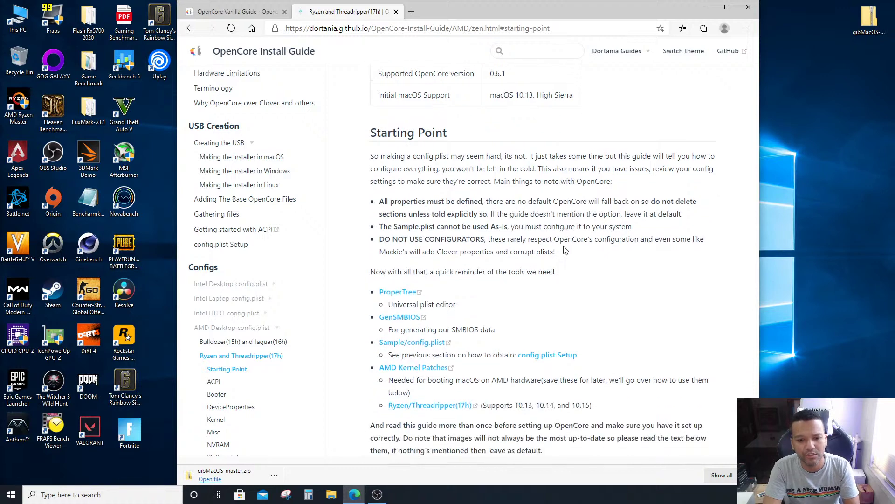
{"action": "left_click", "coordinate": [412, 296]}
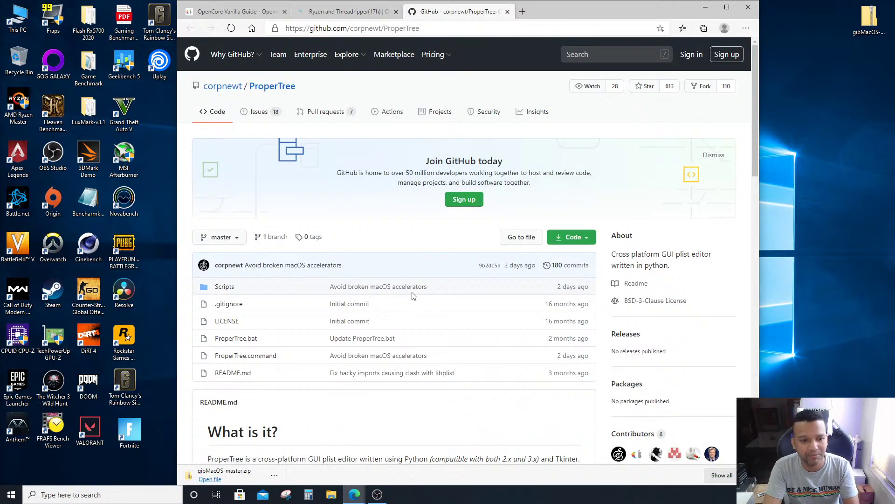
{"action": "left_click", "coordinate": [587, 238]}
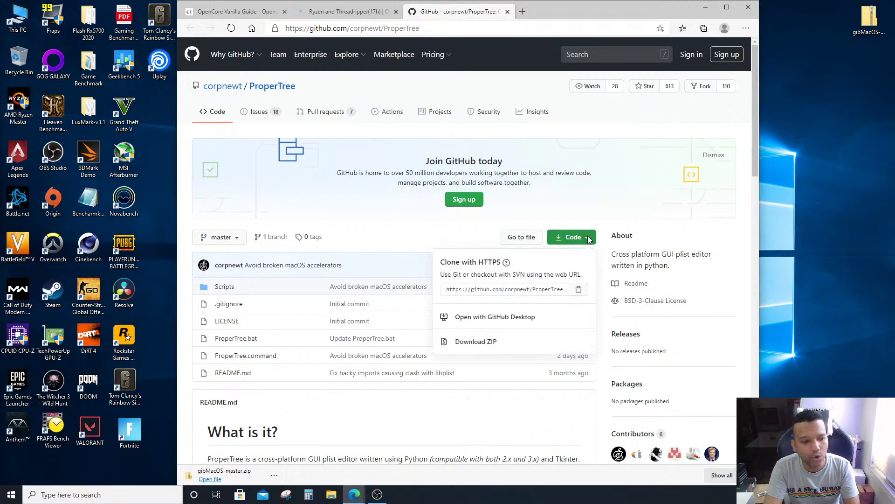
{"action": "left_click", "coordinate": [485, 342]}
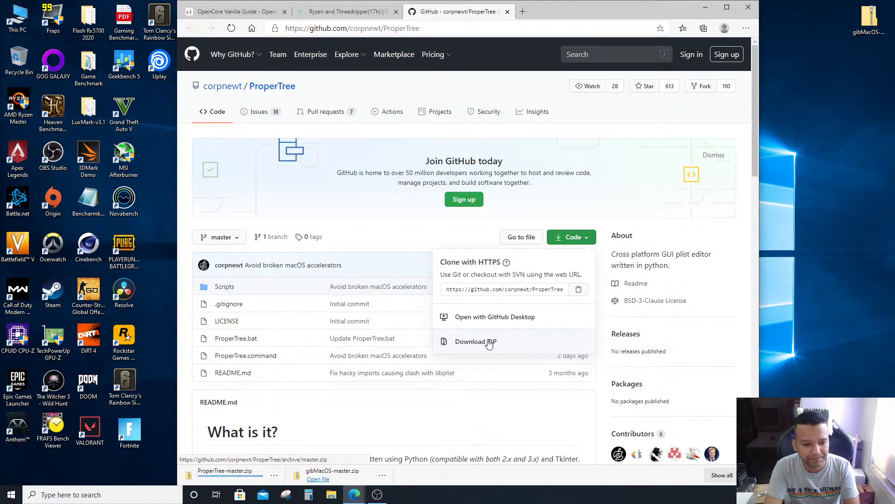
Move ProperTree-master.zip from the Downloads folder to the desktop, then close the folder window and the ProperTree tab
{"action": "left_click", "coordinate": [274, 476]}
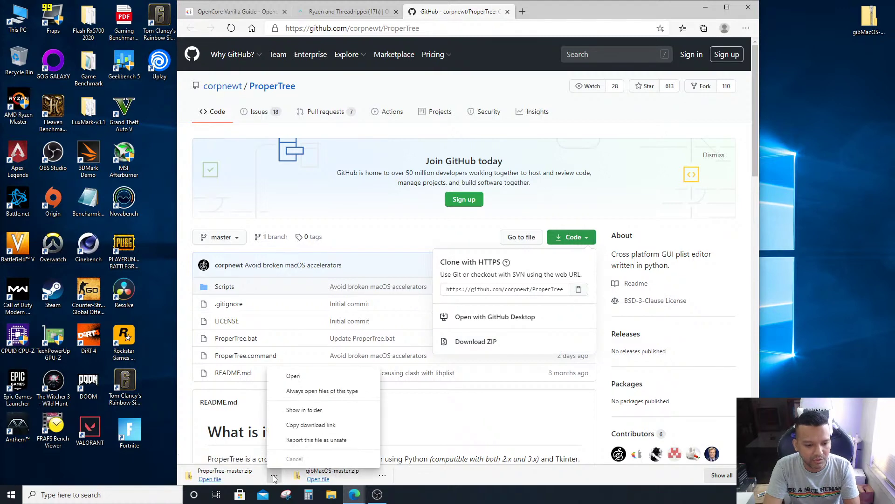
{"action": "left_click", "coordinate": [303, 410]}
{"action": "left_click_drag", "start_coordinate": [308, 175], "coordinate": [867, 90]}
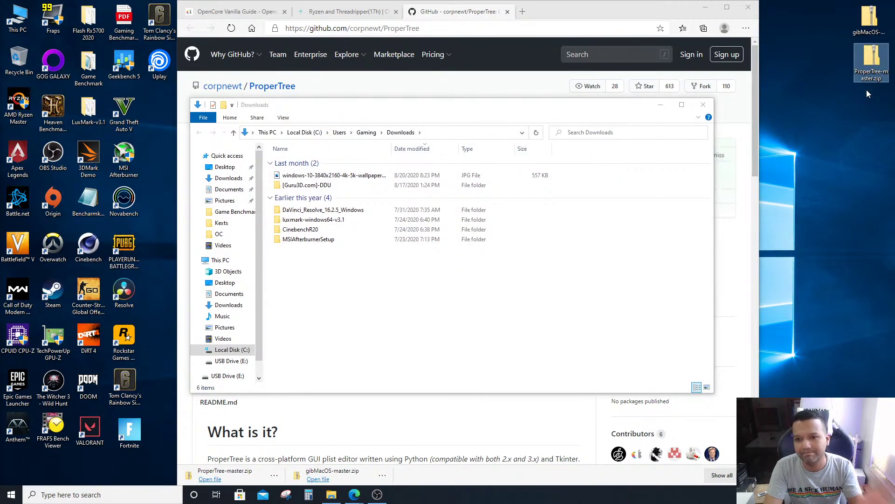
{"action": "left_click", "coordinate": [703, 104]}
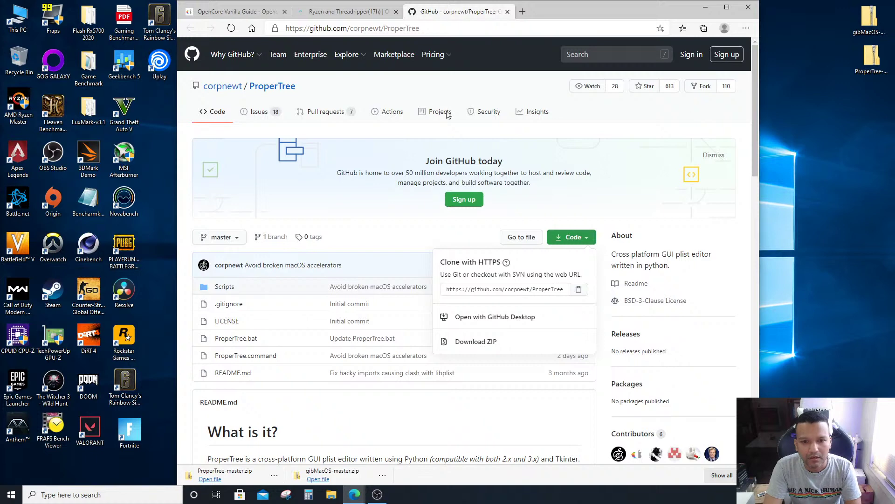
{"action": "left_click", "coordinate": [507, 11]}
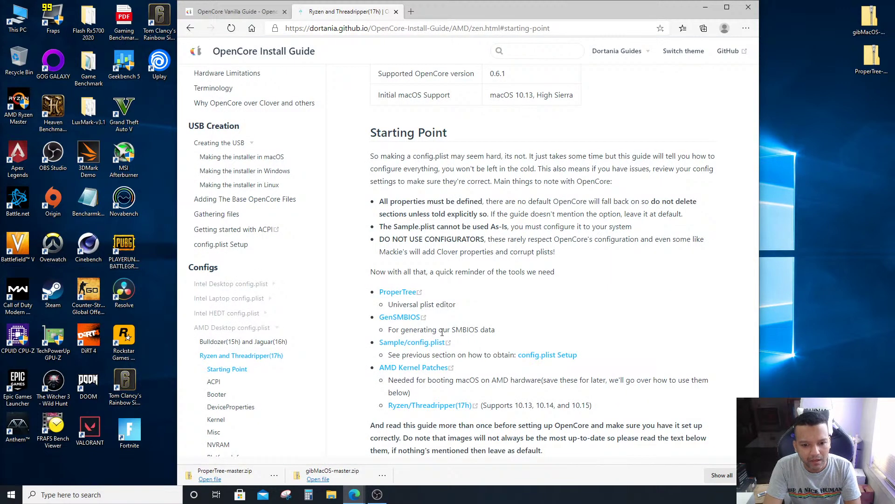
Open the GenSMBIOS repository linked in the guide and download it as a ZIP file
{"action": "left_click", "coordinate": [410, 317]}
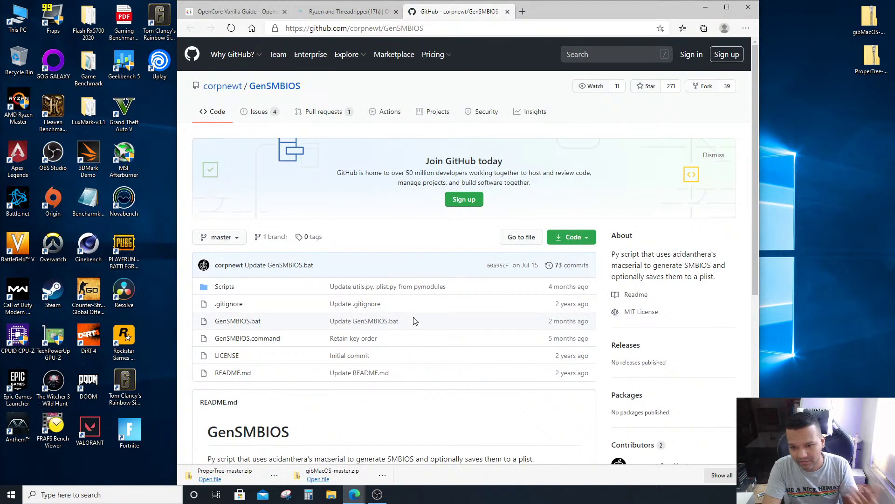
{"action": "left_click", "coordinate": [592, 242]}
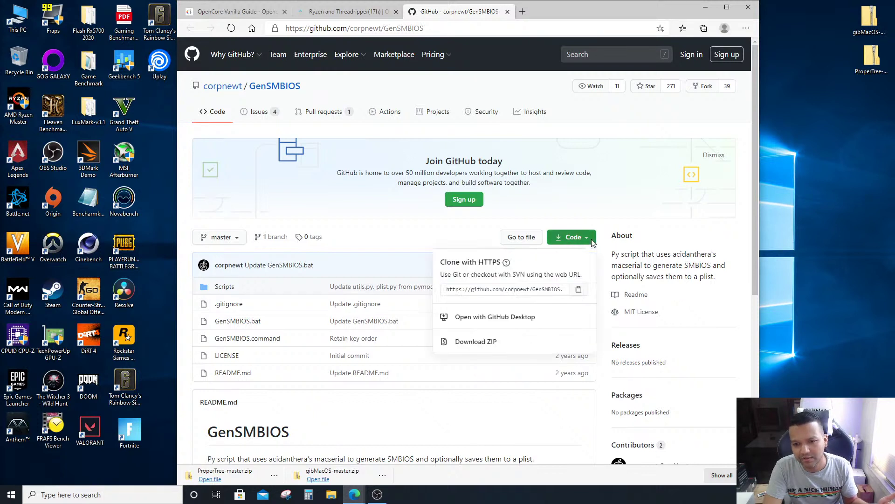
{"action": "left_click", "coordinate": [492, 344]}
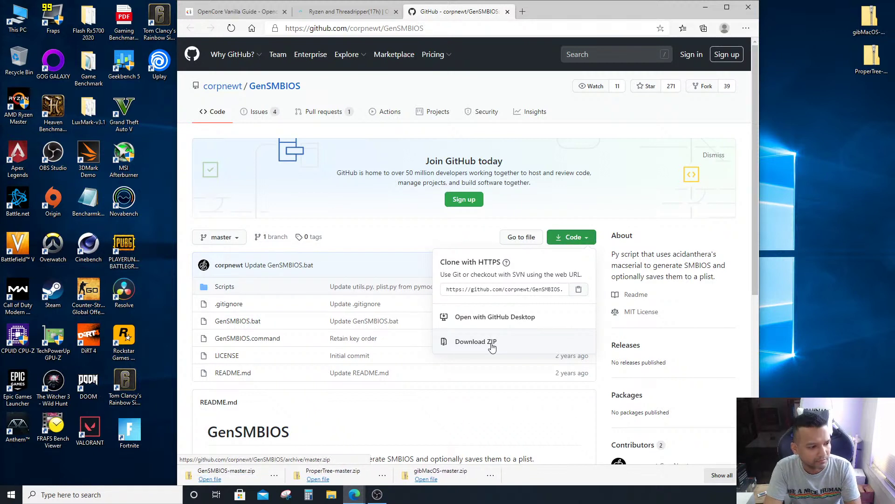
Move GenSMBIOS-master.zip from the Downloads folder to the desktop, then close the folder window and the GenSMBIOS tab
{"action": "left_click", "coordinate": [275, 475]}
{"action": "left_click", "coordinate": [290, 410]}
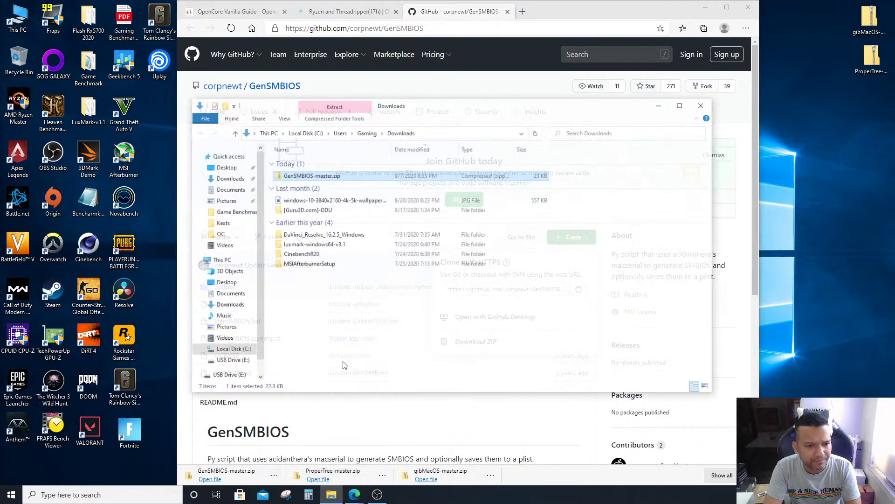
{"action": "left_click_drag", "start_coordinate": [291, 178], "coordinate": [868, 126]}
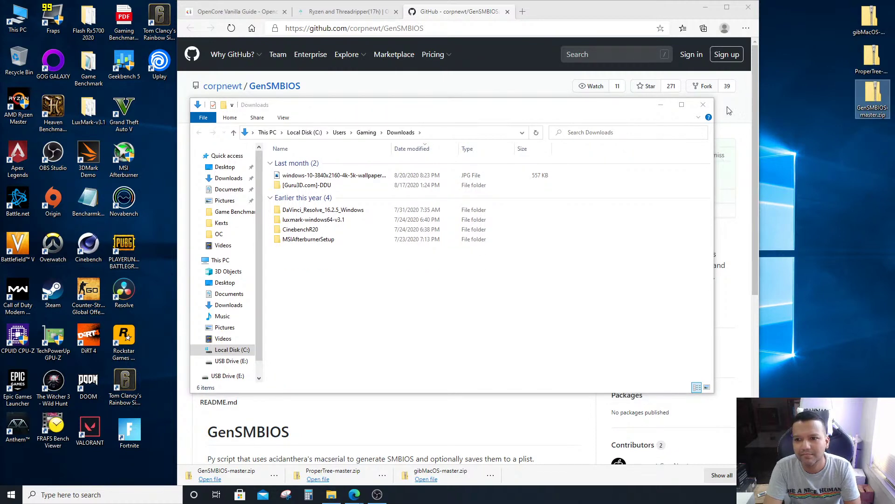
{"action": "left_click", "coordinate": [704, 105]}
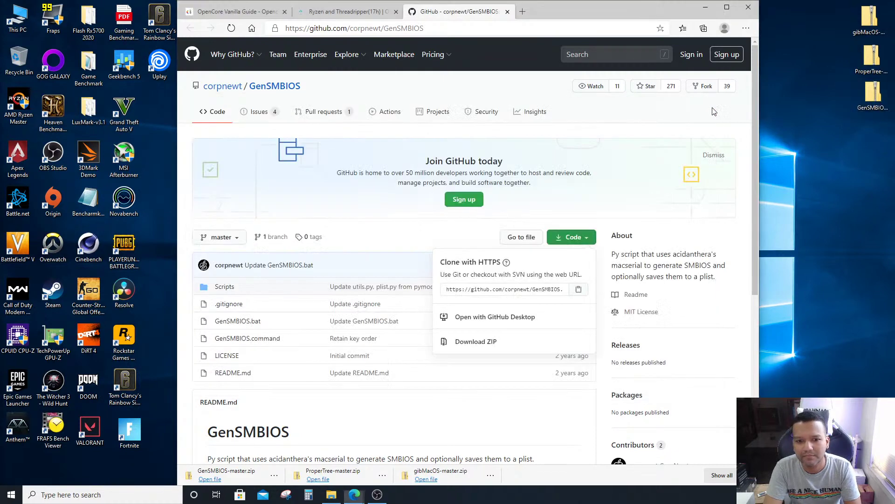
{"action": "left_click", "coordinate": [508, 11]}
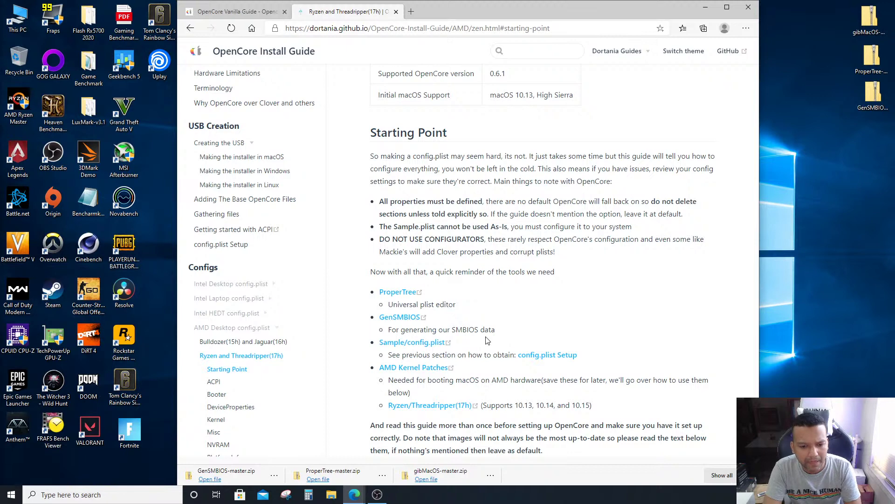
Open the OpenCorePkg releases page through the guide's Sample/config.plist link and download OpenCore-0.6.1-RELEASE.zip
{"action": "left_click", "coordinate": [426, 344]}
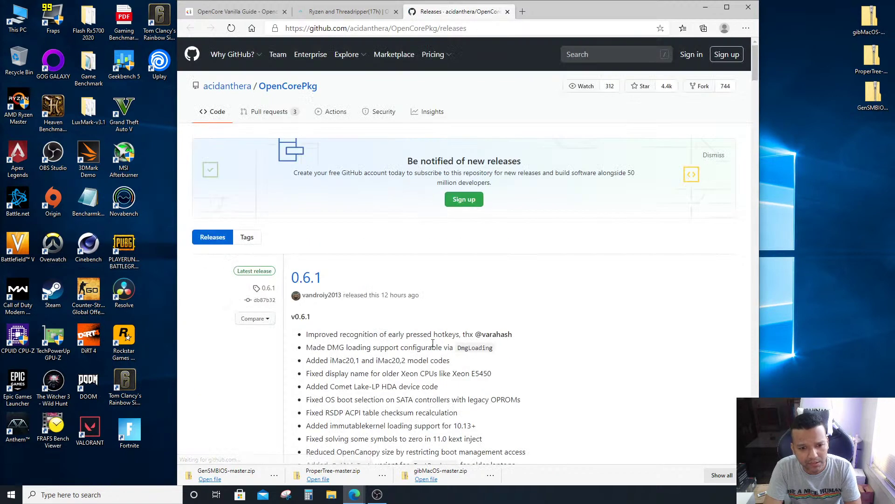
{"action": "scroll", "coordinate": [530, 321], "scroll_direction": "down", "scroll_amount": 3}
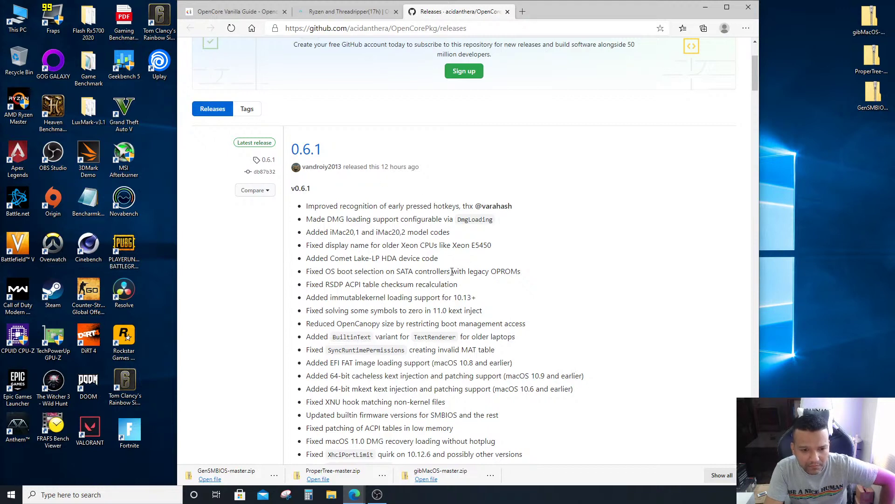
{"action": "scroll", "coordinate": [452, 268], "scroll_direction": "up", "scroll_amount": 1}
{"action": "scroll", "coordinate": [448, 280], "scroll_direction": "down", "scroll_amount": 7}
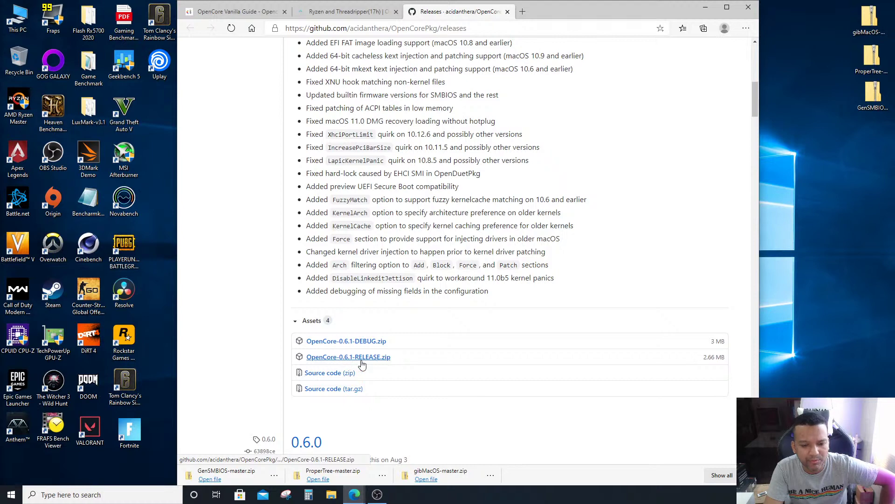
{"action": "left_click", "coordinate": [378, 358]}
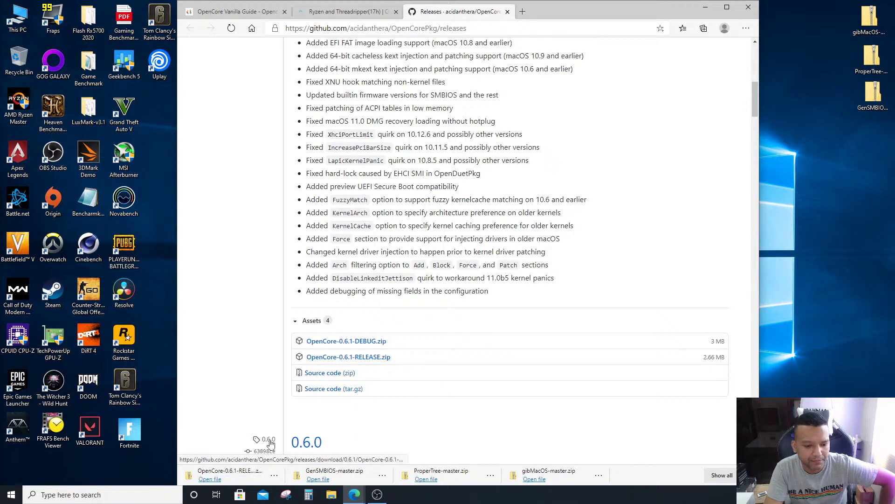
Move OpenCore-0.6.1-RELEASE.zip from the Downloads folder to the desktop, then close the folder window and the OpenCorePkg releases tab
{"action": "left_click", "coordinate": [275, 475]}
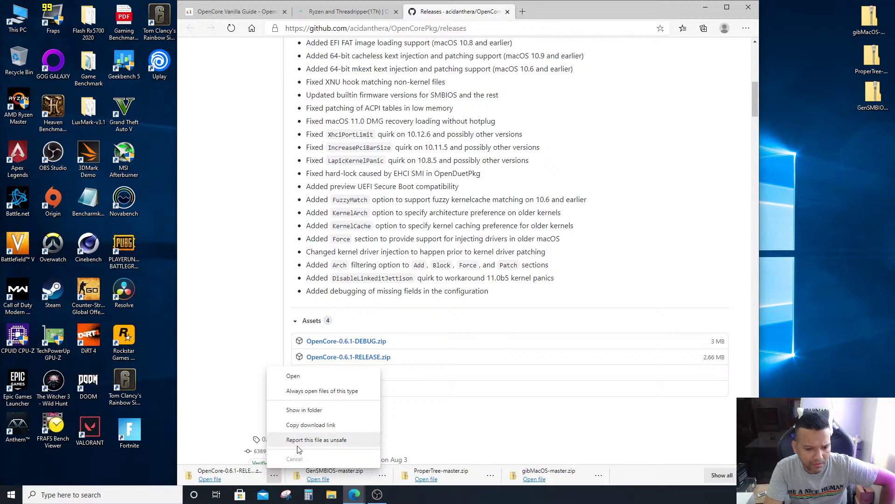
{"action": "left_click", "coordinate": [298, 412]}
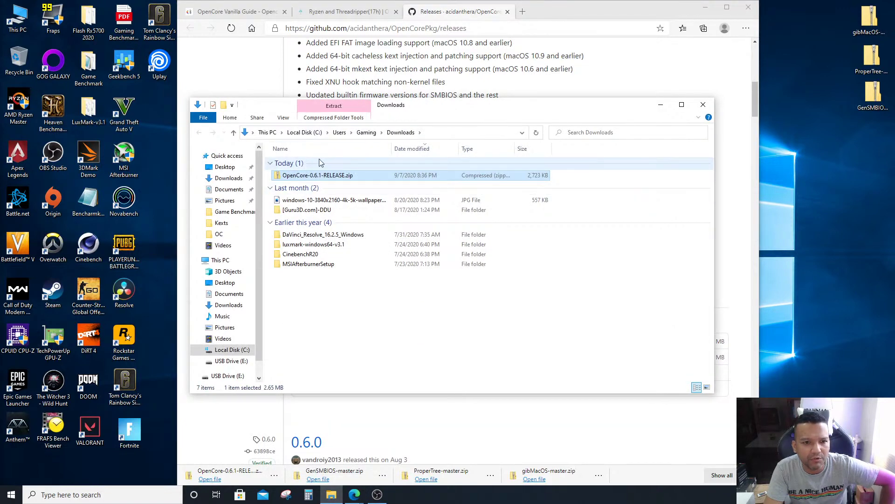
{"action": "left_click_drag", "start_coordinate": [308, 179], "coordinate": [868, 183]}
{"action": "left_click", "coordinate": [703, 105]}
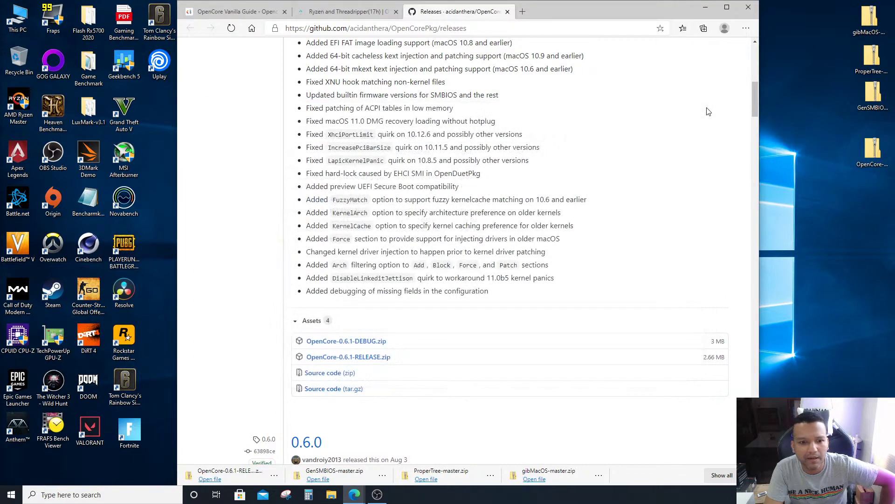
{"action": "left_click", "coordinate": [507, 12]}
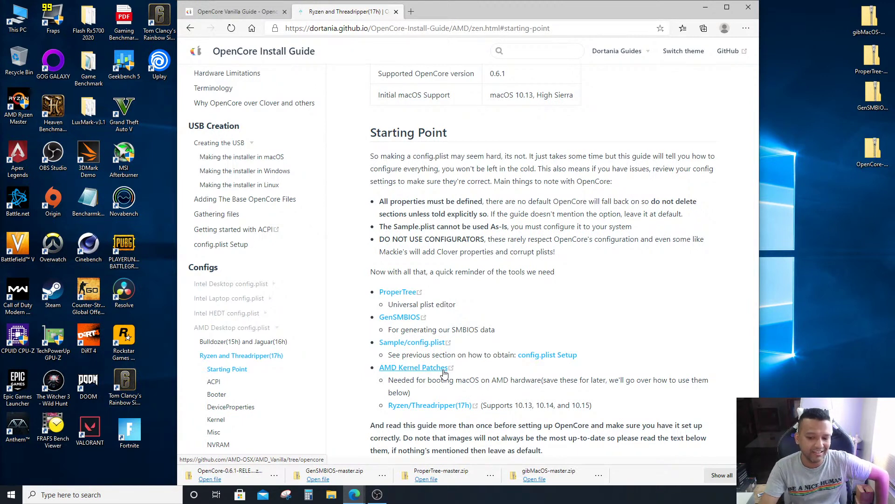
Open the AMD_Vanilla repository through the guide's AMD Kernel Patches link and download its opencore branch as a ZIP file
{"action": "left_click", "coordinate": [428, 369]}
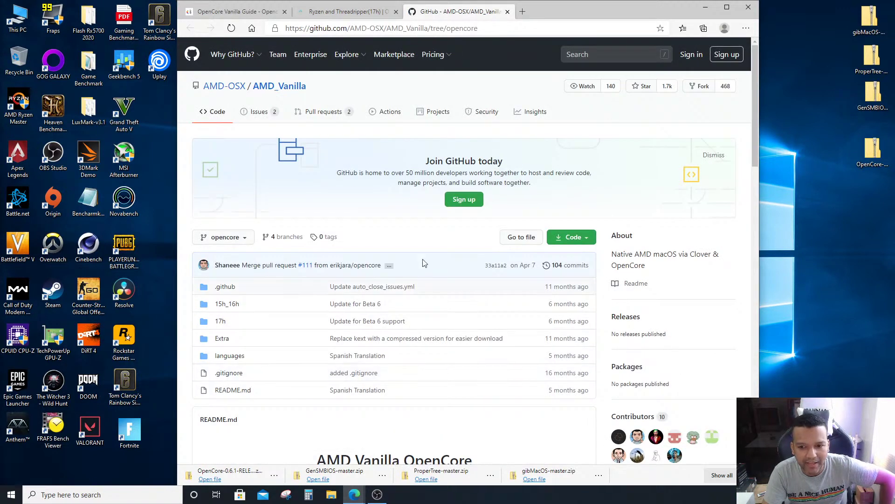
{"action": "left_click", "coordinate": [591, 237]}
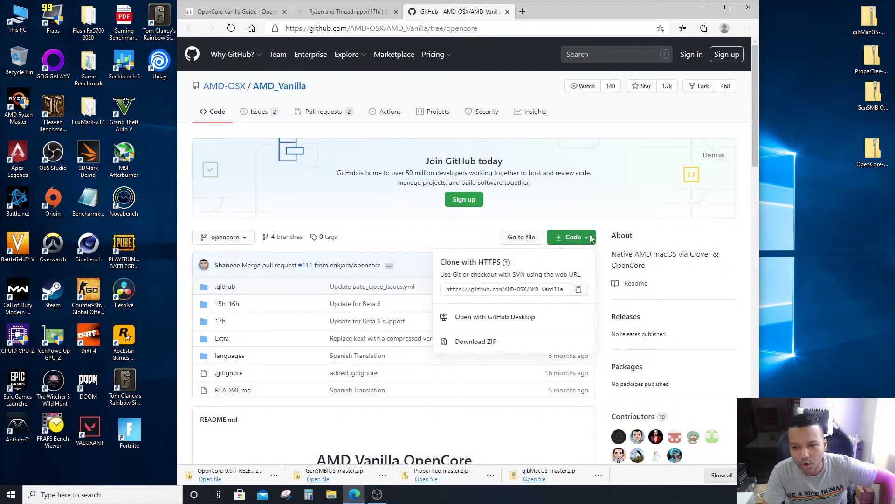
{"action": "left_click", "coordinate": [487, 343]}
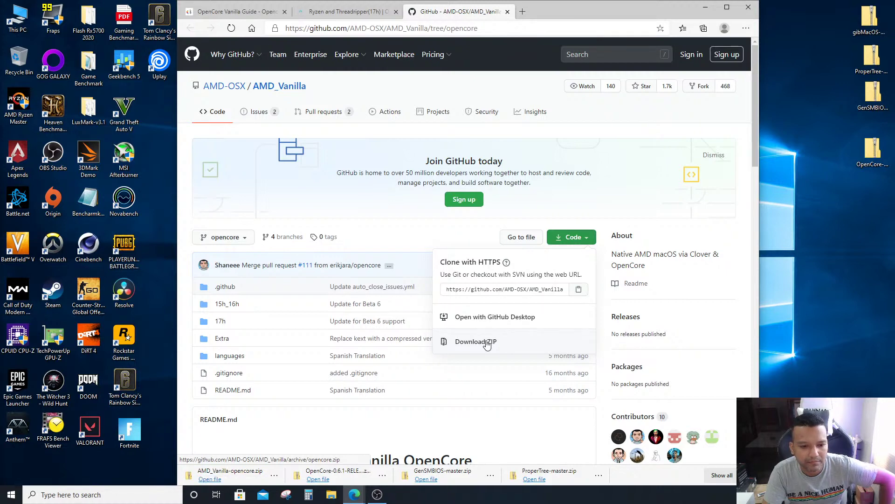
Move AMD_Vanilla-opencore.zip from the Downloads folder to the desktop below the OpenCore archive
{"action": "left_click", "coordinate": [275, 475]}
{"action": "left_click", "coordinate": [301, 409]}
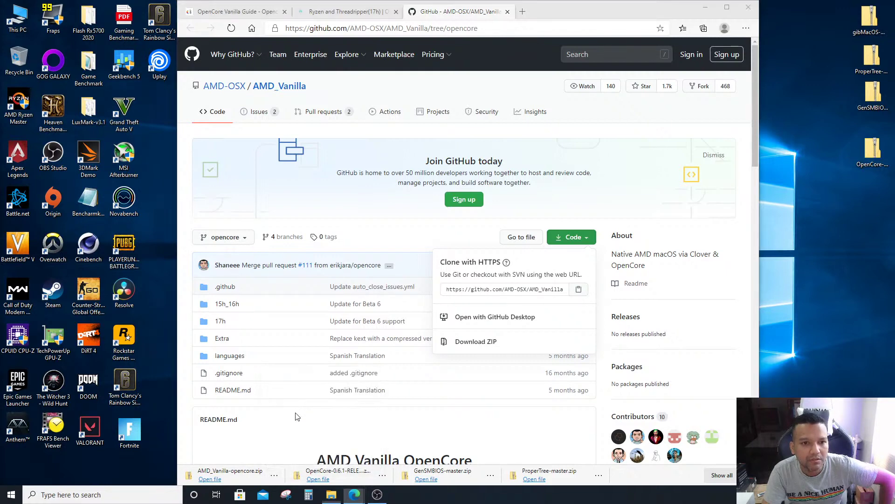
{"action": "left_click_drag", "start_coordinate": [303, 176], "coordinate": [874, 227]}
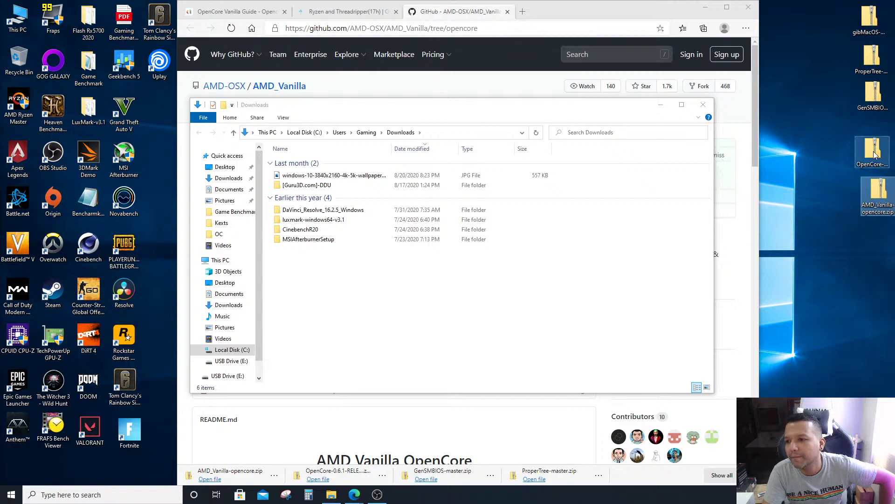
Arrange the downloaded ZIP files in one evenly spaced desktop column, then close the Downloads window and the AMD_Vanilla tab
{"action": "left_click_drag", "start_coordinate": [867, 110], "coordinate": [867, 65]}
{"action": "left_click_drag", "start_coordinate": [864, 188], "coordinate": [867, 112]}
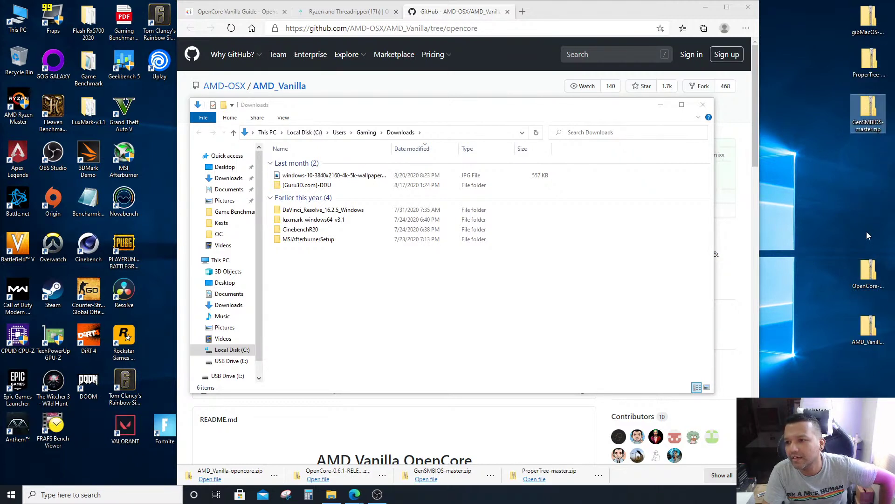
{"action": "left_click_drag", "start_coordinate": [869, 275], "coordinate": [866, 160]}
{"action": "left_click_drag", "start_coordinate": [868, 329], "coordinate": [869, 205]}
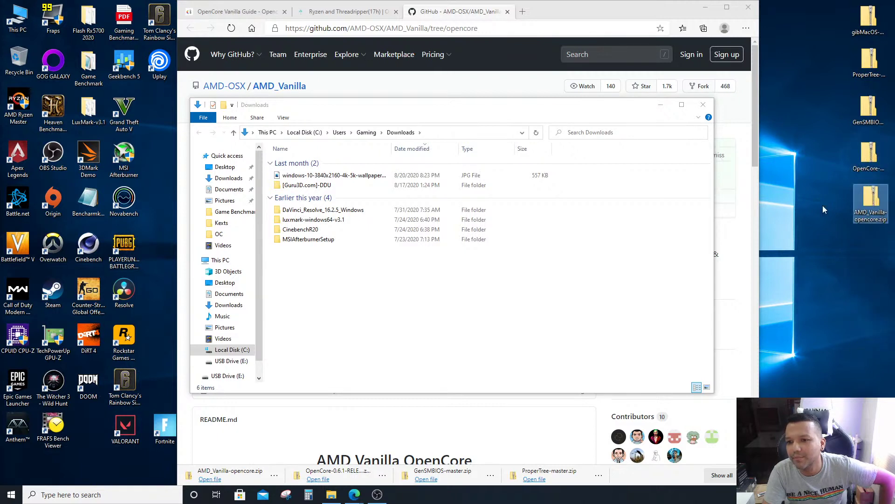
{"action": "left_click", "coordinate": [703, 105]}
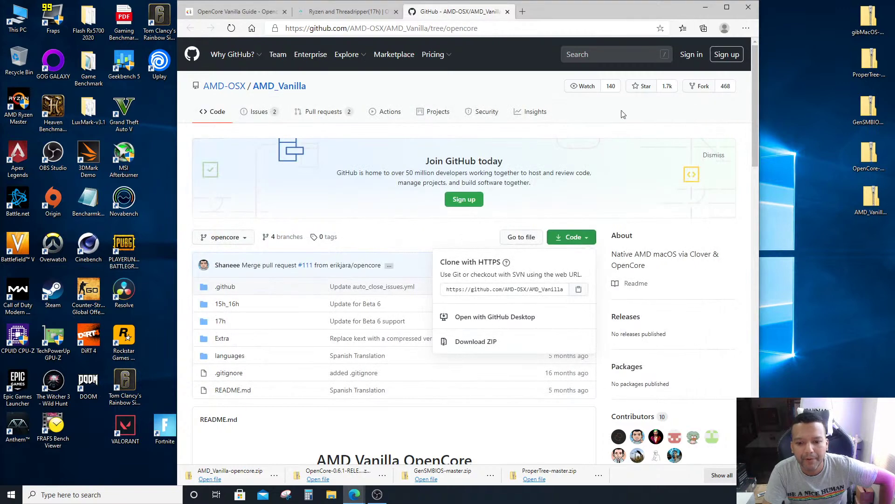
{"action": "left_click", "coordinate": [508, 13]}
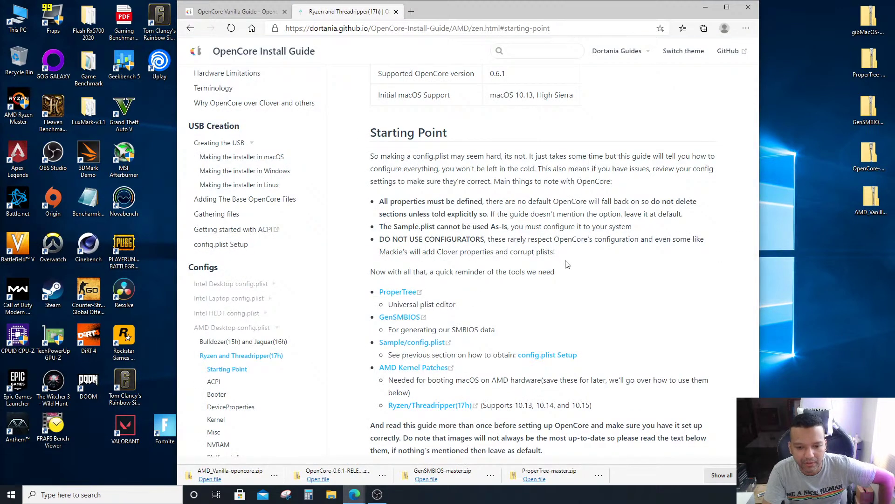
Read through the Starting Point and ACPI sections of the guide's Ryzen and Threadripper(17h) page
{"action": "scroll", "coordinate": [565, 267], "scroll_direction": "up", "scroll_amount": 1}
{"action": "scroll", "coordinate": [566, 266], "scroll_direction": "down", "scroll_amount": 3}
{"action": "scroll", "coordinate": [567, 267], "scroll_direction": "up", "scroll_amount": 5}
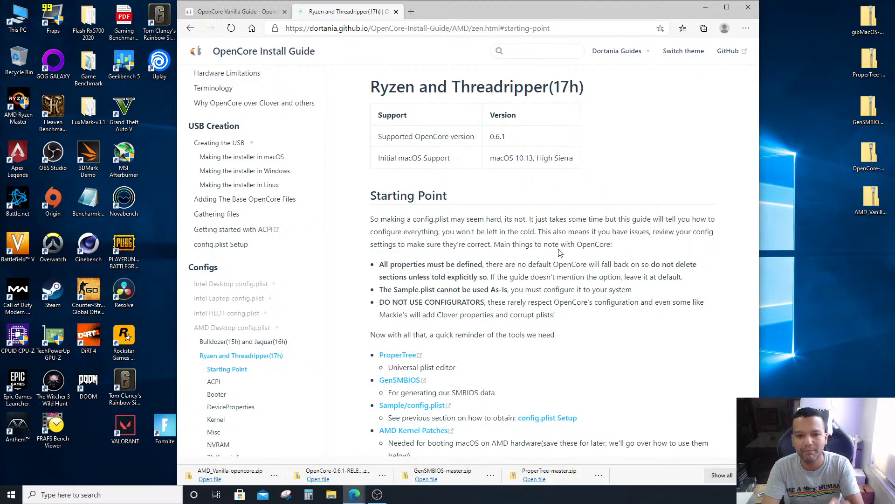
{"action": "scroll", "coordinate": [566, 265], "scroll_direction": "down", "scroll_amount": 5}
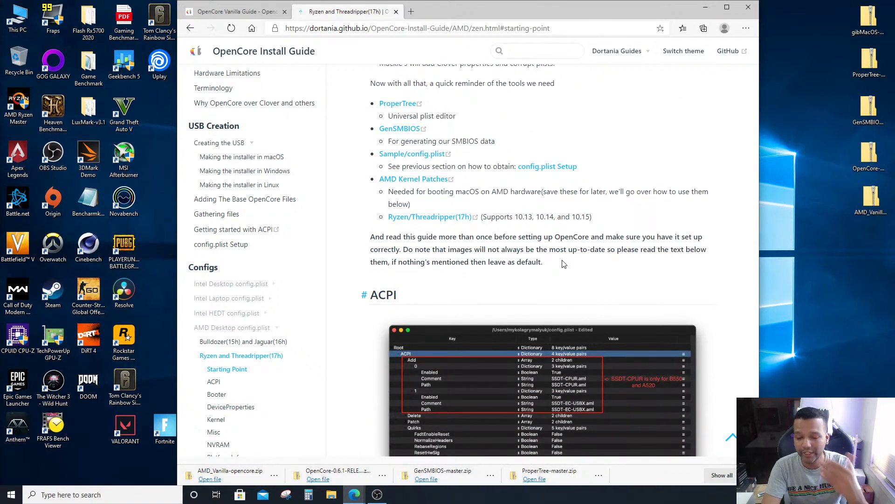
{"action": "scroll", "coordinate": [563, 264], "scroll_direction": "down", "scroll_amount": 10}
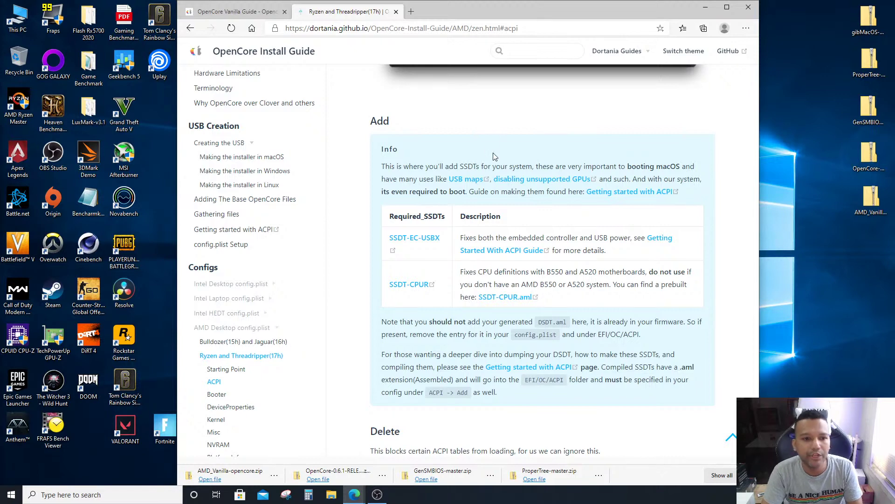
{"action": "scroll", "coordinate": [521, 130], "scroll_direction": "up", "scroll_amount": 3}
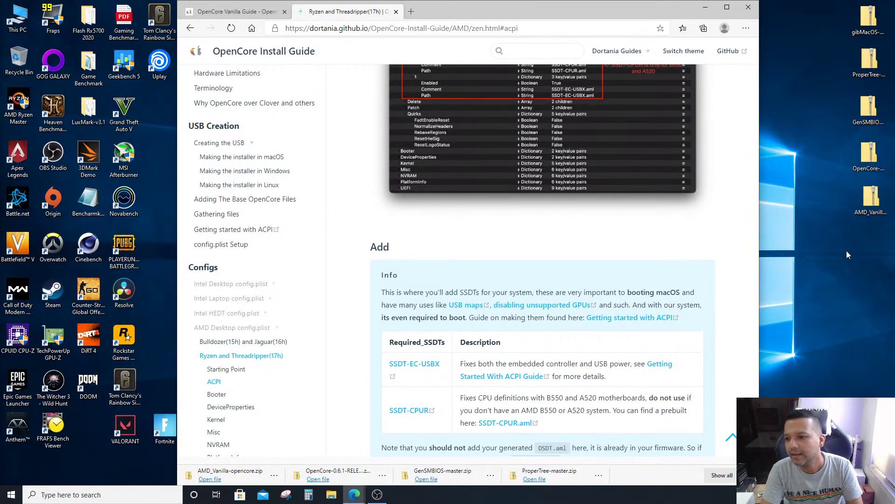
Create a new folder named Kexts on the desktop below the downloaded ZIP files
{"action": "right_click", "coordinate": [844, 253]}
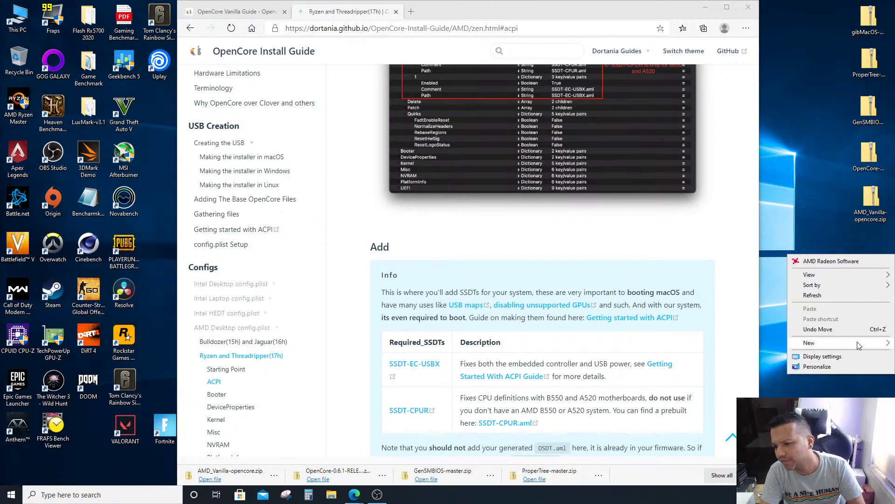
{"action": "mouse_move", "coordinate": [860, 345]}
{"action": "left_click", "coordinate": [776, 346]}
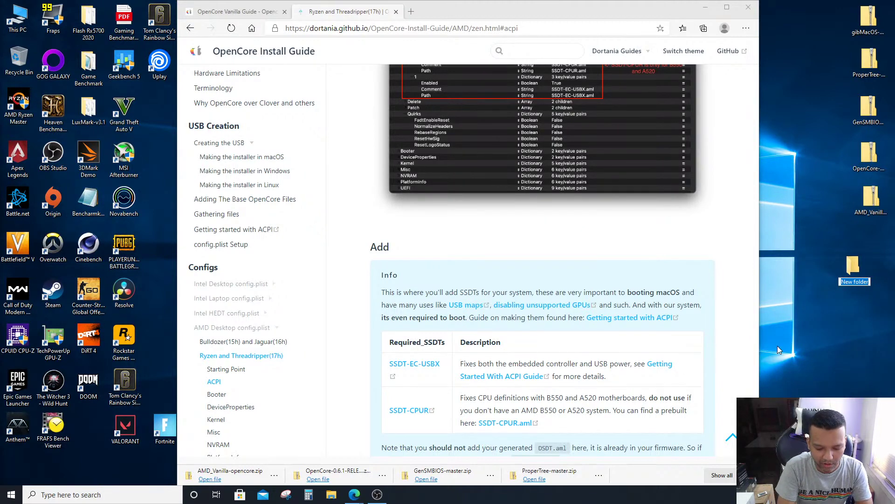
{"action": "type", "text": "Kexts"}
{"action": "key", "text": "Return"}
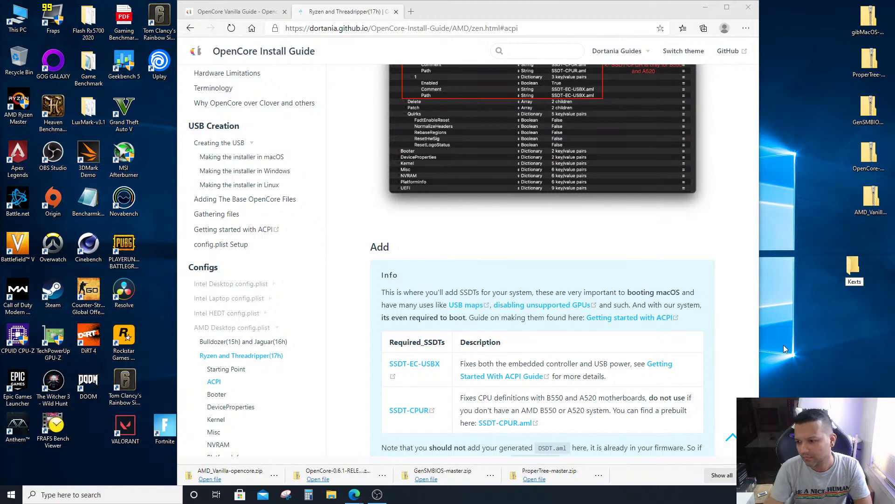
Create a new desktop folder named Drivers and place it directly below the Kexts folder
{"action": "right_click", "coordinate": [788, 320]}
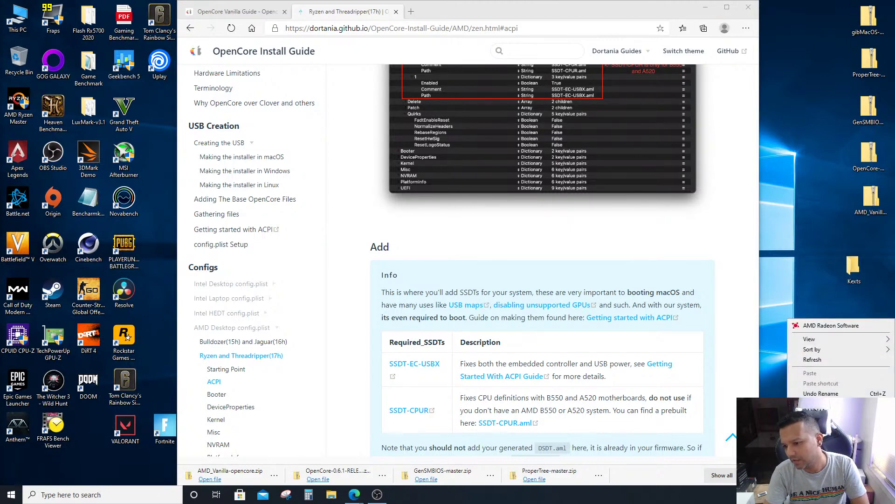
{"action": "mouse_move", "coordinate": [812, 404]}
{"action": "left_click", "coordinate": [690, 409]}
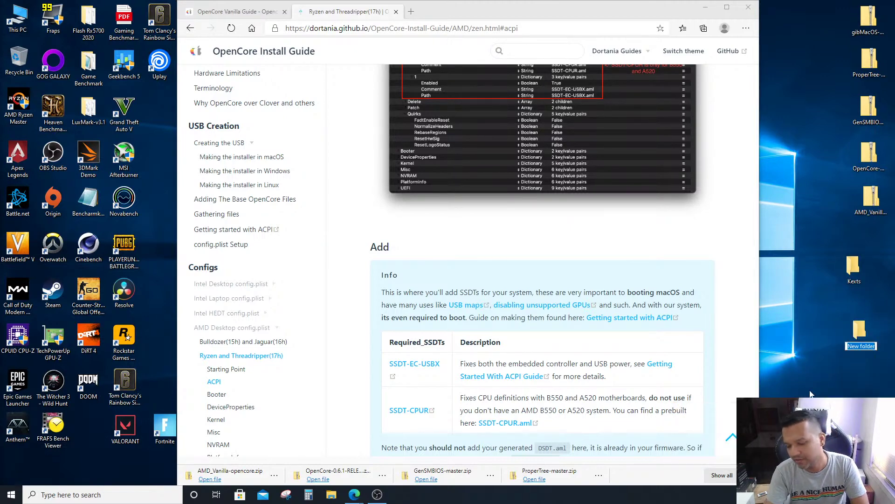
{"action": "type", "text": "Drive"}
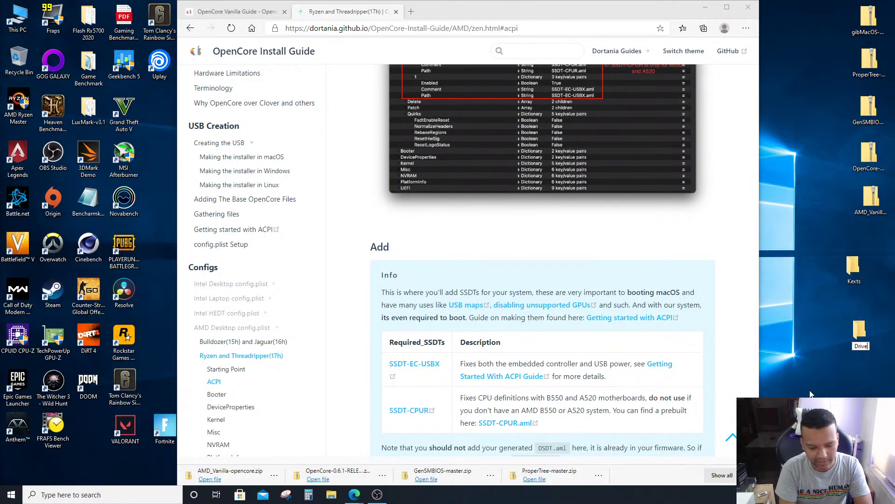
{"action": "type", "text": "rds"}
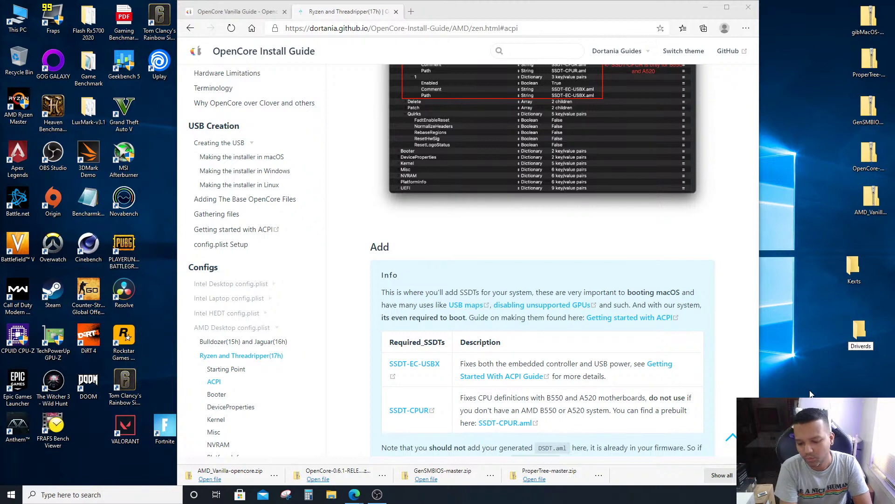
{"action": "key", "text": "BackSpace"}
{"action": "key", "text": "BackSpace"}
{"action": "type", "text": "s"}
{"action": "key", "text": "Return"}
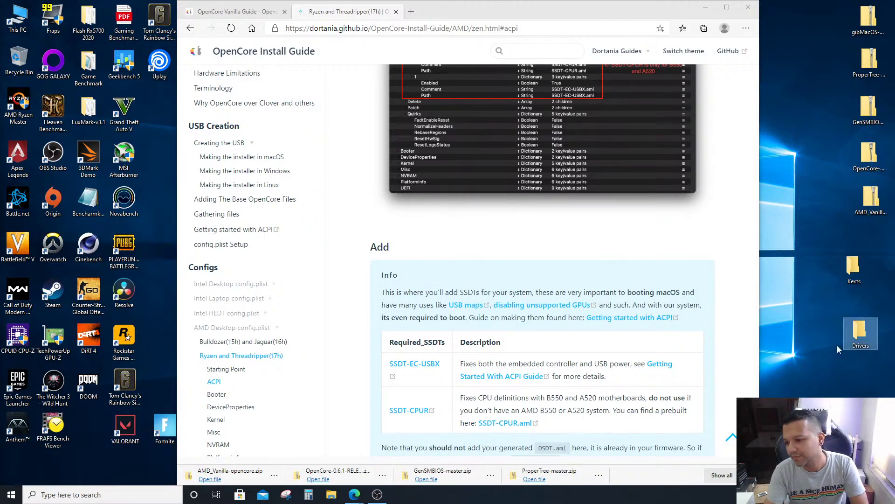
{"action": "left_click_drag", "start_coordinate": [866, 332], "coordinate": [862, 309]}
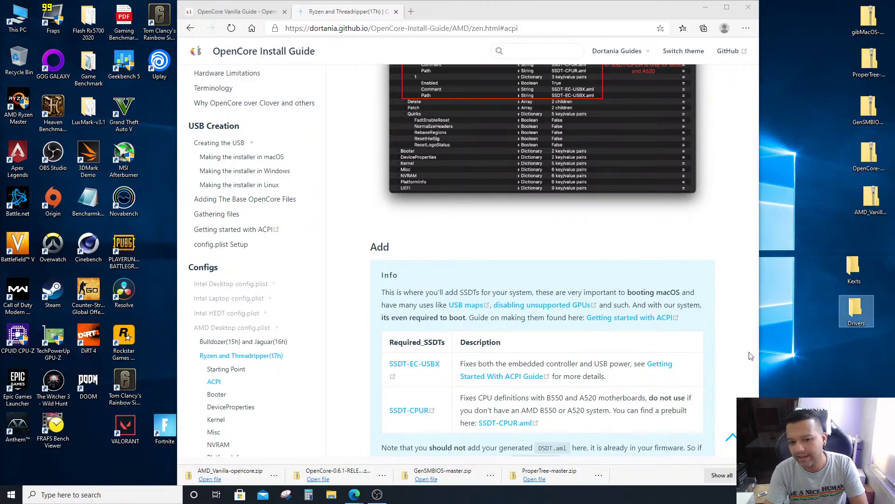
Create a new desktop folder named ACPI and place it directly below the Drivers folder
{"action": "right_click", "coordinate": [811, 368]}
{"action": "mouse_move", "coordinate": [817, 339]}
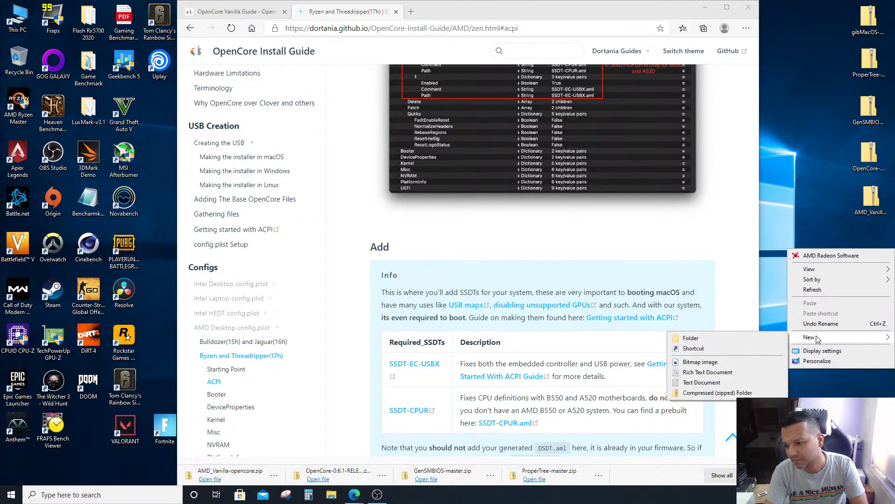
{"action": "left_click", "coordinate": [765, 339]}
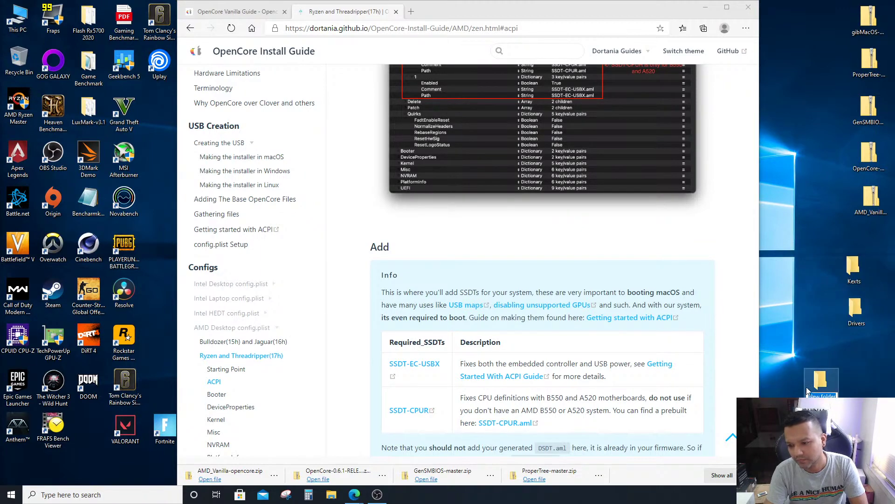
{"action": "type", "text": "A"}
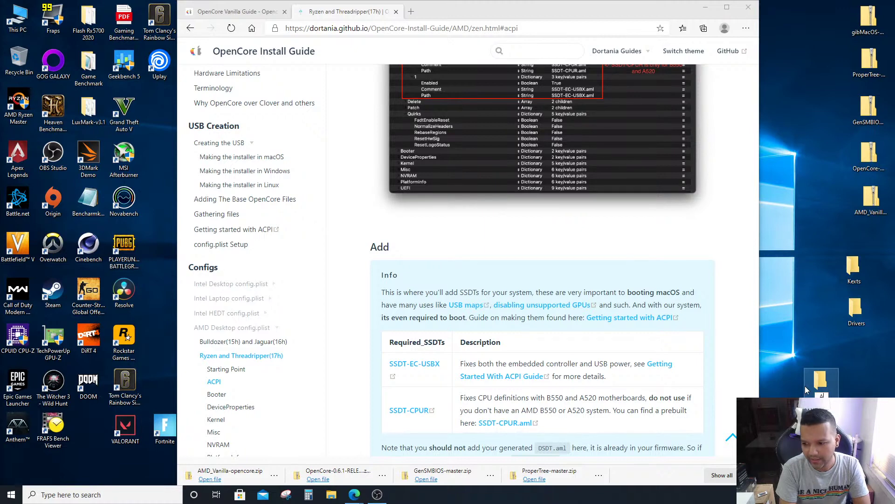
{"action": "type", "text": "CPI"}
{"action": "left_click", "coordinate": [823, 270]}
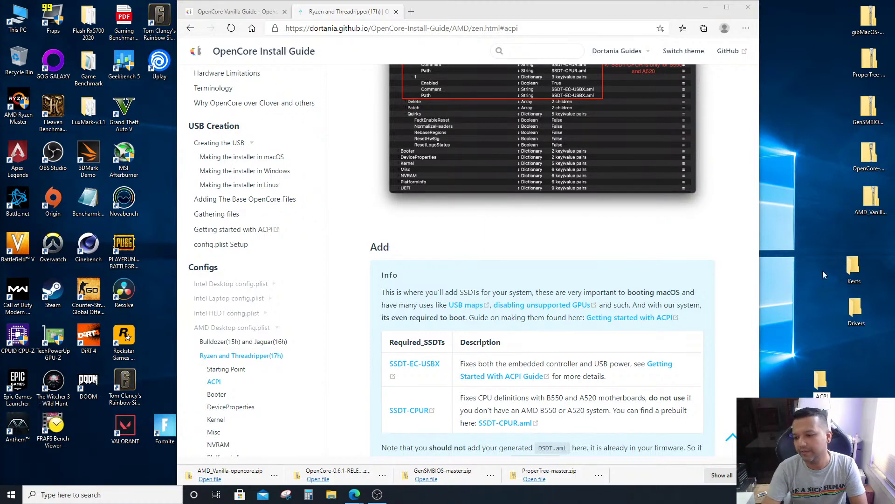
{"action": "left_click_drag", "start_coordinate": [821, 380], "coordinate": [858, 343]}
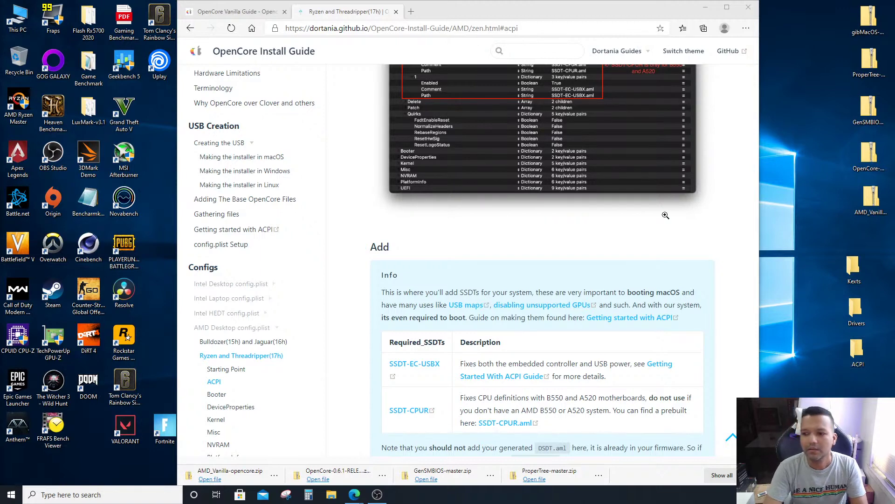
Review the required SSDTs in the guide's ACPI section and look through the guide's list of chapters
{"action": "scroll", "coordinate": [465, 337], "scroll_direction": "up", "scroll_amount": 1}
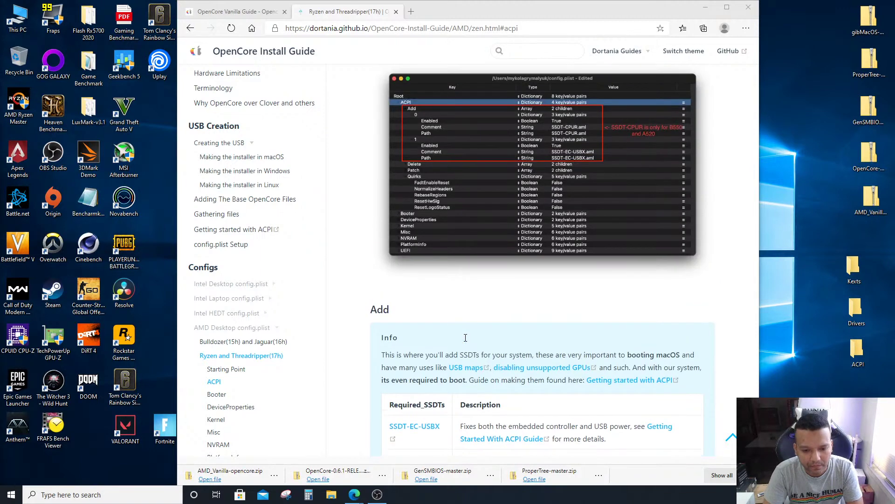
{"action": "scroll", "coordinate": [465, 337], "scroll_direction": "down", "scroll_amount": 2}
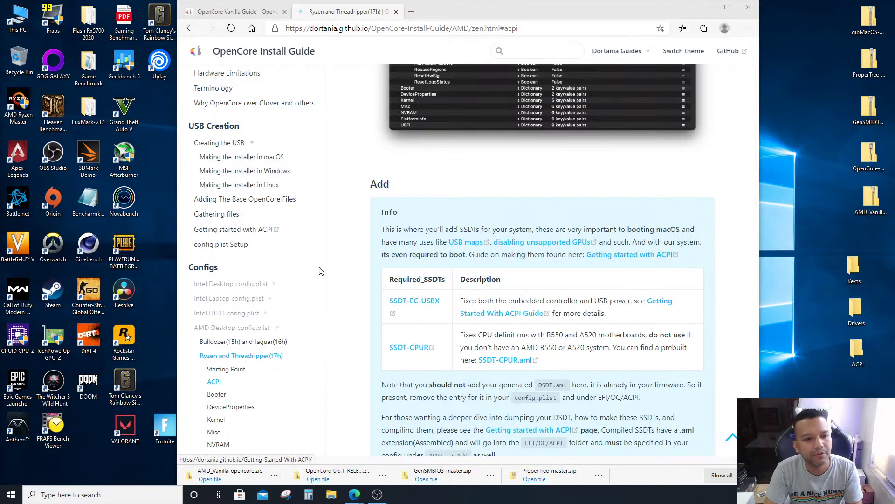
{"action": "scroll", "coordinate": [222, 271], "scroll_direction": "down", "scroll_amount": 2}
{"action": "scroll", "coordinate": [222, 271], "scroll_direction": "down", "scroll_amount": 3}
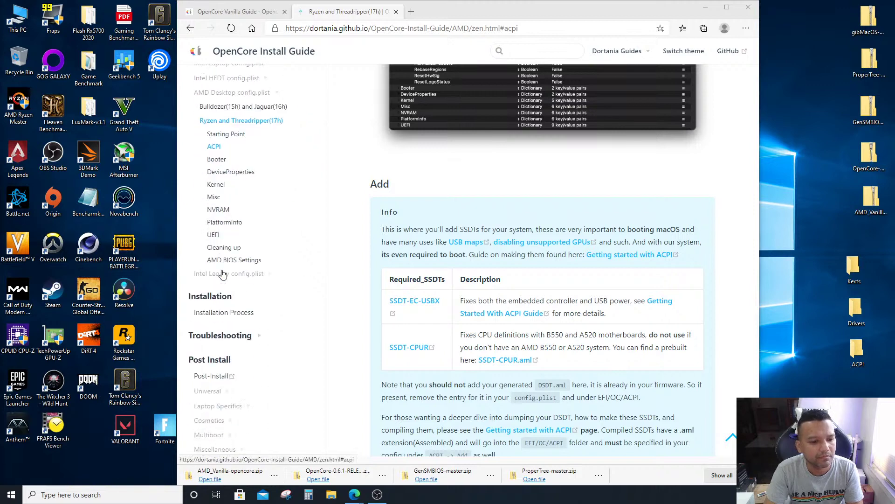
{"action": "scroll", "coordinate": [221, 274], "scroll_direction": "down", "scroll_amount": 1}
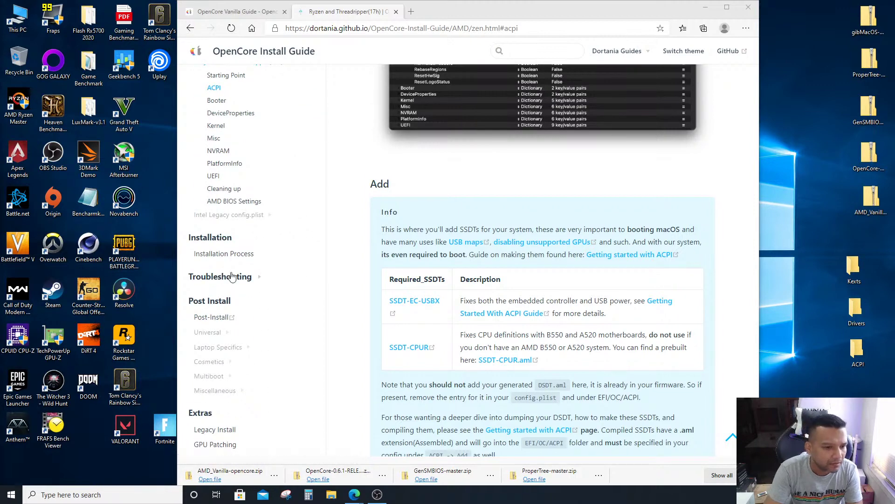
{"action": "scroll", "coordinate": [232, 276], "scroll_direction": "up", "scroll_amount": 2}
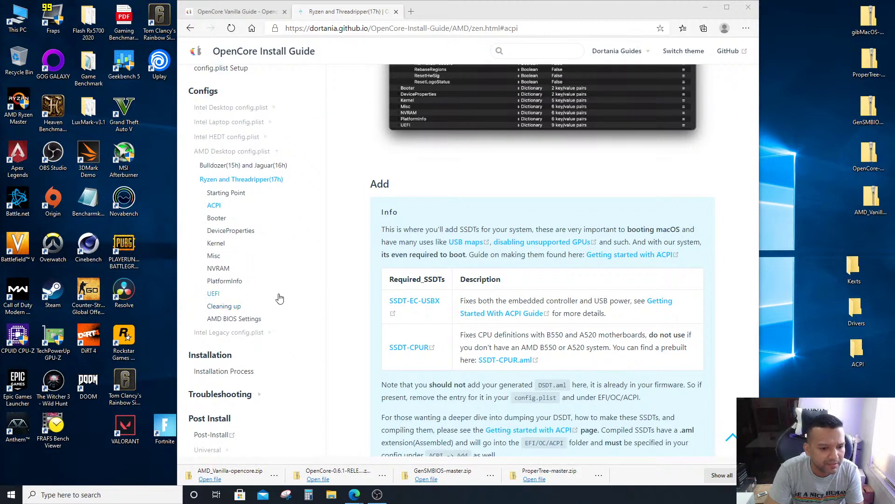
{"action": "scroll", "coordinate": [287, 306], "scroll_direction": "up", "scroll_amount": 2}
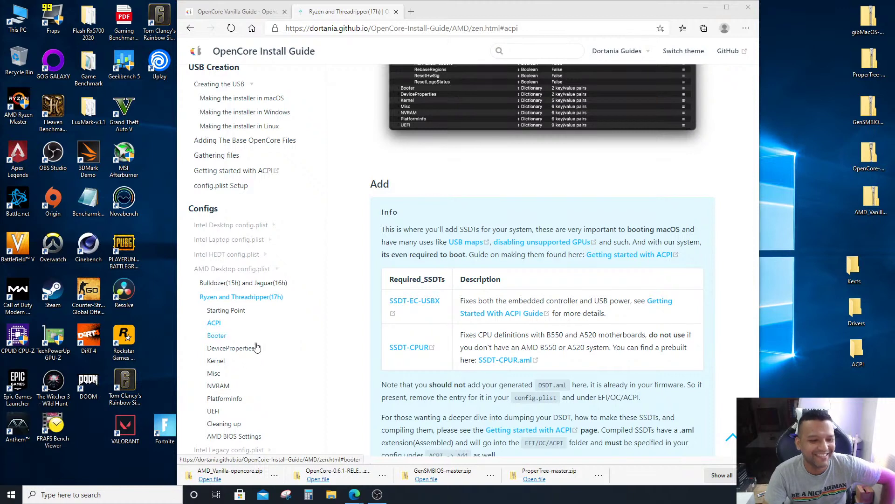
{"action": "scroll", "coordinate": [284, 350], "scroll_direction": "down", "scroll_amount": 1}
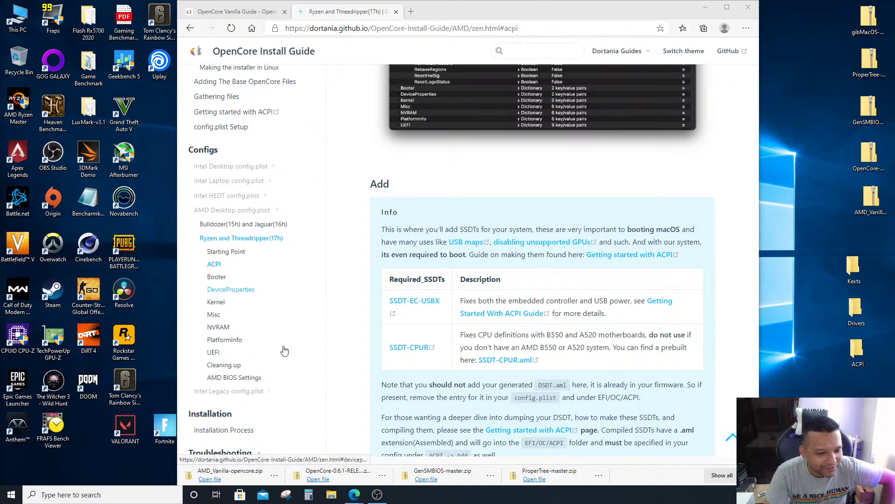
{"action": "scroll", "coordinate": [285, 351], "scroll_direction": "up", "scroll_amount": 2}
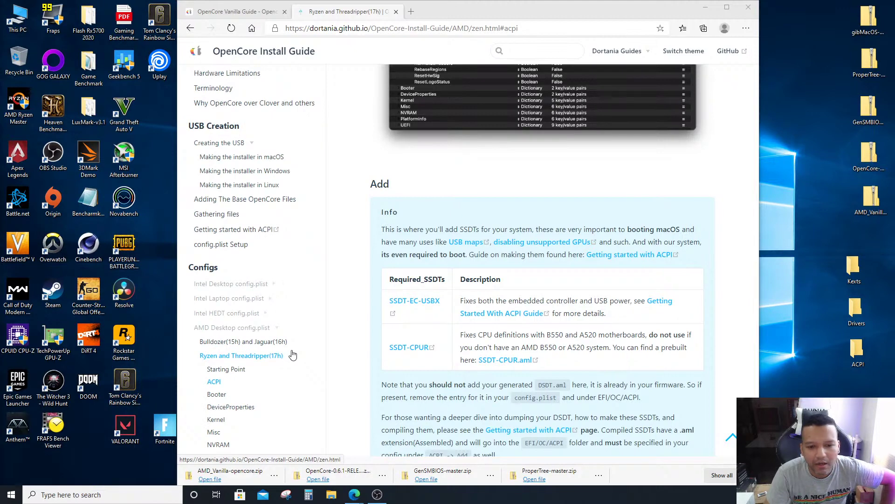
Open the guide's Gathering files chapter and download HfsPlus.efi from the universal firmware drivers' GitHub page
{"action": "scroll", "coordinate": [292, 355], "scroll_direction": "up", "scroll_amount": 1}
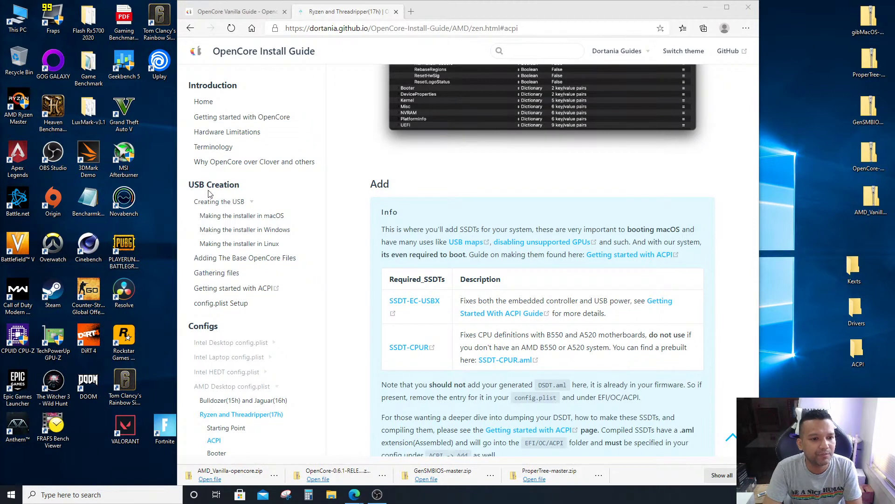
{"action": "left_click", "coordinate": [223, 277]}
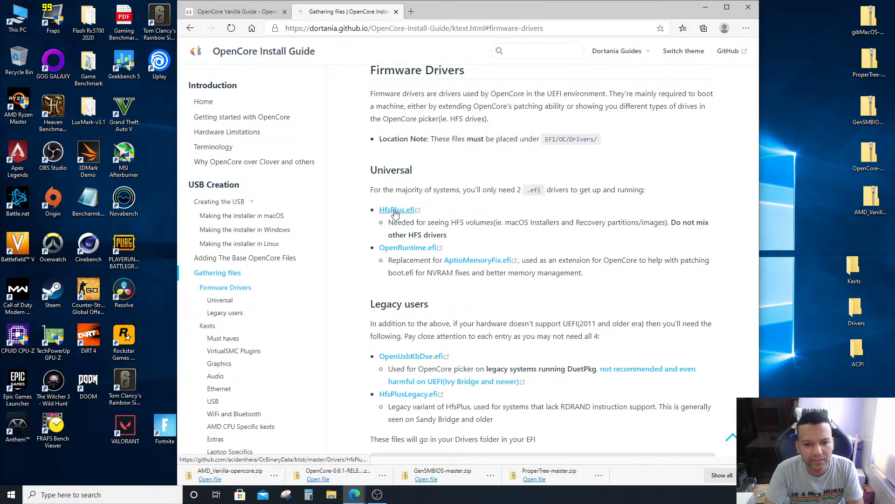
{"action": "left_click", "coordinate": [396, 211]}
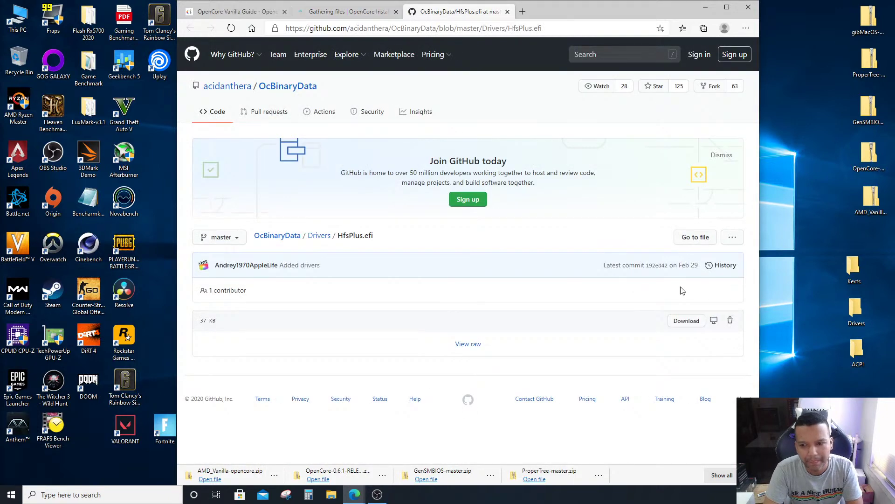
{"action": "left_click", "coordinate": [687, 322]}
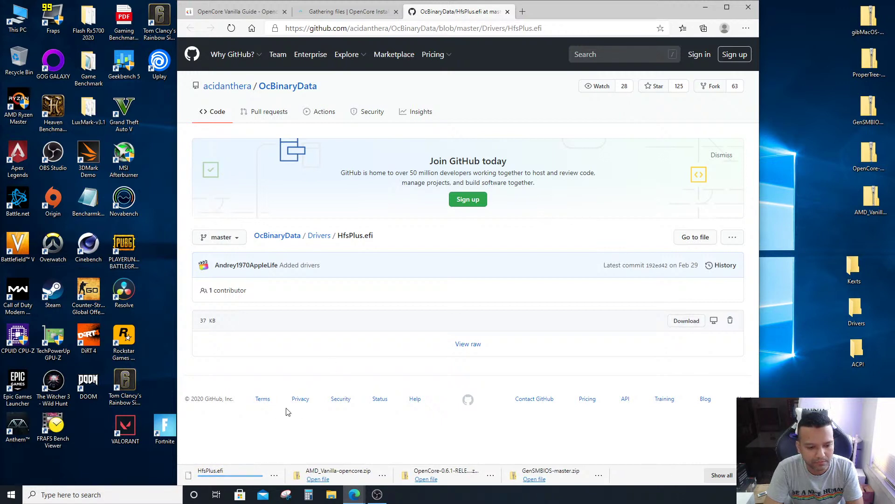
Move the downloaded HfsPlus.efi from Downloads into the desktop Drivers folder, and close its Downloads window and GitHub page
{"action": "left_click", "coordinate": [274, 476]}
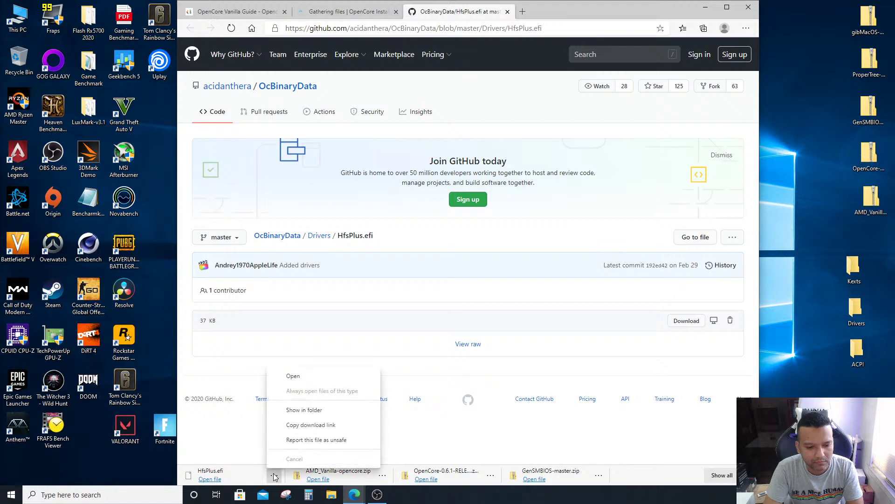
{"action": "left_click", "coordinate": [300, 415]}
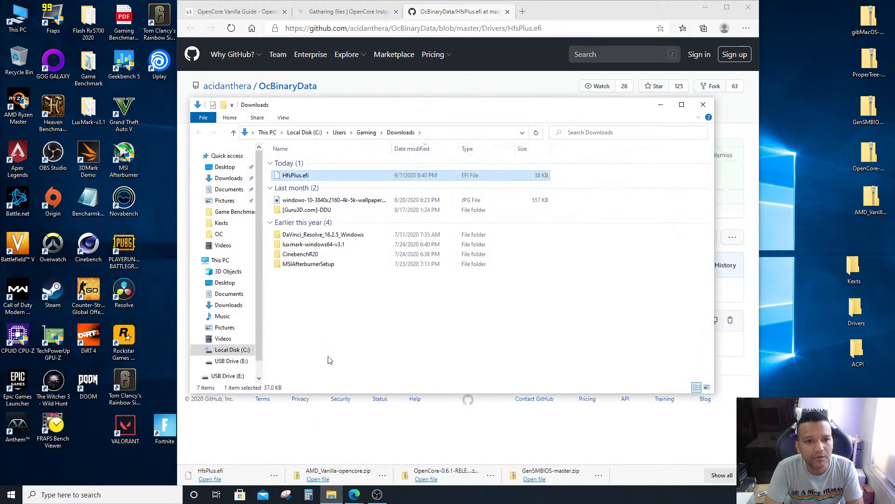
{"action": "left_click_drag", "start_coordinate": [295, 180], "coordinate": [854, 314]}
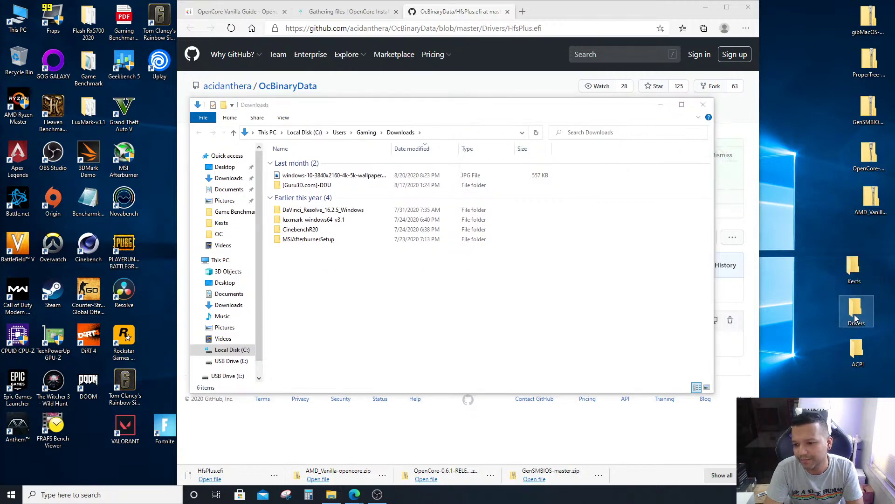
{"action": "left_click", "coordinate": [705, 105]}
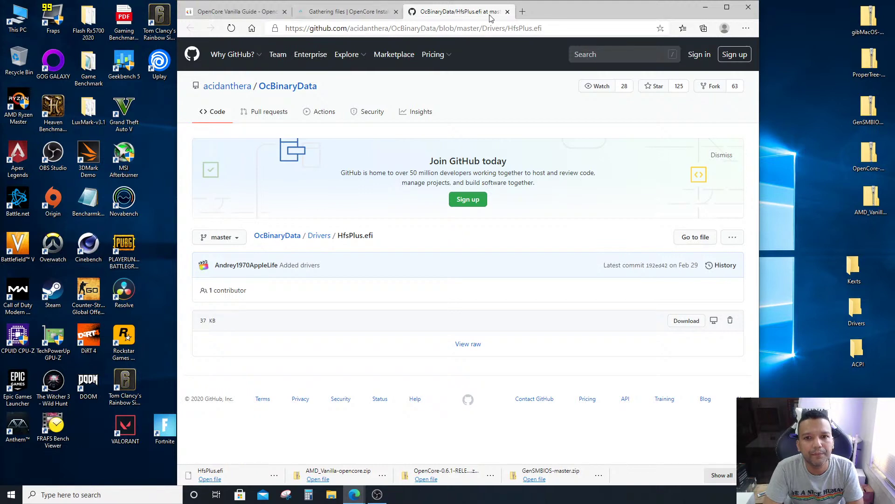
{"action": "left_click", "coordinate": [507, 12]}
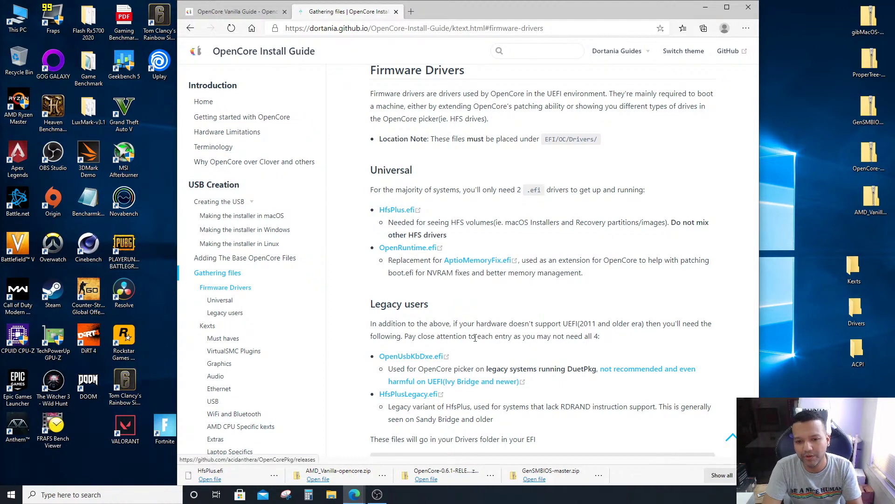
Download VirtualSMC-1.1.6-RELEASE.zip from the VirtualSMC releases page linked under the guide's must-have kexts
{"action": "scroll", "coordinate": [472, 310], "scroll_direction": "down", "scroll_amount": 3}
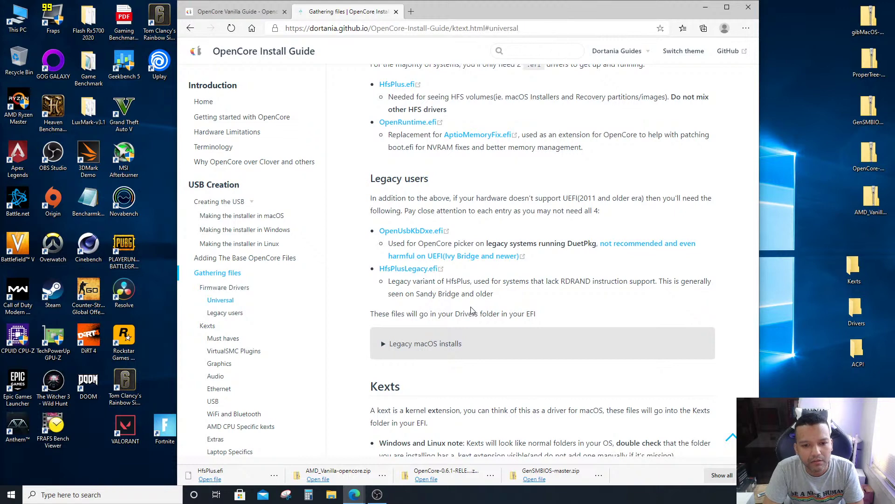
{"action": "scroll", "coordinate": [472, 310], "scroll_direction": "down", "scroll_amount": 1}
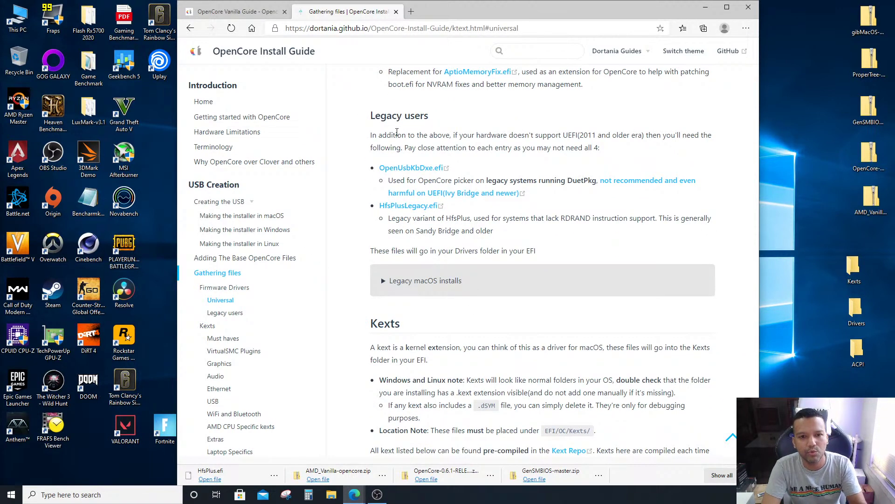
{"action": "scroll", "coordinate": [501, 332], "scroll_direction": "down", "scroll_amount": 1}
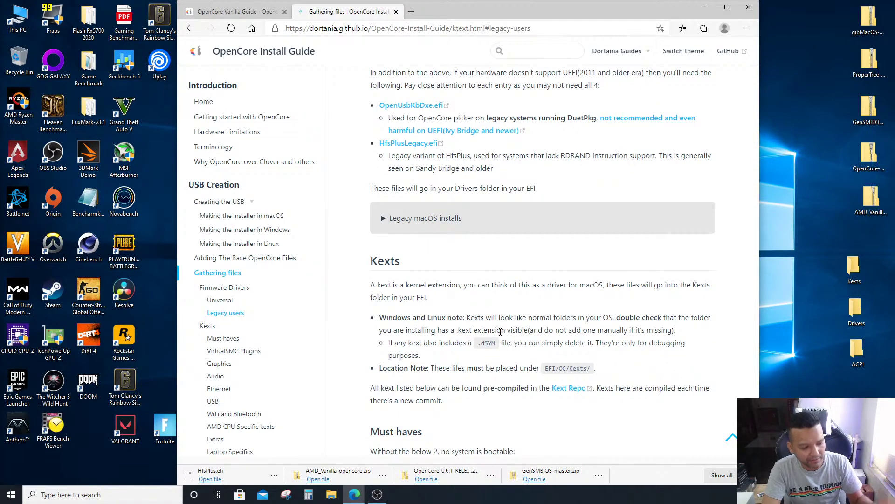
{"action": "scroll", "coordinate": [486, 286], "scroll_direction": "down", "scroll_amount": 4}
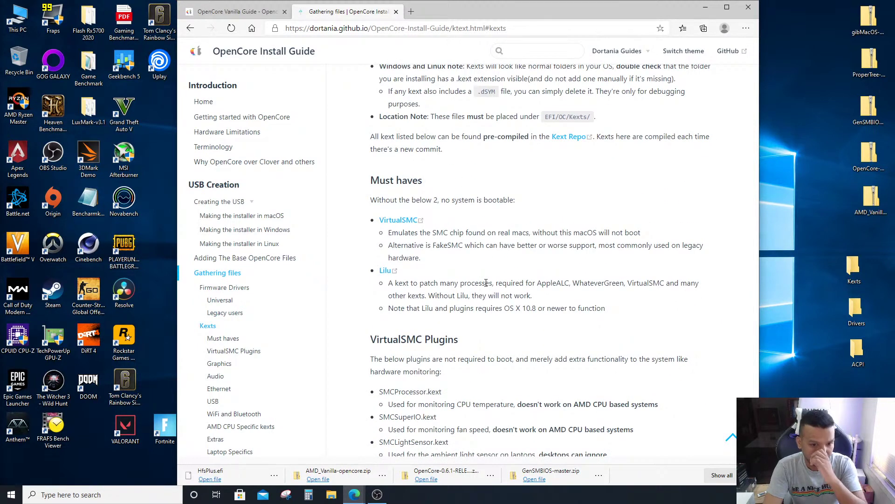
{"action": "scroll", "coordinate": [494, 305], "scroll_direction": "up", "scroll_amount": 1}
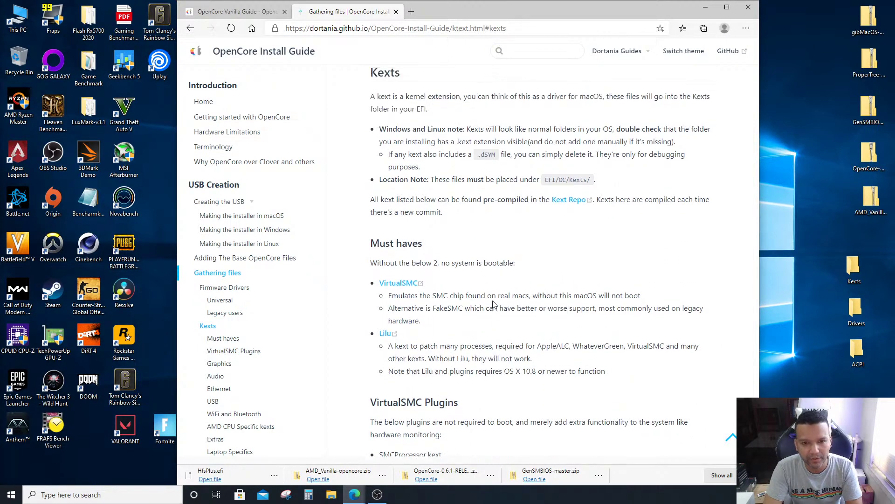
{"action": "left_click", "coordinate": [399, 283]}
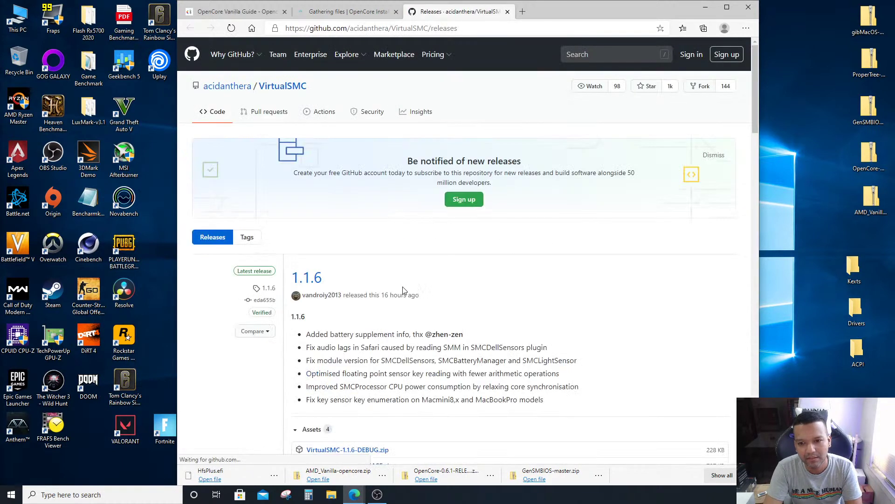
{"action": "scroll", "coordinate": [466, 297], "scroll_direction": "down", "scroll_amount": 2}
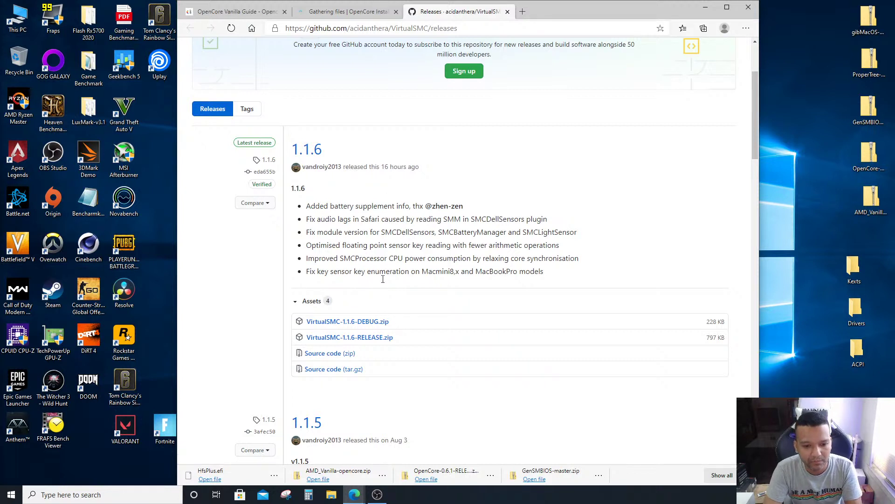
{"action": "left_click", "coordinate": [366, 341]}
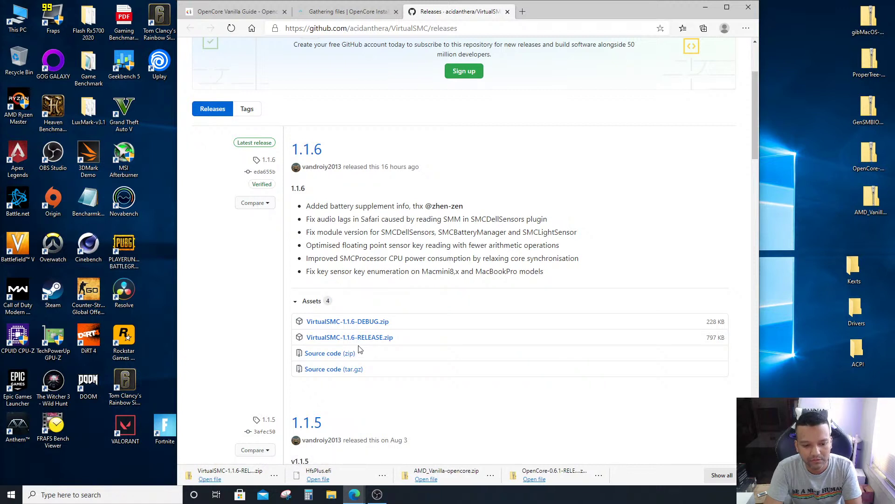
Move the downloaded VirtualSMC ZIP from Downloads into the desktop Kexts folder, and close the VirtualSMC releases page
{"action": "left_click", "coordinate": [274, 475]}
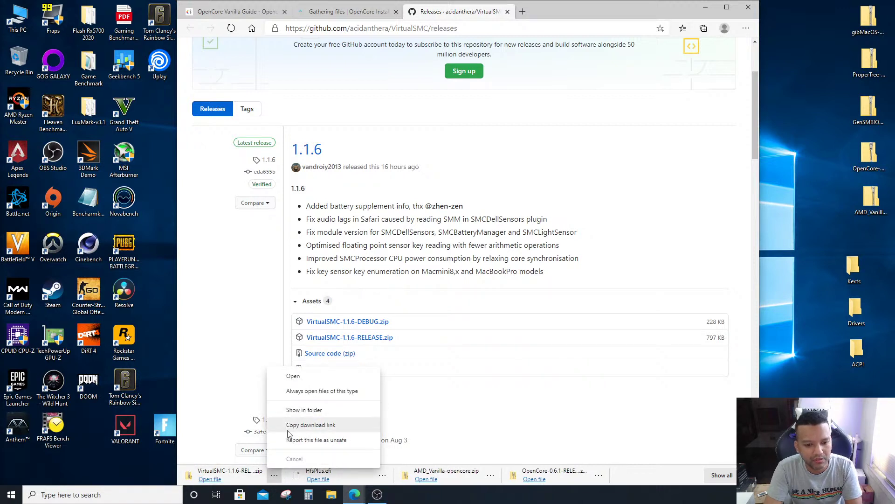
{"action": "left_click", "coordinate": [302, 410]}
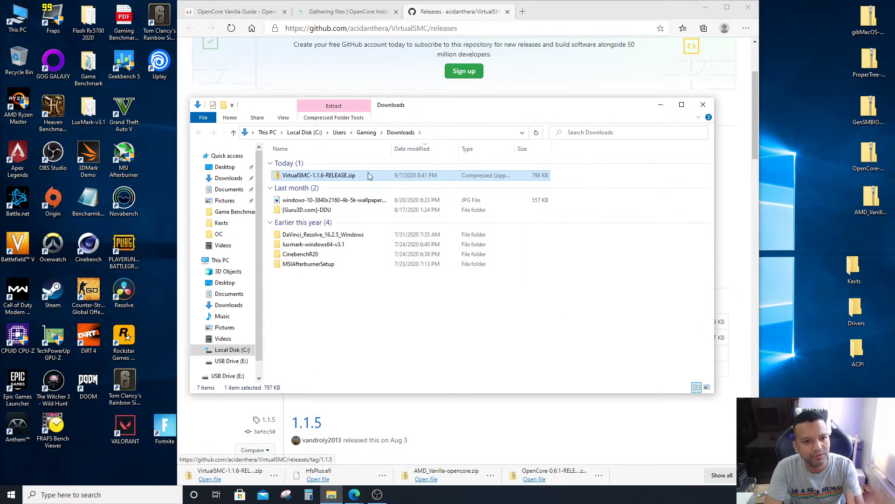
{"action": "left_click_drag", "start_coordinate": [295, 178], "coordinate": [857, 266]}
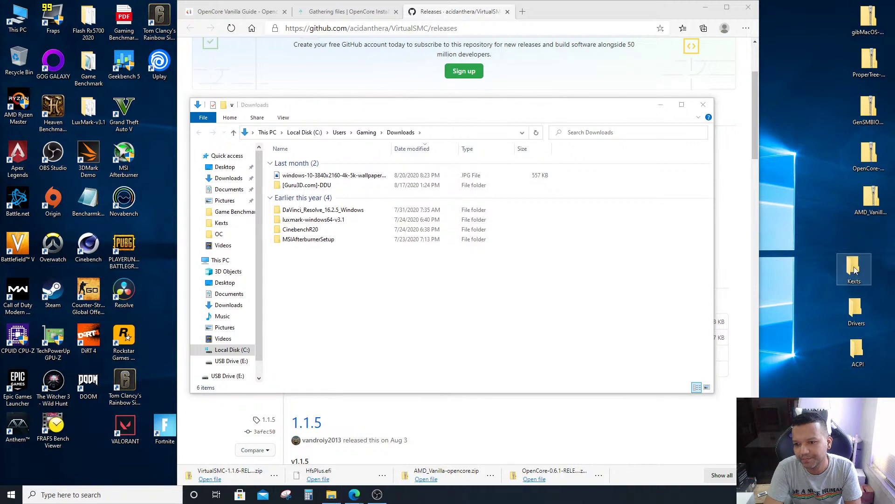
{"action": "left_click", "coordinate": [705, 105]}
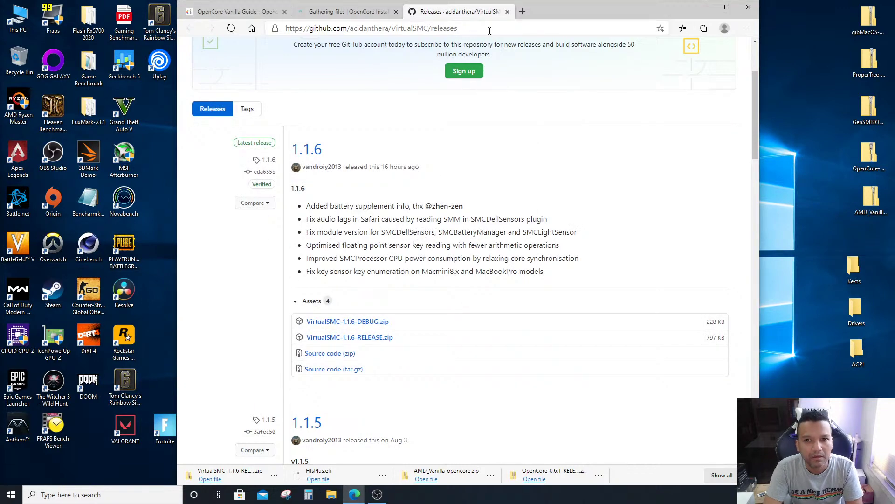
{"action": "left_click", "coordinate": [507, 12]}
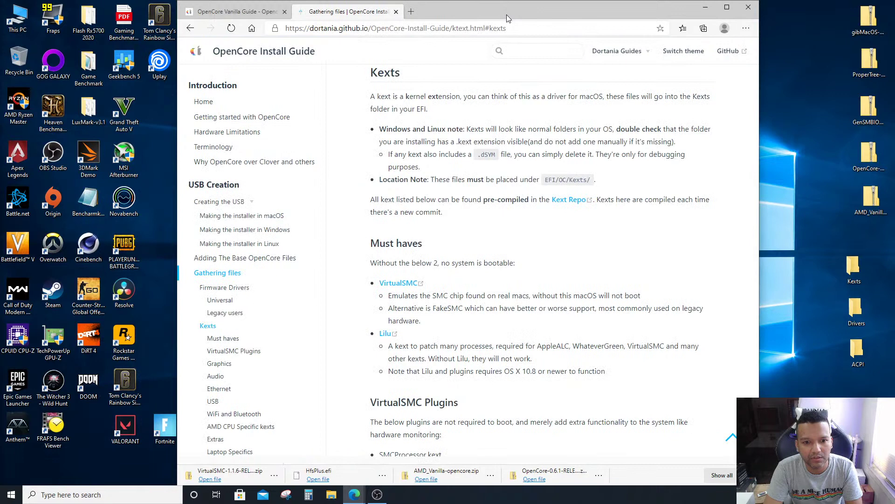
Download Lilu-1.4.7-RELEASE.zip from the Lilu releases page linked under the guide's must-have kexts
{"action": "left_click", "coordinate": [386, 334]}
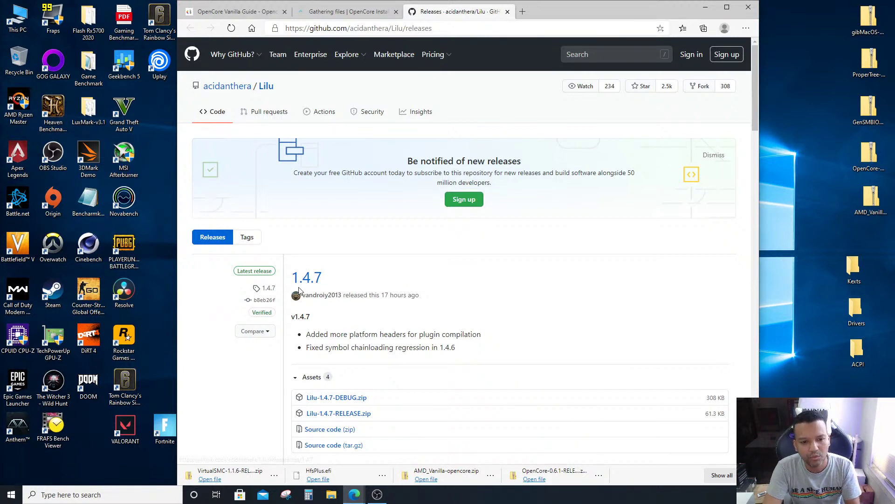
{"action": "scroll", "coordinate": [361, 361], "scroll_direction": "down", "scroll_amount": 1}
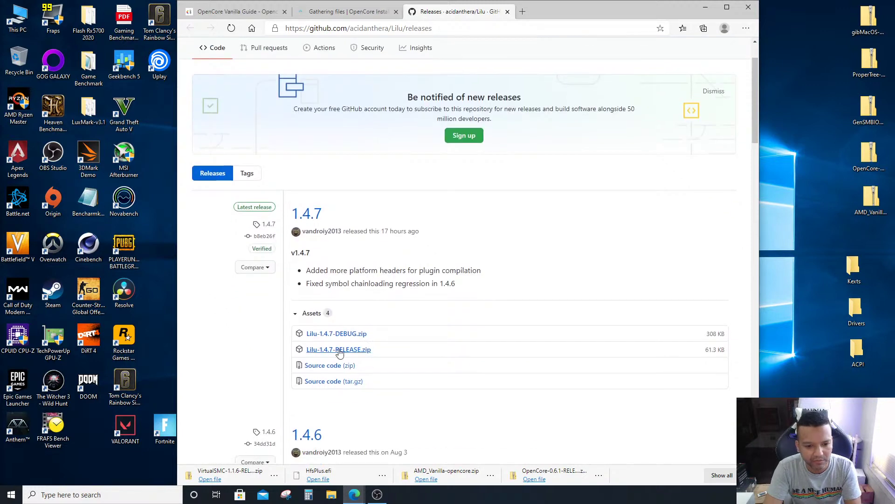
{"action": "left_click", "coordinate": [341, 353]}
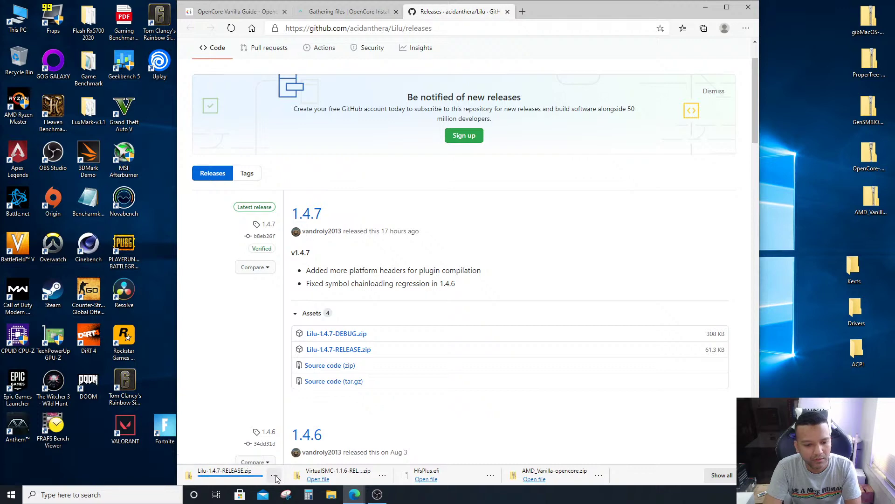
Move the downloaded Lilu ZIP from Downloads into the desktop Kexts folder, and close the Lilu releases page
{"action": "left_click", "coordinate": [274, 475]}
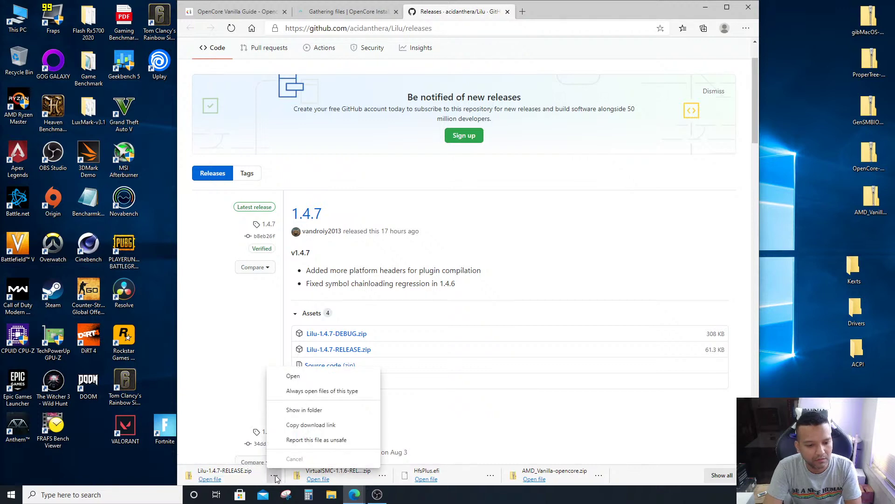
{"action": "left_click", "coordinate": [306, 412]}
{"action": "left_click_drag", "start_coordinate": [303, 177], "coordinate": [855, 272]}
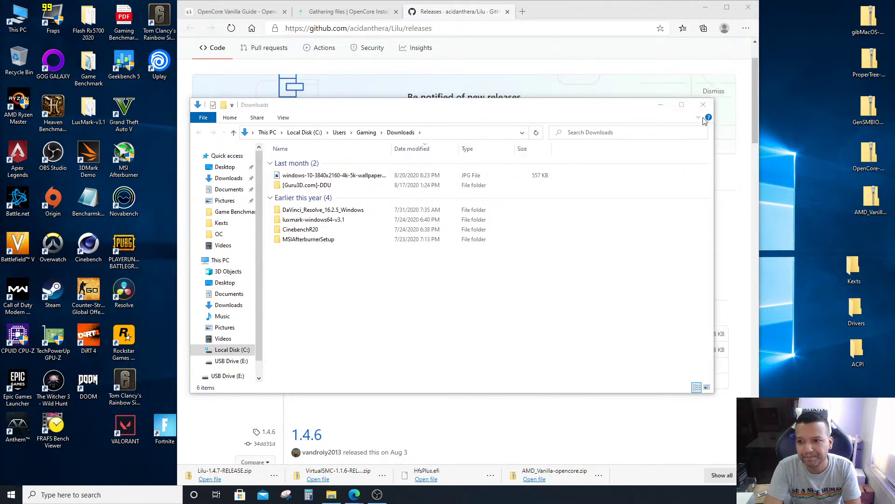
{"action": "left_click", "coordinate": [703, 105]}
{"action": "left_click", "coordinate": [507, 11]}
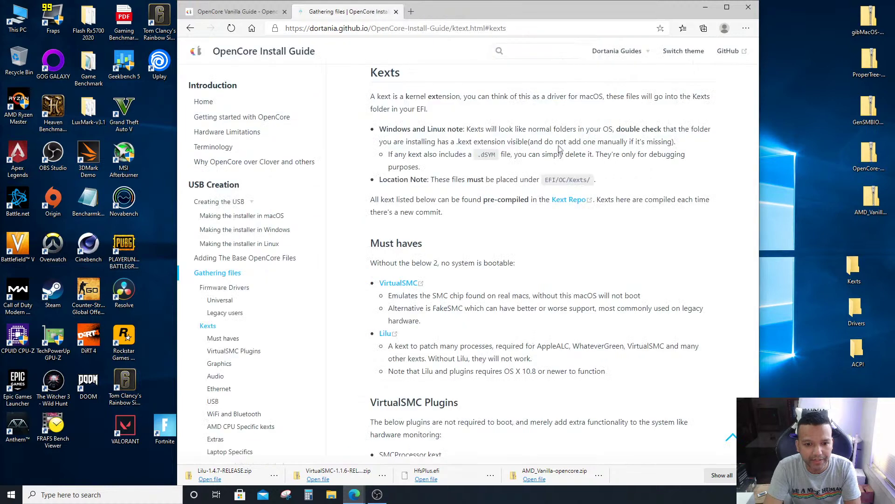
Download WhateverGreen-1.4.2-RELEASE.zip from the releases page linked in the guide's Graphics kexts section
{"action": "scroll", "coordinate": [572, 275], "scroll_direction": "down", "scroll_amount": 8}
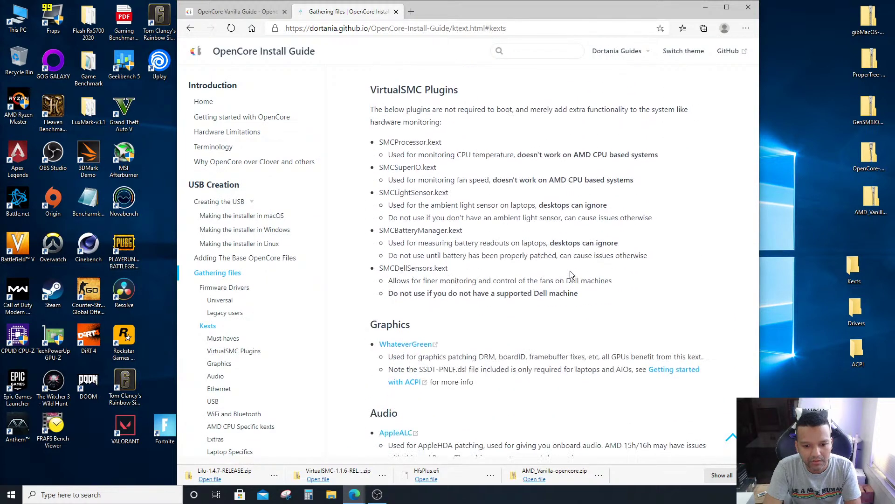
{"action": "scroll", "coordinate": [572, 275], "scroll_direction": "down", "scroll_amount": 1}
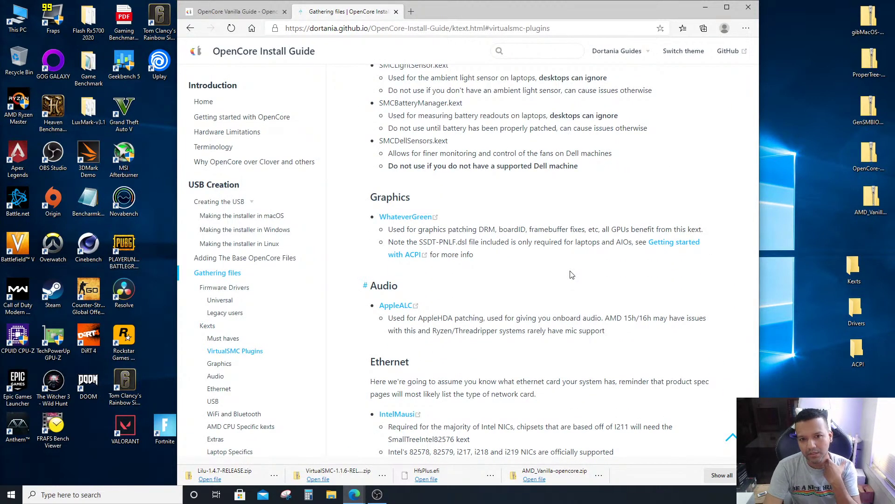
{"action": "scroll", "coordinate": [572, 275], "scroll_direction": "up", "scroll_amount": 5}
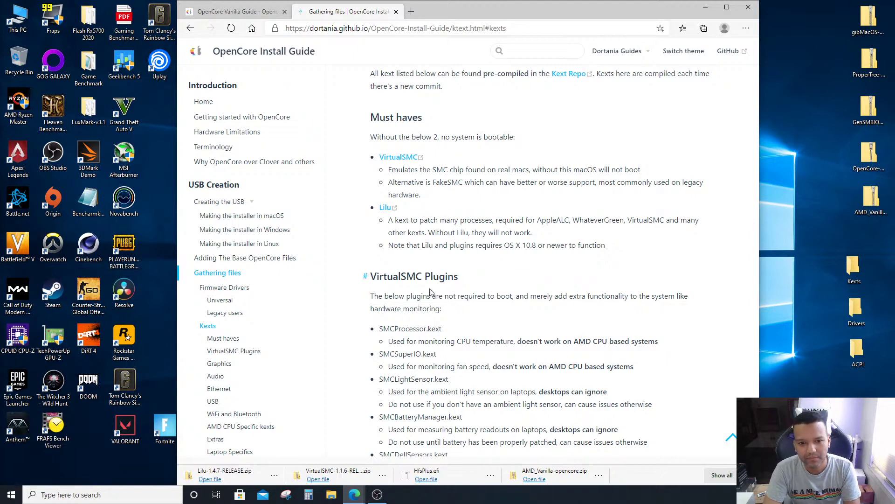
{"action": "scroll", "coordinate": [559, 307], "scroll_direction": "down", "scroll_amount": 4}
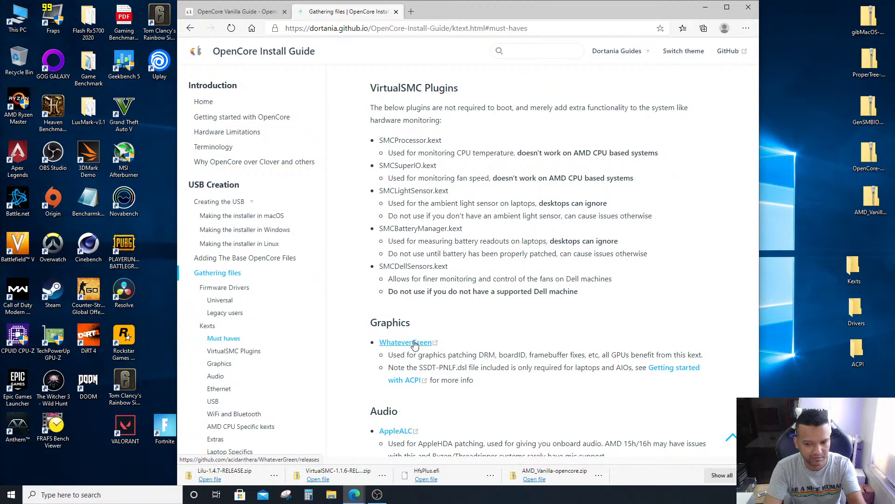
{"action": "left_click", "coordinate": [415, 344]}
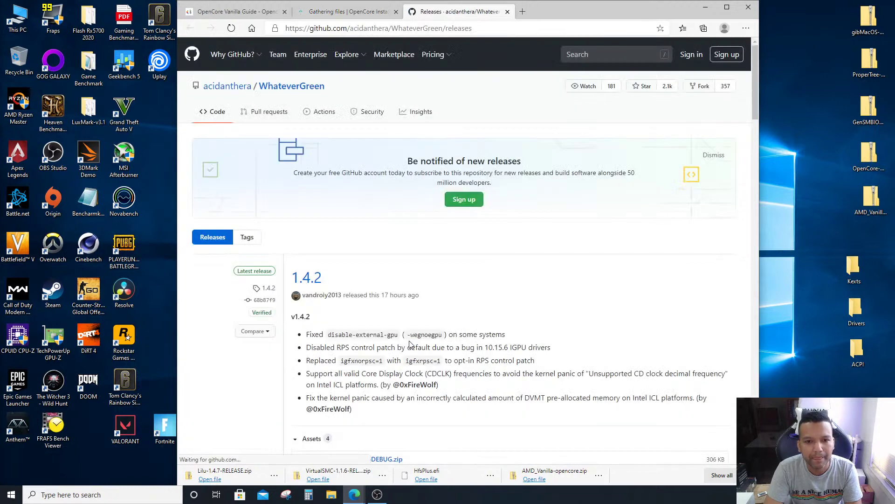
{"action": "scroll", "coordinate": [432, 303], "scroll_direction": "down", "scroll_amount": 1}
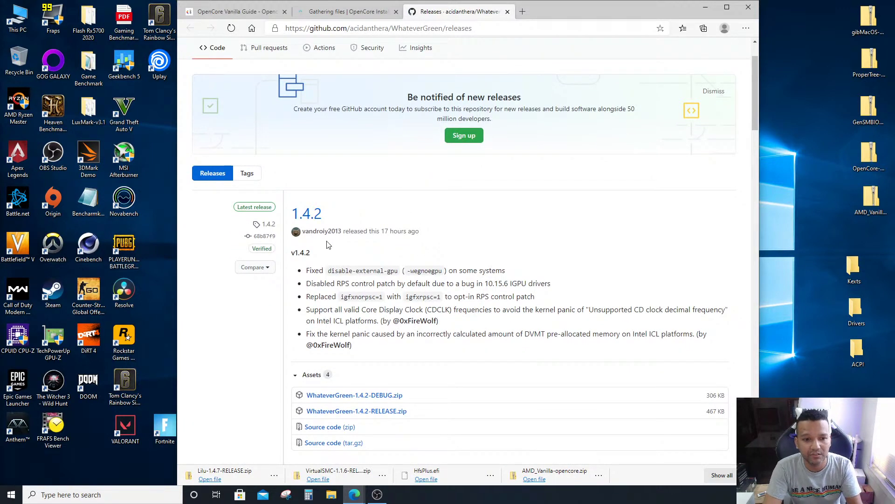
{"action": "left_click", "coordinate": [376, 411]}
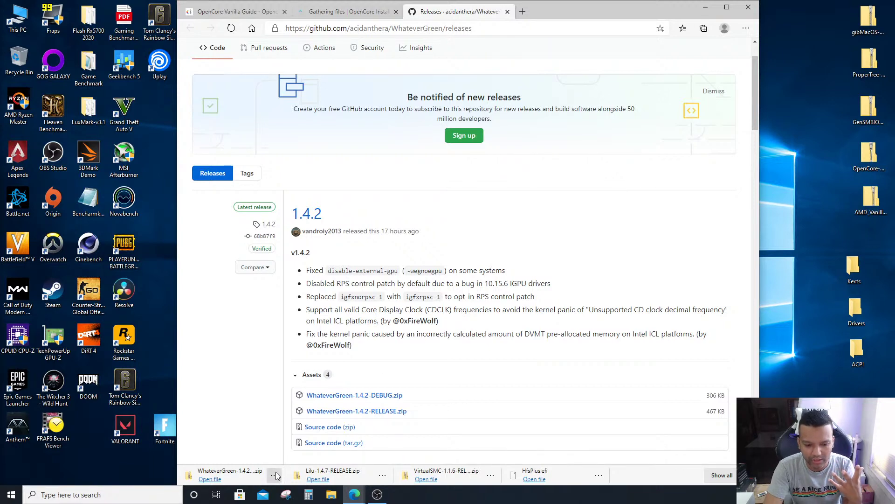
Move the downloaded WhateverGreen ZIP from Downloads into the desktop Kexts folder, and close the WhateverGreen releases page
{"action": "left_click", "coordinate": [275, 471]}
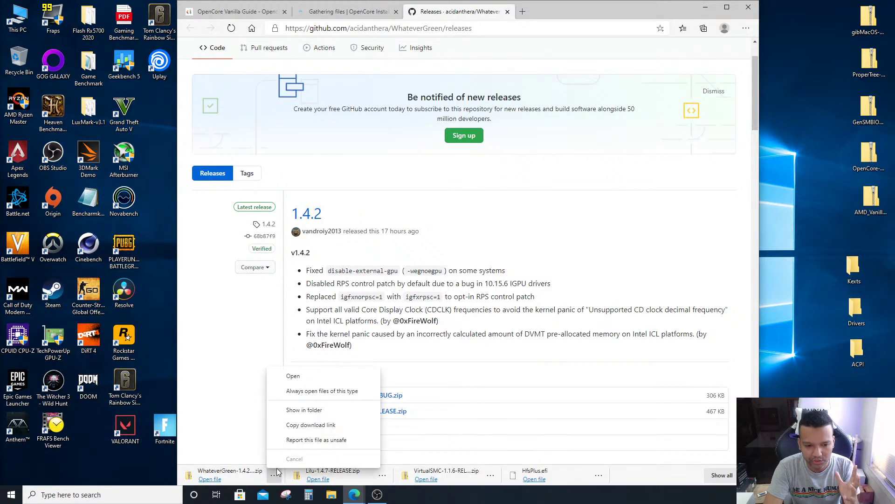
{"action": "left_click", "coordinate": [292, 411]}
{"action": "left_click_drag", "start_coordinate": [312, 177], "coordinate": [854, 265]}
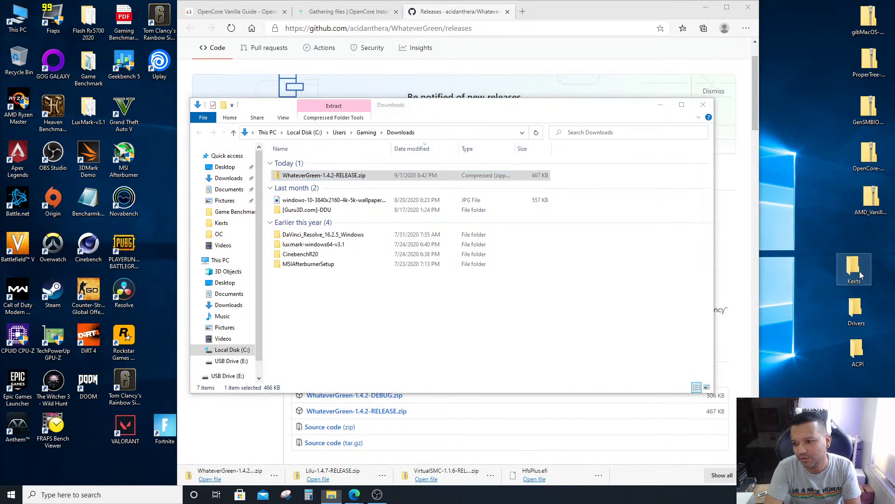
{"action": "left_click", "coordinate": [703, 105]}
{"action": "left_click", "coordinate": [507, 12]}
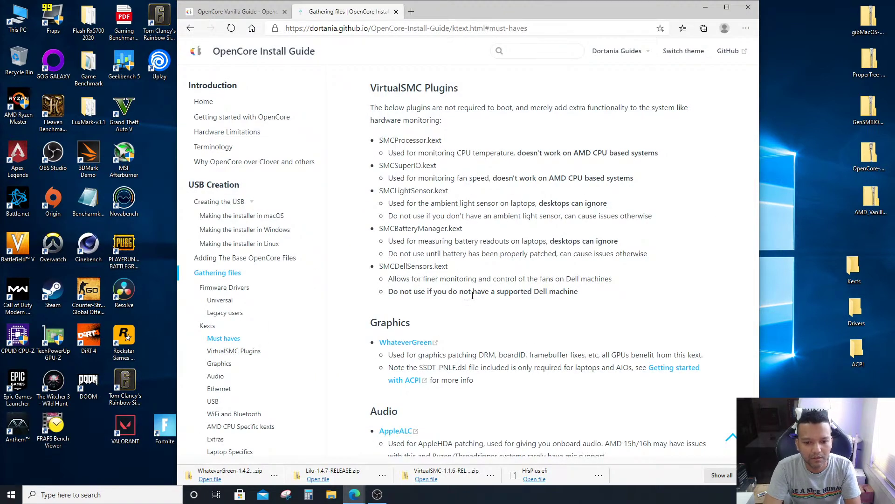
Download AppleALC-1.5.2-RELEASE.zip from the releases page linked in the guide's Audio kexts section
{"action": "scroll", "coordinate": [492, 384], "scroll_direction": "down", "scroll_amount": 3}
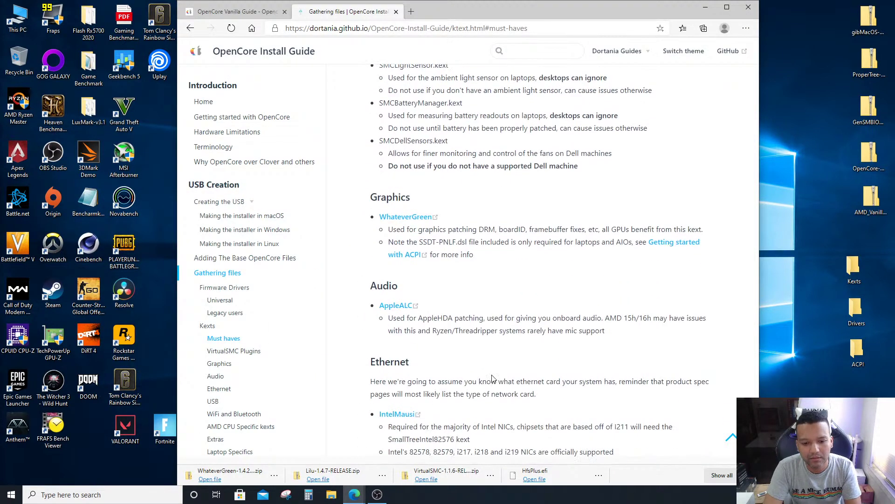
{"action": "scroll", "coordinate": [492, 378], "scroll_direction": "down", "scroll_amount": 1}
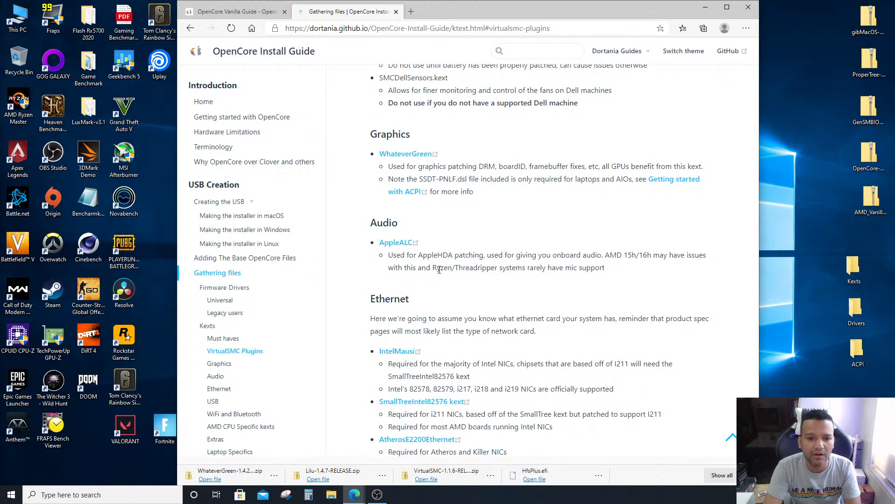
{"action": "left_click", "coordinate": [404, 243]}
{"action": "scroll", "coordinate": [449, 256], "scroll_direction": "down", "scroll_amount": 2}
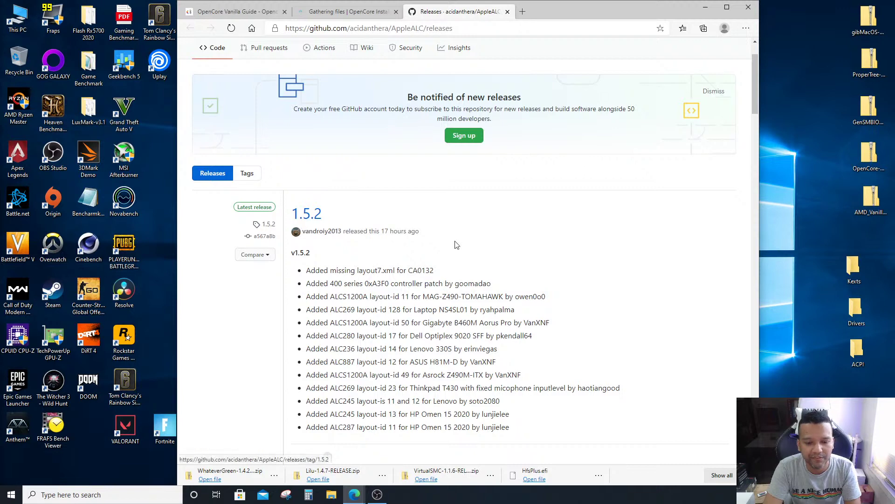
{"action": "scroll", "coordinate": [456, 245], "scroll_direction": "down", "scroll_amount": 3}
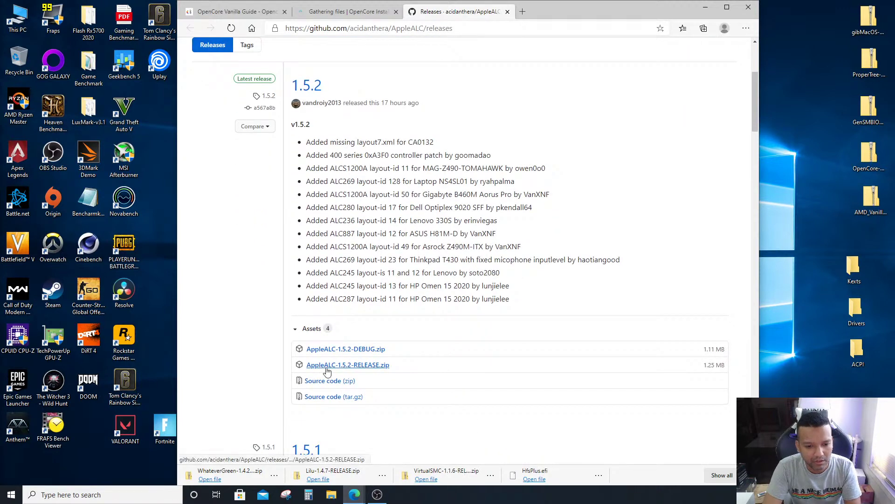
{"action": "left_click", "coordinate": [371, 367]}
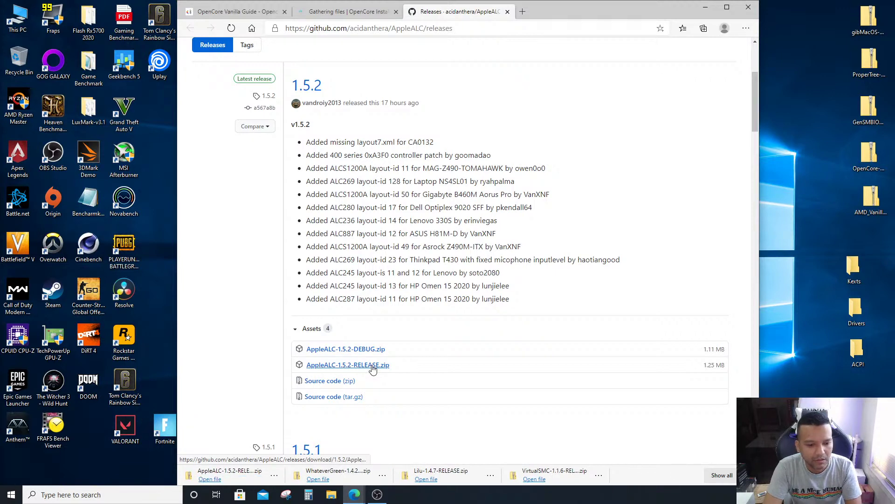
Move the downloaded AppleALC ZIP from Downloads into the desktop Kexts folder, and close the AppleALC releases page
{"action": "left_click", "coordinate": [274, 475]}
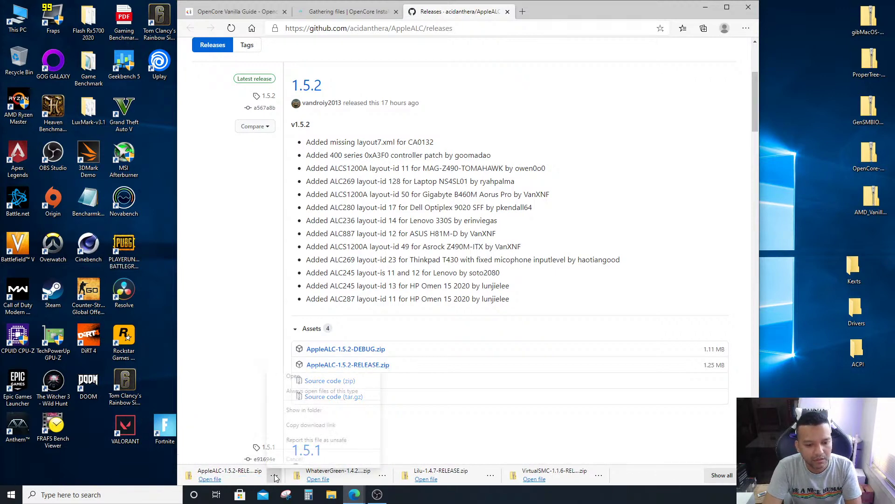
{"action": "left_click", "coordinate": [304, 410]}
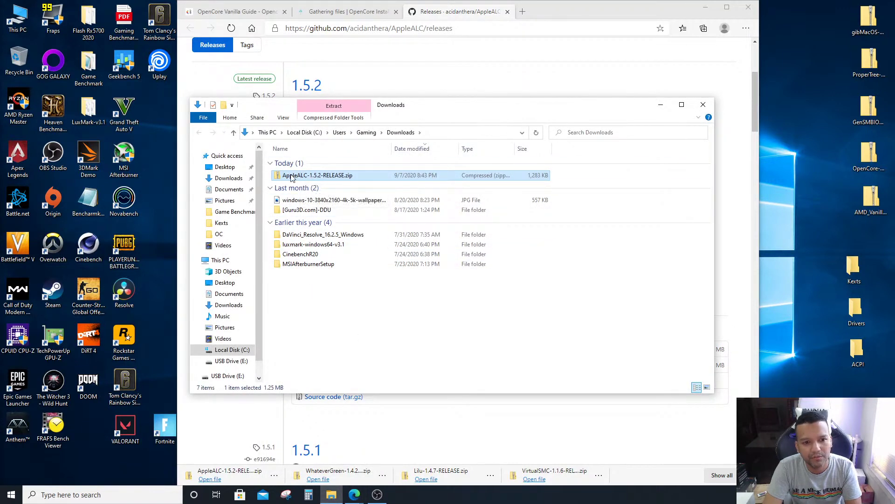
{"action": "left_click_drag", "start_coordinate": [295, 179], "coordinate": [856, 276]}
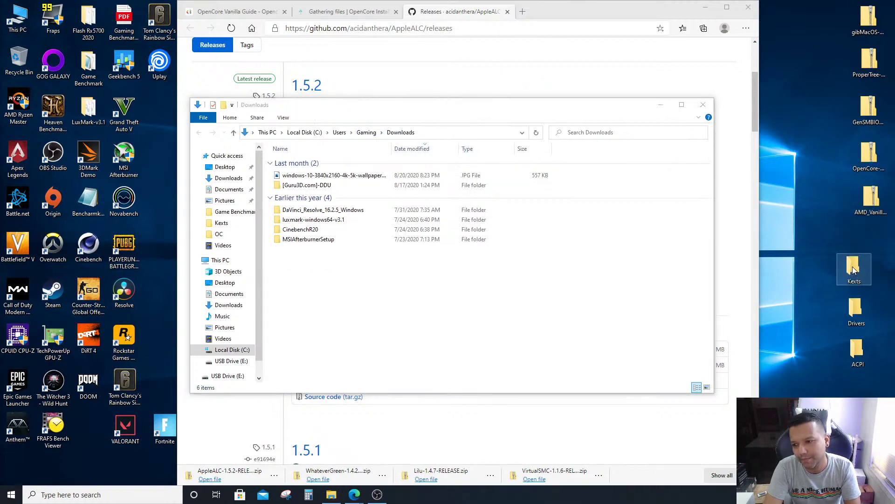
{"action": "left_click", "coordinate": [703, 105]}
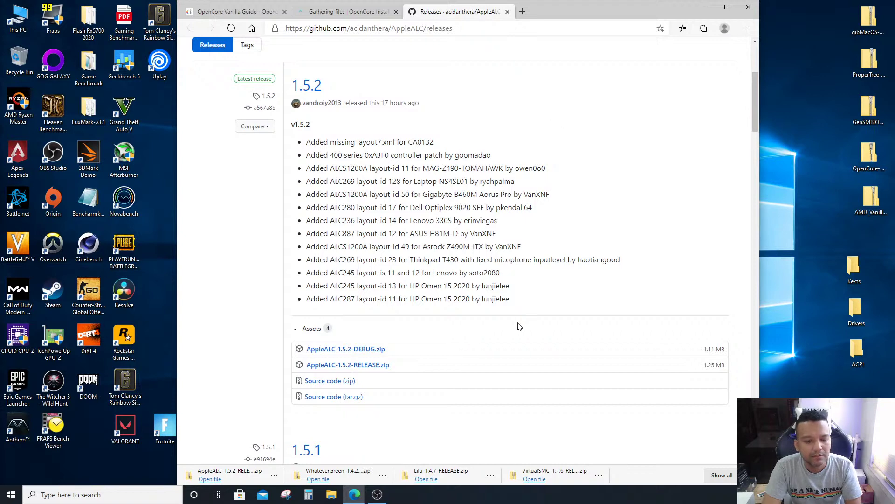
{"action": "left_click", "coordinate": [507, 11]}
Review the guide's Ethernet kexts section, and search google.com in a new browser tab for the motherboard "gigabyte b450m ds3h"
{"action": "scroll", "coordinate": [480, 373], "scroll_direction": "down", "scroll_amount": 2}
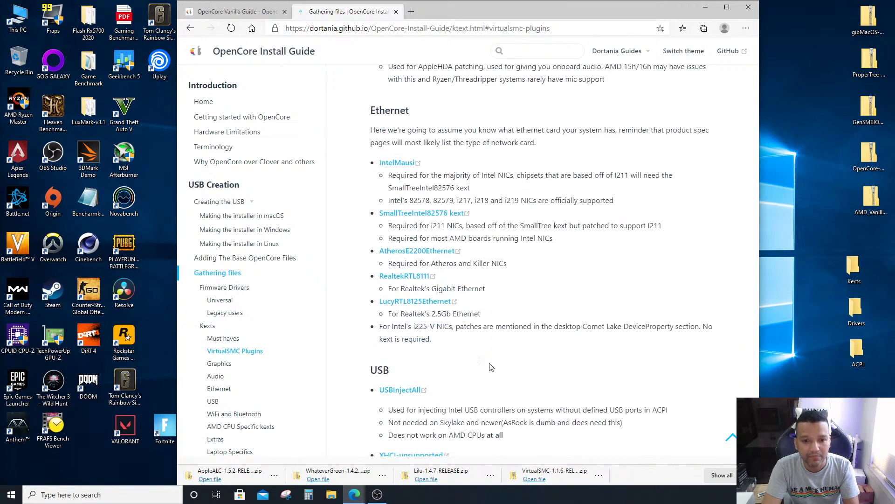
{"action": "scroll", "coordinate": [525, 343], "scroll_direction": "up", "scroll_amount": 1}
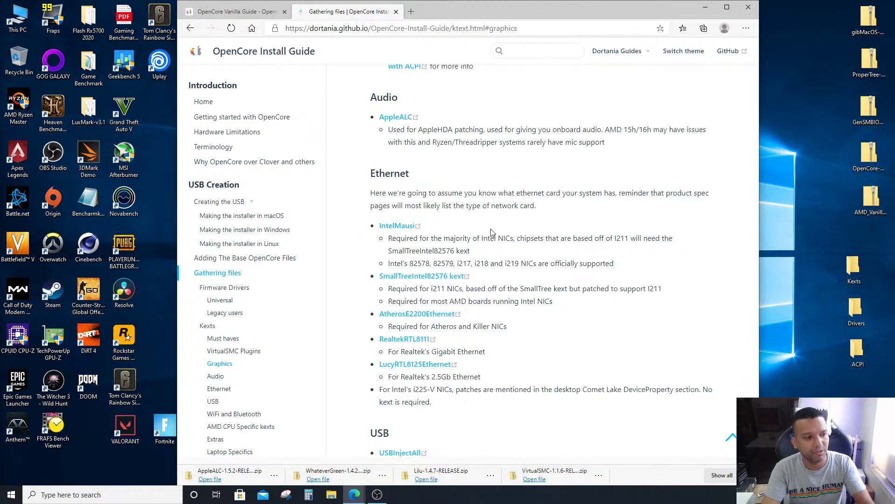
{"action": "left_click", "coordinate": [411, 12]}
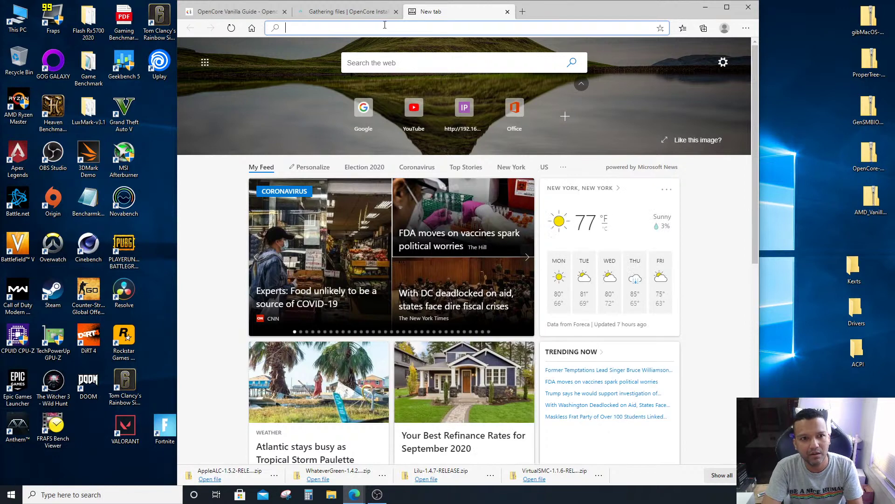
{"action": "type", "text": "google.com"}
{"action": "key", "text": "Return"}
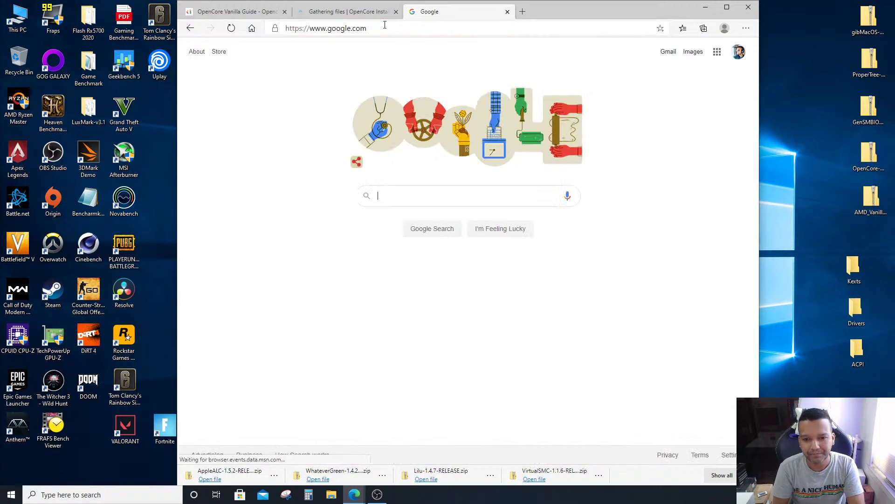
{"action": "left_click", "coordinate": [442, 193]}
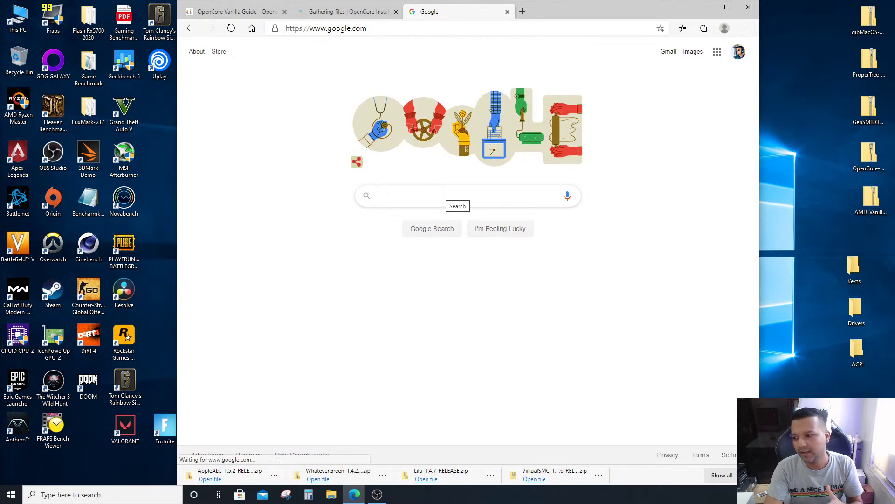
{"action": "type", "text": "giga"}
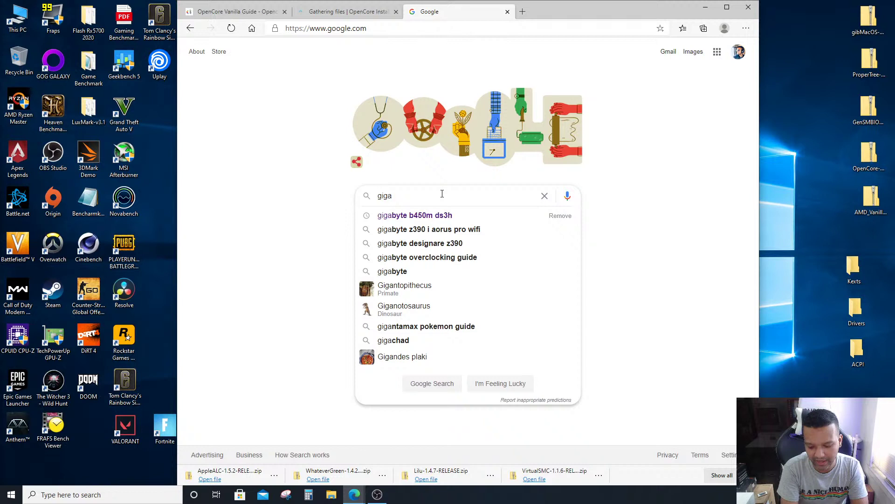
{"action": "key", "text": "Down"}
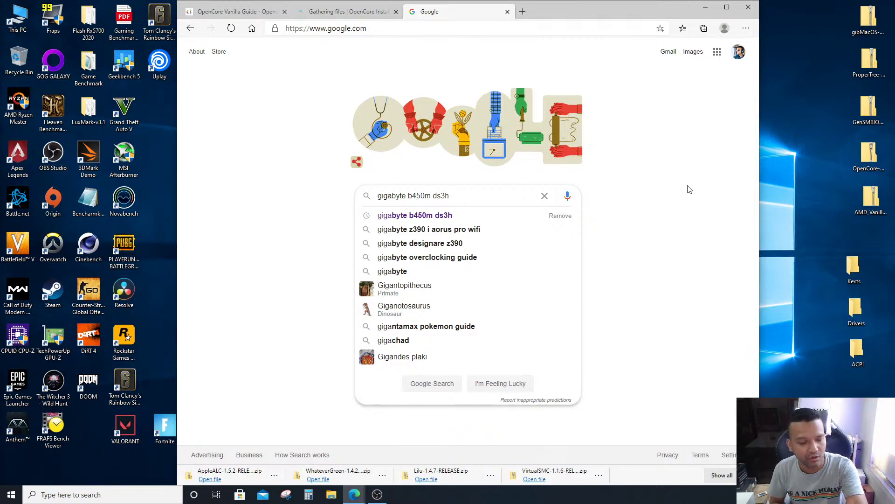
{"action": "key", "text": "Return"}
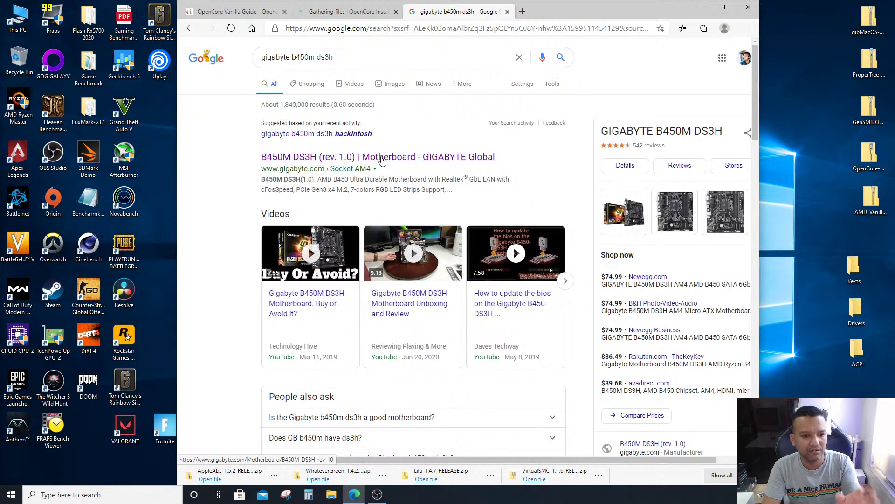
Check the LAN controller in the key features on GIGABYTE's B450M DS3H (rev. 1.0) product page, and close the page
{"action": "left_click", "coordinate": [339, 159]}
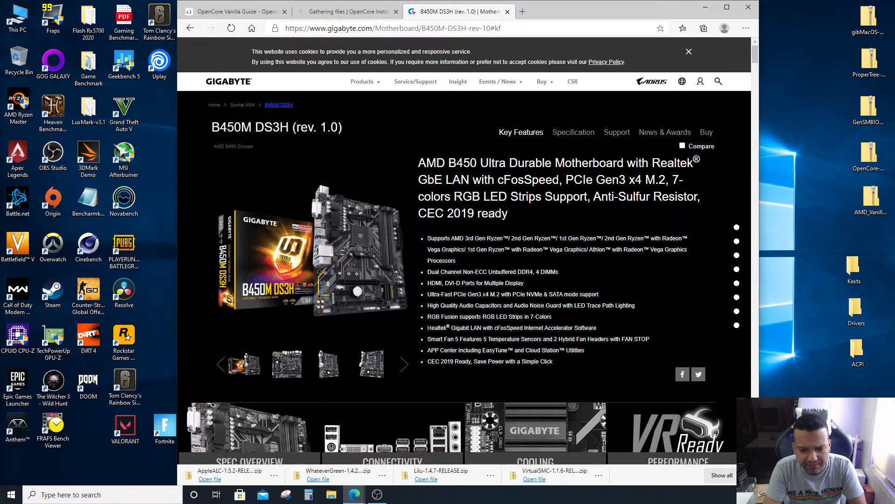
{"action": "left_click_drag", "start_coordinate": [428, 327], "coordinate": [511, 328]}
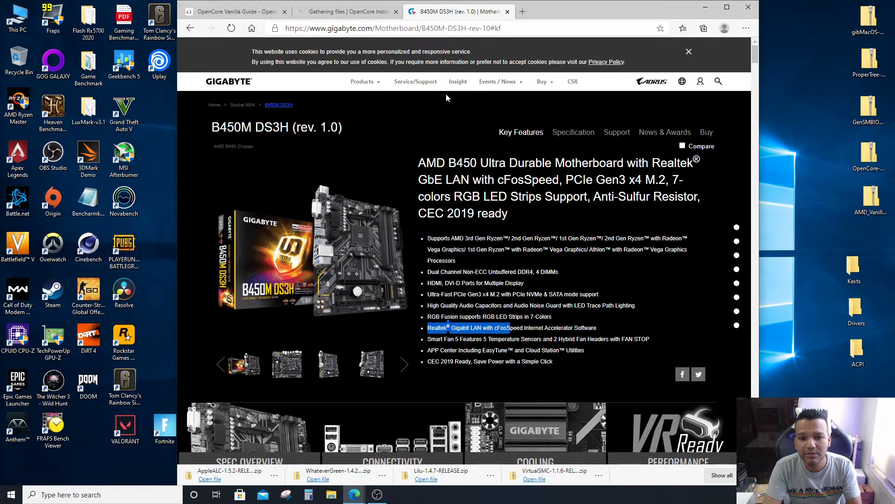
{"action": "left_click", "coordinate": [508, 11]}
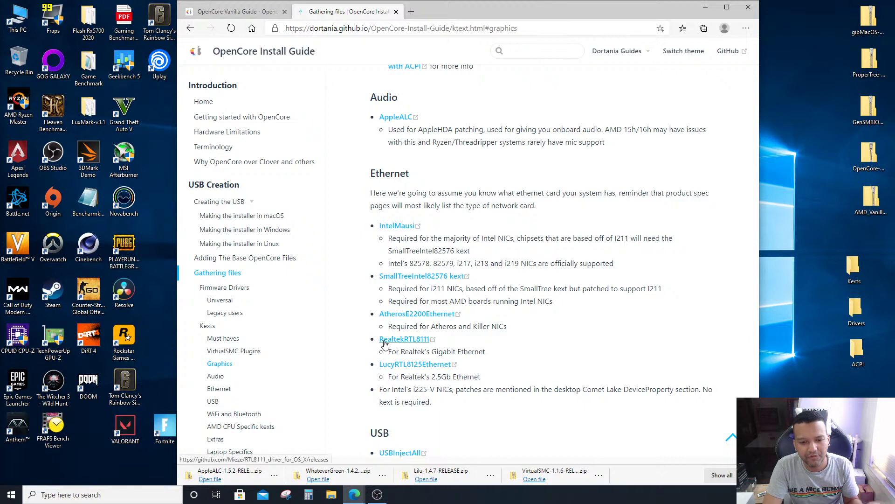
Download RealtekRTL8111-V2.3.0.zip from the releases page linked in the guide's Ethernet kexts section
{"action": "left_click", "coordinate": [419, 341]}
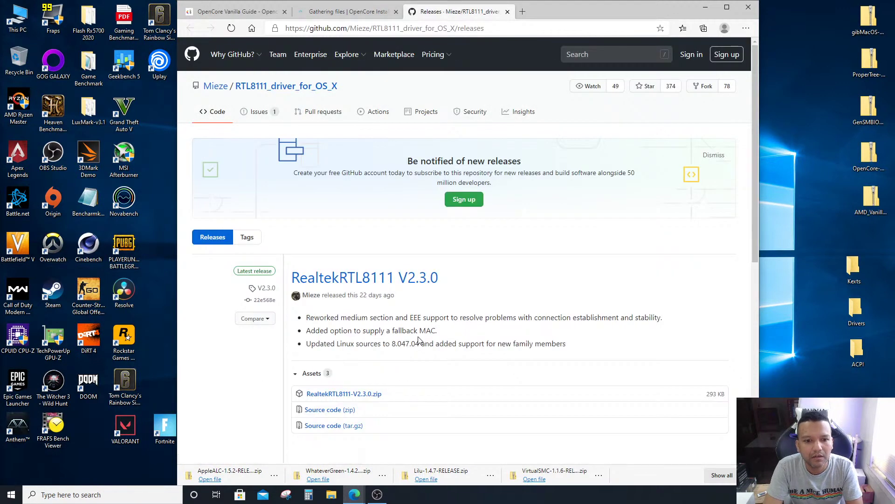
{"action": "scroll", "coordinate": [544, 338], "scroll_direction": "down", "scroll_amount": 4}
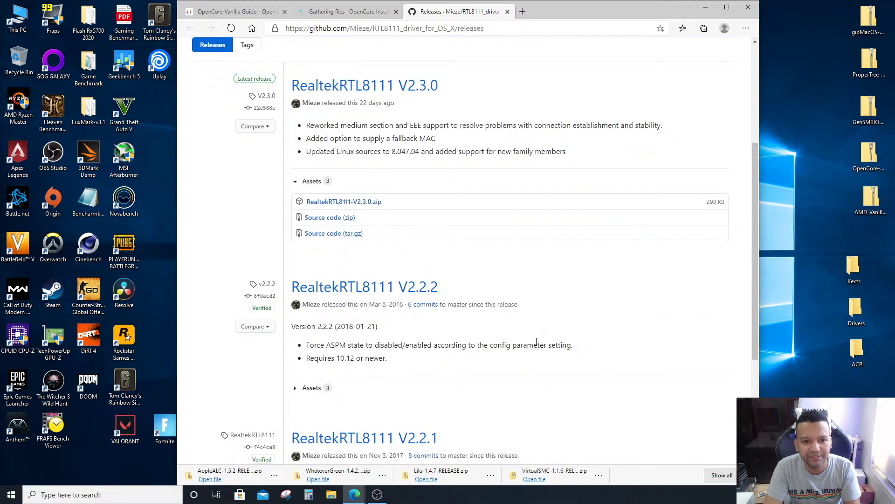
{"action": "scroll", "coordinate": [537, 342], "scroll_direction": "up", "scroll_amount": 3}
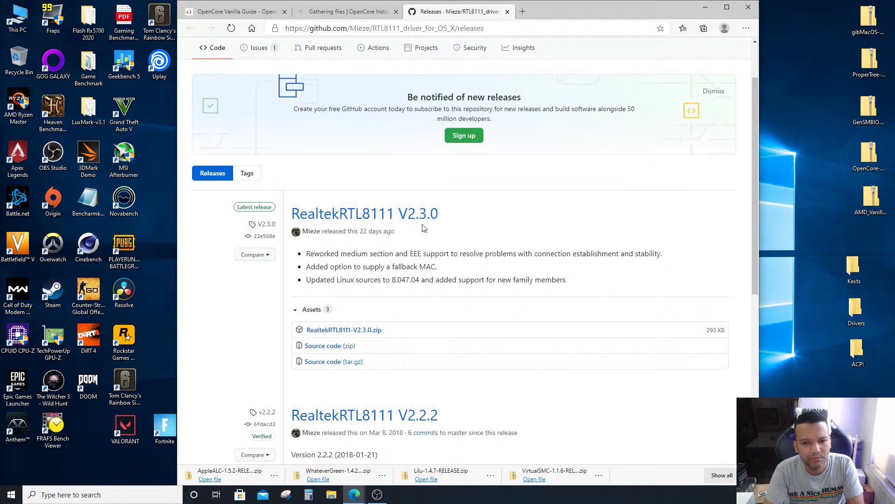
{"action": "left_click", "coordinate": [374, 332]}
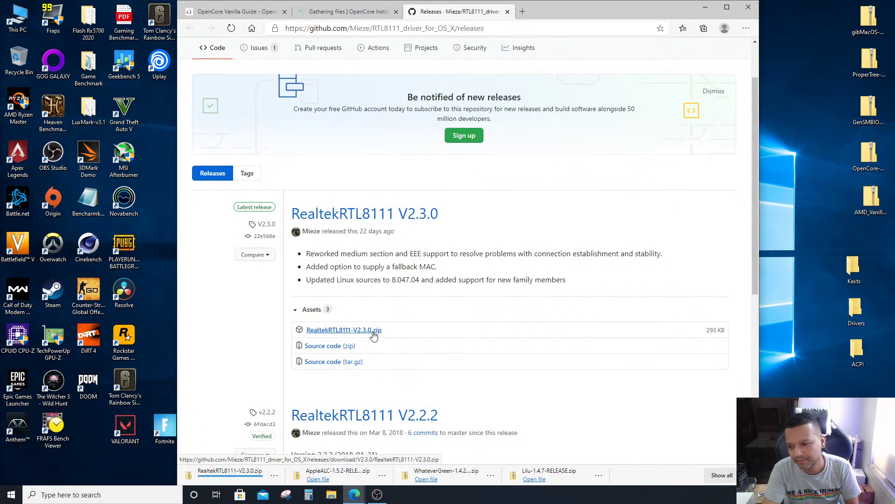
Move the downloaded RealtekRTL8111 ZIP from Downloads into the desktop Kexts folder
{"action": "left_click", "coordinate": [274, 475]}
{"action": "left_click", "coordinate": [304, 410]}
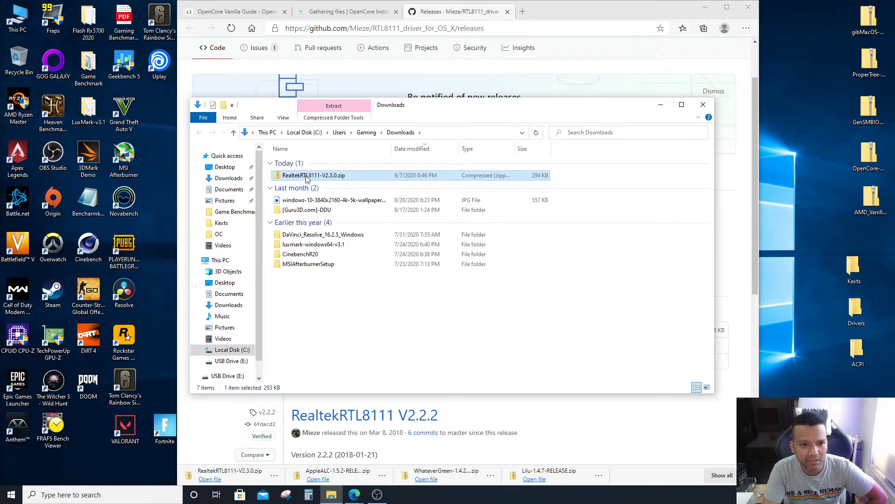
{"action": "left_click_drag", "start_coordinate": [309, 176], "coordinate": [848, 268]}
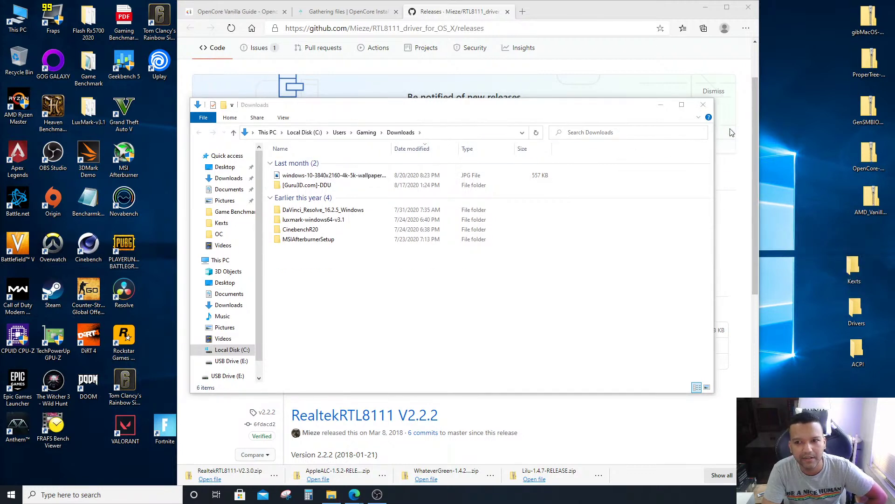
{"action": "left_click", "coordinate": [702, 104]}
Check the files collected in the desktop Kexts and Drivers folders, and close the RealtekRTL8111 releases page
{"action": "double_click", "coordinate": [854, 268]}
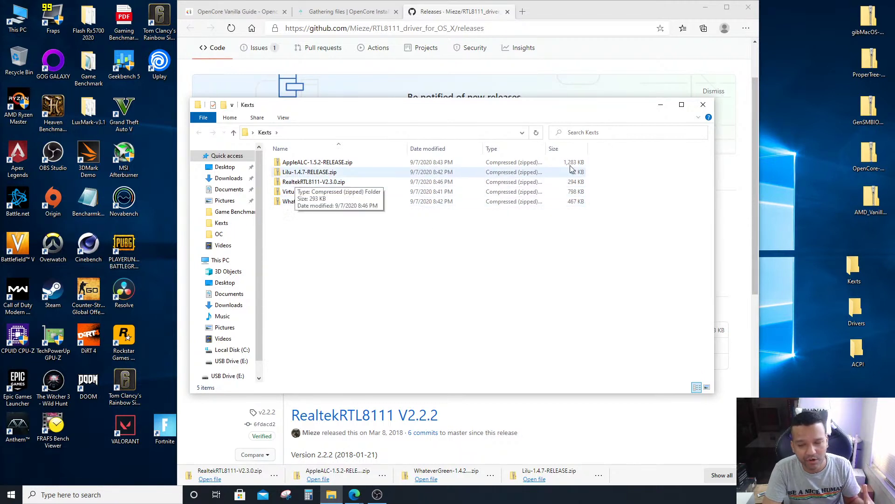
{"action": "left_click", "coordinate": [703, 105]}
{"action": "double_click", "coordinate": [855, 308]}
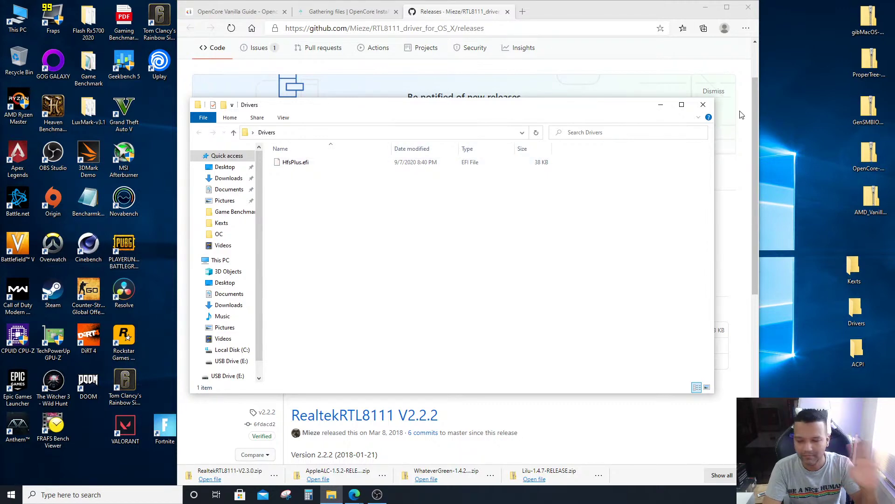
{"action": "left_click", "coordinate": [703, 105]}
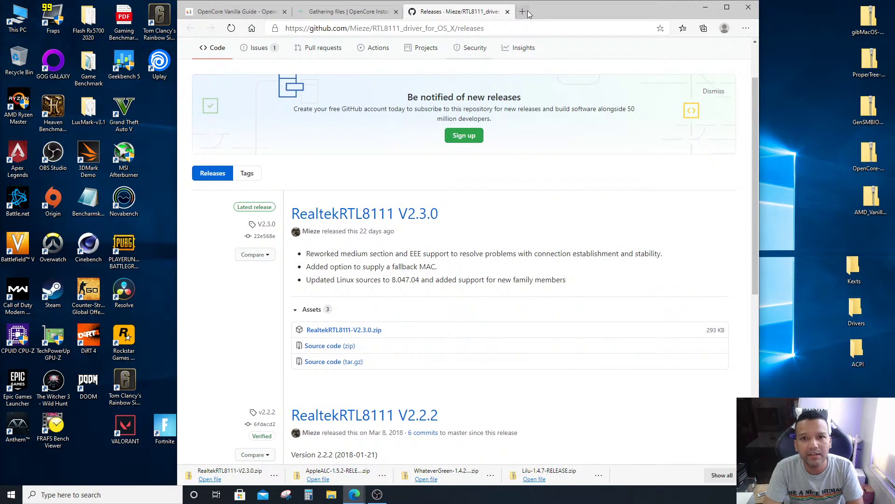
{"action": "left_click", "coordinate": [508, 12]}
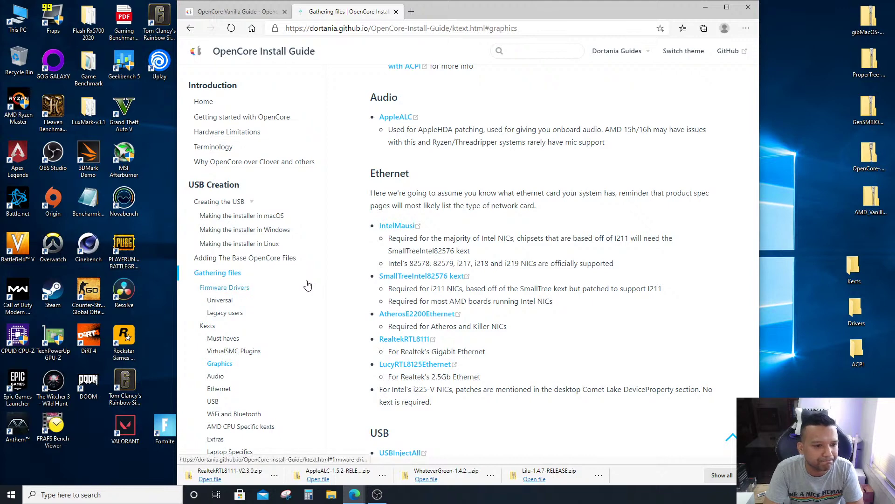
Open the Getting Started With ACPI guide from the OpenCore guide's contents and go to its Pre-Built SSDTs page
{"action": "scroll", "coordinate": [295, 266], "scroll_direction": "down", "scroll_amount": 3}
{"action": "scroll", "coordinate": [295, 269], "scroll_direction": "down", "scroll_amount": 4}
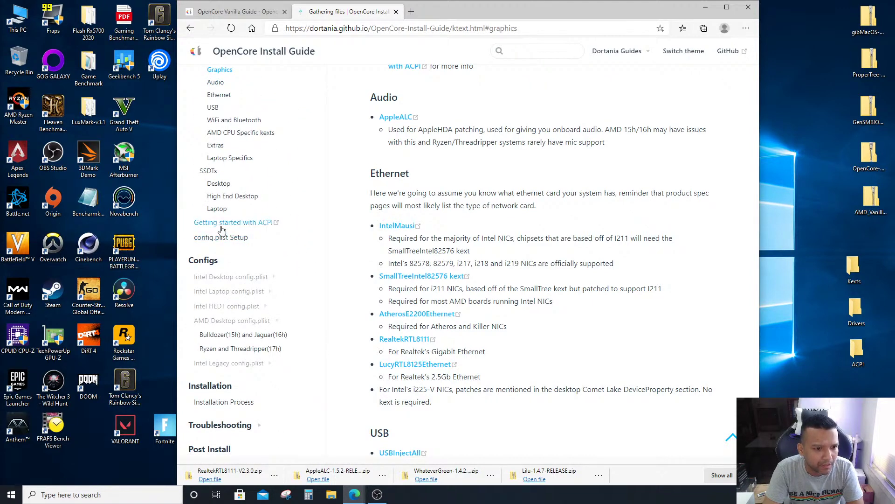
{"action": "scroll", "coordinate": [307, 263], "scroll_direction": "up", "scroll_amount": 1}
{"action": "scroll", "coordinate": [307, 261], "scroll_direction": "up", "scroll_amount": 5}
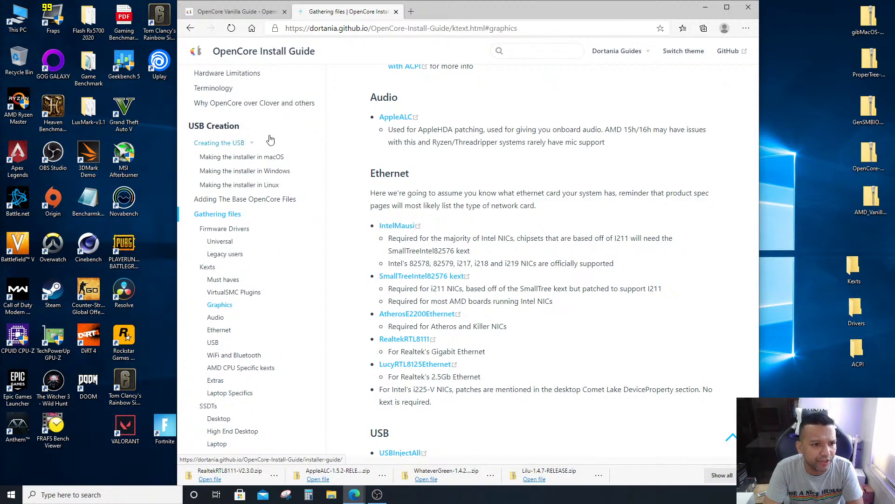
{"action": "scroll", "coordinate": [296, 273], "scroll_direction": "down", "scroll_amount": 3}
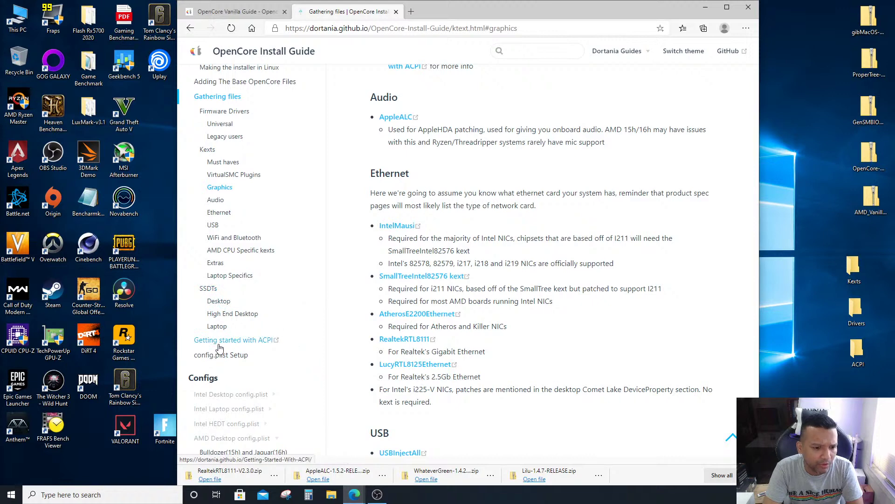
{"action": "left_click", "coordinate": [251, 343]}
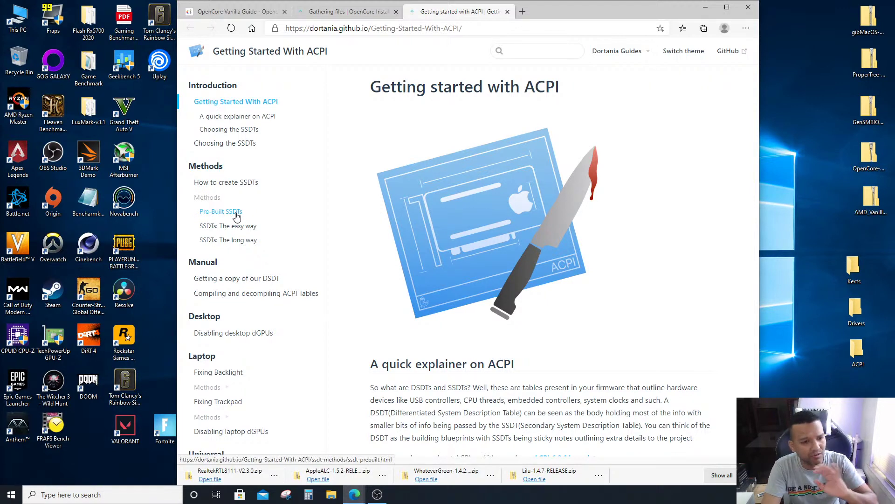
{"action": "left_click", "coordinate": [236, 215]}
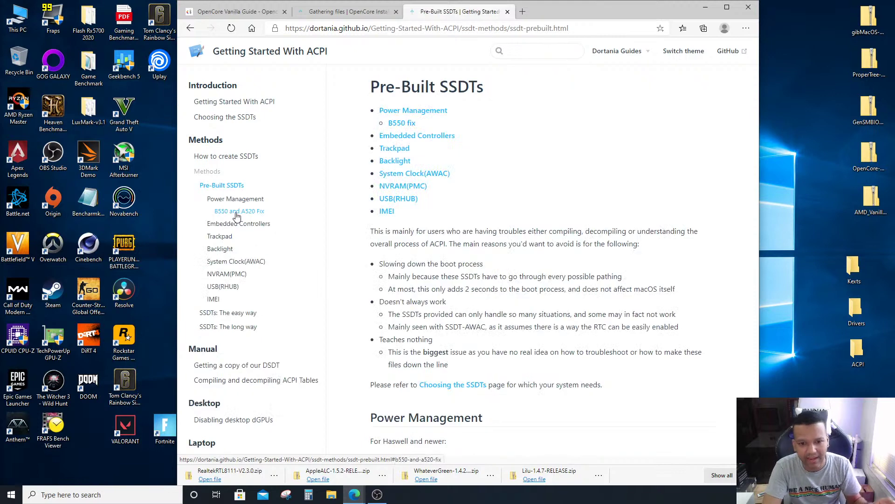
Download SSDT-CPUR.aml from GitHub through the guide's B550 and A520 Fix section
{"action": "scroll", "coordinate": [550, 273], "scroll_direction": "down", "scroll_amount": 5}
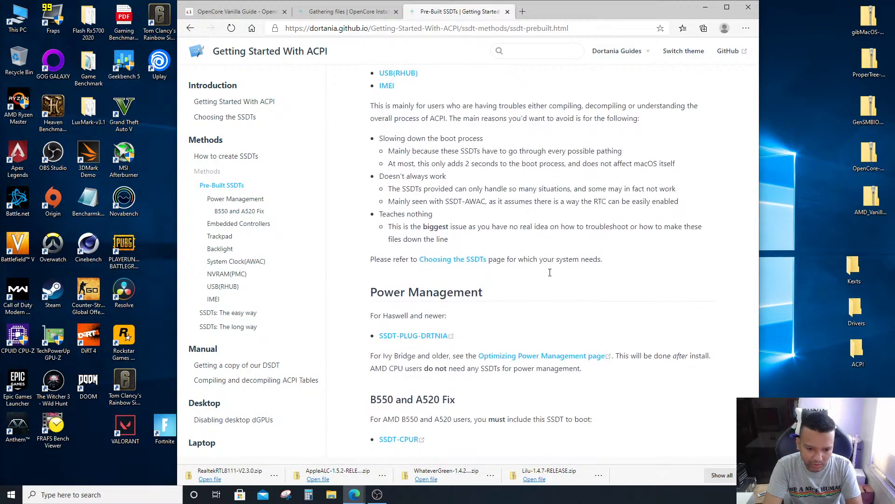
{"action": "scroll", "coordinate": [549, 275], "scroll_direction": "down", "scroll_amount": 1}
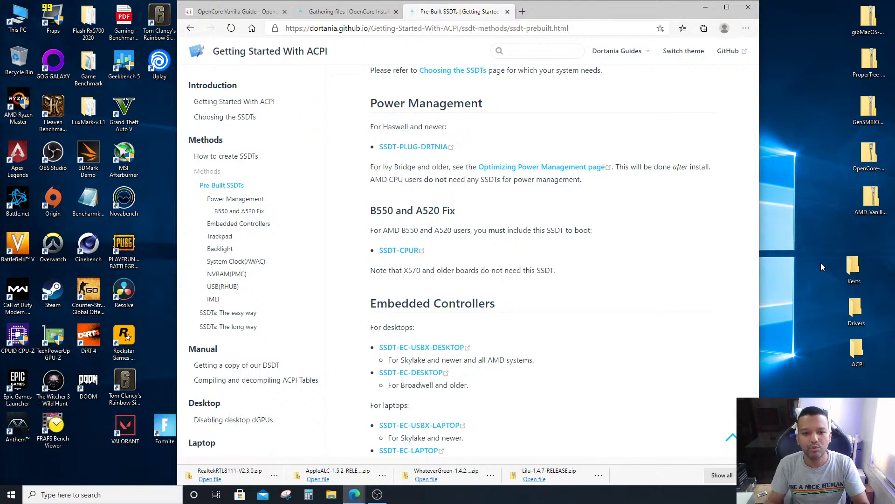
{"action": "left_click", "coordinate": [409, 254]}
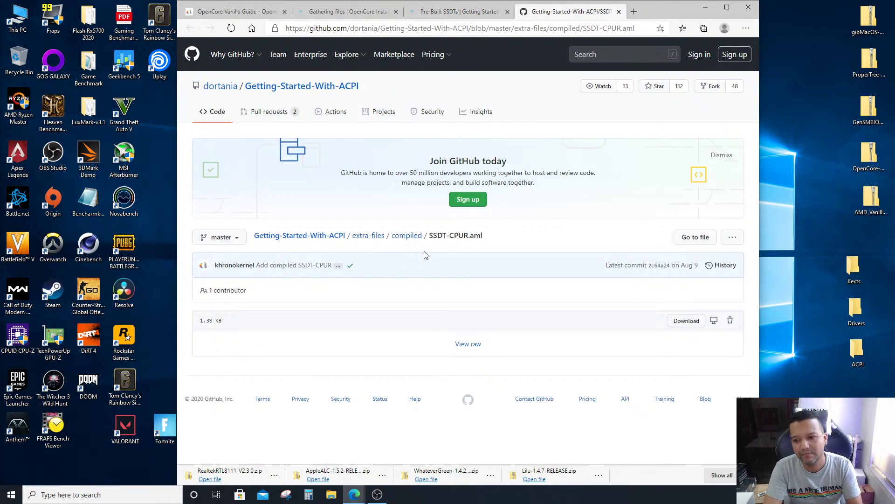
{"action": "left_click", "coordinate": [686, 321]}
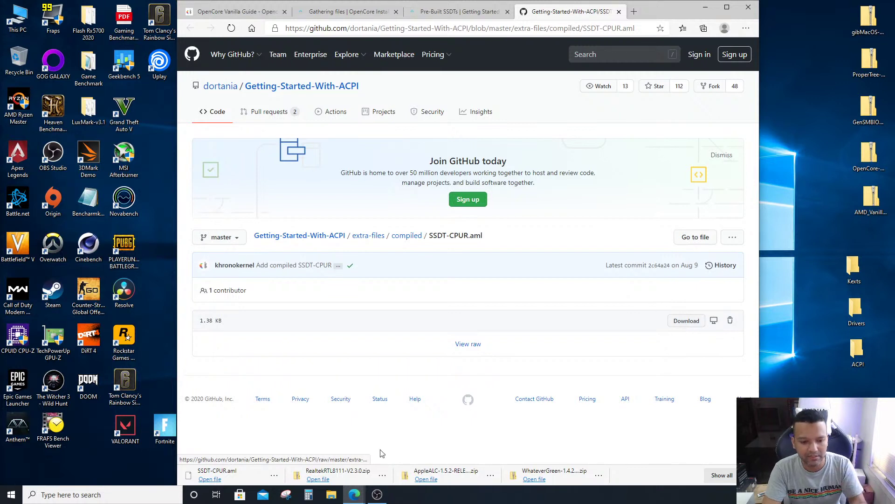
Move SSDT-CPUR.aml from Downloads into the desktop ACPI folder, check the folder's contents, and close the file's GitHub page
{"action": "left_click", "coordinate": [274, 475]}
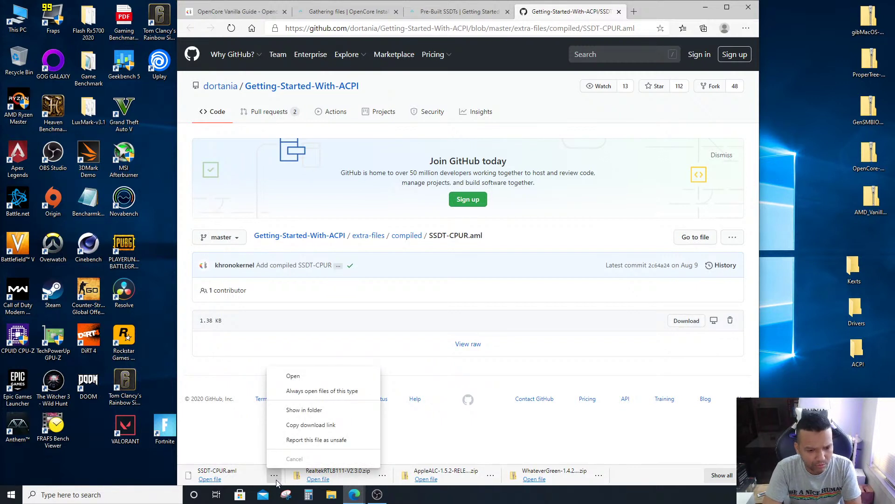
{"action": "left_click", "coordinate": [303, 410]}
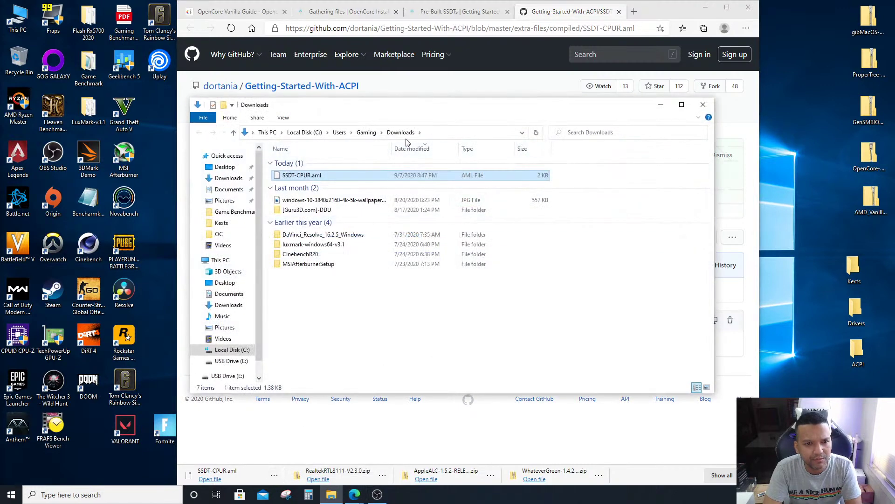
{"action": "left_click_drag", "start_coordinate": [289, 177], "coordinate": [866, 359]}
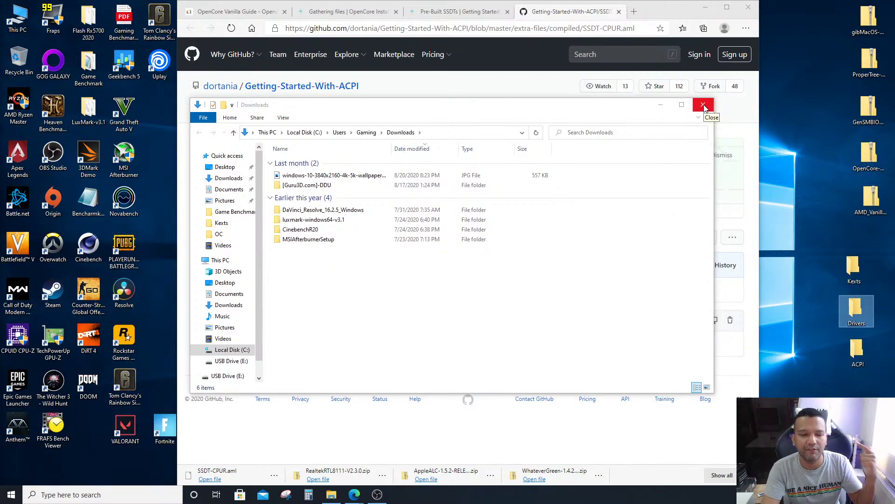
{"action": "double_click", "coordinate": [856, 353]}
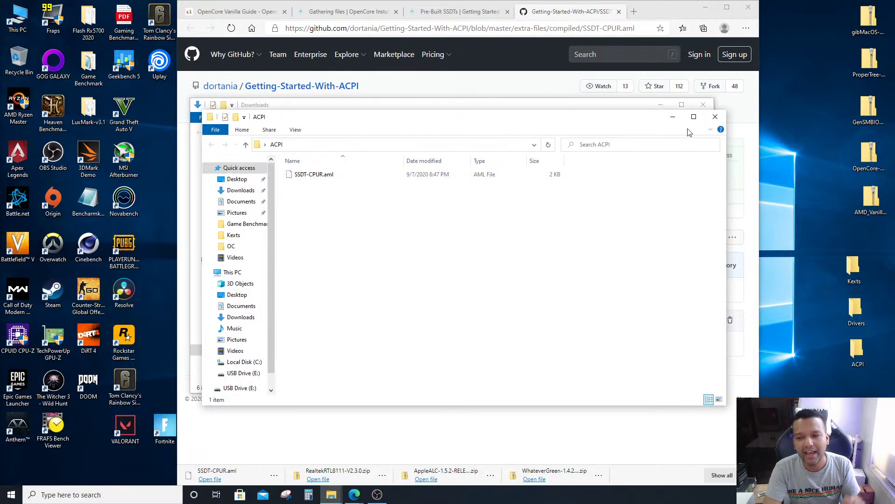
{"action": "left_click", "coordinate": [716, 117]}
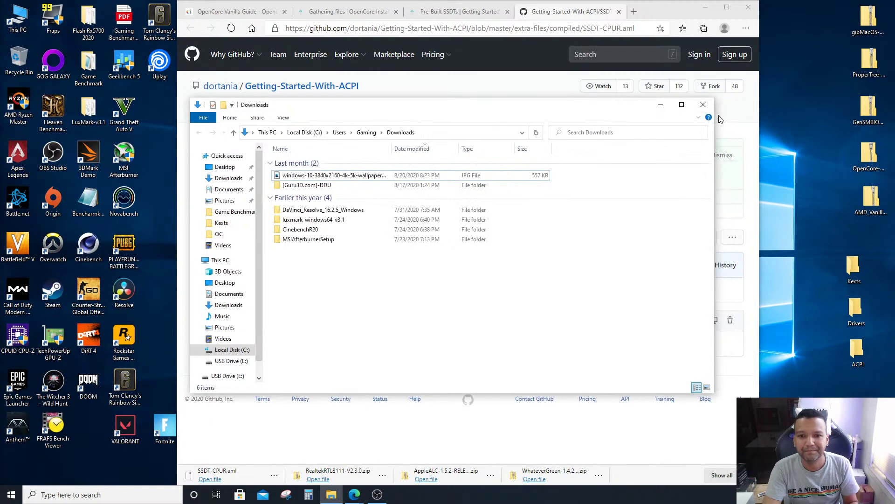
{"action": "left_click", "coordinate": [708, 106]}
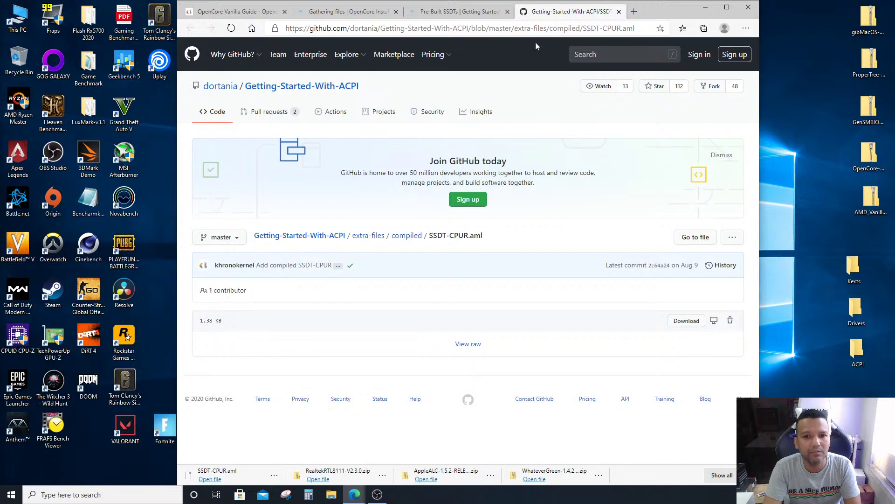
{"action": "left_click", "coordinate": [618, 11]}
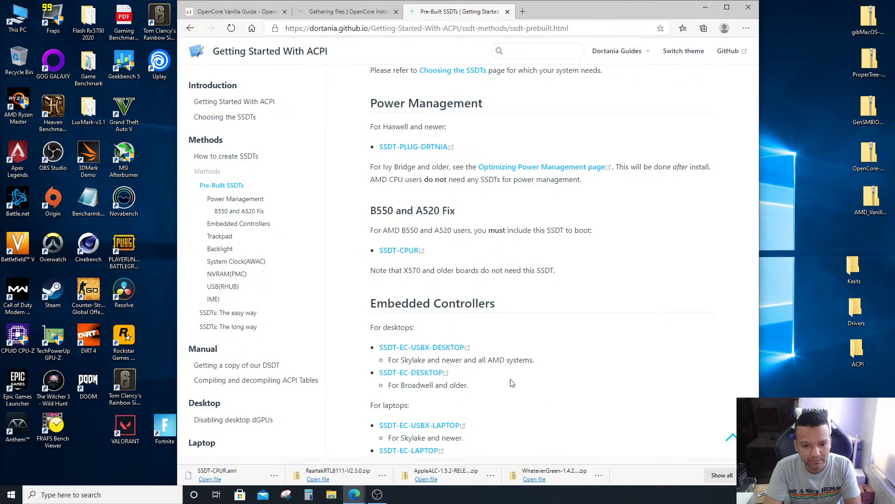
Download SSDT-EC-USBX-DESKTOP.aml from GitHub through the guide's Embedded Controllers section for desktops
{"action": "scroll", "coordinate": [411, 336], "scroll_direction": "down", "scroll_amount": 1}
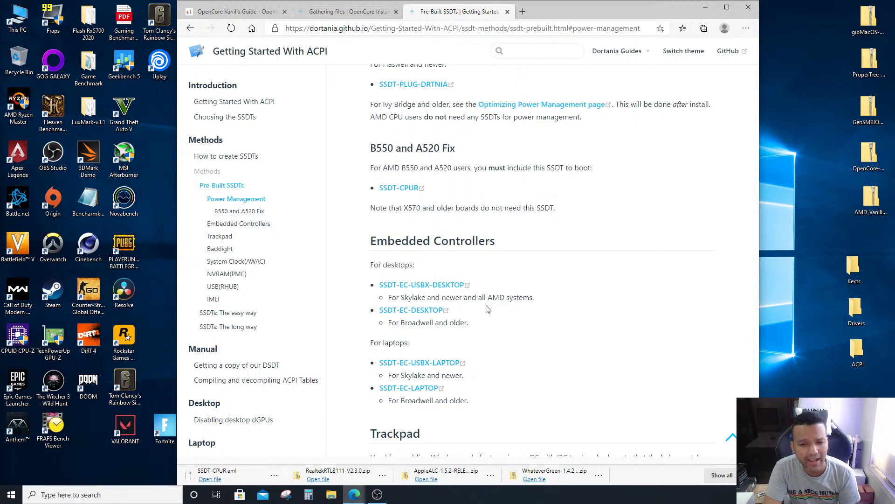
{"action": "left_click", "coordinate": [457, 289]}
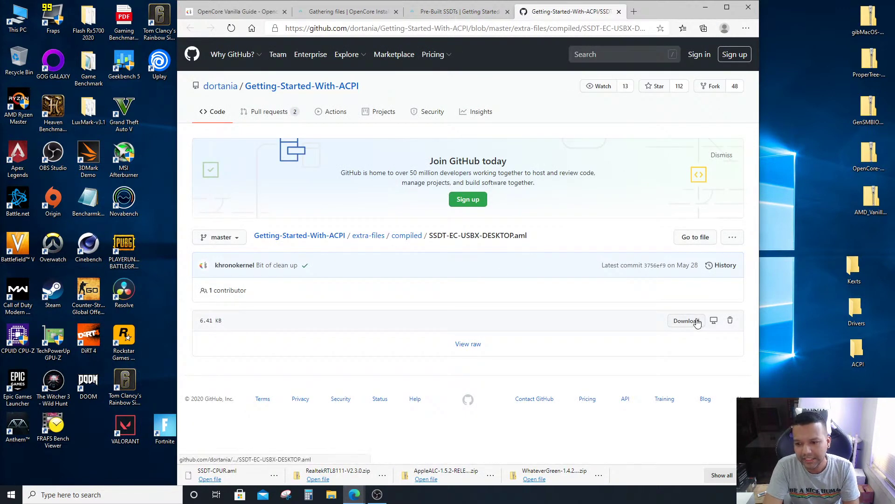
{"action": "left_click", "coordinate": [696, 322]}
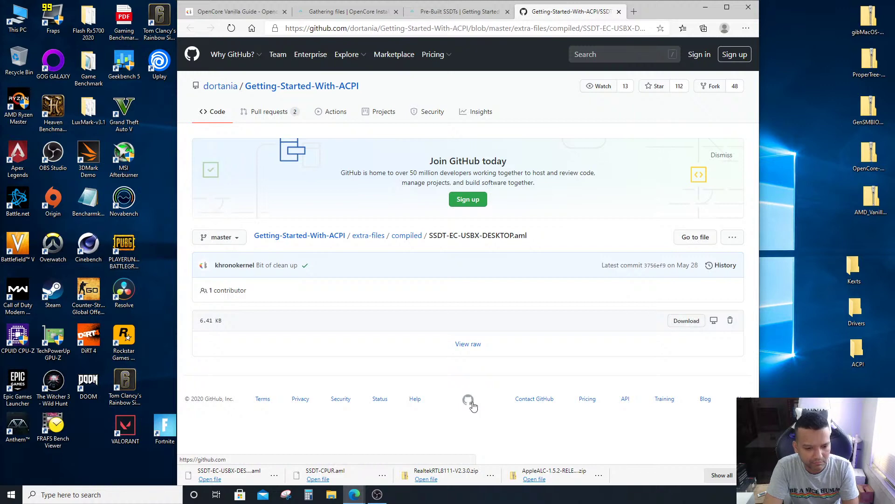
Move SSDT-EC-USBX-DESKTOP.aml from Downloads into the desktop ACPI folder and close the Downloads window
{"action": "left_click", "coordinate": [274, 475]}
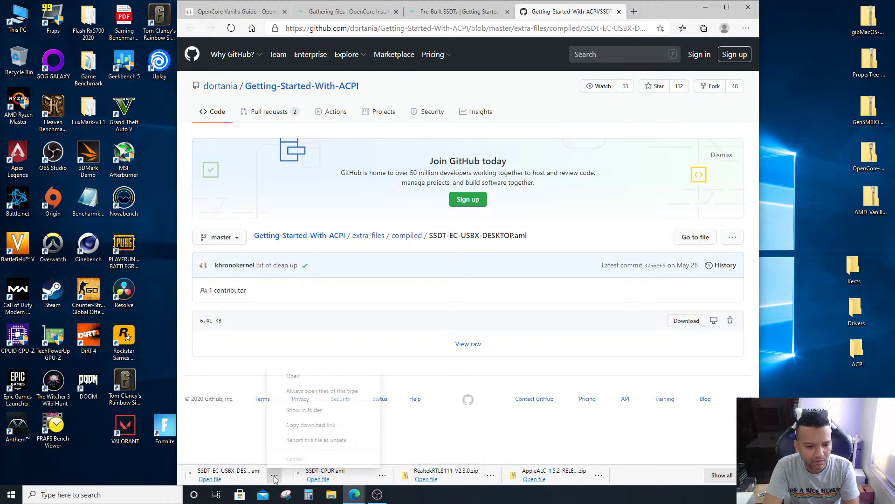
{"action": "left_click", "coordinate": [304, 409]}
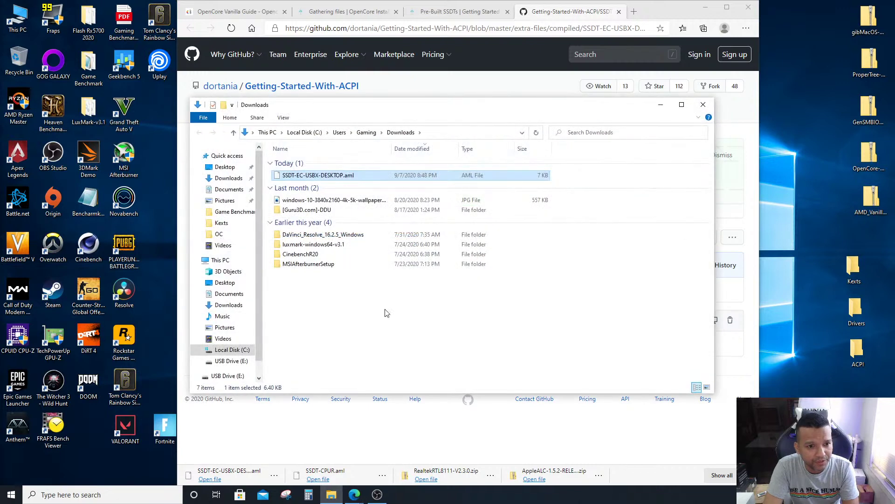
{"action": "left_click_drag", "start_coordinate": [289, 177], "coordinate": [857, 354]}
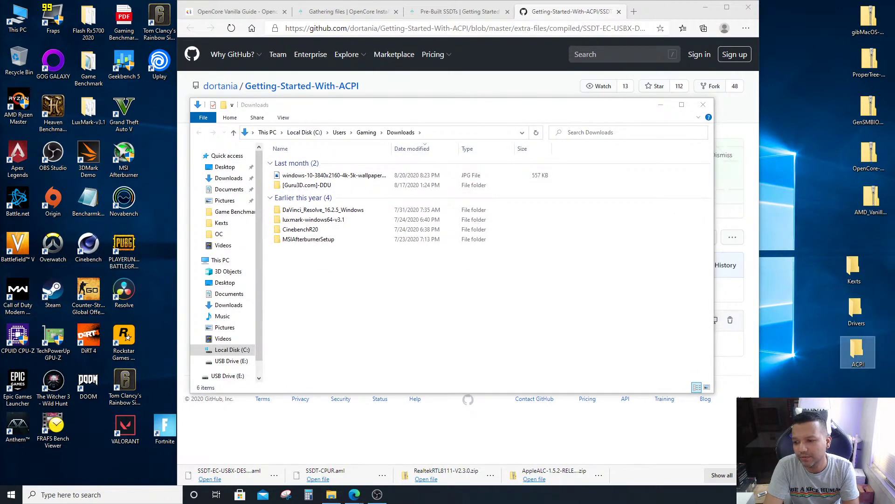
{"action": "left_click", "coordinate": [703, 106]}
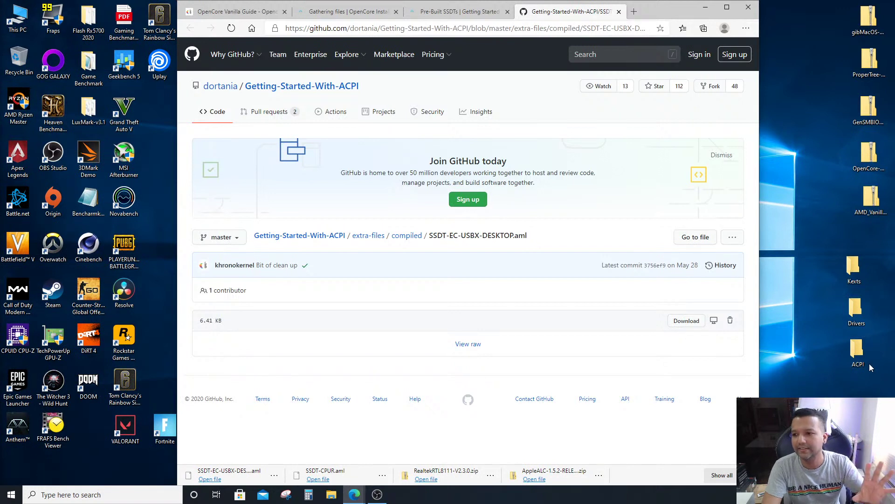
Review the gibMacOS, ProperTree, GenSMBIOS, OpenCore and AMD_Vanilla ZIP files collected on the desktop
{"action": "left_click", "coordinate": [868, 21]}
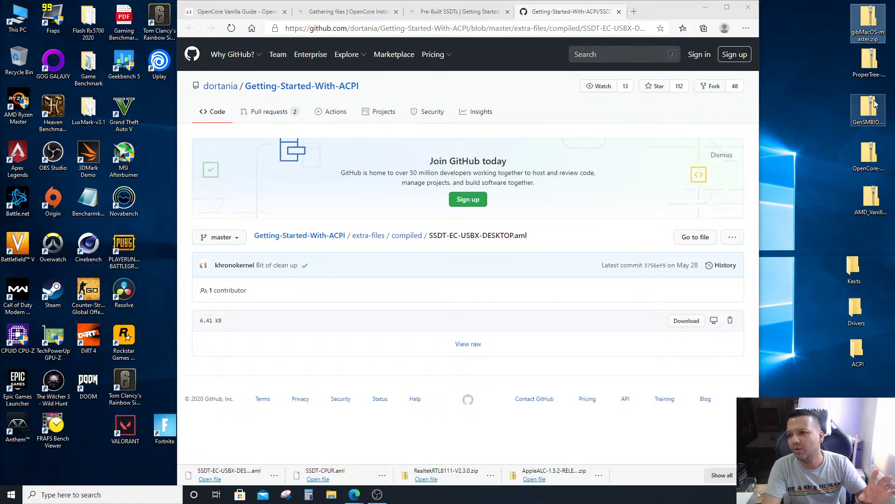
{"action": "left_click", "coordinate": [865, 79]}
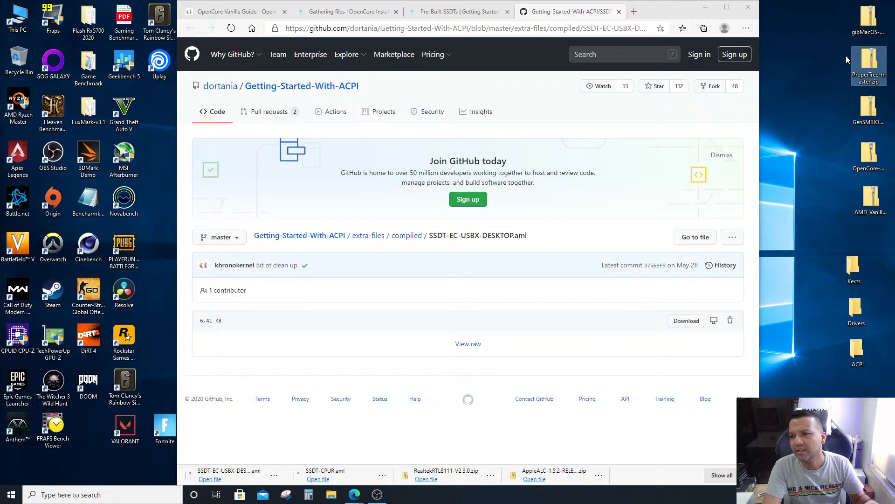
{"action": "left_click", "coordinate": [856, 35]}
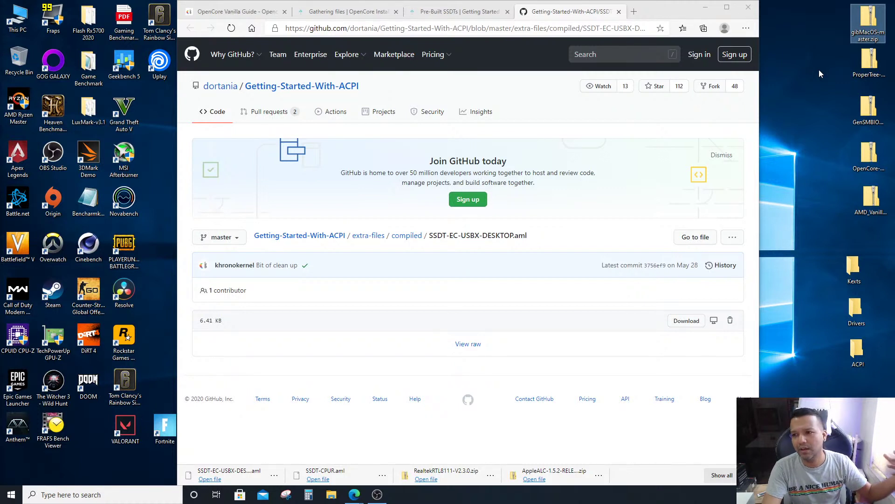
{"action": "left_click", "coordinate": [861, 70]}
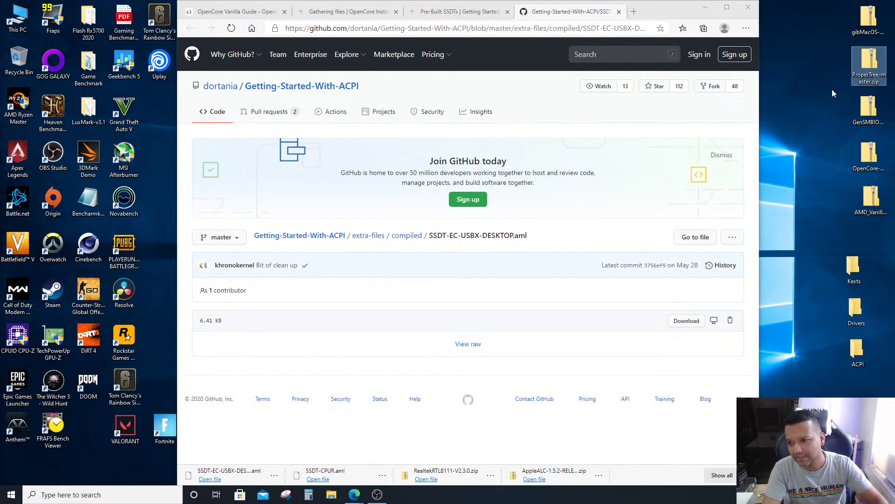
{"action": "left_click", "coordinate": [856, 112]}
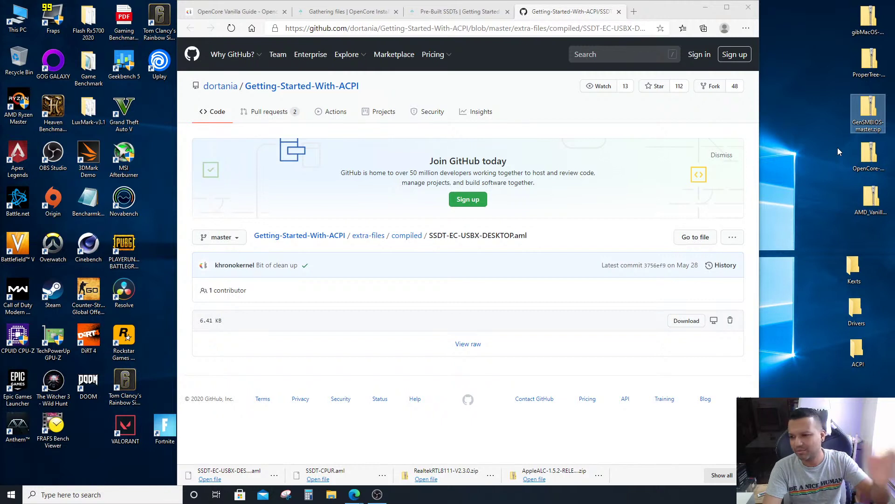
{"action": "left_click", "coordinate": [862, 157]}
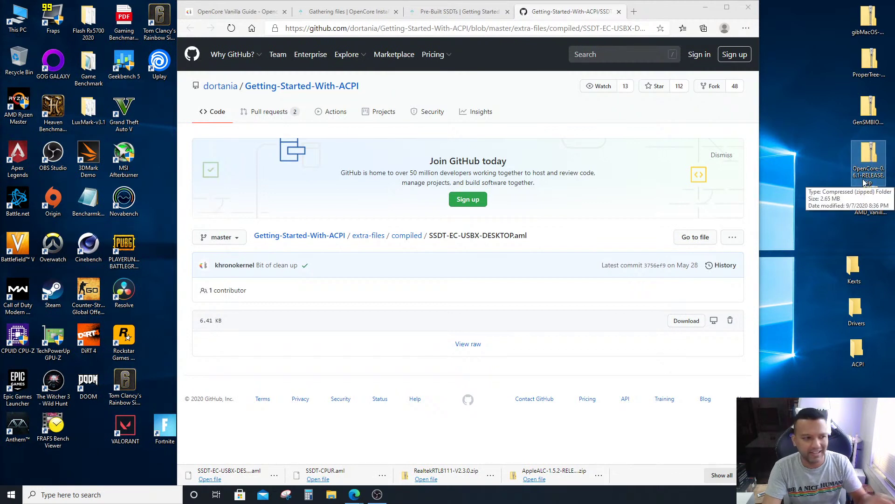
{"action": "left_click", "coordinate": [870, 200]}
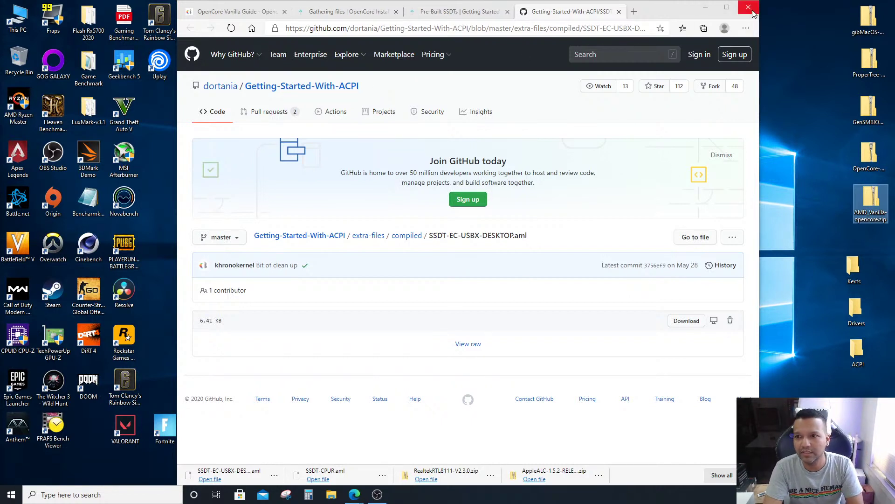
Minimize the browser and shift the Kexts, Drivers and ACPI folders farther down the desktop, away from the ZIP files
{"action": "left_click", "coordinate": [707, 7]}
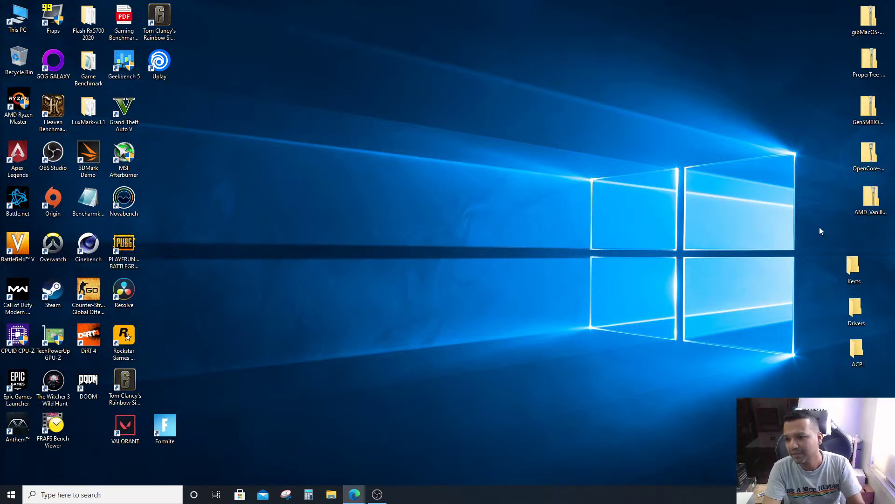
{"action": "left_click_drag", "start_coordinate": [828, 242], "coordinate": [868, 326]}
Extract gibMacOS-master.zip to the desktop and place the extracted gibMacOS-master folder in an empty area away from the other icons
{"action": "right_click", "coordinate": [868, 14]}
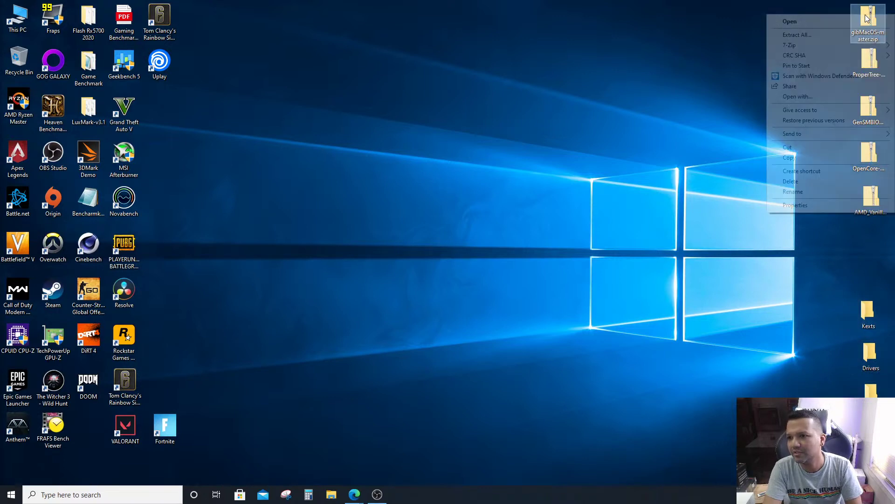
{"action": "left_click", "coordinate": [799, 35]}
{"action": "left_click", "coordinate": [533, 337]}
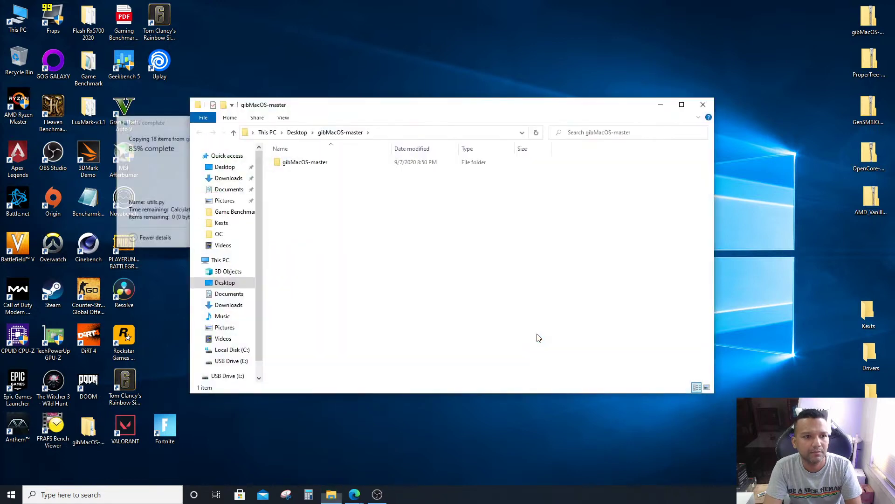
{"action": "left_click", "coordinate": [704, 105]}
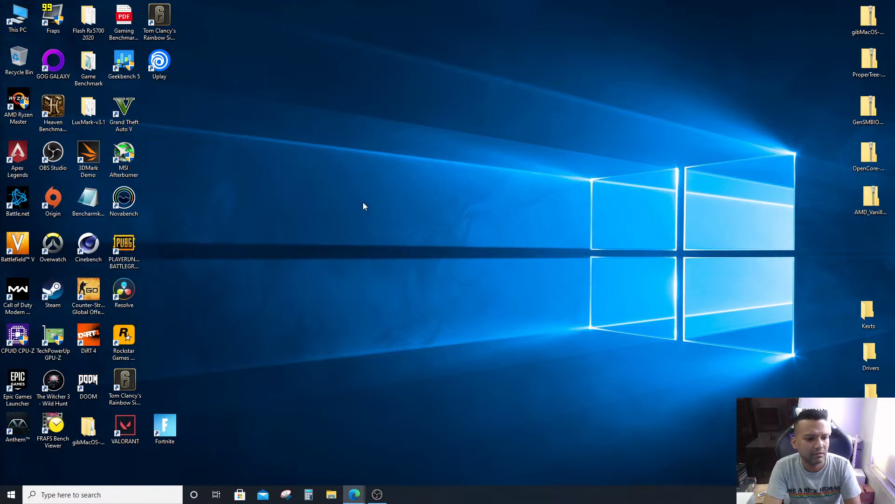
{"action": "left_click_drag", "start_coordinate": [245, 339], "coordinate": [245, 339]}
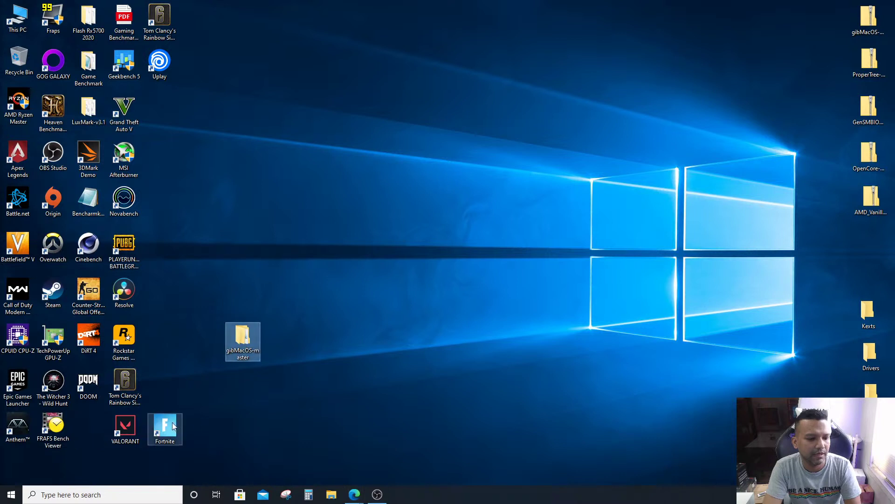
Move the Fortnite shortcut into the empty spot beside VALORANT and close the VALORANT sign-in window
{"action": "left_click_drag", "start_coordinate": [190, 453], "coordinate": [81, 422]}
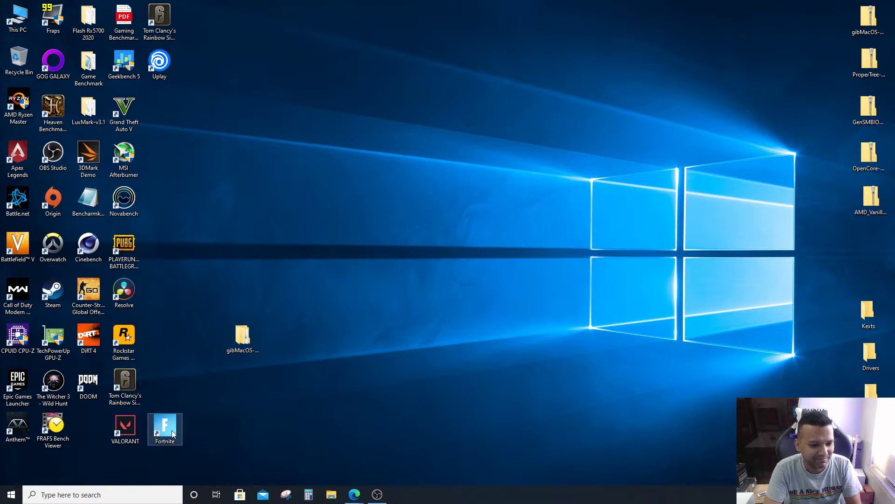
{"action": "left_click_drag", "start_coordinate": [96, 430], "coordinate": [96, 430]}
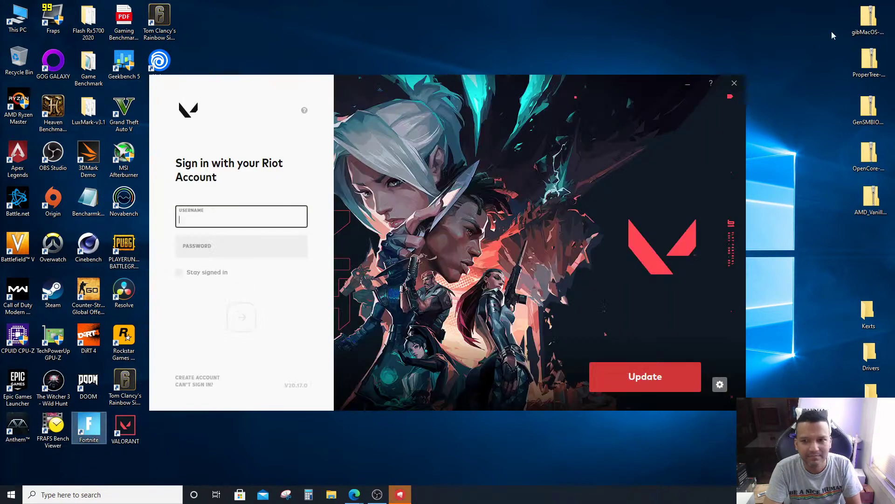
{"action": "left_click", "coordinate": [735, 84]}
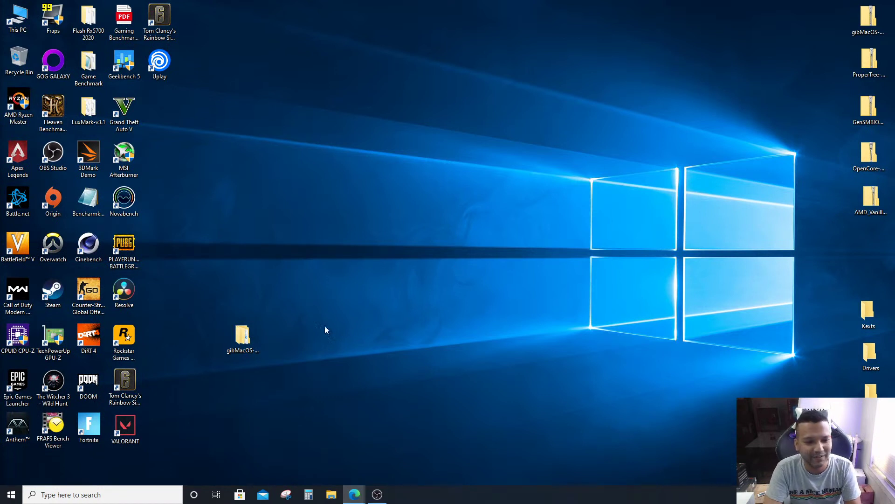
Place the gibMacOS-master folder beside its ZIP file, above the empty desktop area, and delete gibMacOS-master.zip
{"action": "left_click_drag", "start_coordinate": [242, 336], "coordinate": [799, 28]}
{"action": "right_click", "coordinate": [867, 13]}
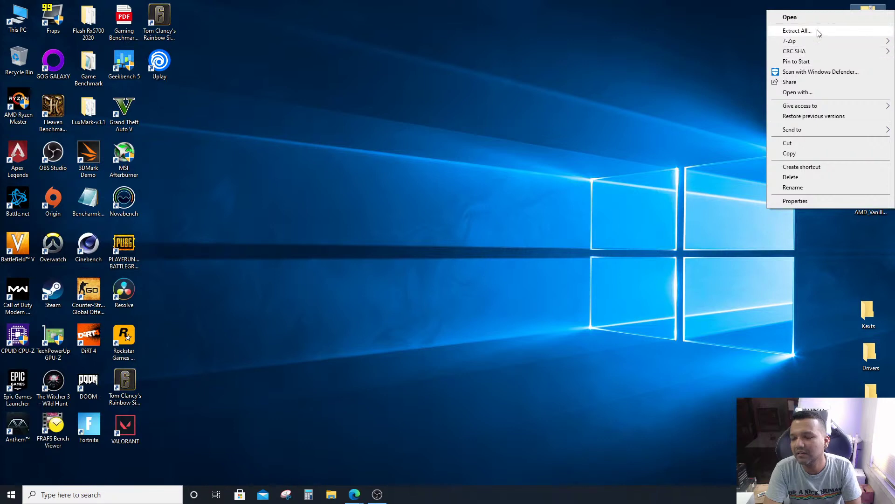
{"action": "left_click", "coordinate": [791, 176]}
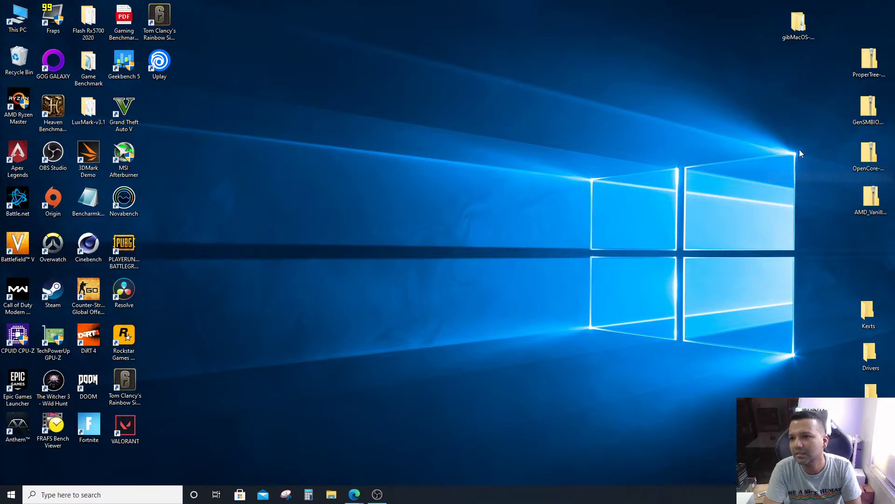
Extract ProperTree-master.zip to the desktop, place the extracted folder below the gibMacOS folder and delete the ZIP file
{"action": "right_click", "coordinate": [868, 63]}
{"action": "left_click", "coordinate": [830, 80]}
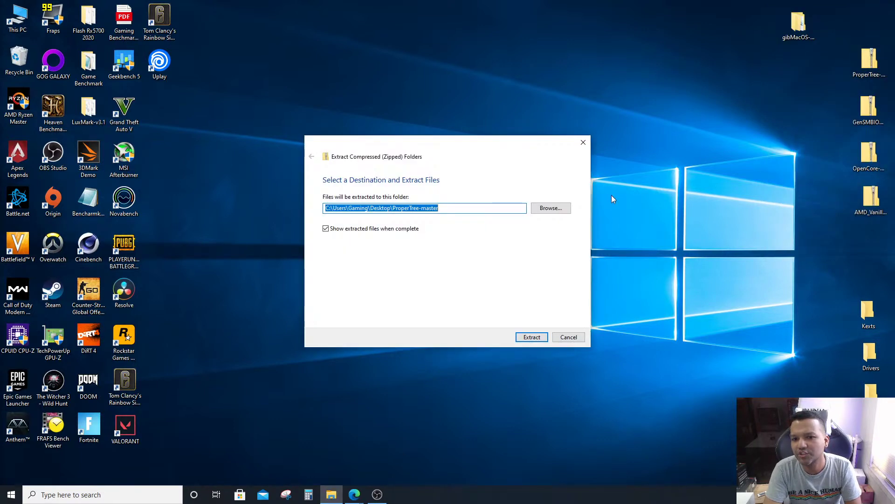
{"action": "left_click", "coordinate": [540, 336]}
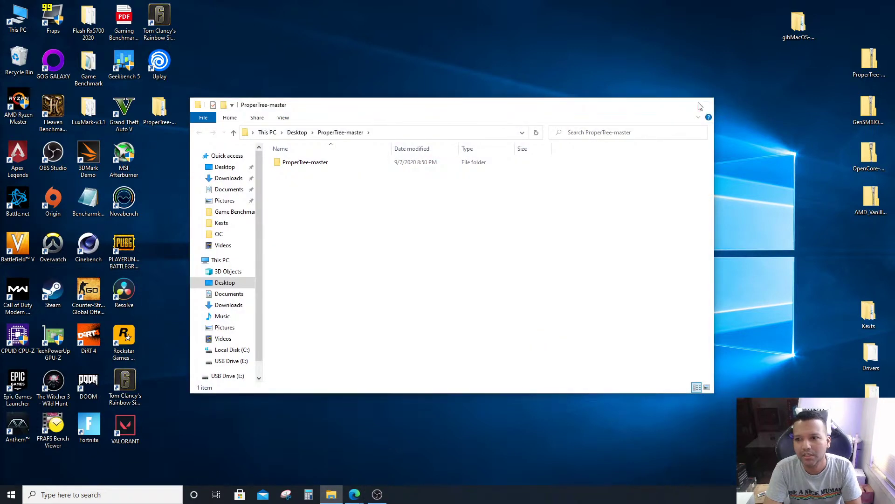
{"action": "left_click", "coordinate": [699, 107]}
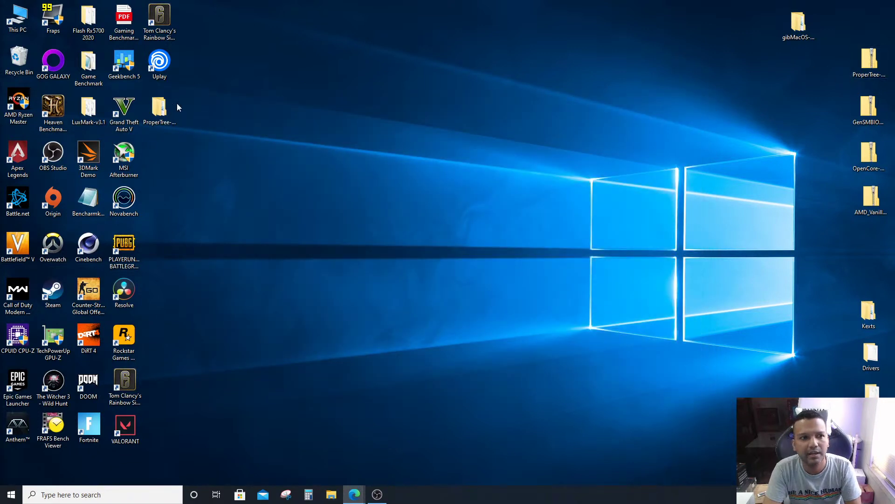
{"action": "right_click", "coordinate": [868, 58]}
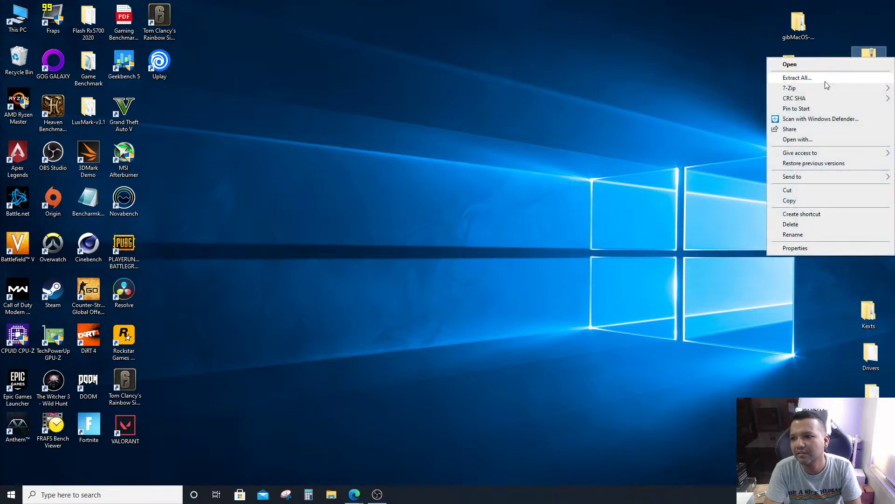
{"action": "left_click", "coordinate": [792, 224]}
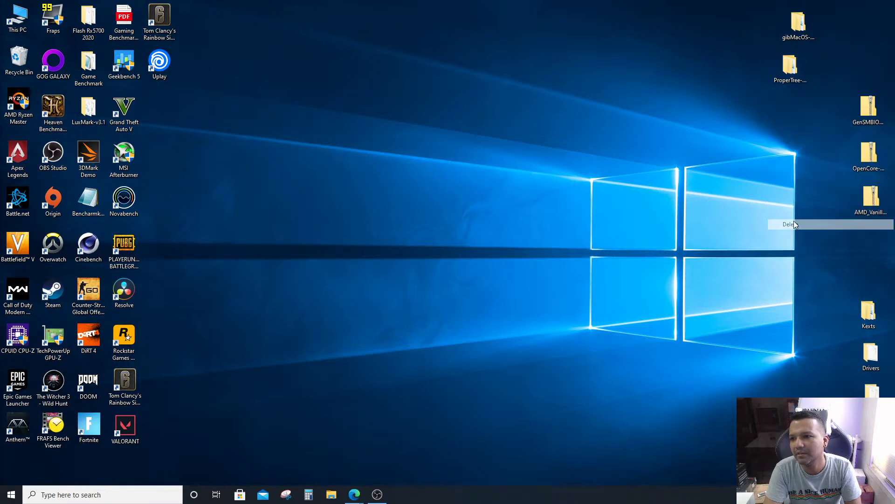
Extract GenSMBIOS-master.zip to the desktop, place the extracted folder below the ProperTree folder and delete the ZIP file
{"action": "right_click", "coordinate": [865, 106]}
{"action": "left_click", "coordinate": [825, 127]}
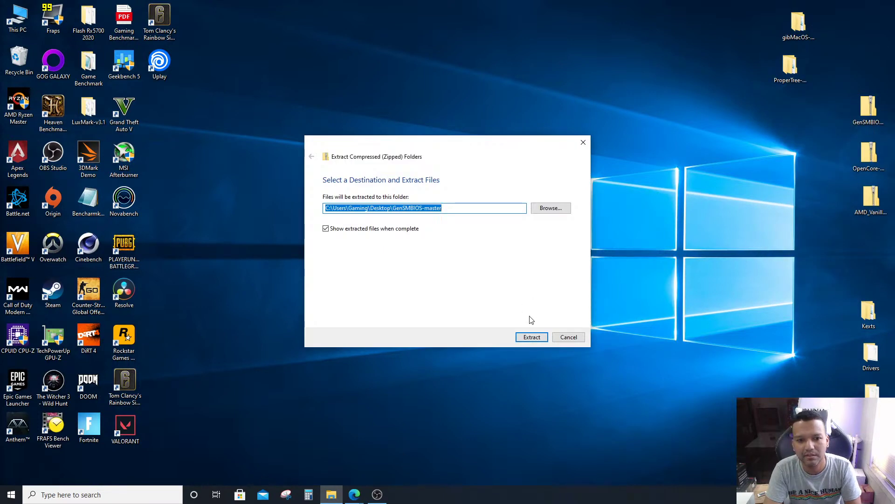
{"action": "left_click", "coordinate": [531, 337]}
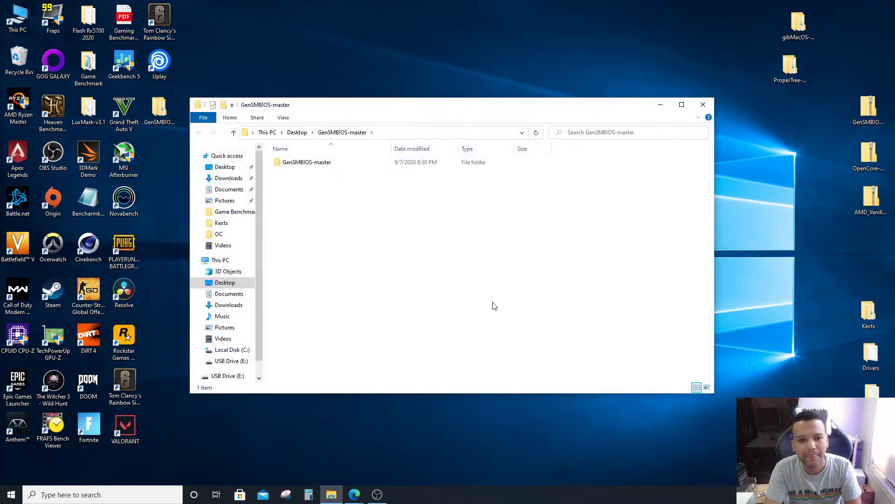
{"action": "left_click", "coordinate": [703, 104]}
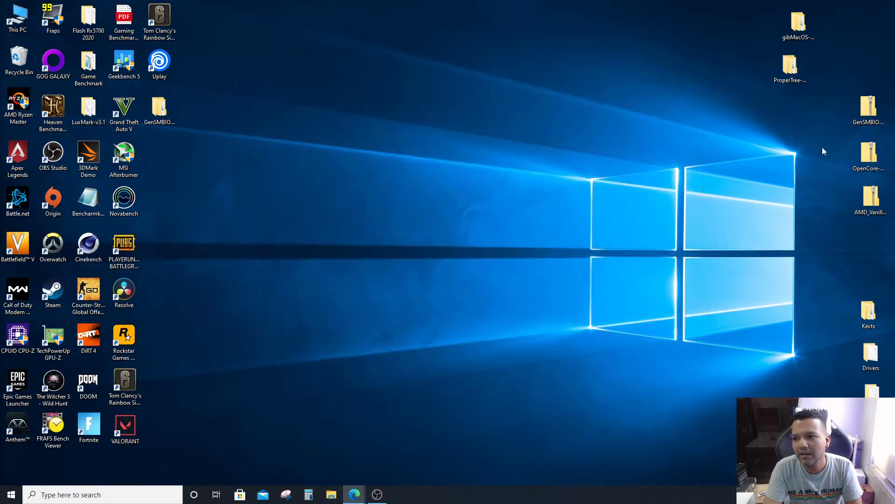
{"action": "left_click_drag", "start_coordinate": [172, 113], "coordinate": [798, 116]}
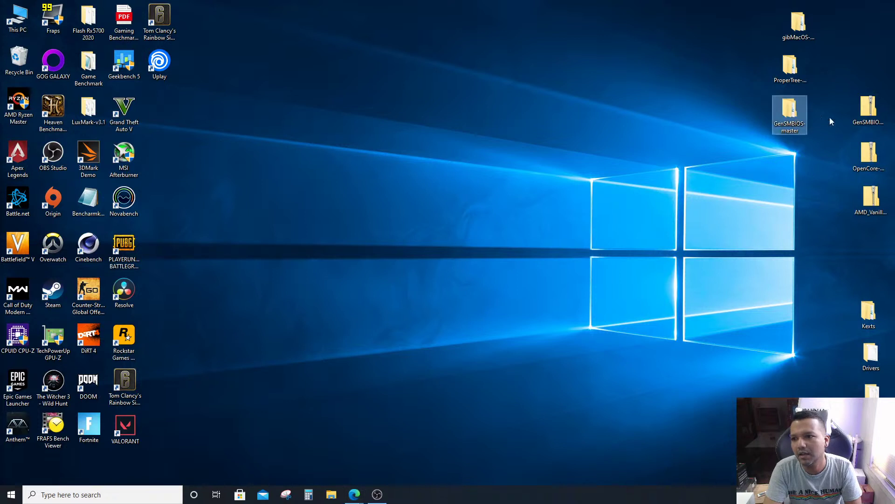
{"action": "left_click", "coordinate": [871, 109]}
{"action": "right_click", "coordinate": [870, 107]}
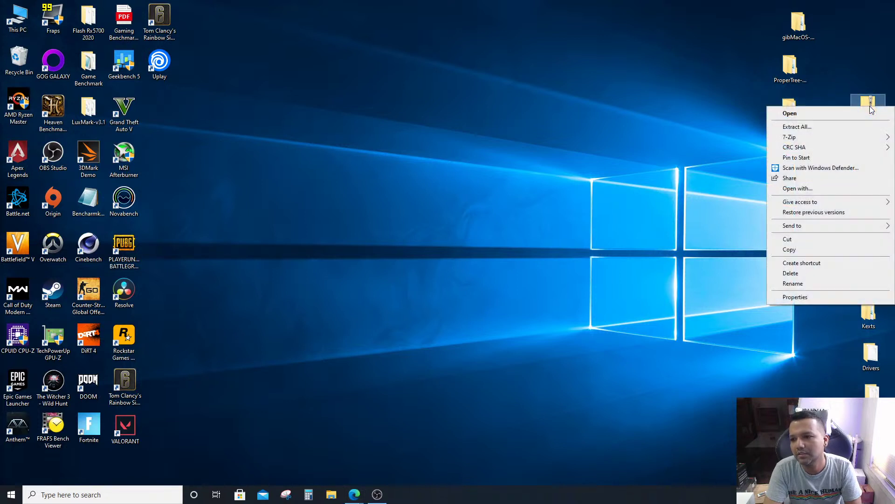
{"action": "left_click", "coordinate": [802, 274]}
Extract OpenCore-0.6.1-RELEASE.zip to the desktop, place the extracted folder below the GenSMBIOS folder and delete the ZIP file
{"action": "left_click", "coordinate": [865, 163]}
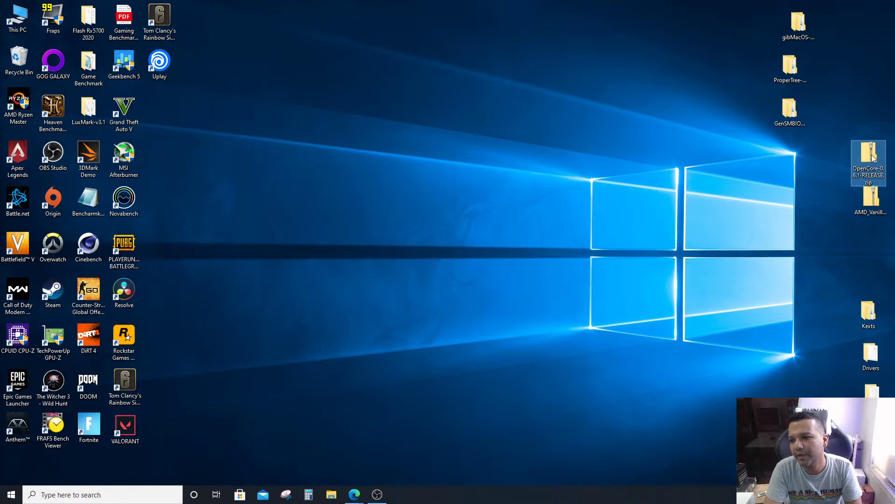
{"action": "right_click", "coordinate": [873, 172]}
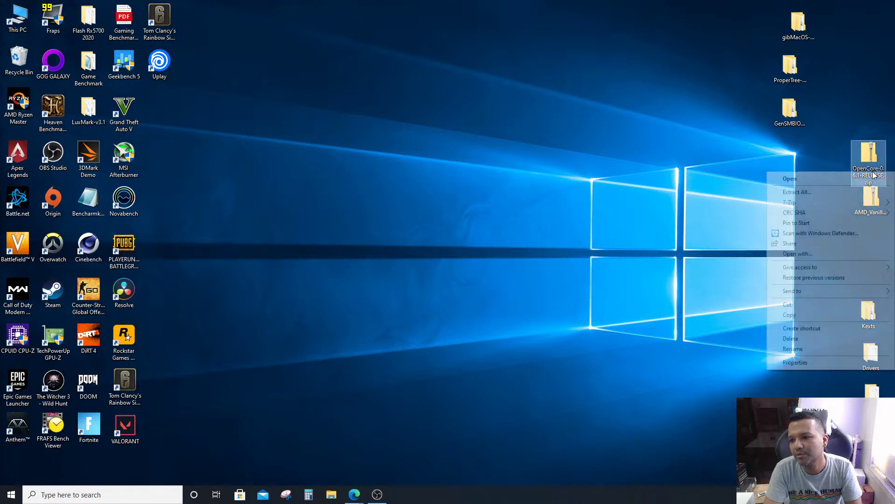
{"action": "left_click", "coordinate": [828, 191]}
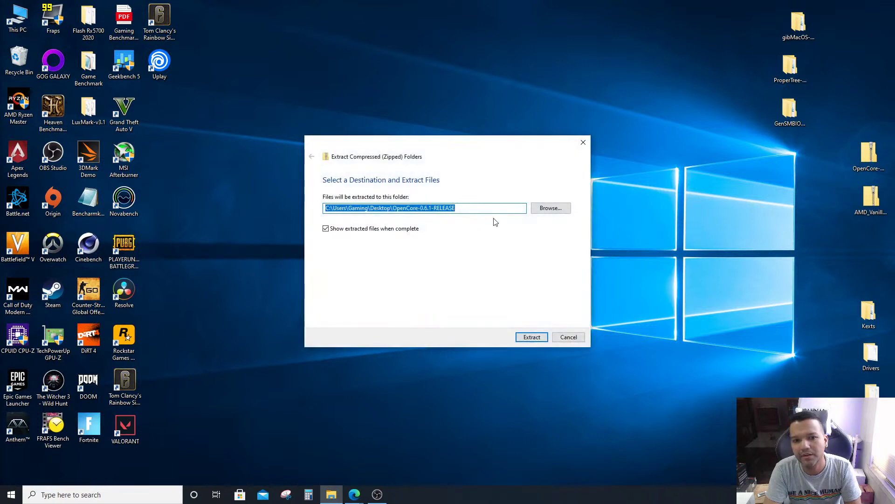
{"action": "left_click", "coordinate": [531, 338]}
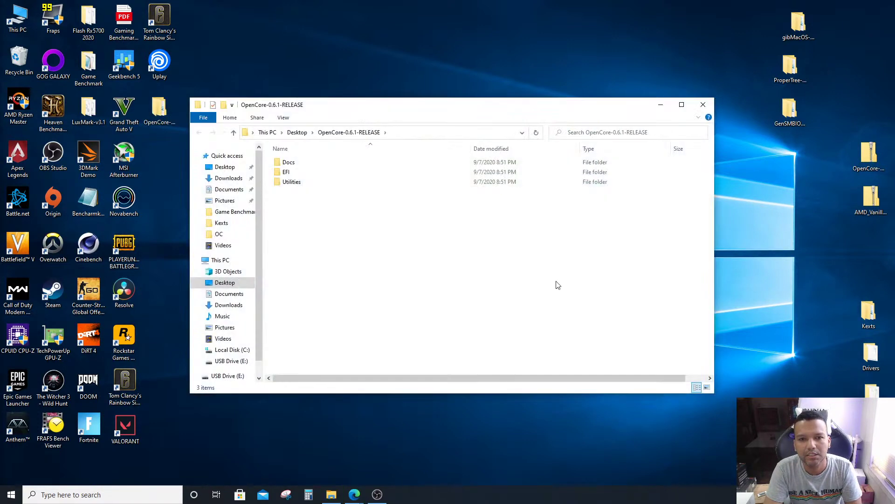
{"action": "left_click", "coordinate": [703, 104]}
{"action": "left_click_drag", "start_coordinate": [160, 110], "coordinate": [793, 159]}
{"action": "right_click", "coordinate": [870, 152]}
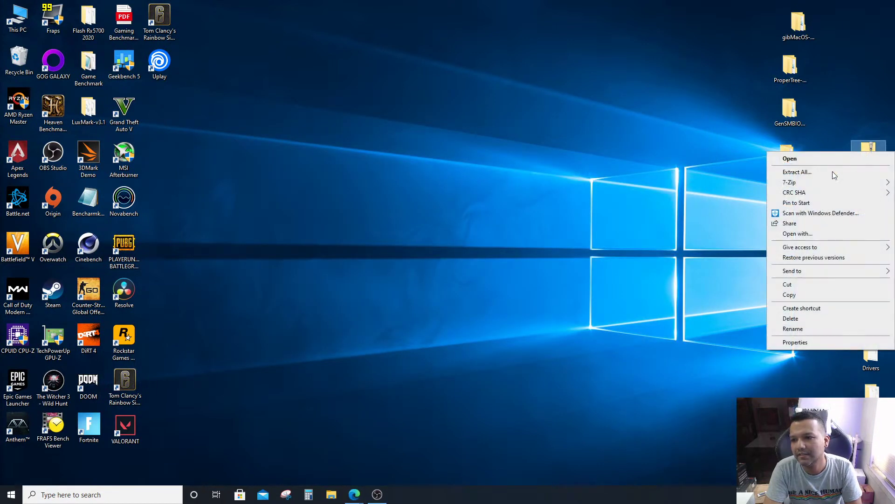
{"action": "left_click", "coordinate": [791, 318]}
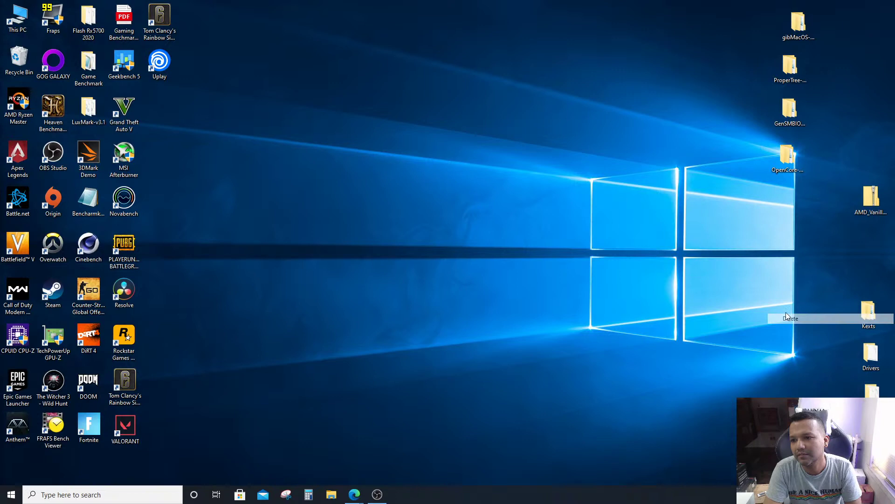
Extract AMD_Vanilla-opencore.zip to the desktop, place the extracted folder below the OpenCore folder and delete the ZIP file
{"action": "right_click", "coordinate": [868, 210]}
{"action": "left_click", "coordinate": [824, 223]}
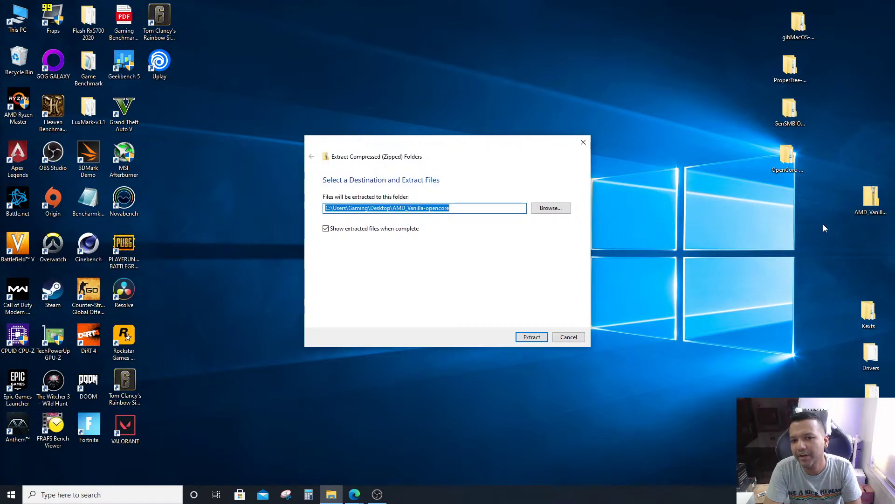
{"action": "left_click", "coordinate": [532, 338]}
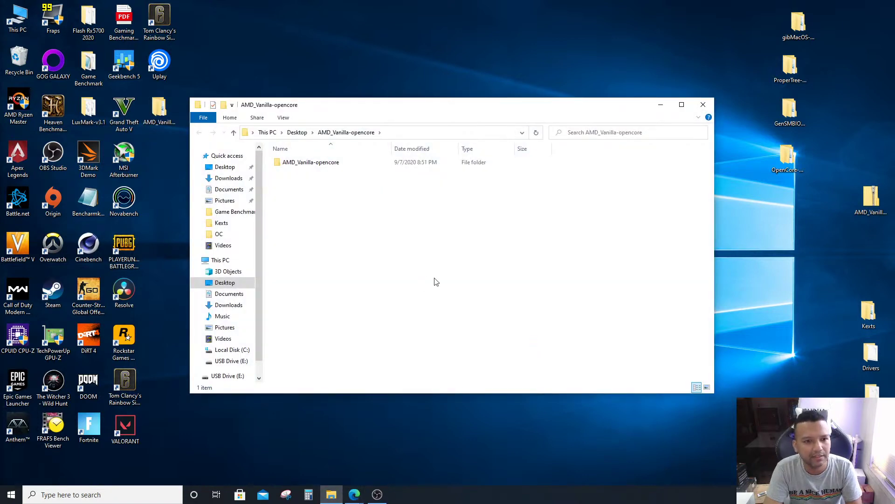
{"action": "left_click", "coordinate": [703, 105]}
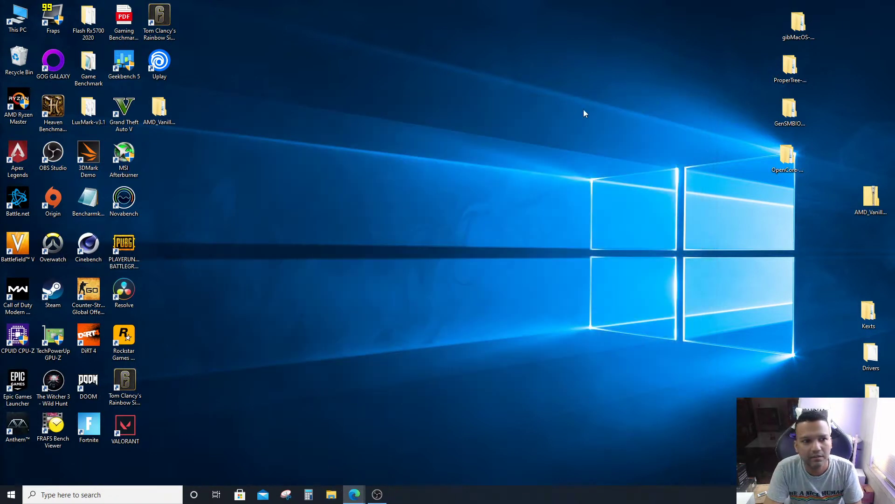
{"action": "left_click_drag", "start_coordinate": [159, 110], "coordinate": [709, 211]}
{"action": "left_click_drag", "start_coordinate": [787, 198], "coordinate": [788, 200]}
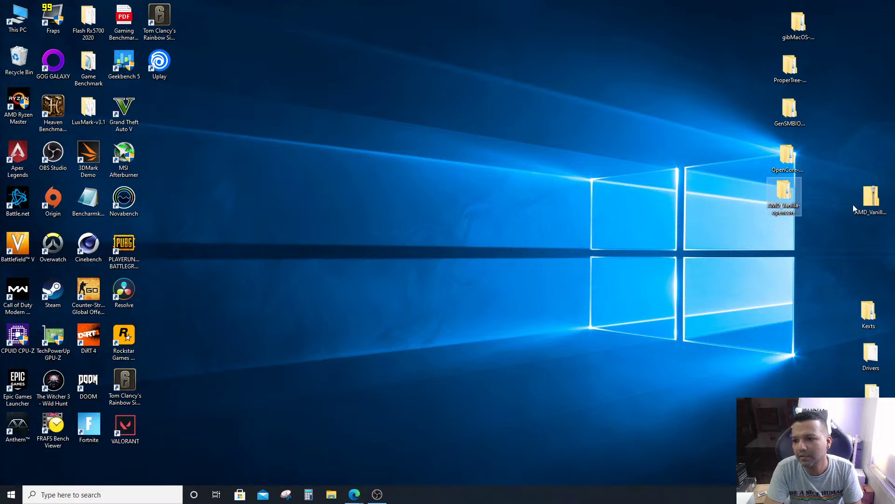
{"action": "right_click", "coordinate": [866, 192]}
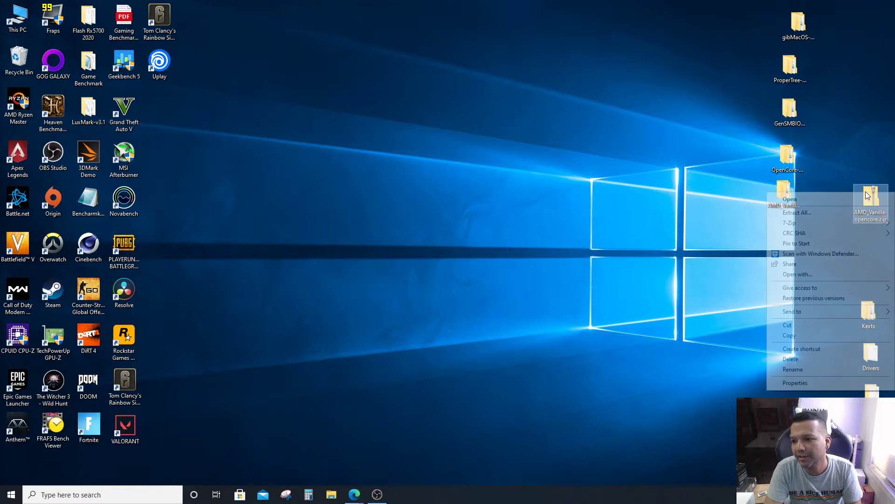
{"action": "left_click", "coordinate": [792, 359]}
Line up the gibMacOS, ProperTree, GenSMBIOS, OpenCore and AMD_Vanilla folders in one column along the desktop's outer edge
{"action": "left_click_drag", "start_coordinate": [802, 28], "coordinate": [873, 28]}
{"action": "left_click_drag", "start_coordinate": [793, 70], "coordinate": [863, 69]}
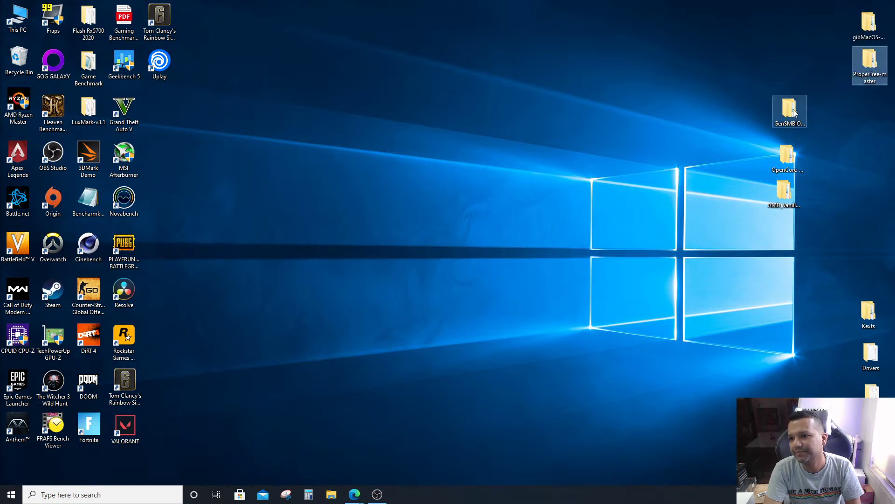
{"action": "left_click_drag", "start_coordinate": [790, 110], "coordinate": [872, 100]}
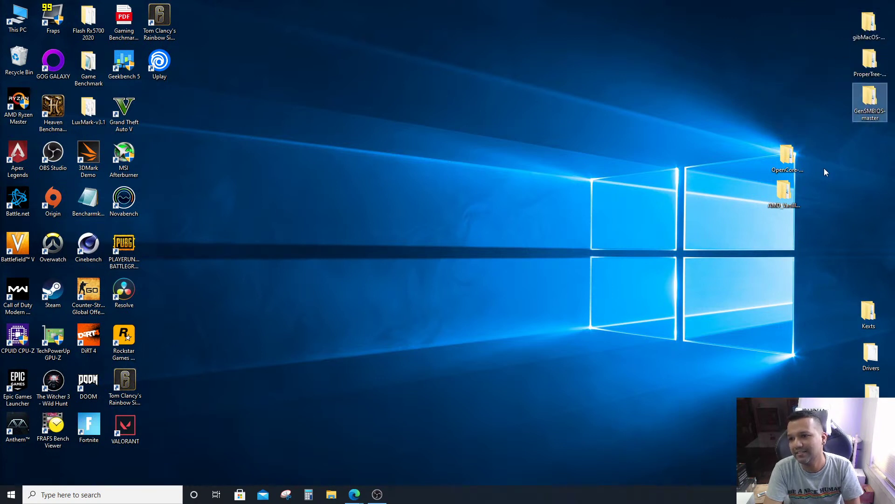
{"action": "left_click_drag", "start_coordinate": [788, 156], "coordinate": [874, 145]}
{"action": "left_click_drag", "start_coordinate": [796, 193], "coordinate": [876, 176]}
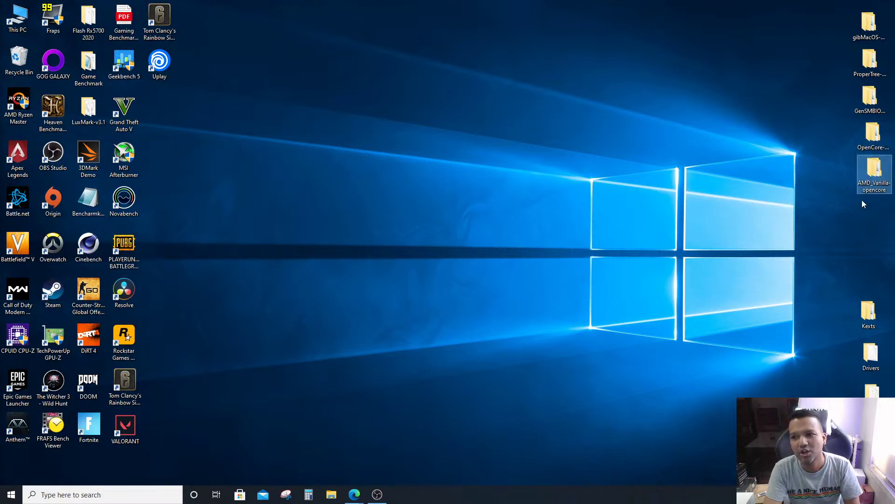
Move the Kexts, Drivers and ACPI folders up toward the extracted tool folders and set the Drivers folder apart
{"action": "left_click_drag", "start_coordinate": [835, 288], "coordinate": [888, 397]}
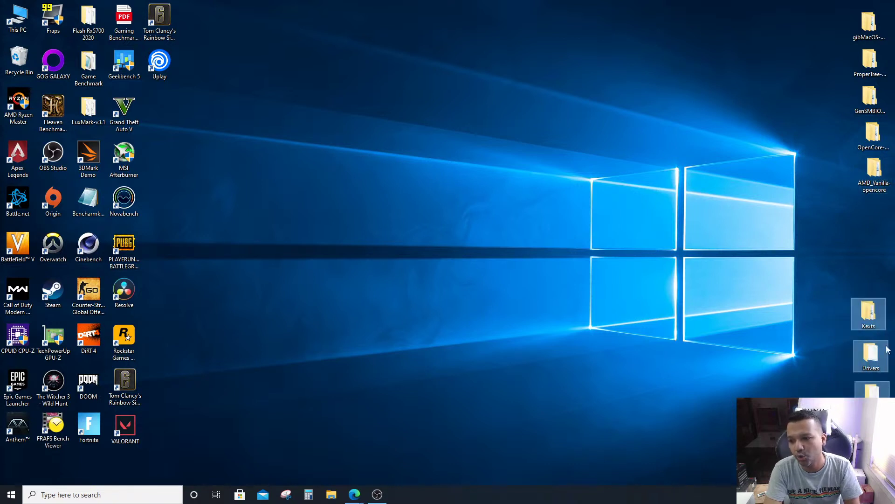
{"action": "left_click_drag", "start_coordinate": [868, 317], "coordinate": [825, 220]}
{"action": "left_click_drag", "start_coordinate": [830, 252], "coordinate": [777, 142]}
{"action": "left_click", "coordinate": [829, 253]}
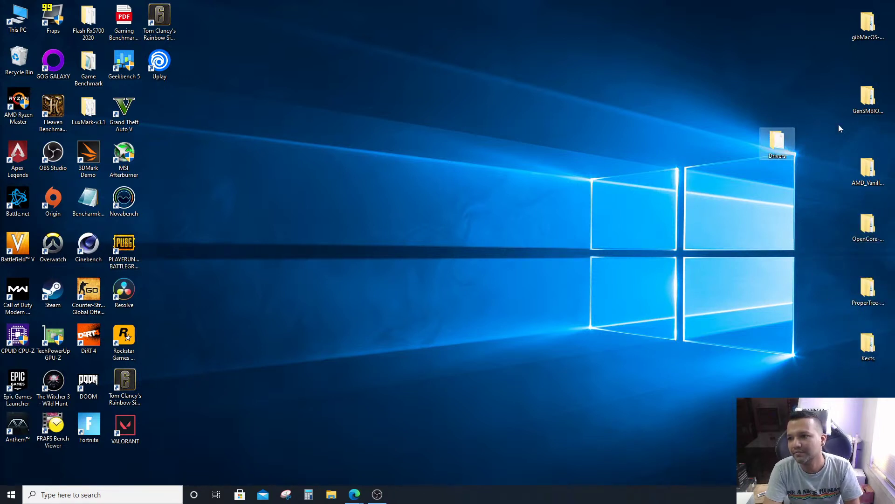
Stack the GenSMBIOS, AMD_Vanilla, OpenCore and ProperTree folders evenly beneath the gibMacOS folder
{"action": "left_click_drag", "start_coordinate": [867, 100], "coordinate": [866, 62]}
{"action": "left_click_drag", "start_coordinate": [866, 181], "coordinate": [866, 121]}
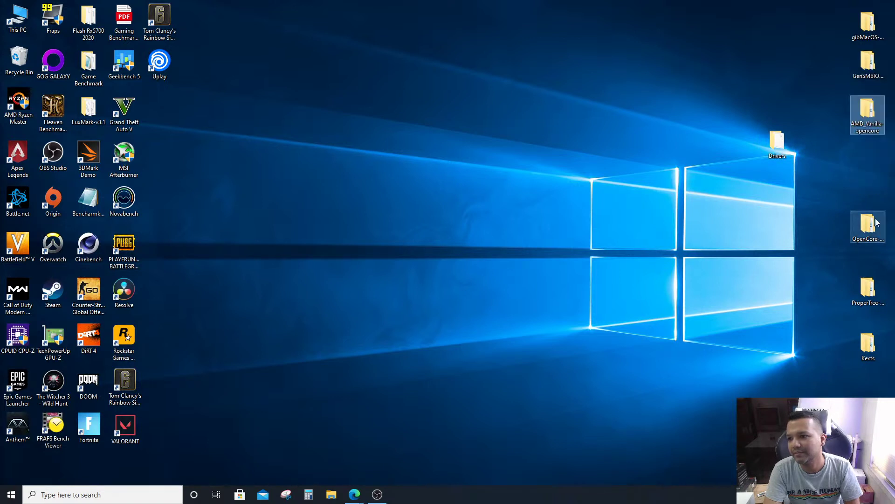
{"action": "left_click_drag", "start_coordinate": [872, 225], "coordinate": [873, 161]}
{"action": "left_click_drag", "start_coordinate": [869, 290], "coordinate": [867, 207]}
Place the Drivers folder below the ProperTree folder and move the Kexts folder directly beneath it
{"action": "left_click_drag", "start_coordinate": [775, 147], "coordinate": [812, 206]}
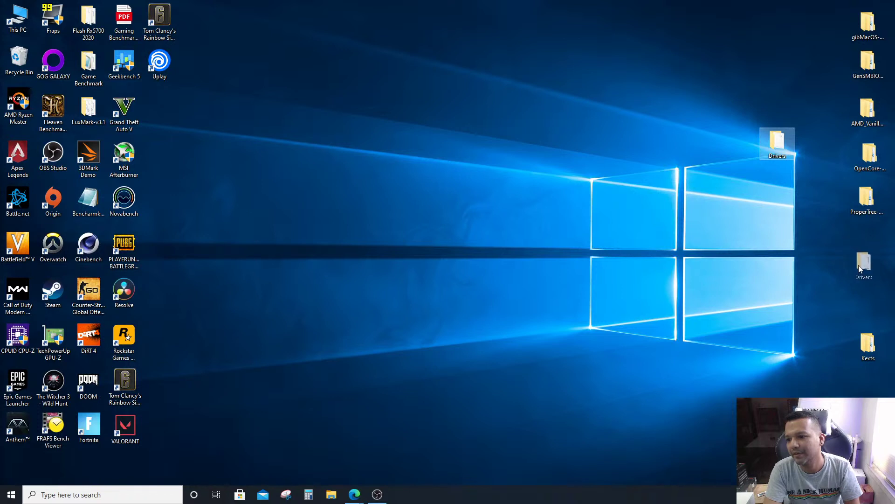
{"action": "left_click_drag", "start_coordinate": [860, 265], "coordinate": [861, 264]}
{"action": "left_click_drag", "start_coordinate": [868, 345], "coordinate": [868, 307]}
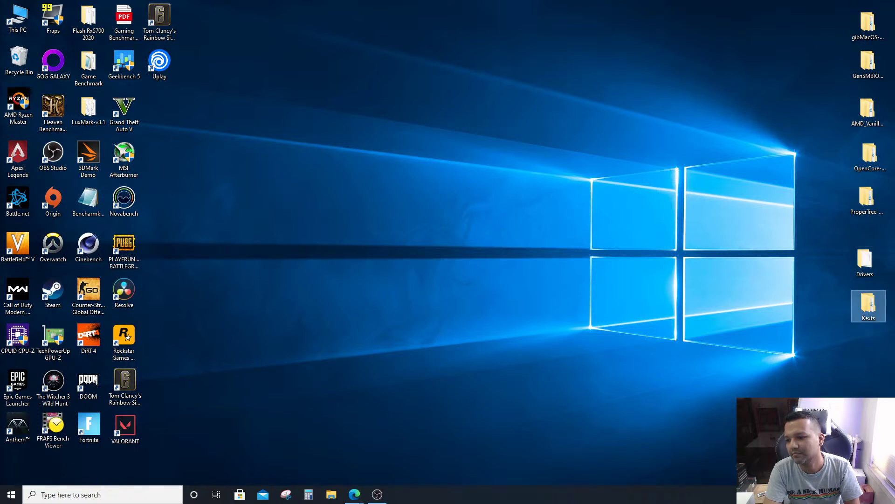
{"action": "left_click_drag", "start_coordinate": [858, 419], "coordinate": [826, 36]}
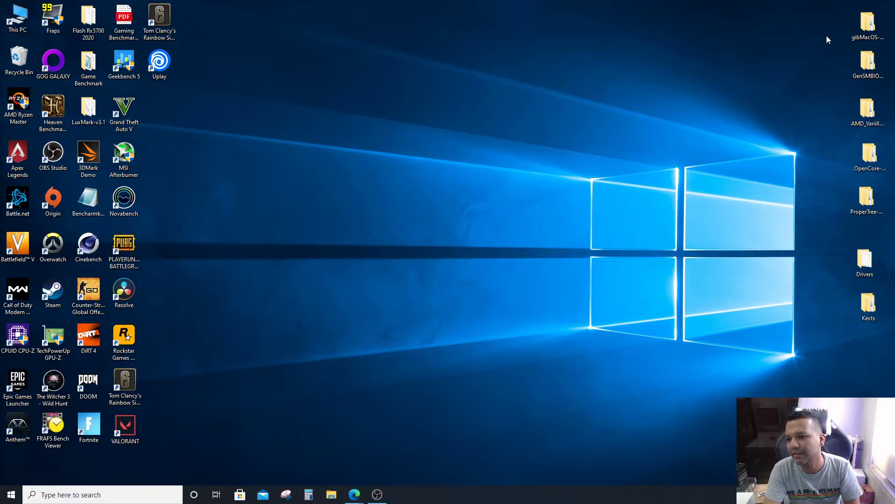
Open the gibMacOS folder on the desktop and its inner gibMacOS-master folder, moving the window slightly up
{"action": "left_click", "coordinate": [609, 189]}
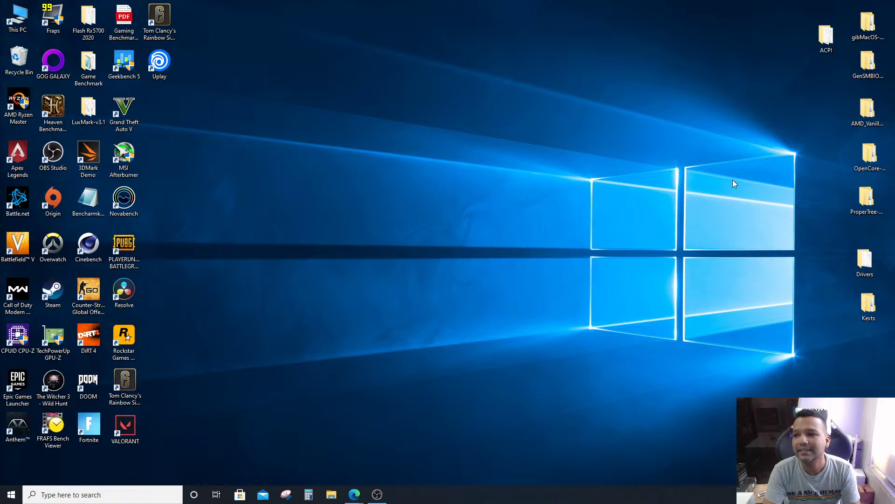
{"action": "left_click", "coordinate": [872, 21]}
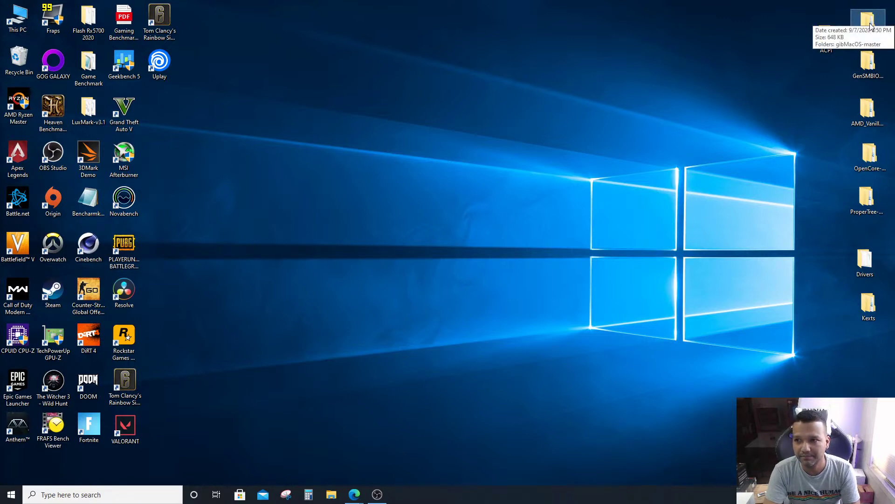
{"action": "double_click", "coordinate": [870, 26]}
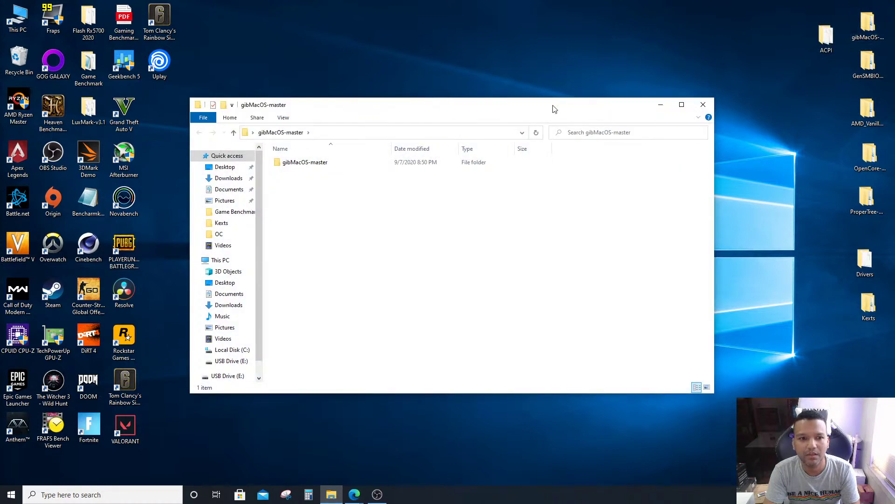
{"action": "left_click_drag", "start_coordinate": [553, 108], "coordinate": [553, 83]}
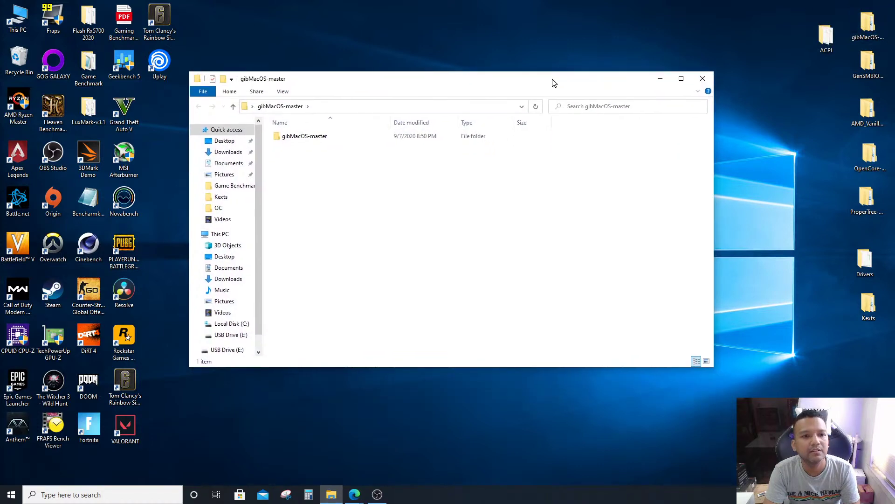
{"action": "double_click", "coordinate": [295, 138]}
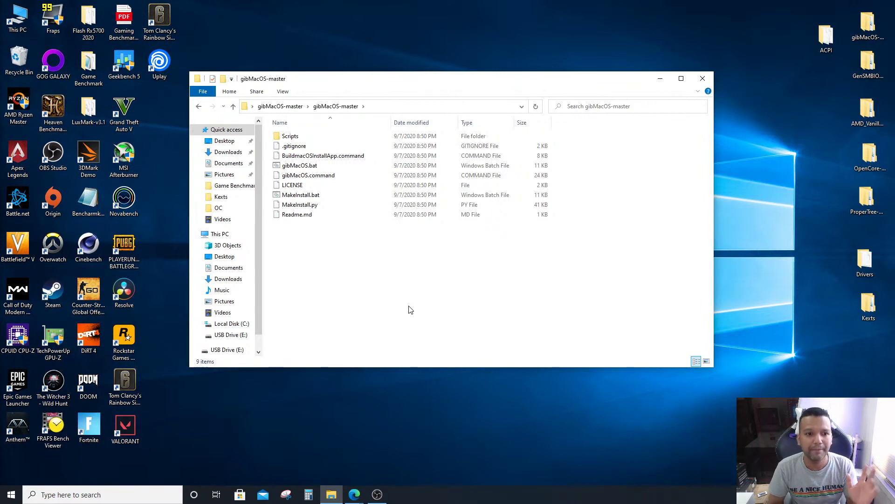
Run gibMacOS.bat as administrator, overriding the SmartScreen block and allowing the elevation request
{"action": "right_click", "coordinate": [312, 169]}
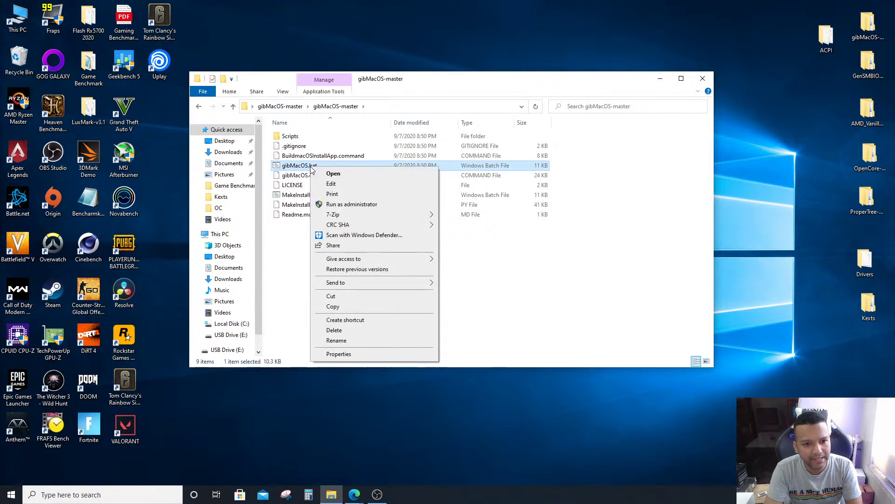
{"action": "left_click", "coordinate": [343, 205]}
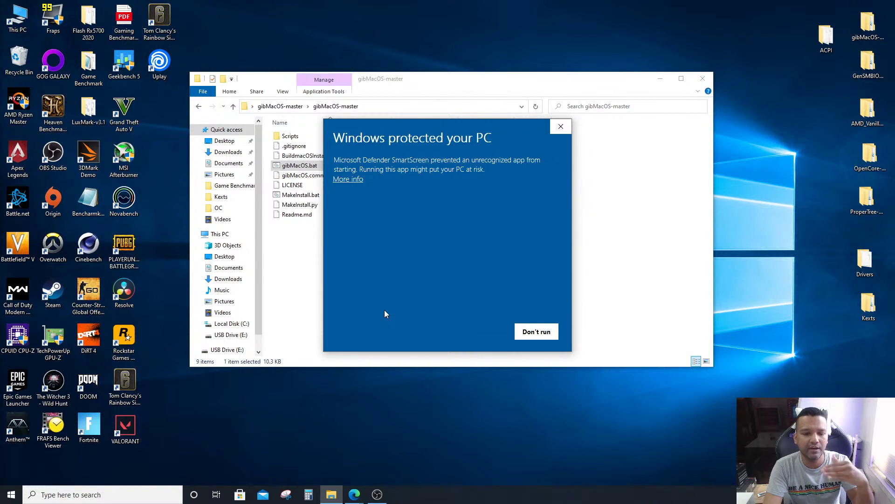
{"action": "left_click", "coordinate": [348, 180]}
{"action": "left_click", "coordinate": [472, 331]}
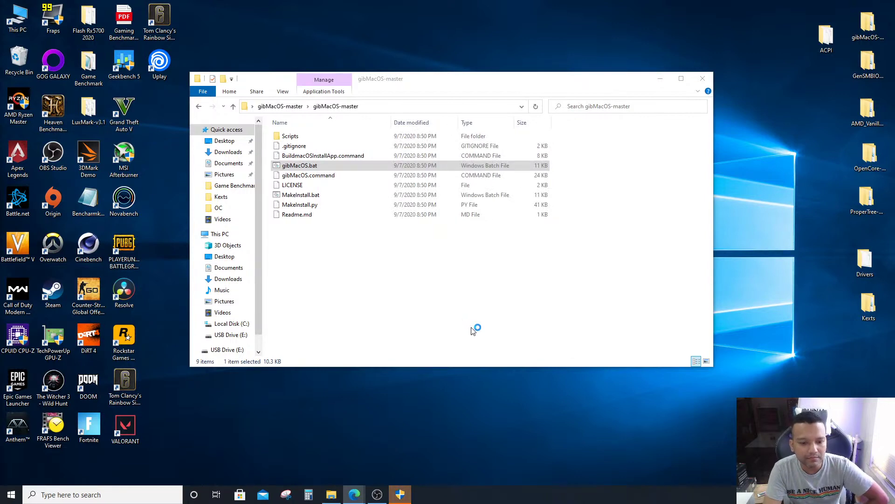
{"action": "left_click", "coordinate": [399, 494]}
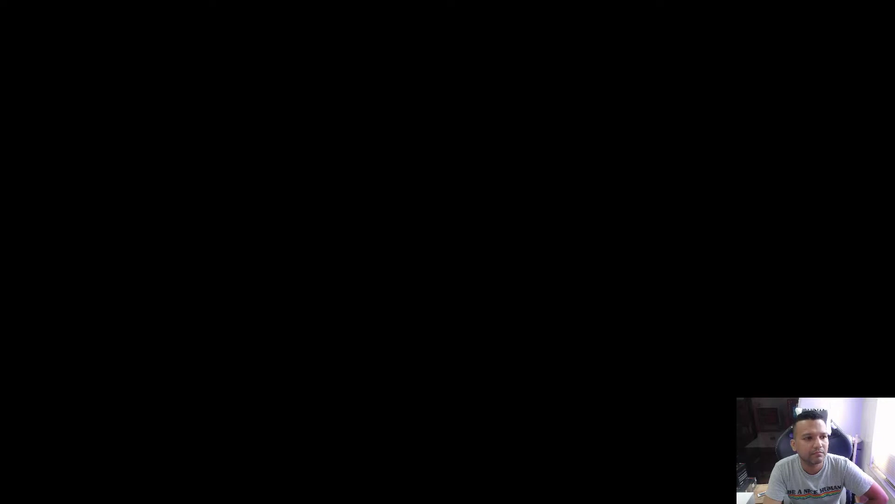
Accept the Python 3 installation in the gibMacOS console, look over the macOS version list and close the console
{"action": "left_click_drag", "start_coordinate": [255, 21], "coordinate": [449, 70]}
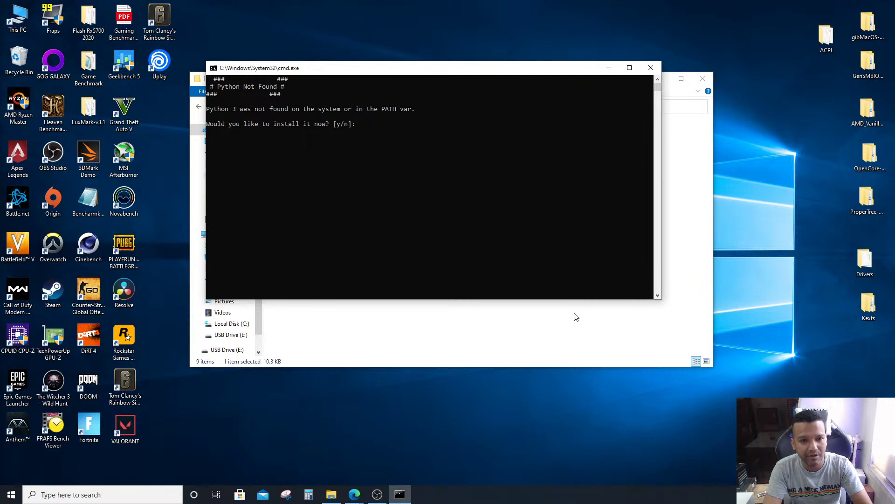
{"action": "key", "text": "Return"}
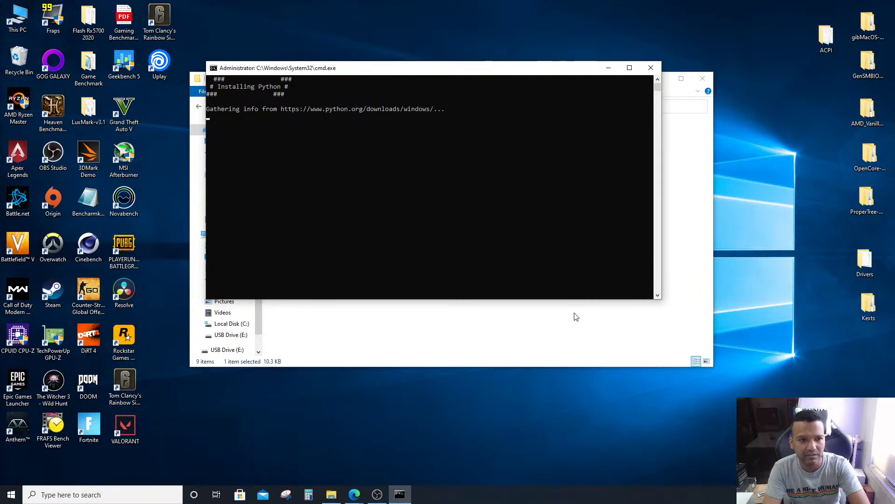
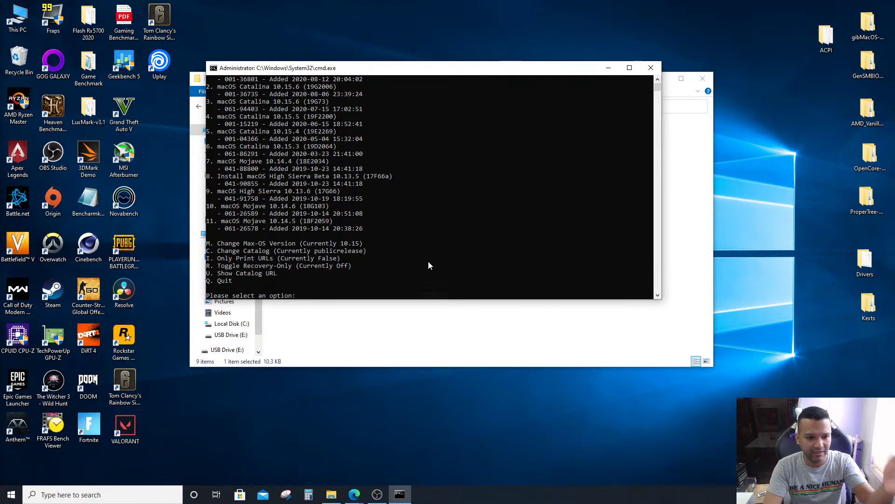
{"action": "scroll", "coordinate": [428, 261], "scroll_direction": "up", "scroll_amount": 2}
{"action": "scroll", "coordinate": [427, 267], "scroll_direction": "down", "scroll_amount": 2}
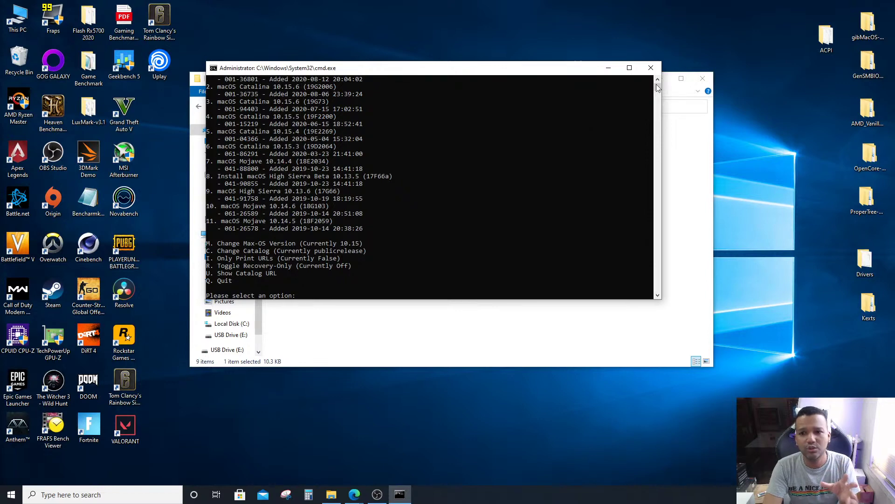
{"action": "left_click", "coordinate": [651, 68]}
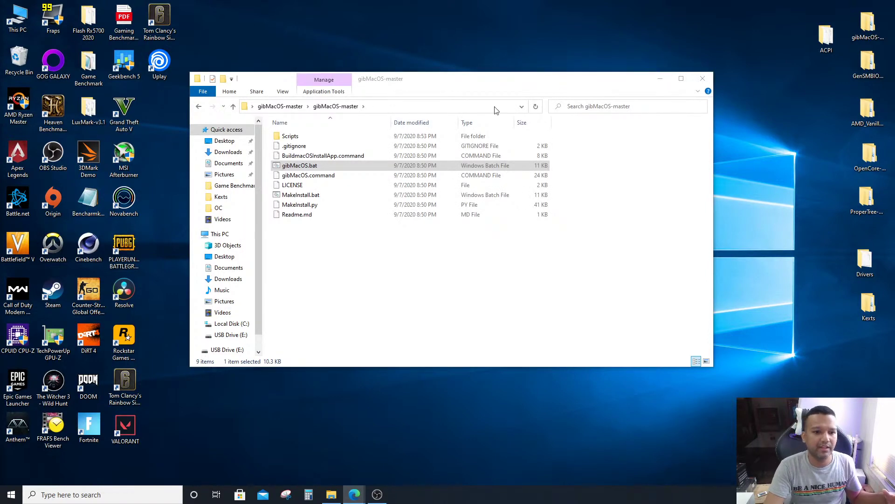
Run gibMacOS.bat as administrator again and move its console over the folder window
{"action": "right_click", "coordinate": [312, 167]}
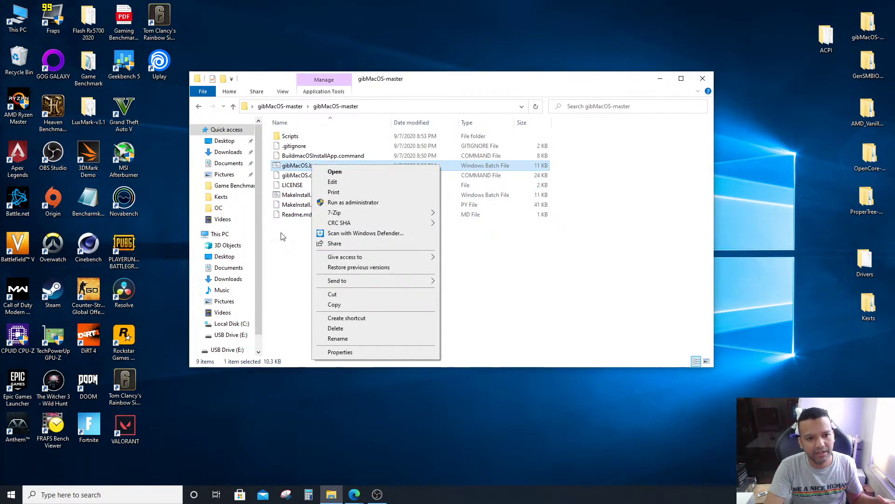
{"action": "left_click", "coordinate": [289, 270]}
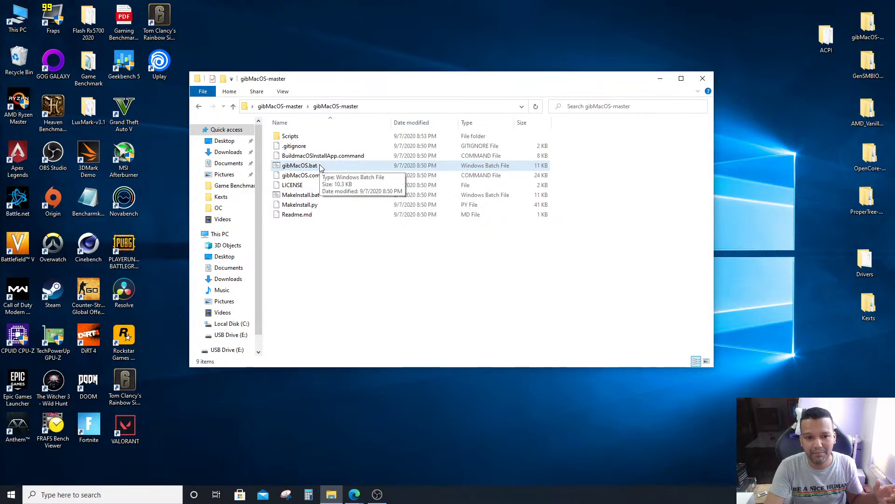
{"action": "right_click", "coordinate": [320, 168]}
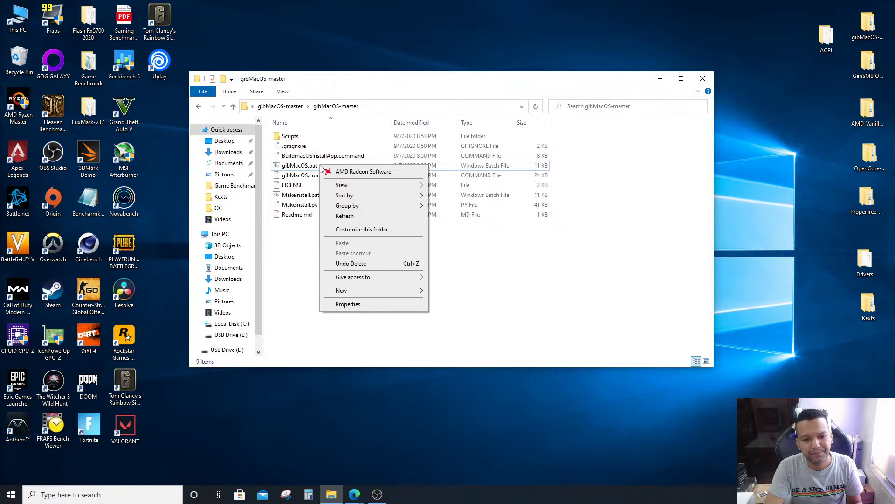
{"action": "left_click", "coordinate": [308, 167]}
{"action": "right_click", "coordinate": [307, 168]}
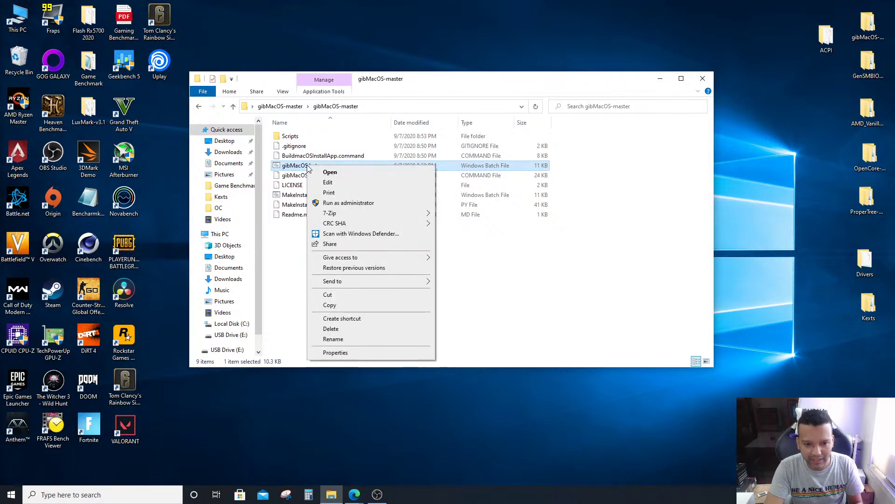
{"action": "left_click", "coordinate": [334, 204]}
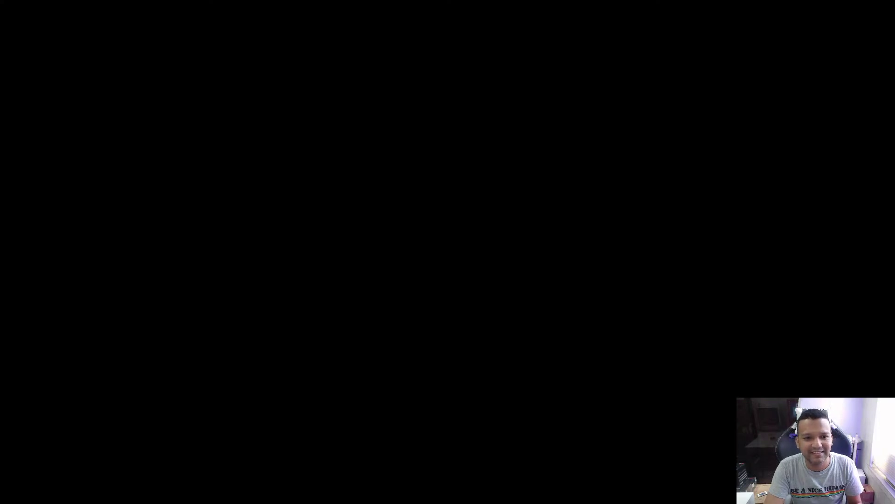
{"action": "left_click_drag", "start_coordinate": [310, 31], "coordinate": [450, 71]}
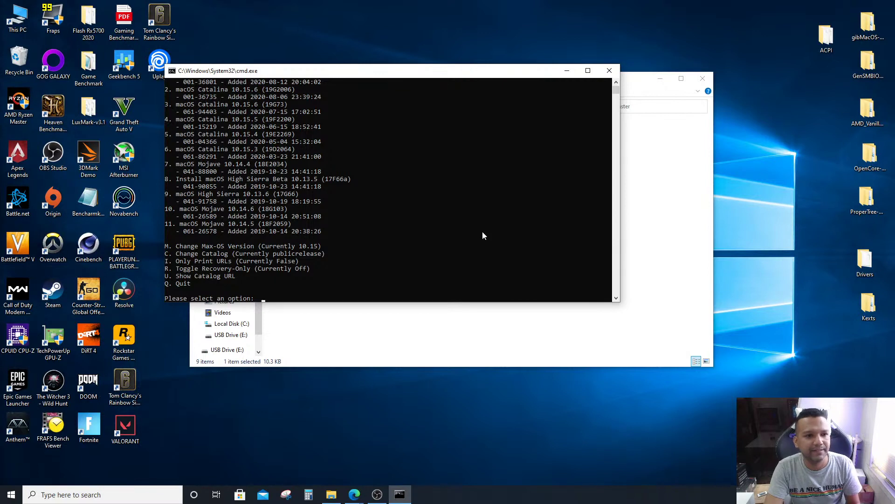
Enlarge the gibMacOS console to fit the whole menu and toggle Recovery-Only mode on with option r
{"action": "scroll", "coordinate": [482, 235], "scroll_direction": "up", "scroll_amount": 1}
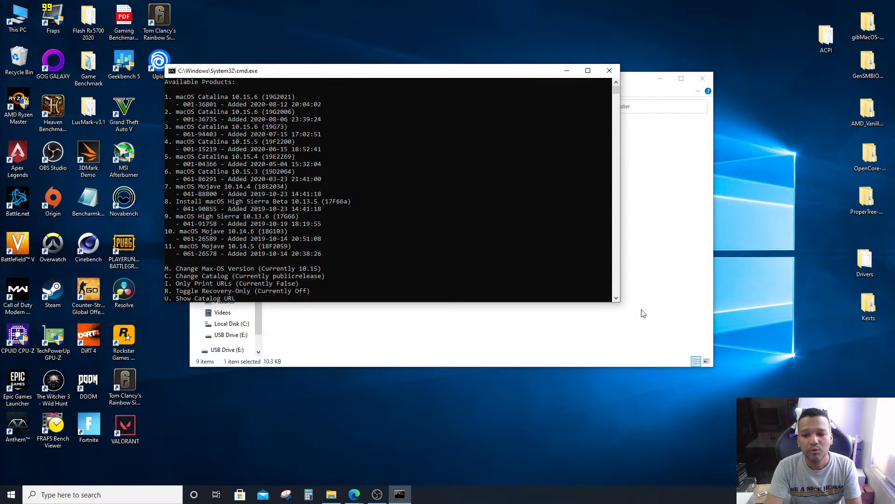
{"action": "left_click_drag", "start_coordinate": [619, 303], "coordinate": [581, 360]}
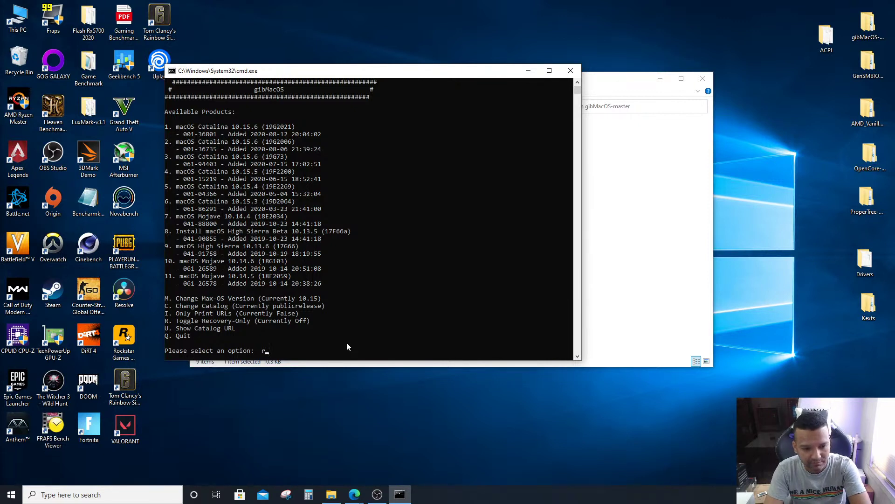
{"action": "key", "text": "Return"}
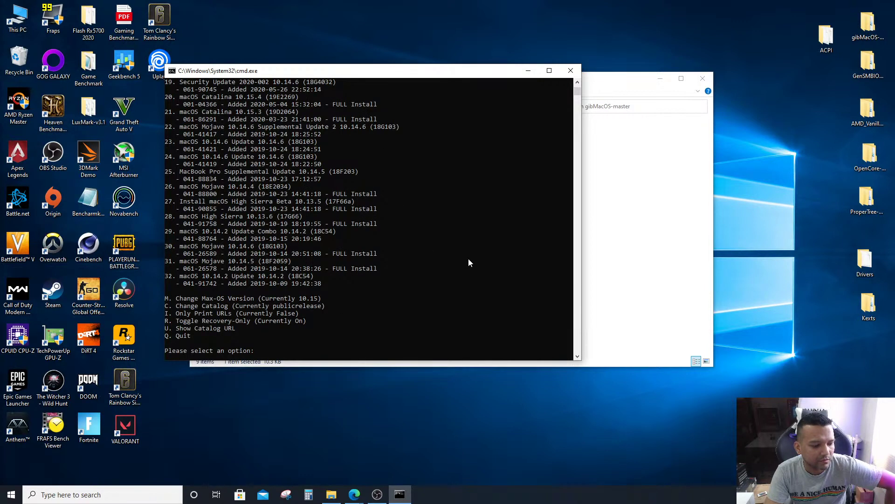
Examine the recovery product list up to its beginning, highlighting the update entries 1 to 7
{"action": "scroll", "coordinate": [469, 261], "scroll_direction": "up", "scroll_amount": 1}
{"action": "scroll", "coordinate": [469, 261], "scroll_direction": "down", "scroll_amount": 1}
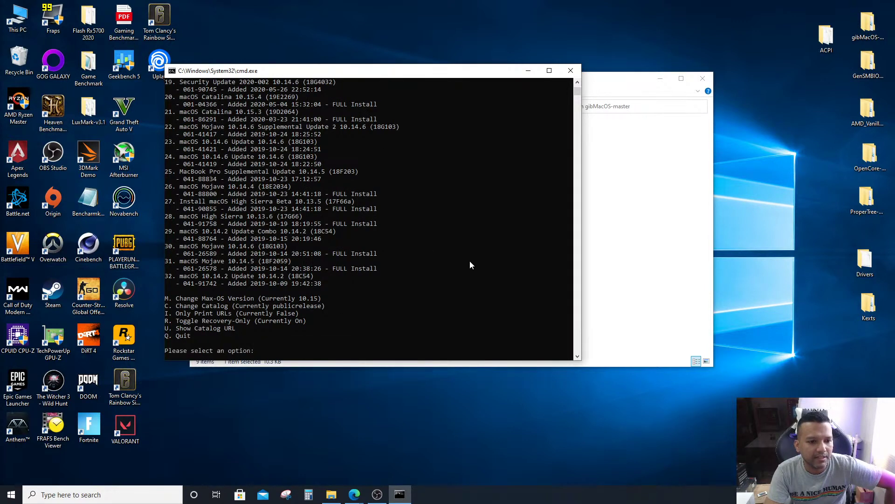
{"action": "scroll", "coordinate": [470, 264], "scroll_direction": "up", "scroll_amount": 7}
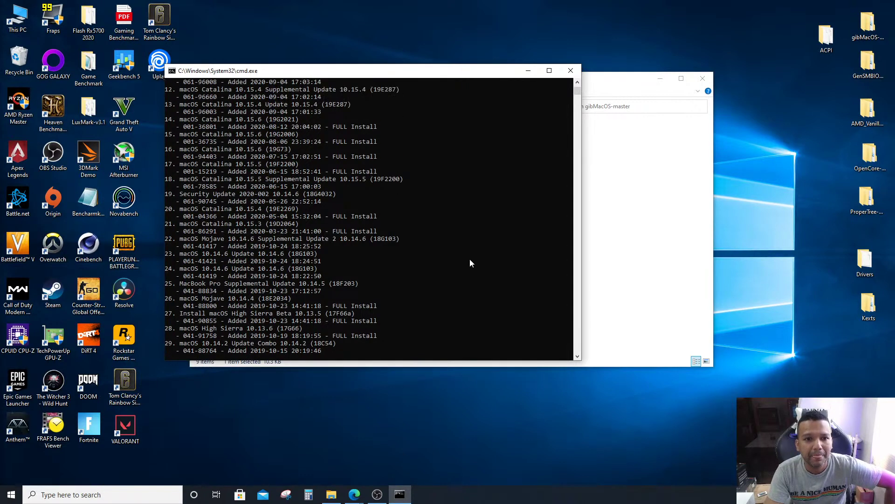
{"action": "scroll", "coordinate": [470, 263], "scroll_direction": "up", "scroll_amount": 2}
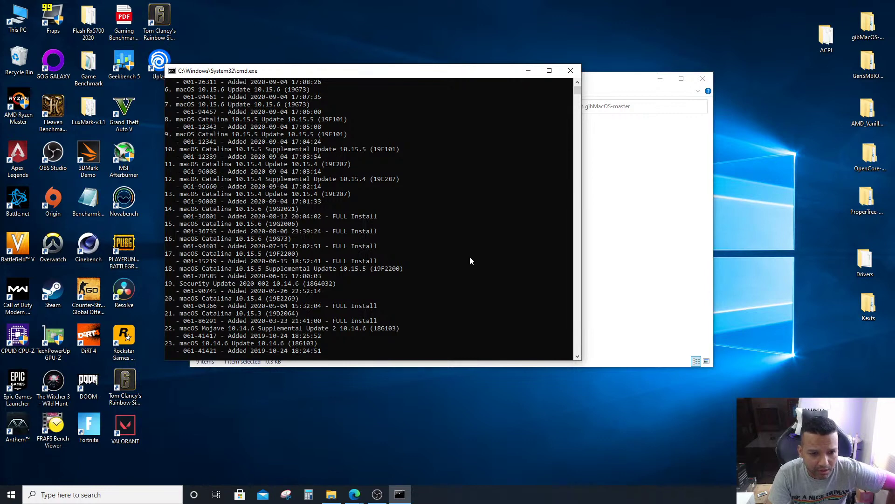
{"action": "scroll", "coordinate": [466, 258], "scroll_direction": "up", "scroll_amount": 4}
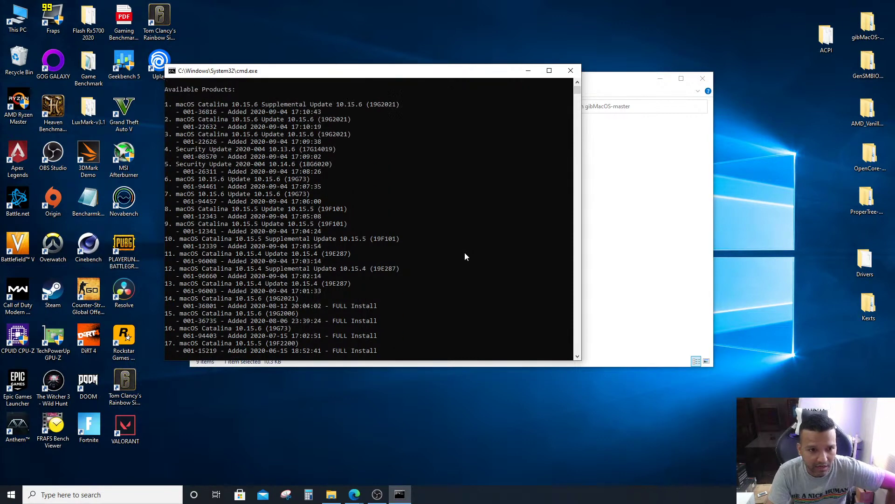
{"action": "left_click_drag", "start_coordinate": [176, 104], "coordinate": [328, 201]}
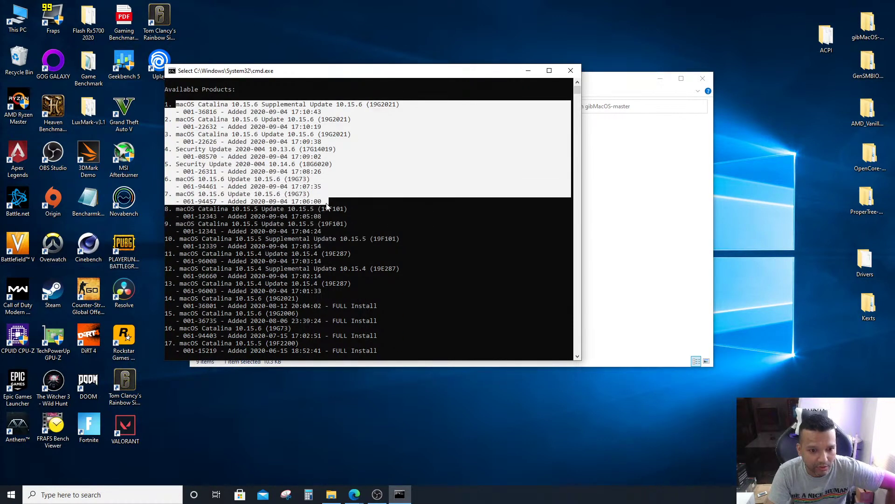
{"action": "right_click", "coordinate": [382, 291]}
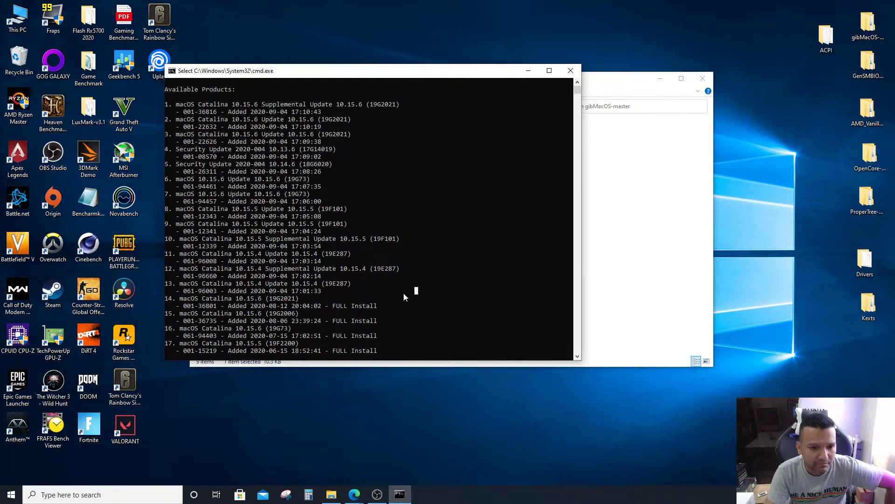
Highlight entry 14, macOS Catalina 10.15.6 (19G2021) FULL Install, and review the rest of the list down to the option prompt
{"action": "scroll", "coordinate": [404, 293], "scroll_direction": "down", "scroll_amount": 2}
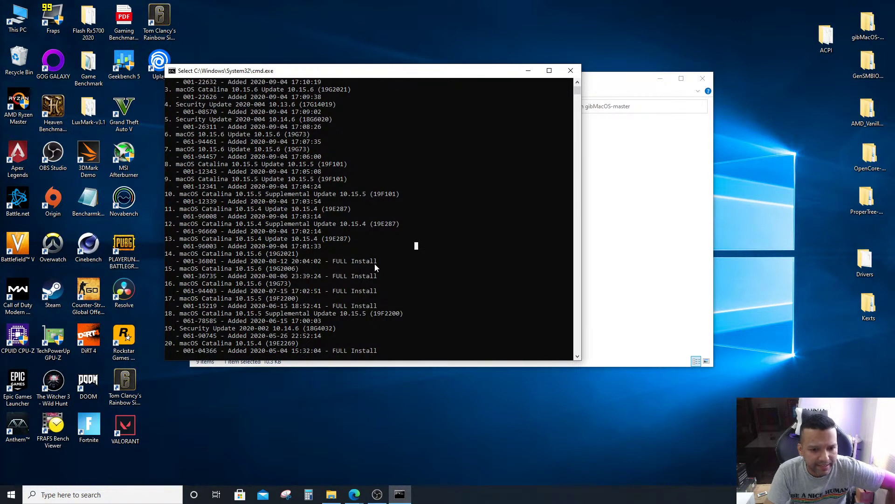
{"action": "left_click_drag", "start_coordinate": [377, 263], "coordinate": [169, 260]}
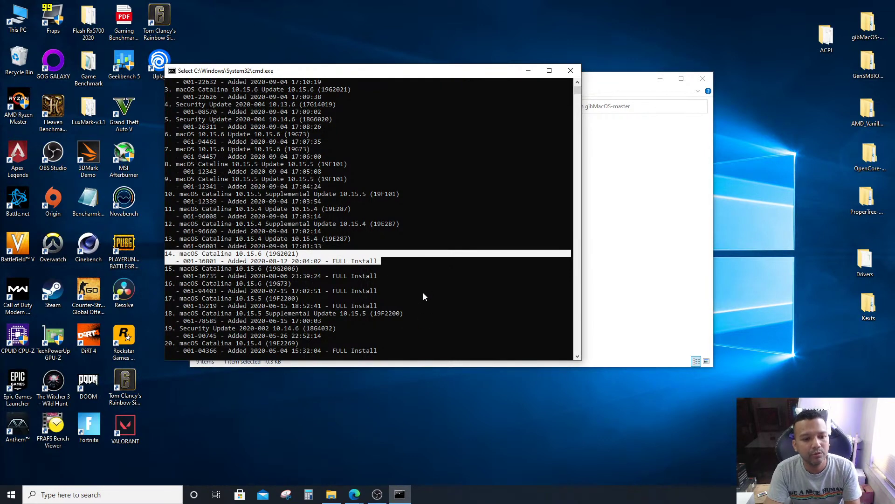
{"action": "scroll", "coordinate": [425, 294], "scroll_direction": "down", "scroll_amount": 4}
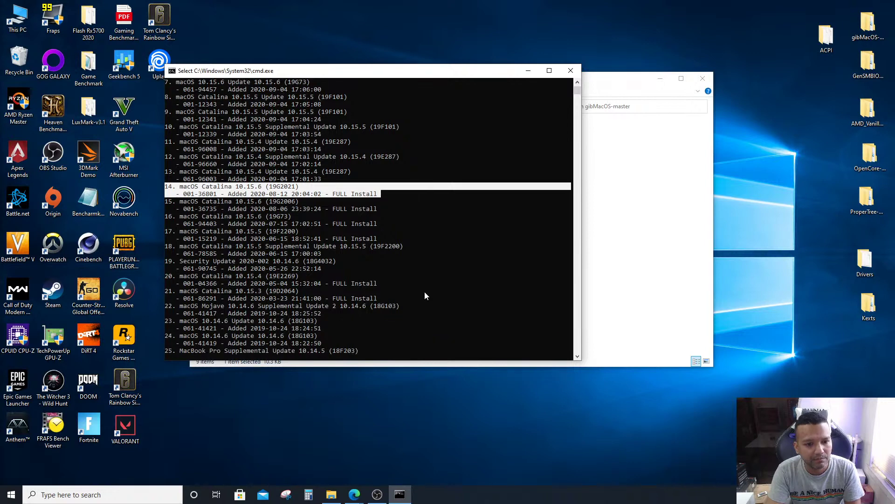
{"action": "scroll", "coordinate": [424, 295], "scroll_direction": "down", "scroll_amount": 4}
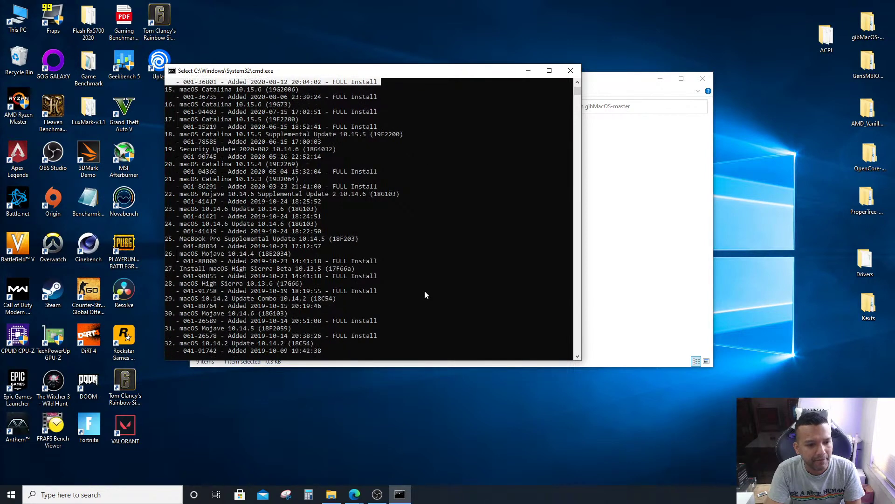
{"action": "scroll", "coordinate": [423, 290], "scroll_direction": "down", "scroll_amount": 3}
{"action": "scroll", "coordinate": [424, 289], "scroll_direction": "up", "scroll_amount": 5}
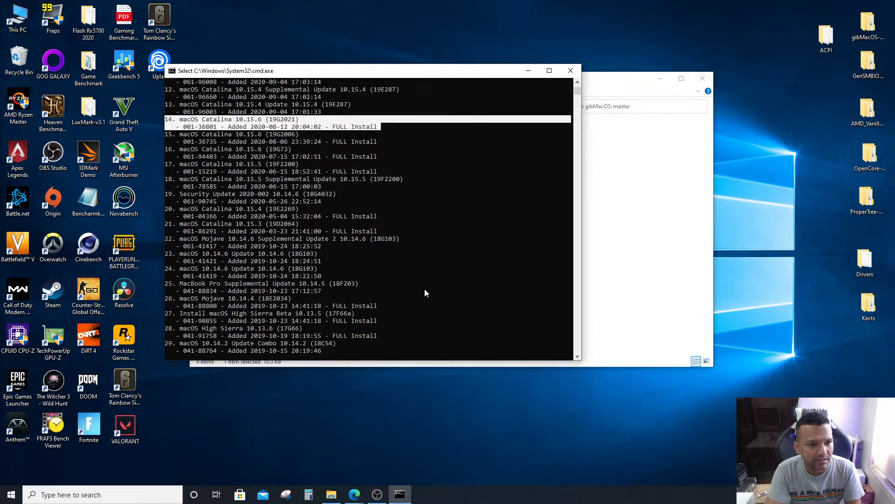
{"action": "scroll", "coordinate": [424, 289], "scroll_direction": "down", "scroll_amount": 1}
{"action": "scroll", "coordinate": [425, 290], "scroll_direction": "down", "scroll_amount": 4}
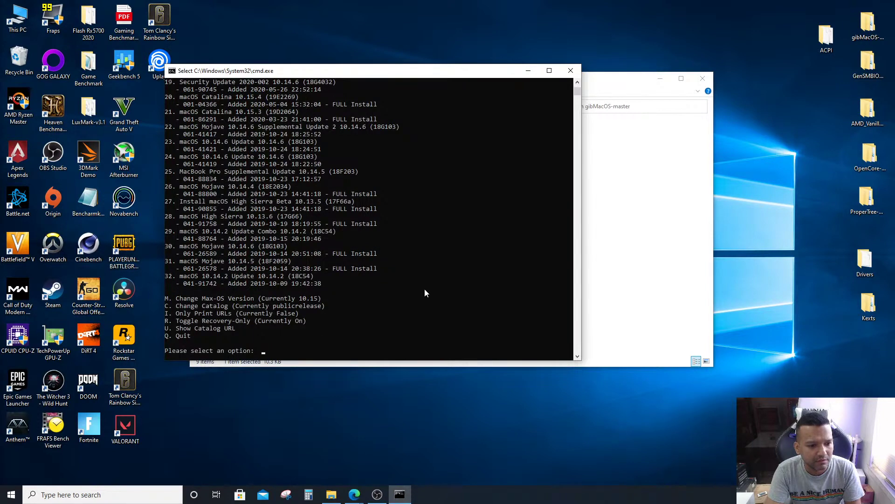
Download the recovery package of entry 14, macOS Catalina 10.15.6 (19G2021), return to the product list and close the gibMacOS console
{"action": "scroll", "coordinate": [422, 291], "scroll_direction": "up", "scroll_amount": 6}
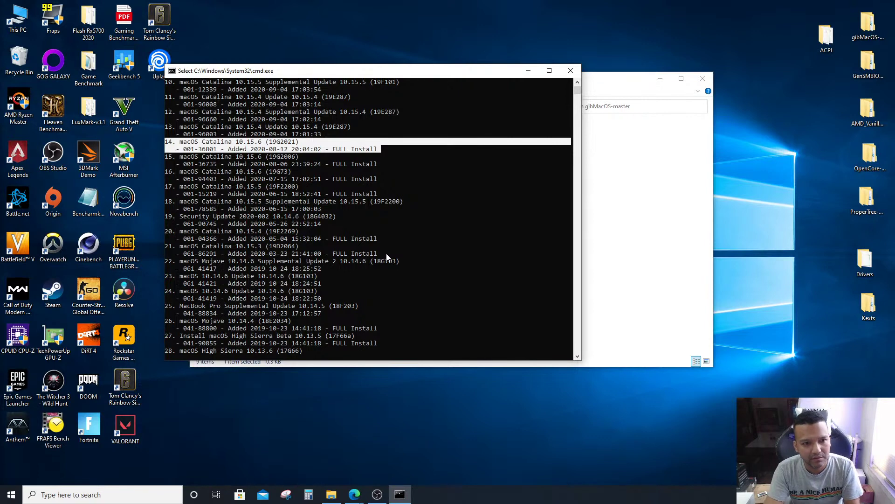
{"action": "scroll", "coordinate": [386, 254], "scroll_direction": "down", "scroll_amount": 7}
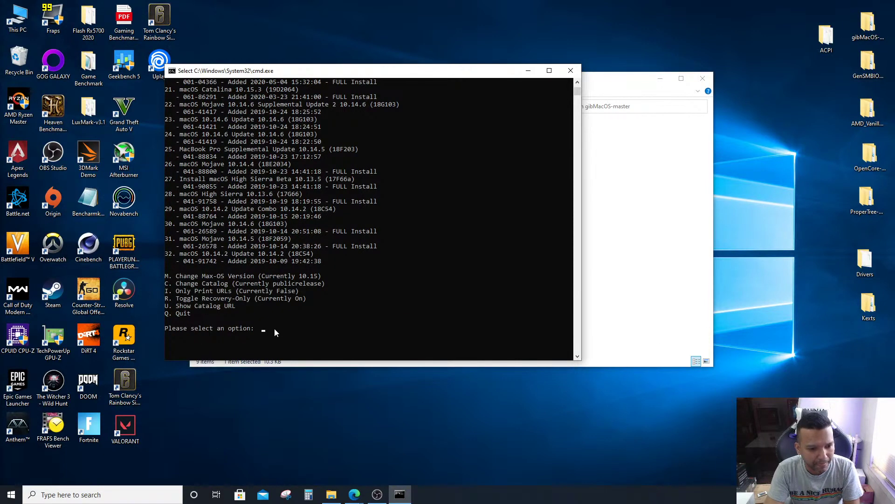
{"action": "type", "text": "14"}
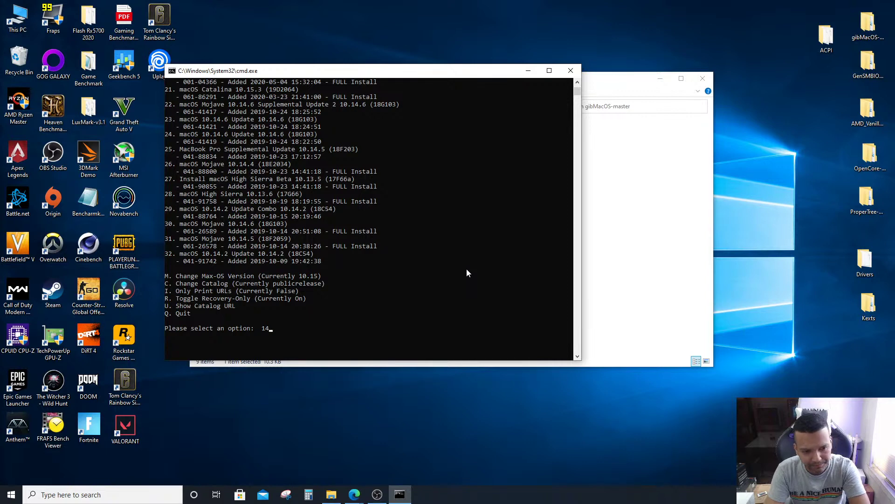
{"action": "key", "text": "Return"}
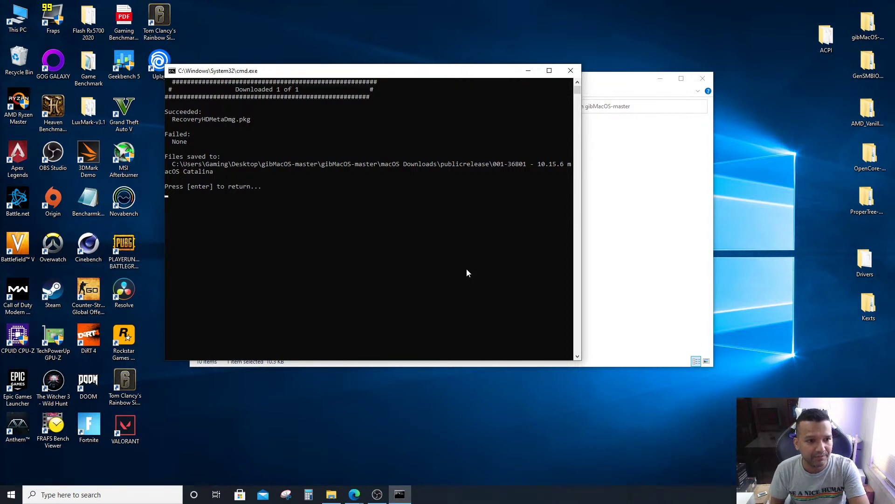
{"action": "key", "text": "Return"}
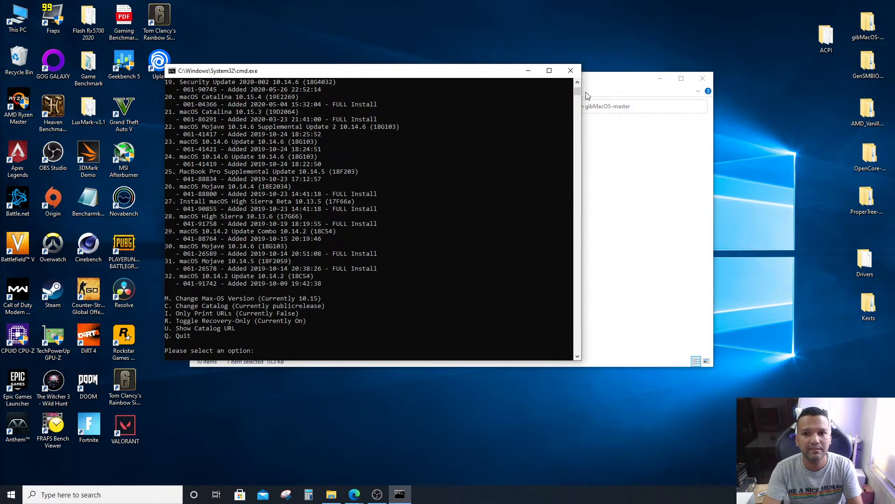
{"action": "left_click", "coordinate": [571, 71]}
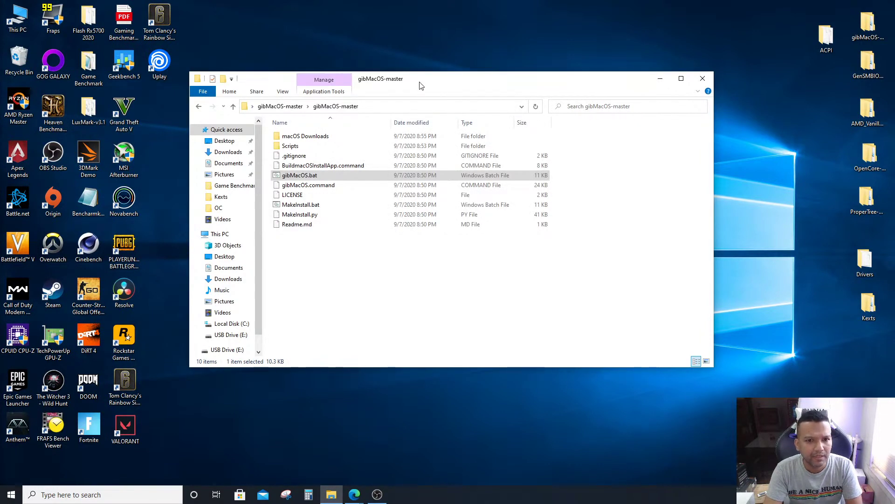
Run MakeInstall.bat as administrator, allowing it through the security prompts, and reposition and resize its console over the folder window
{"action": "left_click_drag", "start_coordinate": [420, 82], "coordinate": [396, 82]}
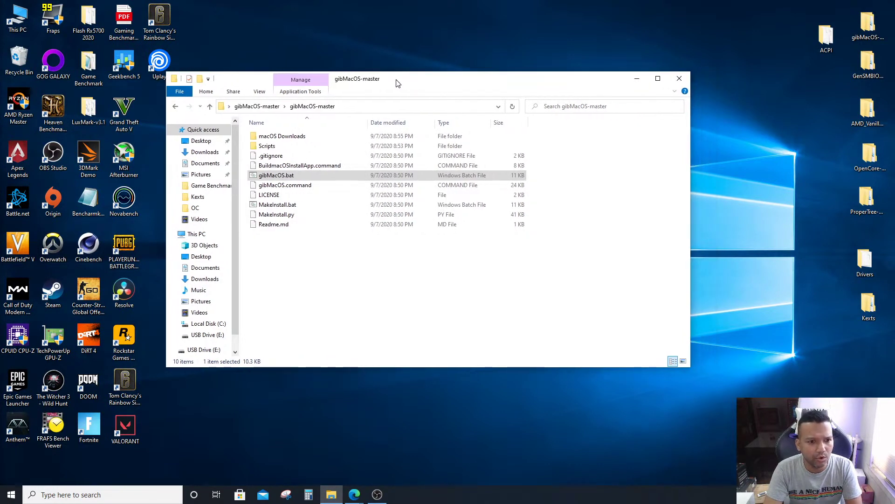
{"action": "right_click", "coordinate": [294, 208]}
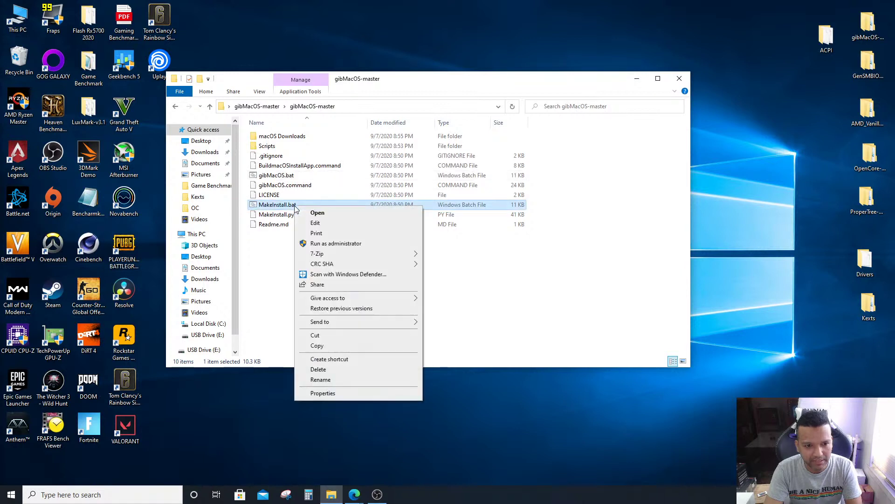
{"action": "left_click", "coordinate": [325, 247]}
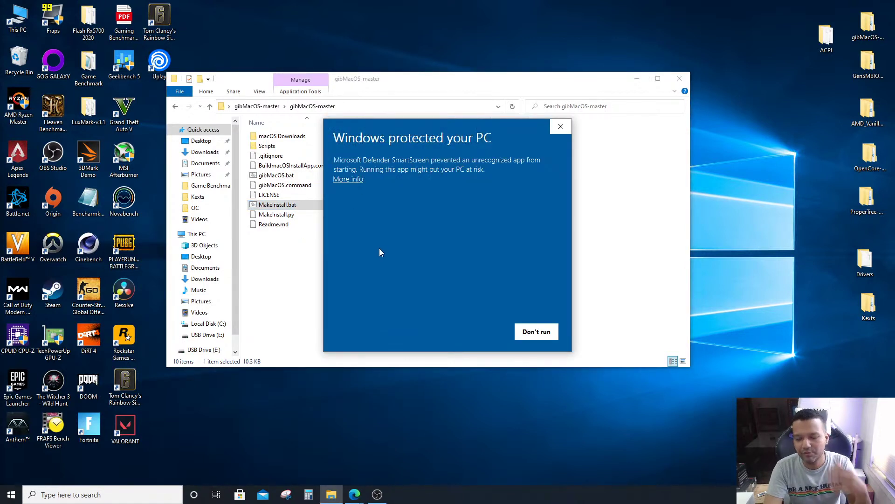
{"action": "left_click", "coordinate": [351, 181]}
{"action": "left_click", "coordinate": [478, 330]}
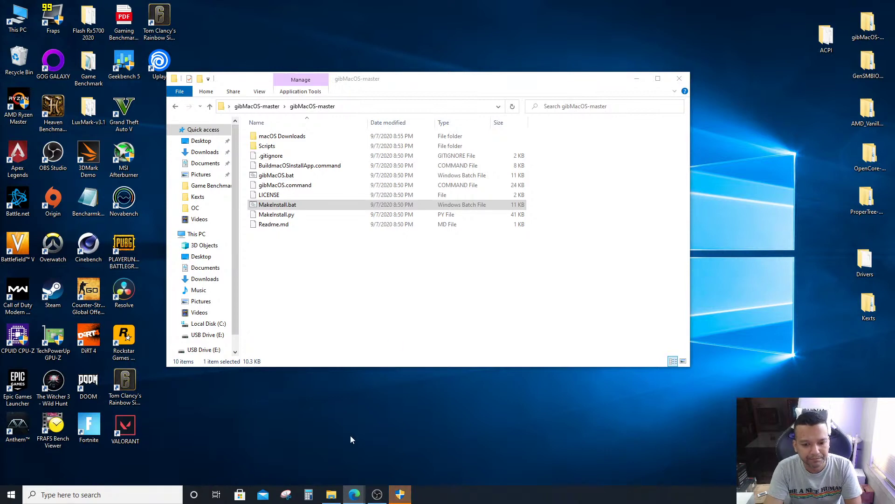
{"action": "left_click", "coordinate": [401, 495]}
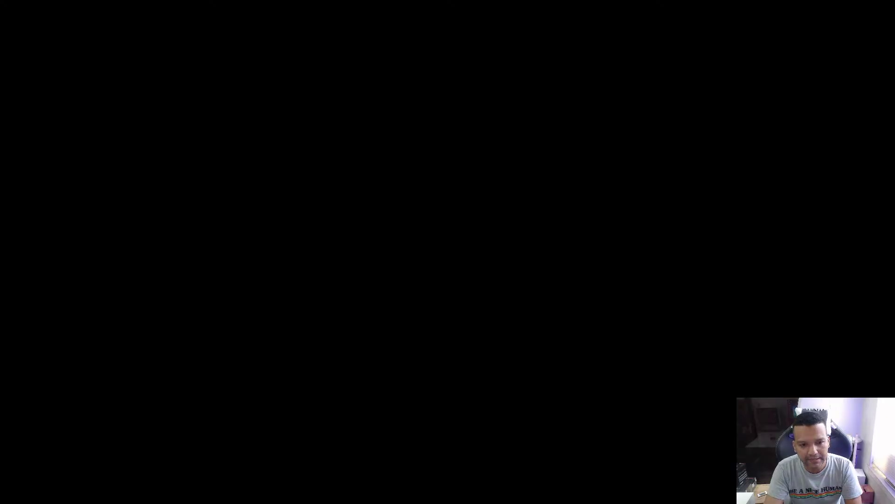
{"action": "left_click", "coordinate": [422, 308]}
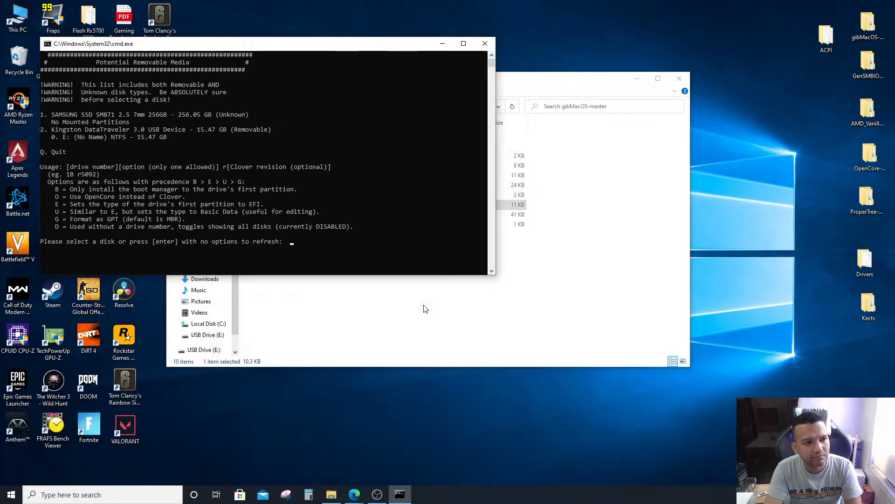
{"action": "left_click_drag", "start_coordinate": [268, 49], "coordinate": [391, 59]}
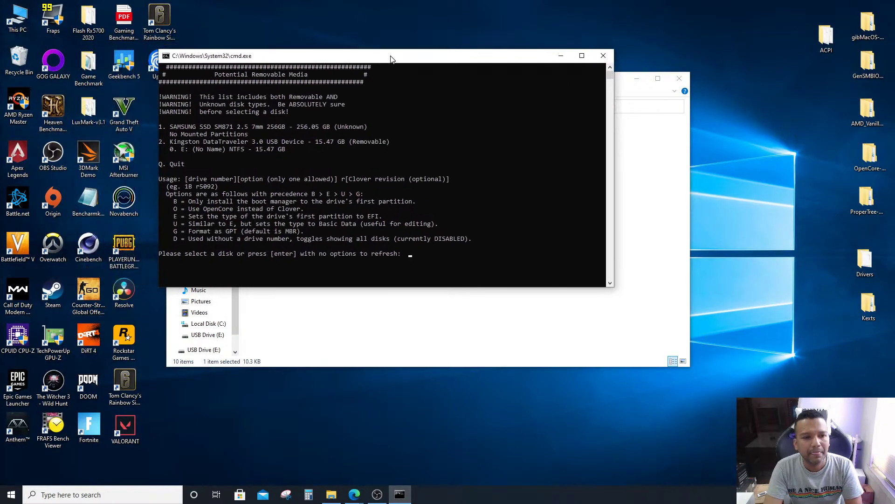
{"action": "left_click_drag", "start_coordinate": [613, 286], "coordinate": [590, 316]}
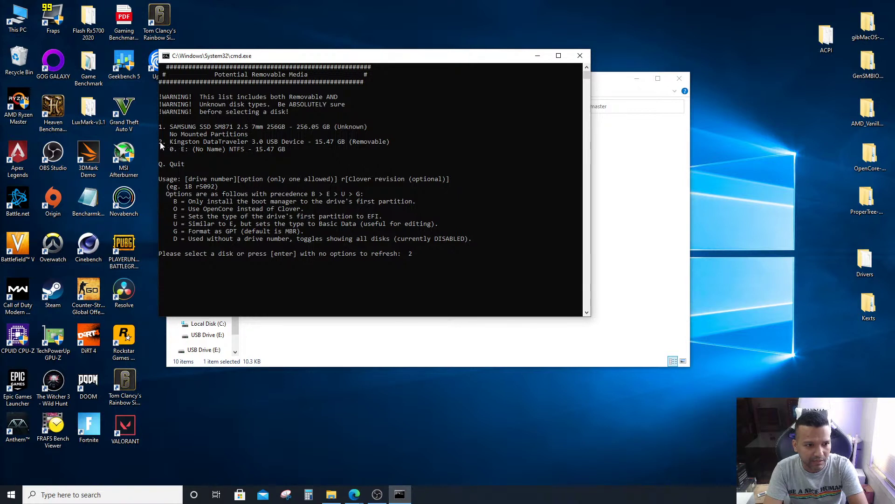
Choose disk 2, the Kingston DataTraveler 3.0 USB Device, with the OpenCore option as 2o, and confirm erasing it with y
{"action": "left_click_drag", "start_coordinate": [160, 143], "coordinate": [279, 148]}
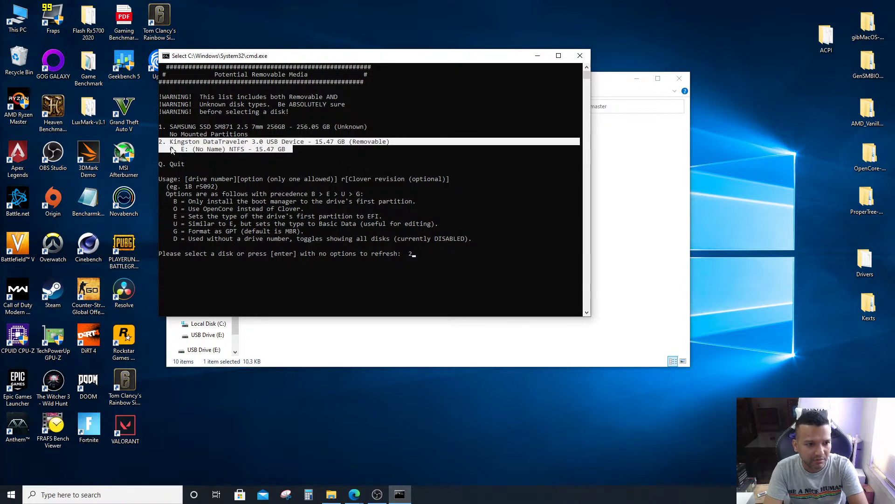
{"action": "left_click", "coordinate": [309, 149]}
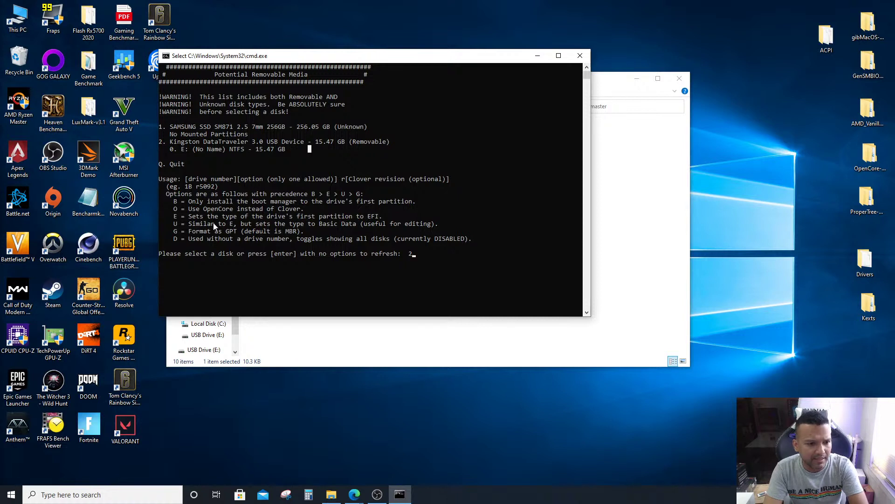
{"action": "left_click_drag", "start_coordinate": [174, 208], "coordinate": [203, 213]}
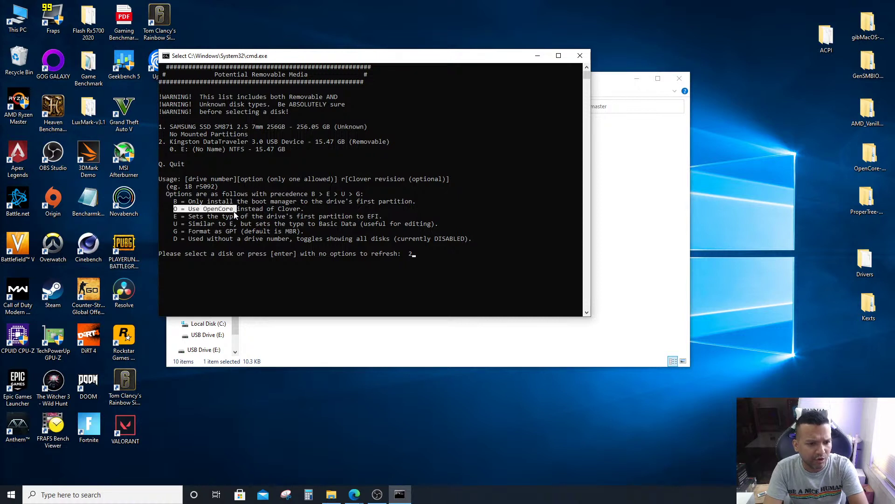
{"action": "left_click", "coordinate": [433, 254]}
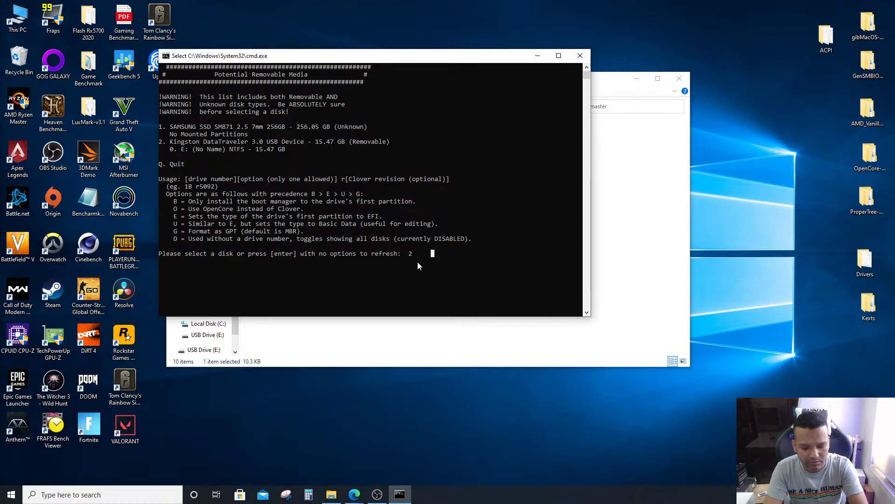
{"action": "type", "text": "o"}
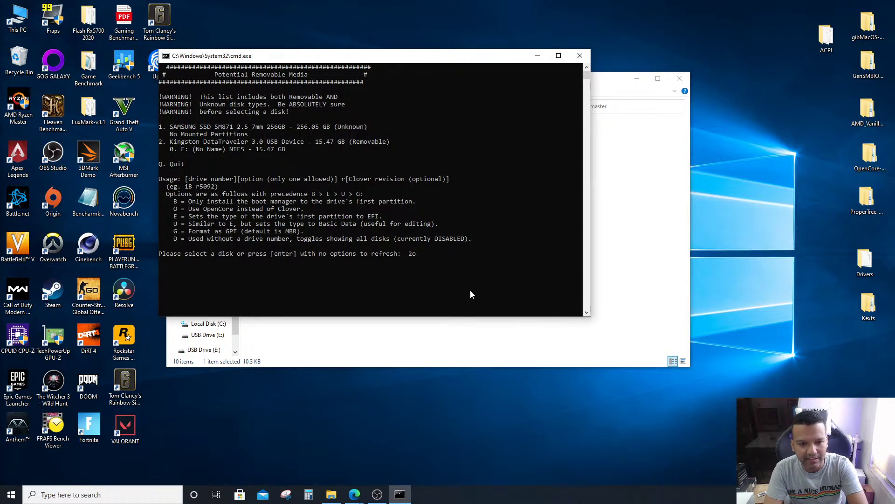
{"action": "key", "text": "Return"}
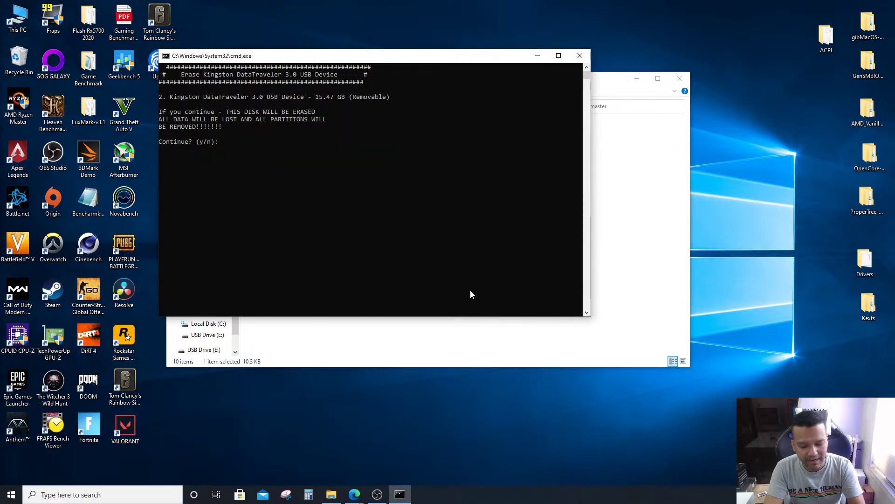
{"action": "type", "text": "y"}
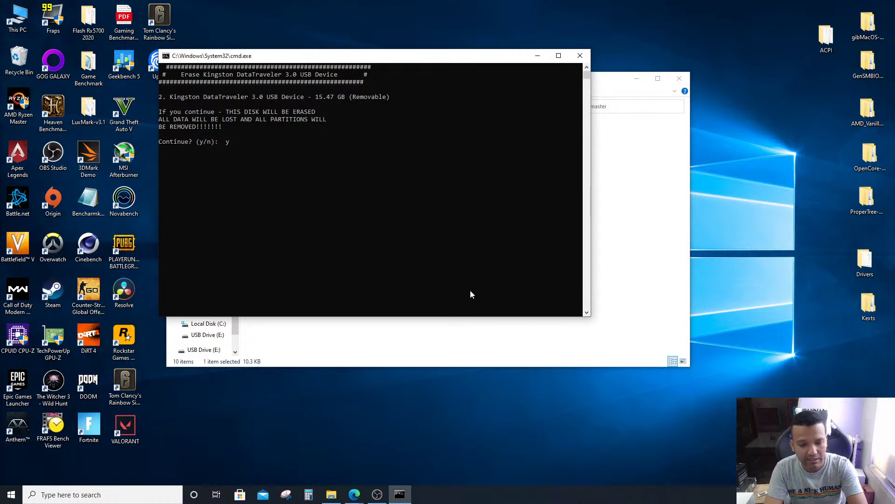
{"action": "key", "text": "Return"}
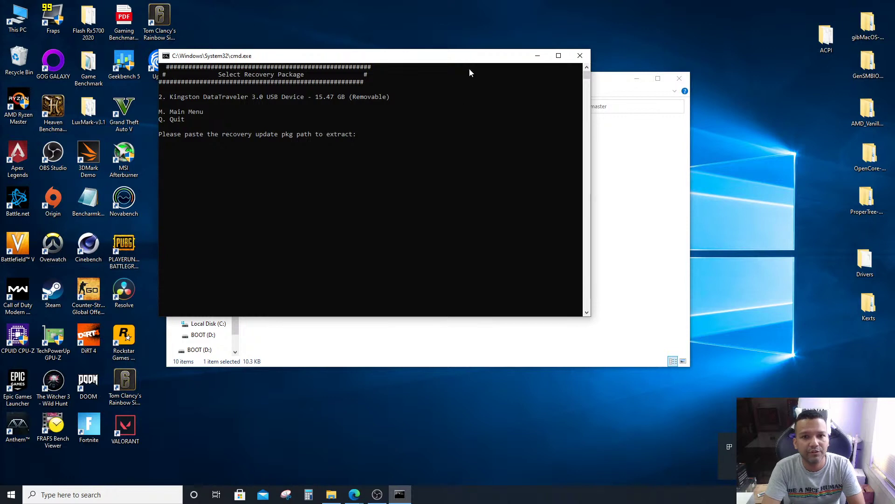
Arrange the console and folder window with the path prompt visible, and open macOS Downloads > publicrelease > 001-36801 - 10.15.6 macOS Catalina
{"action": "left_click_drag", "start_coordinate": [483, 58], "coordinate": [400, 74]}
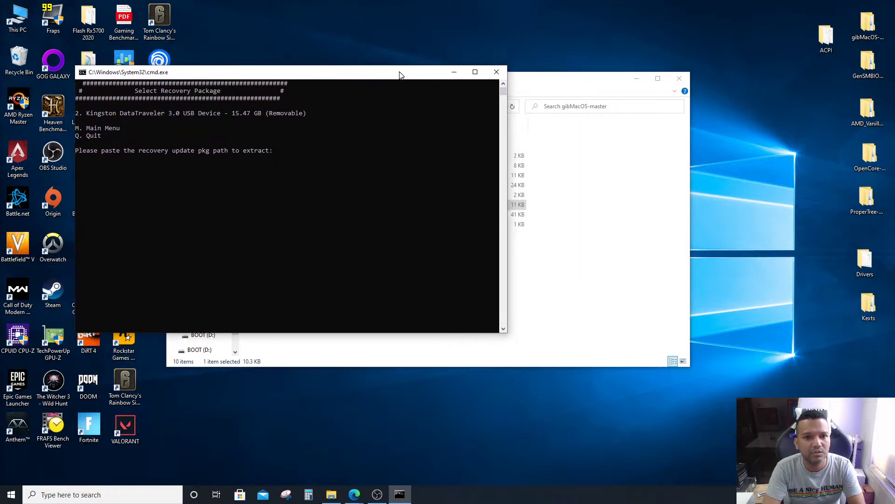
{"action": "left_click_drag", "start_coordinate": [554, 85], "coordinate": [658, 79]}
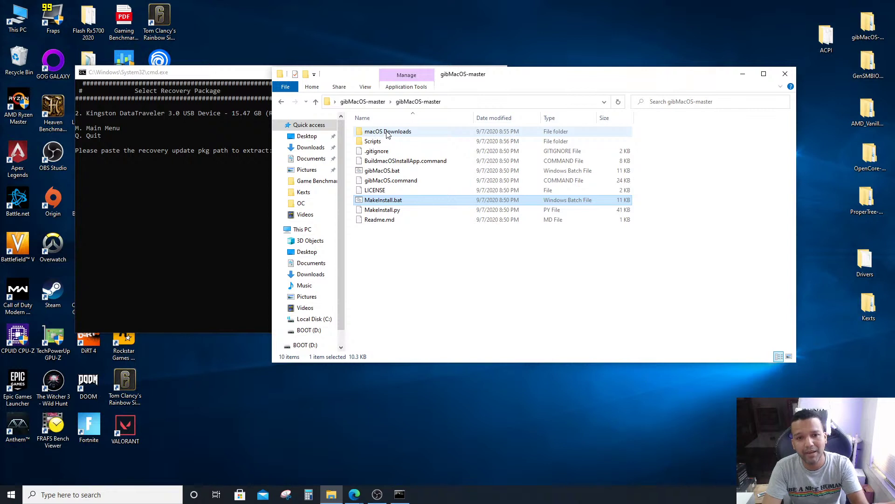
{"action": "double_click", "coordinate": [402, 132]}
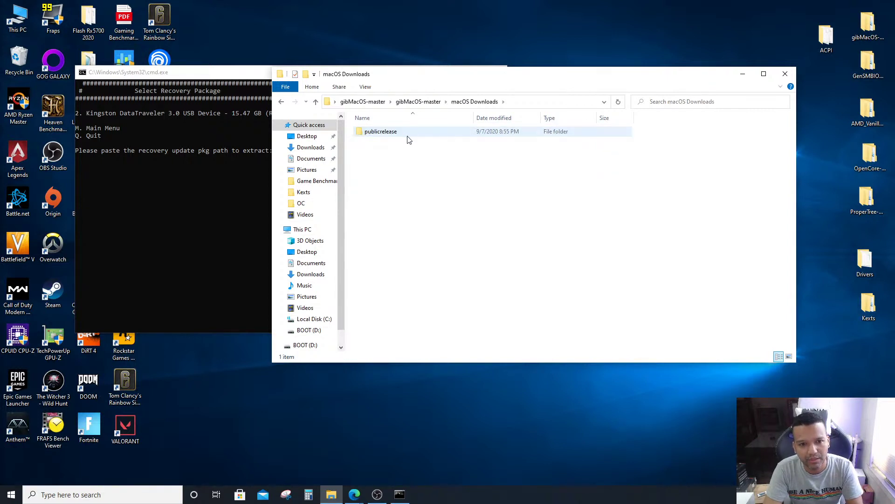
{"action": "double_click", "coordinate": [396, 134]}
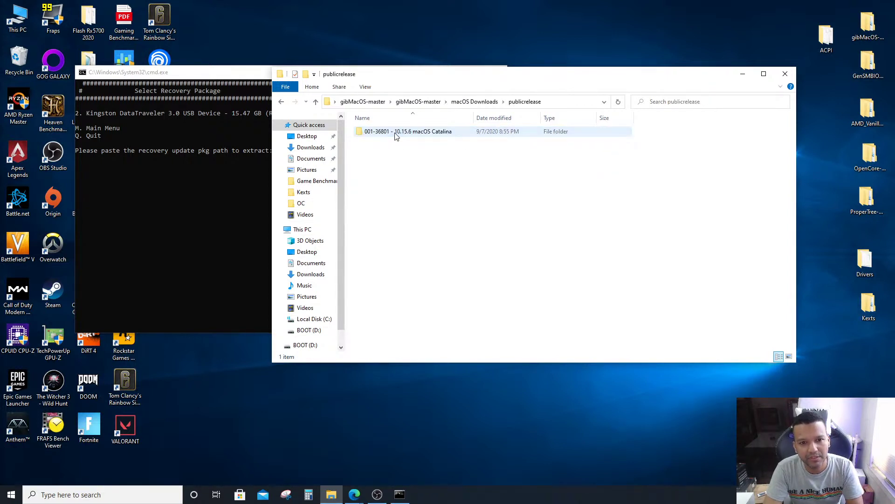
{"action": "double_click", "coordinate": [410, 133]}
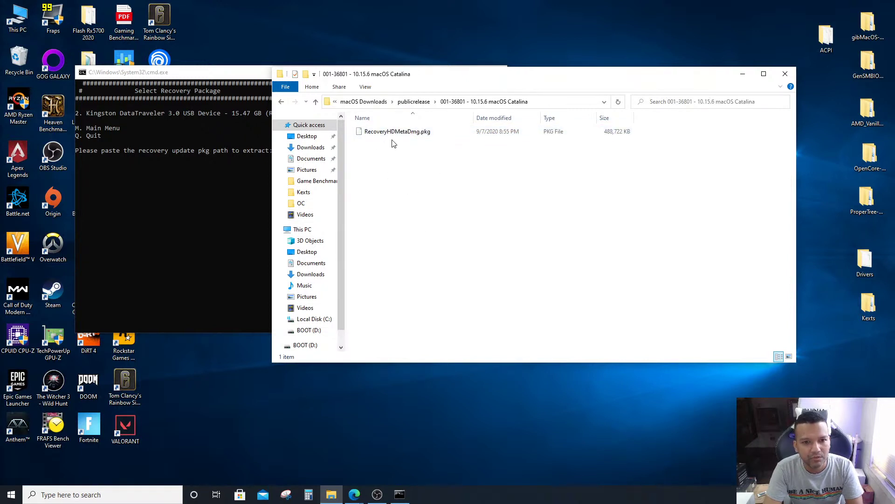
Copy the full path of RecoveryHDMetaDmg.pkg
{"action": "left_click", "coordinate": [394, 134]}
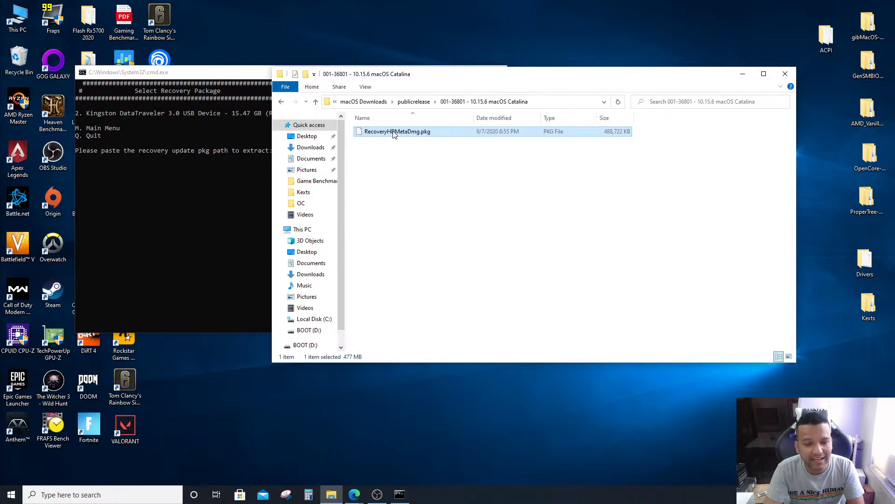
{"action": "right_click", "coordinate": [394, 135]}
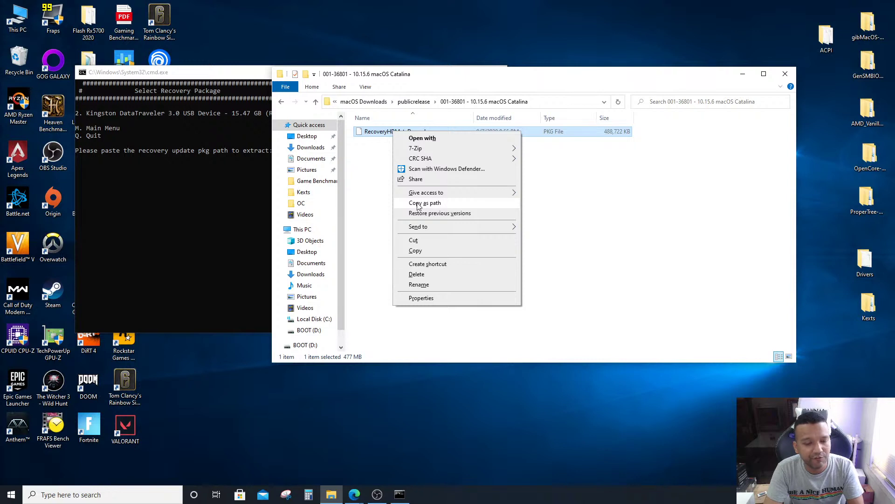
Copy the full path of RecoveryHDMetaDmg.pkg in the 001-36801 - 10.15.6 macOS Catalina folder
{"action": "left_click", "coordinate": [366, 174]}
{"action": "left_click", "coordinate": [312, 88]}
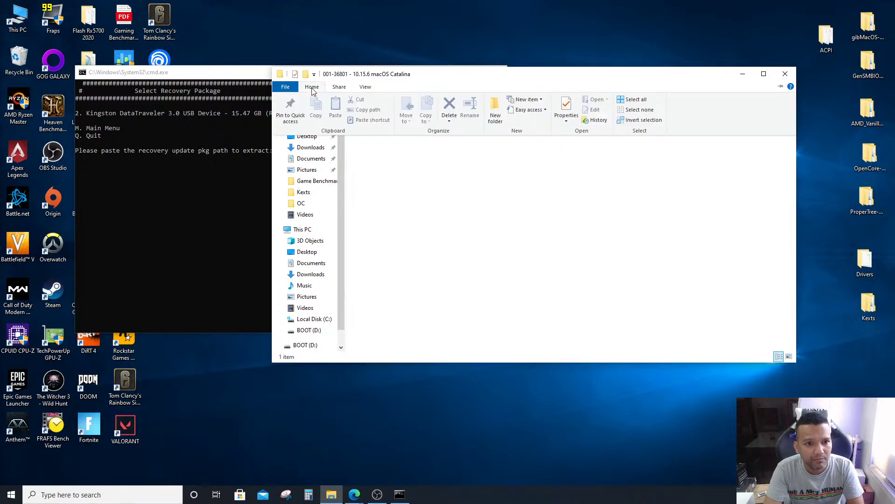
{"action": "left_click", "coordinate": [422, 216]}
{"action": "left_click", "coordinate": [392, 131]}
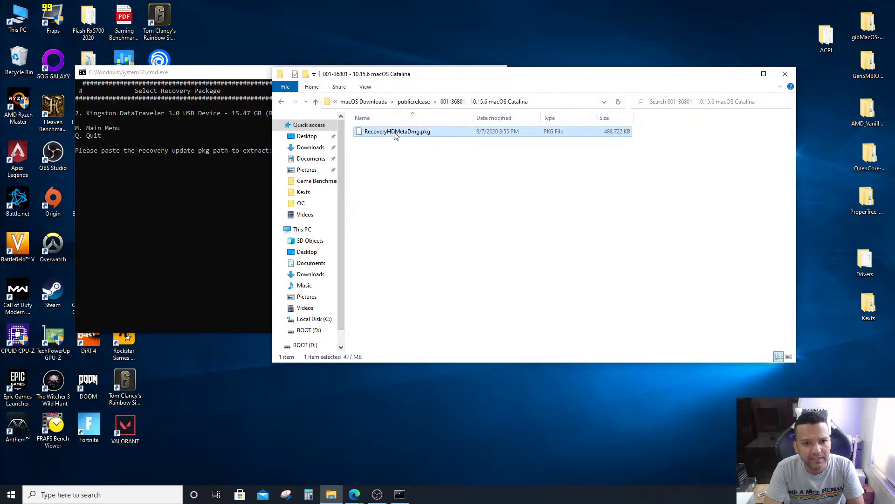
{"action": "left_click", "coordinate": [320, 89]}
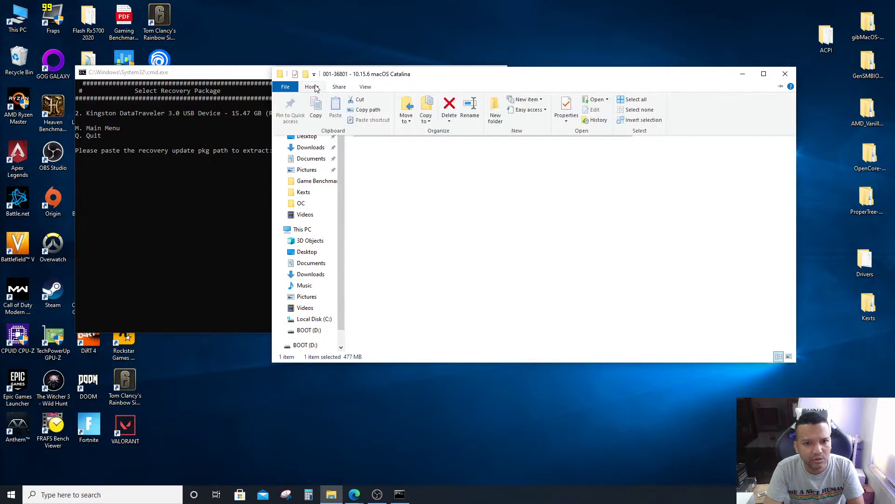
{"action": "left_click", "coordinate": [364, 110]}
{"action": "left_click", "coordinate": [409, 177]}
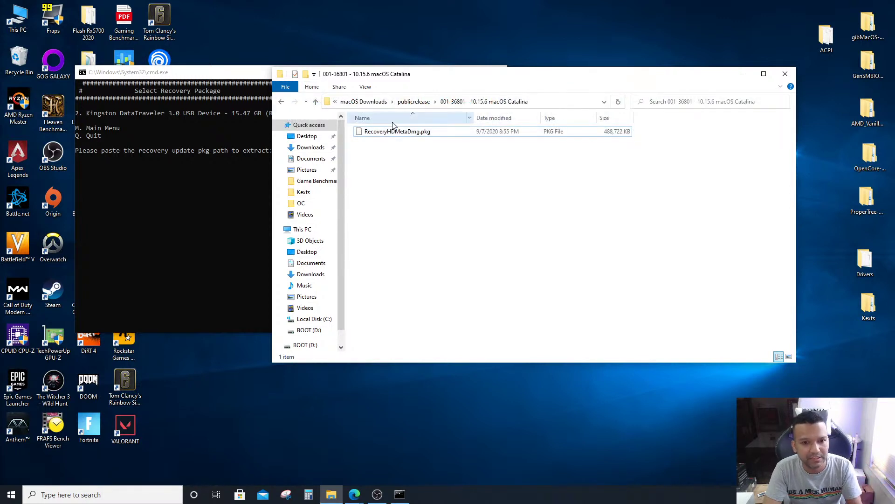
{"action": "left_click", "coordinate": [391, 135]}
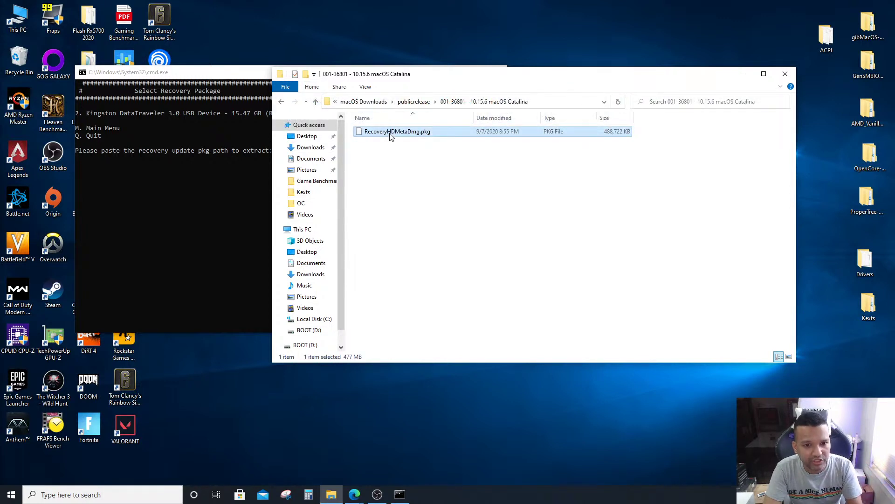
{"action": "right_click", "coordinate": [391, 135]}
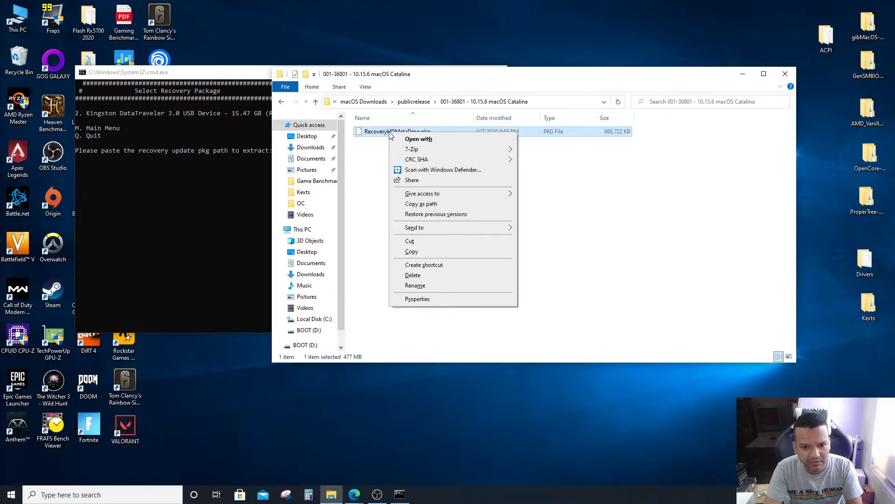
{"action": "left_click", "coordinate": [421, 204]}
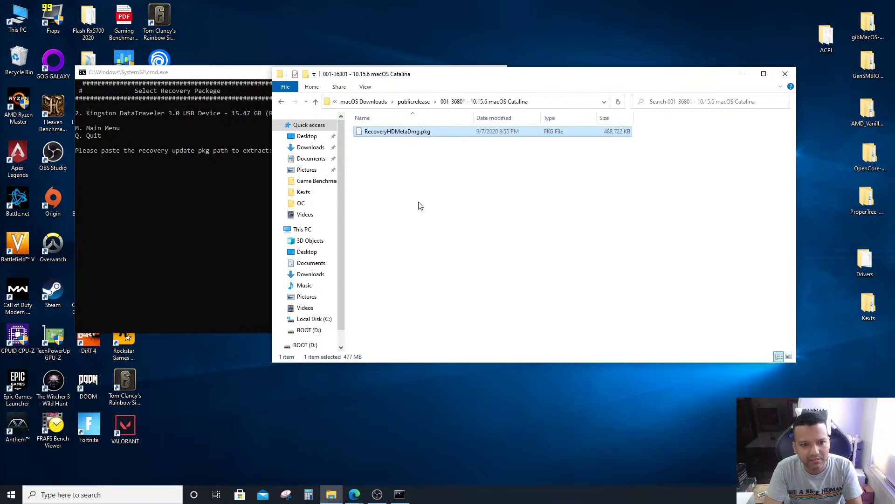
In the command window, paste the RecoveryHDMetaDmg.pkg path as the recovery update package and start the extraction to the USB drive
{"action": "left_click", "coordinate": [233, 195]}
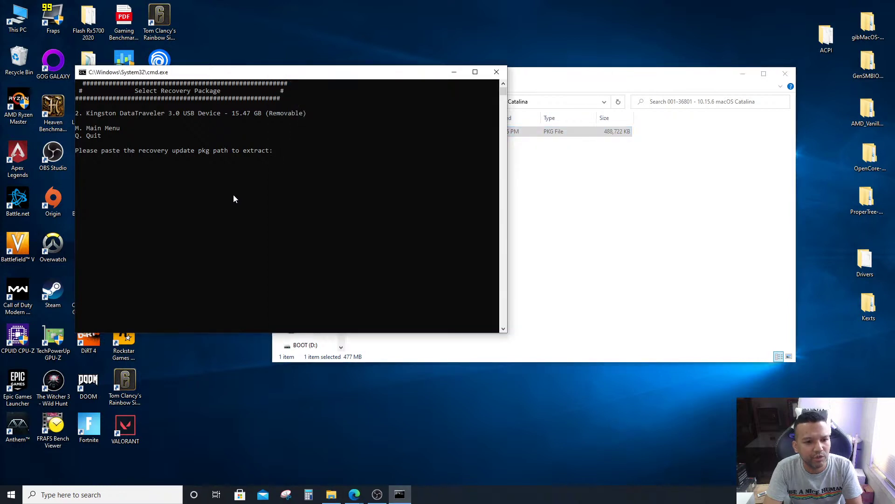
{"action": "right_click", "coordinate": [279, 154]}
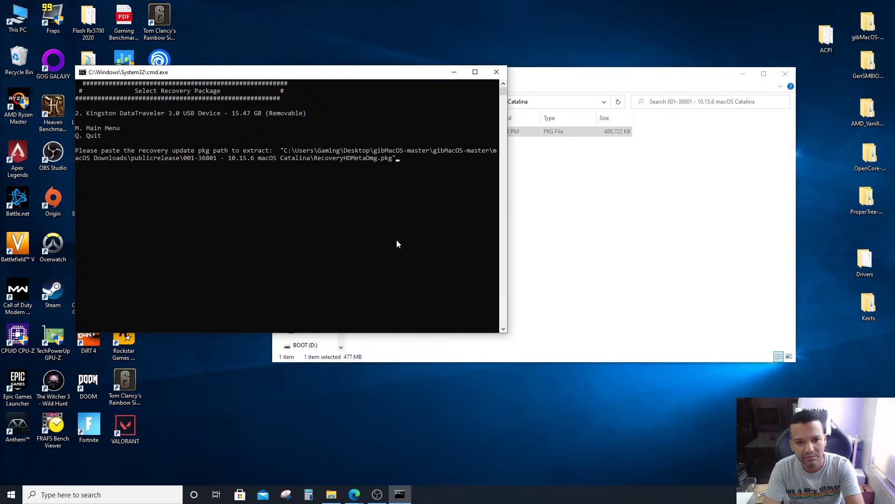
{"action": "key", "text": "Return"}
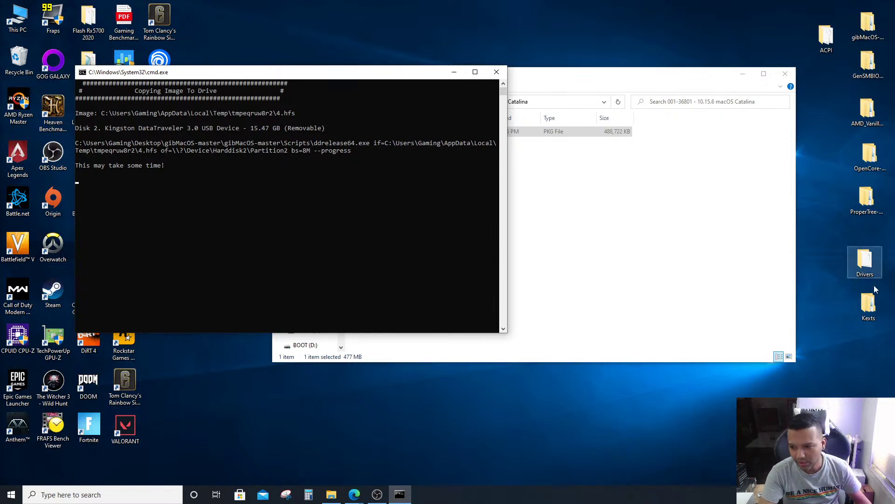
Examine the SSDT-CPUR.aml and SSDT-EC-USBX-DESKTOP.aml files in the desktop's ACPI folder, closing the folder when done
{"action": "double_click", "coordinate": [867, 307]}
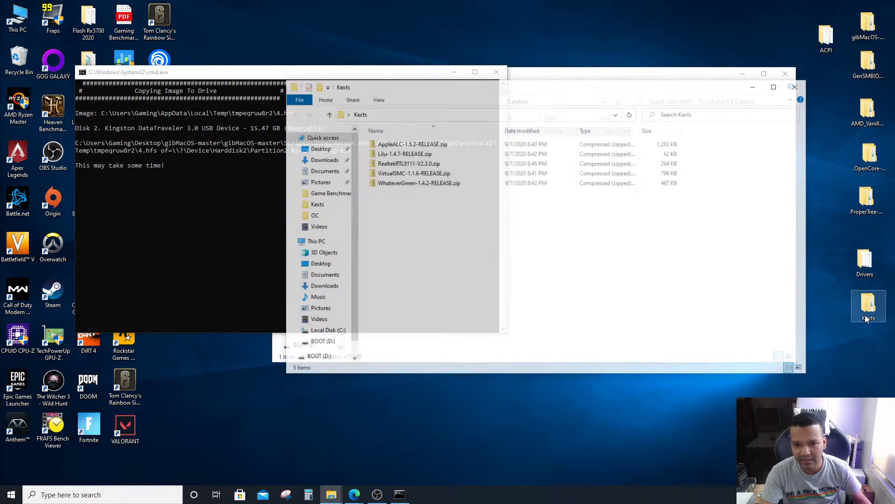
{"action": "left_click", "coordinate": [798, 87]}
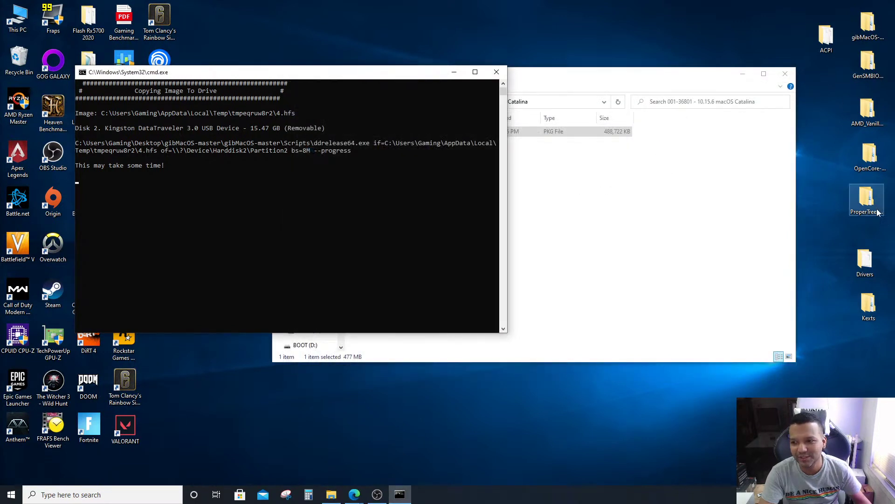
{"action": "double_click", "coordinate": [828, 39]}
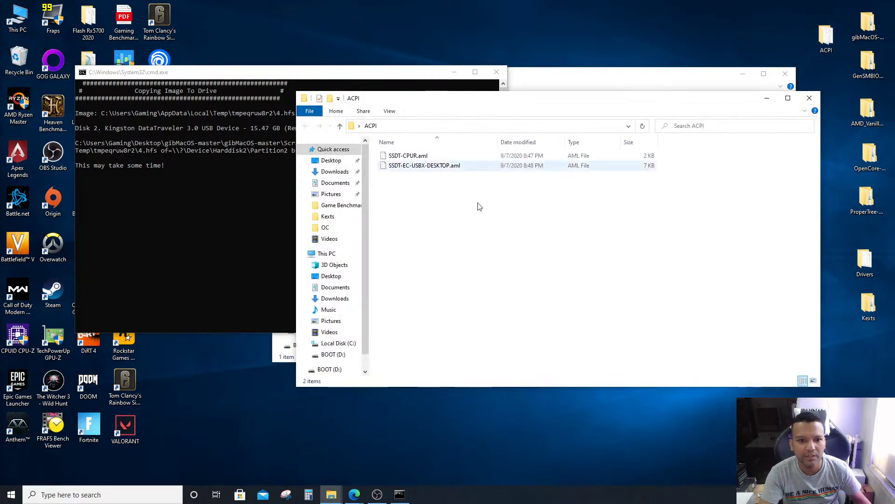
{"action": "left_click", "coordinate": [392, 159]}
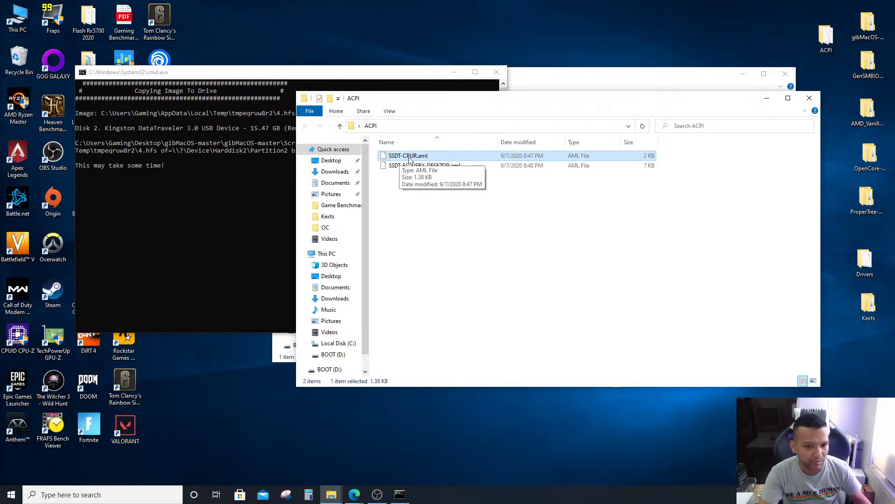
{"action": "left_click", "coordinate": [460, 214]}
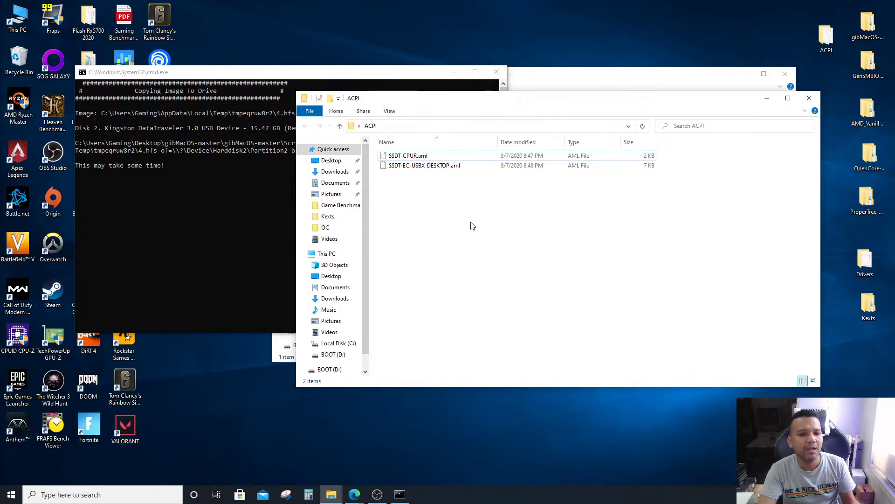
{"action": "left_click", "coordinate": [415, 170]}
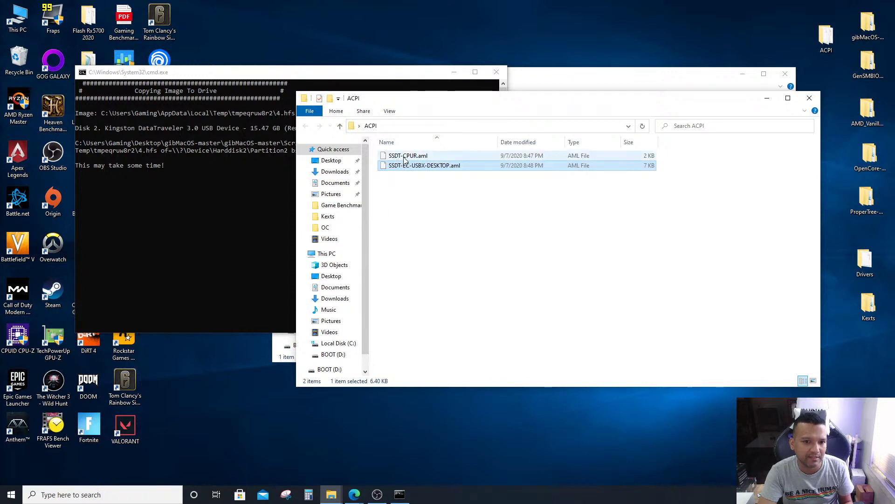
{"action": "left_click", "coordinate": [408, 218]}
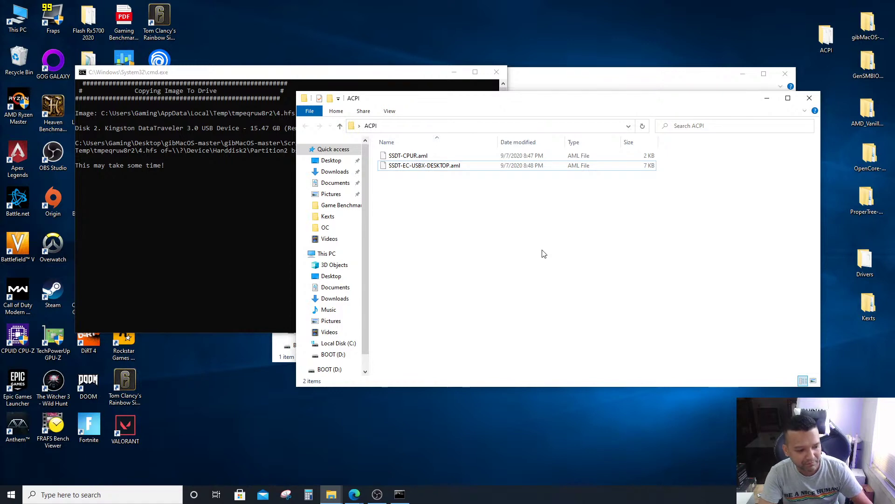
{"action": "left_click", "coordinate": [813, 103]}
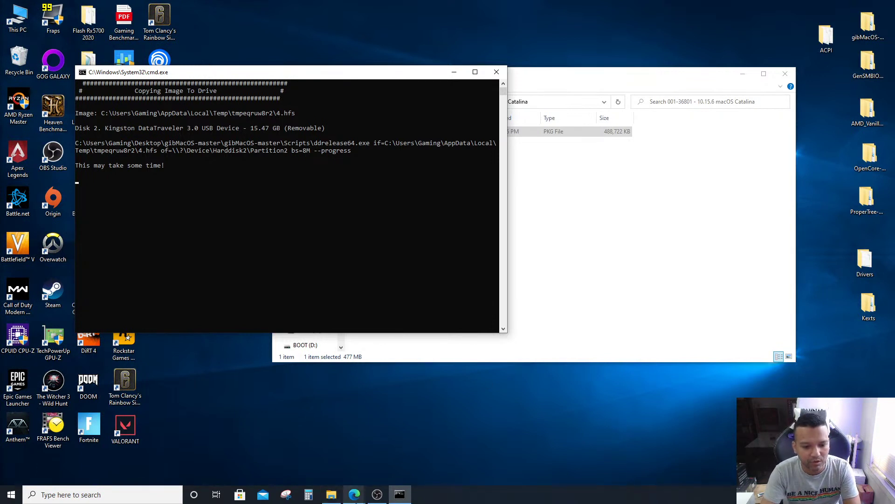
Switch to the Edge window with the OpenCore guides and close the Pre-Built SSDTs and Gathering files pages
{"action": "left_click", "coordinate": [354, 495]}
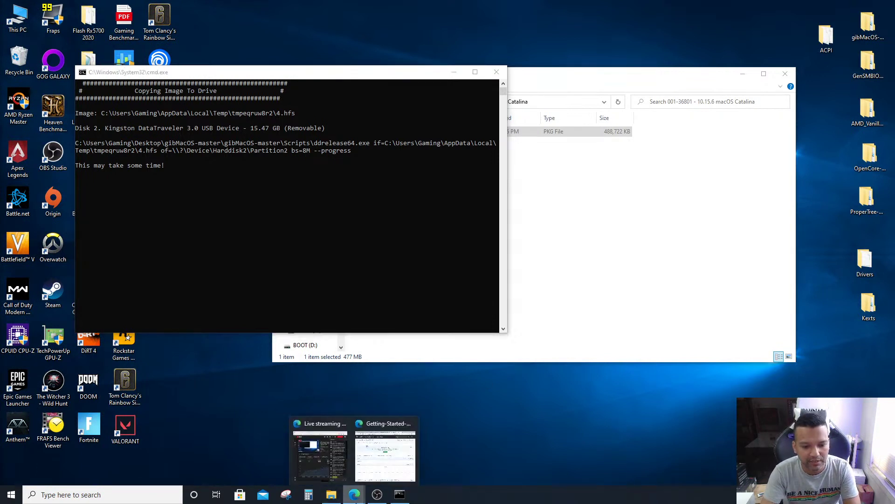
{"action": "left_click", "coordinate": [396, 461]}
{"action": "left_click", "coordinate": [614, 13]}
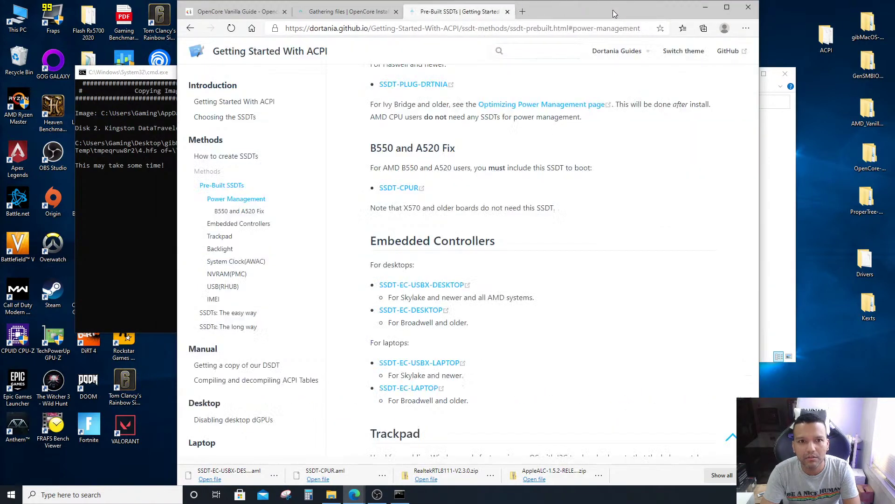
{"action": "left_click", "coordinate": [507, 12]}
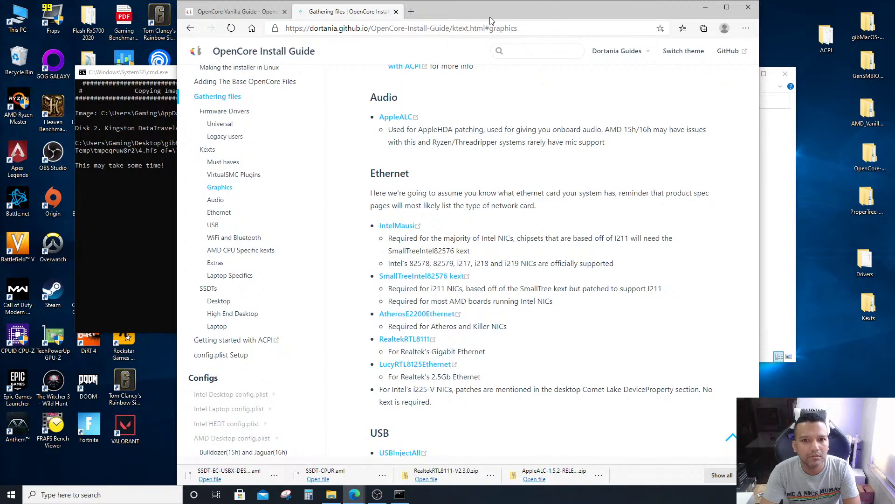
{"action": "left_click", "coordinate": [396, 12]}
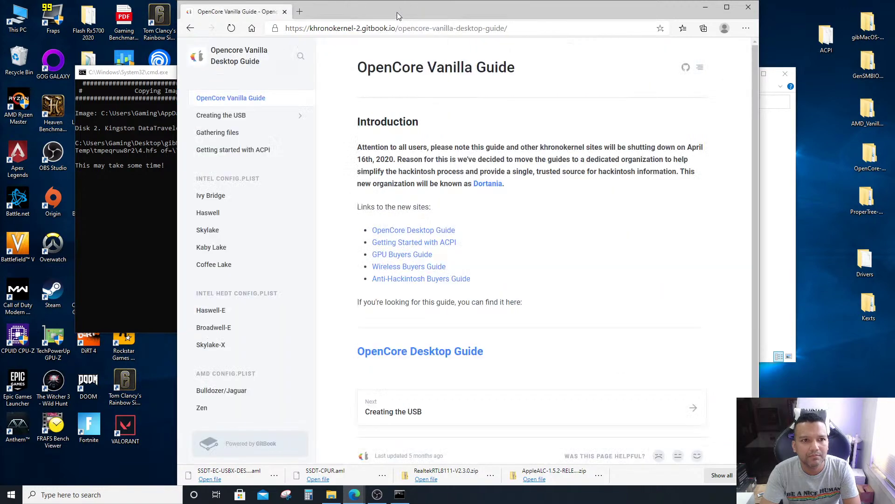
Search Google for "newegg" in a new browser tab and open the Newegg website
{"action": "left_click", "coordinate": [300, 12]}
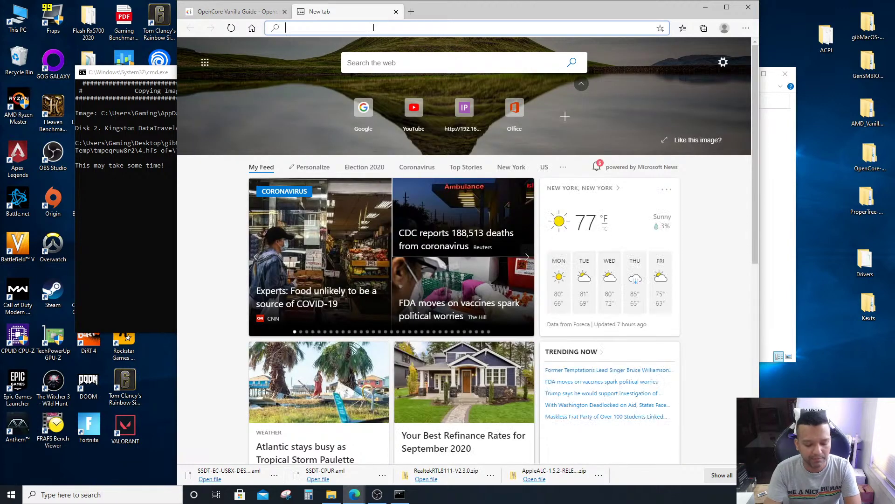
{"action": "type", "text": "g"}
{"action": "key", "text": "Return"}
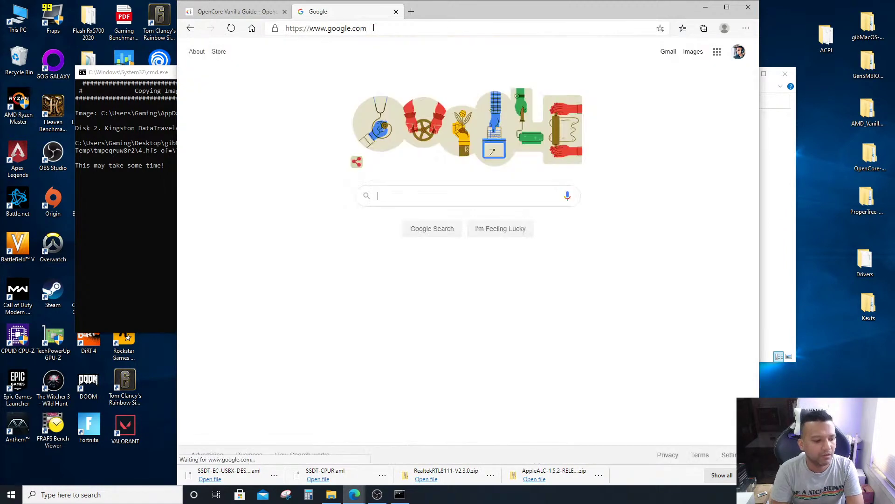
{"action": "left_click", "coordinate": [421, 196]}
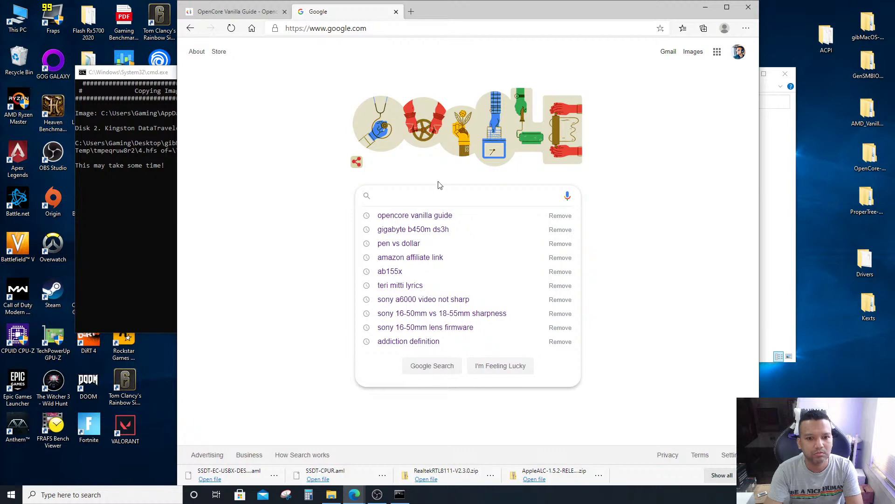
{"action": "type", "text": "new"}
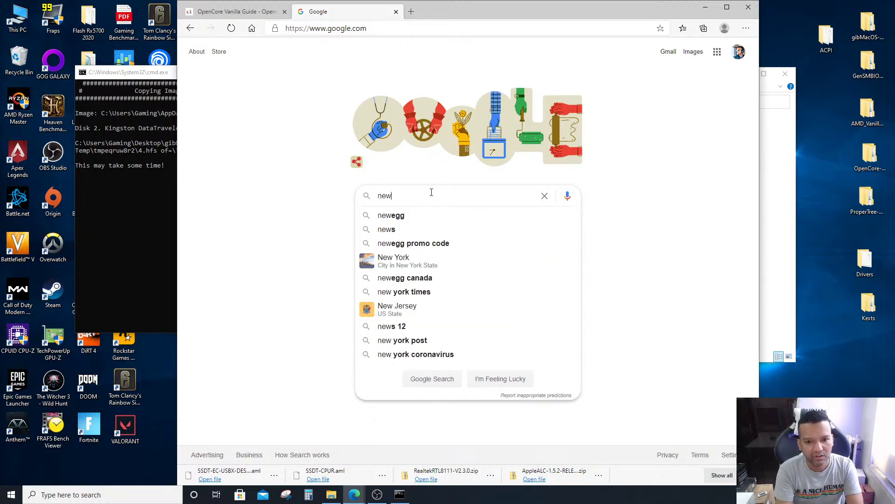
{"action": "type", "text": "egg"}
{"action": "key", "text": "Return"}
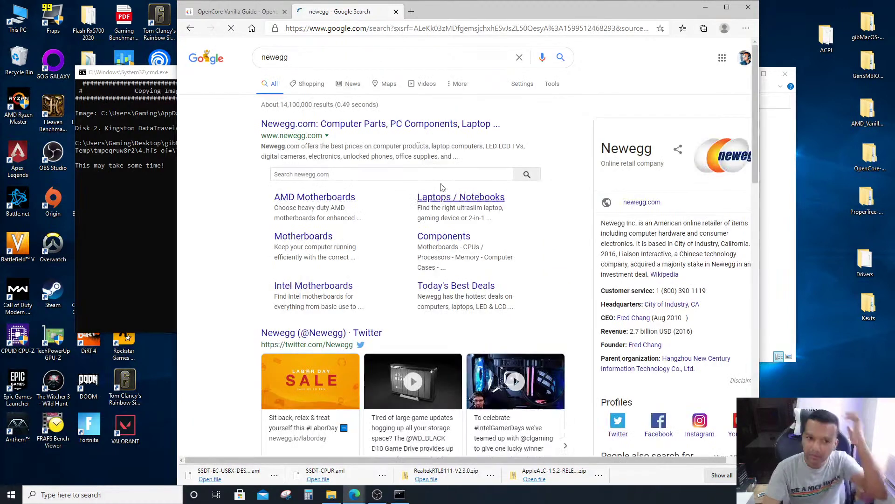
{"action": "left_click", "coordinate": [408, 124]}
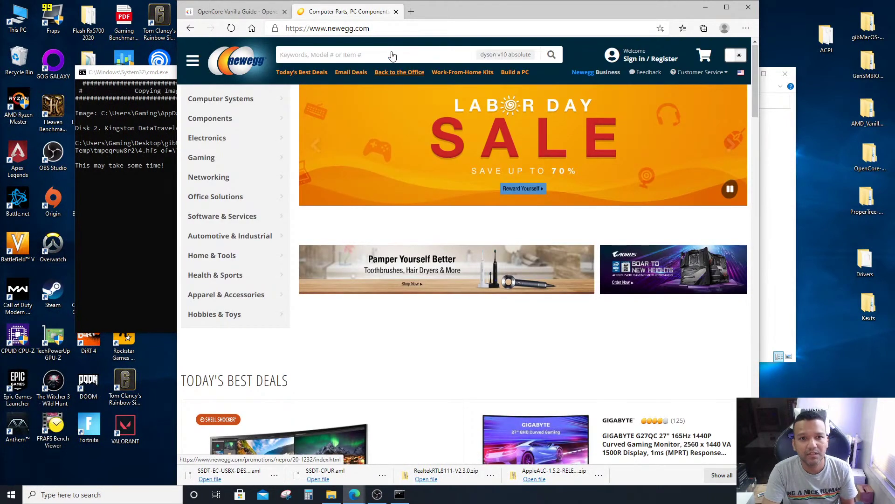
Search Newegg for "b550 motherboard"
{"action": "type", "text": "b"}
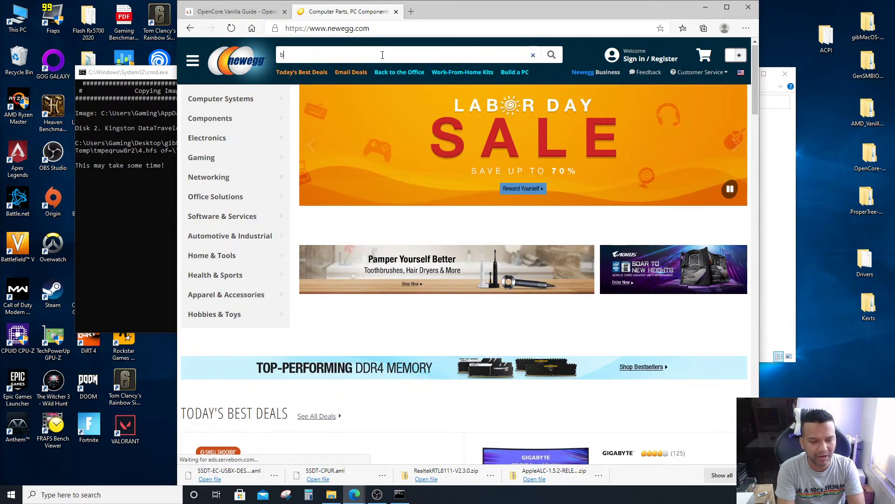
{"action": "type", "text": "550"}
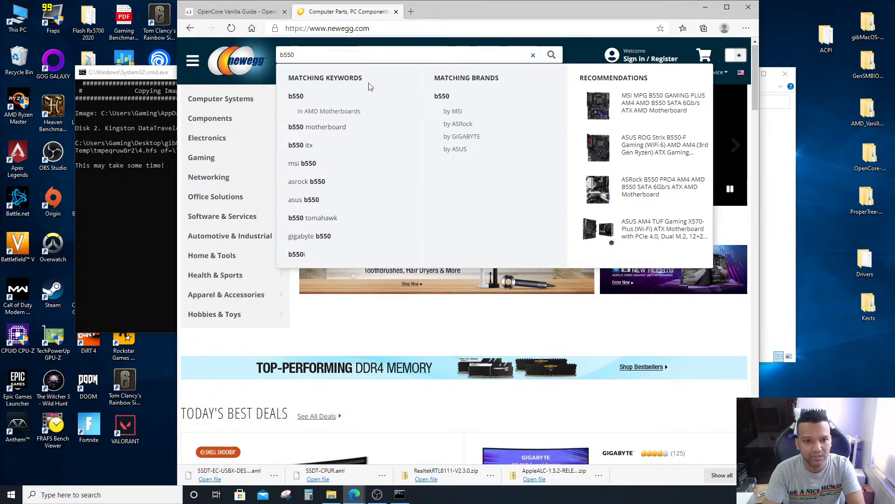
{"action": "left_click", "coordinate": [343, 130]}
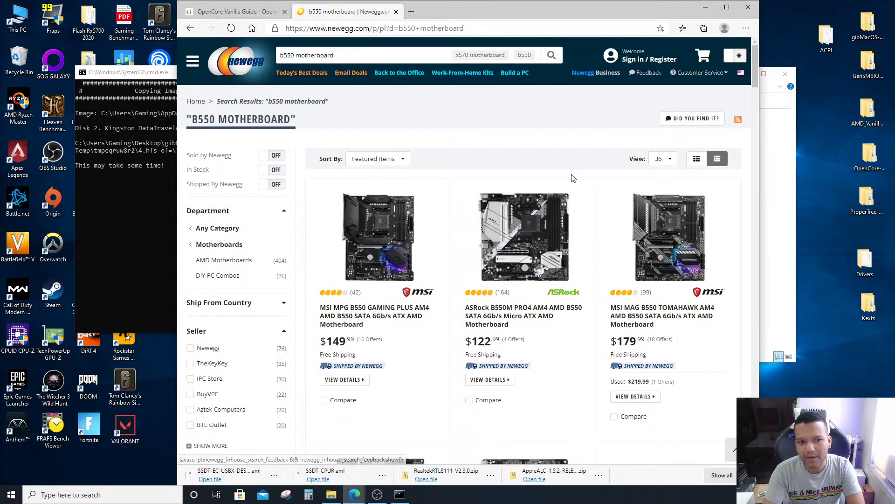
Sort the motherboard results by lowest price and open the ASRock B550M-HDV product page
{"action": "left_click", "coordinate": [398, 160]}
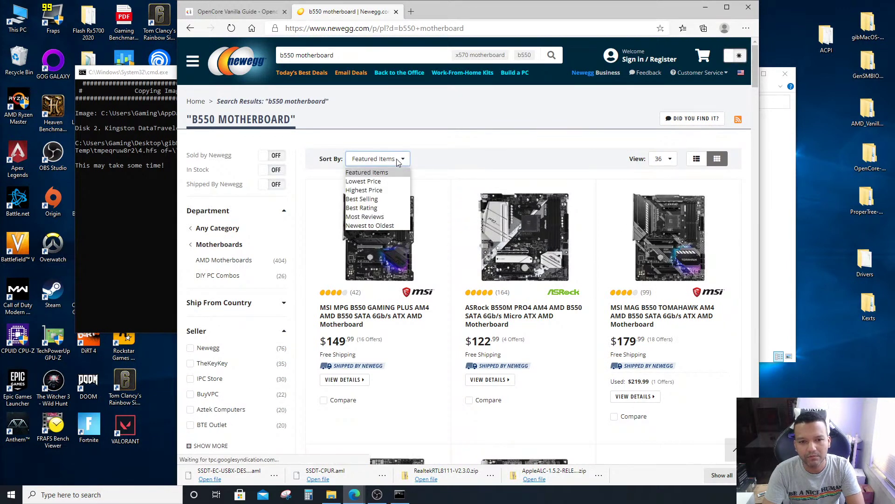
{"action": "left_click", "coordinate": [376, 182]}
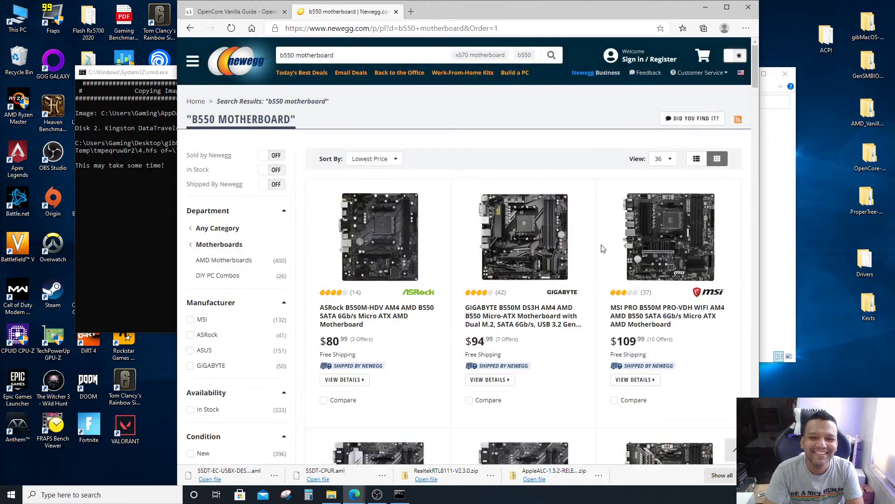
{"action": "scroll", "coordinate": [601, 248], "scroll_direction": "down", "scroll_amount": 2}
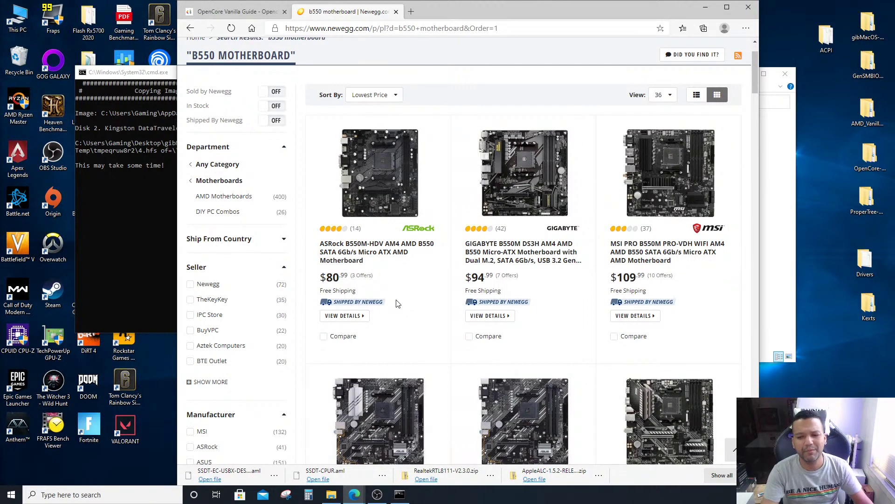
{"action": "left_click", "coordinate": [375, 252]}
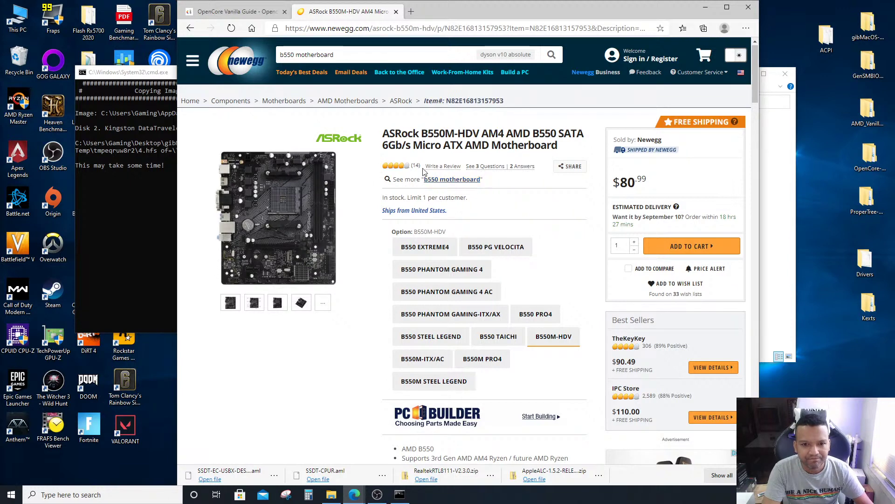
Open the ASRock B550M-HDV image gallery and view the box contents and labelled rear port photos
{"action": "left_click", "coordinate": [304, 305]}
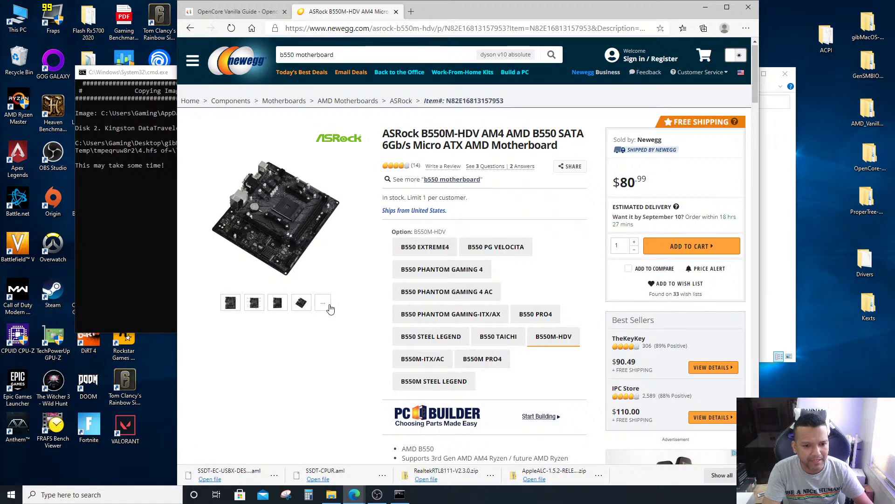
{"action": "left_click", "coordinate": [325, 305]}
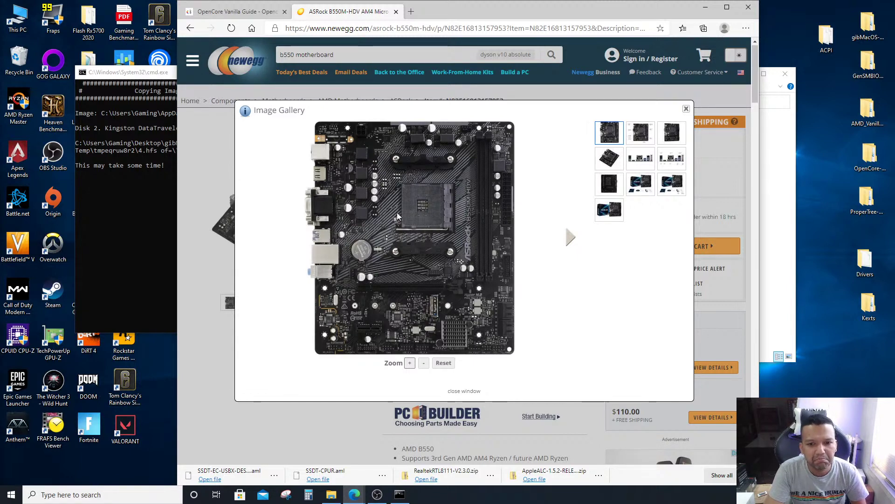
{"action": "left_click", "coordinate": [645, 187]}
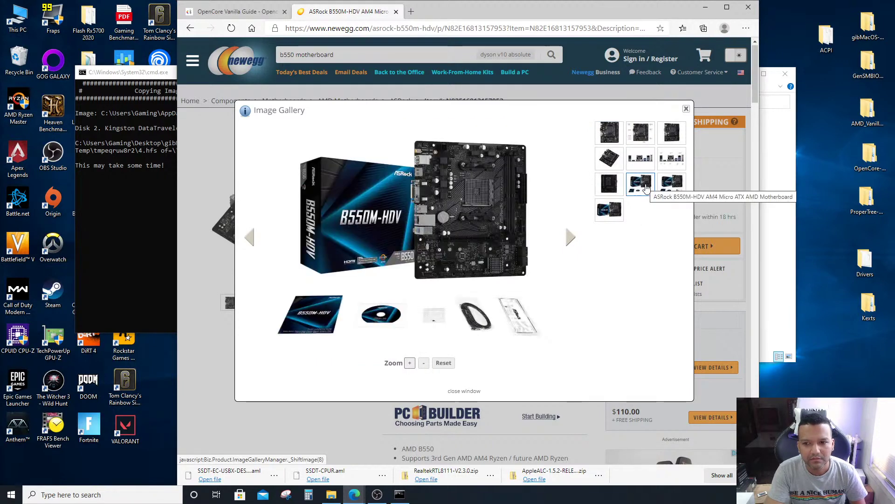
{"action": "left_click", "coordinate": [672, 160]}
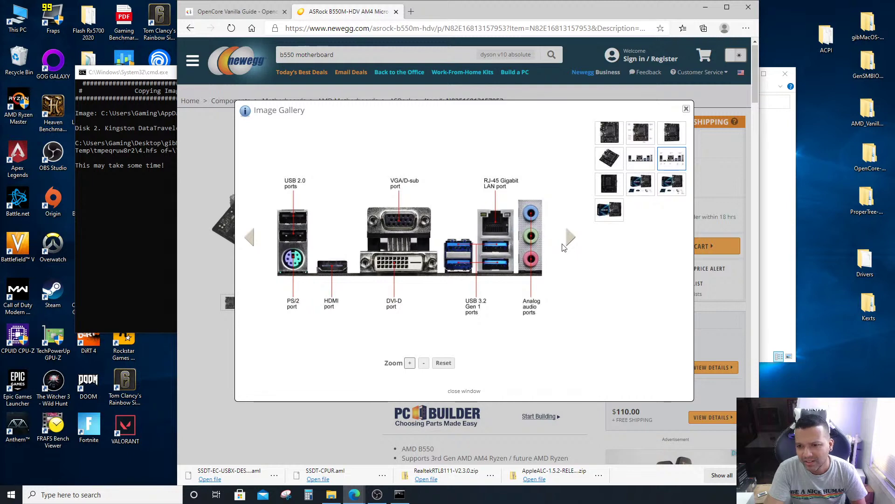
Zoom in on the gallery's front-view board photo and examine the CPU socket, memory slots, M.2 slot, PCIe slots and lower-edge headers
{"action": "left_click", "coordinate": [614, 138]}
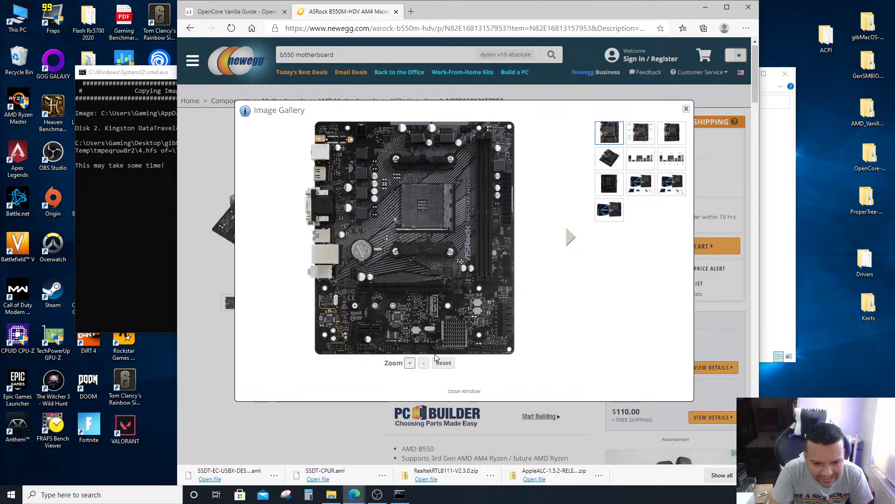
{"action": "left_click", "coordinate": [410, 363]}
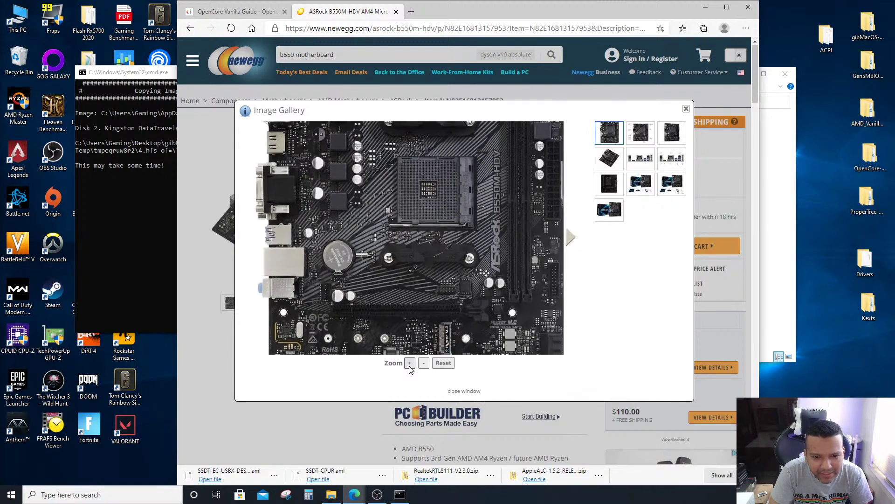
{"action": "left_click", "coordinate": [410, 362]}
{"action": "left_click_drag", "start_coordinate": [476, 171], "coordinate": [538, 118]}
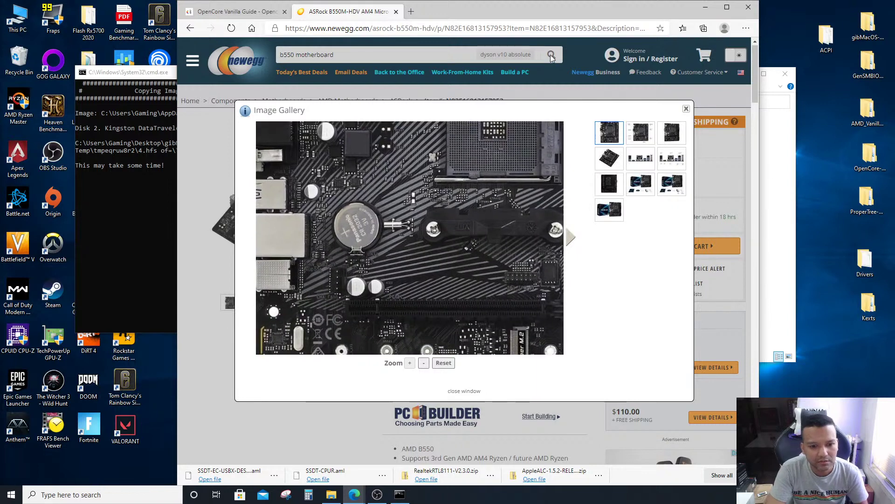
{"action": "left_click_drag", "start_coordinate": [461, 283], "coordinate": [296, 317]}
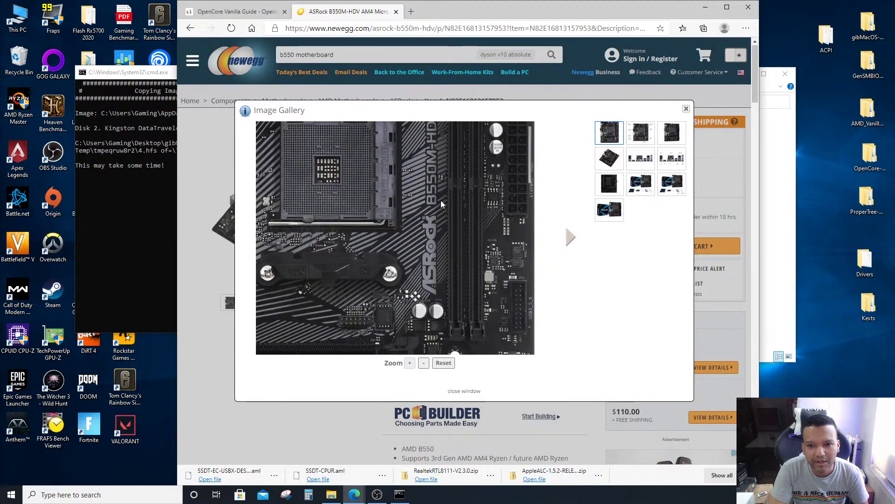
{"action": "left_click_drag", "start_coordinate": [443, 171], "coordinate": [567, 127]}
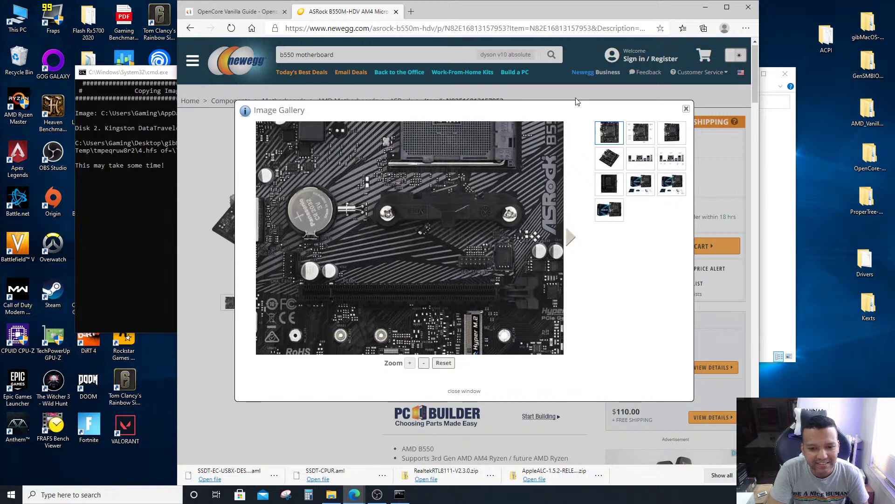
{"action": "left_click_drag", "start_coordinate": [460, 248], "coordinate": [514, 116]}
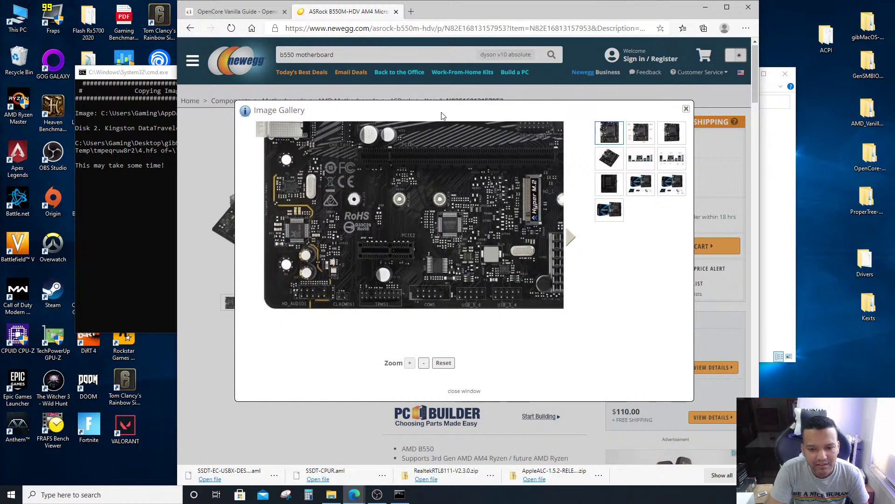
{"action": "left_click_drag", "start_coordinate": [451, 262], "coordinate": [425, 297]}
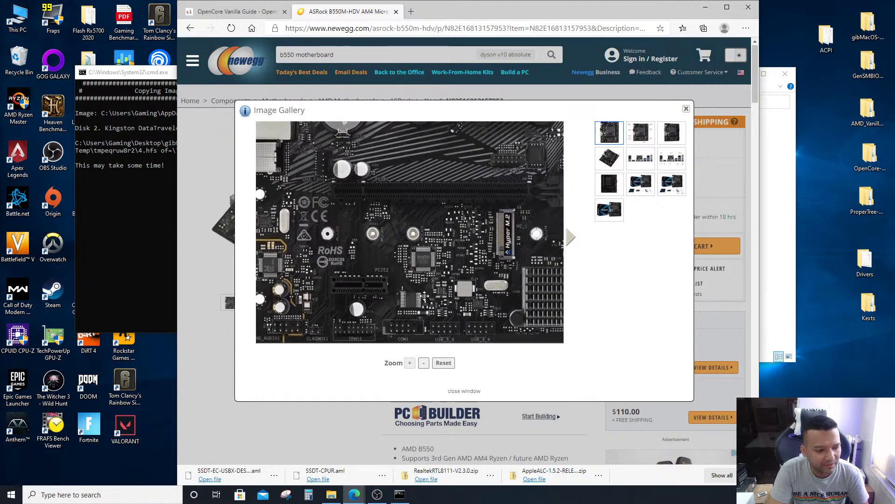
{"action": "left_click", "coordinate": [423, 363]}
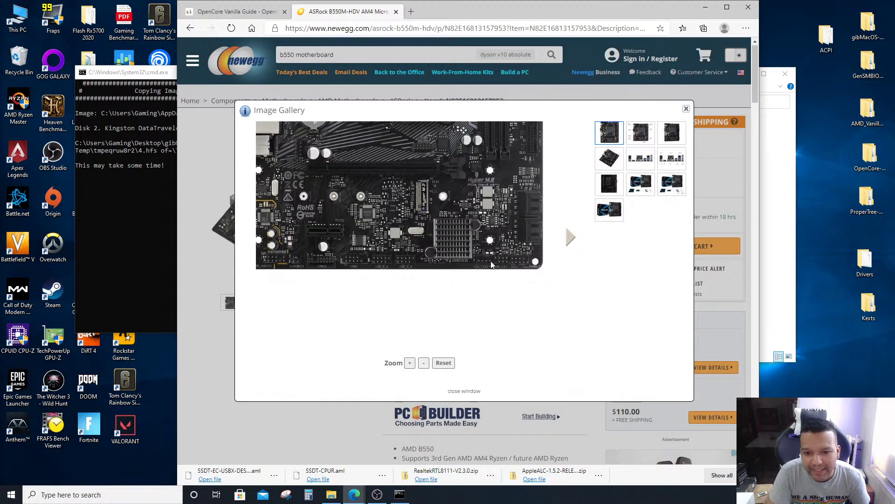
{"action": "left_click", "coordinate": [410, 363]}
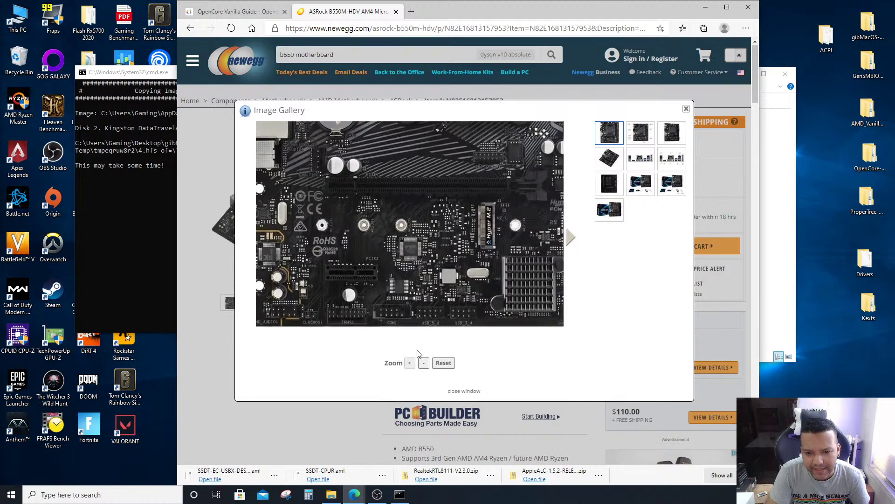
{"action": "left_click_drag", "start_coordinate": [527, 319], "coordinate": [368, 309]}
{"action": "left_click_drag", "start_coordinate": [451, 167], "coordinate": [471, 296]}
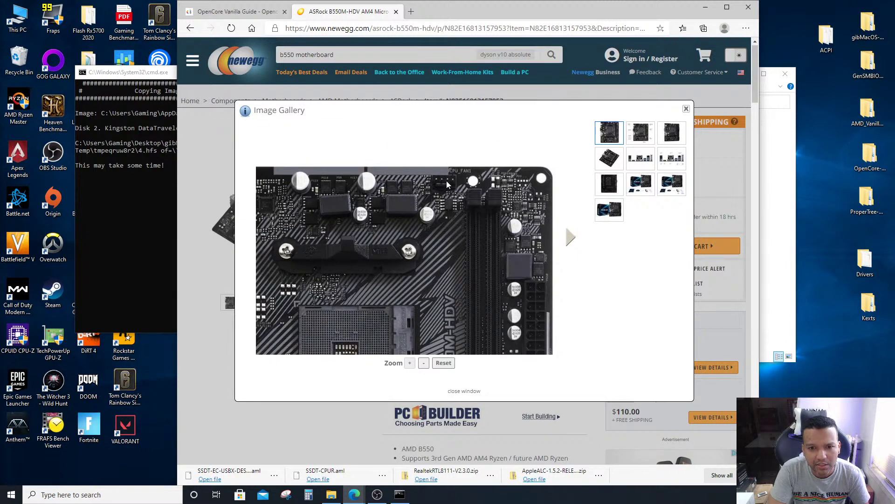
{"action": "scroll", "coordinate": [471, 289], "scroll_direction": "down", "scroll_amount": 5}
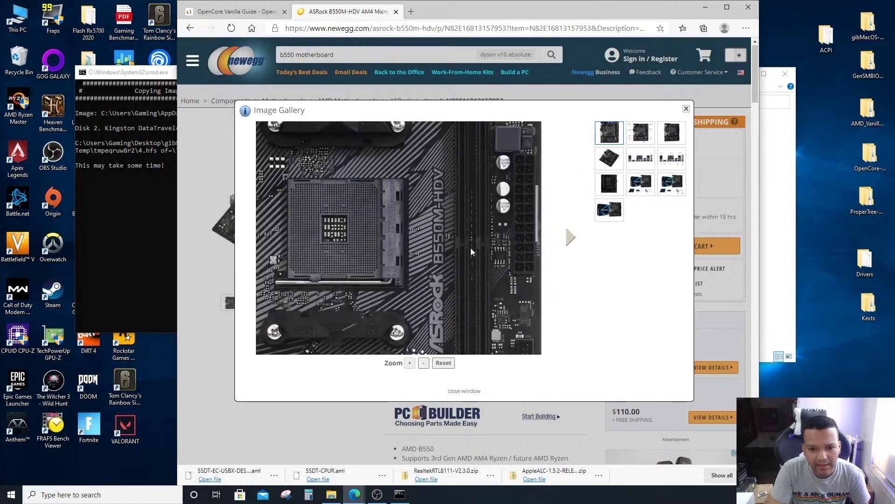
{"action": "scroll", "coordinate": [483, 290], "scroll_direction": "down", "scroll_amount": 2}
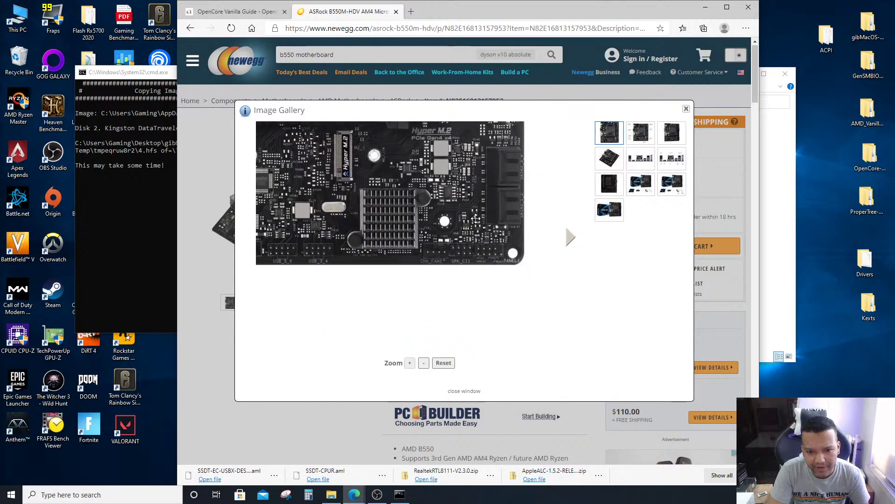
{"action": "left_click_drag", "start_coordinate": [448, 187], "coordinate": [497, 296]}
{"action": "left_click_drag", "start_coordinate": [440, 243], "coordinate": [491, 260]}
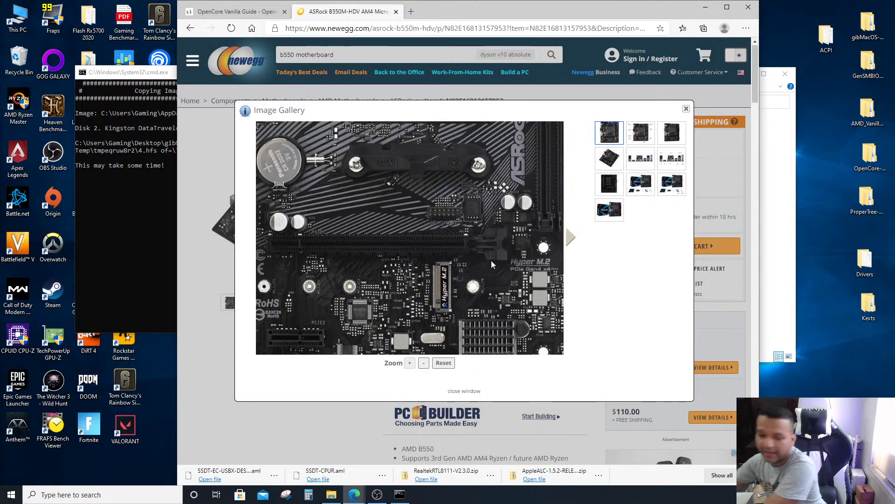
Check the image copy progress in the command window and view the SSDT files in the desktop ACPI folder
{"action": "left_click", "coordinate": [146, 74]}
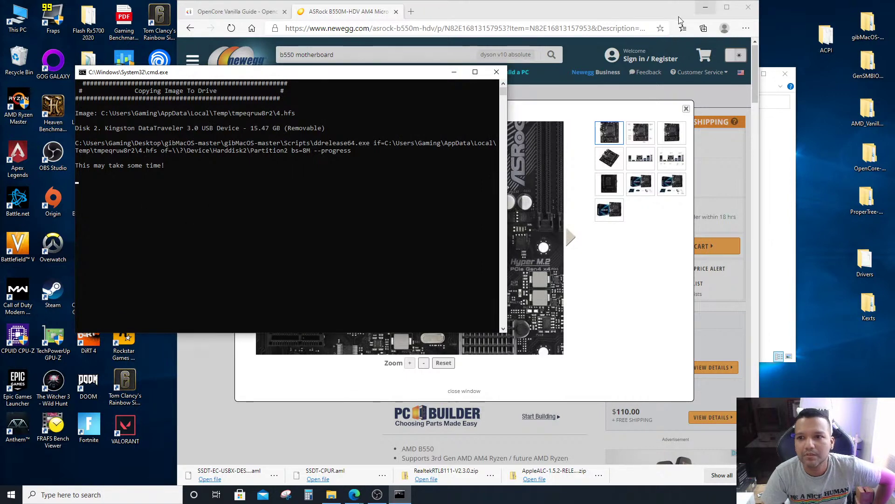
{"action": "left_click", "coordinate": [640, 13]}
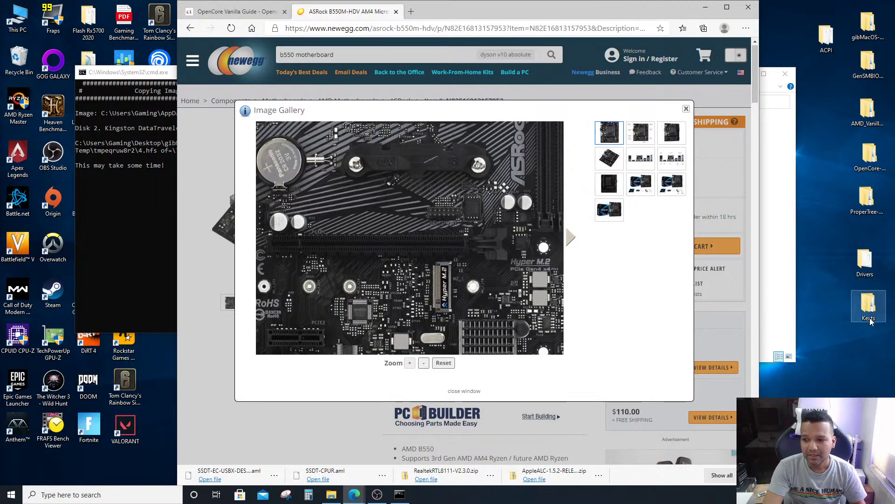
{"action": "double_click", "coordinate": [826, 41]}
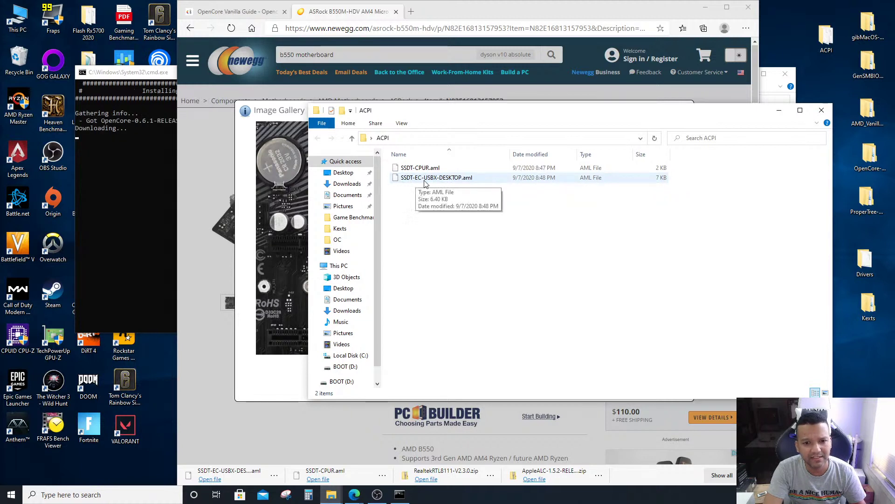
Return from the OpenCore installation screen to the USB tool's main menu and close the command window
{"action": "left_click", "coordinate": [137, 240]}
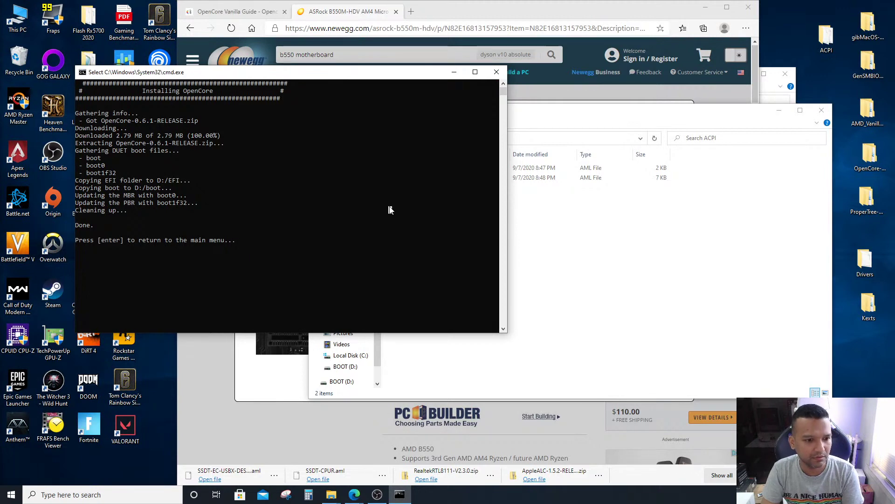
{"action": "key", "text": "Return"}
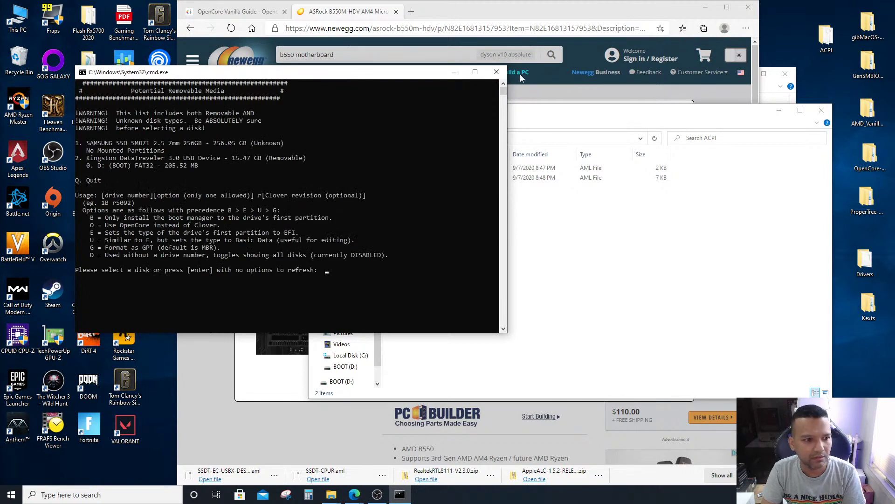
{"action": "left_click", "coordinate": [497, 72]}
Clear the desktop by closing the ACPI folder, the Newegg gallery and page, and the macOS Catalina folder, and minimizing the browser
{"action": "left_click_drag", "start_coordinate": [669, 114], "coordinate": [567, 113]}
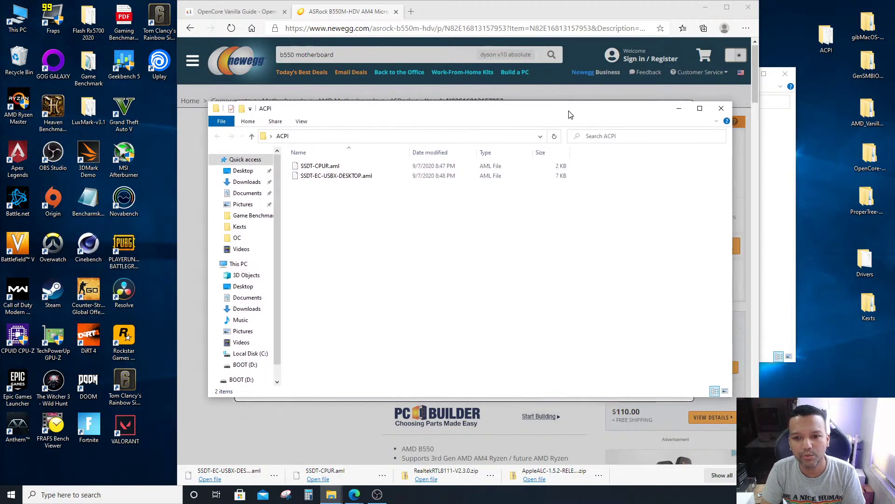
{"action": "left_click", "coordinate": [720, 111]}
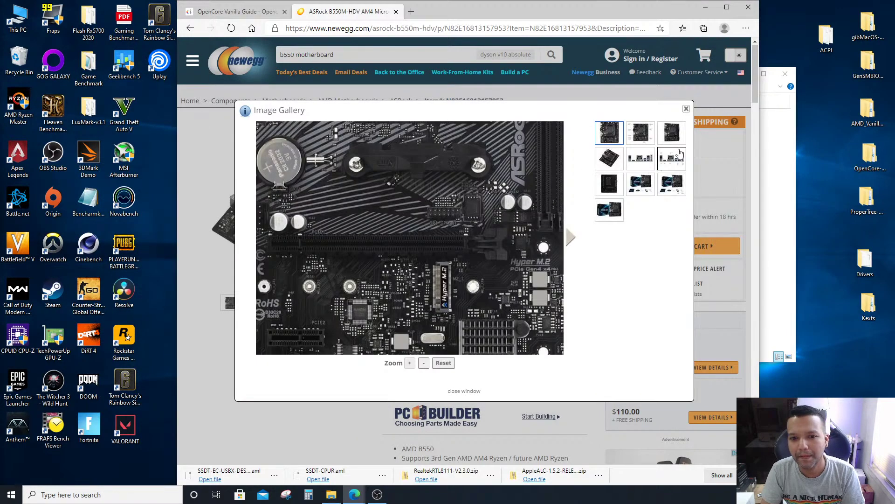
{"action": "left_click", "coordinate": [685, 110]}
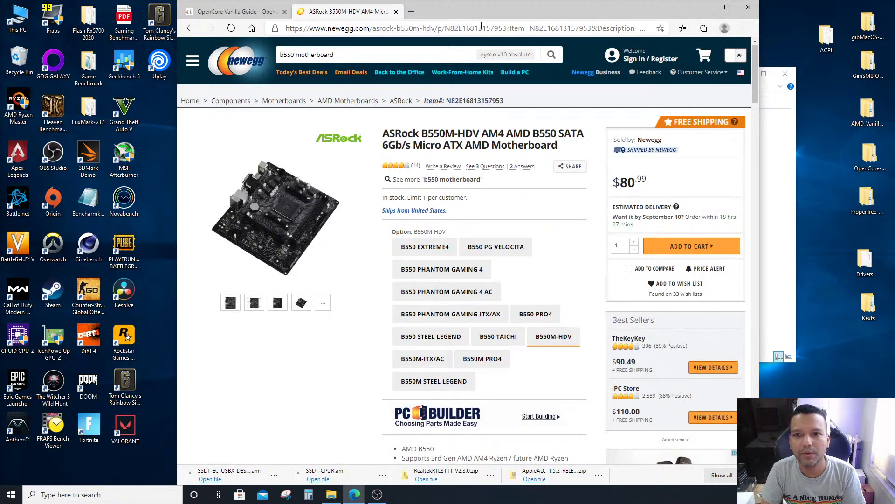
{"action": "left_click", "coordinate": [396, 12]}
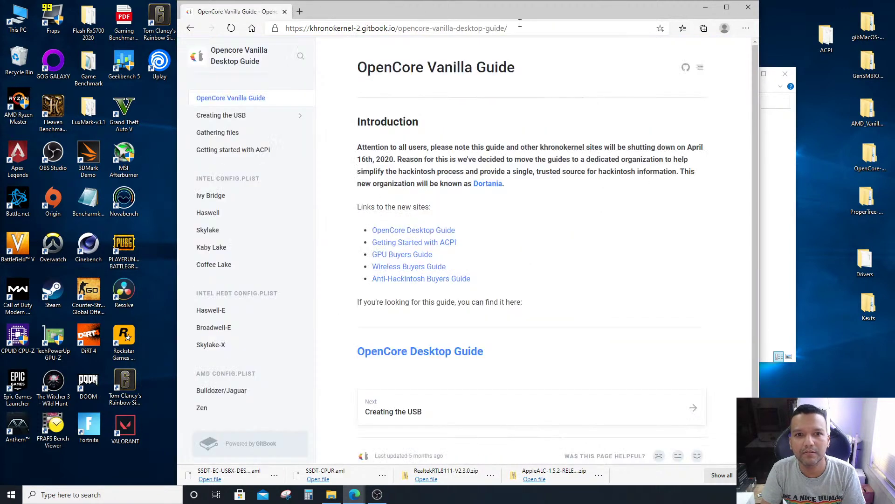
{"action": "left_click", "coordinate": [708, 6]}
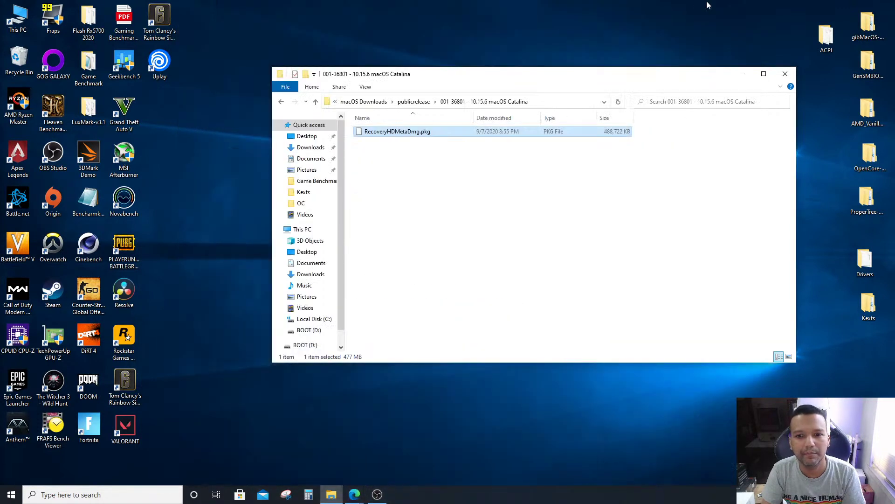
{"action": "left_click", "coordinate": [784, 75]}
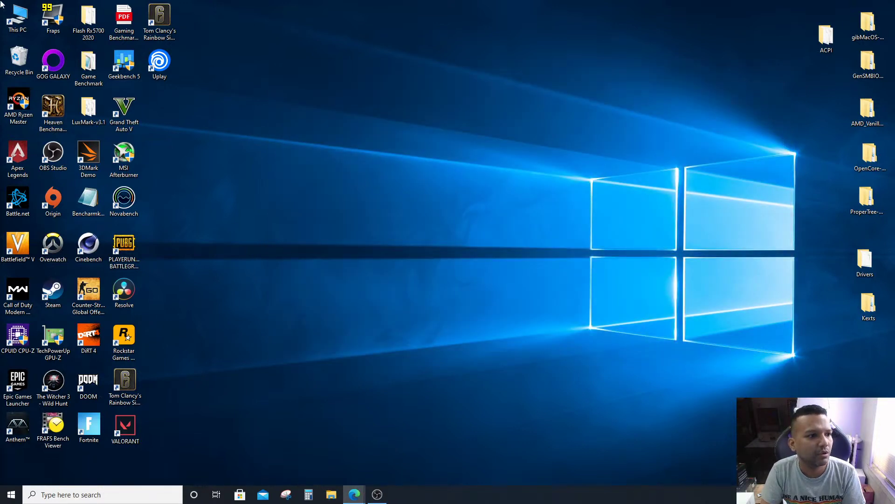
Open the OC folder inside EFI on the BOOT (D:) drive and check its ACPI subfolder
{"action": "double_click", "coordinate": [17, 17]}
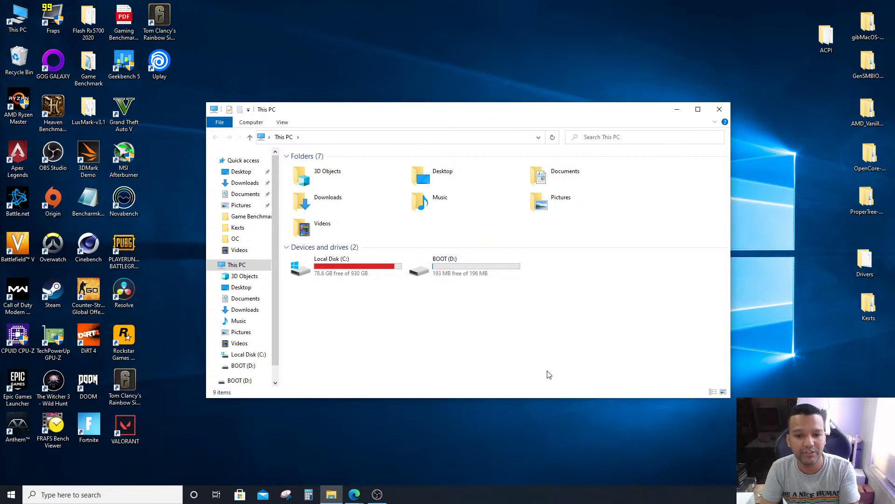
{"action": "double_click", "coordinate": [457, 272]}
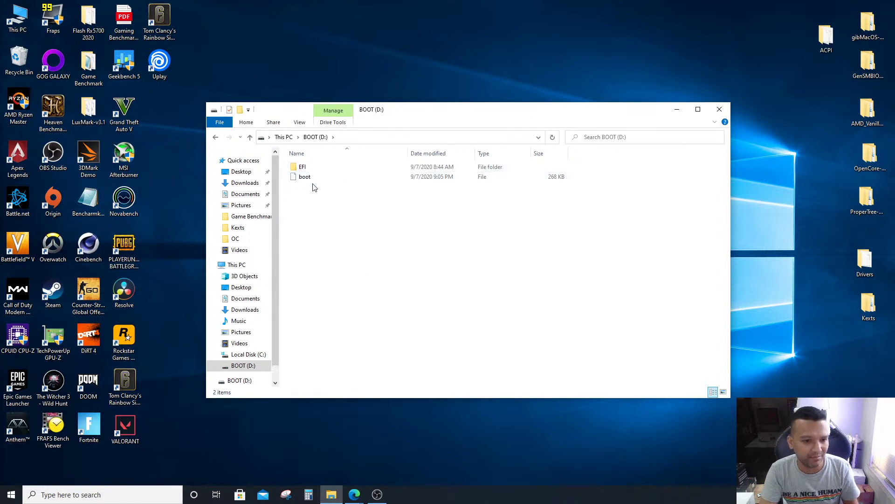
{"action": "double_click", "coordinate": [301, 167]}
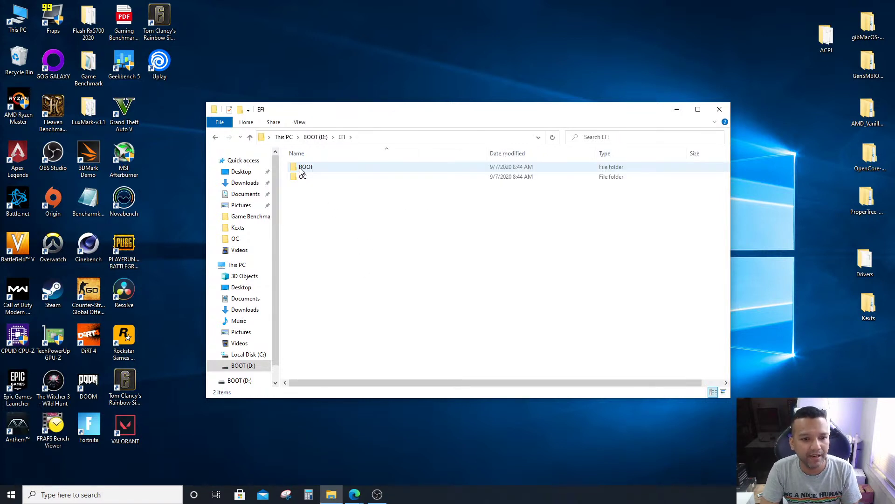
{"action": "double_click", "coordinate": [303, 177]}
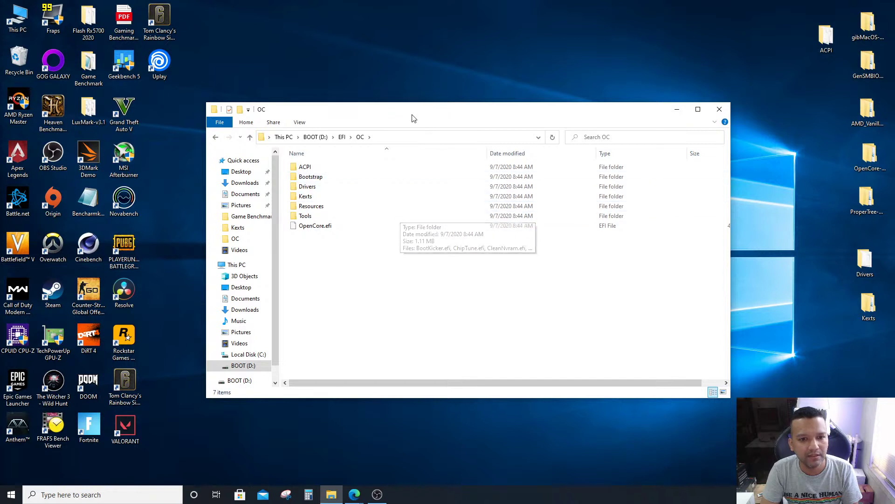
{"action": "left_click_drag", "start_coordinate": [405, 116], "coordinate": [374, 102]}
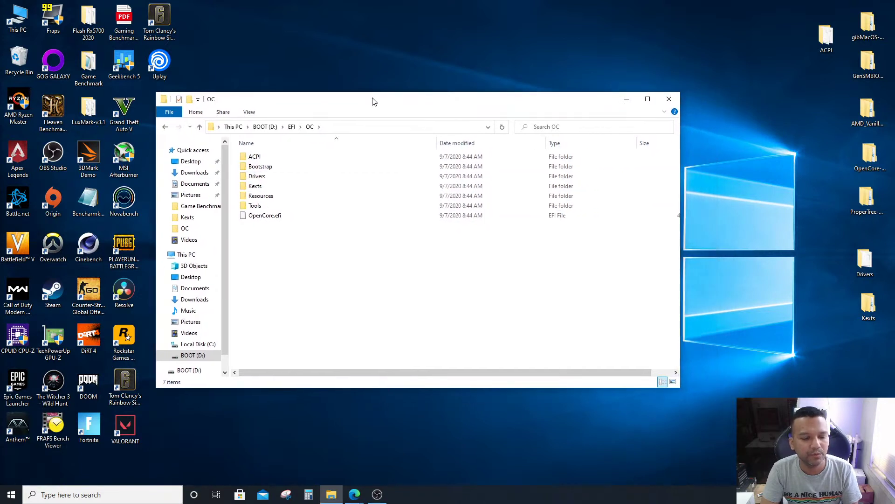
{"action": "double_click", "coordinate": [255, 156]}
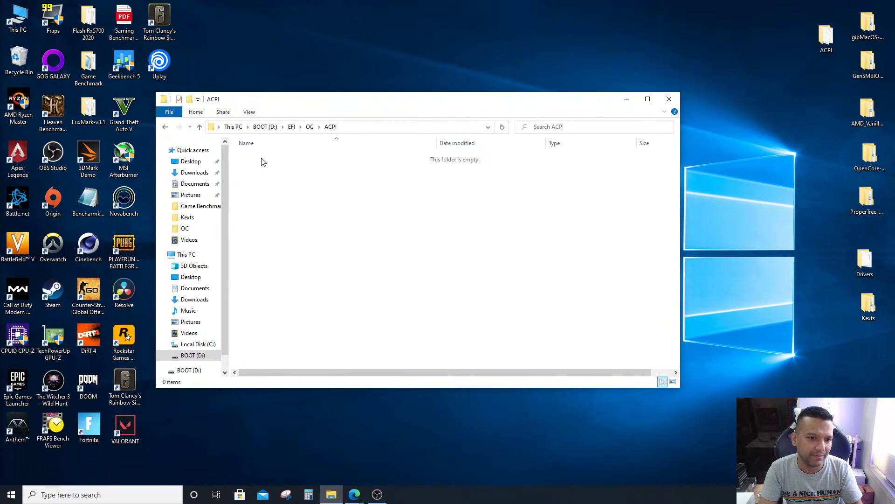
{"action": "left_click", "coordinate": [166, 128]}
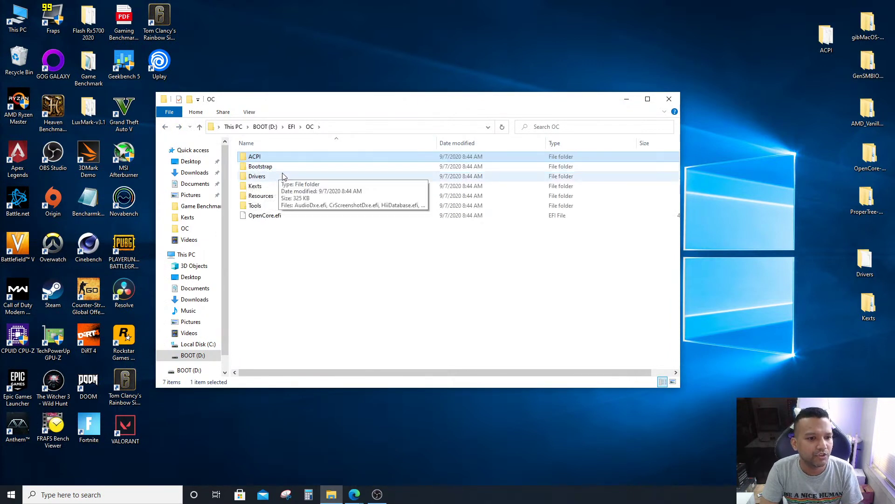
Permanently delete every driver except OpenRuntime.efi from the Drivers folder inside OC on the BOOT (D:) drive
{"action": "double_click", "coordinate": [258, 176]}
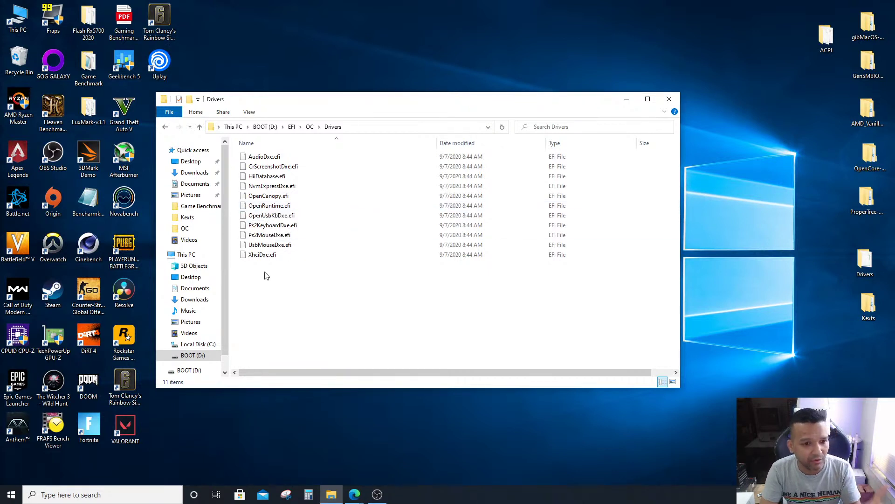
{"action": "left_click_drag", "start_coordinate": [262, 266], "coordinate": [258, 218]}
{"action": "right_click", "coordinate": [260, 218]}
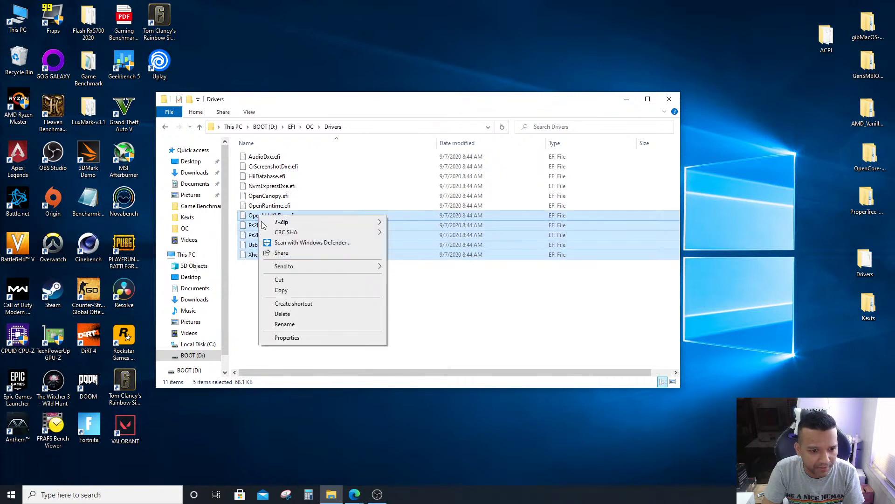
{"action": "left_click", "coordinate": [283, 314]}
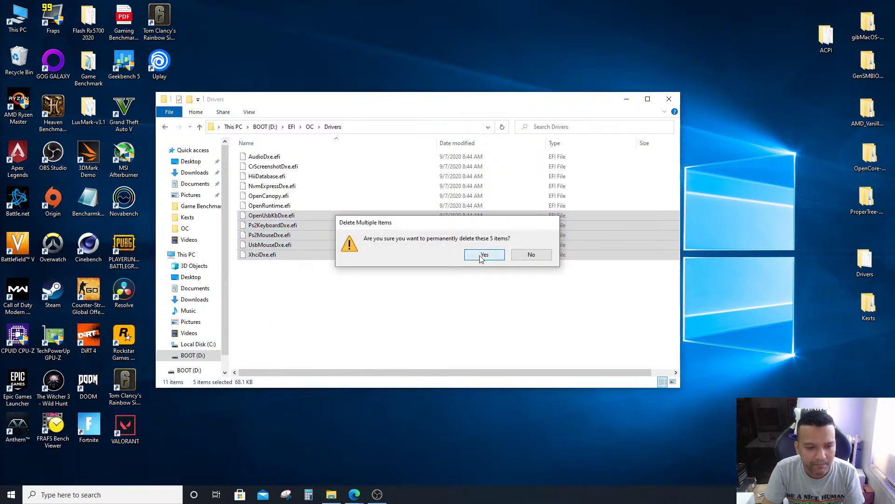
{"action": "left_click", "coordinate": [484, 255]}
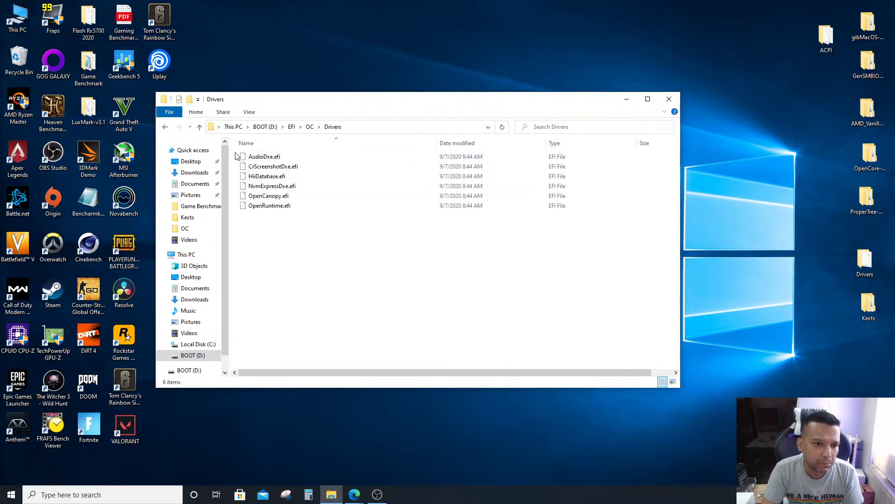
{"action": "left_click_drag", "start_coordinate": [237, 155], "coordinate": [284, 196]}
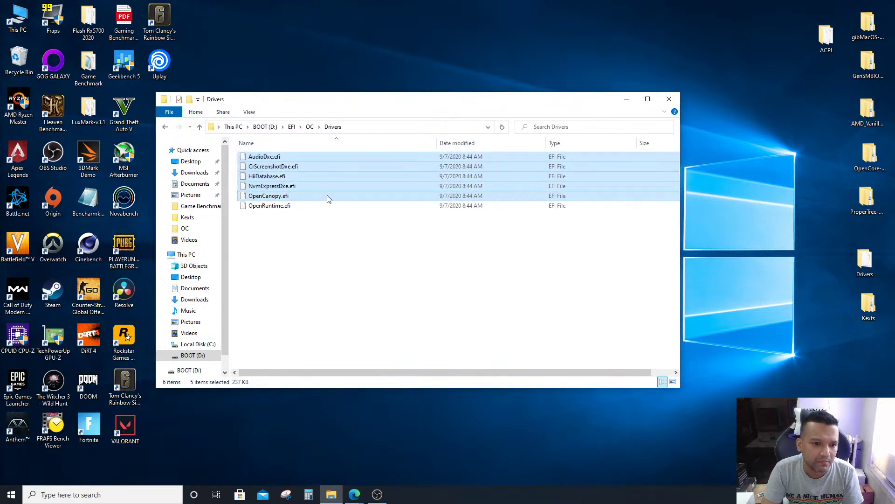
{"action": "right_click", "coordinate": [329, 199]}
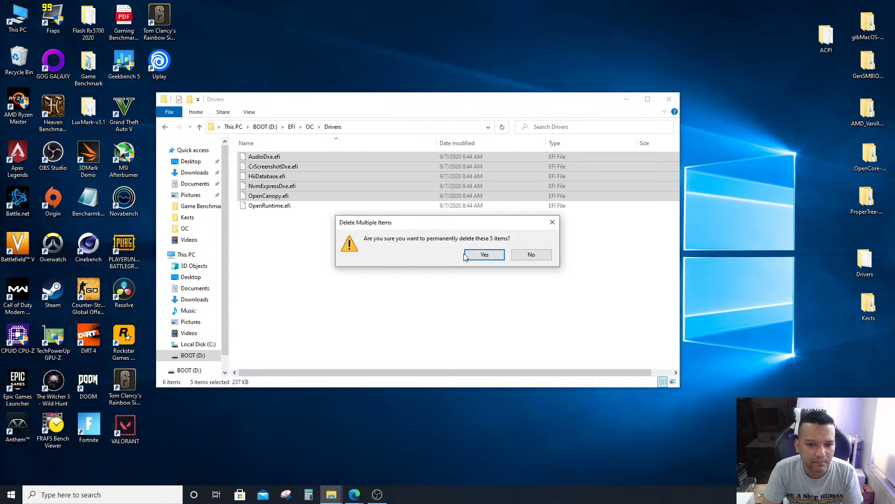
{"action": "left_click", "coordinate": [471, 255]}
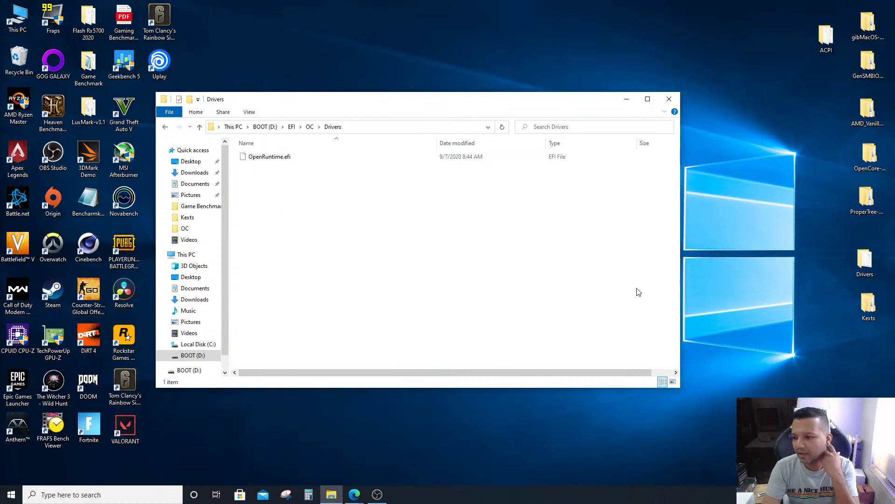
Copy HfsPlus.efi from the desktop Drivers folder into the OC Drivers folder and close the desktop folder
{"action": "double_click", "coordinate": [871, 266]}
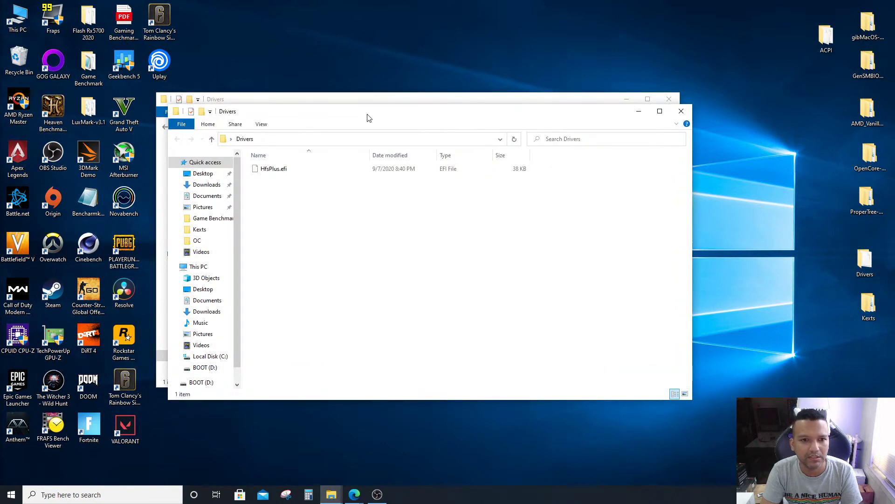
{"action": "left_click_drag", "start_coordinate": [369, 117], "coordinate": [543, 156]}
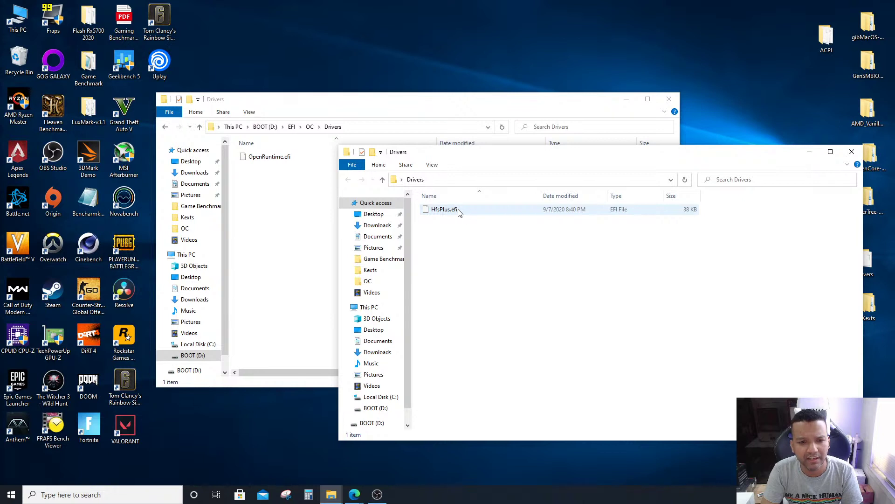
{"action": "left_click_drag", "start_coordinate": [459, 210], "coordinate": [275, 217]}
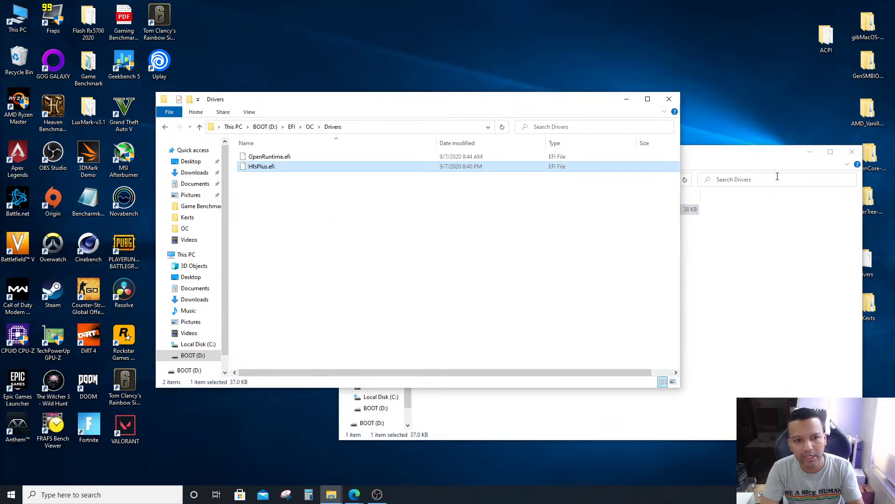
{"action": "left_click", "coordinate": [418, 216]}
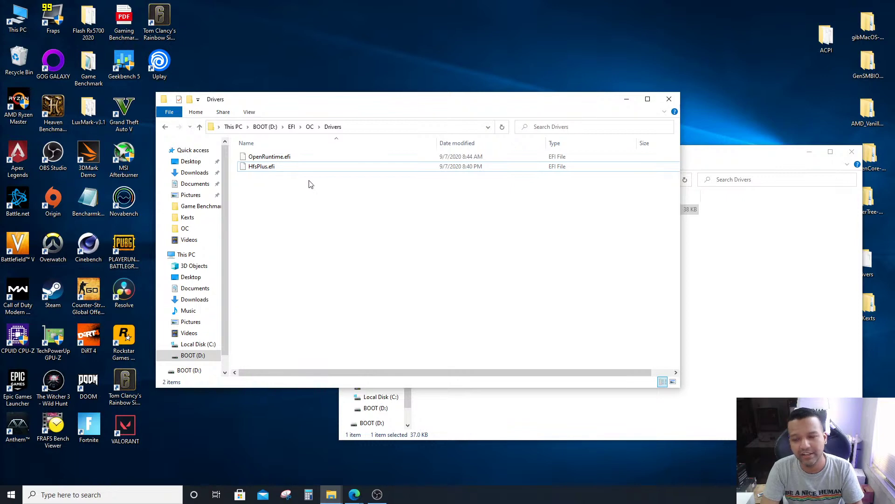
{"action": "left_click", "coordinate": [852, 153]}
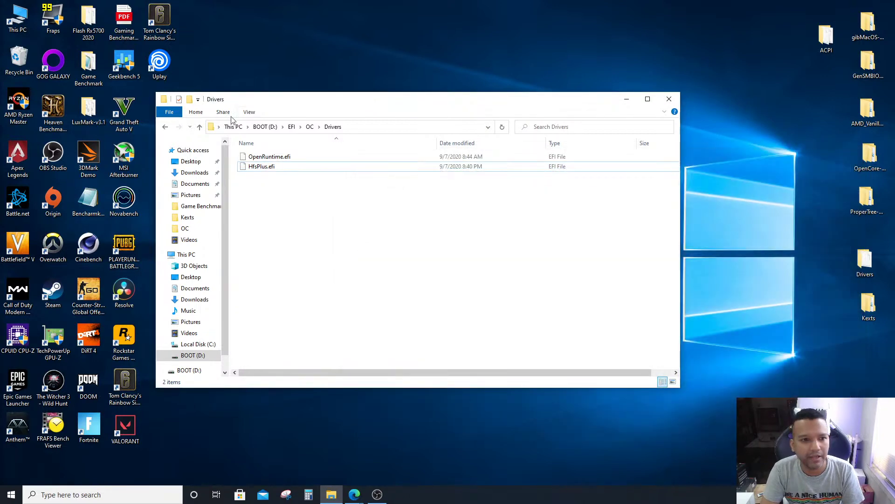
Open the Kexts folder inside OC on the BOOT drive and arrange the desktop Kexts folder beside it
{"action": "left_click", "coordinate": [163, 127]}
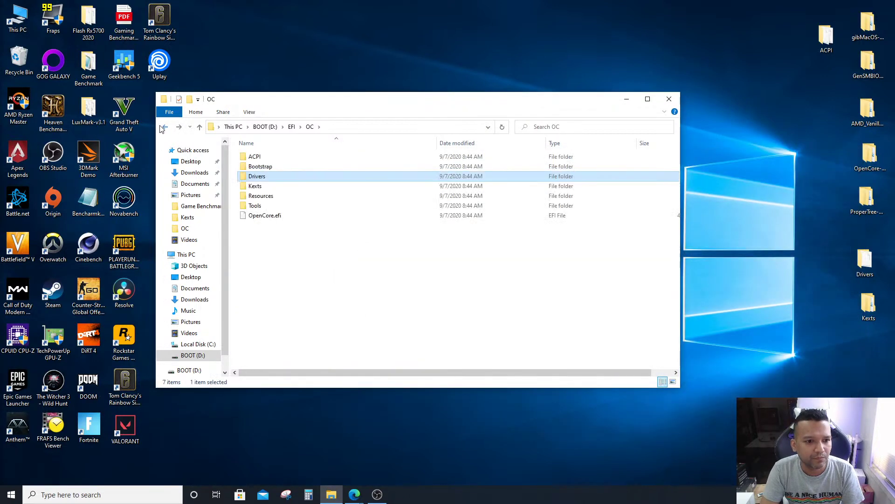
{"action": "double_click", "coordinate": [256, 187]}
{"action": "left_click_drag", "start_coordinate": [381, 104], "coordinate": [325, 53]}
{"action": "left_click", "coordinate": [867, 310]}
{"action": "double_click", "coordinate": [866, 310]}
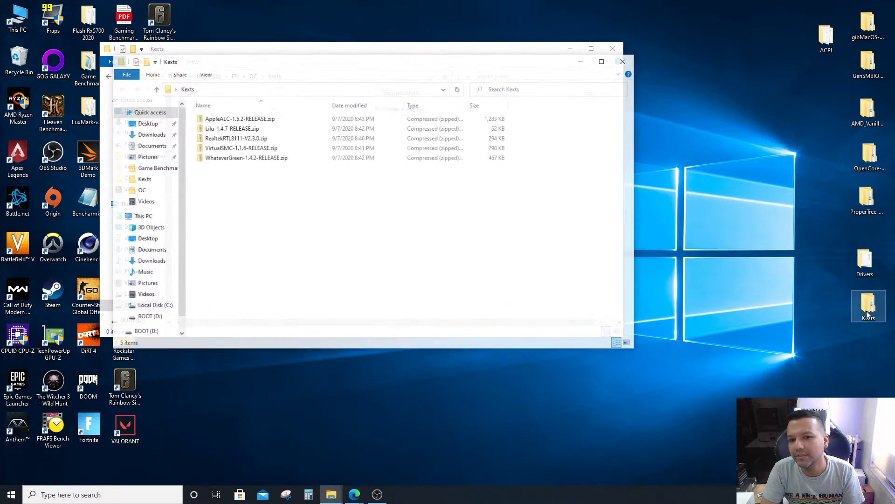
{"action": "left_click_drag", "start_coordinate": [251, 67], "coordinate": [632, 109]}
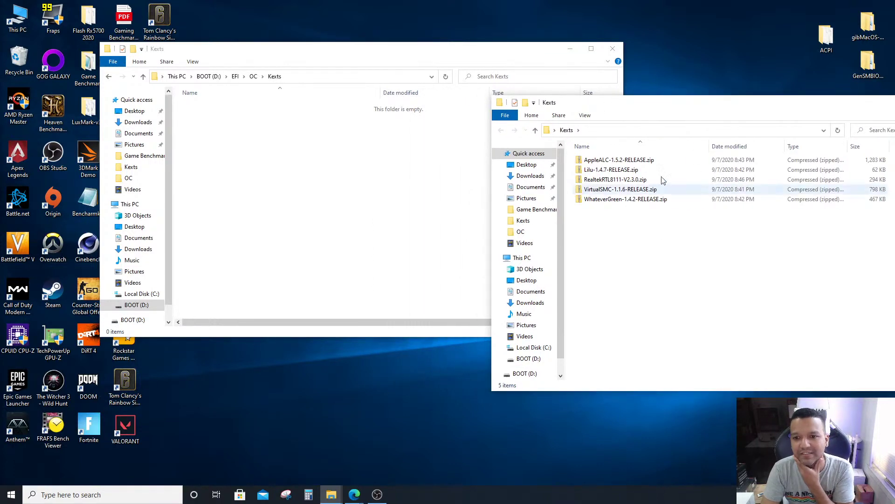
Extract AppleALC-1.5.2-RELEASE.zip to its default location in the desktop Kexts folder
{"action": "right_click", "coordinate": [621, 163]}
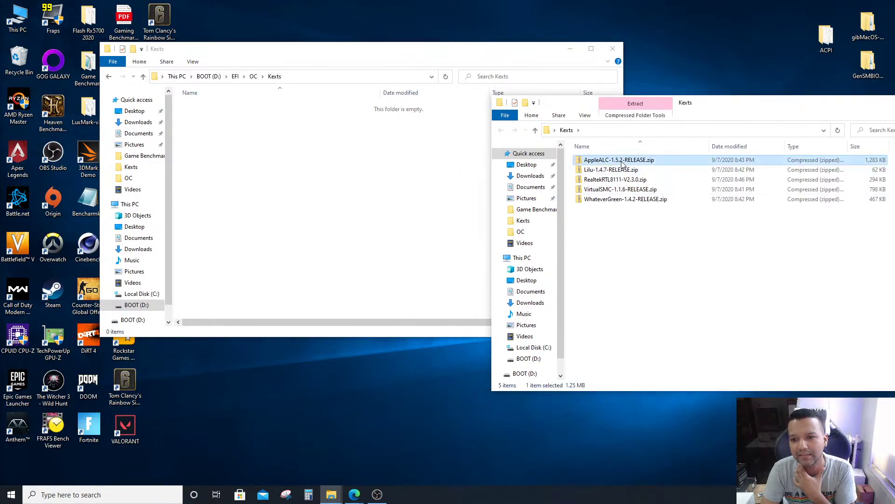
{"action": "left_click", "coordinate": [648, 193]}
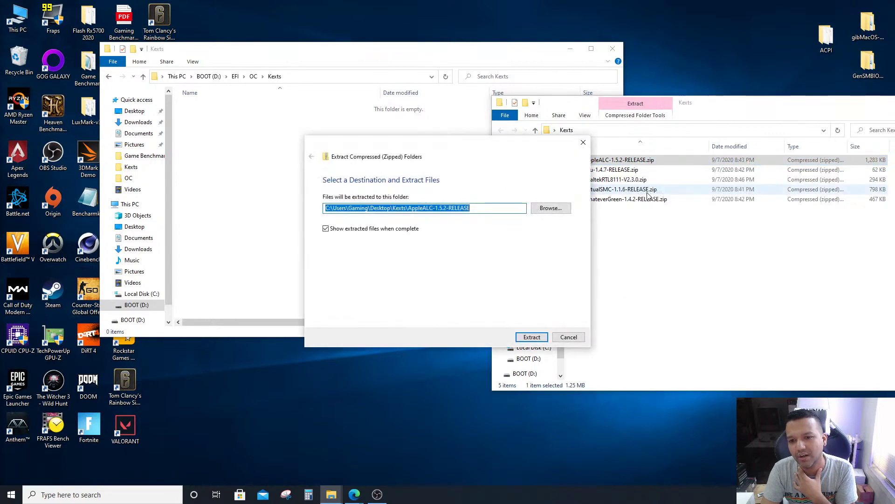
{"action": "left_click", "coordinate": [543, 337]}
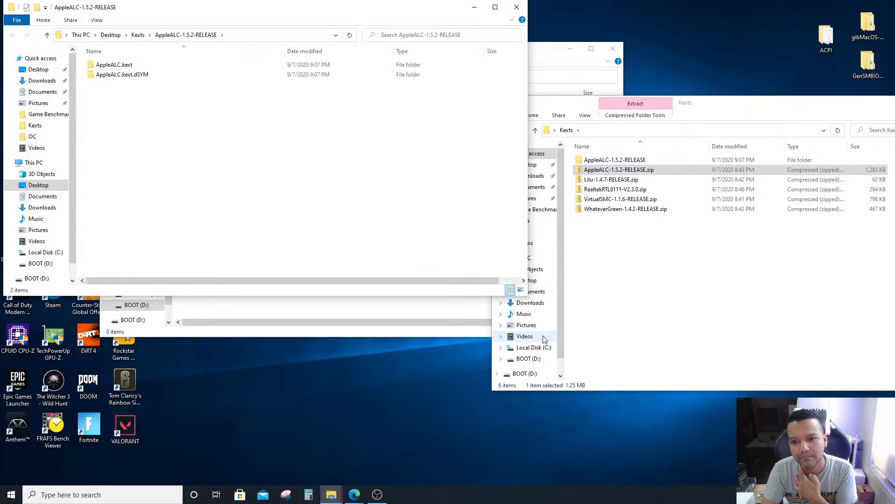
Copy AppleALC.kext into the OC Kexts folder on the BOOT drive and close the extracted AppleALC folder
{"action": "left_click_drag", "start_coordinate": [305, 9], "coordinate": [739, 128]}
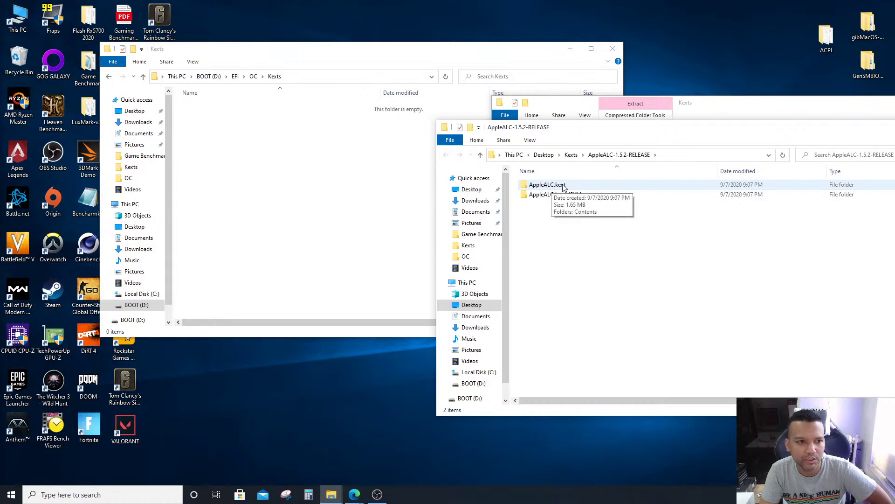
{"action": "left_click_drag", "start_coordinate": [563, 186], "coordinate": [241, 149]}
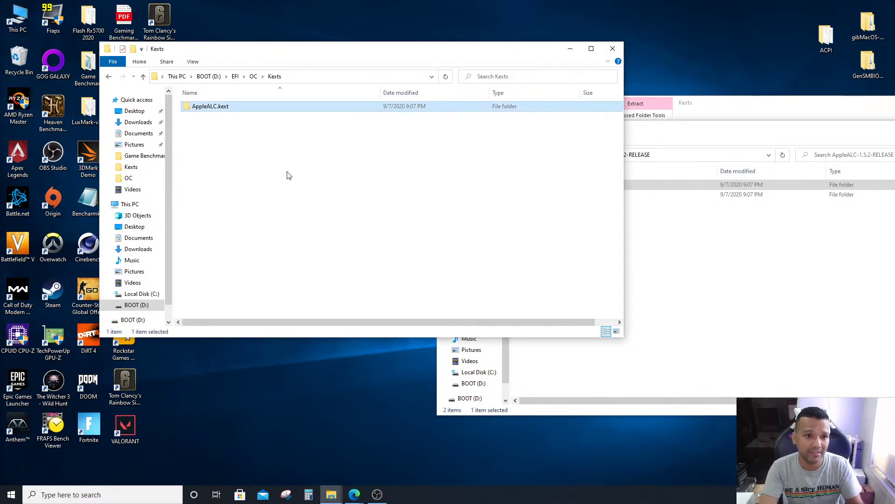
{"action": "left_click", "coordinate": [667, 268]}
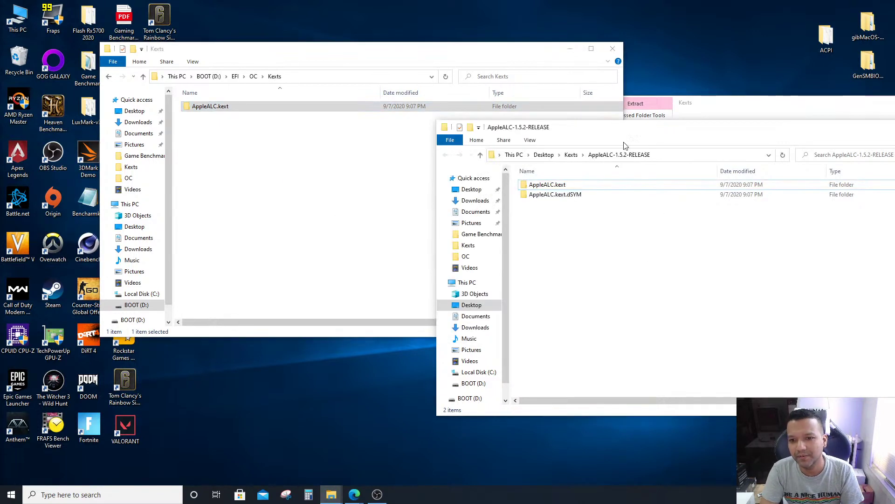
{"action": "left_click_drag", "start_coordinate": [618, 133], "coordinate": [404, 138]}
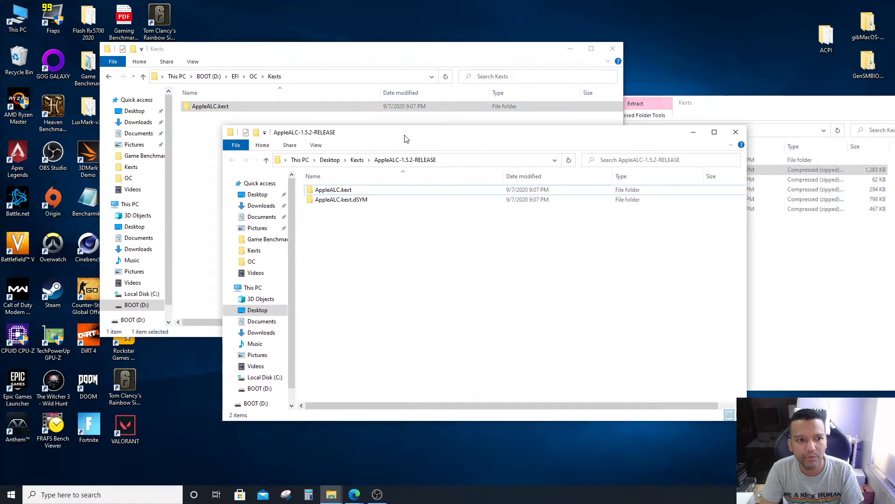
{"action": "left_click", "coordinate": [735, 133]}
{"action": "left_click", "coordinate": [735, 109]}
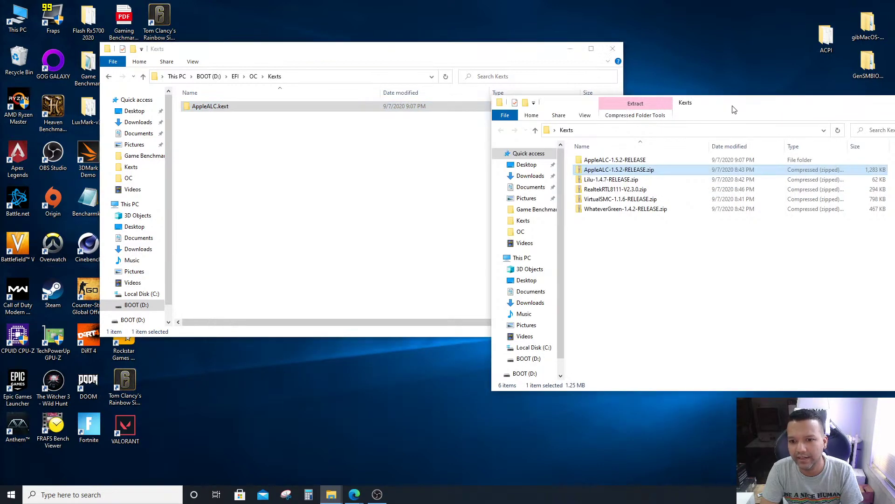
Extract Lilu-1.4.7-RELEASE.zip to its default location in the desktop Kexts folder
{"action": "left_click", "coordinate": [602, 182]}
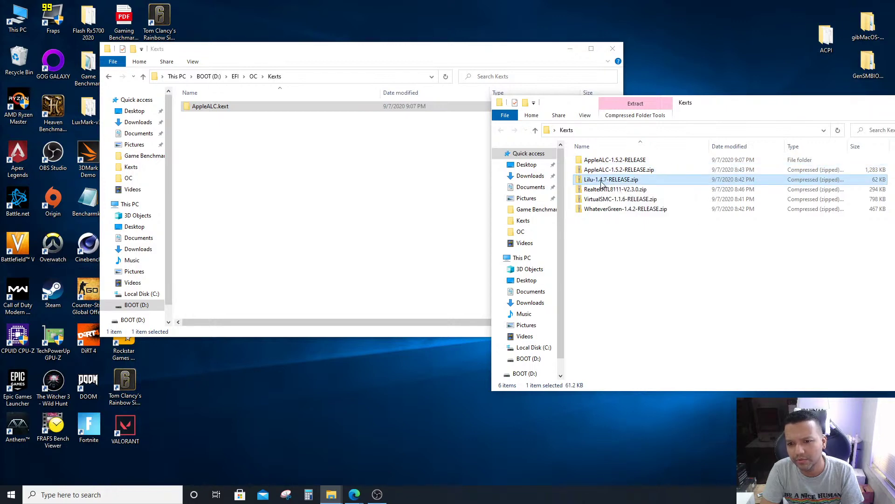
{"action": "right_click", "coordinate": [602, 183]}
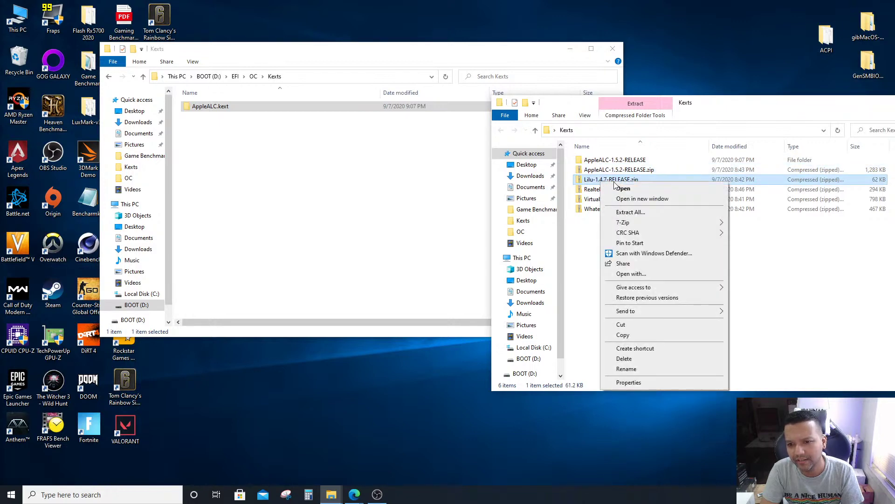
{"action": "left_click", "coordinate": [633, 212]}
{"action": "left_click", "coordinate": [531, 336]}
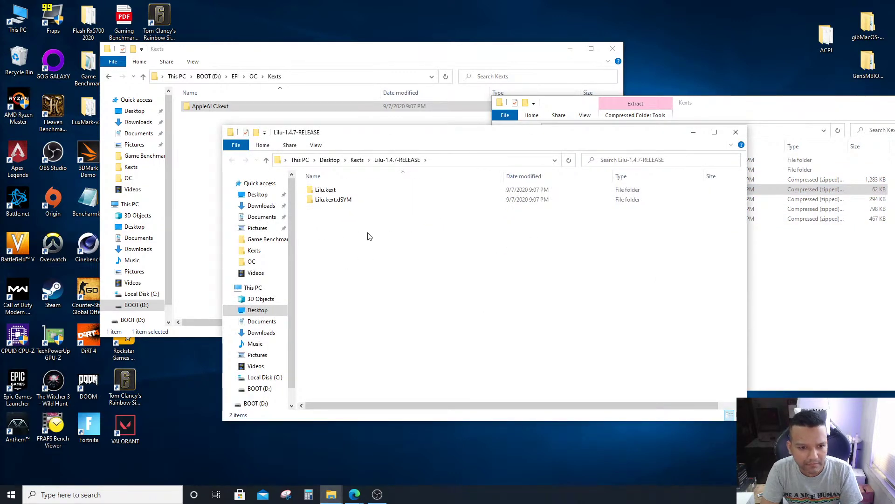
Copy Lilu.kext into the OC Kexts folder on the BOOT drive and close the extracted Lilu folder
{"action": "left_click_drag", "start_coordinate": [371, 136], "coordinate": [492, 154]}
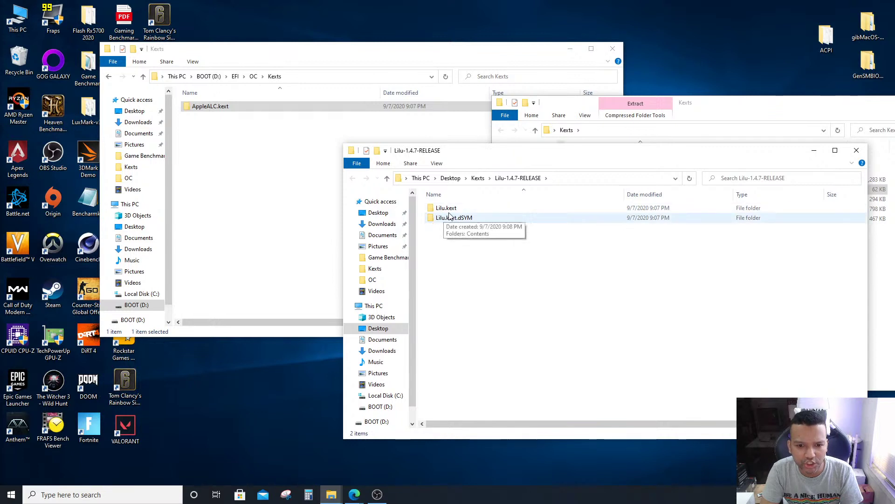
{"action": "left_click_drag", "start_coordinate": [454, 211], "coordinate": [225, 171]}
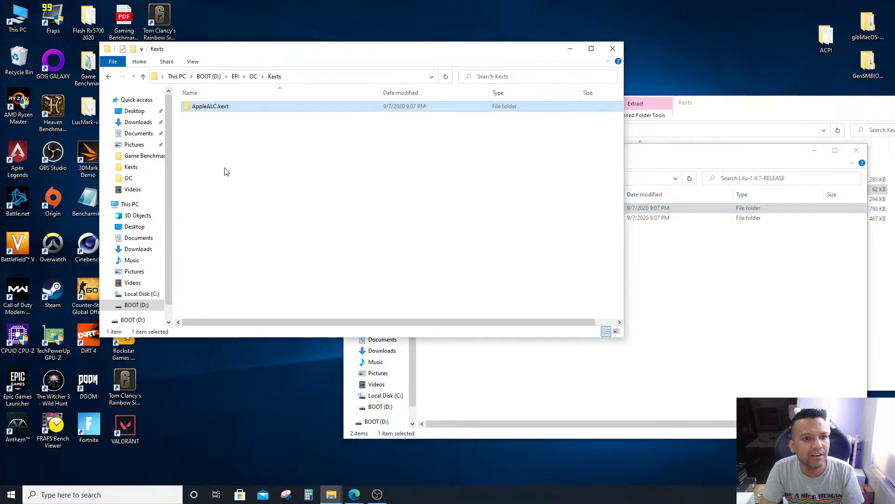
{"action": "left_click", "coordinate": [716, 155]}
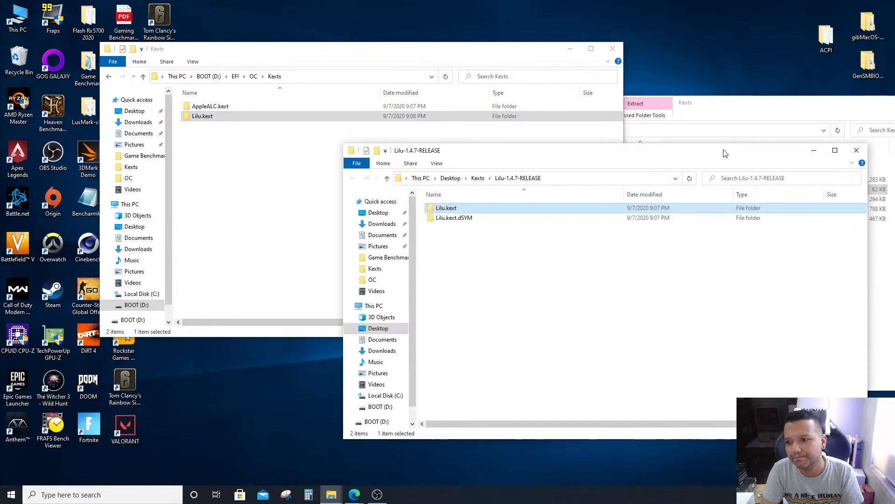
{"action": "left_click", "coordinate": [856, 150]}
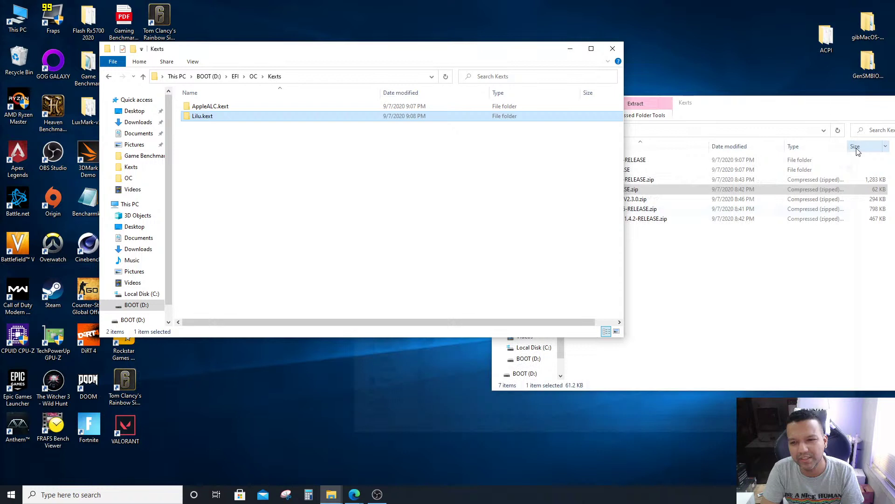
{"action": "left_click", "coordinate": [711, 99]}
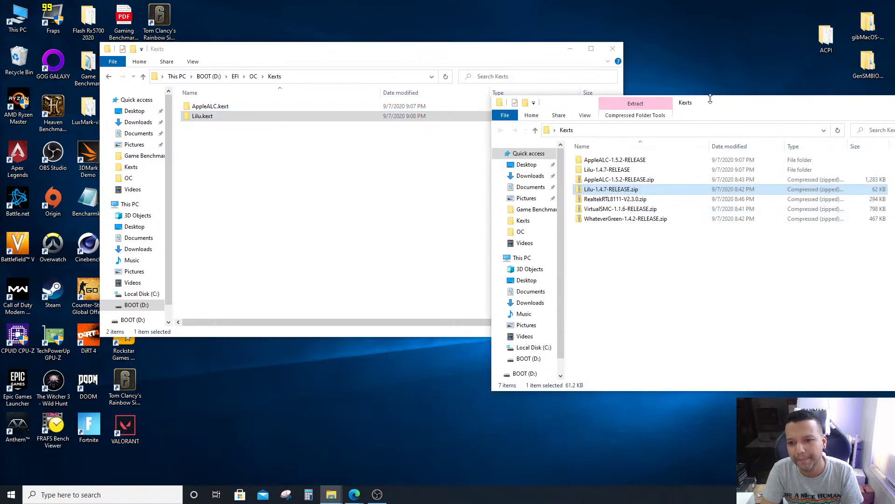
Extract RealtekRTL8111-V2.3.0.zip in the desktop Kexts folder and place the extracted folder's window beside the OC Kexts folder
{"action": "left_click", "coordinate": [606, 199]}
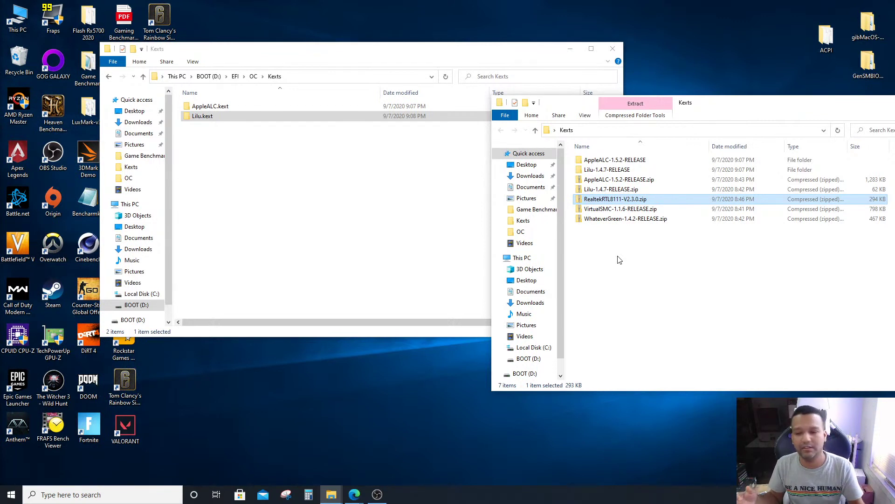
{"action": "right_click", "coordinate": [611, 201]}
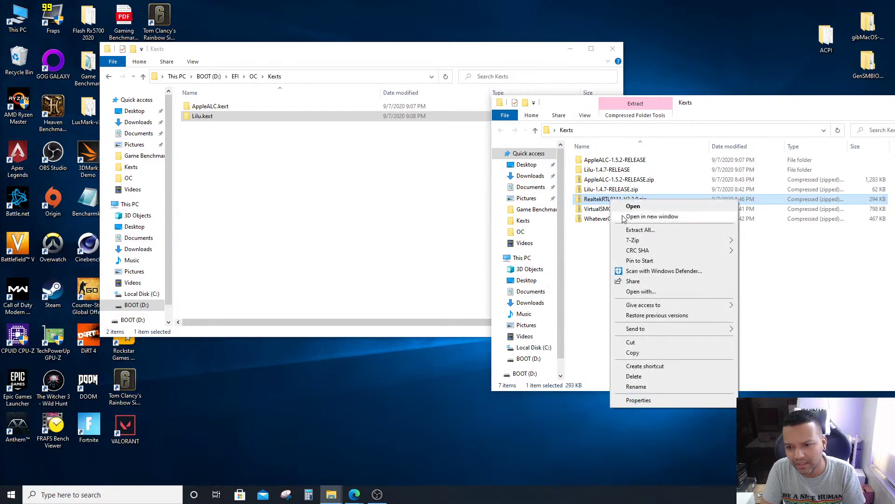
{"action": "left_click", "coordinate": [631, 231]}
{"action": "left_click", "coordinate": [535, 337]}
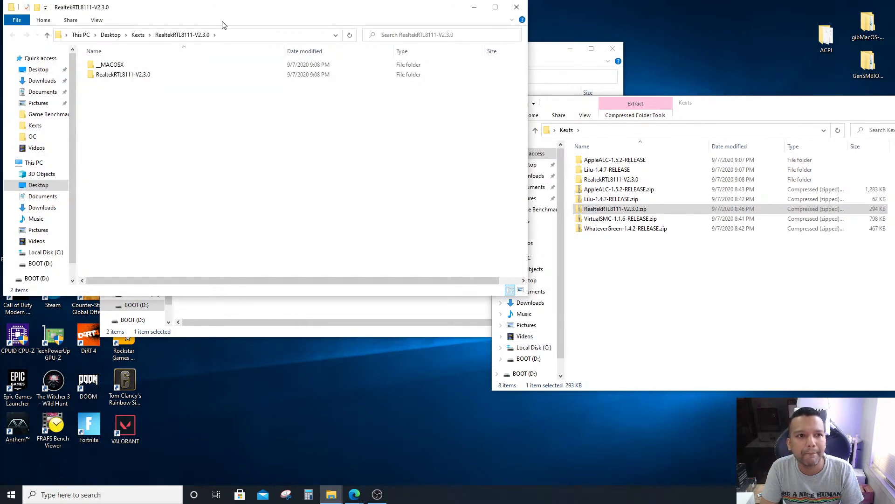
{"action": "left_click_drag", "start_coordinate": [299, 9], "coordinate": [560, 96]}
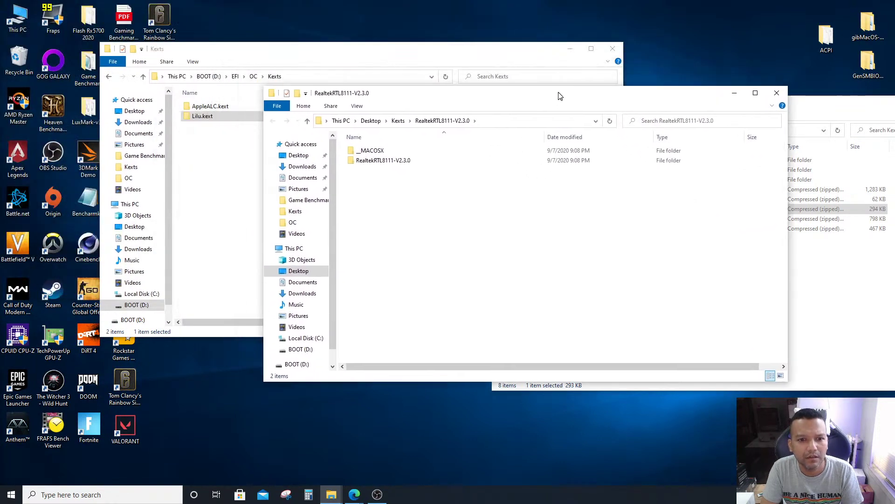
Copy RealtekRTL8111.kext from the extracted Release folder into the OC Kexts folder on the BOOT drive and close the Release folder
{"action": "double_click", "coordinate": [385, 163]}
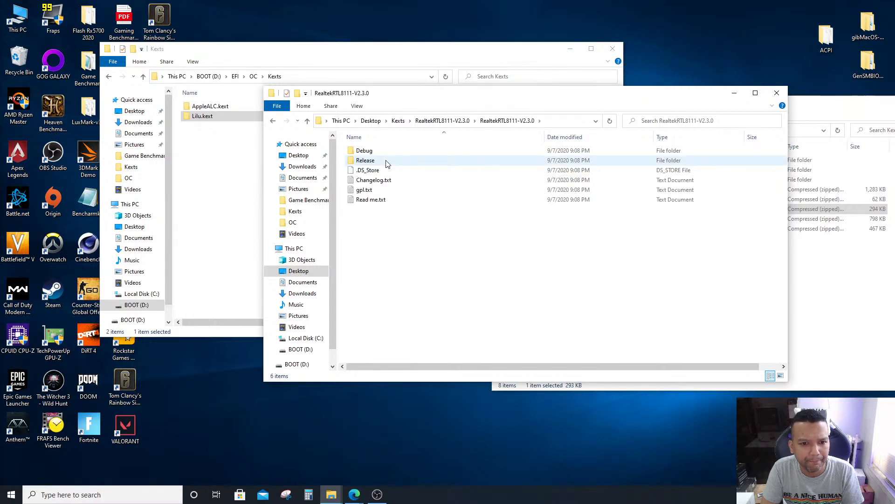
{"action": "double_click", "coordinate": [364, 161]}
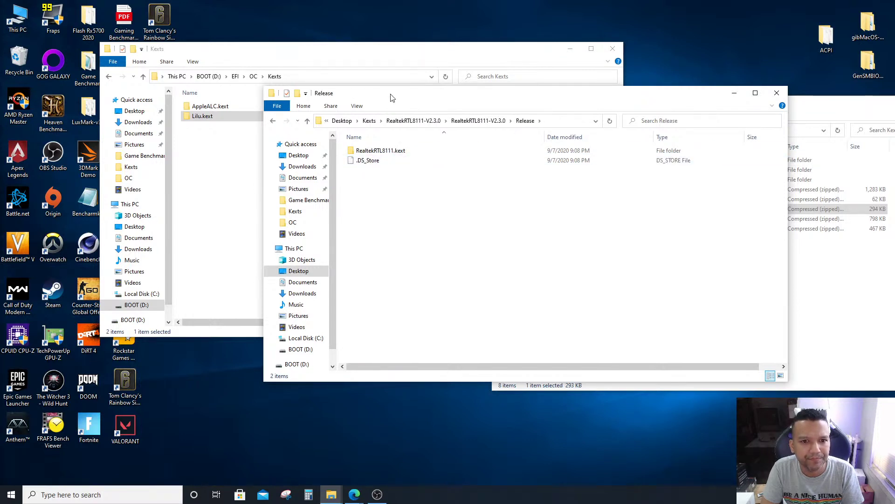
{"action": "left_click_drag", "start_coordinate": [390, 94], "coordinate": [510, 119]}
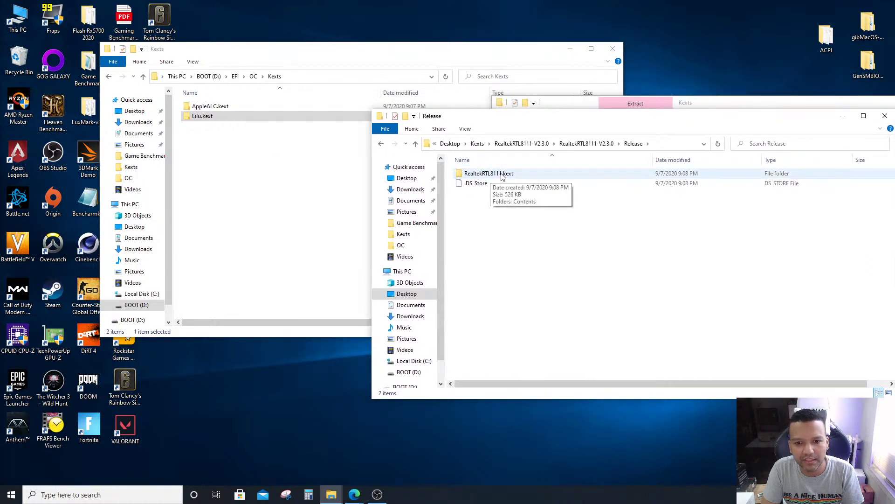
{"action": "left_click_drag", "start_coordinate": [491, 177], "coordinate": [240, 202]}
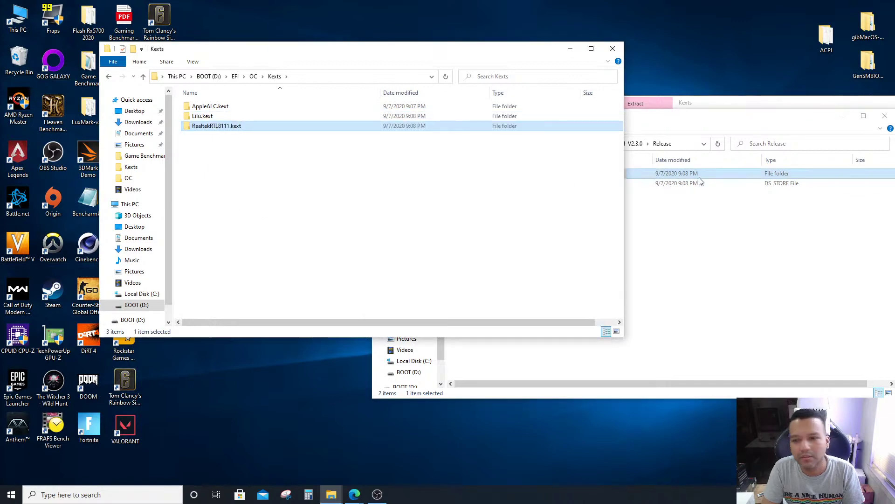
{"action": "left_click_drag", "start_coordinate": [735, 113], "coordinate": [646, 113]}
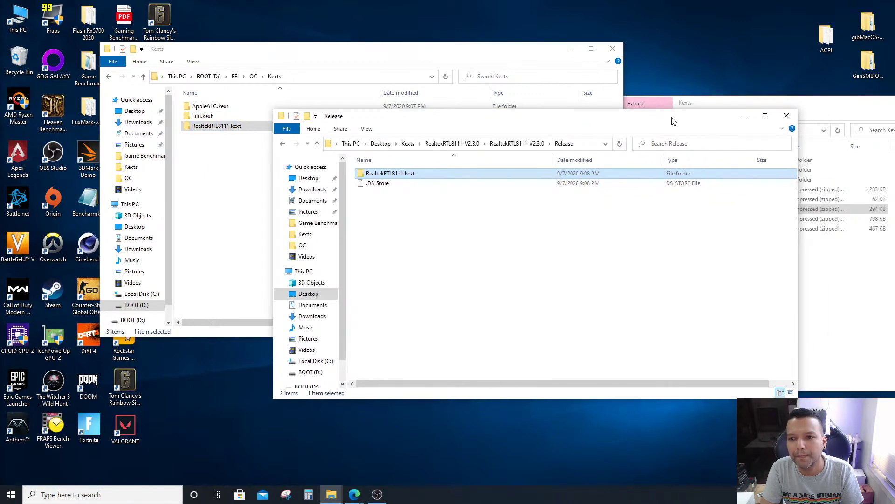
{"action": "left_click", "coordinate": [789, 114]}
Extract VirtualSMC-1.1.6-RELEASE.zip to its default location in the desktop Kexts folder
{"action": "left_click", "coordinate": [713, 262]}
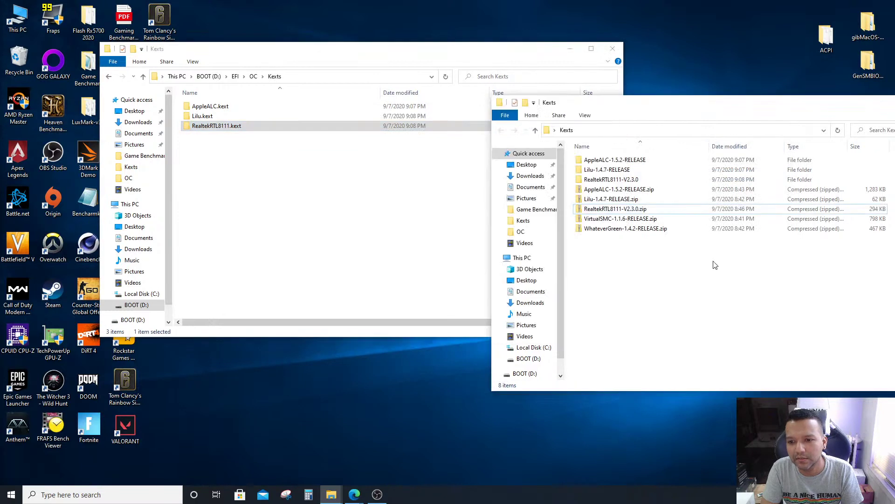
{"action": "left_click", "coordinate": [613, 220]}
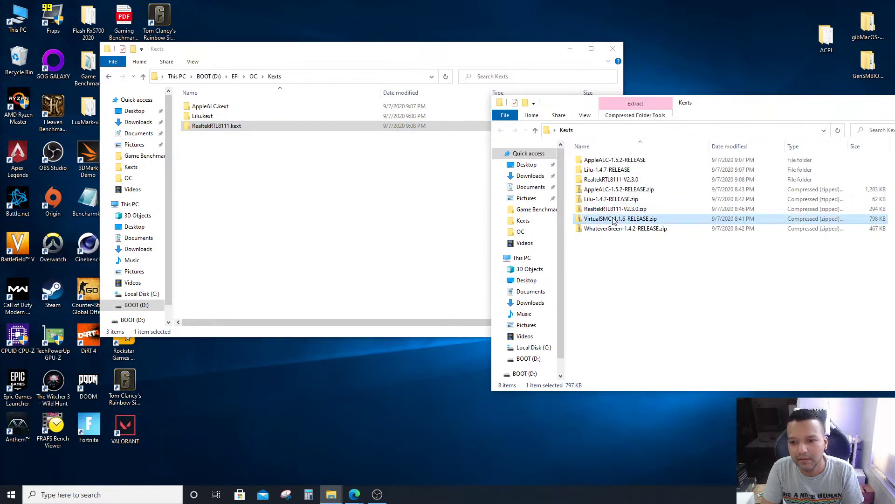
{"action": "right_click", "coordinate": [613, 220]}
{"action": "left_click", "coordinate": [633, 250]}
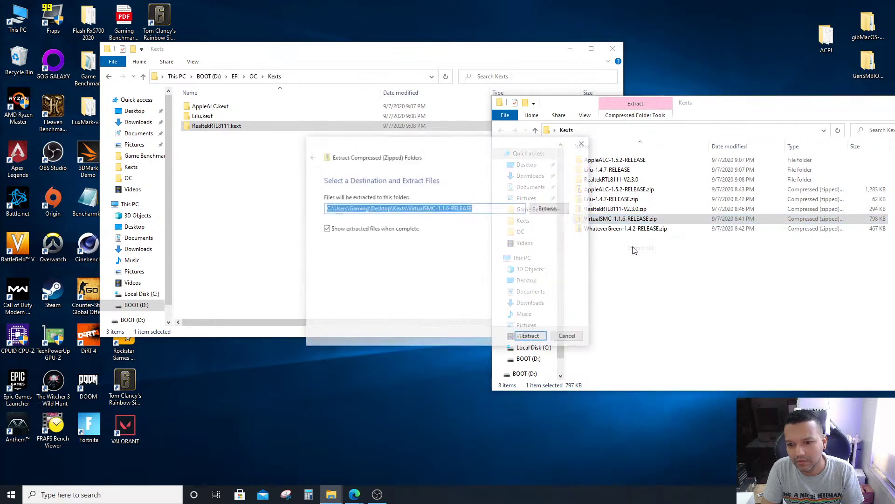
{"action": "left_click", "coordinate": [535, 337]}
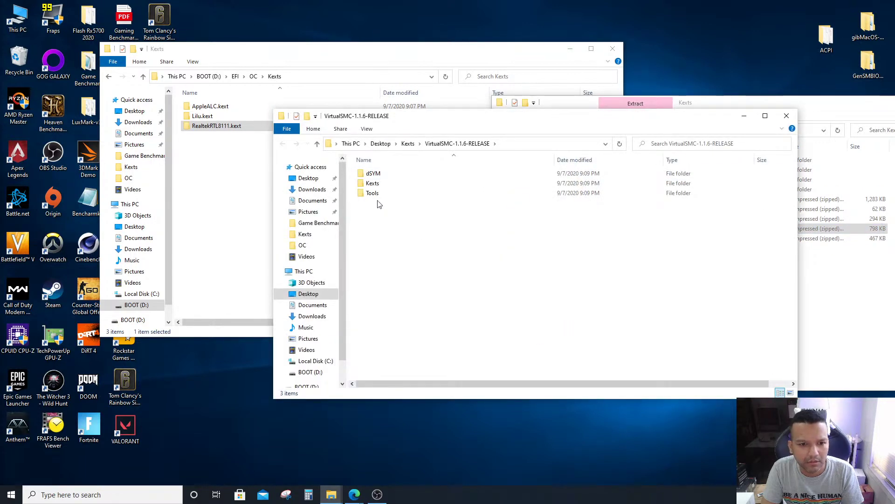
Copy VirtualSMC.kext from the extracted Kexts subfolder into the OC Kexts folder on the BOOT drive and close the extracted folder
{"action": "double_click", "coordinate": [376, 184]}
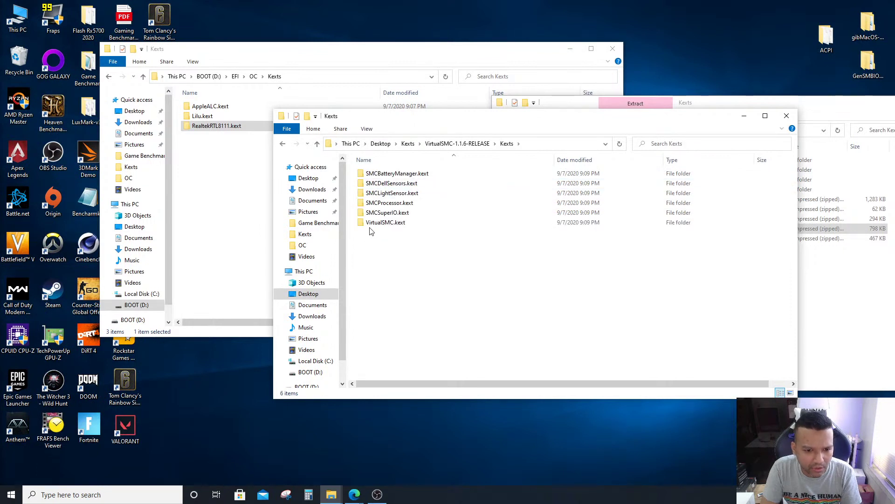
{"action": "left_click_drag", "start_coordinate": [391, 224], "coordinate": [208, 214]}
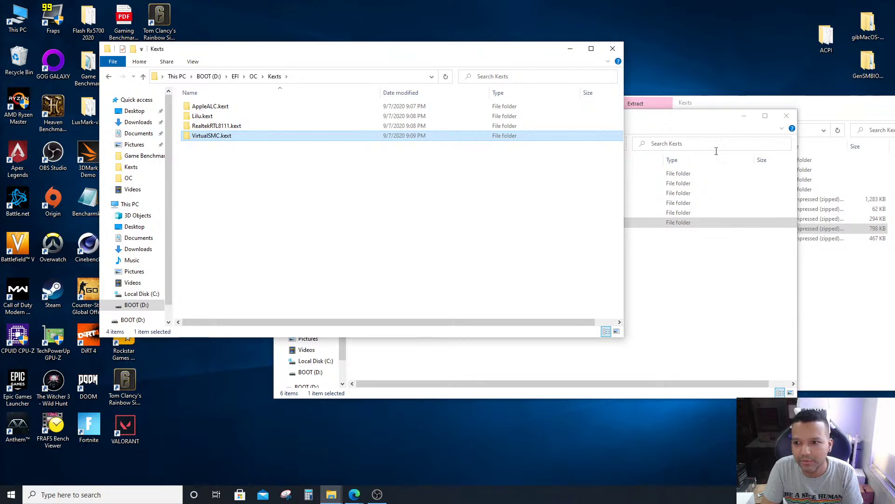
{"action": "left_click", "coordinate": [787, 115]}
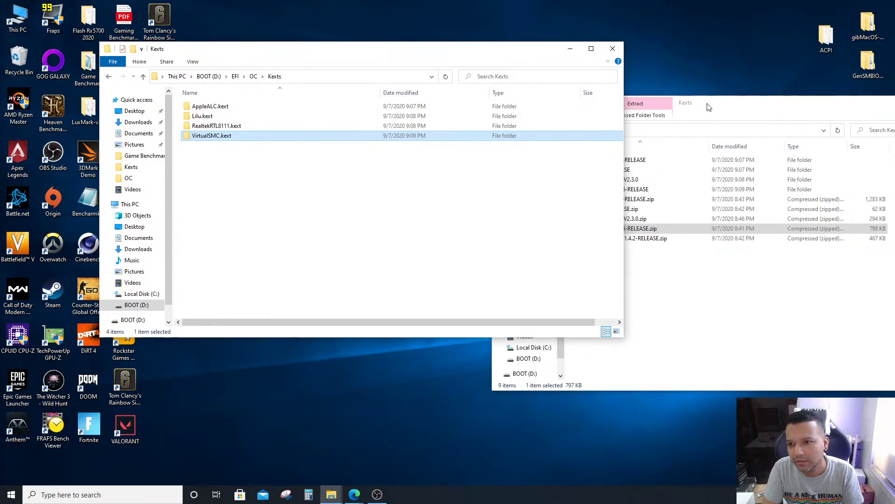
Extract WhateverGreen-1.4.2-RELEASE.zip to its default location in the desktop Kexts folder
{"action": "left_click", "coordinate": [681, 104]}
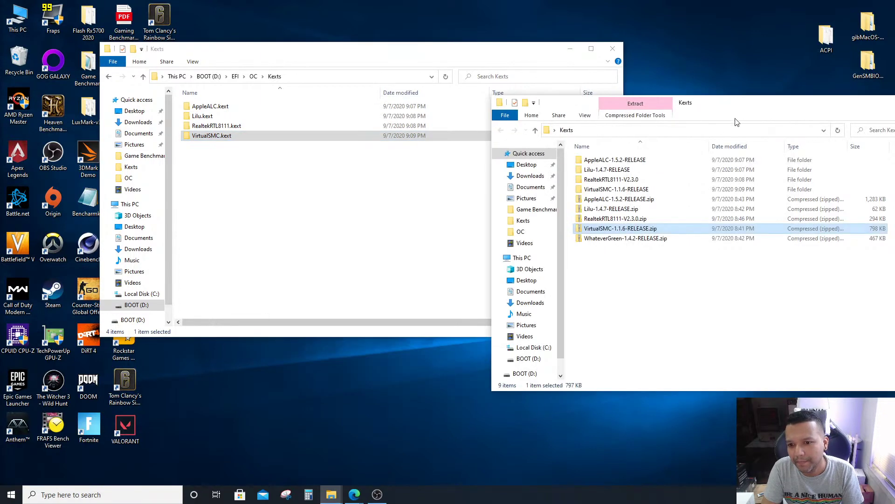
{"action": "left_click", "coordinate": [608, 241]}
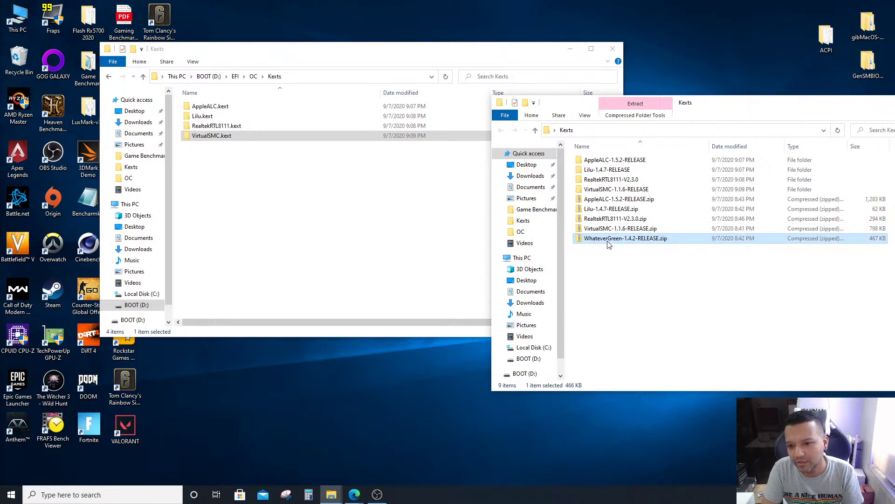
{"action": "right_click", "coordinate": [608, 242]}
{"action": "left_click", "coordinate": [637, 271]}
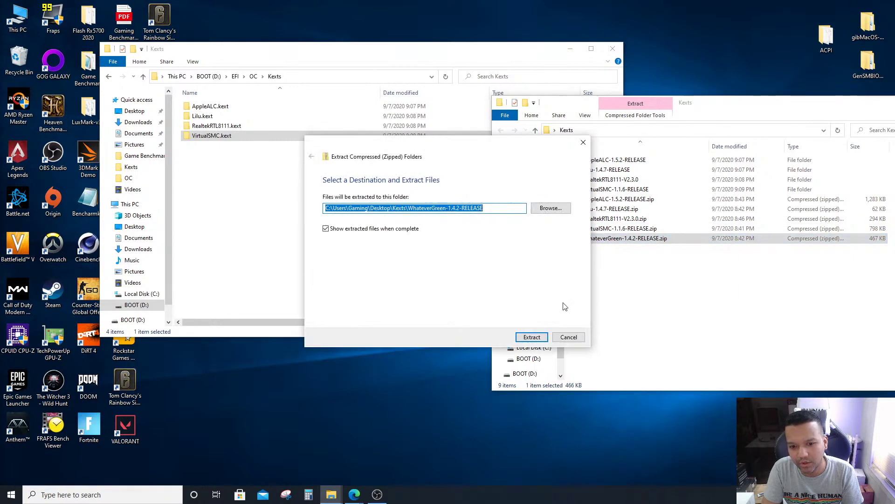
{"action": "left_click", "coordinate": [532, 337]}
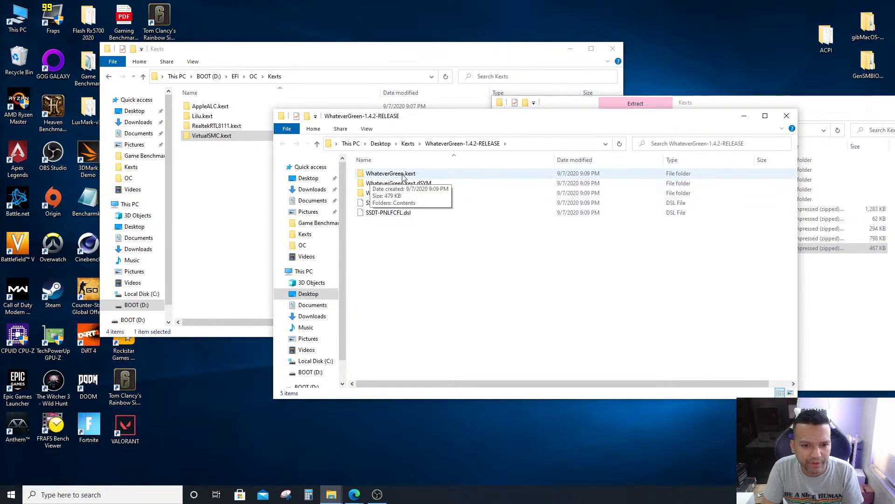
Copy WhateverGreen.kext into the OC Kexts folder on the BOOT drive and close the extracted WhateverGreen folder
{"action": "left_click_drag", "start_coordinate": [384, 178], "coordinate": [212, 199]}
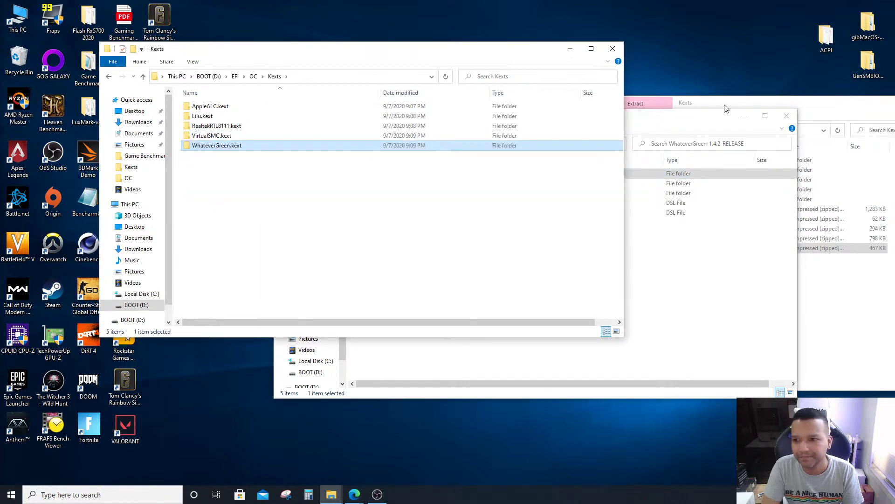
{"action": "left_click", "coordinate": [344, 226]}
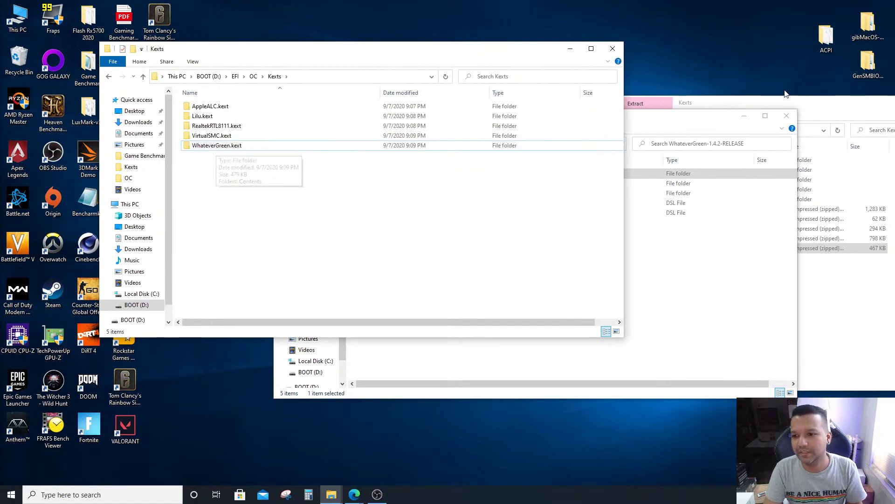
{"action": "left_click", "coordinate": [707, 116]}
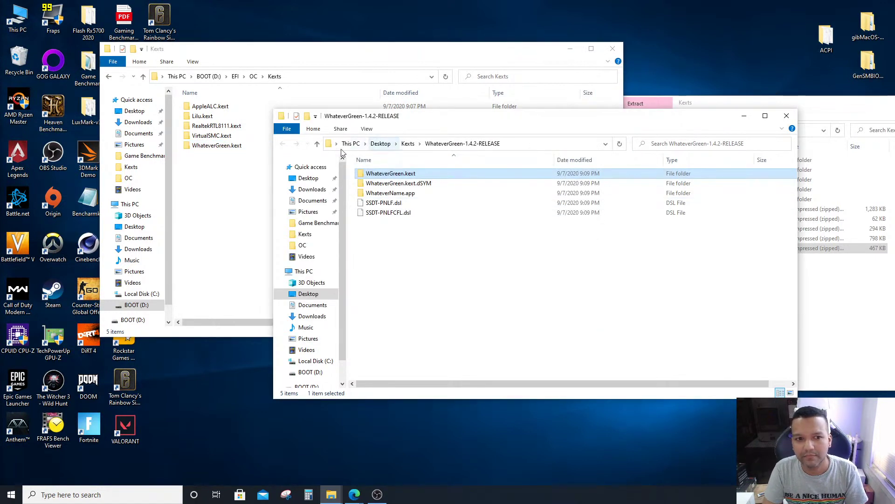
{"action": "left_click", "coordinate": [787, 115]}
Delete the five kext zip archives from the desktop Kexts folder and close that folder
{"action": "left_click", "coordinate": [702, 326]}
{"action": "left_click_drag", "start_coordinate": [703, 325], "coordinate": [602, 211]}
{"action": "right_click", "coordinate": [604, 219]}
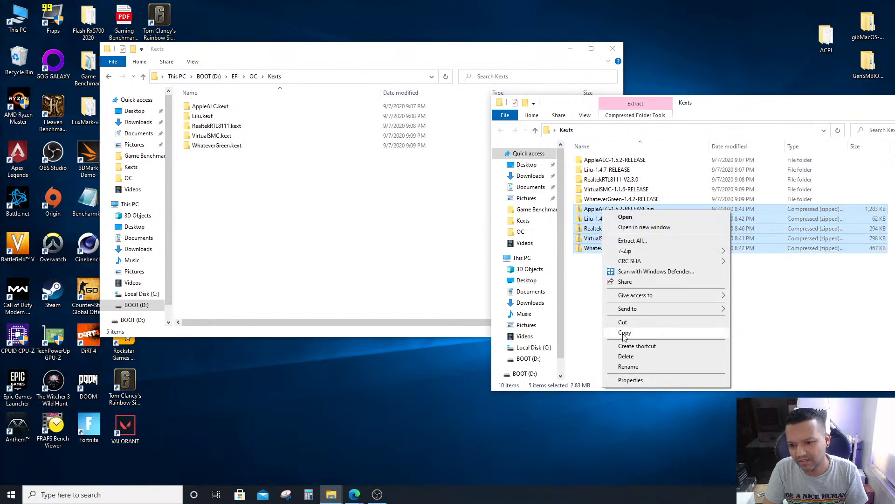
{"action": "left_click", "coordinate": [627, 356]}
{"action": "left_click_drag", "start_coordinate": [836, 108], "coordinate": [743, 114]}
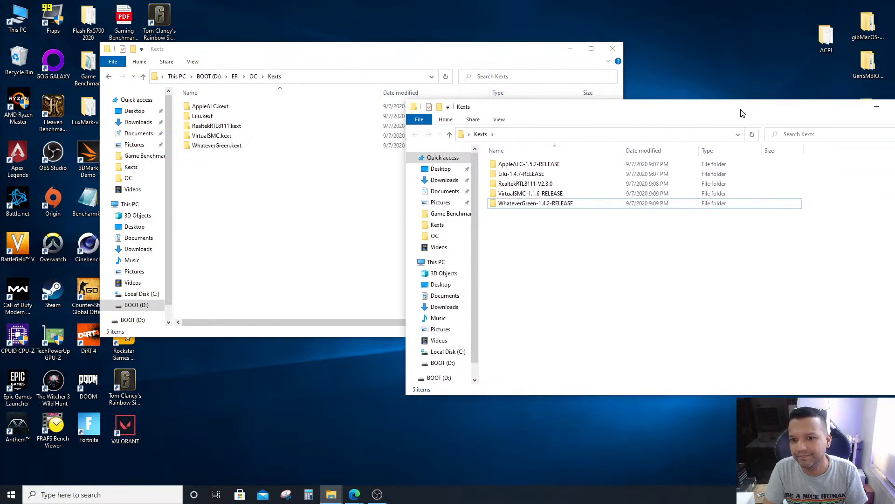
{"action": "left_click_drag", "start_coordinate": [831, 115], "coordinate": [755, 123]}
{"action": "left_click", "coordinate": [846, 117]}
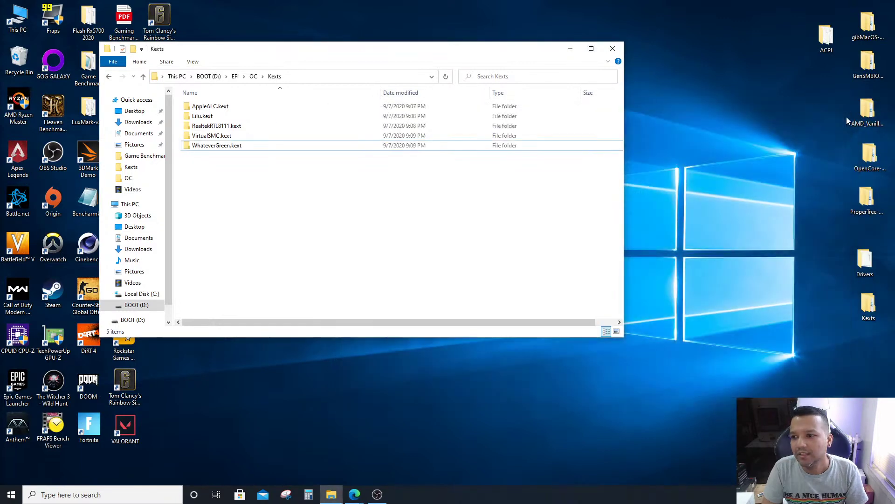
Delete all the EFI files from the OC Tools folder on the BOOT drive
{"action": "left_click_drag", "start_coordinate": [193, 49], "coordinate": [235, 55]}
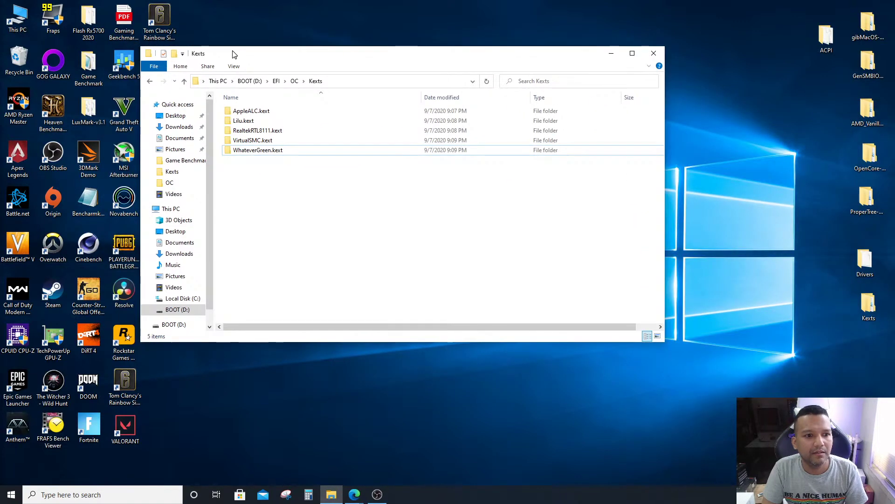
{"action": "left_click", "coordinate": [150, 83]}
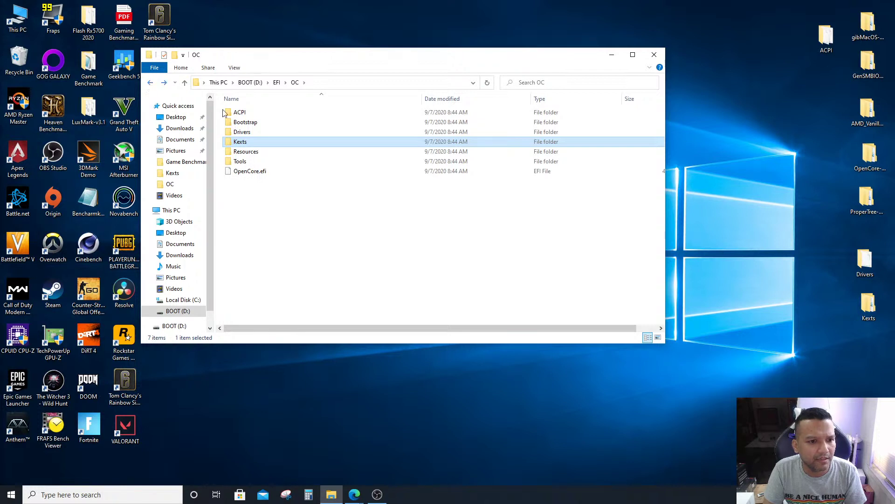
{"action": "double_click", "coordinate": [254, 161]}
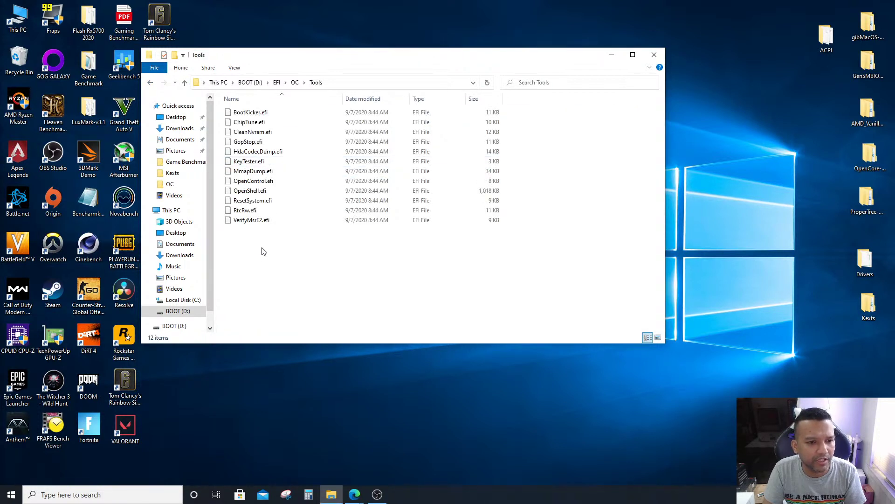
{"action": "left_click_drag", "start_coordinate": [262, 252], "coordinate": [226, 110]}
{"action": "right_click", "coordinate": [248, 114]}
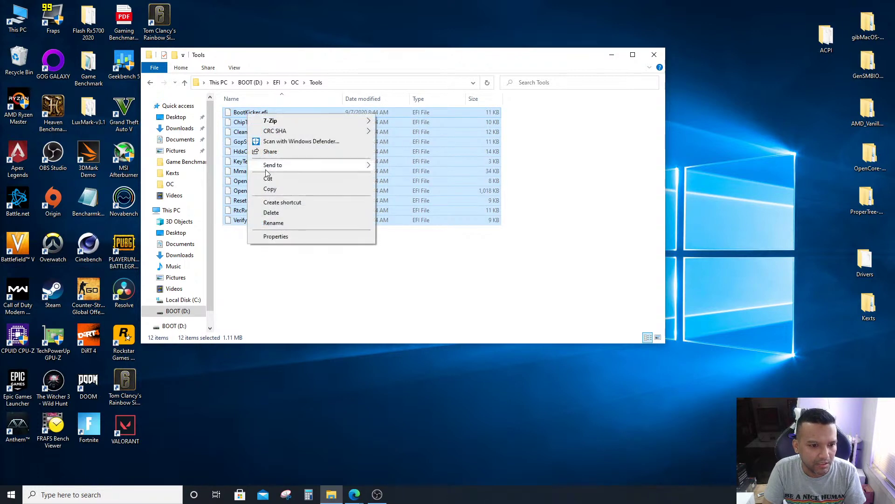
{"action": "left_click", "coordinate": [271, 212]}
{"action": "left_click", "coordinate": [485, 259]}
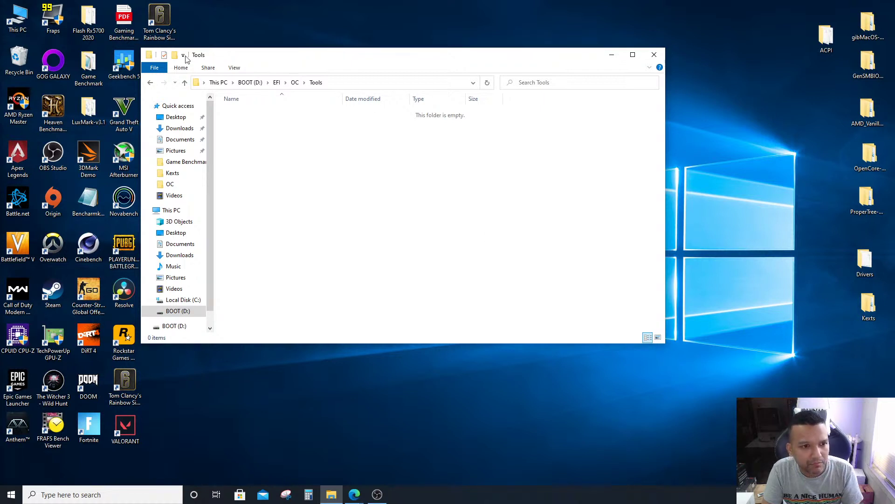
Copy SSDT-EC-USBX-DESKTOP.aml from the desktop ACPI folder into the OC ACPI folder on the BOOT drive and close the desktop folder
{"action": "left_click", "coordinate": [151, 83]}
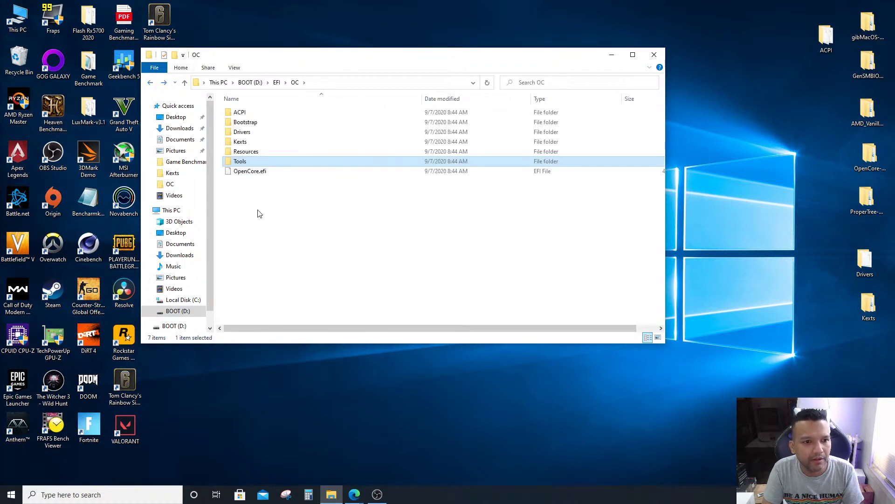
{"action": "double_click", "coordinate": [238, 113]}
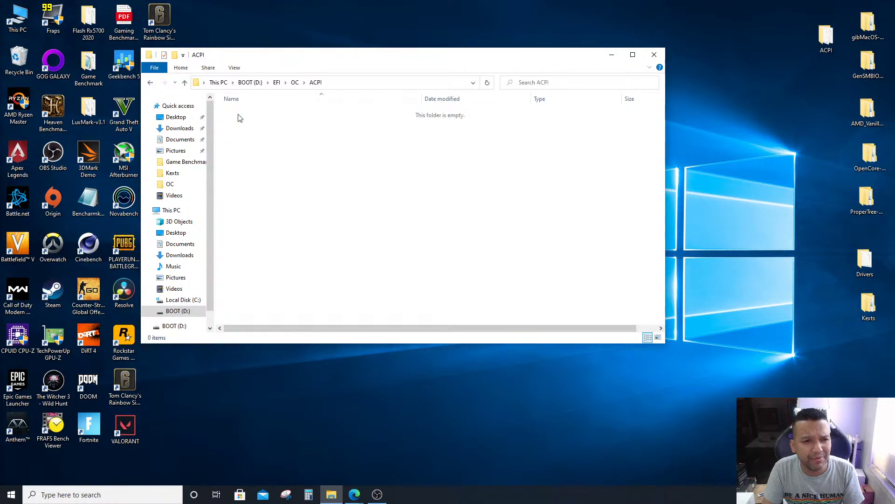
{"action": "double_click", "coordinate": [825, 40]}
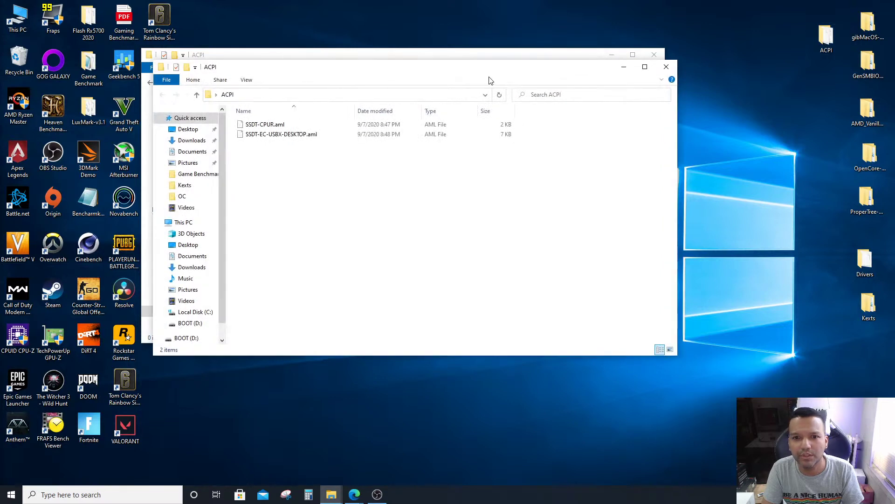
{"action": "left_click_drag", "start_coordinate": [476, 69], "coordinate": [691, 163]}
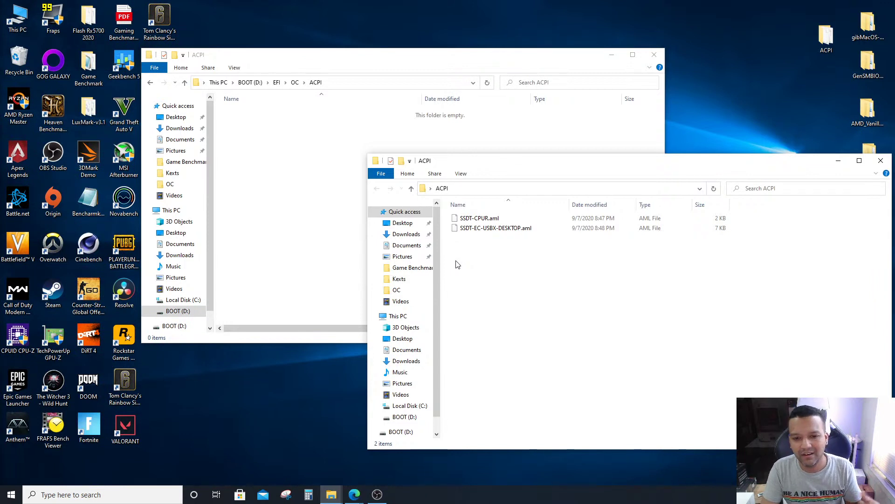
{"action": "left_click", "coordinate": [474, 232]}
{"action": "left_click_drag", "start_coordinate": [496, 232], "coordinate": [274, 160]}
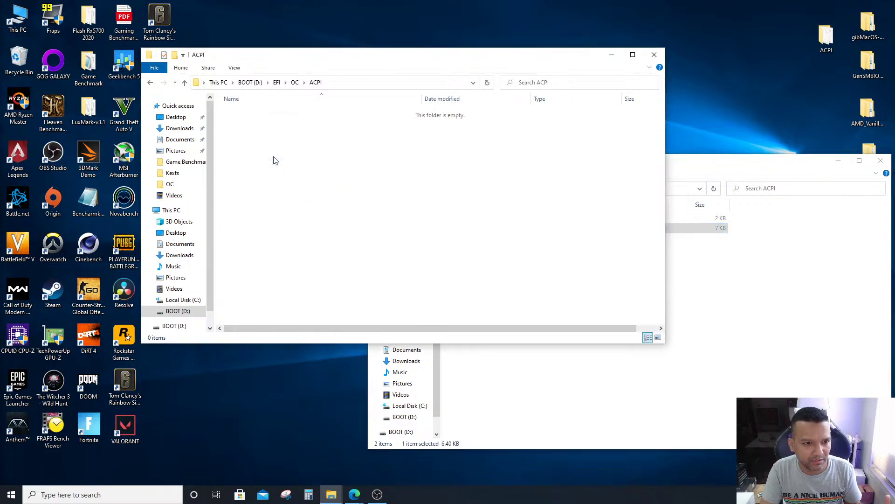
{"action": "left_click", "coordinate": [732, 308]}
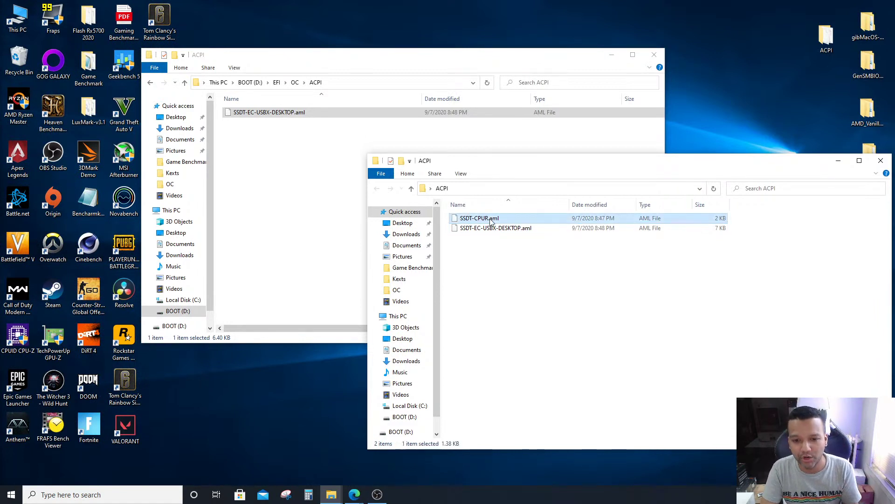
{"action": "left_click", "coordinate": [473, 218]}
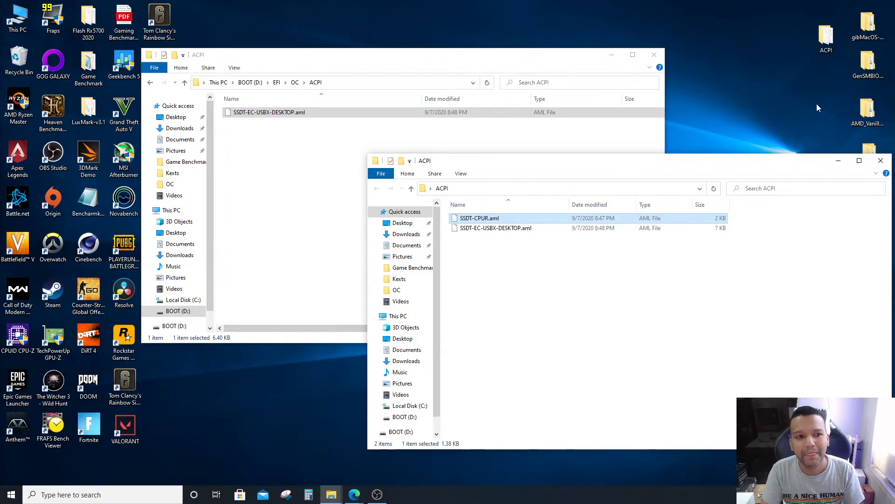
{"action": "left_click", "coordinate": [880, 161]}
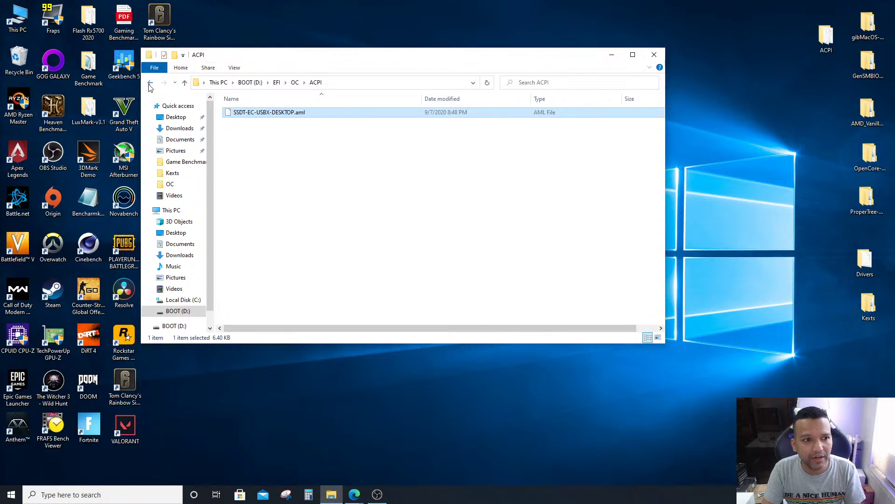
Return to the OC folder on the BOOT drive and move its window clear of the desktop folders
{"action": "left_click", "coordinate": [150, 87]}
{"action": "left_click_drag", "start_coordinate": [340, 58], "coordinate": [307, 54]}
{"action": "left_click_drag", "start_coordinate": [455, 55], "coordinate": [427, 53]}
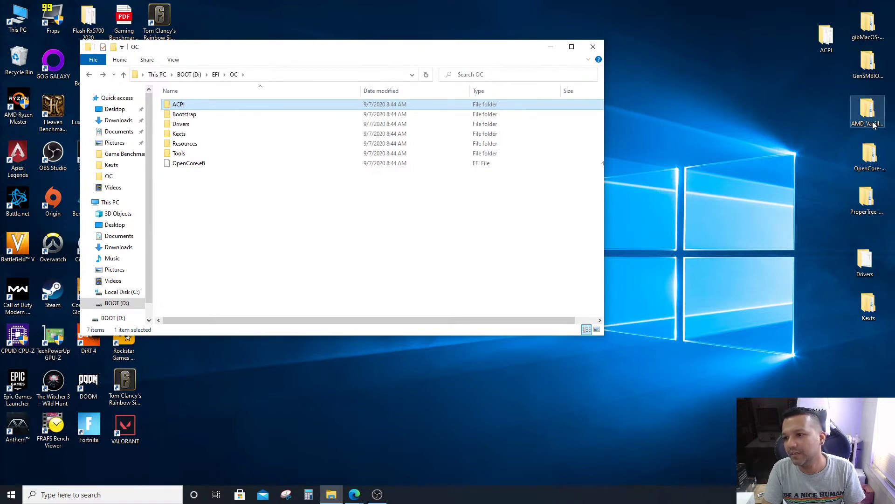
{"action": "left_click", "coordinate": [862, 106]}
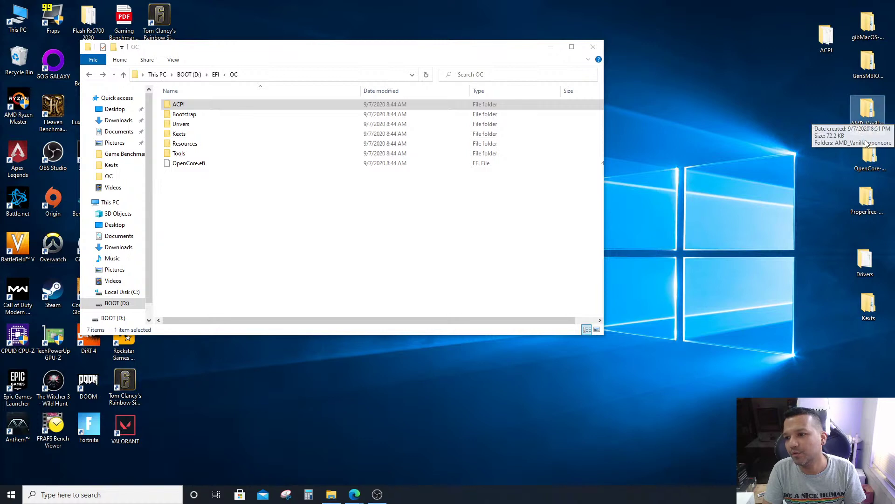
{"action": "double_click", "coordinate": [860, 111]}
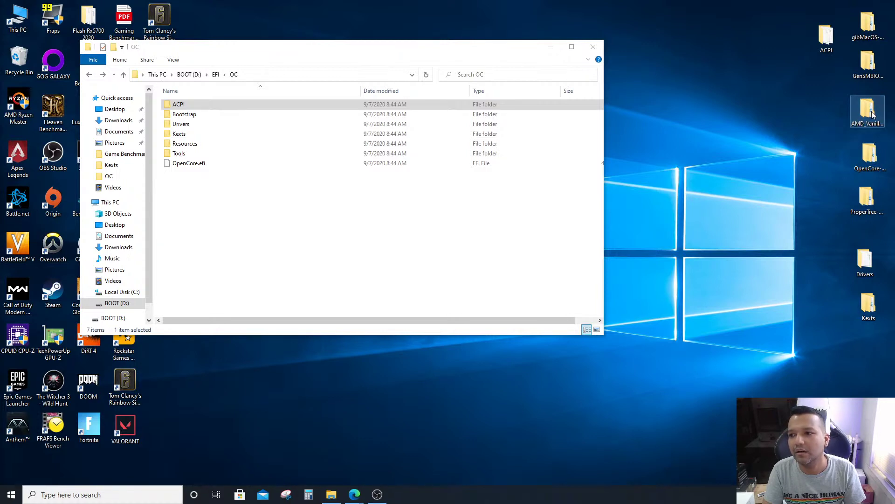
{"action": "left_click_drag", "start_coordinate": [294, 63], "coordinate": [312, 64]}
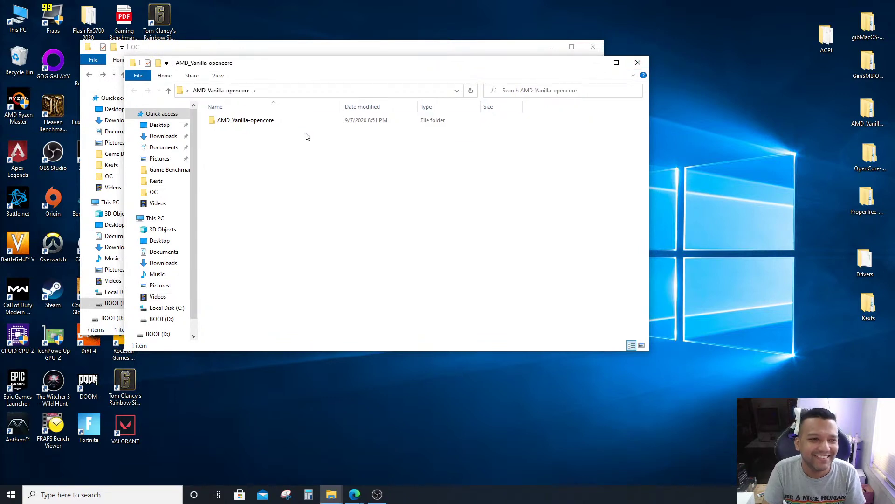
{"action": "left_click", "coordinate": [637, 62]}
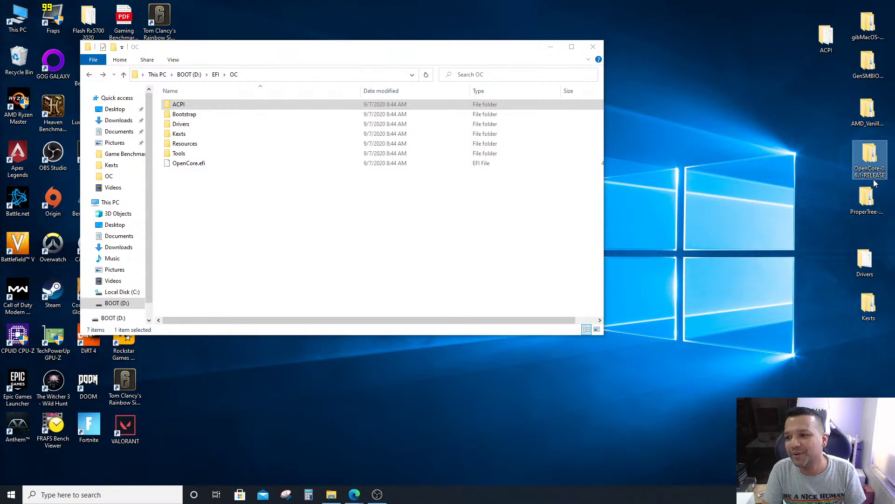
Copy Sample.plist from the Docs folder of OpenCore-0.6.1-RELEASE into the OC folder on the BOOT drive
{"action": "double_click", "coordinate": [870, 158]}
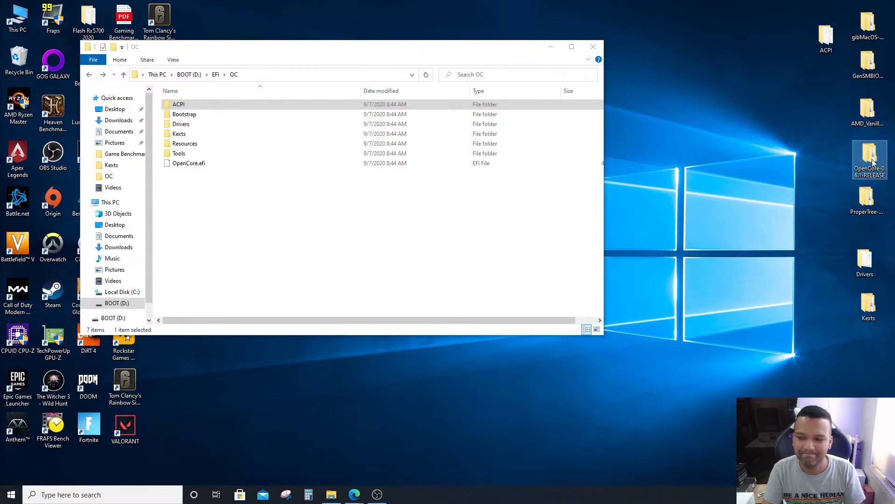
{"action": "left_click_drag", "start_coordinate": [416, 65], "coordinate": [603, 93]}
{"action": "double_click", "coordinate": [414, 148]}
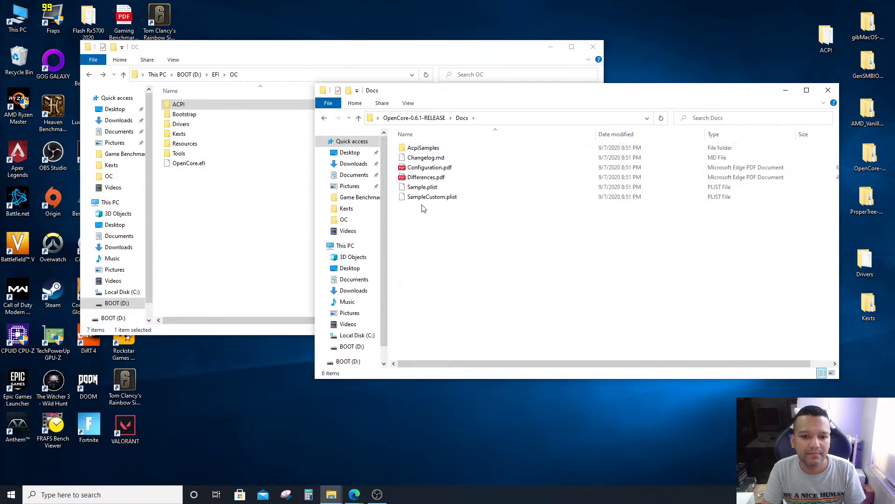
{"action": "left_click", "coordinate": [423, 188]}
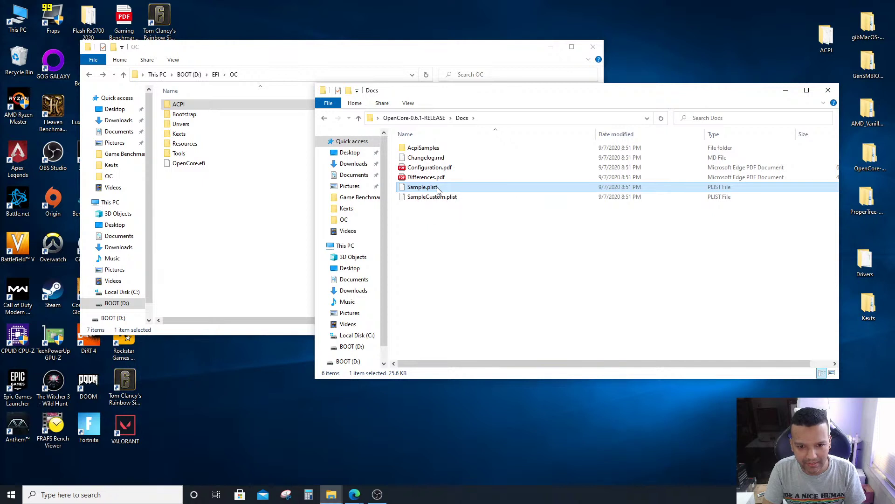
{"action": "left_click_drag", "start_coordinate": [437, 191], "coordinate": [215, 255]}
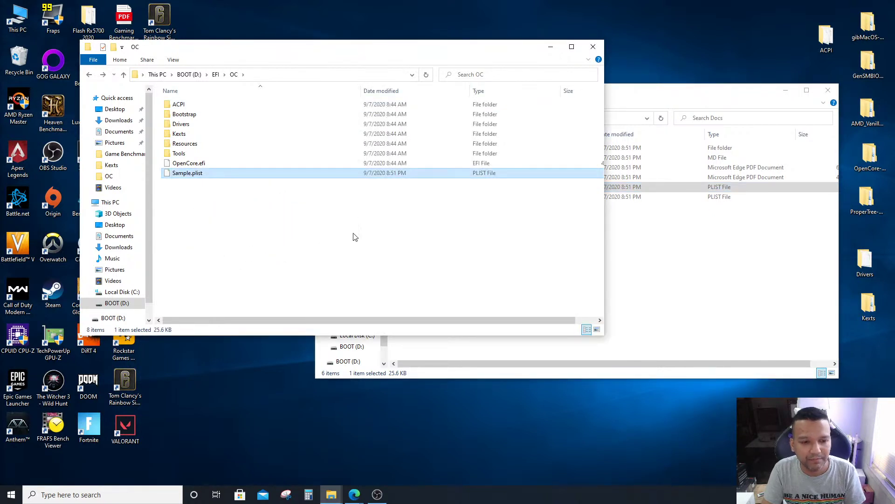
Rename Sample.plist in the OC folder to config.plist and close the OpenCore Docs folder
{"action": "left_click", "coordinate": [178, 175]}
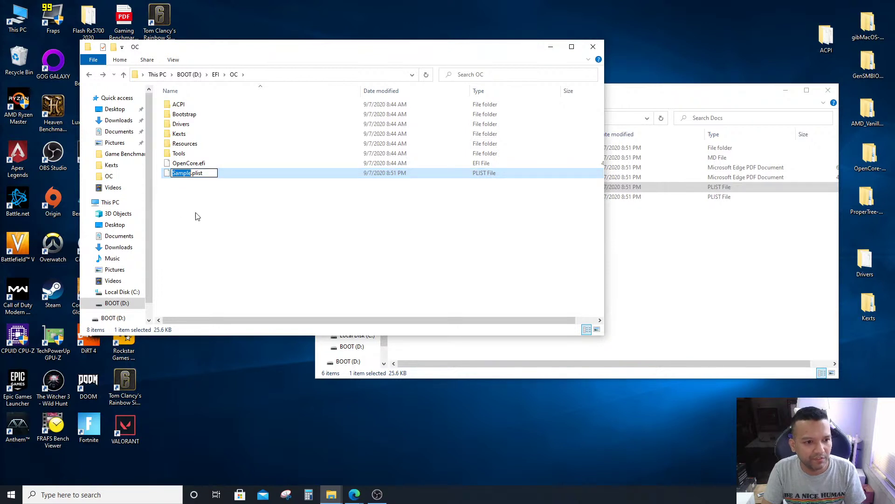
{"action": "type", "text": "confi"}
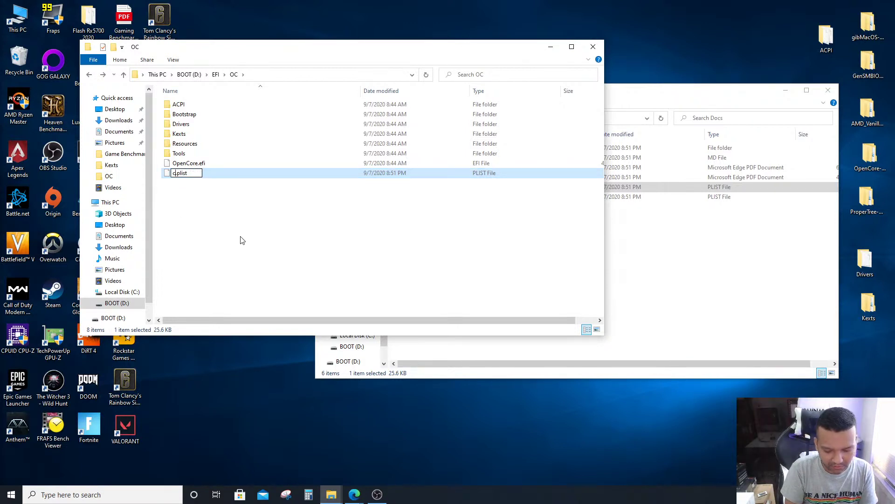
{"action": "type", "text": "g"}
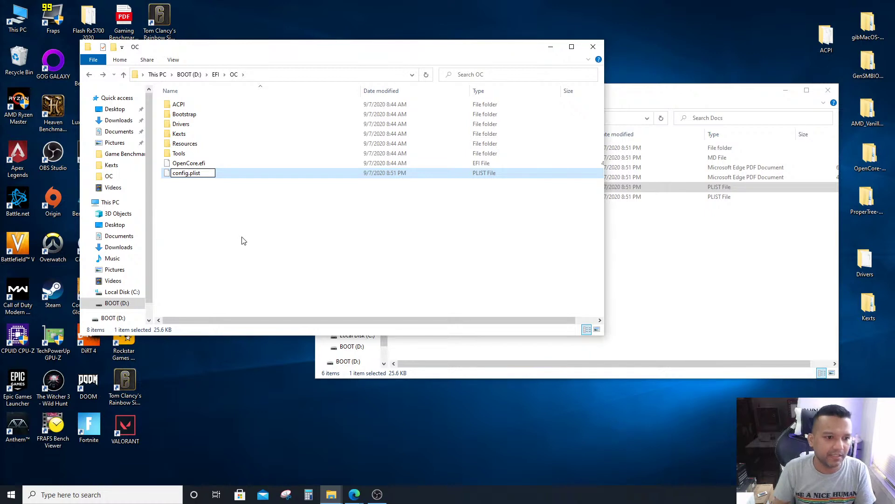
{"action": "left_click", "coordinate": [257, 228]}
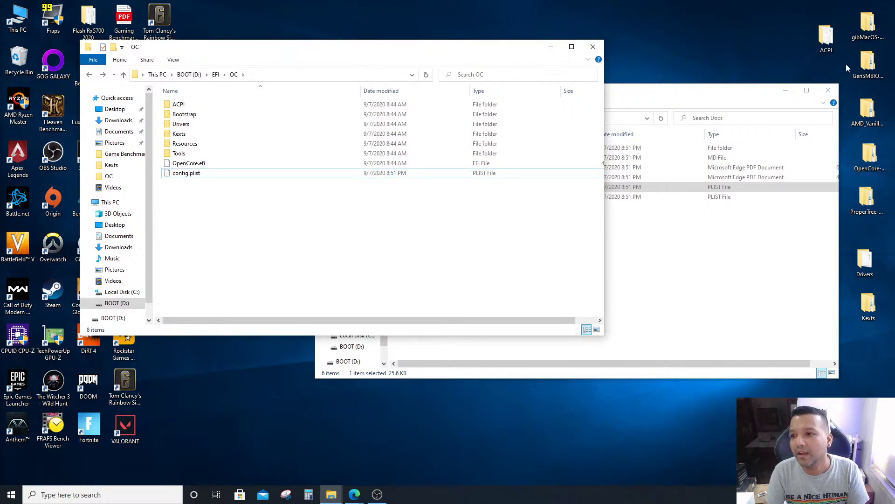
{"action": "left_click", "coordinate": [692, 228]}
{"action": "left_click", "coordinate": [828, 90]}
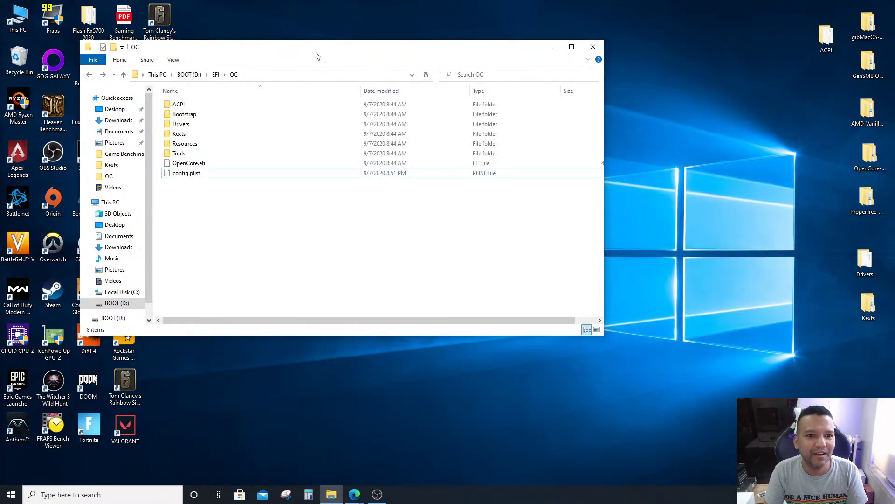
Check the contents of the ACPI, Drivers and Kexts folders inside the OC folder on the BOOT drive
{"action": "left_click_drag", "start_coordinate": [317, 48], "coordinate": [403, 69]}
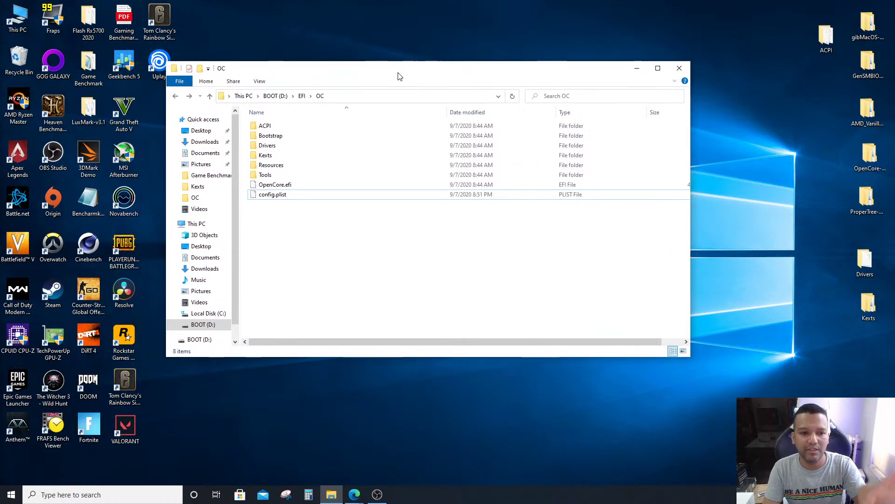
{"action": "double_click", "coordinate": [265, 126]}
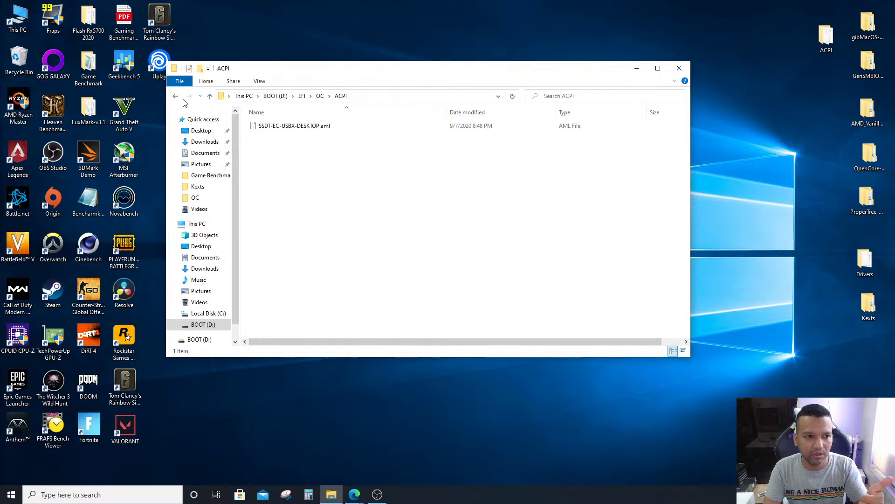
{"action": "key", "text": "alt+Up"}
{"action": "left_click", "coordinate": [276, 146]}
{"action": "double_click", "coordinate": [276, 146]}
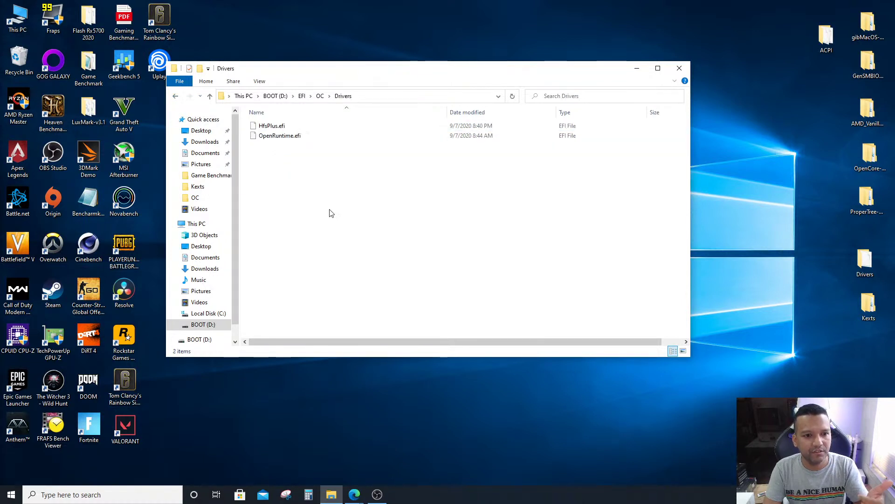
{"action": "left_click", "coordinate": [176, 97]}
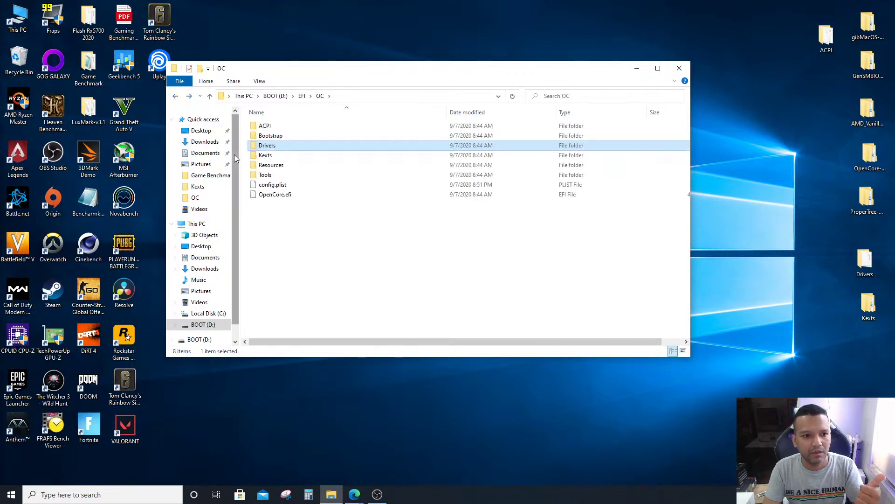
{"action": "double_click", "coordinate": [269, 155]}
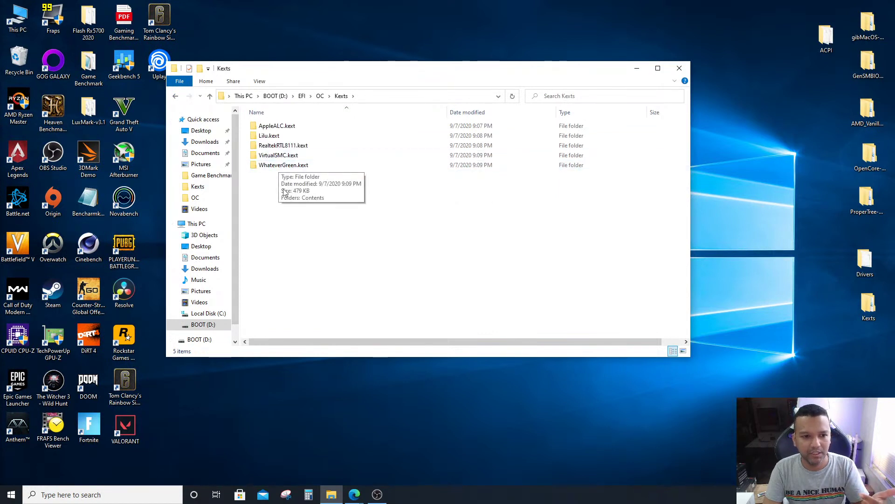
{"action": "left_click", "coordinate": [175, 97]}
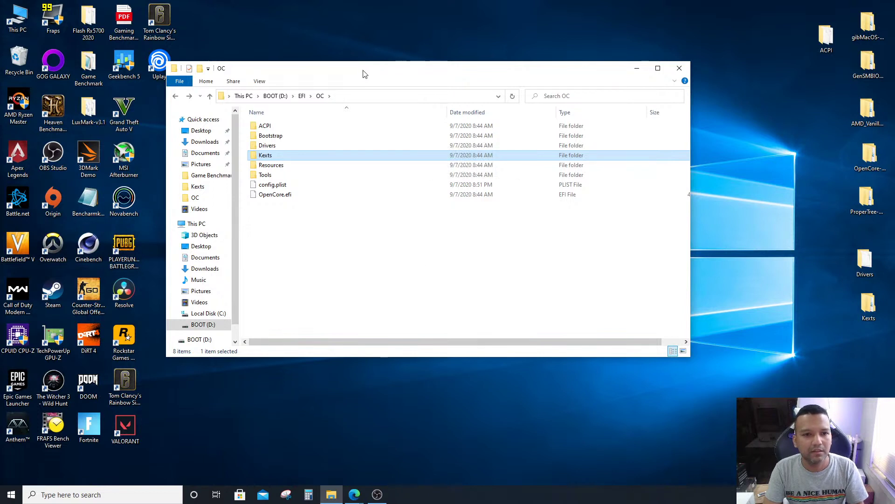
Run ProperTree.bat from the inner ProperTree-master folder on the desktop, allowing it to run despite the SmartScreen block
{"action": "left_click_drag", "start_coordinate": [366, 72], "coordinate": [245, 43]}
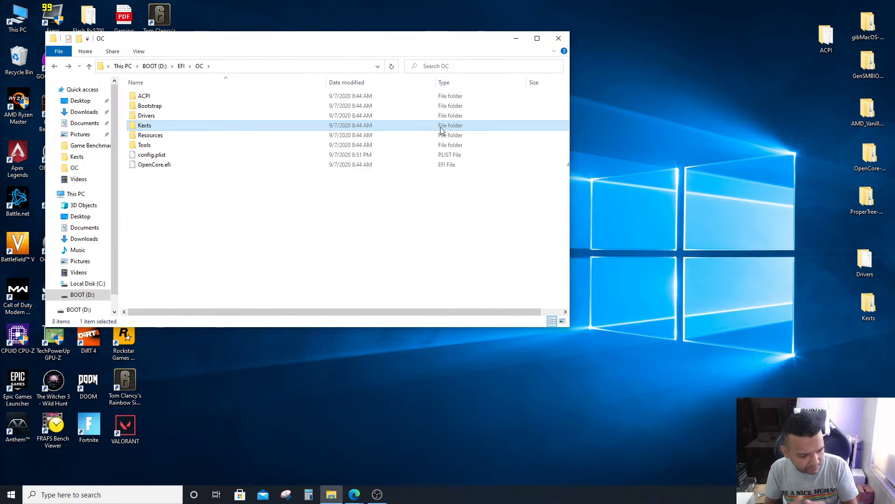
{"action": "left_click_drag", "start_coordinate": [366, 40], "coordinate": [346, 37]}
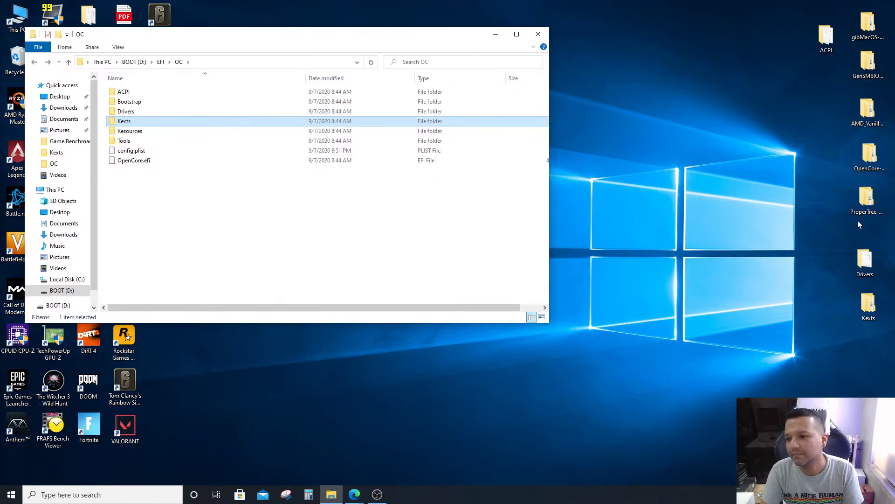
{"action": "double_click", "coordinate": [866, 198]}
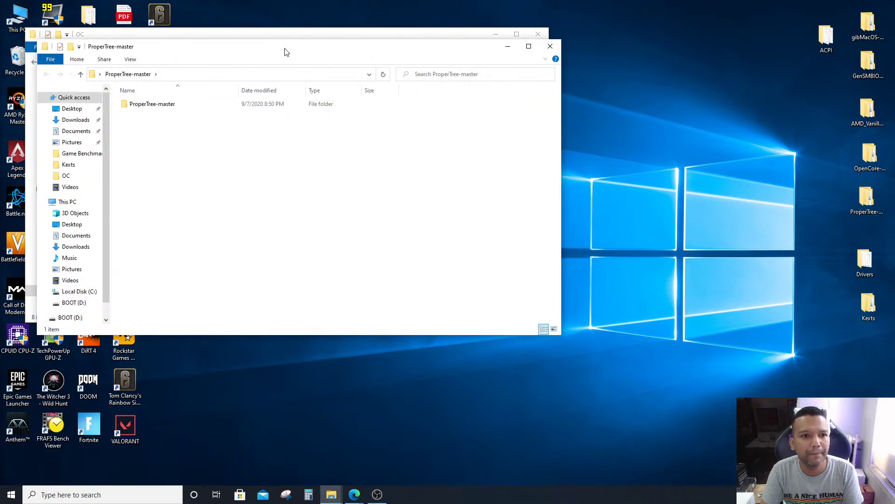
{"action": "left_click_drag", "start_coordinate": [286, 49], "coordinate": [530, 57]}
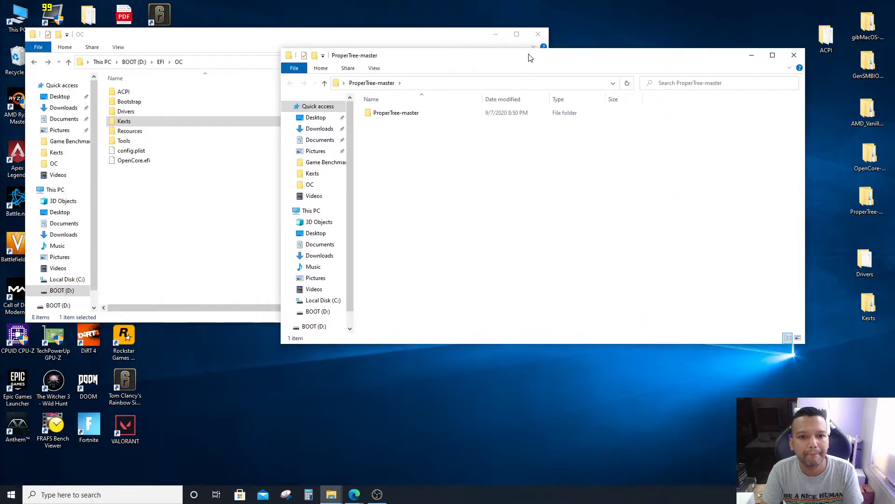
{"action": "double_click", "coordinate": [411, 114]}
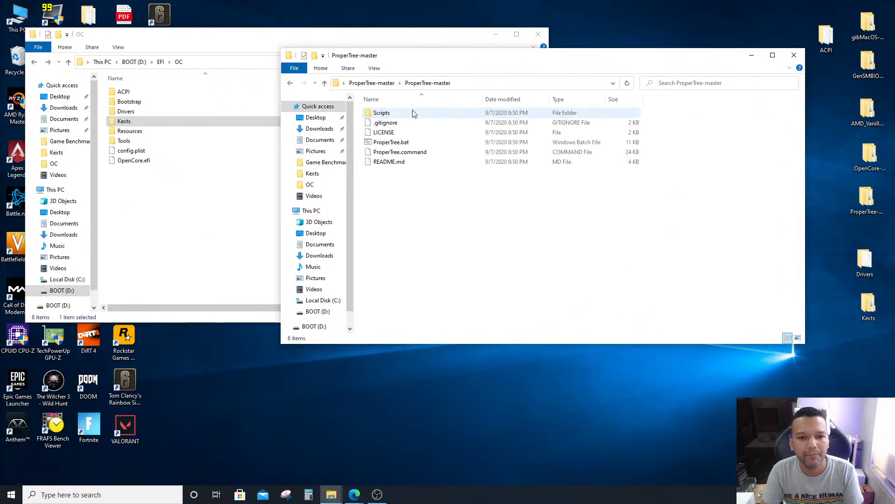
{"action": "double_click", "coordinate": [401, 143]}
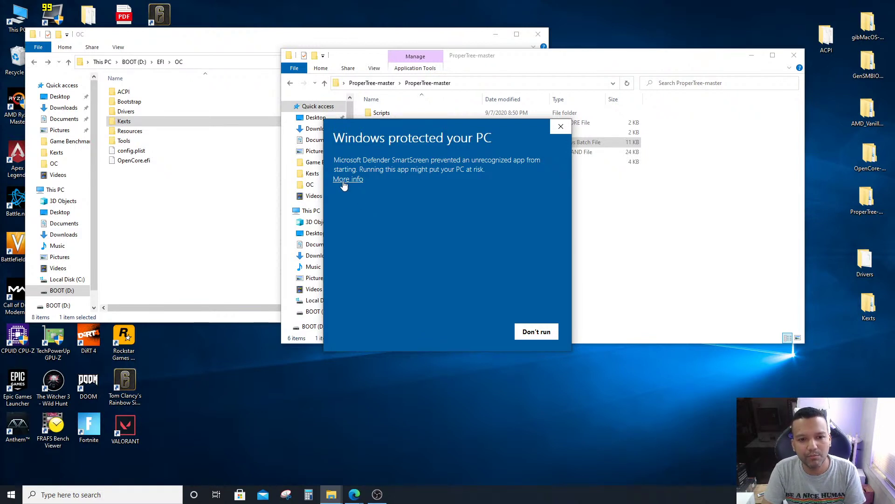
{"action": "left_click", "coordinate": [345, 181]}
{"action": "left_click", "coordinate": [480, 331]}
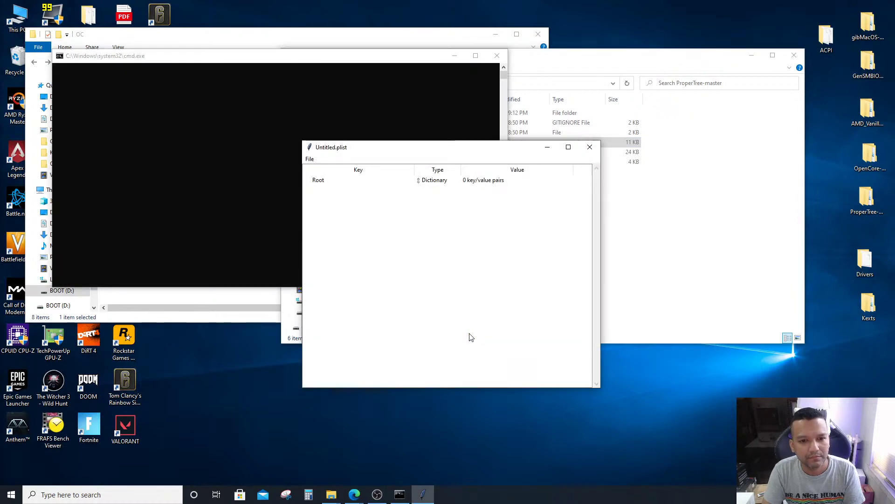
Make the untitled plist window taller, minimize the ProperTree-master folder and move the plist window over the OC folder
{"action": "left_click_drag", "start_coordinate": [371, 151], "coordinate": [291, 104]}
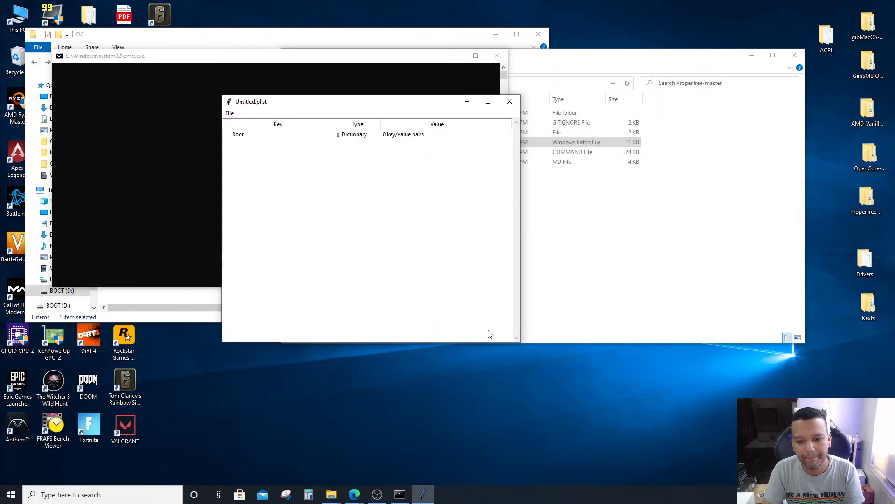
{"action": "left_click_drag", "start_coordinate": [518, 341], "coordinate": [474, 448]}
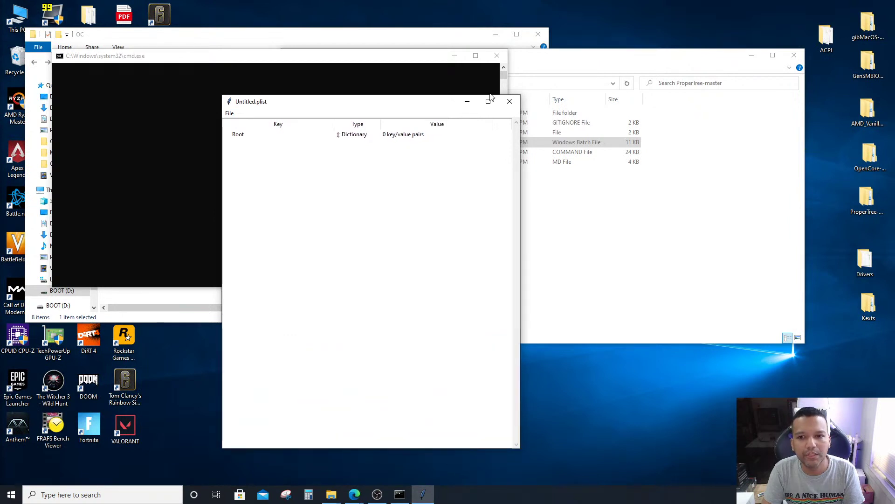
{"action": "left_click", "coordinate": [751, 55]}
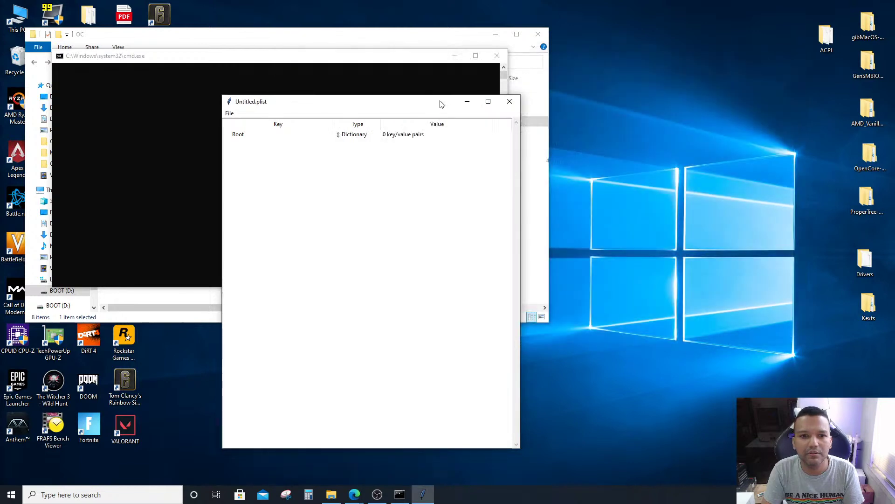
{"action": "left_click_drag", "start_coordinate": [429, 97], "coordinate": [193, 34]}
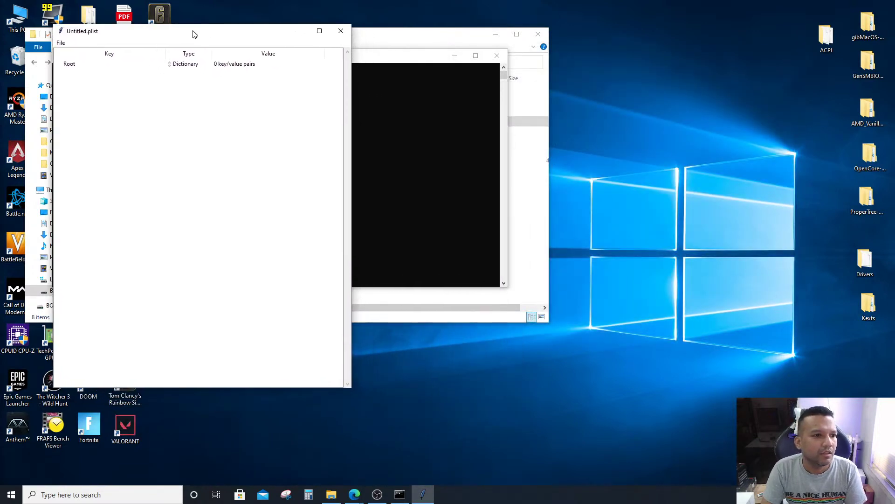
Open config.plist from the EFI\OC folder on the BOOT (D:) drive in ProperTree
{"action": "left_click", "coordinate": [61, 43]}
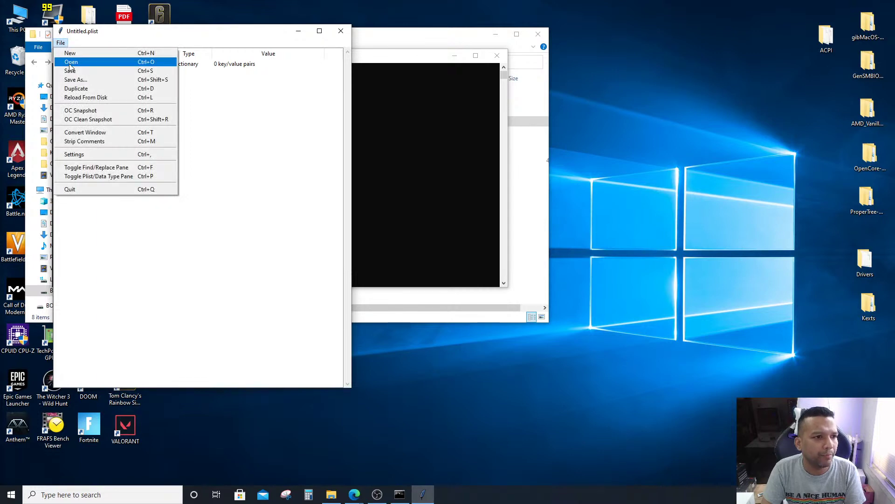
{"action": "left_click", "coordinate": [69, 65]}
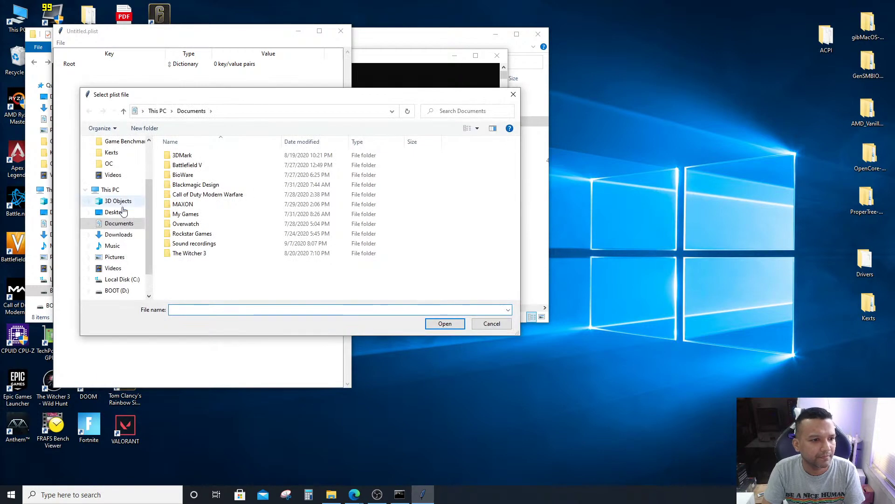
{"action": "left_click", "coordinate": [113, 294]}
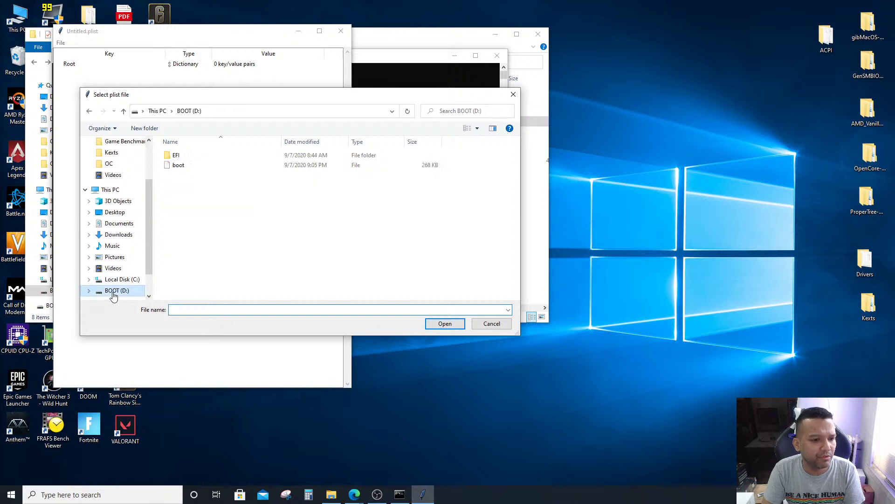
{"action": "double_click", "coordinate": [176, 156]}
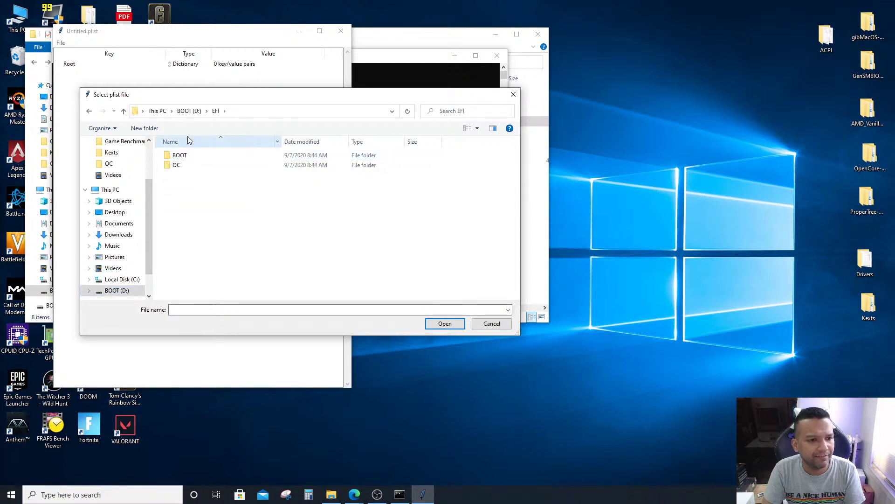
{"action": "double_click", "coordinate": [178, 165]}
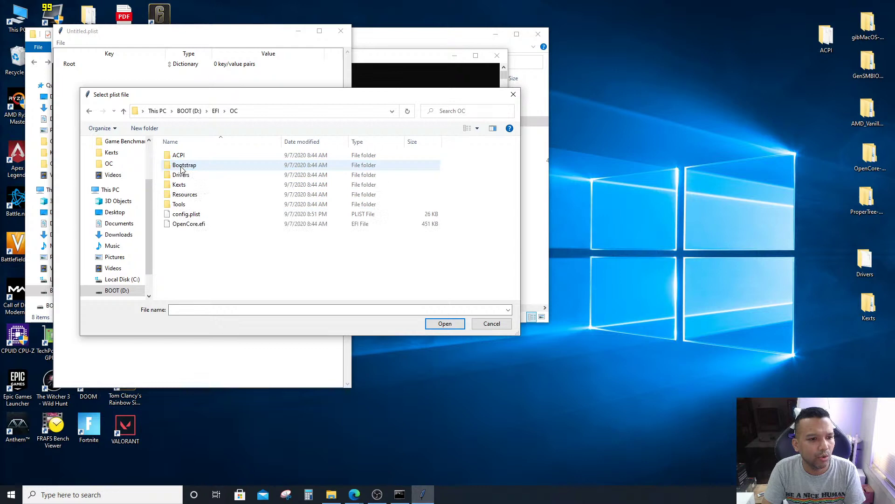
{"action": "double_click", "coordinate": [196, 216]}
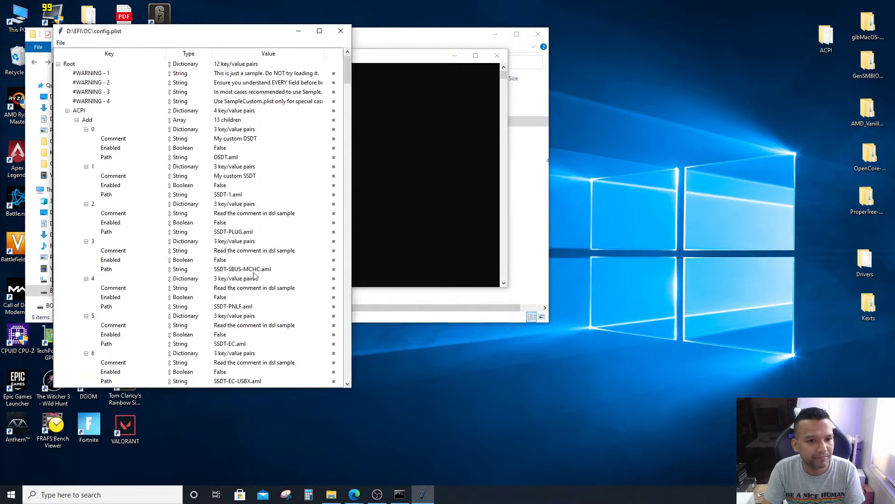
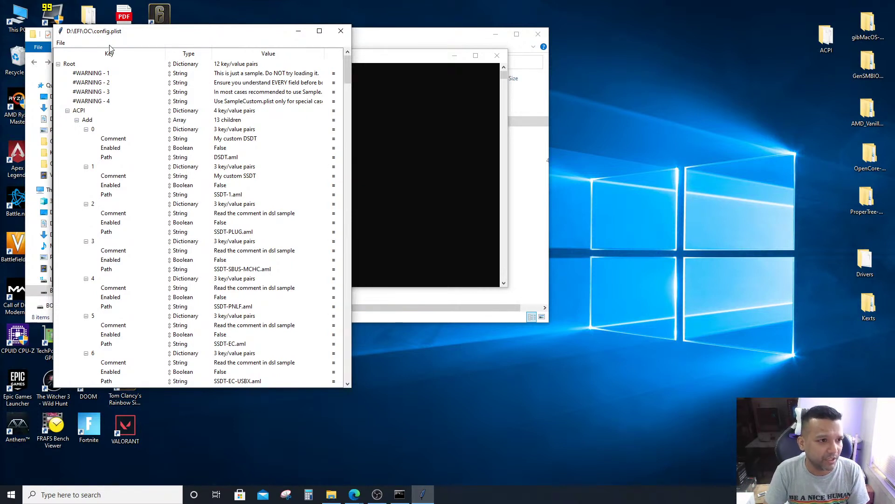
Run an OC Snapshot on config.plist using the EFI\OC folder of the BOOT drive, and slightly enlarge the plist window
{"action": "left_click", "coordinate": [62, 44]}
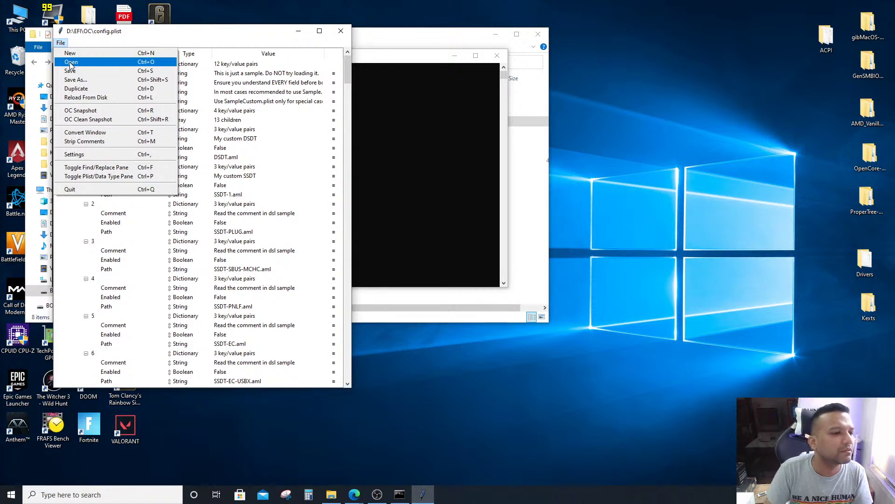
{"action": "left_click", "coordinate": [75, 110]}
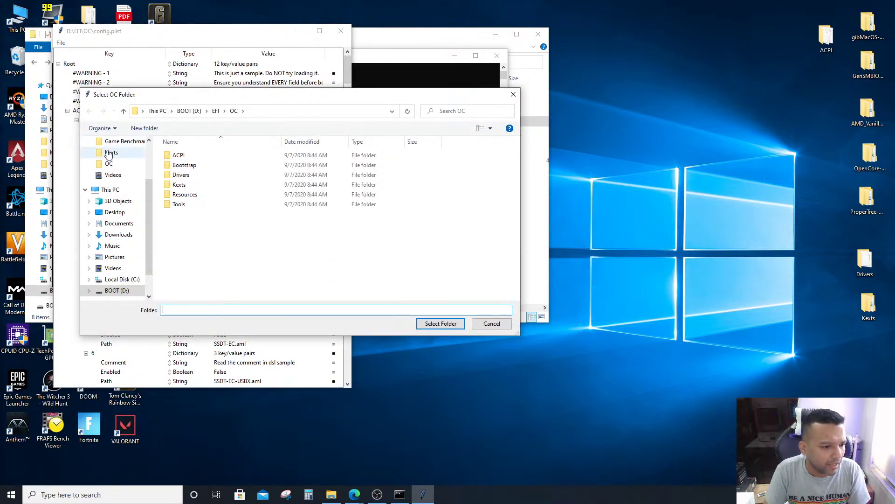
{"action": "left_click", "coordinate": [114, 291]}
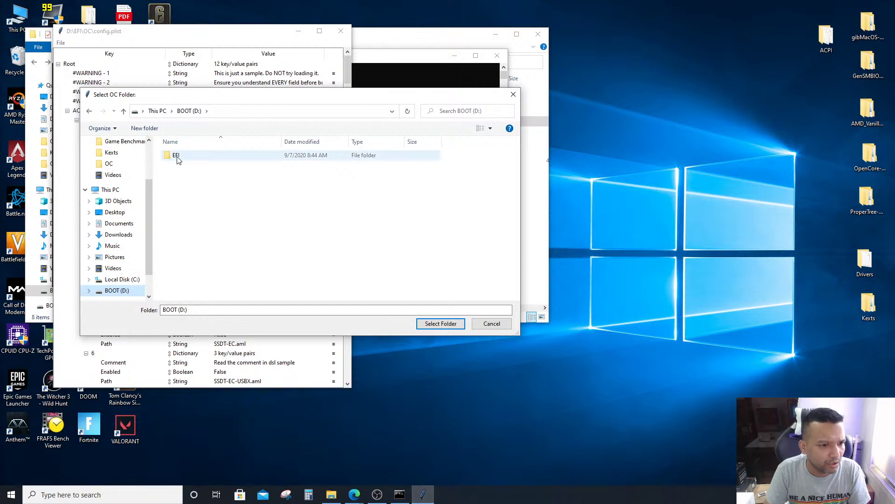
{"action": "double_click", "coordinate": [176, 156]}
{"action": "double_click", "coordinate": [177, 166]}
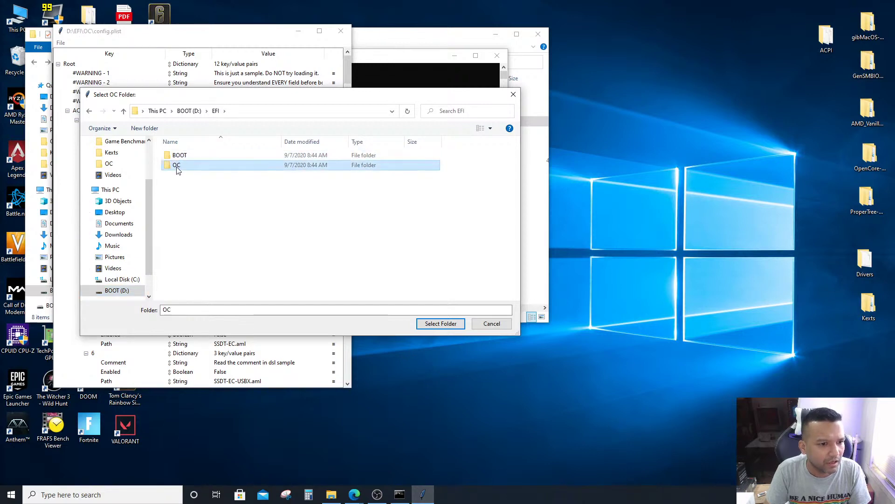
{"action": "left_click", "coordinate": [448, 324]}
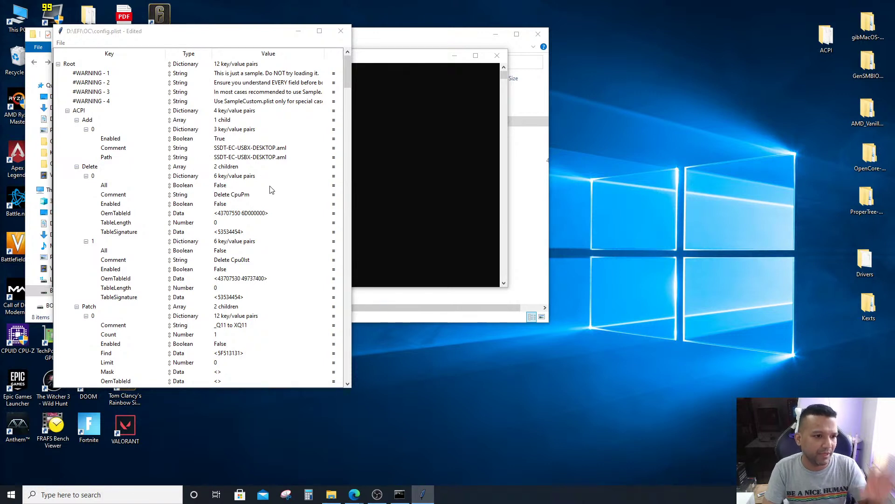
{"action": "left_click", "coordinate": [353, 391]}
{"action": "left_click_drag", "start_coordinate": [353, 391], "coordinate": [359, 398]}
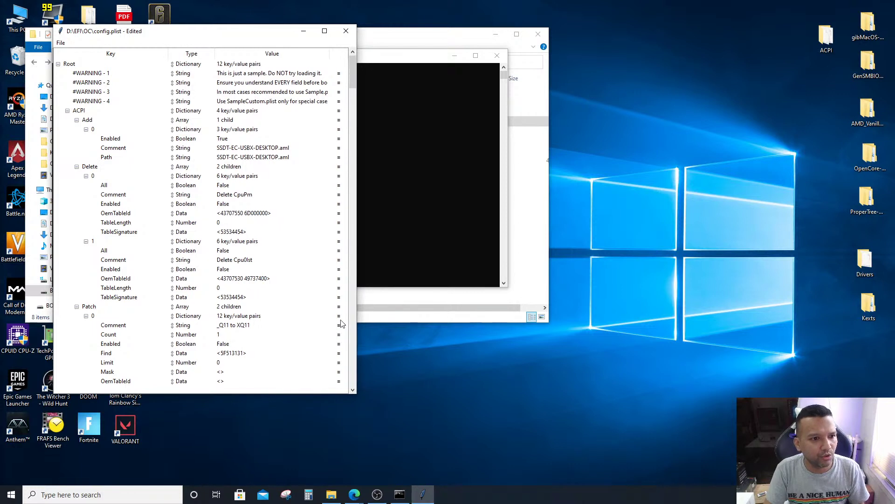
Run an OC Clean Snapshot on config.plist, selecting the EFI\OC folder on the BOOT drive
{"action": "left_click", "coordinate": [61, 43]}
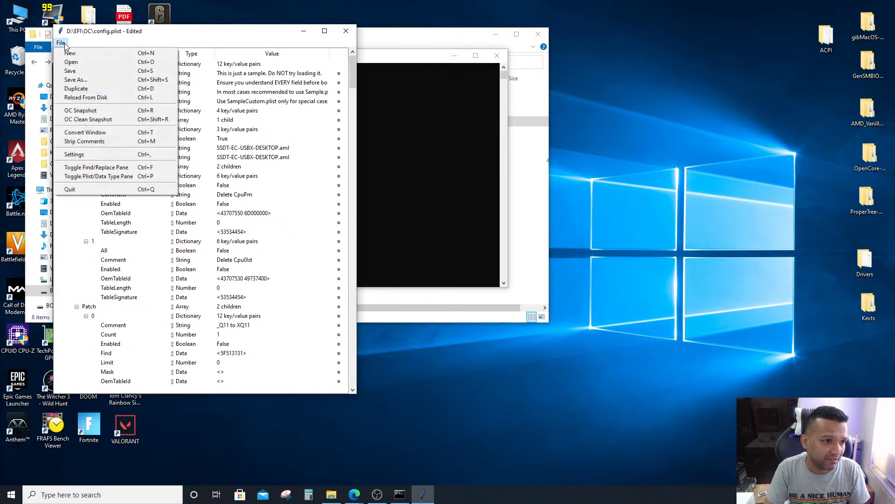
{"action": "left_click", "coordinate": [81, 120]}
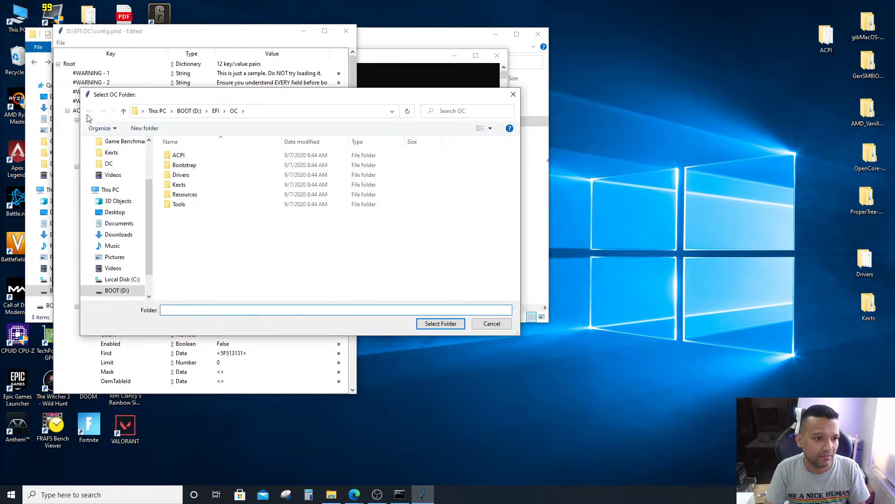
{"action": "left_click_drag", "start_coordinate": [186, 95], "coordinate": [164, 94]}
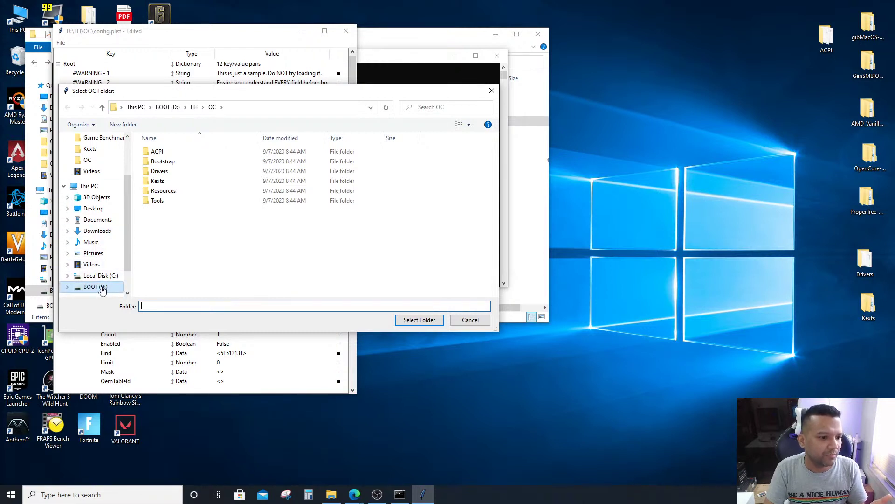
{"action": "left_click", "coordinate": [95, 288]}
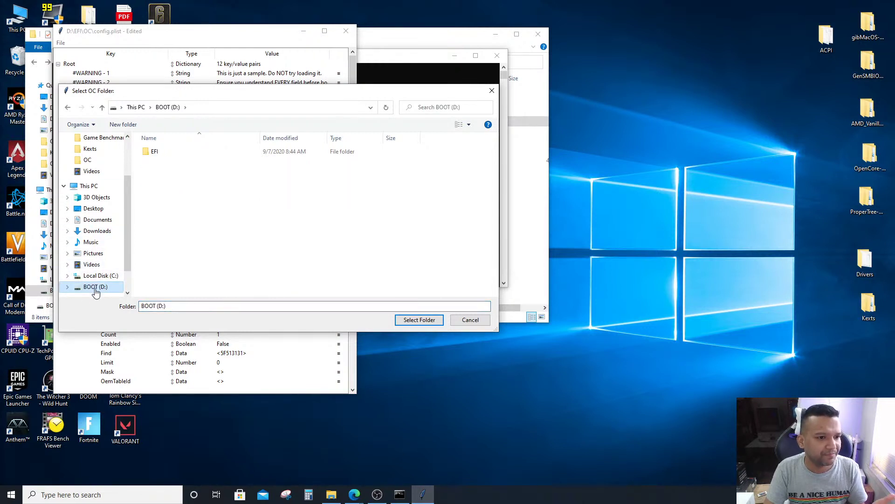
{"action": "left_click", "coordinate": [155, 152]}
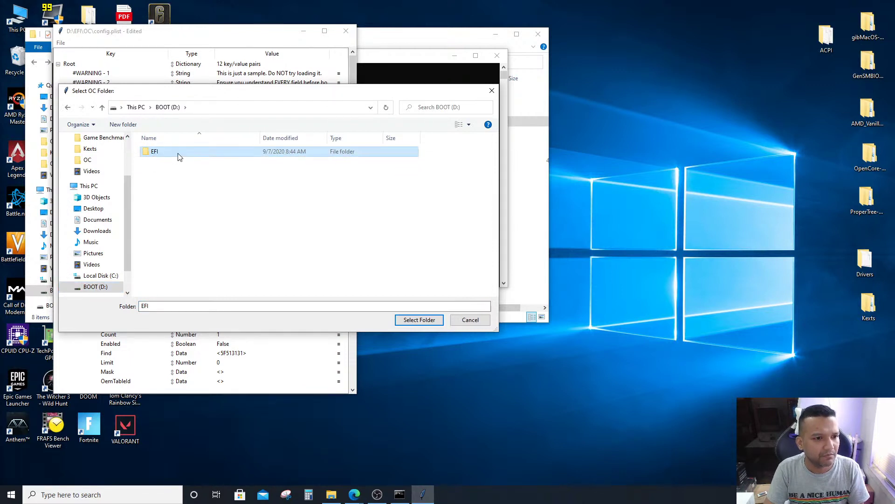
{"action": "double_click", "coordinate": [164, 154]}
{"action": "double_click", "coordinate": [163, 163]}
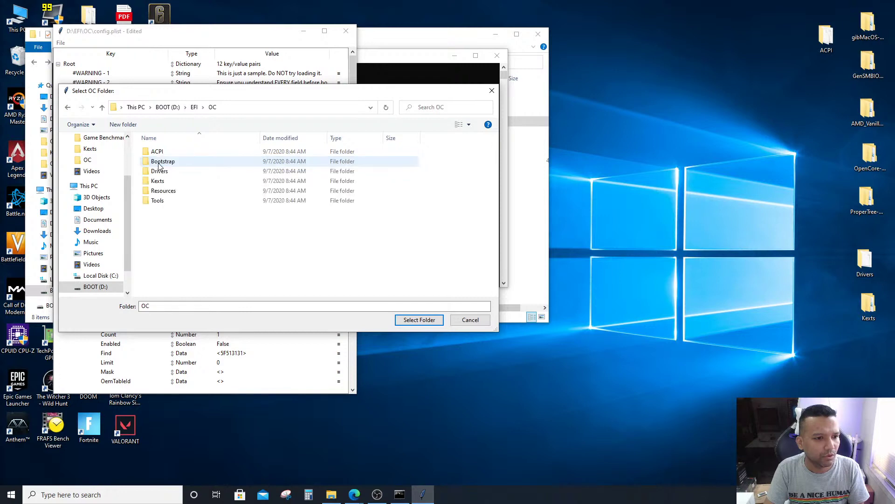
{"action": "left_click", "coordinate": [419, 320]}
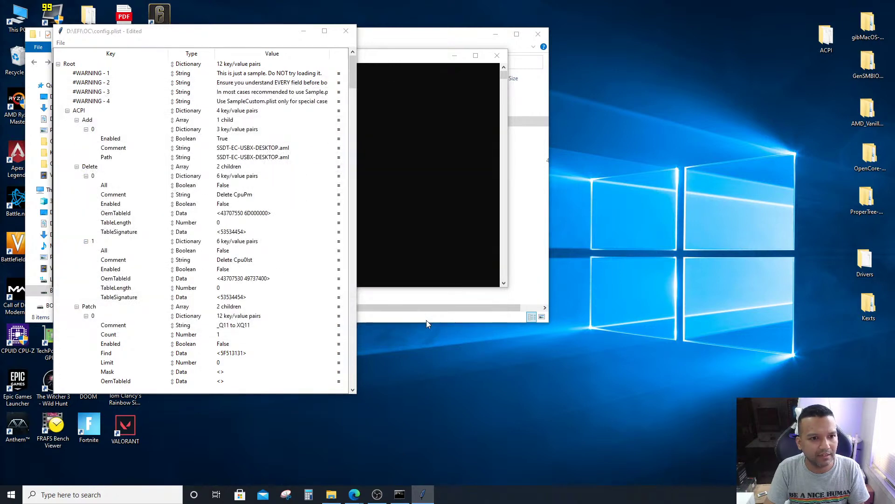
{"action": "left_click", "coordinate": [61, 43]}
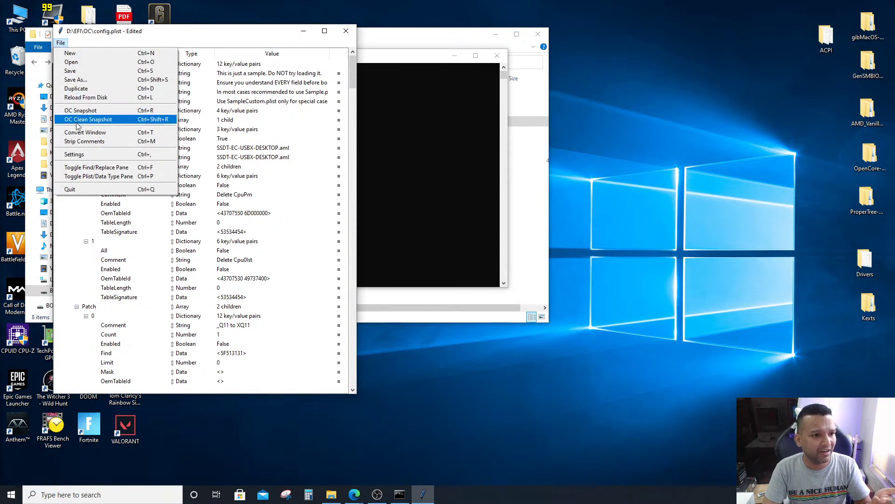
{"action": "left_click", "coordinate": [250, 28]}
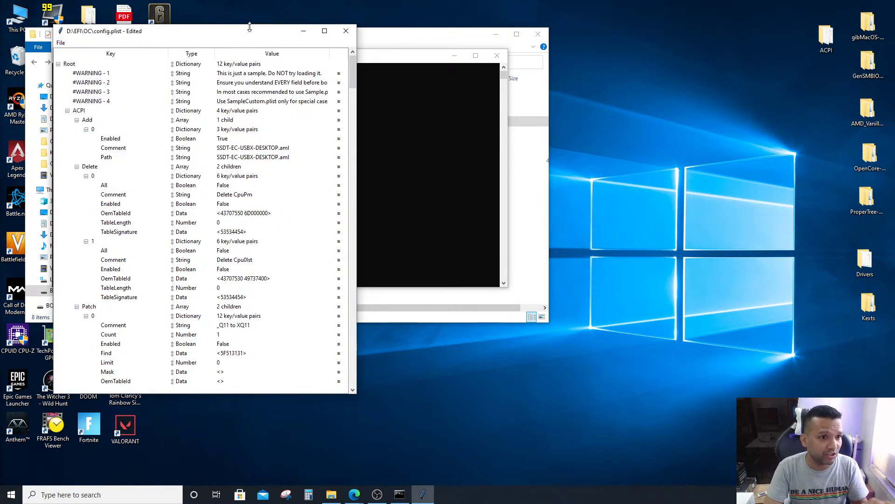
Remove the four entries #WARNING - 1 through #WARNING - 4 from the Root of config.plist
{"action": "left_click_drag", "start_coordinate": [146, 35], "coordinate": [178, 42]}
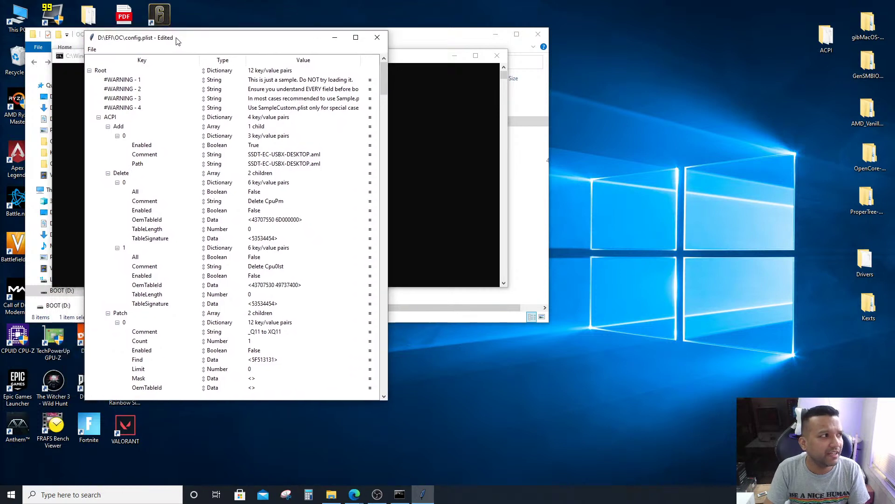
{"action": "left_click", "coordinate": [122, 80]}
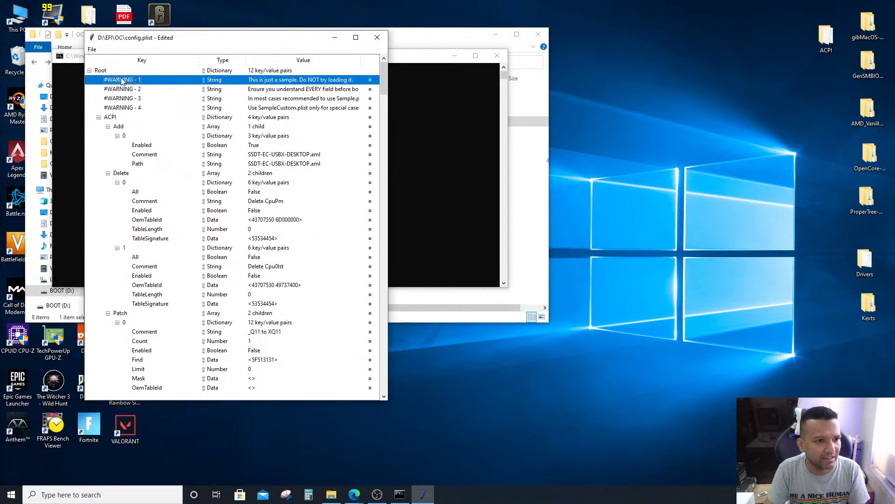
{"action": "right_click", "coordinate": [121, 80]}
{"action": "left_click", "coordinate": [128, 107]}
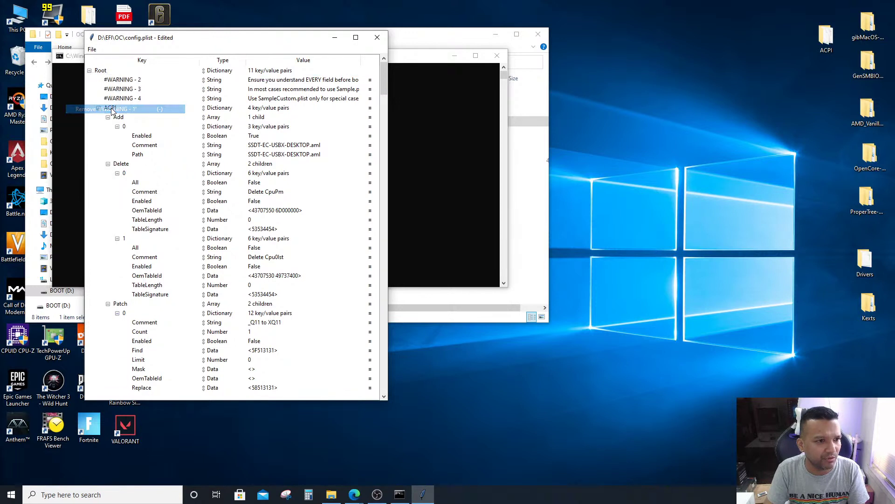
{"action": "left_click", "coordinate": [122, 80]}
{"action": "right_click", "coordinate": [122, 79]}
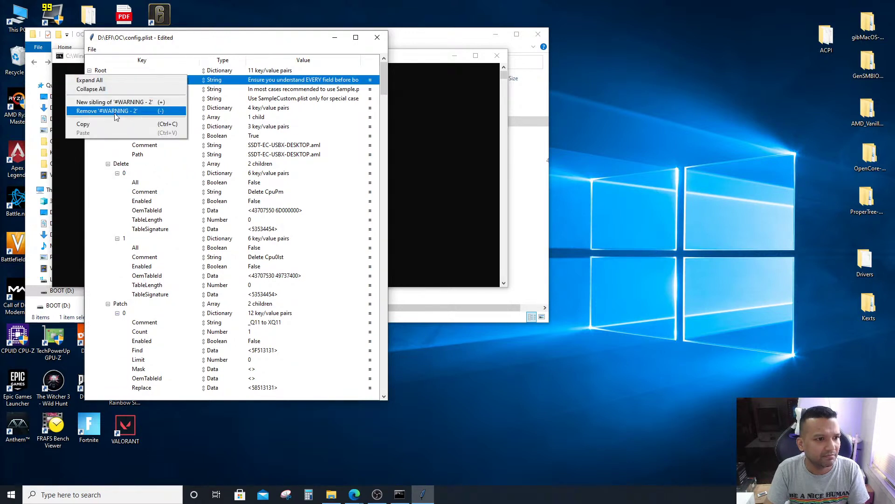
{"action": "left_click", "coordinate": [116, 111]}
{"action": "left_click", "coordinate": [119, 80]}
{"action": "right_click", "coordinate": [118, 81]}
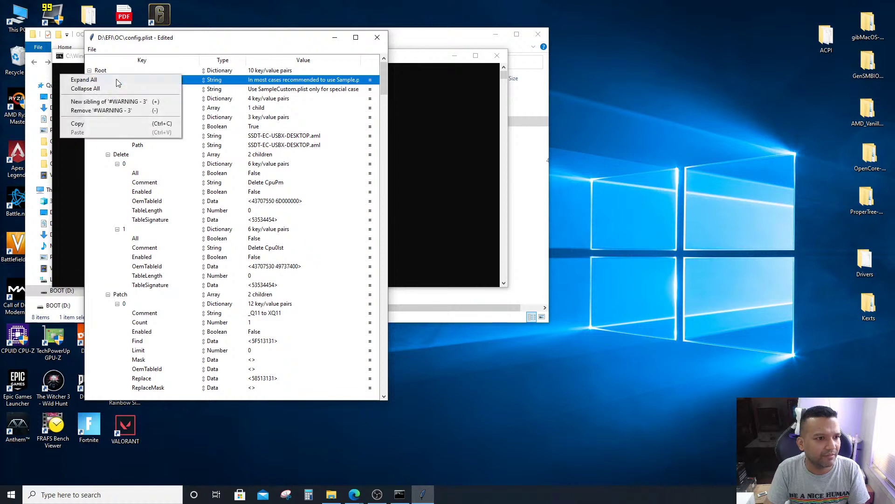
{"action": "left_click", "coordinate": [116, 111]}
{"action": "left_click", "coordinate": [117, 81]}
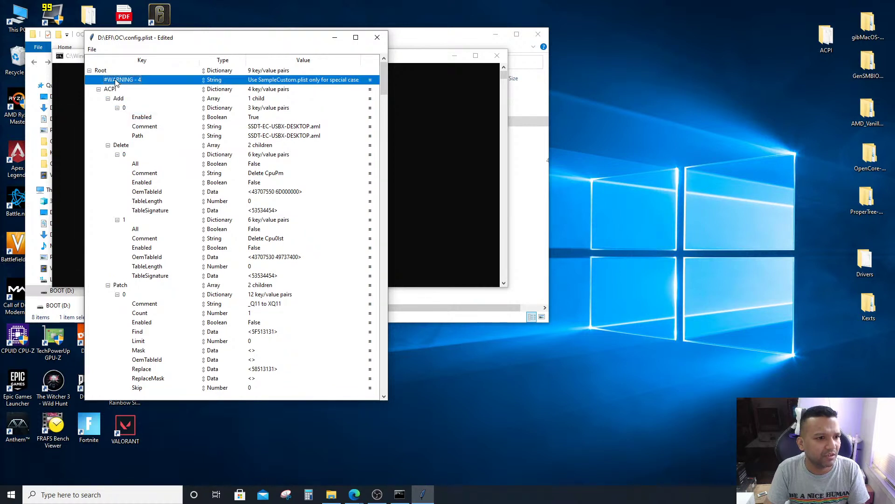
{"action": "right_click", "coordinate": [116, 81]}
{"action": "left_click", "coordinate": [115, 110]}
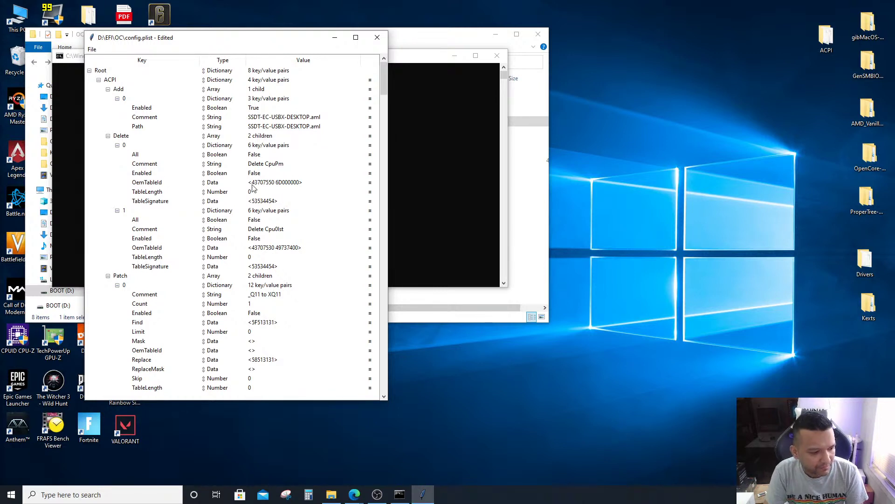
Move the config.plist window into the upper-left corner of the desktop and enlarge it down to the taskbar
{"action": "left_click_drag", "start_coordinate": [252, 39], "coordinate": [167, 16]}
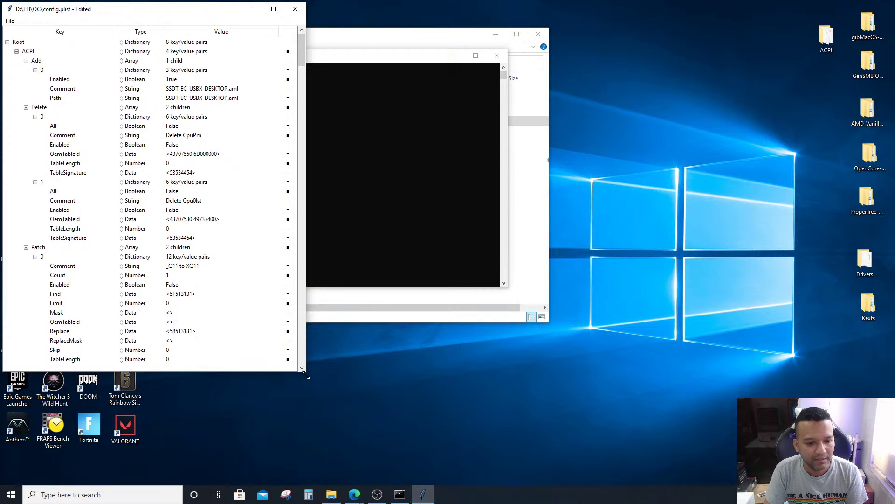
{"action": "left_click_drag", "start_coordinate": [305, 372], "coordinate": [355, 482]}
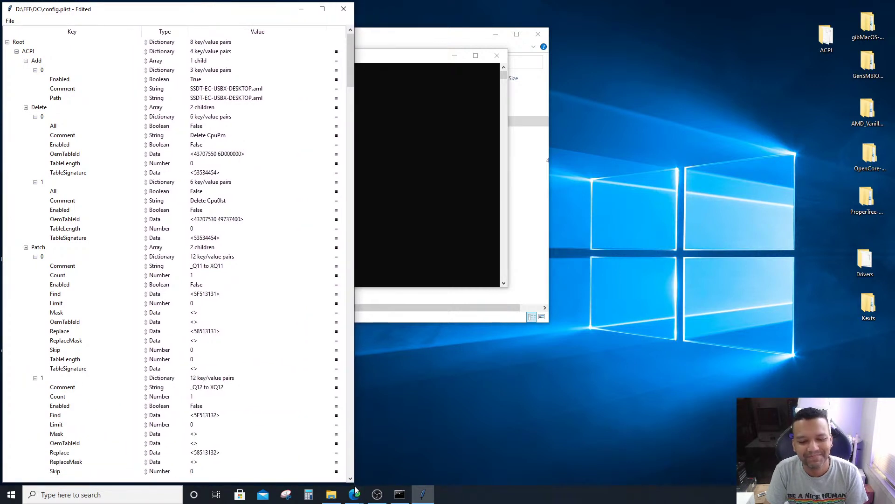
Switch to the Edge window showing the OpenCore Vanilla Guide and load google.com in it
{"action": "mouse_move", "coordinate": [354, 497]}
{"action": "left_click", "coordinate": [397, 464]}
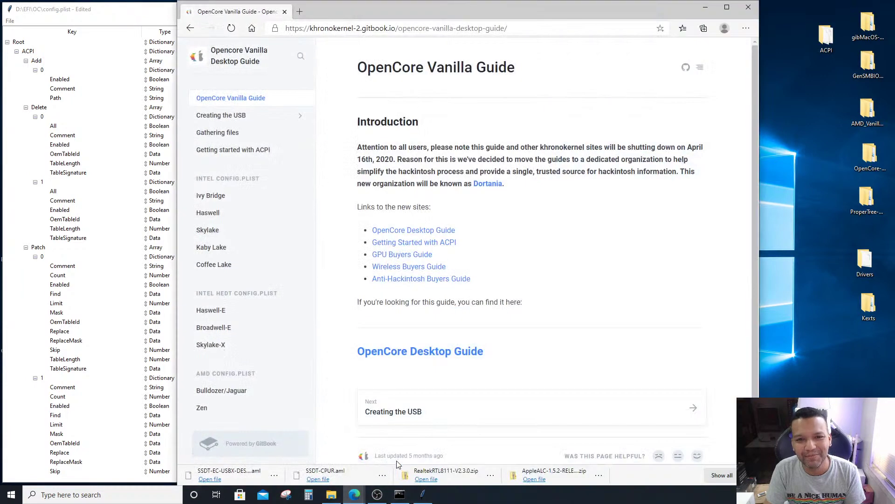
{"action": "left_click", "coordinate": [468, 29]}
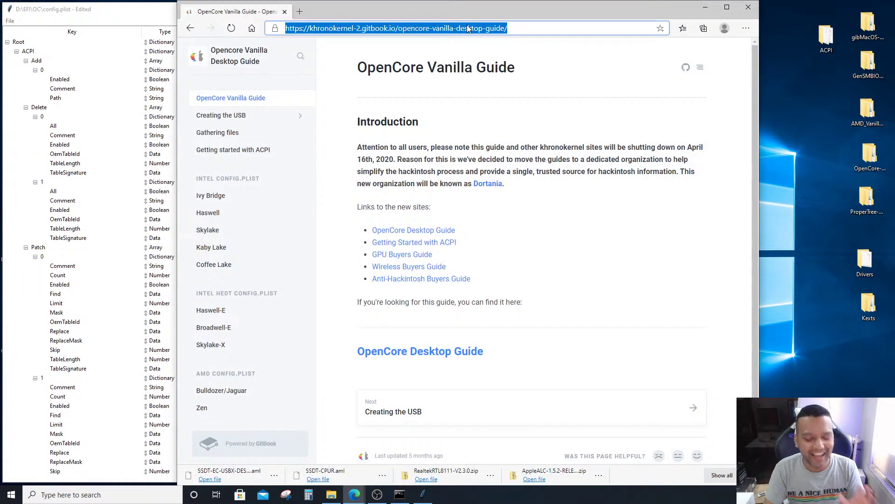
{"action": "type", "text": "go"}
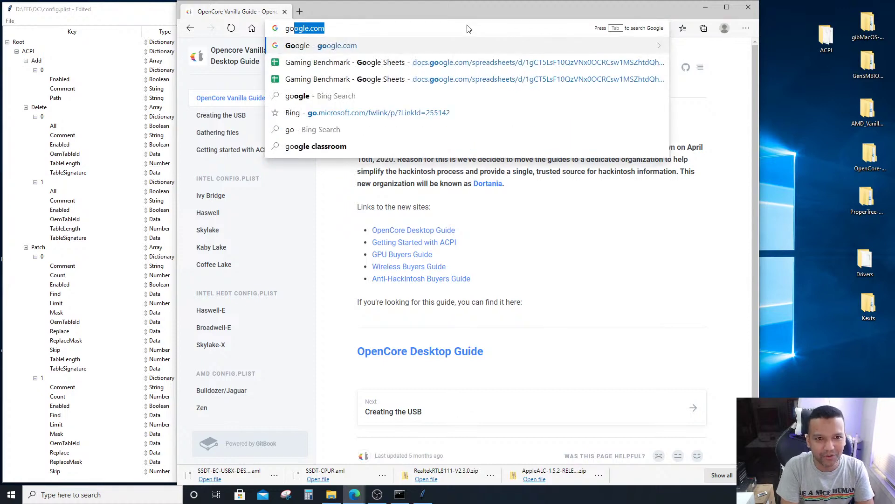
{"action": "key", "text": "Return"}
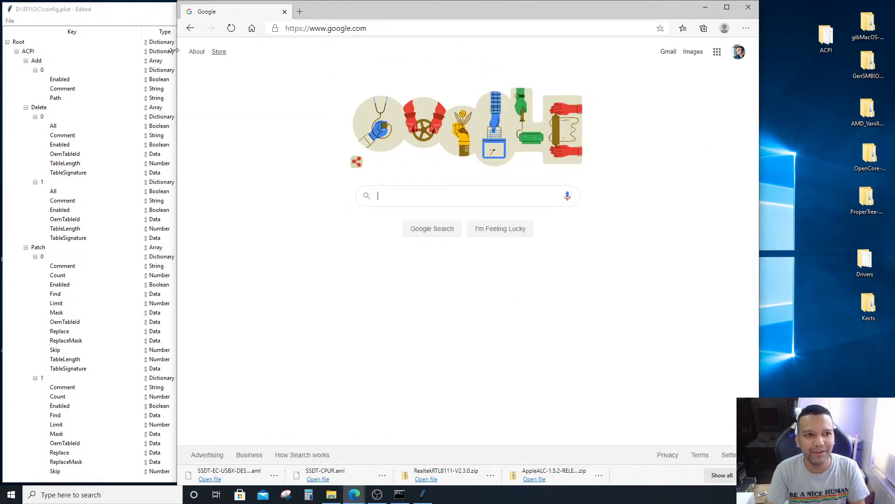
Resize the browser window to sit beside the config.plist window and search Google for "opencore vanilla guide"
{"action": "left_click_drag", "start_coordinate": [177, 2], "coordinate": [355, 3]}
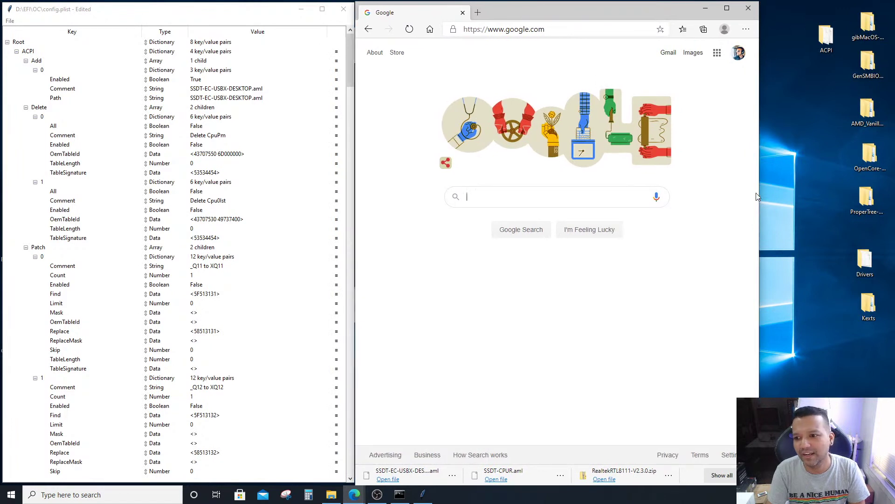
{"action": "left_click_drag", "start_coordinate": [759, 193], "coordinate": [836, 182]}
{"action": "left_click", "coordinate": [601, 194]}
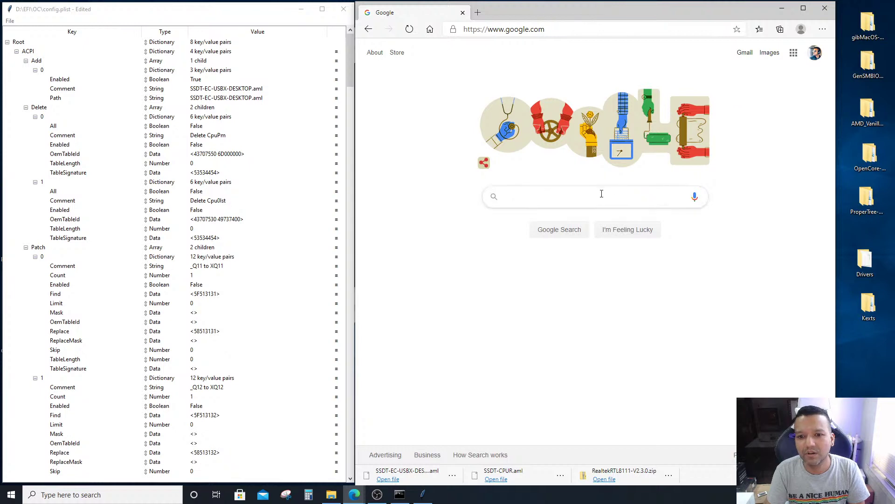
{"action": "type", "text": "o["}
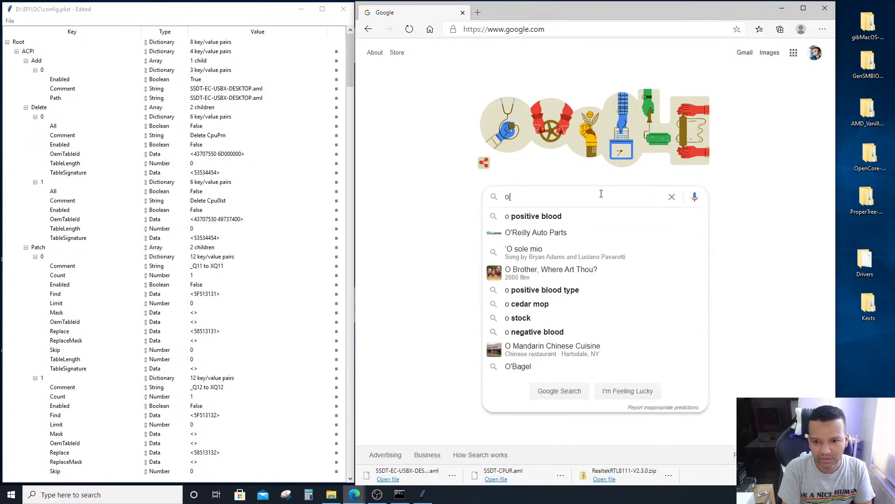
{"action": "key", "text": "BackSpace"}
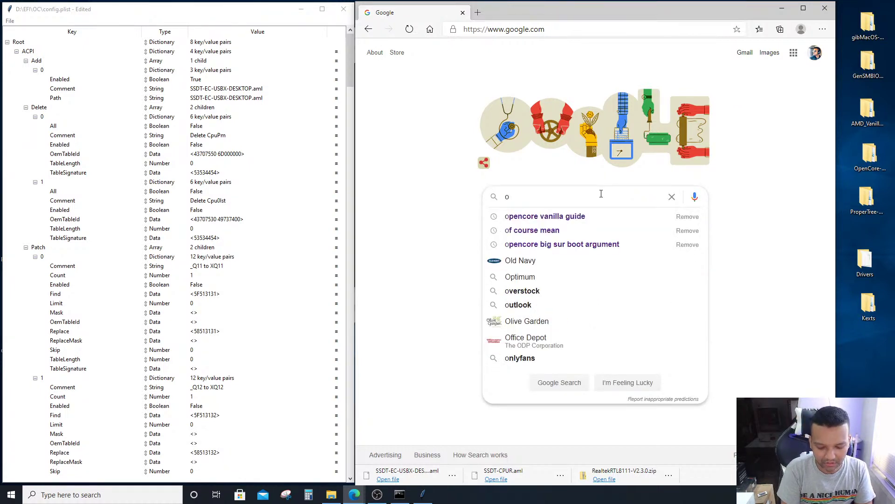
{"action": "type", "text": "pen"}
{"action": "key", "text": "Down"}
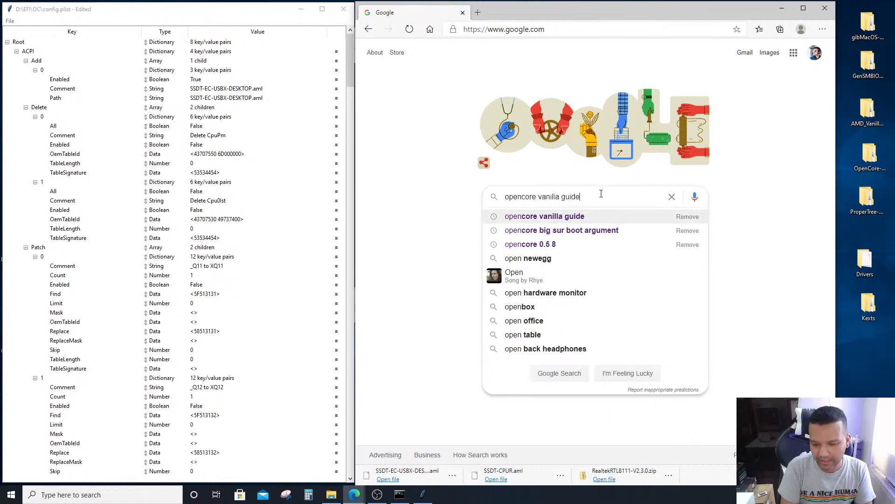
{"action": "key", "text": "Return"}
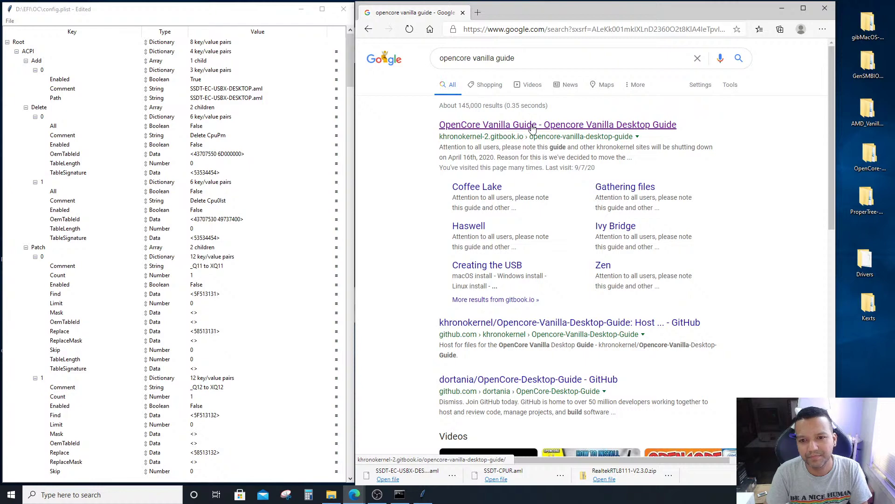
Open the OpenCore Vanilla Guide result and follow its OpenCore Desktop Guide link to the Getting Started page
{"action": "left_click", "coordinate": [503, 128]}
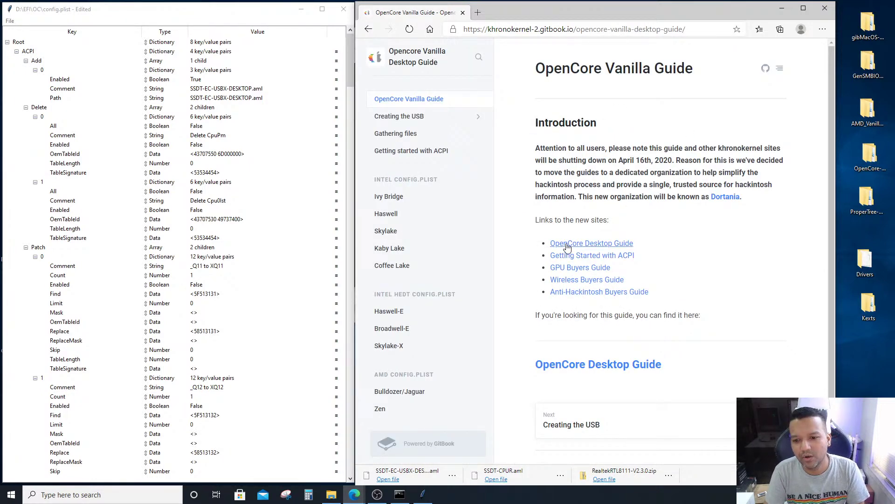
{"action": "left_click", "coordinate": [602, 244]}
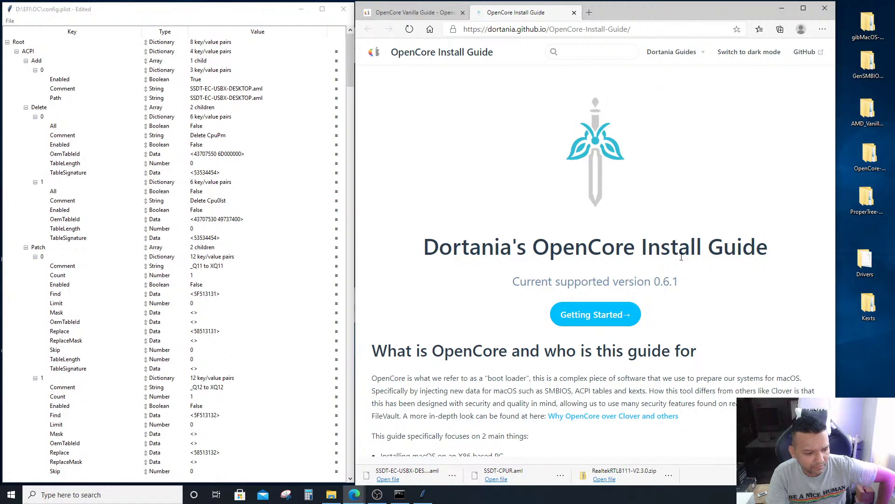
{"action": "left_click", "coordinate": [591, 320]}
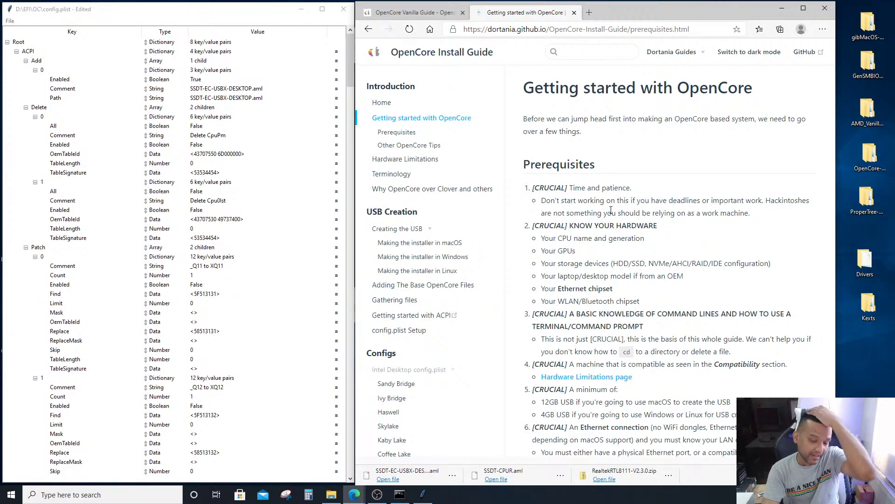
Open the Ryzen and Threadripper(17h) page from the guide's AMD Desktop config.plist section
{"action": "scroll", "coordinate": [462, 285], "scroll_direction": "down", "scroll_amount": 3}
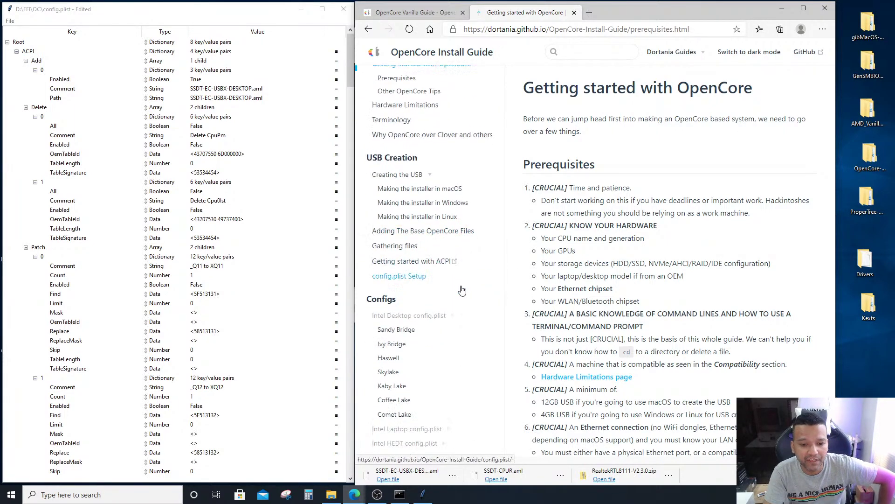
{"action": "scroll", "coordinate": [463, 285], "scroll_direction": "down", "scroll_amount": 1}
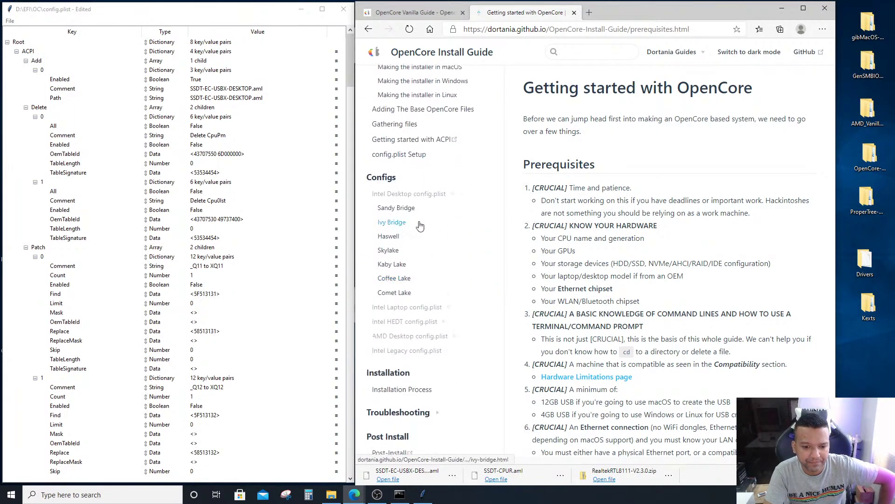
{"action": "left_click", "coordinate": [408, 336]}
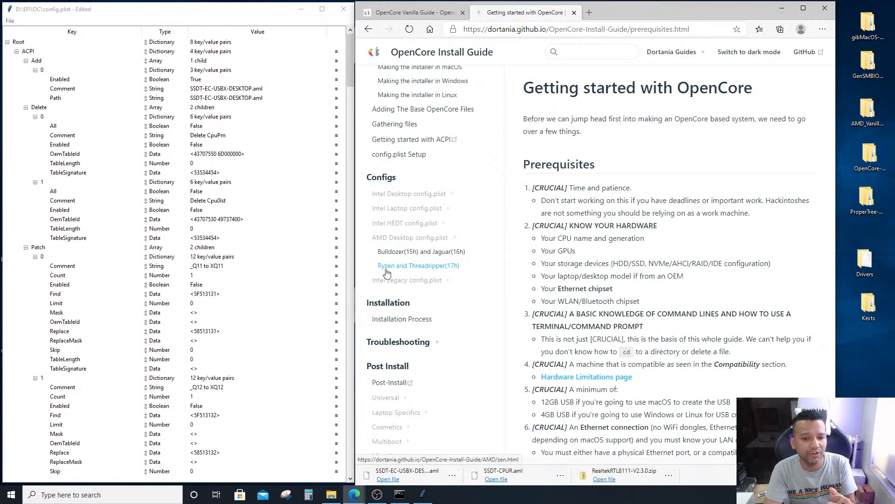
{"action": "left_click", "coordinate": [452, 266]}
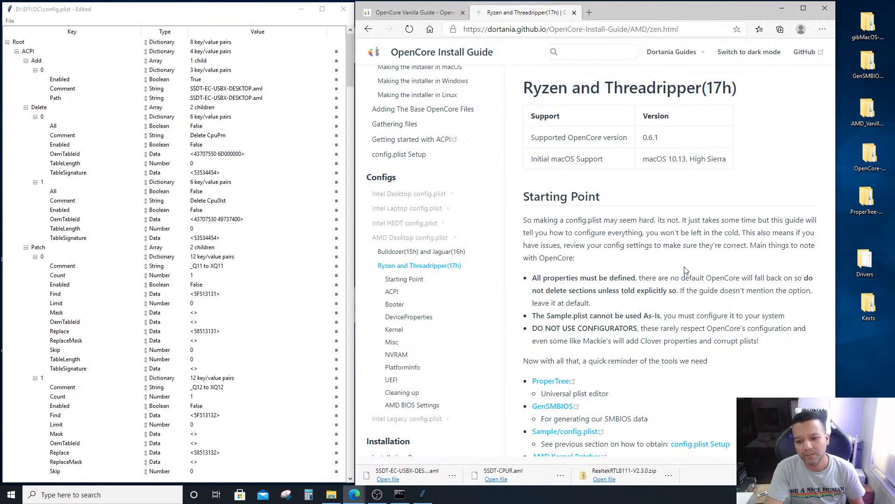
Shift the guide window away from config.plist and widen the config.plist window into the freed space
{"action": "scroll", "coordinate": [686, 270], "scroll_direction": "down", "scroll_amount": 10}
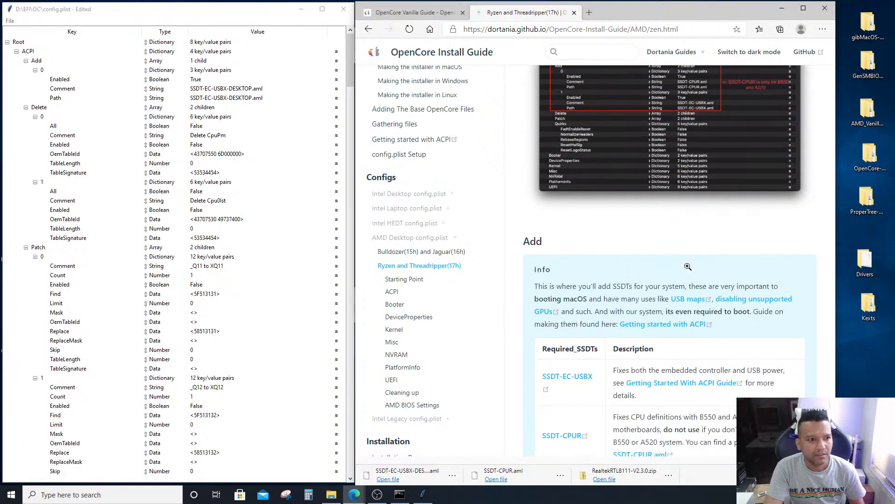
{"action": "left_click_drag", "start_coordinate": [697, 12], "coordinate": [729, 11]}
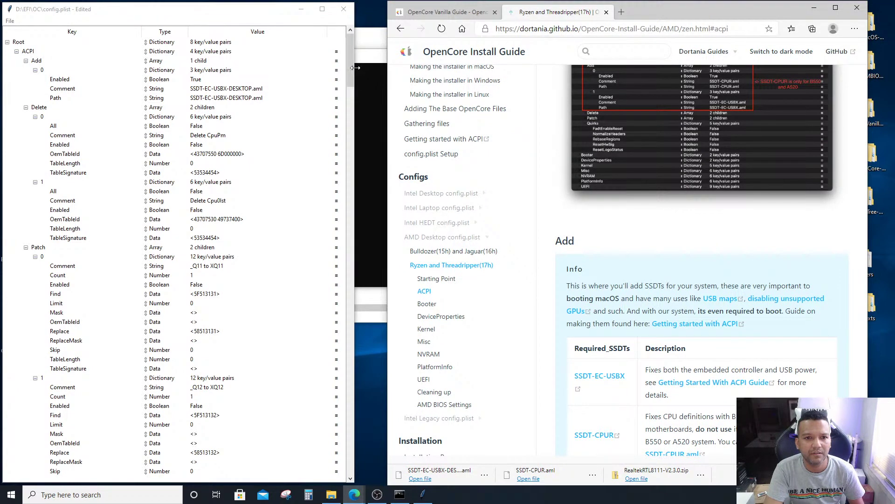
{"action": "left_click_drag", "start_coordinate": [355, 67], "coordinate": [380, 68]}
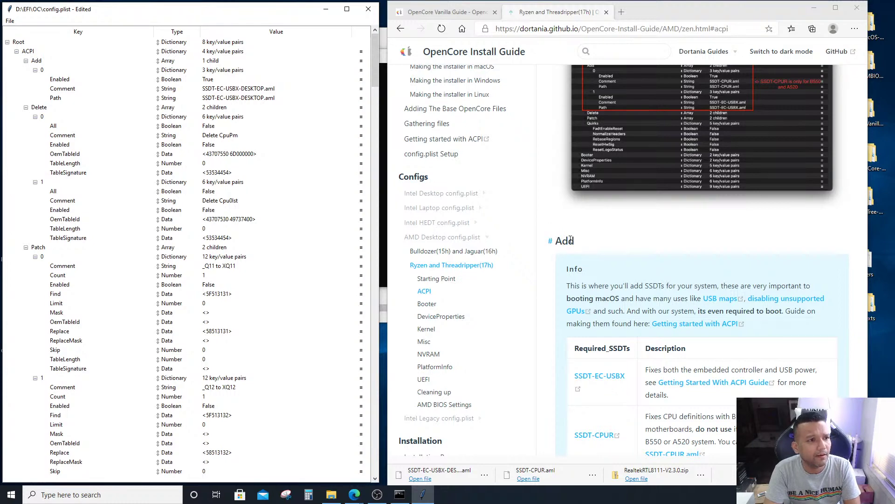
Follow the guide through ACPI to Booter, collapsing ACPI's Add, Delete, Patch and Quirks and Booter's MmioWhitelist in config.plist
{"action": "scroll", "coordinate": [631, 226], "scroll_direction": "down", "scroll_amount": 3}
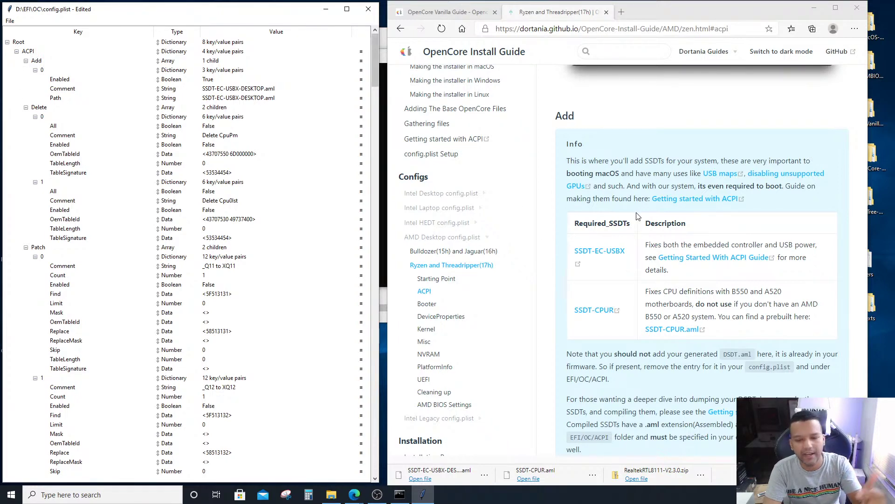
{"action": "scroll", "coordinate": [637, 219], "scroll_direction": "down", "scroll_amount": 4}
{"action": "scroll", "coordinate": [637, 216], "scroll_direction": "down", "scroll_amount": 7}
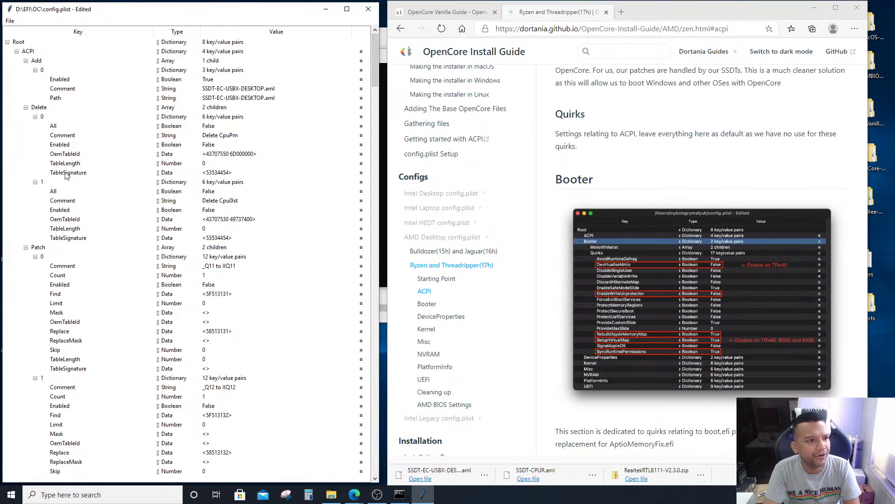
{"action": "left_click", "coordinate": [25, 61]}
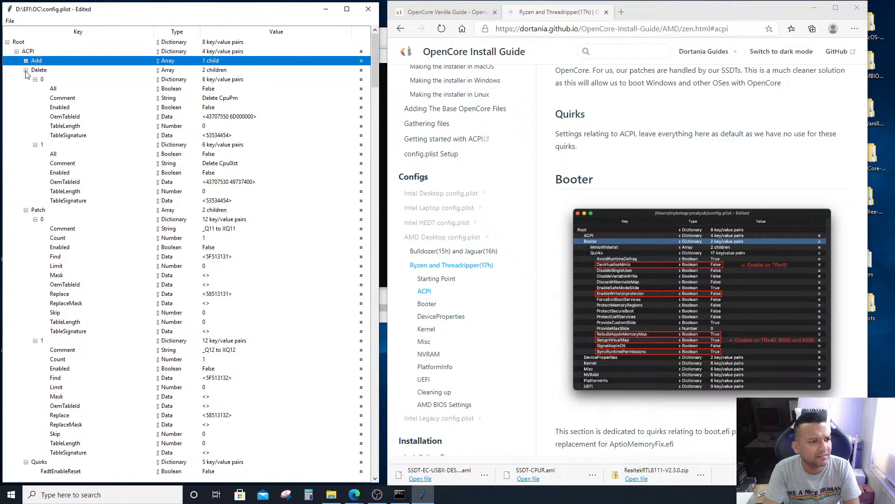
{"action": "left_click", "coordinate": [26, 69]}
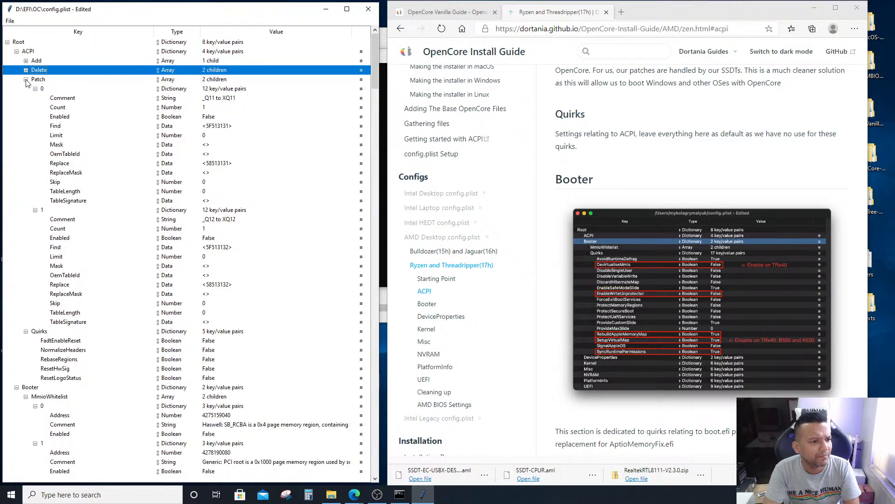
{"action": "left_click", "coordinate": [26, 80]}
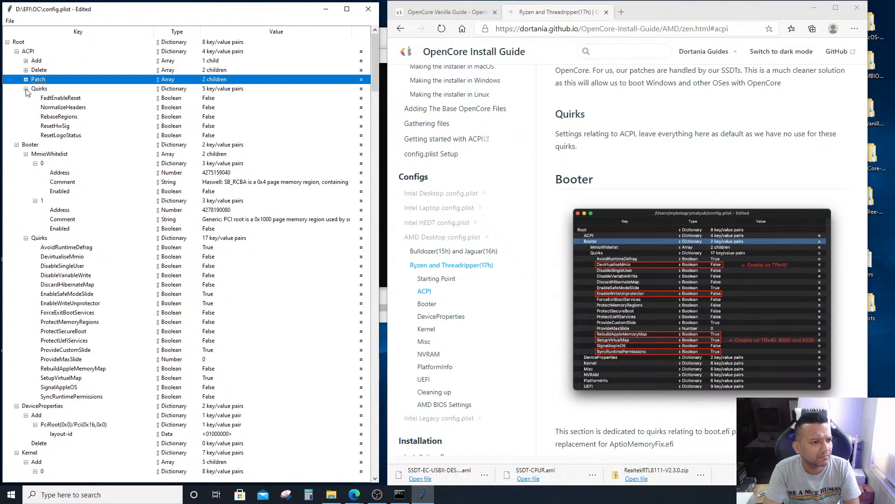
{"action": "left_click", "coordinate": [26, 89]}
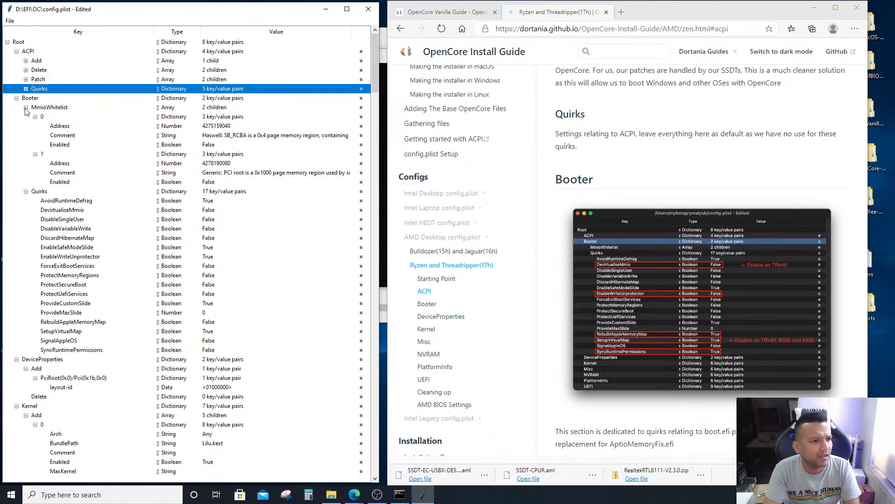
{"action": "left_click", "coordinate": [25, 108]}
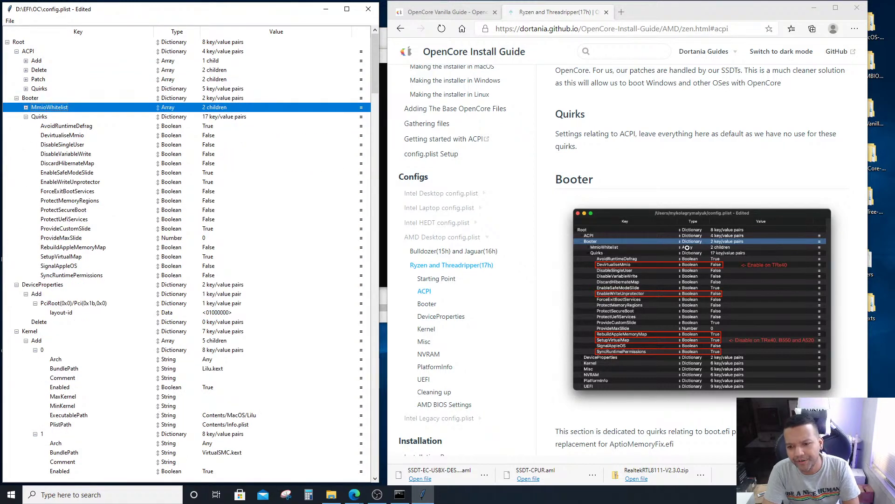
Review the guide's Booter section, including the MmioWhitelist notes, the Quirks table and the expanded More in-depth Info
{"action": "scroll", "coordinate": [687, 248], "scroll_direction": "down", "scroll_amount": 5}
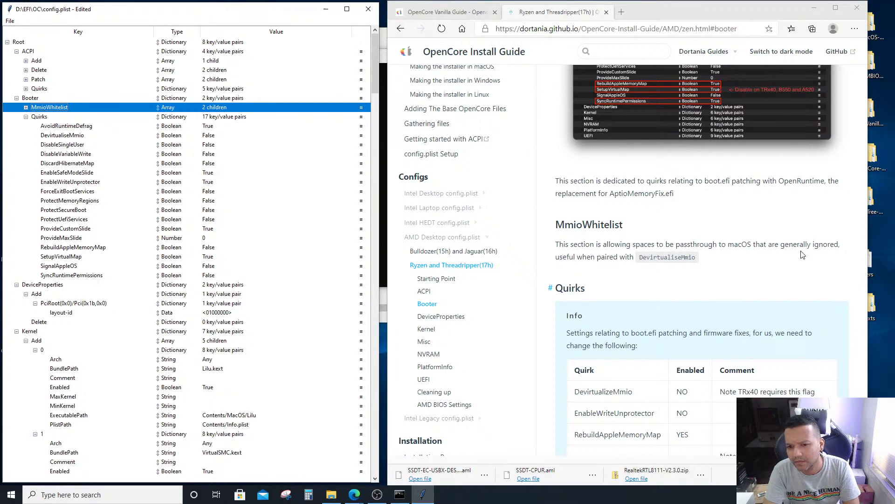
{"action": "scroll", "coordinate": [658, 300], "scroll_direction": "down", "scroll_amount": 3}
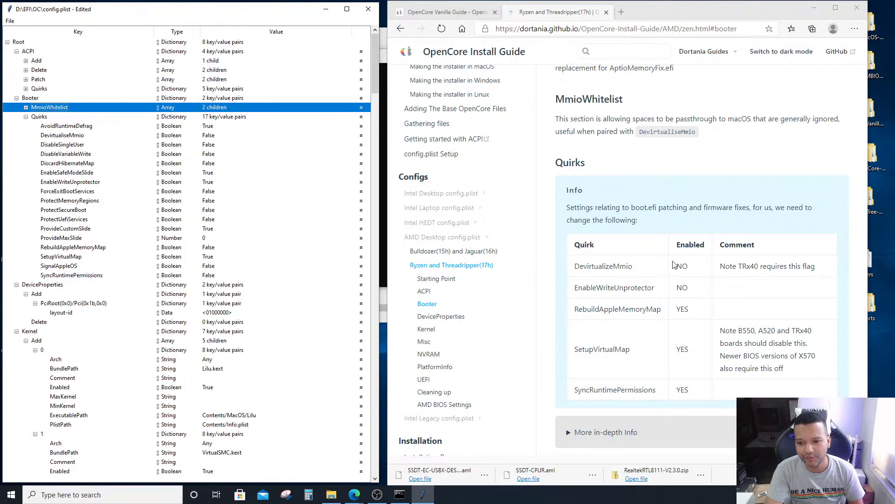
{"action": "left_click_drag", "start_coordinate": [575, 246], "coordinate": [787, 290]}
{"action": "left_click", "coordinate": [787, 290]}
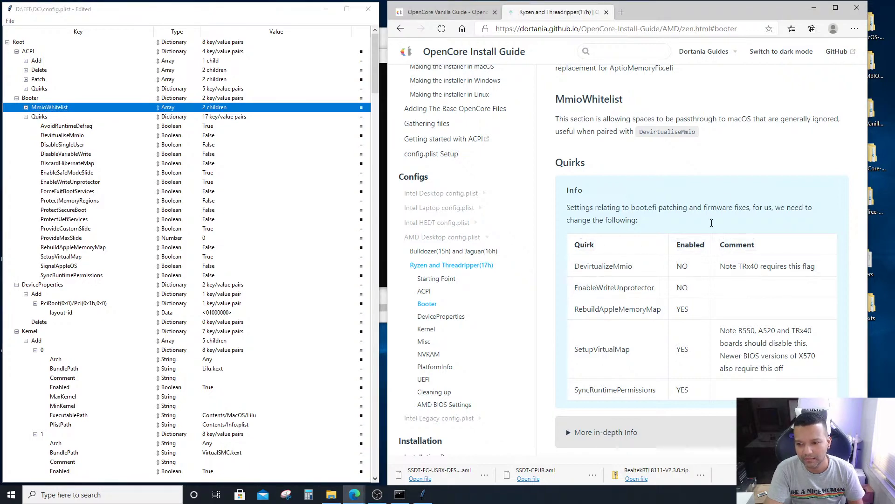
{"action": "scroll", "coordinate": [674, 310], "scroll_direction": "down", "scroll_amount": 1}
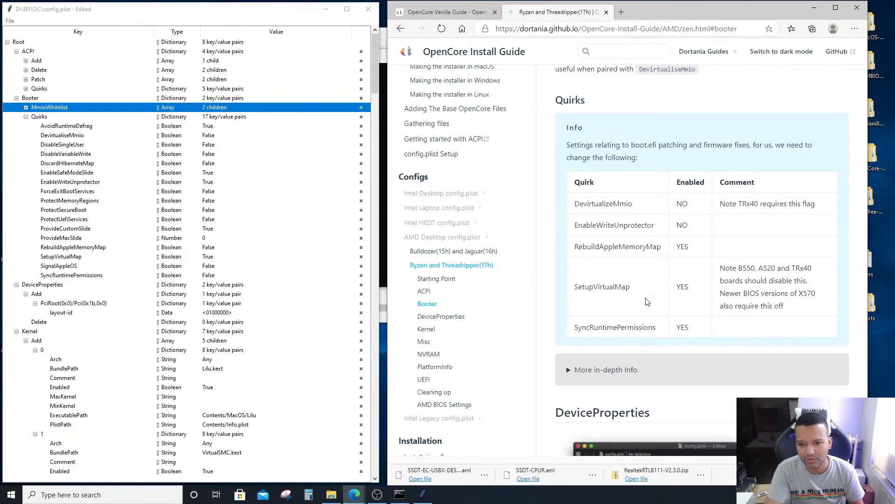
{"action": "left_click", "coordinate": [570, 373]}
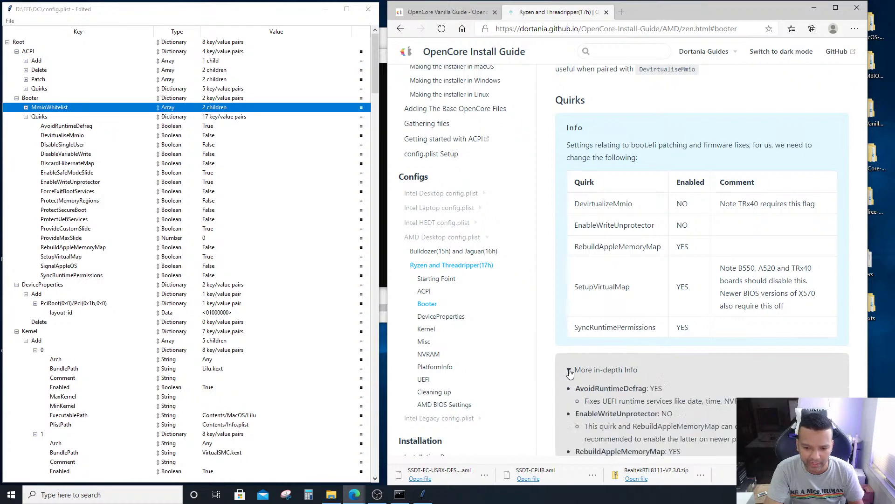
{"action": "scroll", "coordinate": [744, 338], "scroll_direction": "down", "scroll_amount": 2}
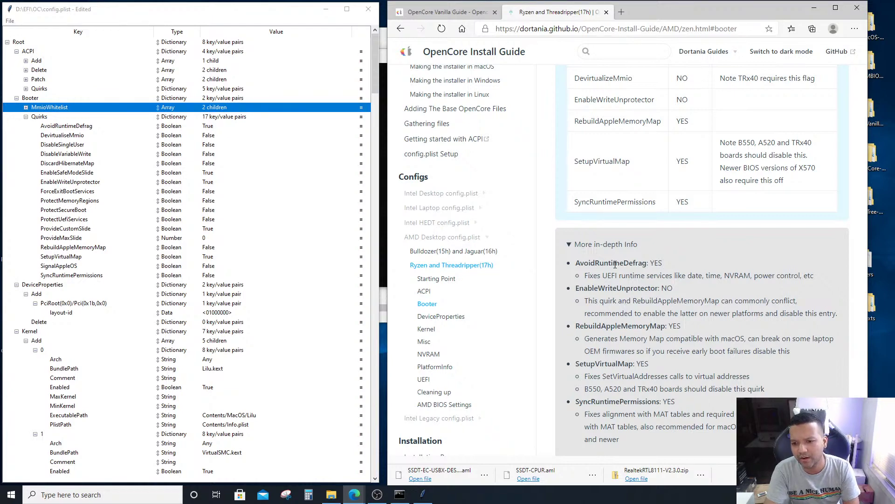
Check AvoidRuntimeDefrag under Booter > Quirks in config.plist and set EnableWriteUnprotector to False
{"action": "left_click", "coordinate": [67, 127]}
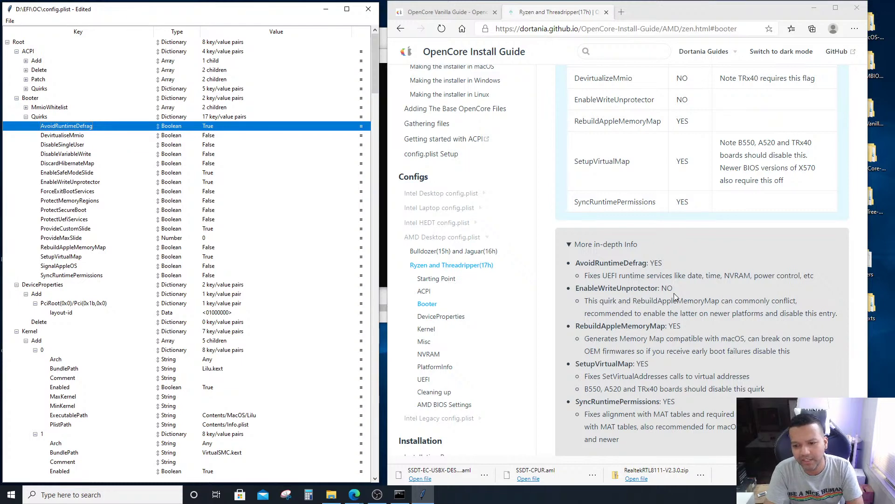
{"action": "left_click", "coordinate": [73, 183]}
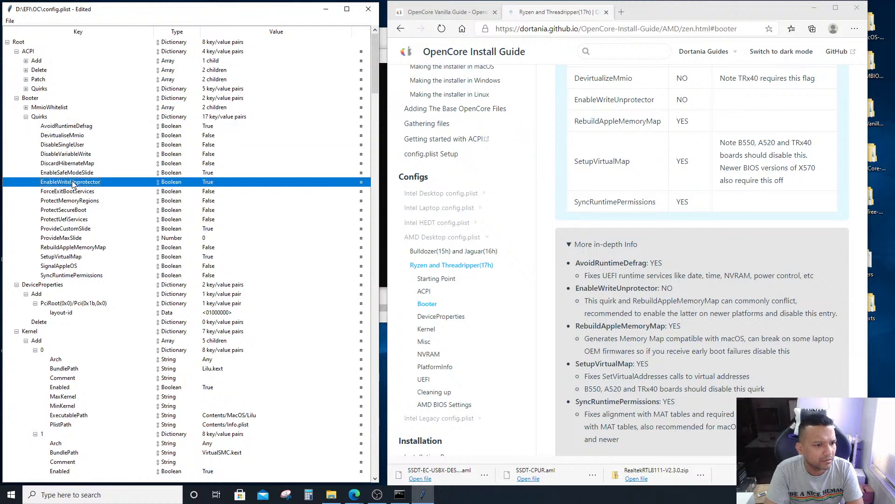
{"action": "left_click", "coordinate": [209, 184]}
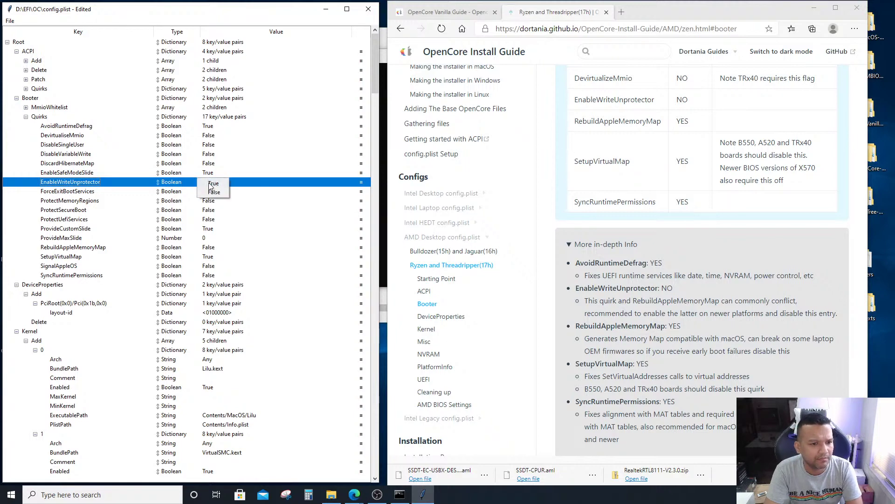
{"action": "left_click", "coordinate": [217, 191]}
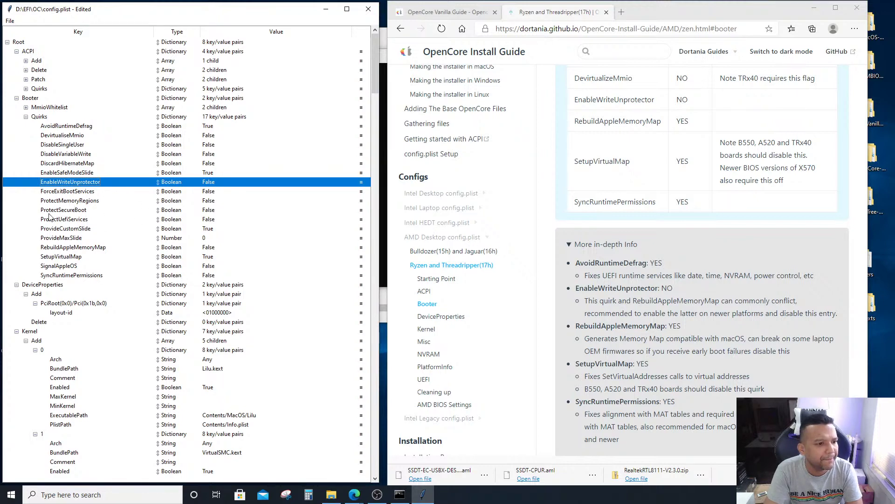
Set RebuildAppleMemoryMap to True under Booter > Quirks in config.plist
{"action": "left_click", "coordinate": [62, 248]}
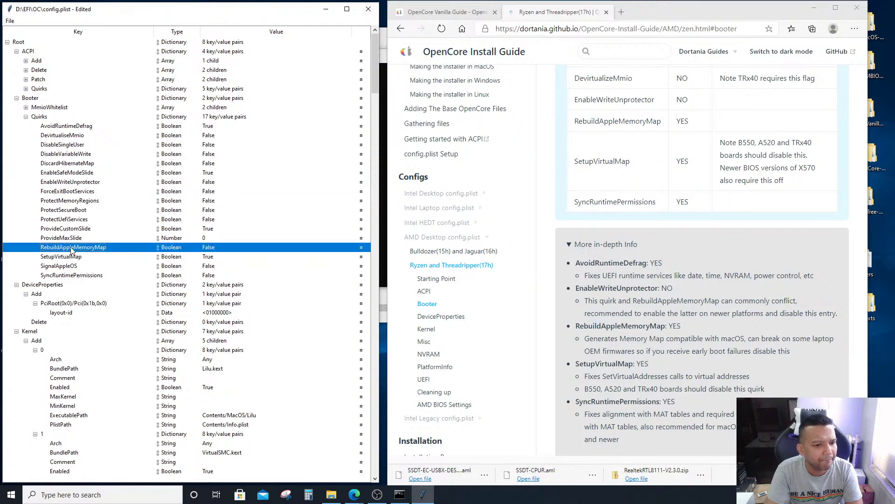
{"action": "double_click", "coordinate": [210, 250]}
{"action": "left_click", "coordinate": [224, 247]}
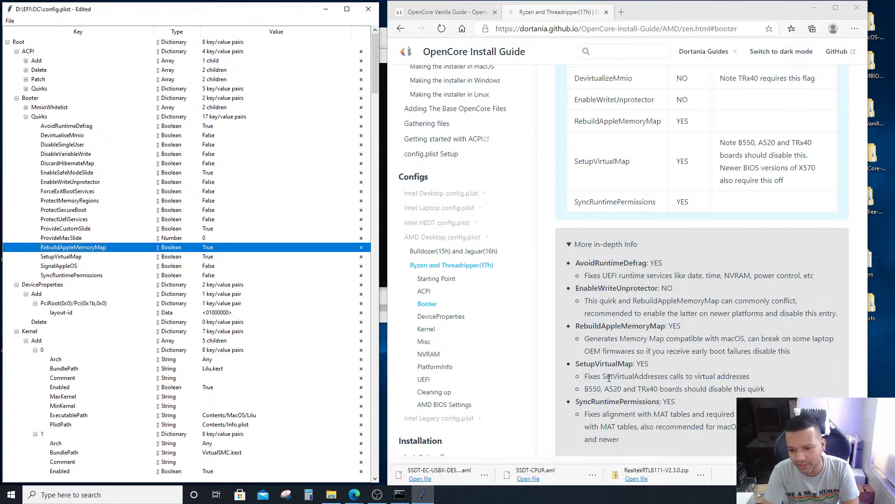
Check SetupVirtualMap under Booter > Quirks in config.plist against the guide and set SyncRuntimePermissions to True
{"action": "left_click", "coordinate": [79, 257]}
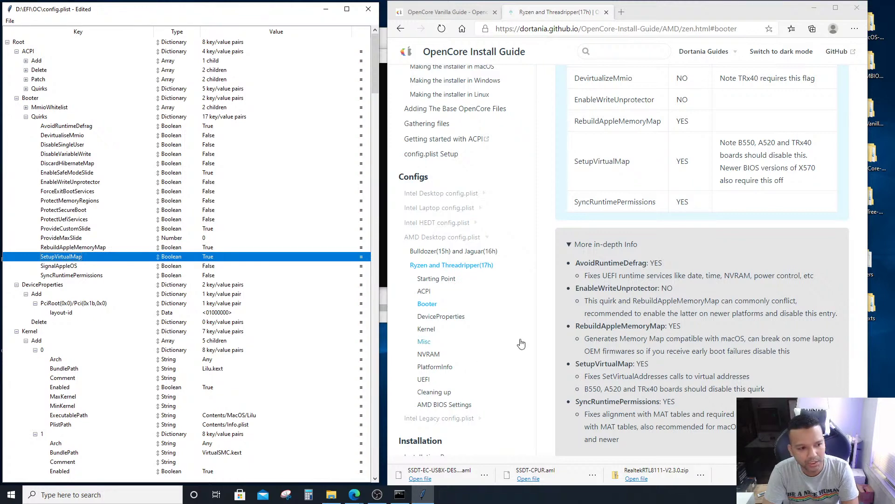
{"action": "scroll", "coordinate": [643, 346], "scroll_direction": "down", "scroll_amount": 1}
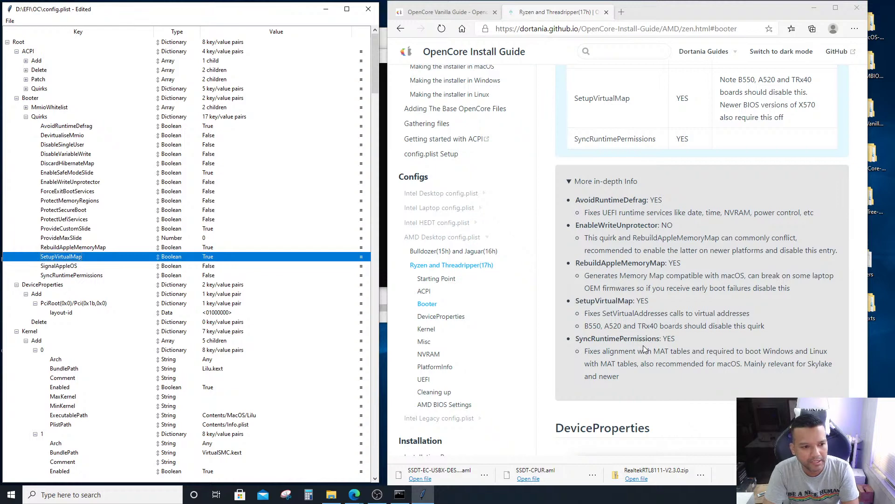
{"action": "left_click", "coordinate": [202, 275]}
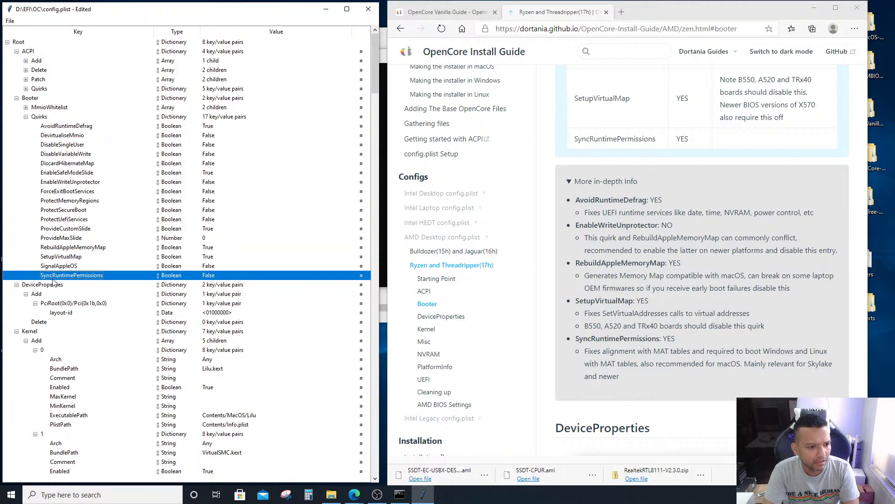
{"action": "left_click", "coordinate": [212, 278]}
{"action": "left_click", "coordinate": [213, 276]}
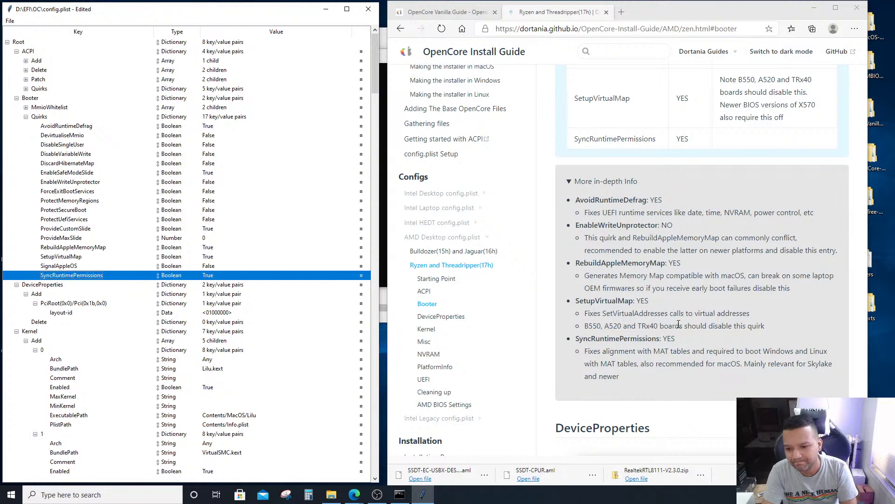
Move on to the guide's DeviceProperties section and collapse Booter > Quirks in config.plist
{"action": "scroll", "coordinate": [679, 324], "scroll_direction": "down", "scroll_amount": 3}
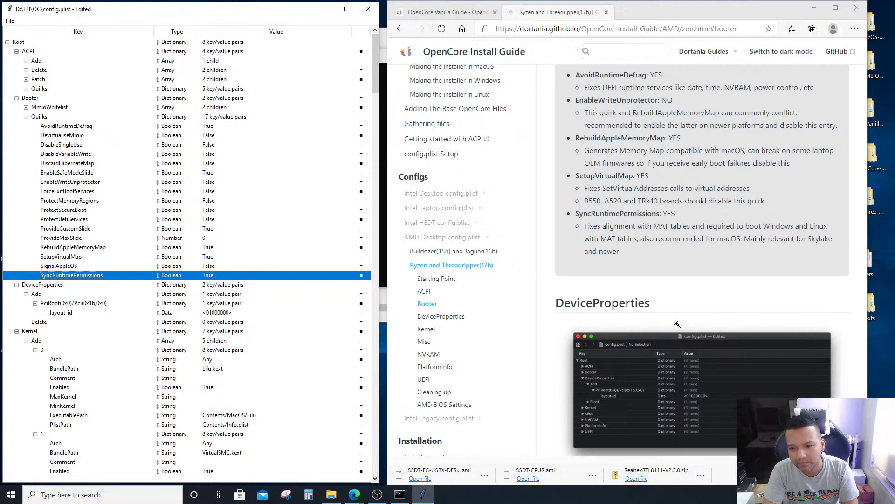
{"action": "scroll", "coordinate": [677, 324], "scroll_direction": "down", "scroll_amount": 2}
{"action": "scroll", "coordinate": [677, 321], "scroll_direction": "down", "scroll_amount": 2}
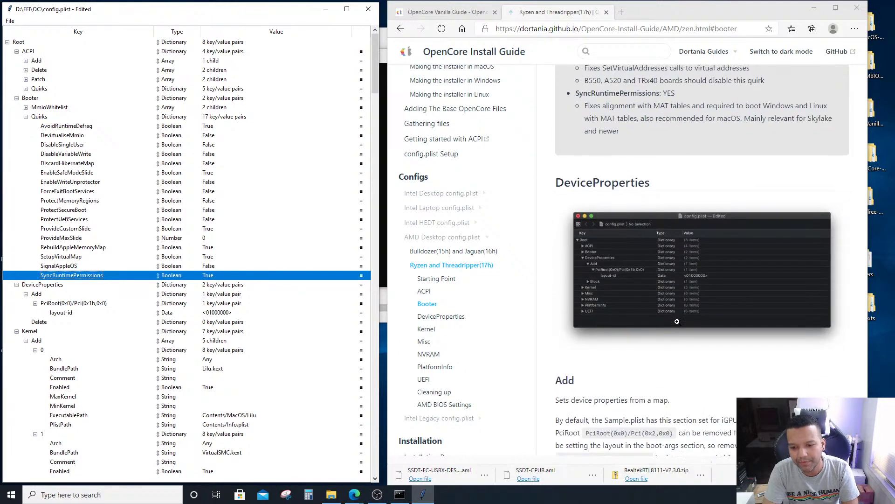
{"action": "left_click", "coordinate": [26, 117]}
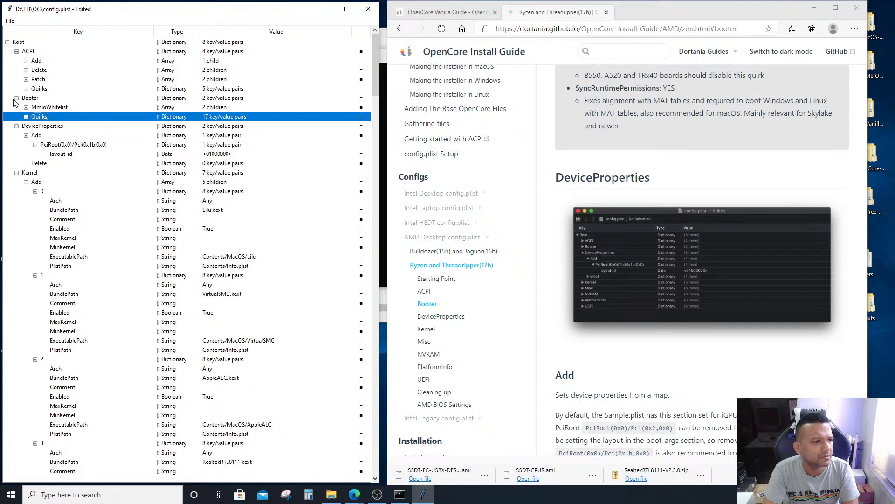
{"action": "left_click", "coordinate": [14, 100]}
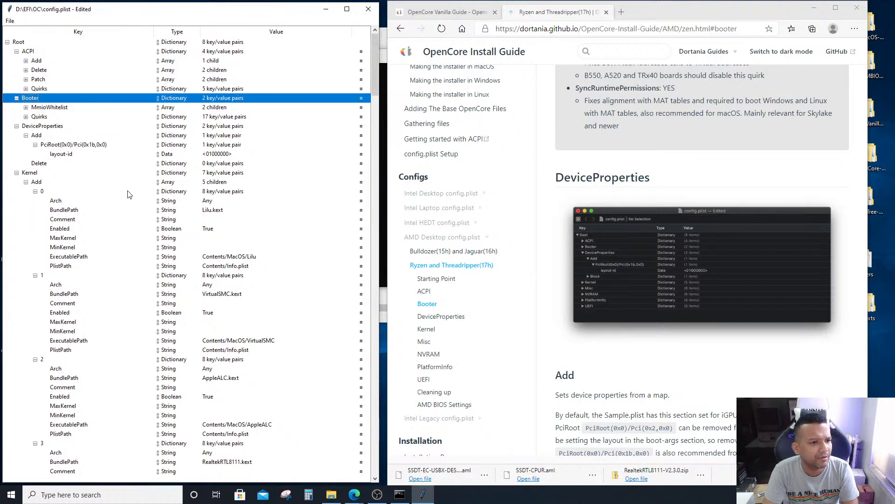
Review the guide's DeviceProperties Add and Delete notes and collapse the DeviceProperties dictionary in config.plist
{"action": "scroll", "coordinate": [634, 345], "scroll_direction": "down", "scroll_amount": 1}
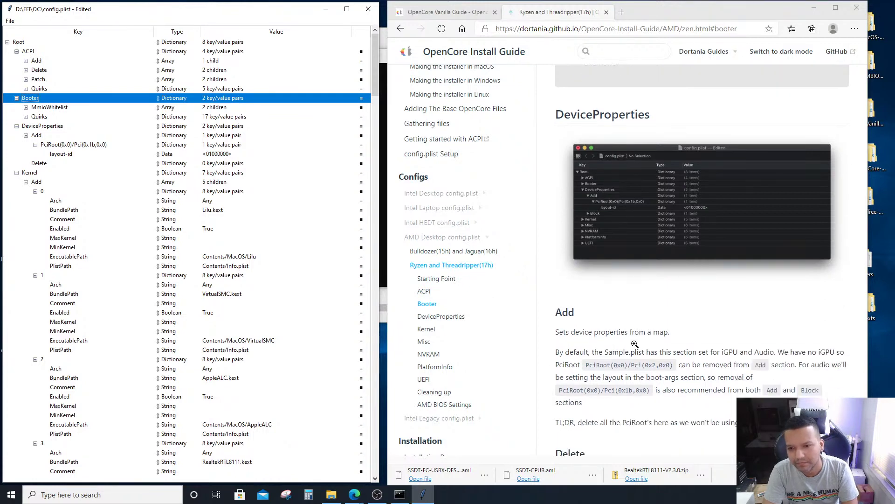
{"action": "scroll", "coordinate": [634, 343], "scroll_direction": "down", "scroll_amount": 4}
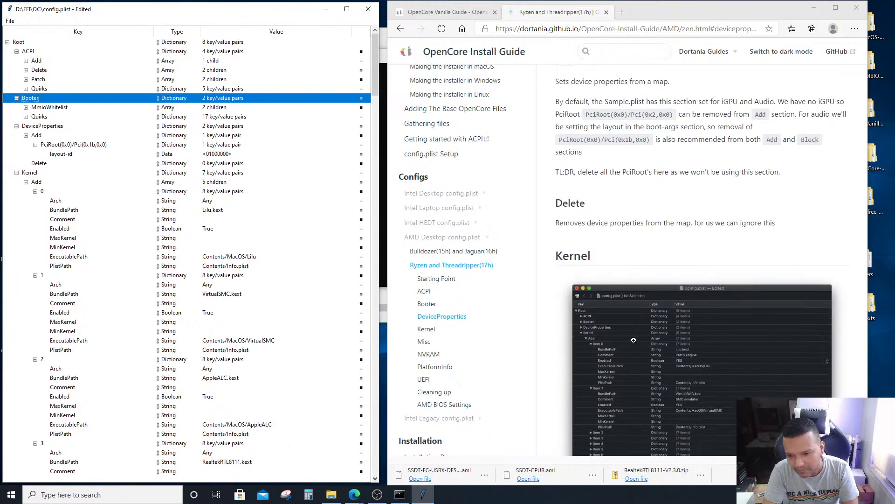
{"action": "scroll", "coordinate": [634, 340], "scroll_direction": "down", "scroll_amount": 3}
{"action": "scroll", "coordinate": [635, 339], "scroll_direction": "up", "scroll_amount": 3}
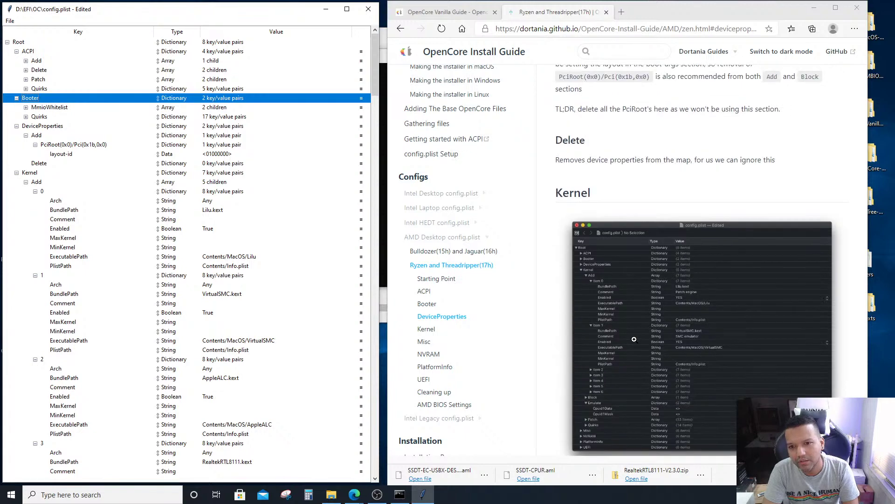
{"action": "scroll", "coordinate": [634, 339], "scroll_direction": "up", "scroll_amount": 1}
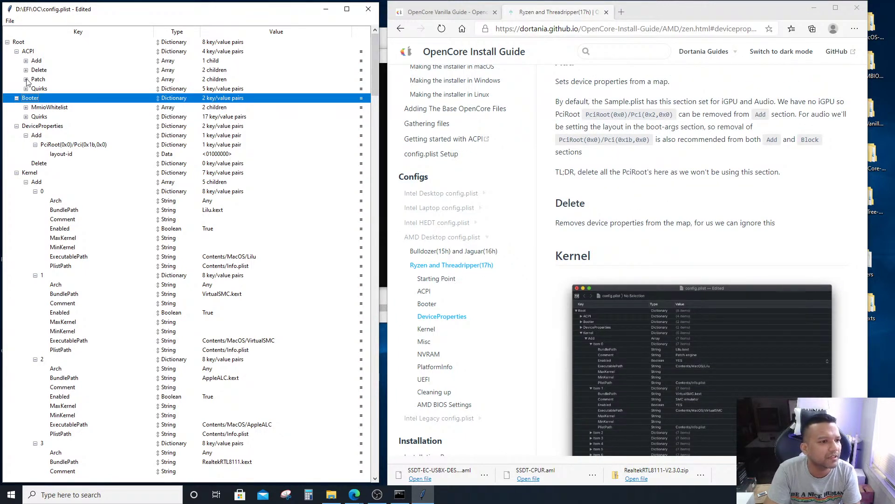
{"action": "left_click", "coordinate": [16, 127]}
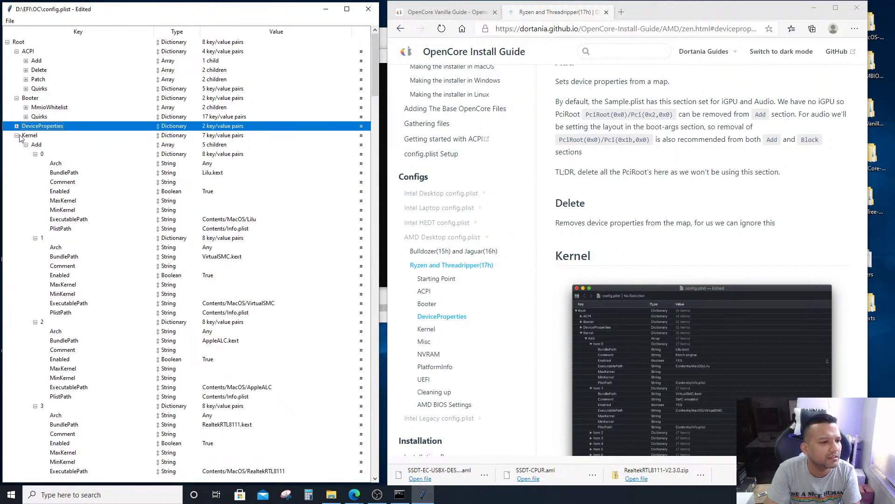
{"action": "scroll", "coordinate": [834, 302], "scroll_direction": "up", "scroll_amount": 1}
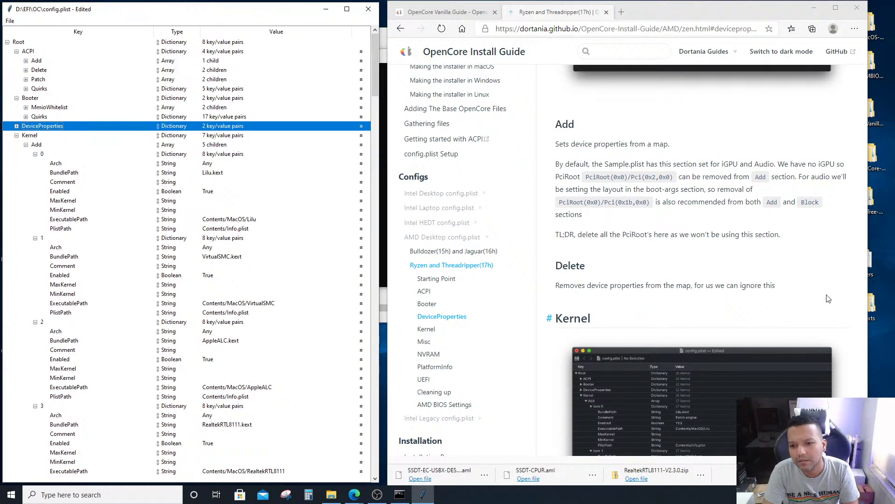
{"action": "scroll", "coordinate": [829, 299], "scroll_direction": "down", "scroll_amount": 2}
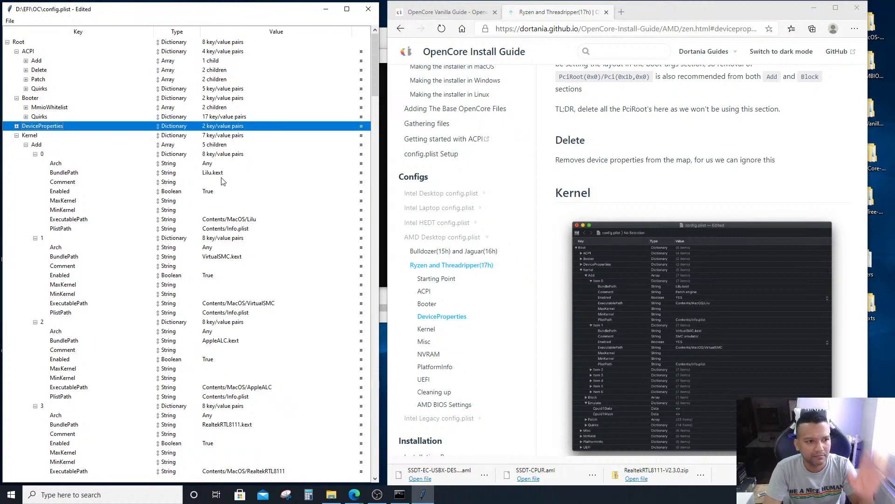
Collapse Add, Block, Emulate, Force, Patch, Quirks and Scheme under Kernel in config.plist
{"action": "left_click", "coordinate": [26, 145]}
{"action": "left_click", "coordinate": [26, 154]}
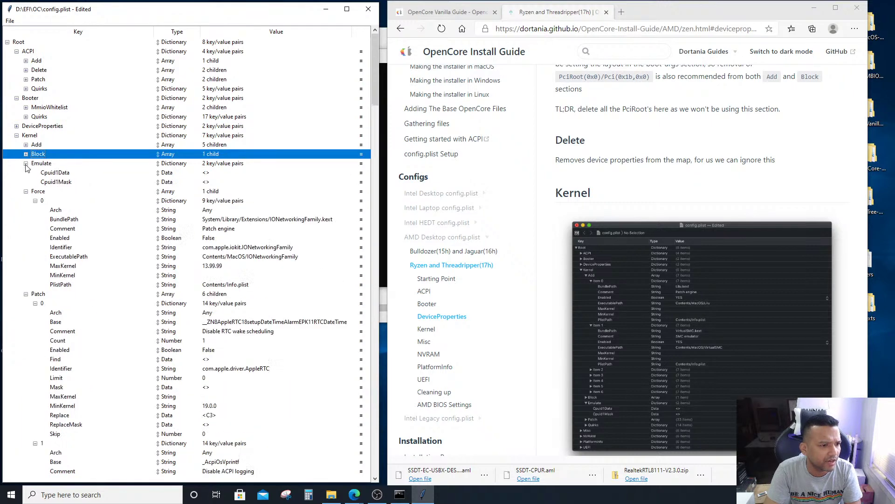
{"action": "left_click", "coordinate": [26, 164]}
{"action": "left_click", "coordinate": [26, 173]}
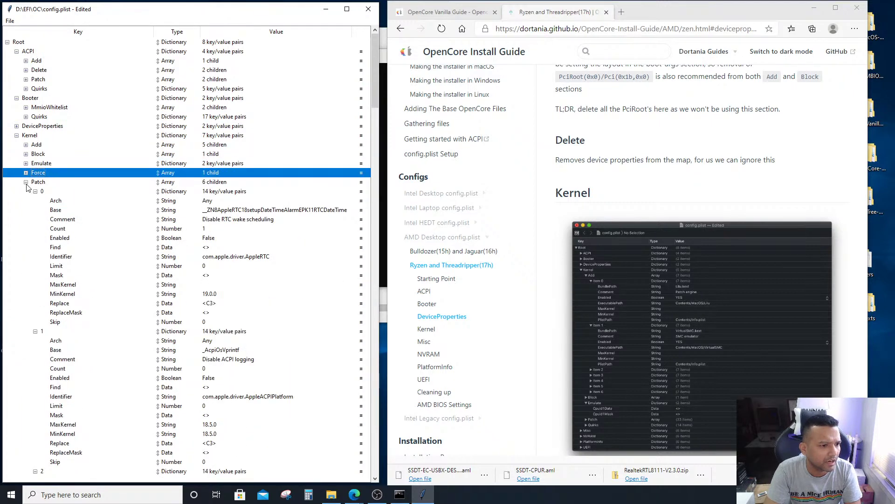
{"action": "left_click", "coordinate": [26, 182]}
{"action": "left_click", "coordinate": [26, 191]}
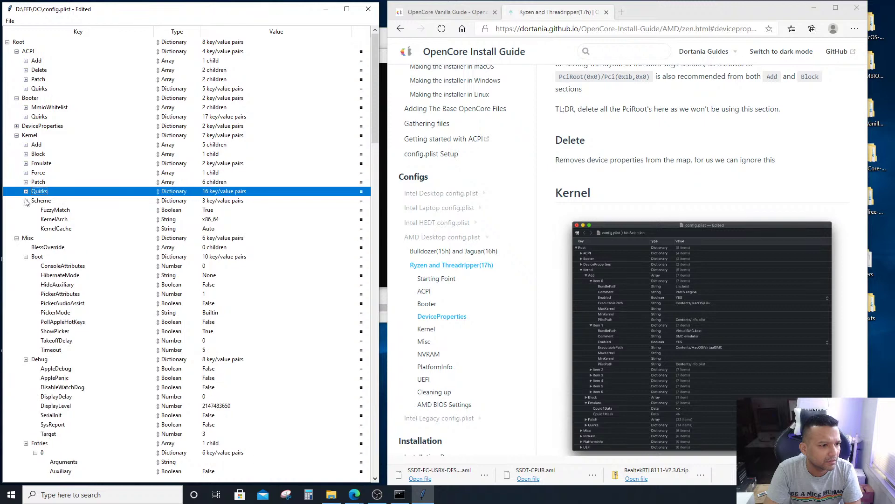
{"action": "left_click", "coordinate": [26, 201]}
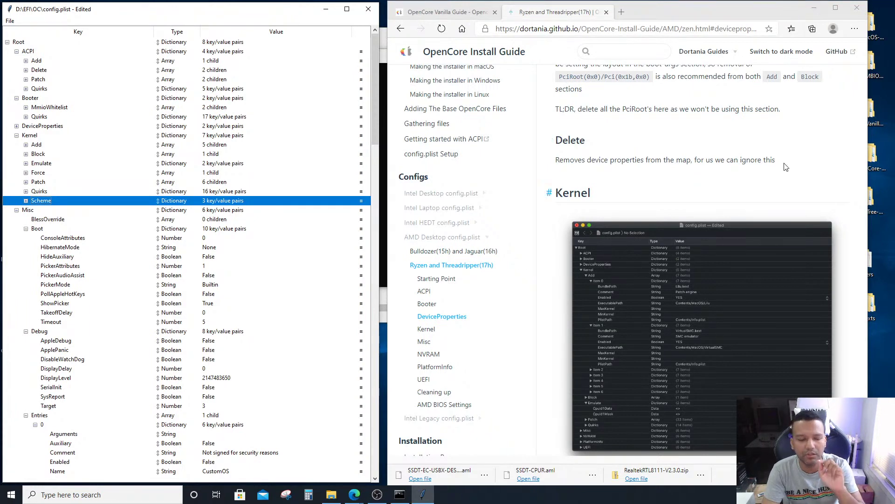
Read the guide's Kernel section through the Ryzen/Threadripper patch merging instructions and locate Kernel > Patch in config.plist
{"action": "scroll", "coordinate": [784, 166], "scroll_direction": "down", "scroll_amount": 15}
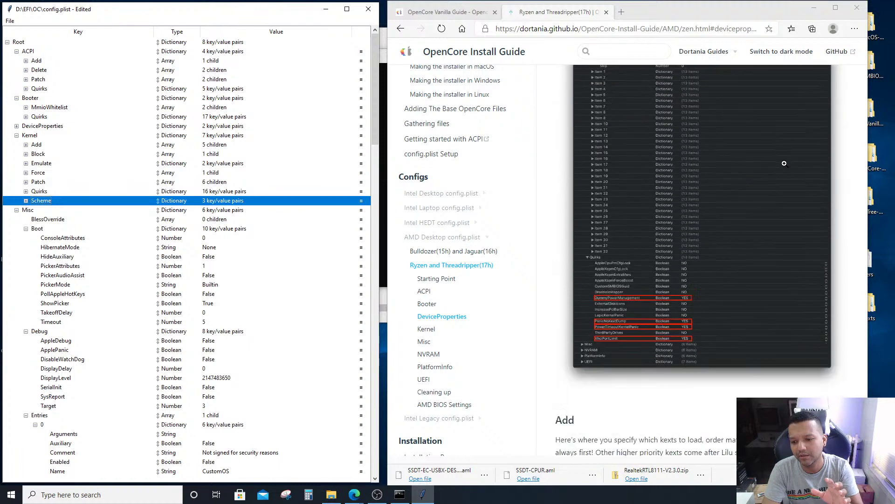
{"action": "scroll", "coordinate": [785, 163], "scroll_direction": "down", "scroll_amount": 14}
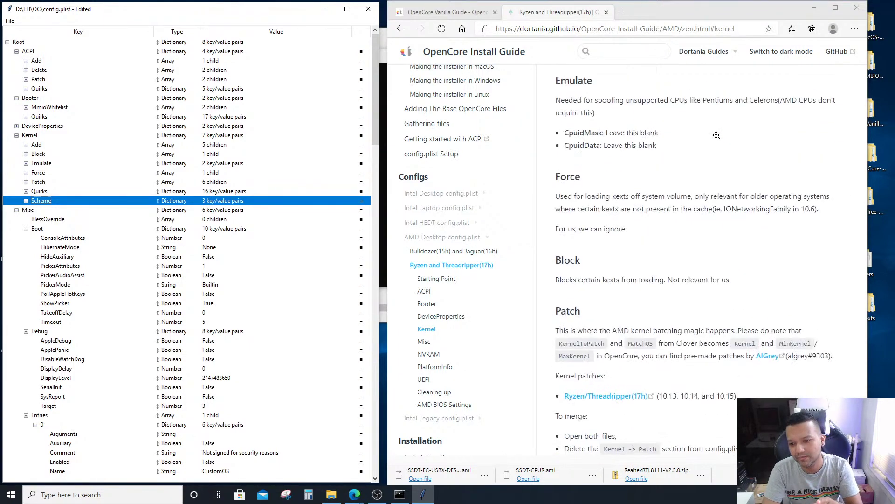
{"action": "scroll", "coordinate": [716, 135], "scroll_direction": "down", "scroll_amount": 3}
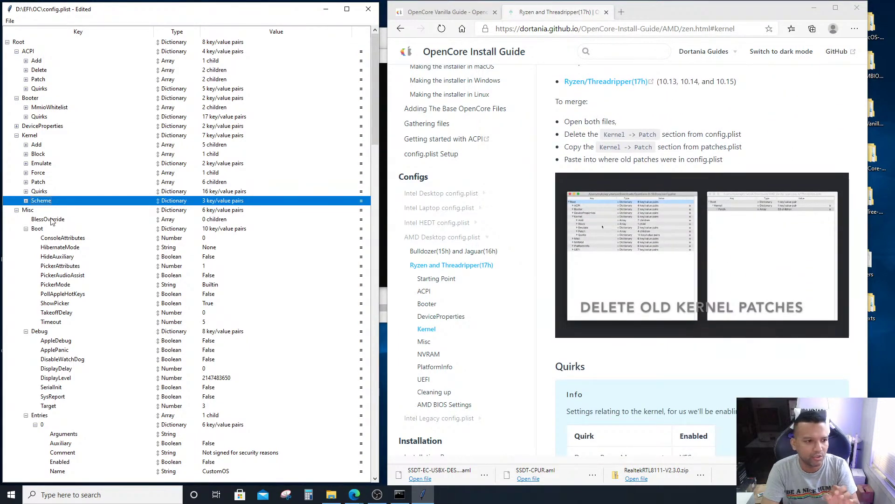
{"action": "left_click", "coordinate": [42, 183]}
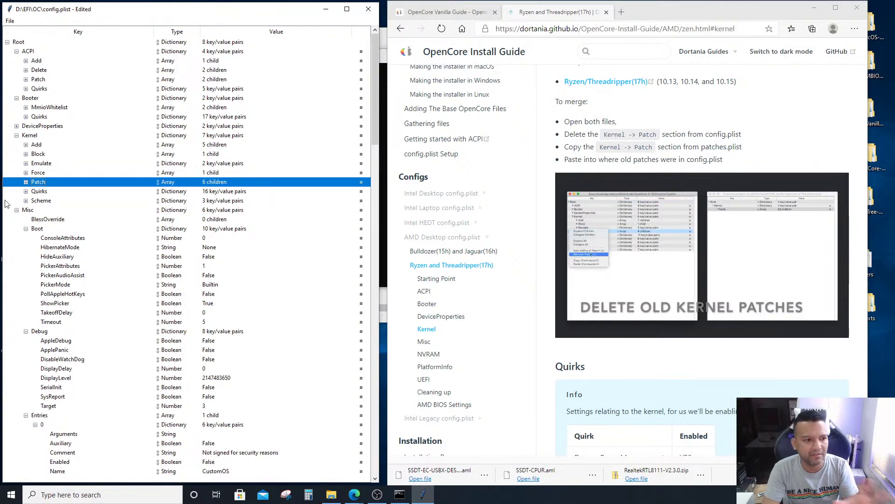
Minimize the browser and open patches.plist from the 17h folder of AMD_Vanilla-opencore on the Desktop in ProperTree
{"action": "left_click", "coordinate": [816, 8]}
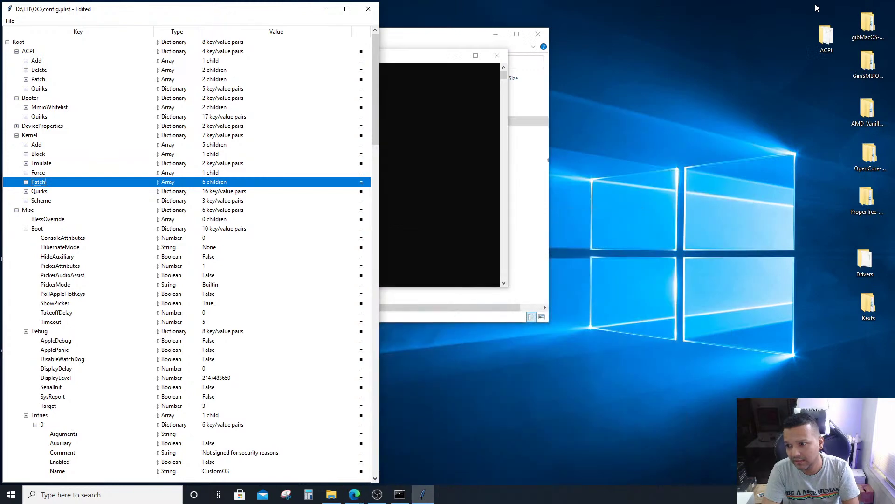
{"action": "left_click", "coordinate": [11, 21]}
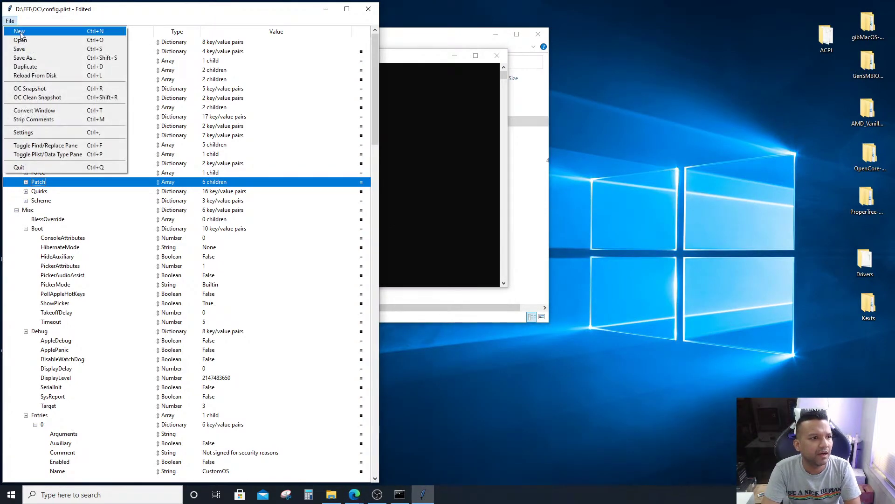
{"action": "left_click", "coordinate": [21, 41]}
{"action": "left_click_drag", "start_coordinate": [255, 93], "coordinate": [584, 42]}
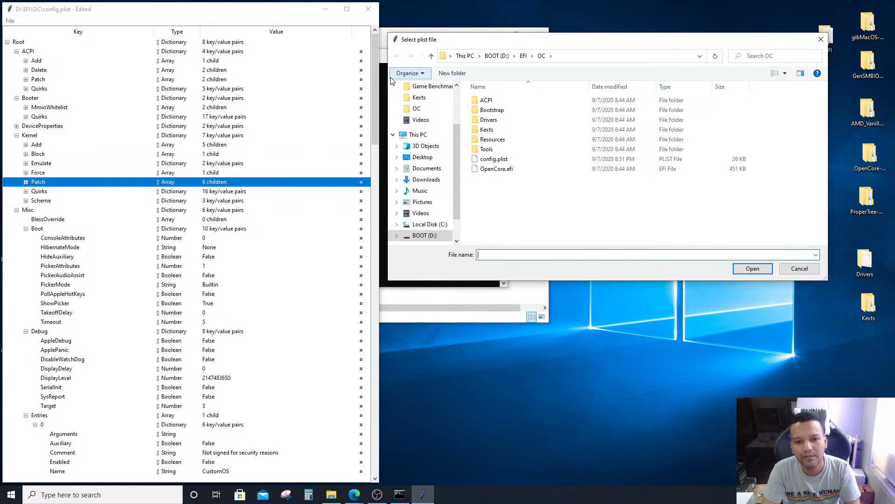
{"action": "left_click", "coordinate": [422, 157]}
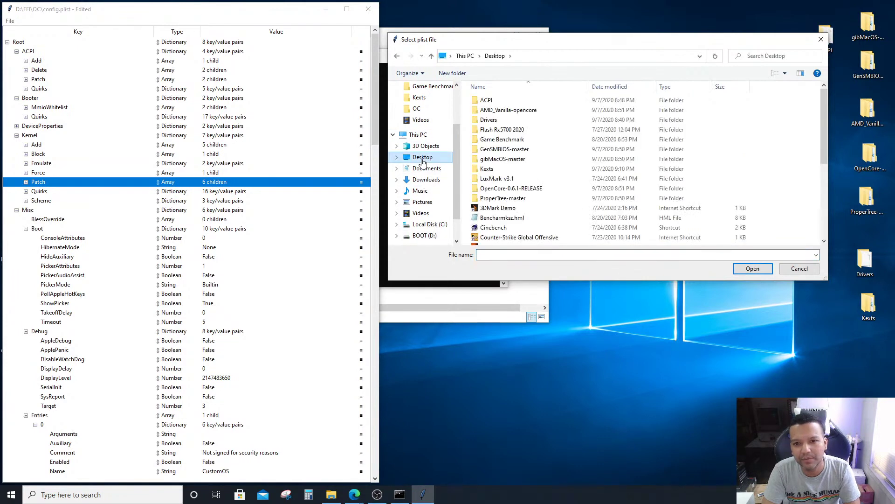
{"action": "double_click", "coordinate": [524, 111]}
{"action": "double_click", "coordinate": [503, 101]}
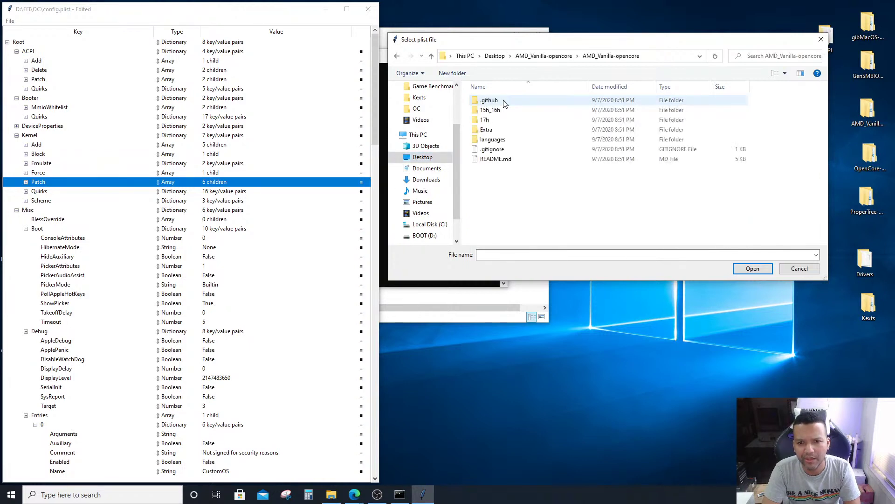
{"action": "double_click", "coordinate": [485, 119]}
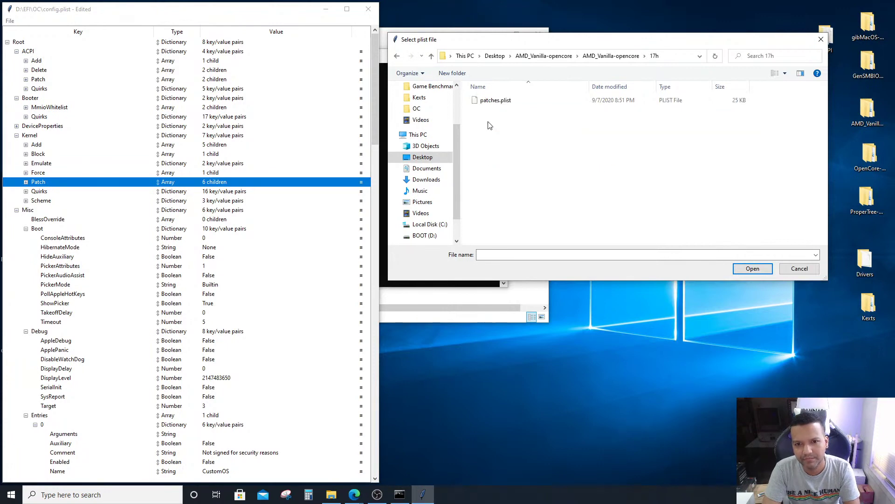
{"action": "double_click", "coordinate": [494, 101]}
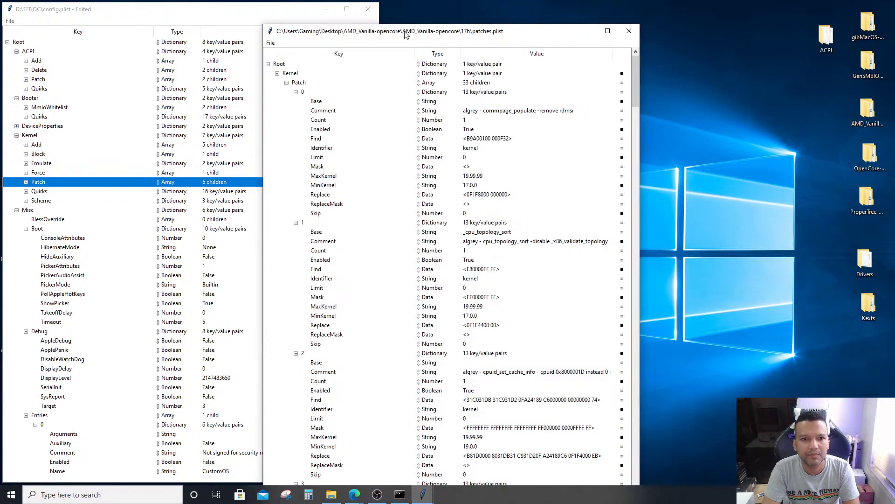
Place and resize the patches.plist window beside config.plist and select its Kernel > Patch array
{"action": "left_click_drag", "start_coordinate": [410, 28], "coordinate": [567, 26]}
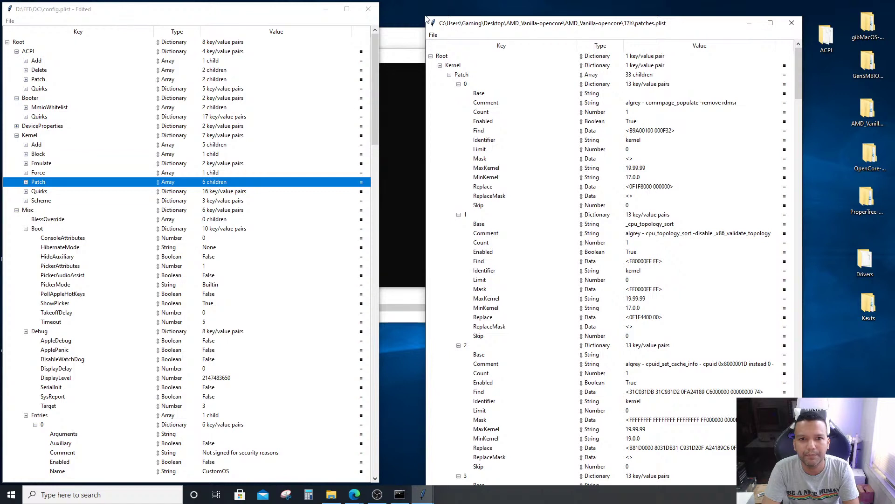
{"action": "left_click_drag", "start_coordinate": [425, 15], "coordinate": [455, 37]}
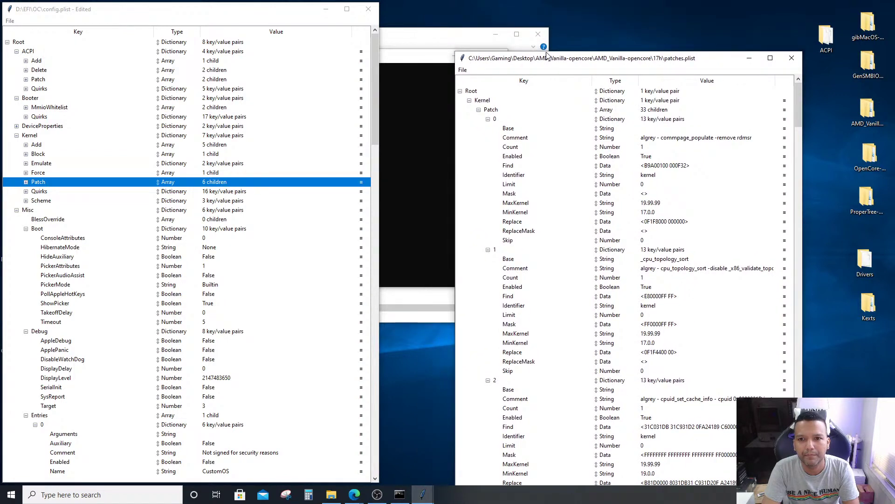
{"action": "left_click_drag", "start_coordinate": [550, 46], "coordinate": [537, 19]}
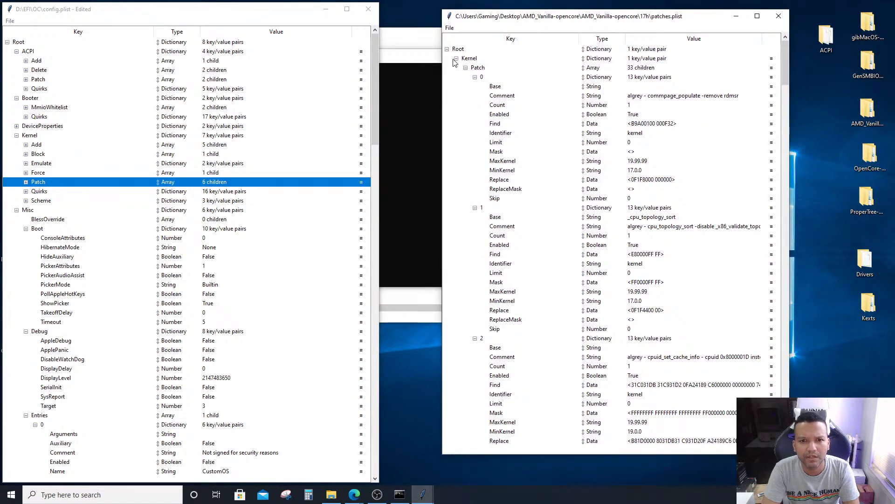
{"action": "left_click", "coordinate": [469, 60]}
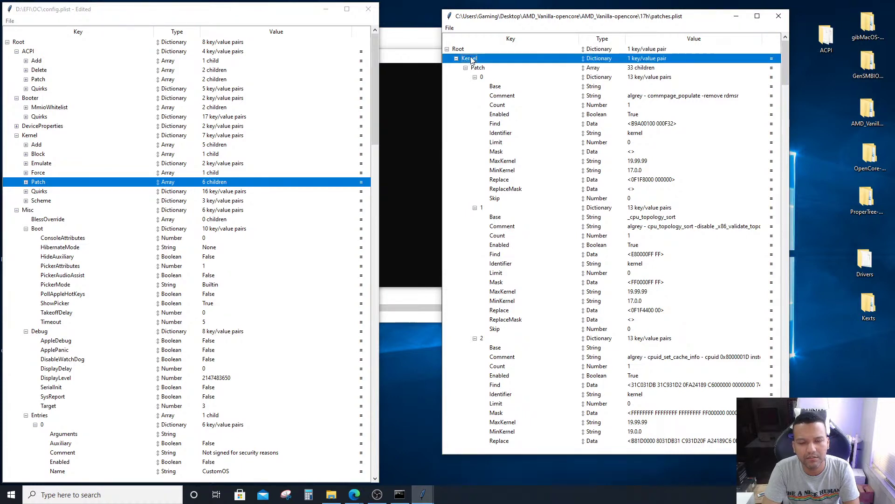
{"action": "left_click", "coordinate": [484, 69]}
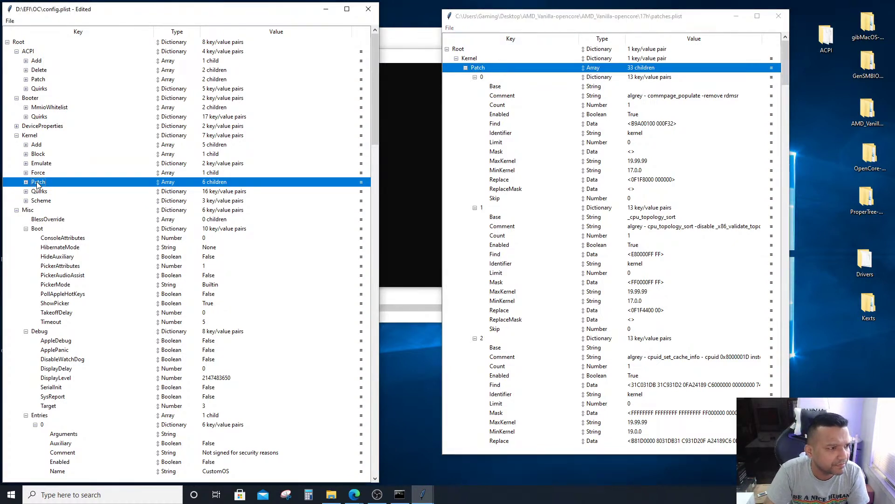
Remove the existing Patch array from the Kernel section of config.plist
{"action": "left_click_drag", "start_coordinate": [155, 9], "coordinate": [184, 10]}
{"action": "right_click", "coordinate": [76, 186]}
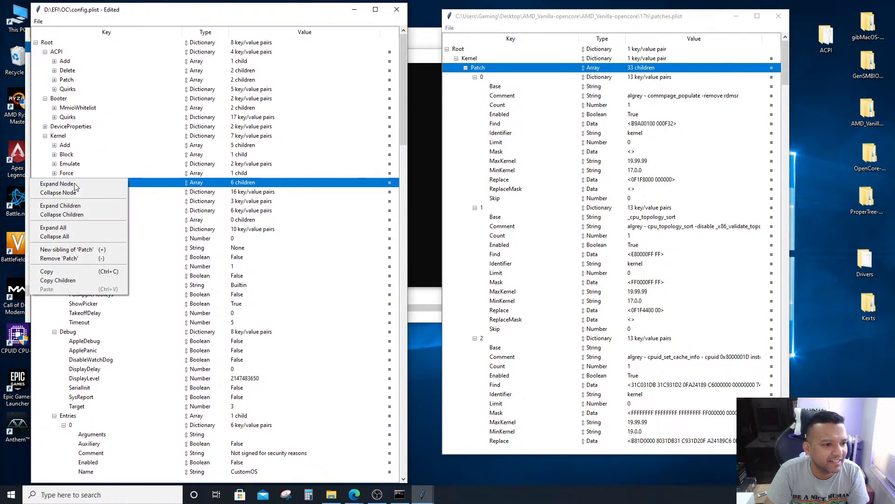
{"action": "left_click", "coordinate": [72, 261]}
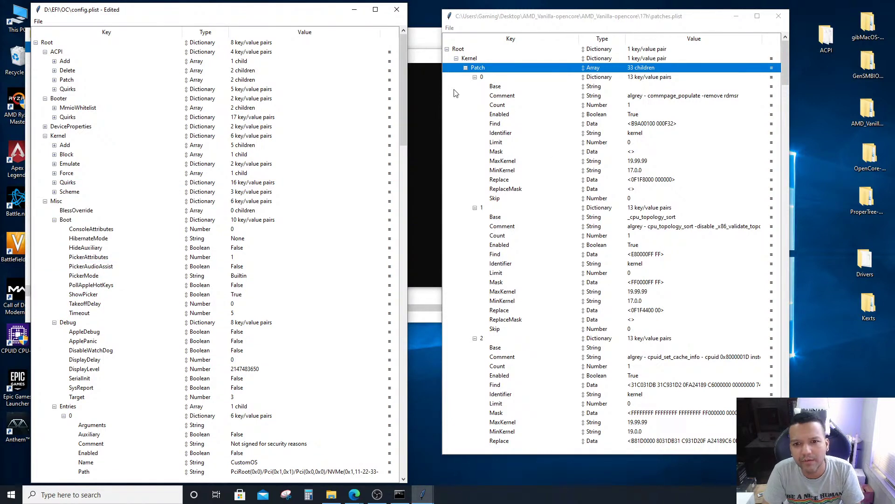
Copy the Patch array from patches.plist, paste it under Kernel in config.plist and collapse it
{"action": "right_click", "coordinate": [485, 69]}
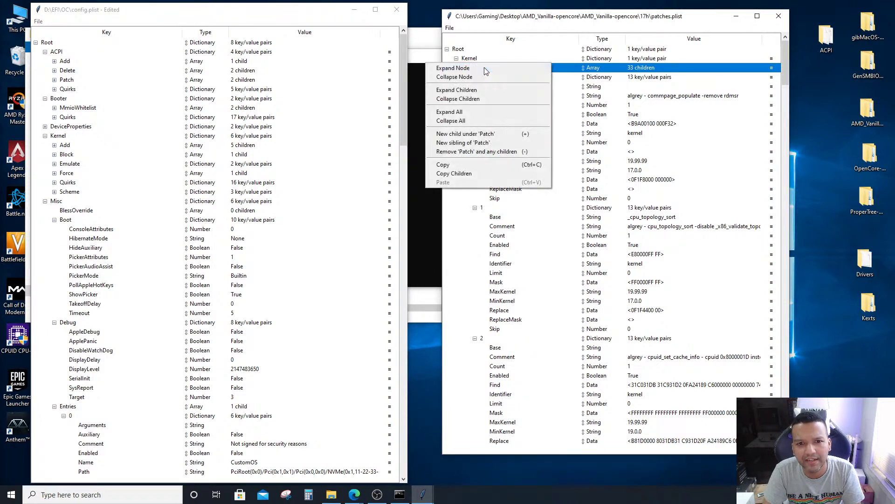
{"action": "left_click", "coordinate": [455, 164]}
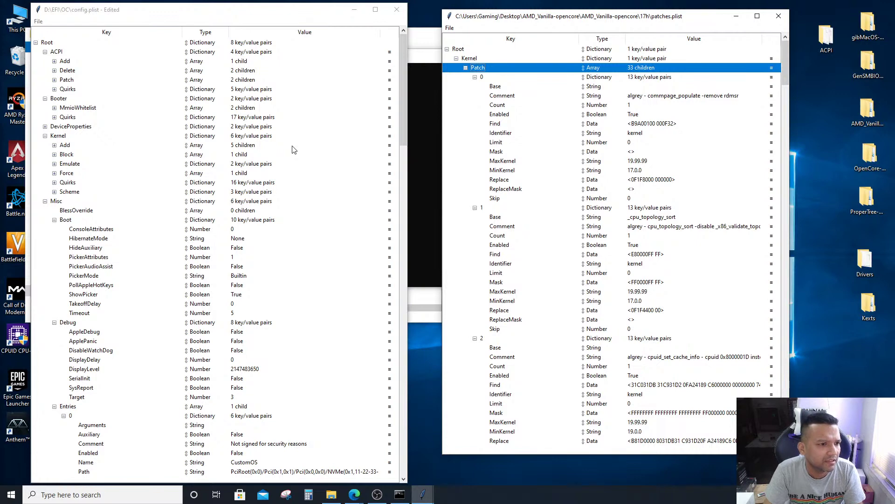
{"action": "left_click", "coordinate": [62, 139]}
{"action": "right_click", "coordinate": [67, 136]}
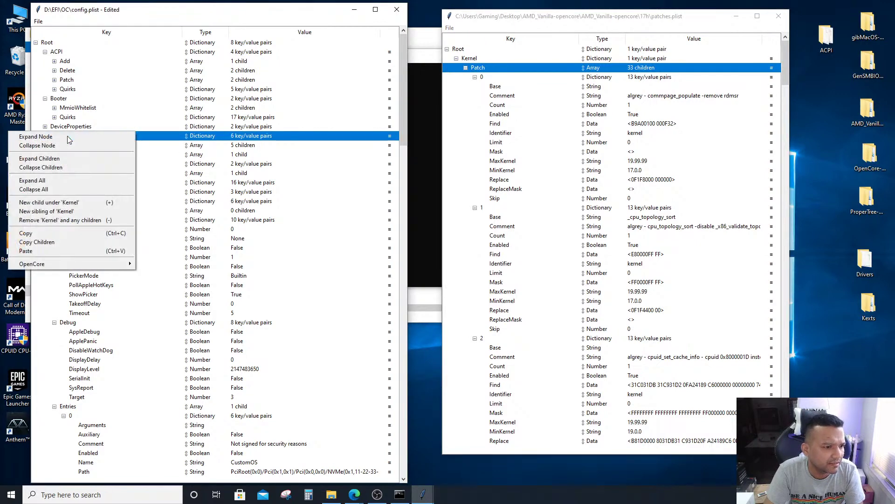
{"action": "left_click", "coordinate": [40, 252]}
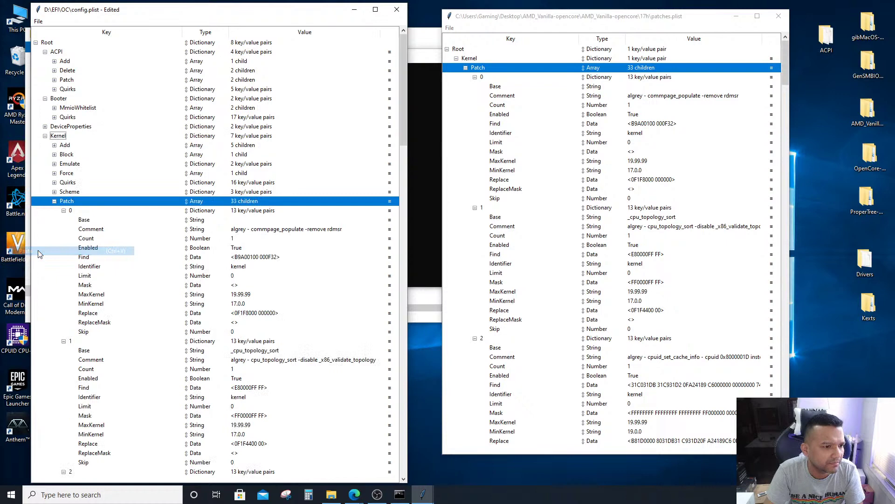
{"action": "left_click", "coordinate": [54, 201]}
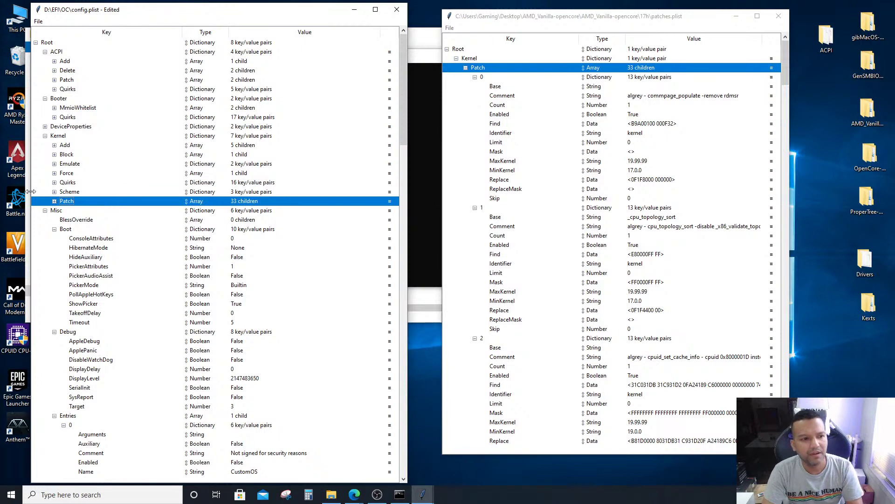
Close patches.plist and bring up the Ryzen and Threadripper guide in the browser beside config.plist
{"action": "left_click", "coordinate": [783, 17]}
{"action": "mouse_move", "coordinate": [356, 495]}
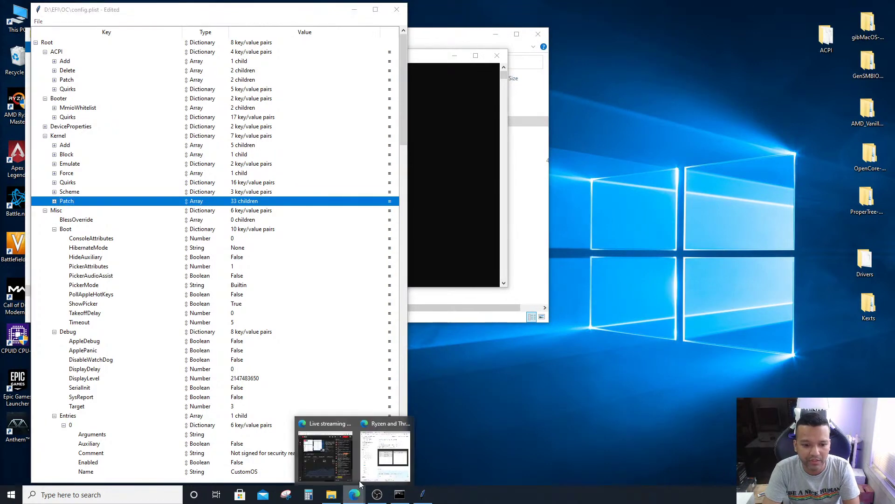
{"action": "left_click", "coordinate": [387, 455]}
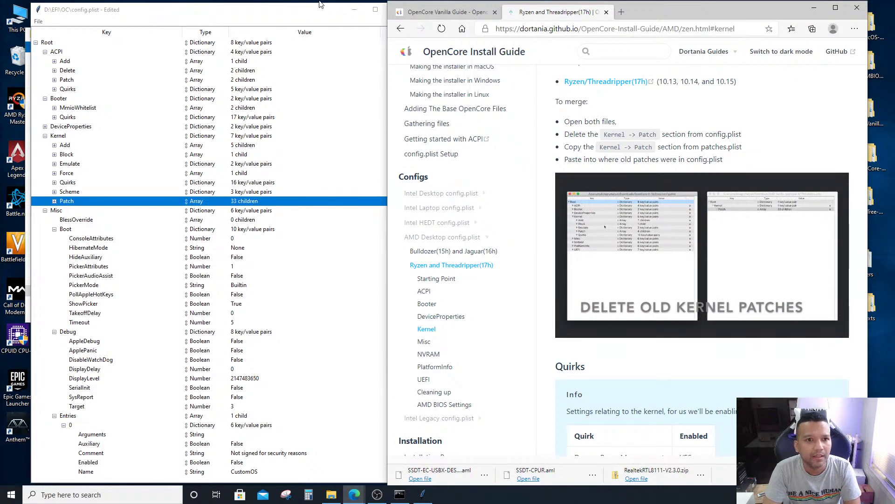
{"action": "left_click_drag", "start_coordinate": [284, 9], "coordinate": [264, 7]}
Review the guide's Kernel section, from the patch merging instructions back to the screenshot with the highlighted quirks
{"action": "scroll", "coordinate": [538, 282], "scroll_direction": "up", "scroll_amount": 1}
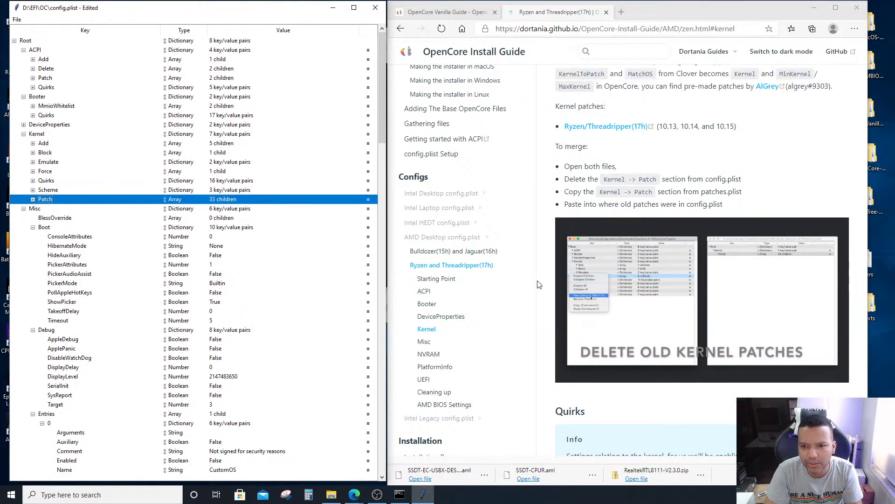
{"action": "scroll", "coordinate": [540, 280], "scroll_direction": "down", "scroll_amount": 4}
{"action": "scroll", "coordinate": [539, 280], "scroll_direction": "up", "scroll_amount": 6}
{"action": "scroll", "coordinate": [540, 280], "scroll_direction": "up", "scroll_amount": 7}
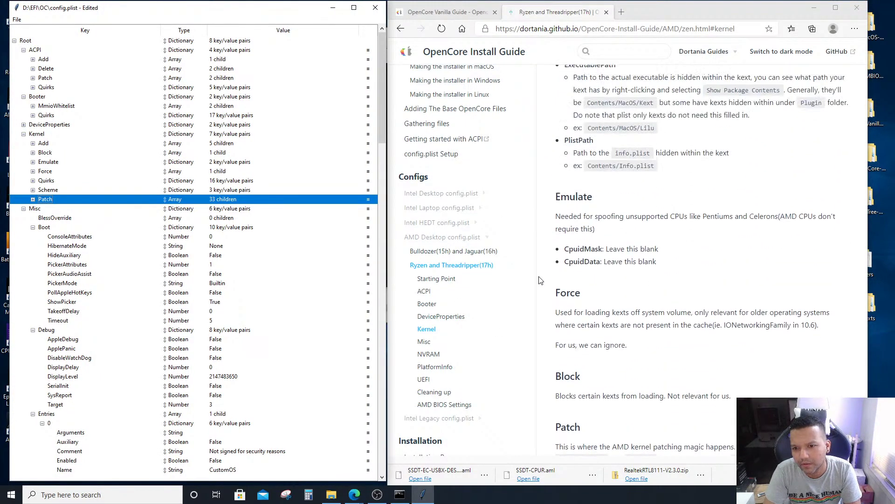
{"action": "scroll", "coordinate": [540, 279], "scroll_direction": "up", "scroll_amount": 6}
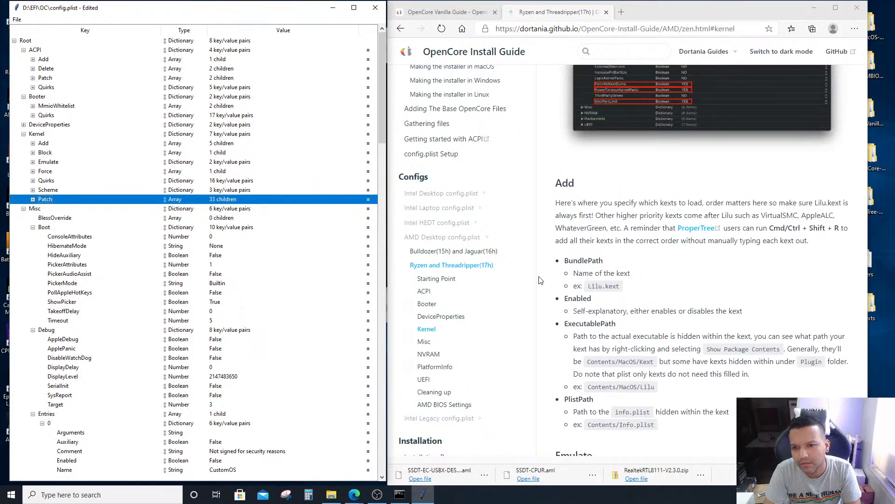
{"action": "scroll", "coordinate": [539, 280], "scroll_direction": "up", "scroll_amount": 8}
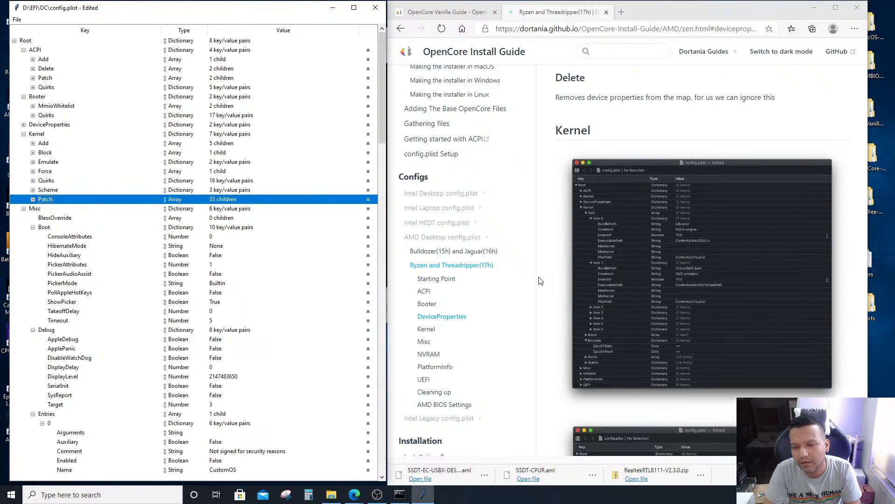
{"action": "scroll", "coordinate": [539, 280], "scroll_direction": "down", "scroll_amount": 4}
{"action": "scroll", "coordinate": [539, 280], "scroll_direction": "down", "scroll_amount": 8}
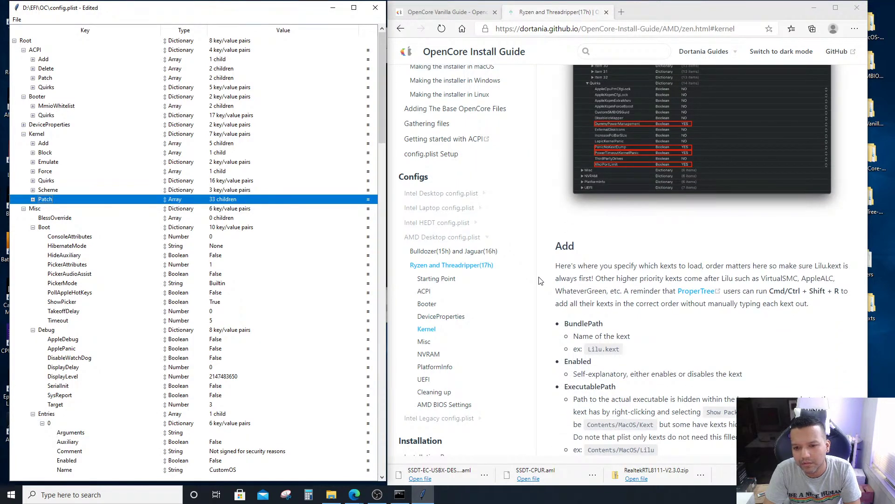
{"action": "scroll", "coordinate": [540, 281], "scroll_direction": "up", "scroll_amount": 1}
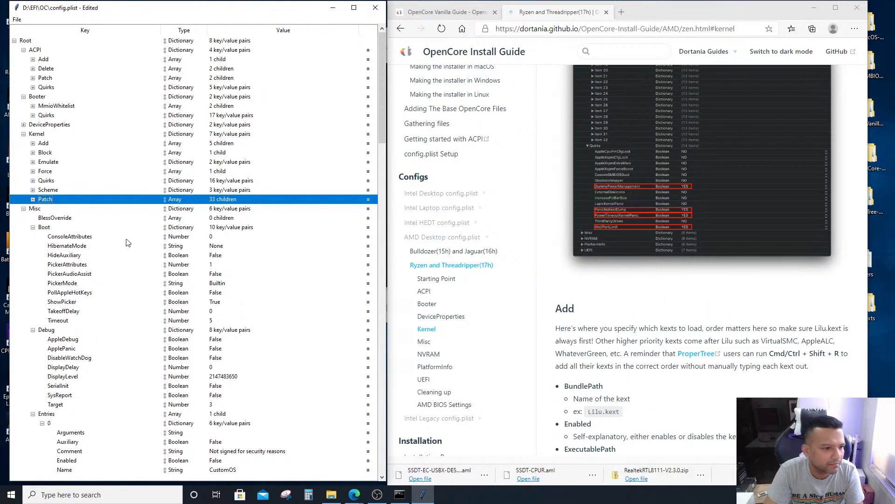
Expand Kernel > Quirks in config.plist and open the in-depth info of the guide's kernel Quirks section
{"action": "left_click", "coordinate": [32, 181]}
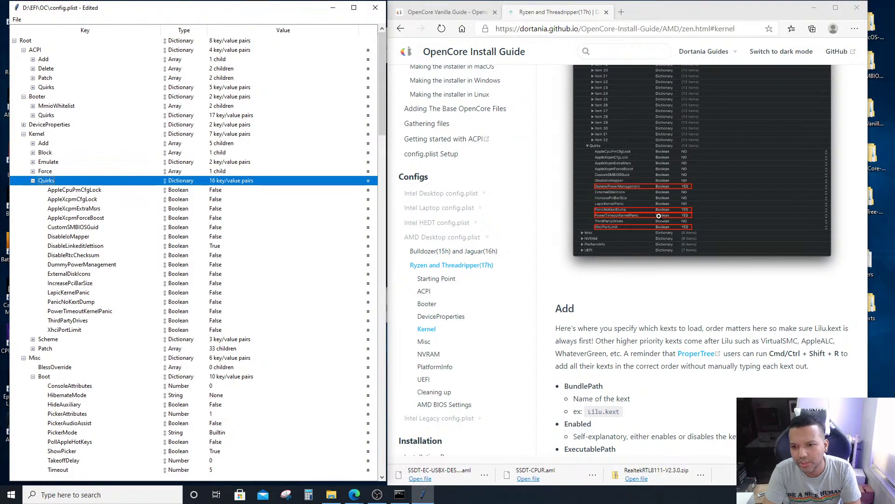
{"action": "scroll", "coordinate": [631, 329], "scroll_direction": "down", "scroll_amount": 1}
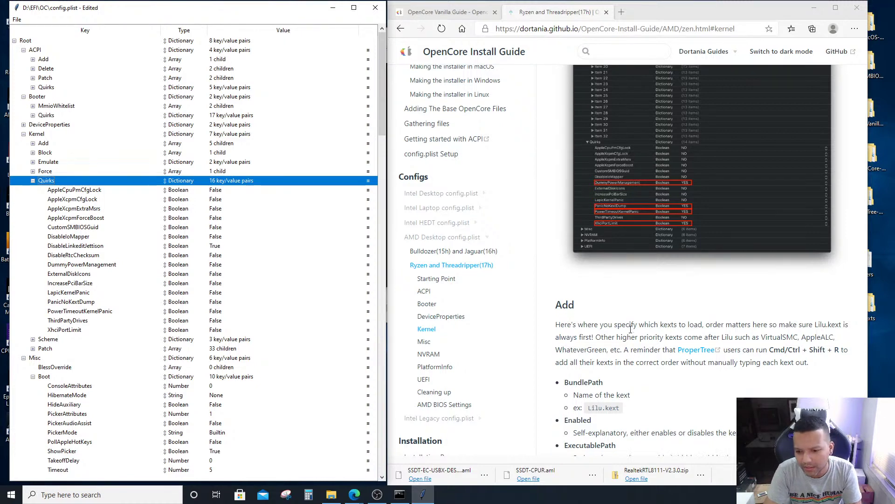
{"action": "scroll", "coordinate": [630, 329], "scroll_direction": "down", "scroll_amount": 15}
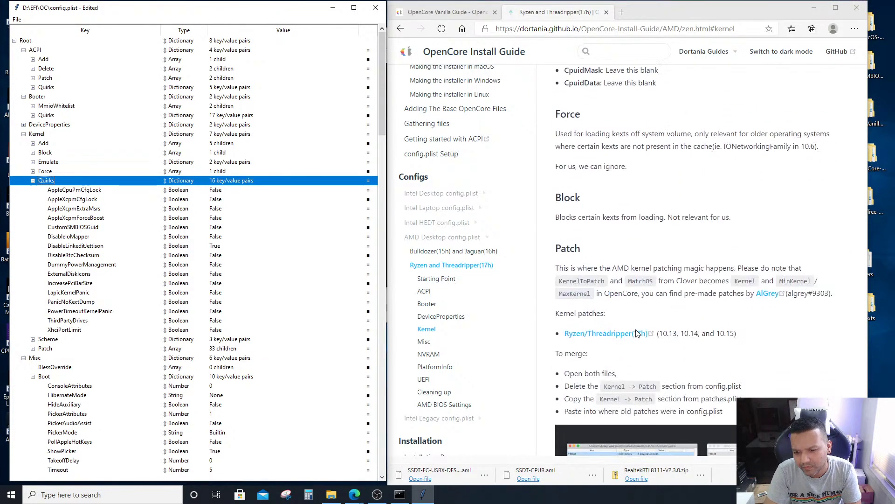
{"action": "scroll", "coordinate": [636, 332], "scroll_direction": "down", "scroll_amount": 10}
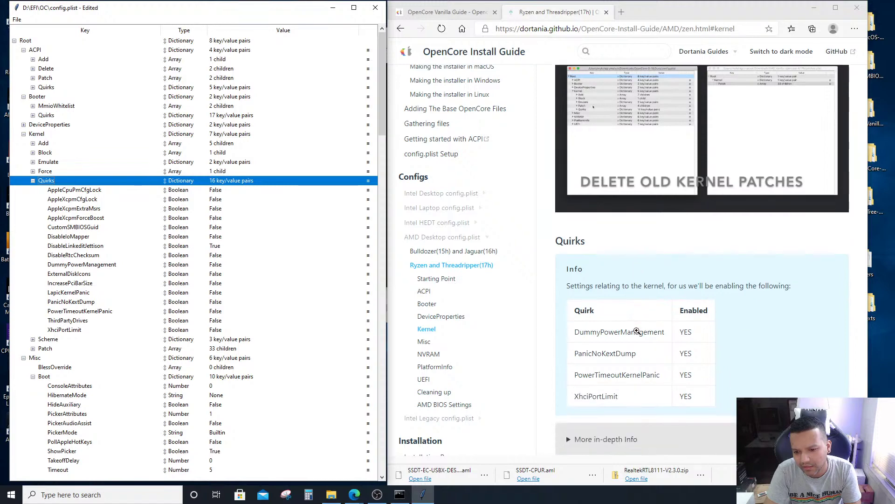
{"action": "scroll", "coordinate": [636, 330], "scroll_direction": "down", "scroll_amount": 3}
{"action": "scroll", "coordinate": [606, 282], "scroll_direction": "down", "scroll_amount": 3}
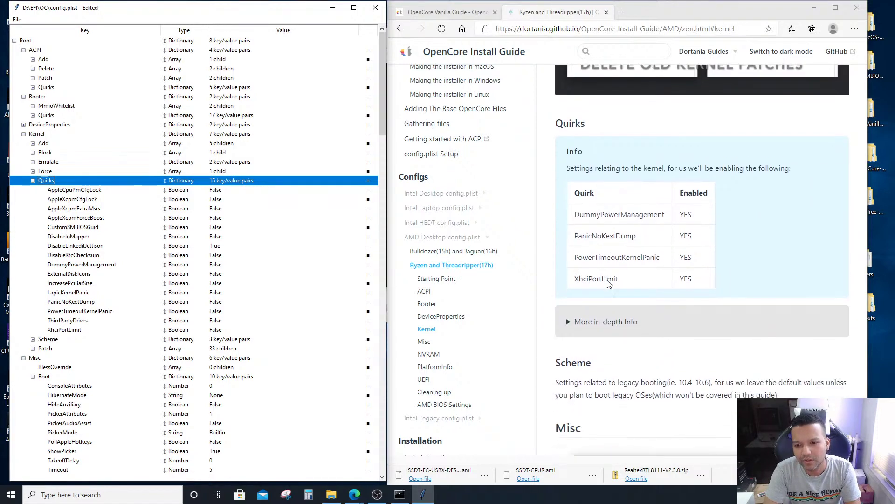
{"action": "left_click", "coordinate": [569, 314]}
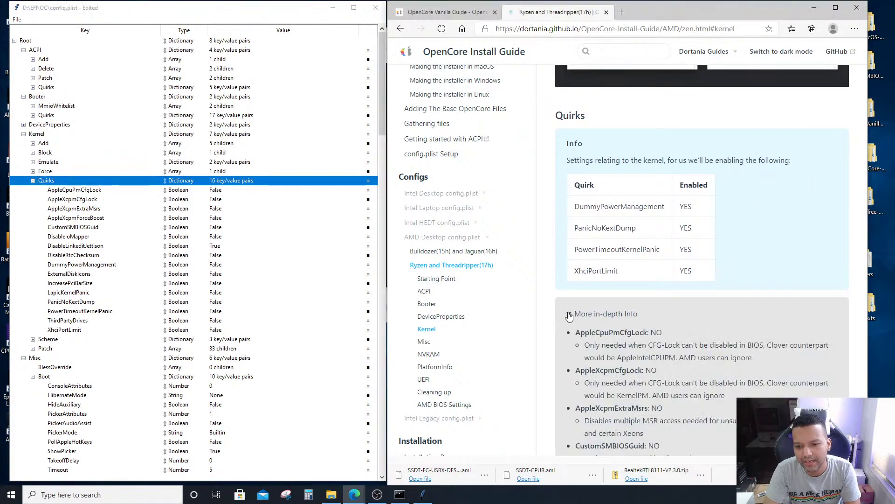
{"action": "scroll", "coordinate": [662, 317], "scroll_direction": "down", "scroll_amount": 6}
{"action": "scroll", "coordinate": [611, 287], "scroll_direction": "down", "scroll_amount": 3}
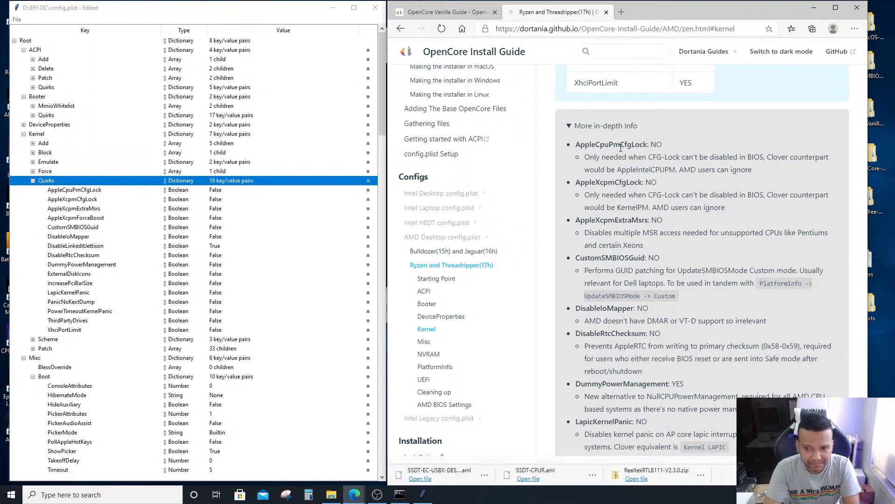
Check the kernel quirks from AppleCpuPmCfgLock through DisableRtcChecksum in config.plist against the guide's recommended values
{"action": "left_click", "coordinate": [233, 191]}
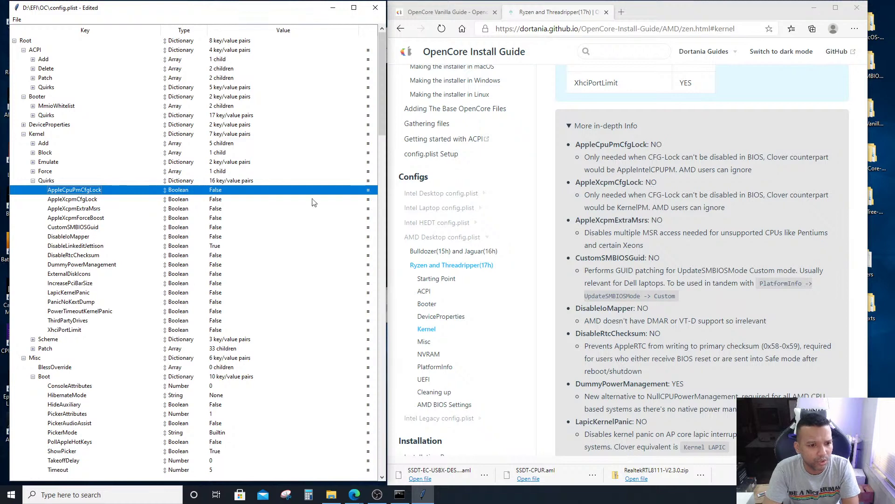
{"action": "left_click", "coordinate": [211, 201]}
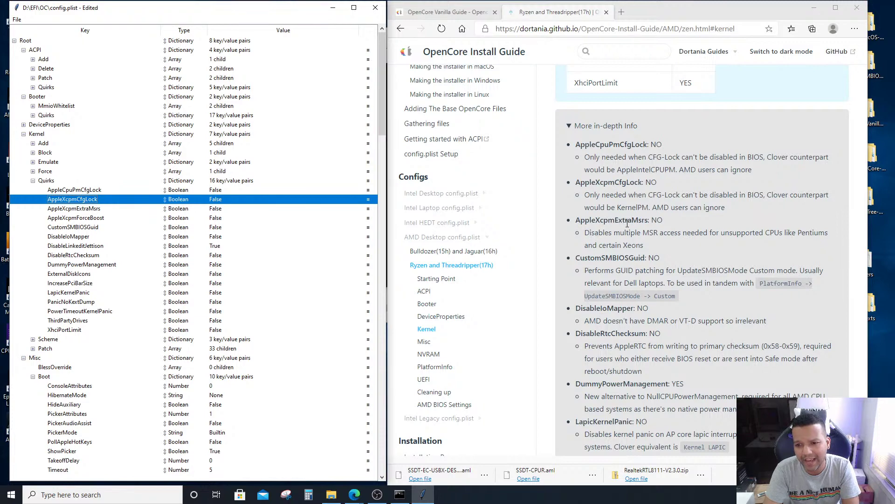
{"action": "left_click", "coordinate": [99, 210]}
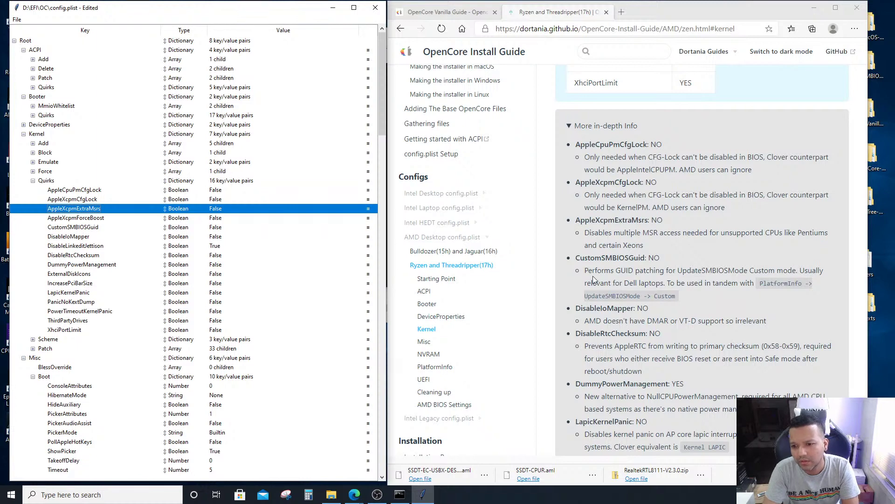
{"action": "left_click", "coordinate": [111, 230]}
{"action": "scroll", "coordinate": [642, 278], "scroll_direction": "down", "scroll_amount": 1}
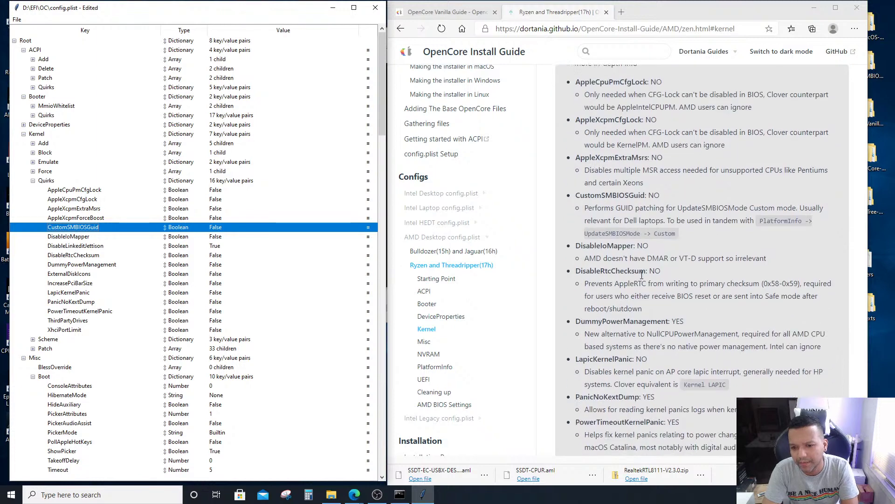
{"action": "left_click", "coordinate": [93, 239]}
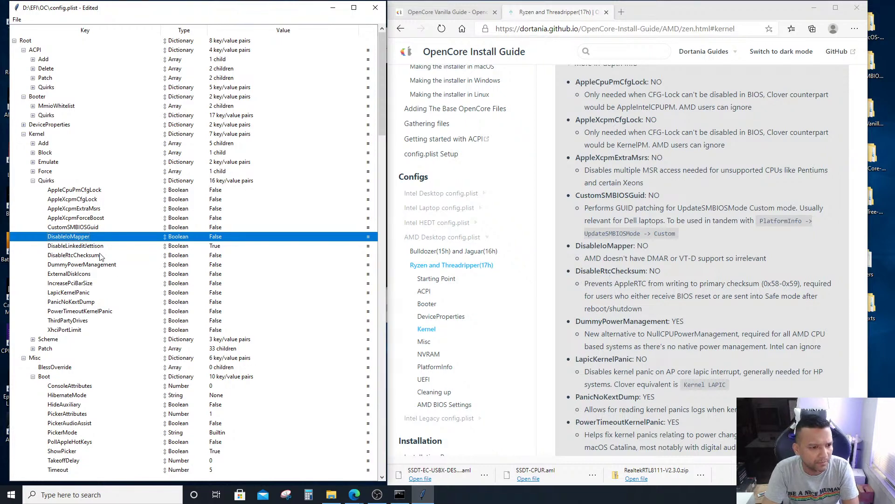
{"action": "left_click", "coordinate": [98, 256]}
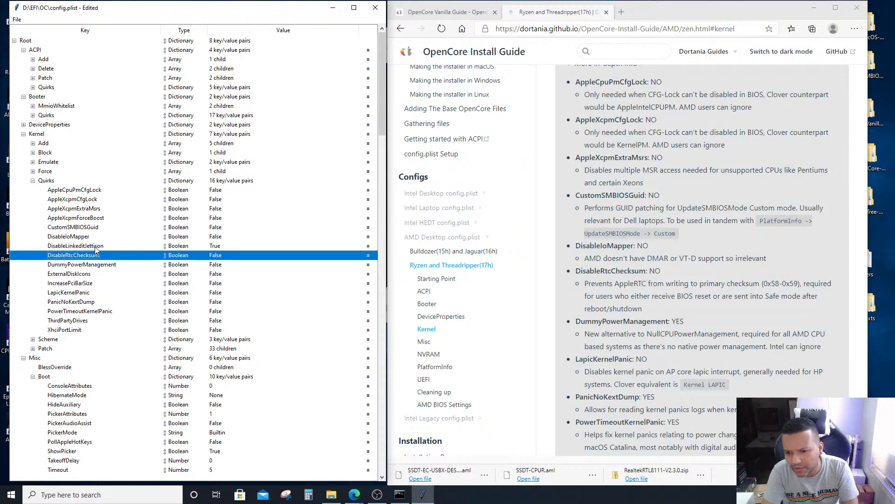
Set DummyPowerManagement to True under Kernel > Quirks
{"action": "left_click", "coordinate": [105, 265]}
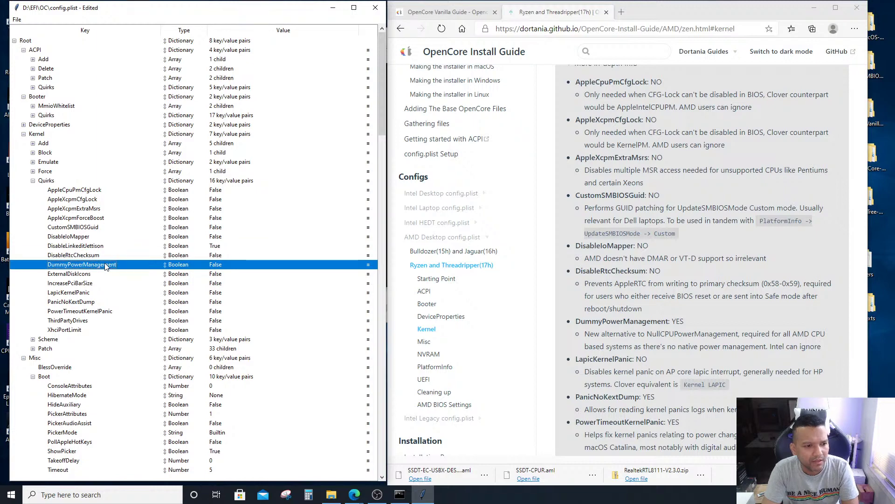
{"action": "double_click", "coordinate": [215, 266]}
{"action": "left_click", "coordinate": [215, 268]}
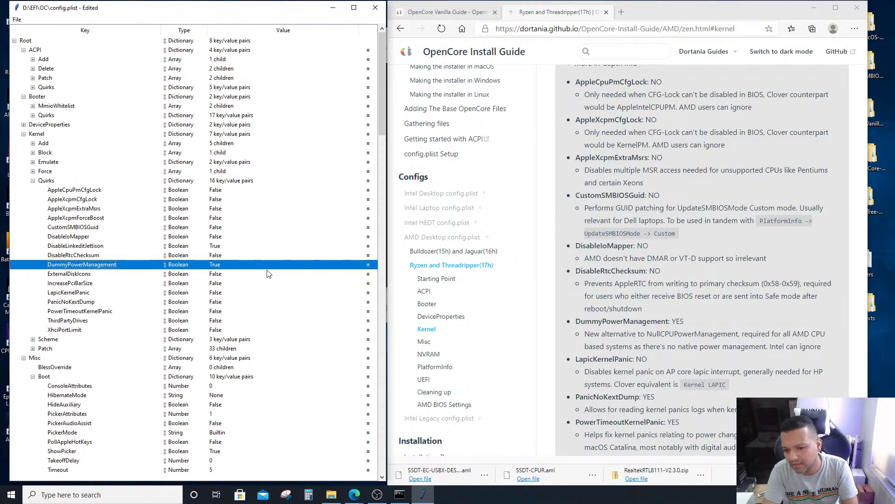
Check LapicKernelPanic against the guide and set PanicNoKextDump to True under Kernel > Quirks
{"action": "left_click", "coordinate": [86, 294]}
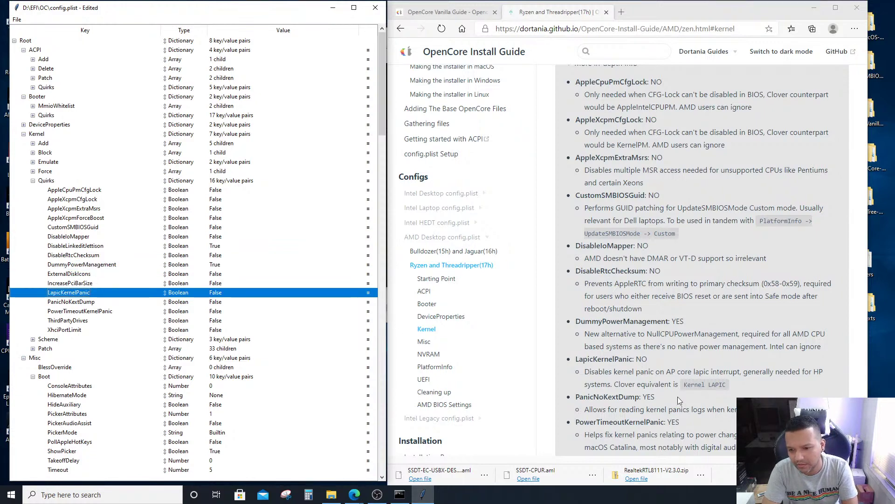
{"action": "scroll", "coordinate": [691, 388], "scroll_direction": "down", "scroll_amount": 1}
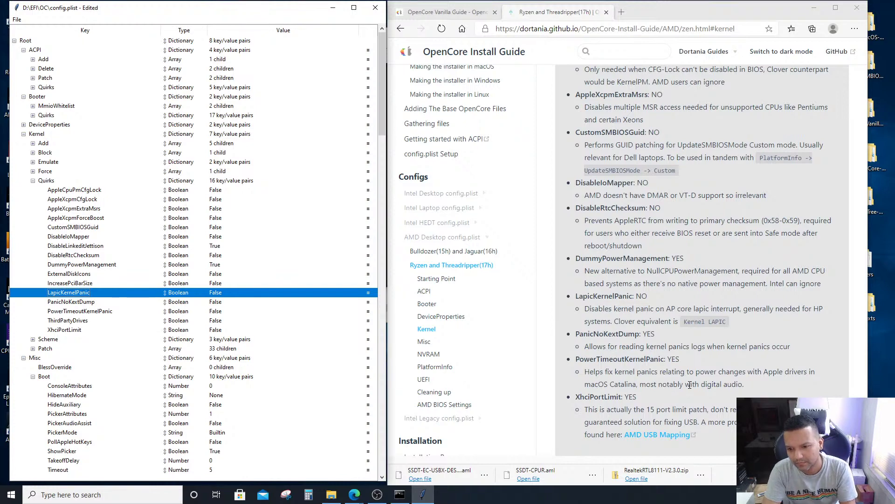
{"action": "left_click", "coordinate": [105, 302]}
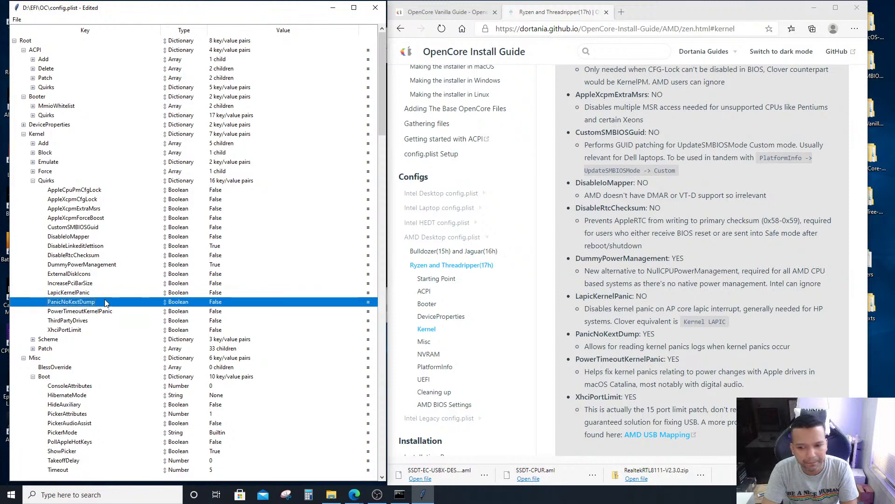
{"action": "left_click", "coordinate": [215, 306]}
{"action": "left_click", "coordinate": [215, 312]}
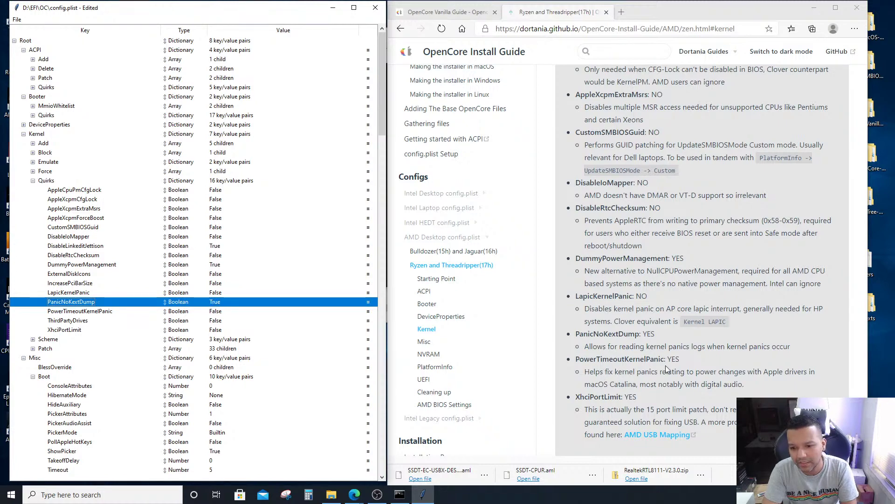
Set PowerTimeoutKernelPanic to True under Kernel > Quirks
{"action": "left_click", "coordinate": [98, 311]}
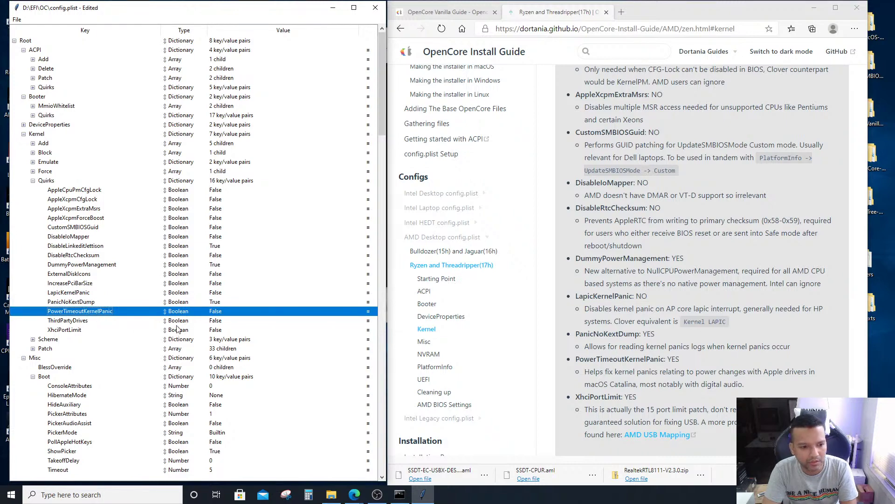
{"action": "double_click", "coordinate": [215, 316]}
{"action": "left_click", "coordinate": [215, 316]}
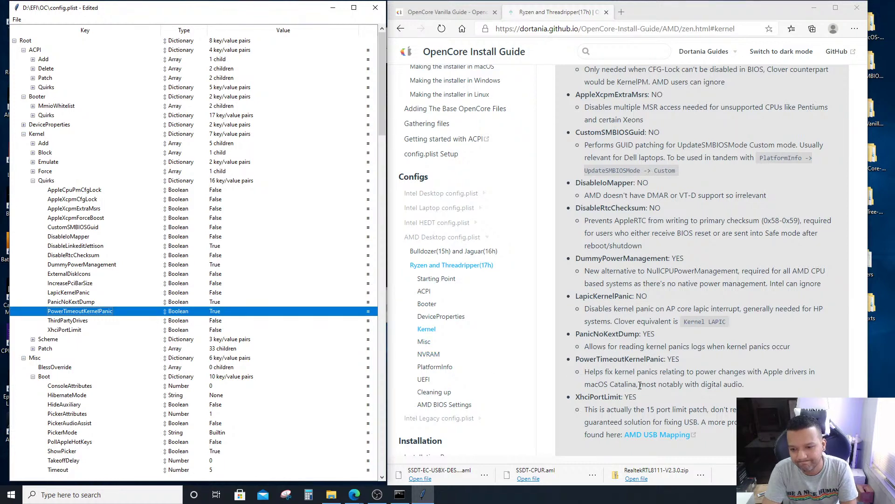
Set XhciPortLimit to True under Kernel > Quirks, following the guide's recommended value
{"action": "scroll", "coordinate": [640, 385], "scroll_direction": "down", "scroll_amount": 1}
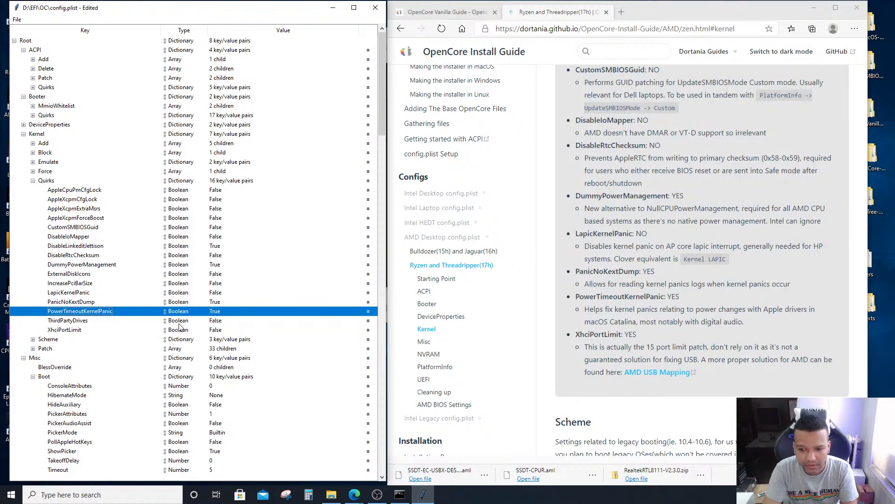
{"action": "left_click", "coordinate": [89, 330]}
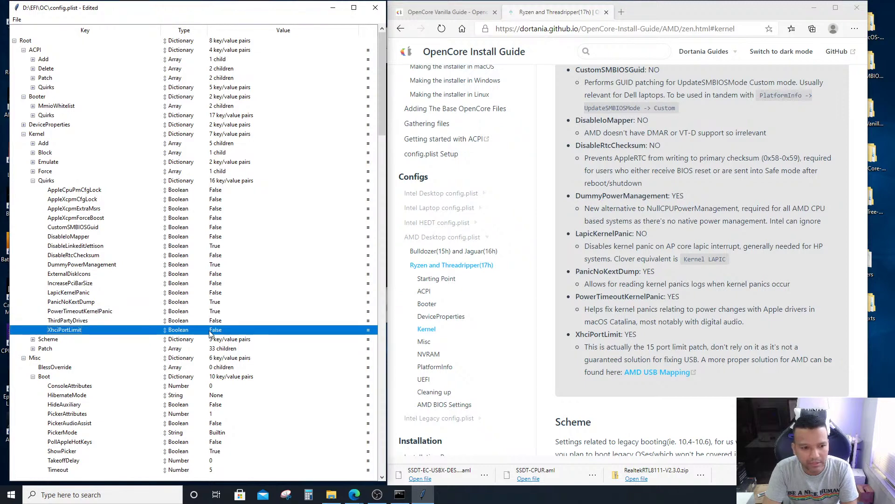
{"action": "left_click", "coordinate": [211, 332]}
{"action": "left_click", "coordinate": [215, 332]}
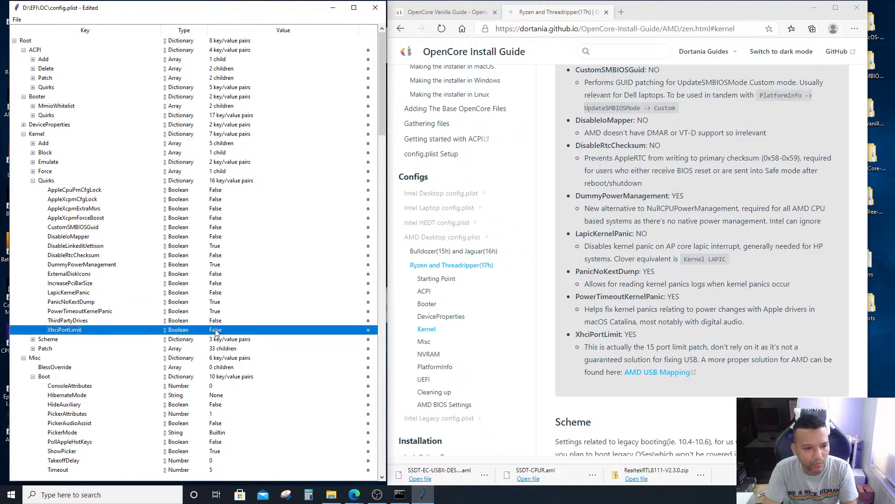
{"action": "left_click", "coordinate": [220, 333]}
{"action": "left_click", "coordinate": [220, 343]}
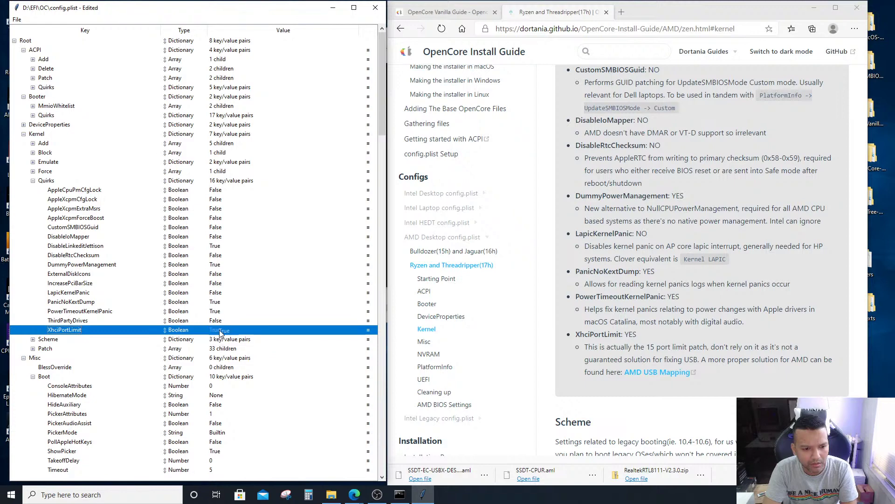
{"action": "left_click", "coordinate": [260, 322]}
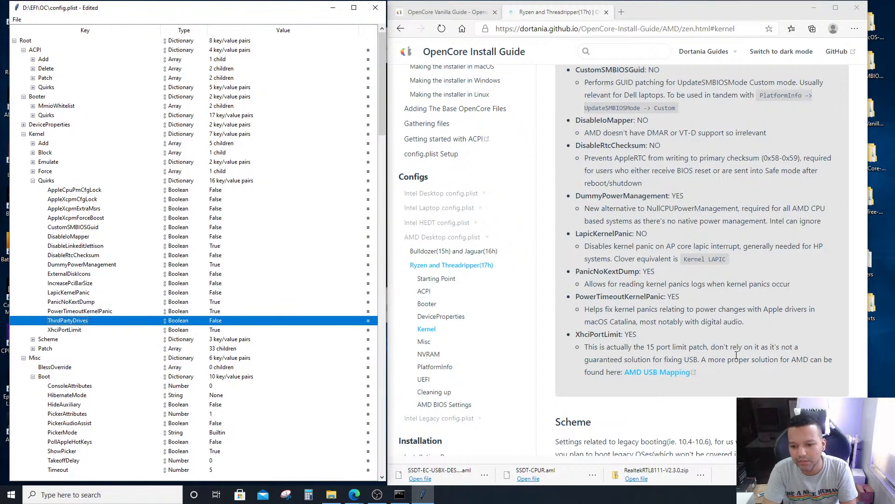
Collapse Kernel > Quirks in config.plist and review the guide's Scheme, Misc and Boot sections for required changes
{"action": "scroll", "coordinate": [736, 355], "scroll_direction": "down", "scroll_amount": 4}
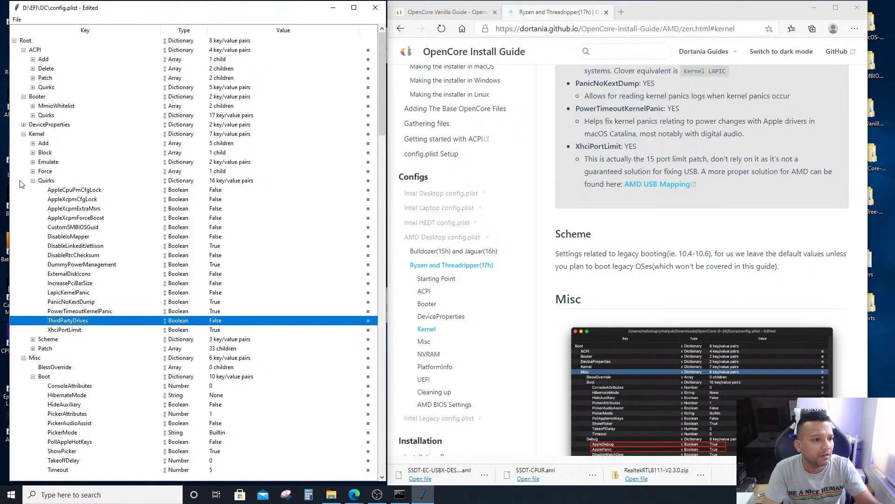
{"action": "left_click", "coordinate": [34, 182]}
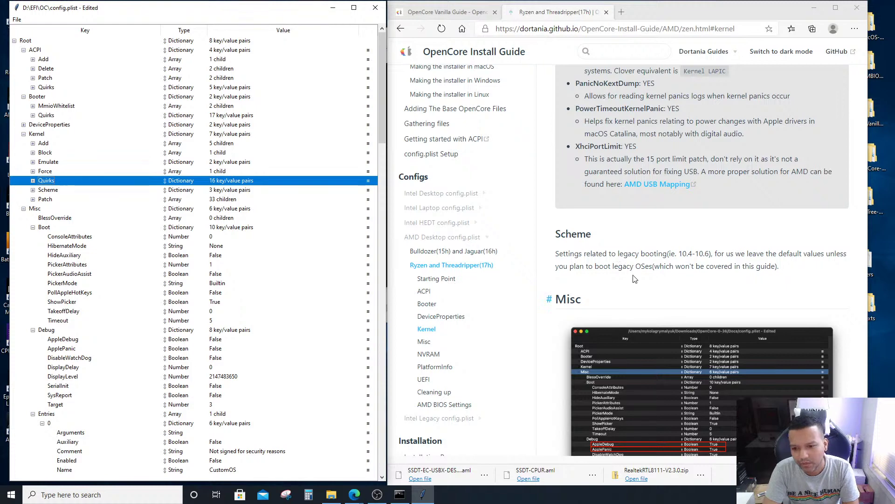
{"action": "scroll", "coordinate": [634, 279], "scroll_direction": "down", "scroll_amount": 1}
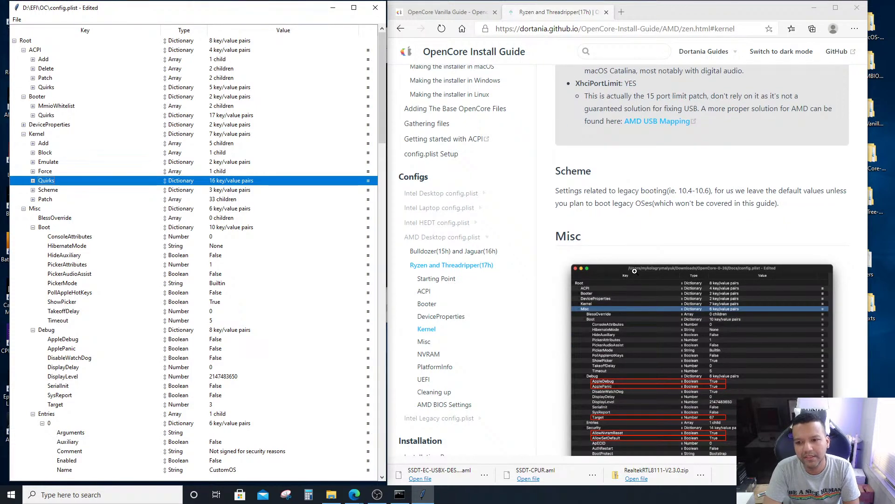
{"action": "scroll", "coordinate": [634, 271], "scroll_direction": "down", "scroll_amount": 2}
{"action": "scroll", "coordinate": [635, 271], "scroll_direction": "down", "scroll_amount": 4}
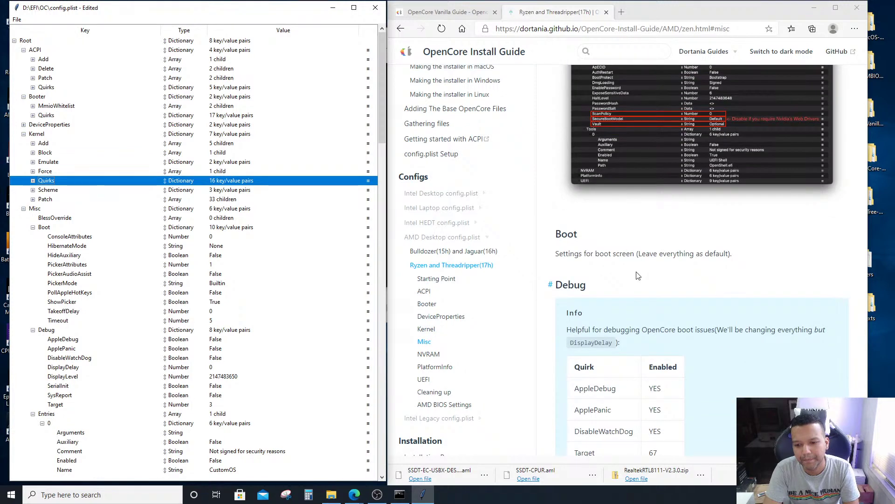
{"action": "scroll", "coordinate": [636, 273], "scroll_direction": "up", "scroll_amount": 4}
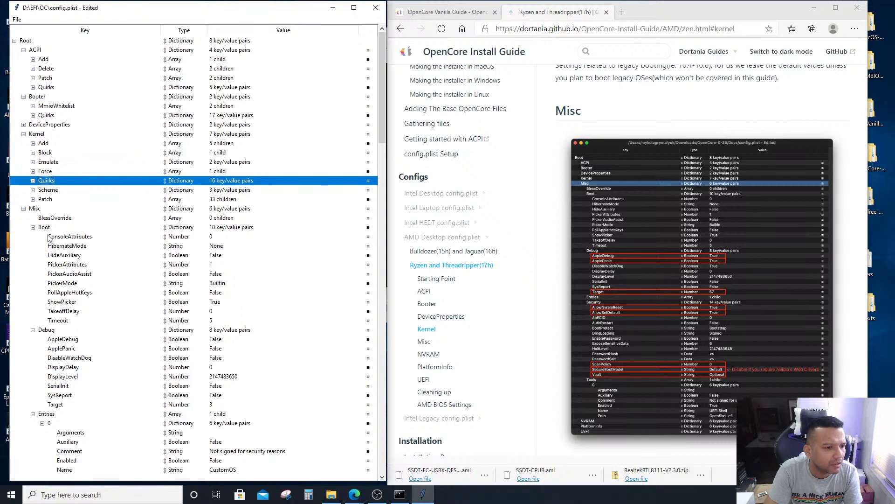
{"action": "scroll", "coordinate": [625, 283], "scroll_direction": "down", "scroll_amount": 2}
{"action": "scroll", "coordinate": [625, 283], "scroll_direction": "down", "scroll_amount": 1}
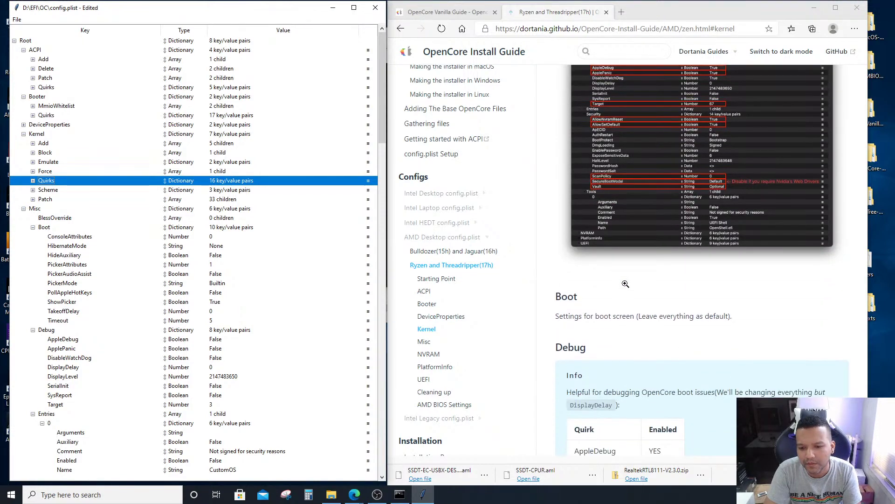
{"action": "scroll", "coordinate": [626, 285], "scroll_direction": "down", "scroll_amount": 2}
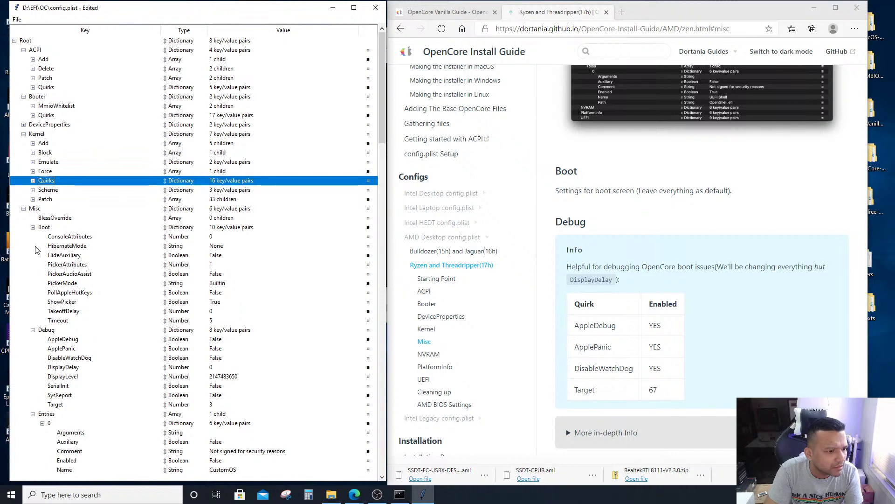
Select AppleDebug under Misc > Debug and open the in-depth info of the guide's Debug section to compare values
{"action": "left_click", "coordinate": [76, 340]}
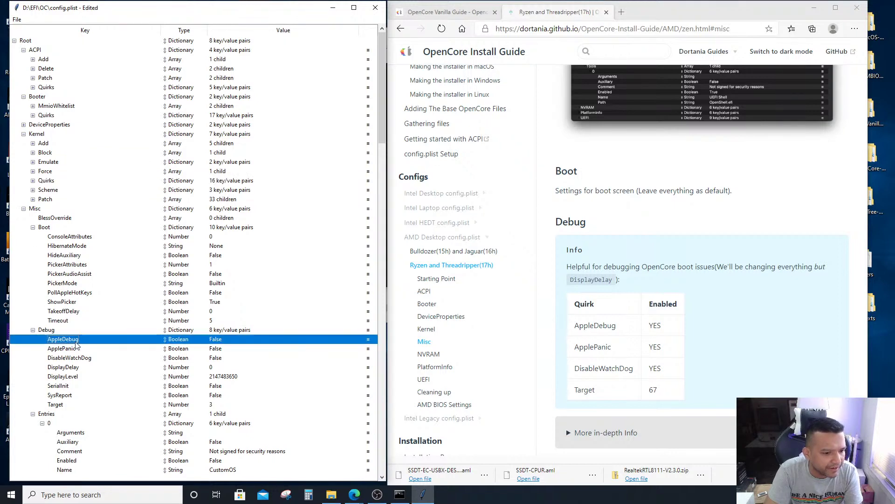
{"action": "scroll", "coordinate": [630, 318], "scroll_direction": "down", "scroll_amount": 2}
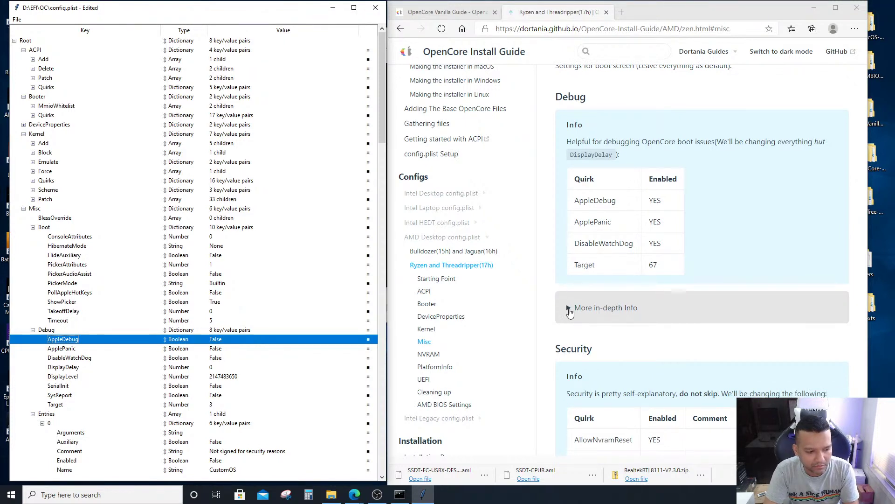
{"action": "left_click", "coordinate": [570, 311]}
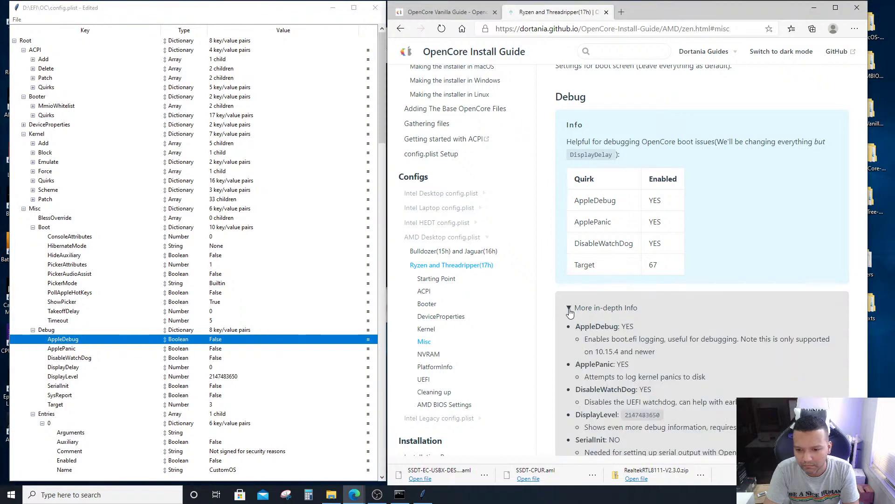
{"action": "scroll", "coordinate": [651, 329], "scroll_direction": "down", "scroll_amount": 1}
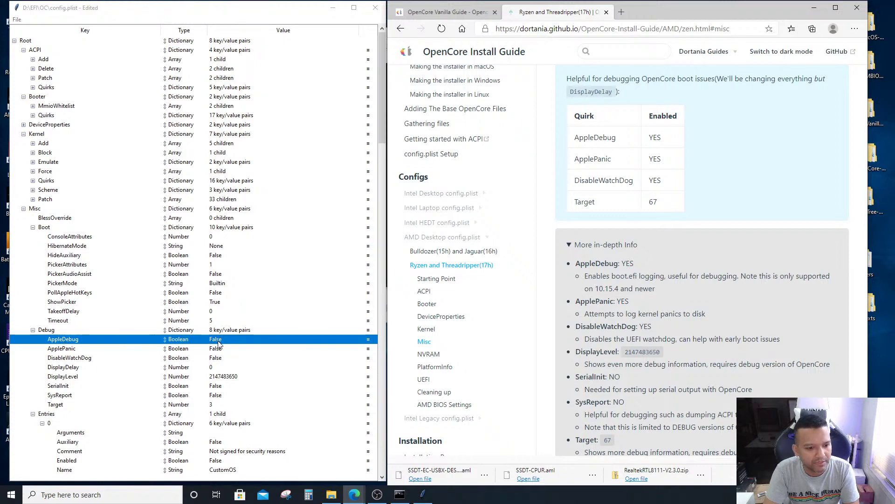
{"action": "scroll", "coordinate": [219, 344], "scroll_direction": "down", "scroll_amount": 1}
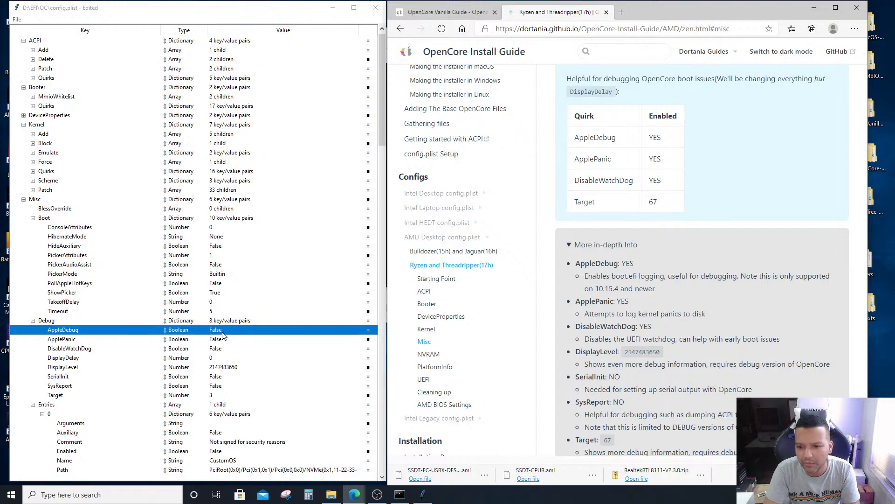
Set AppleDebug, ApplePanic and DisableWatchDog under Misc > Debug to True
{"action": "left_click", "coordinate": [222, 332]}
{"action": "double_click", "coordinate": [220, 331]}
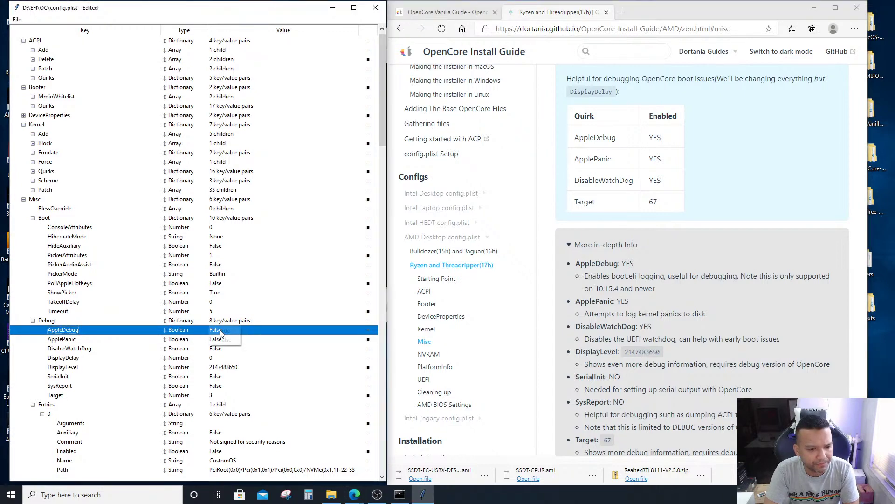
{"action": "left_click", "coordinate": [223, 331]}
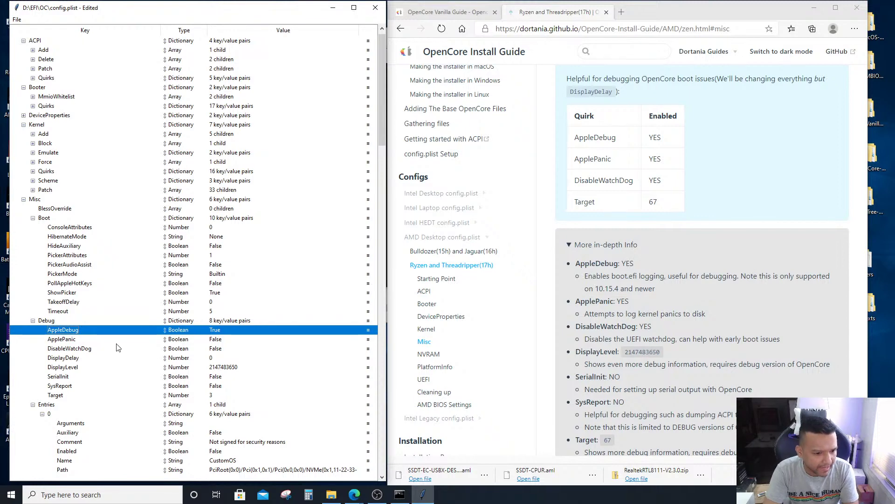
{"action": "double_click", "coordinate": [214, 340]}
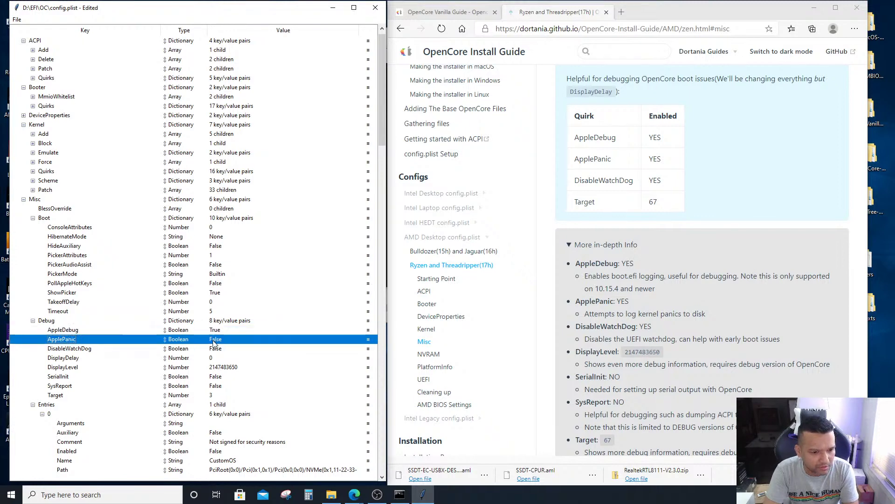
{"action": "left_click", "coordinate": [215, 347]}
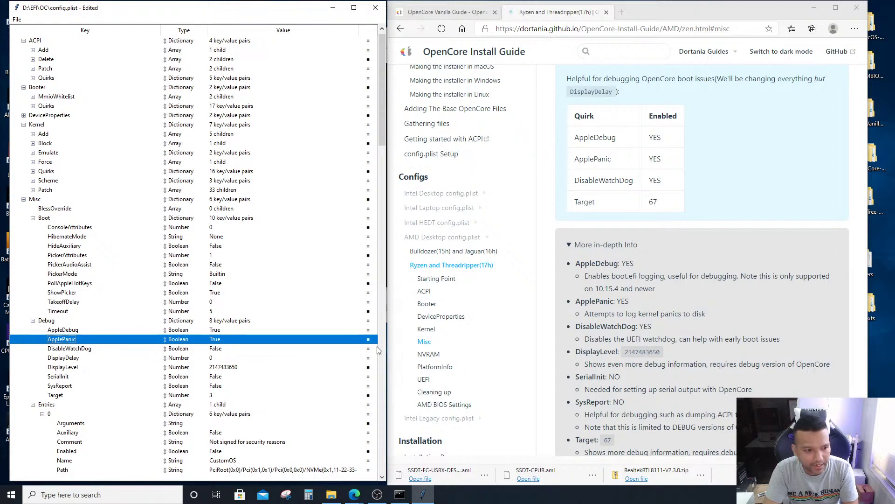
{"action": "left_click", "coordinate": [212, 354]}
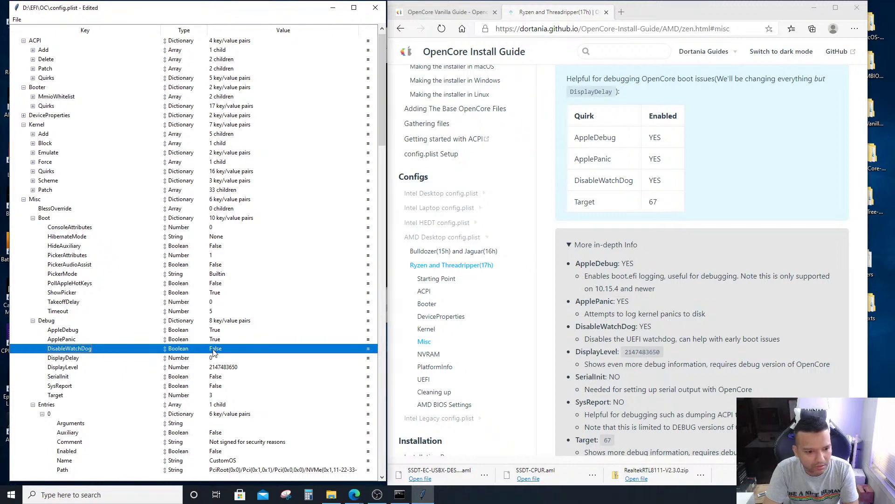
{"action": "left_click", "coordinate": [214, 353]}
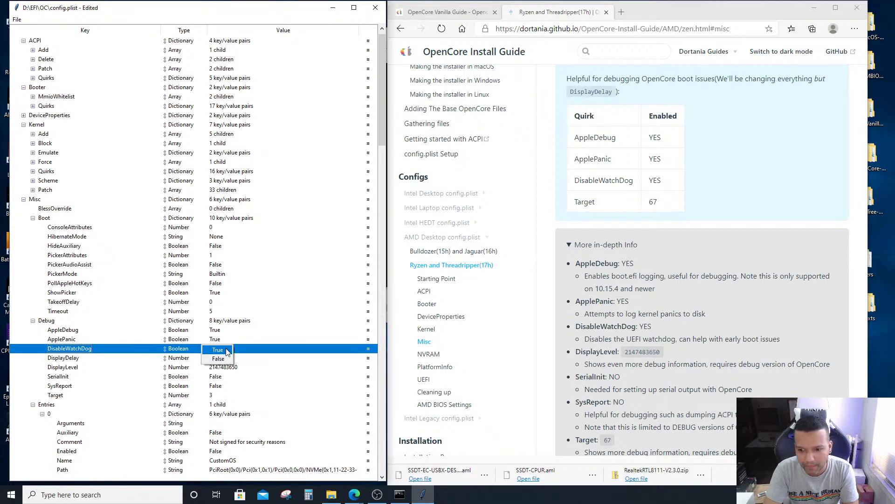
{"action": "left_click", "coordinate": [227, 350]}
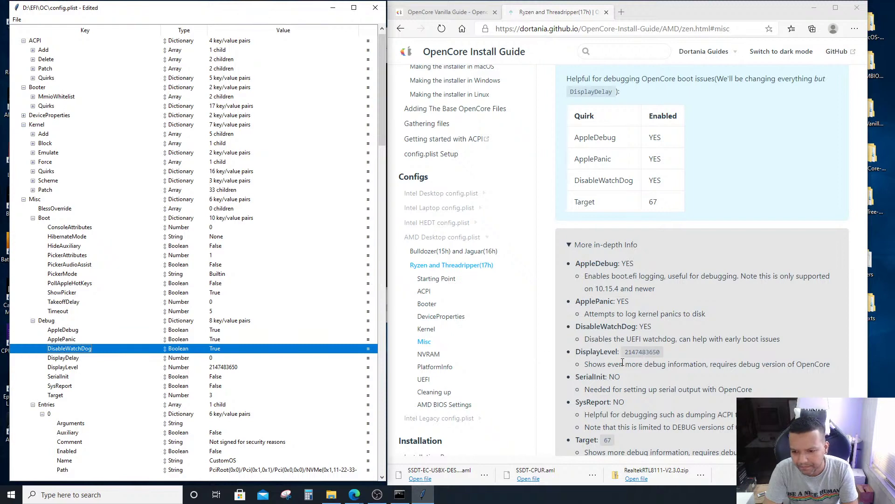
Compare the DisplayDelay, DisplayLevel, SerialInit and SysReport entries under Misc > Debug with the guide's recommended values
{"action": "left_click", "coordinate": [104, 360]}
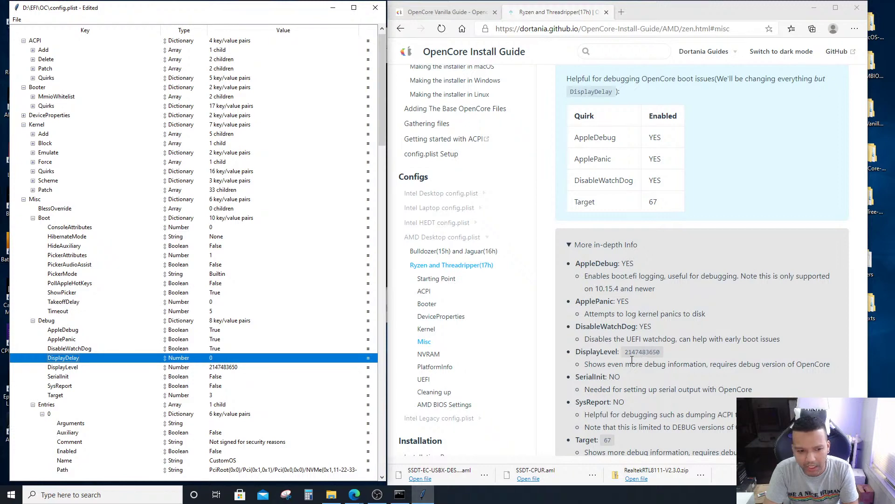
{"action": "double_click", "coordinate": [211, 358]}
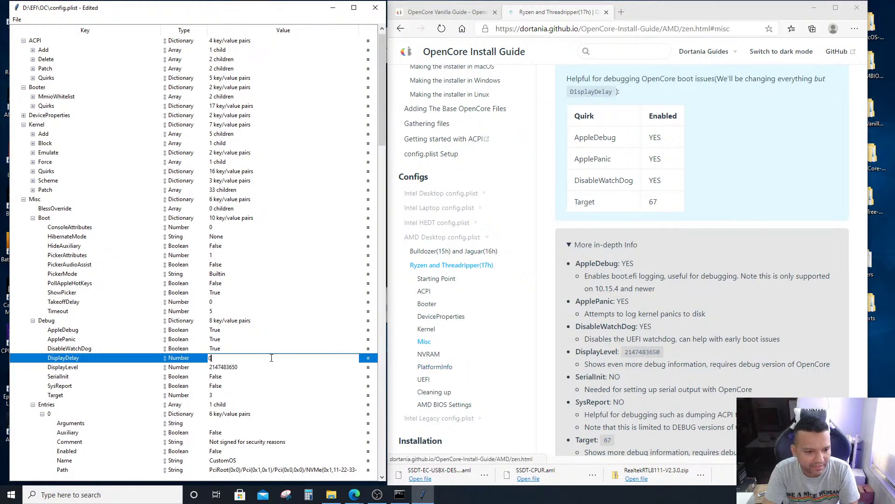
{"action": "left_click", "coordinate": [147, 370]}
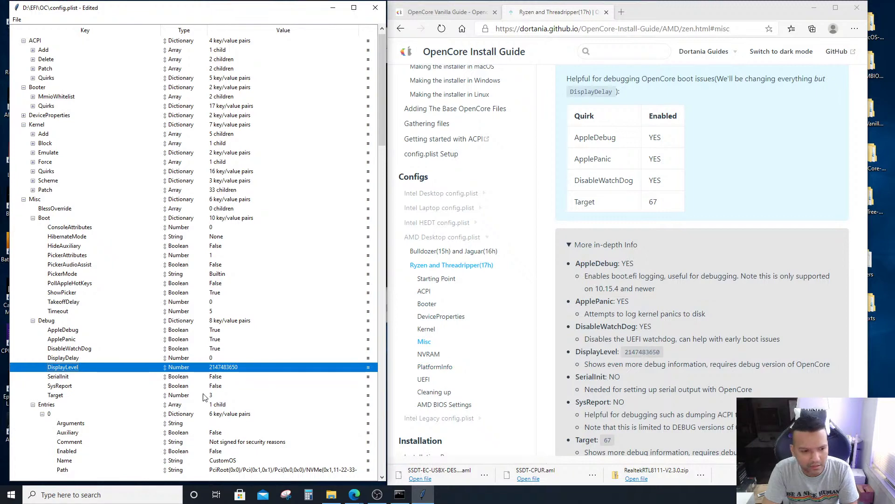
{"action": "left_click", "coordinate": [218, 378]}
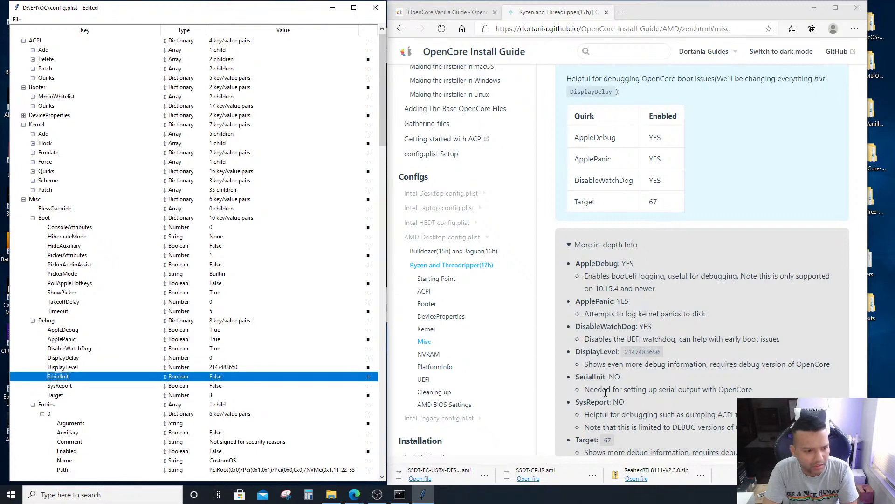
{"action": "scroll", "coordinate": [649, 390], "scroll_direction": "down", "scroll_amount": 1}
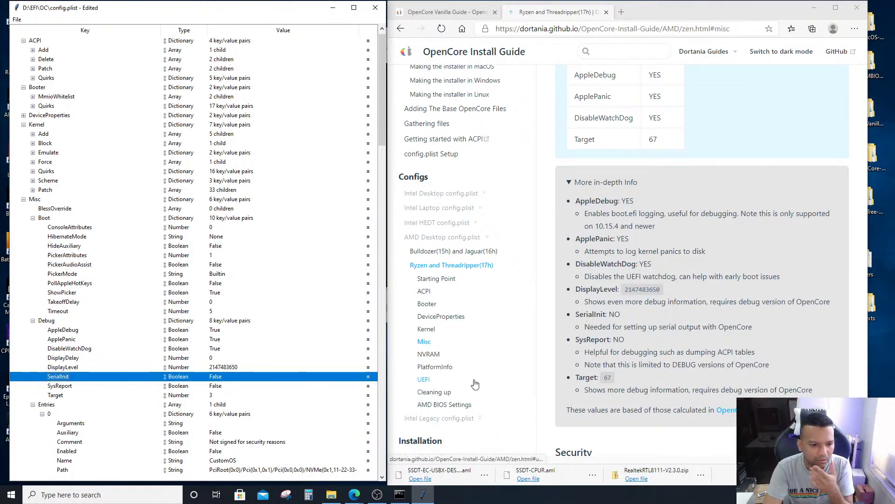
{"action": "left_click", "coordinate": [187, 387]}
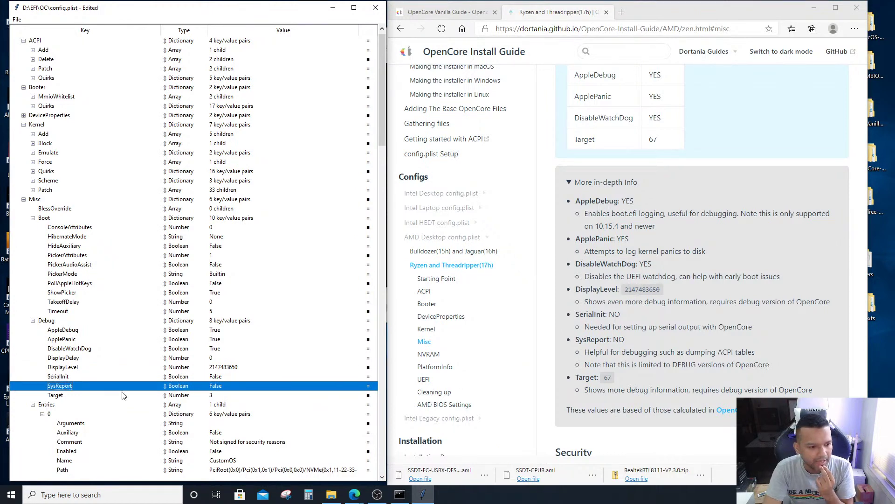
Set the Target value under Misc > Debug to 67
{"action": "left_click", "coordinate": [210, 396]}
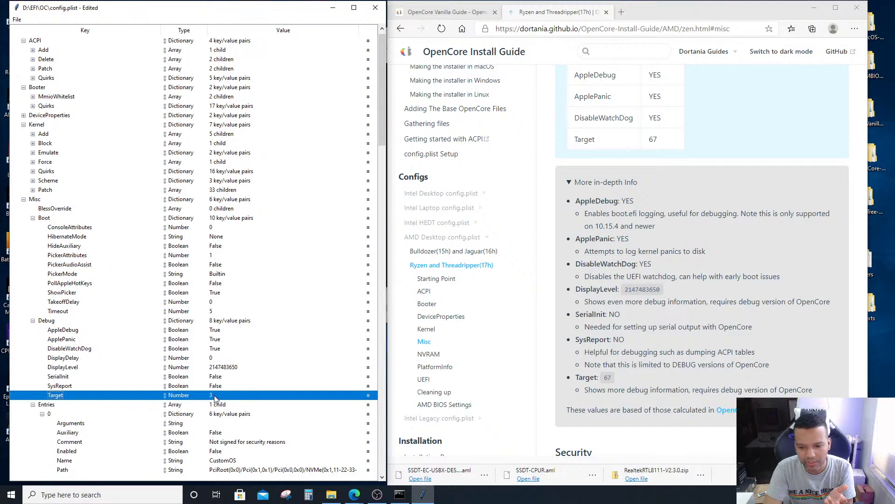
{"action": "double_click", "coordinate": [215, 395]}
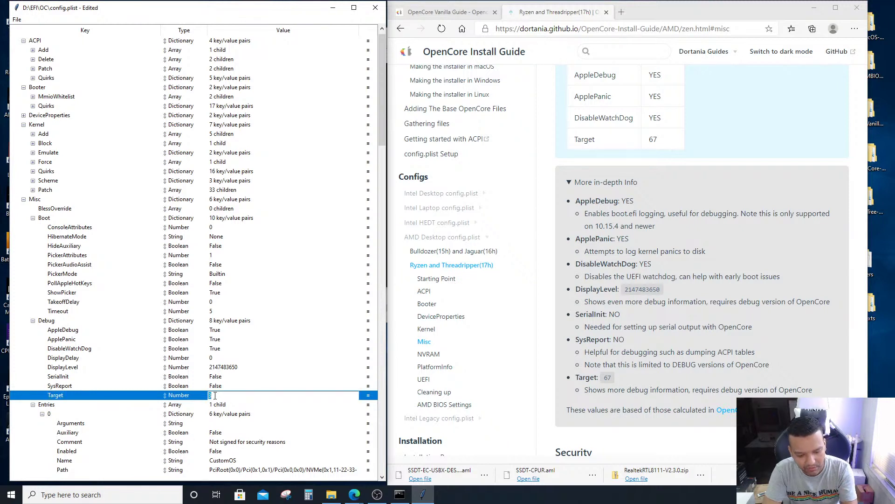
{"action": "left_click", "coordinate": [142, 396]}
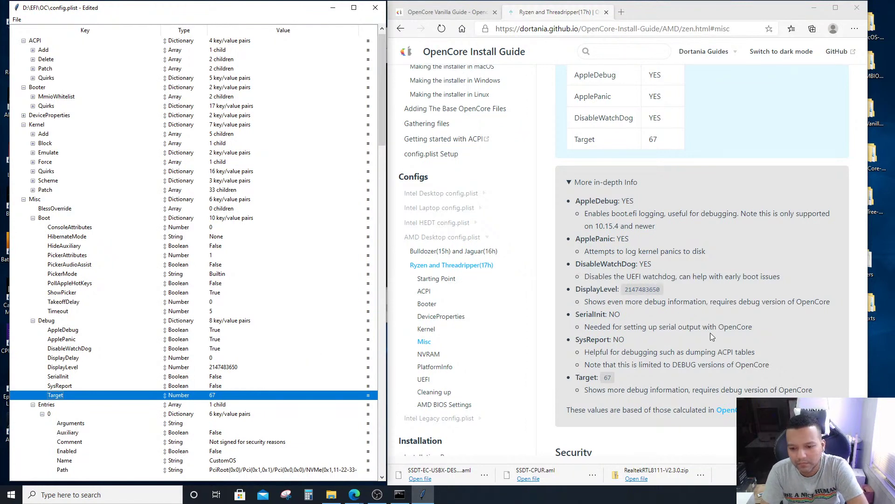
Locate the Security entries under Misc in the config and expand the guide's in-depth info for the Security section
{"action": "scroll", "coordinate": [711, 333], "scroll_direction": "down", "scroll_amount": 2}
{"action": "scroll", "coordinate": [712, 337], "scroll_direction": "down", "scroll_amount": 2}
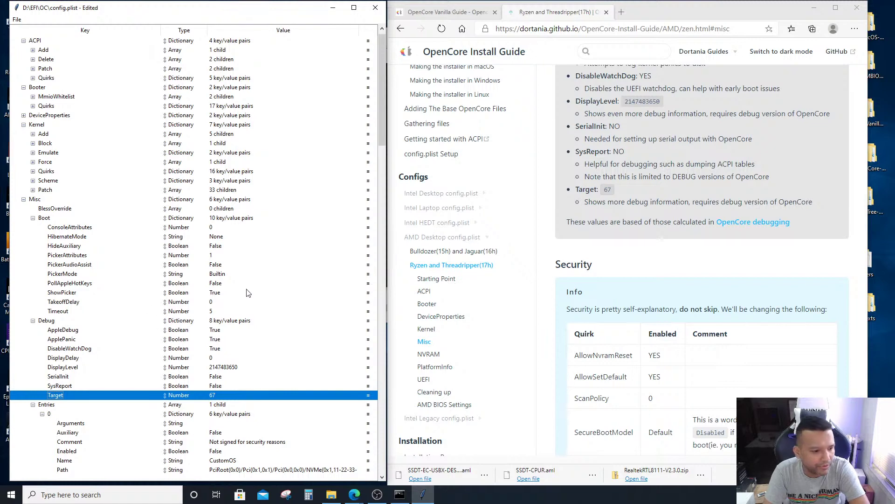
{"action": "scroll", "coordinate": [258, 292], "scroll_direction": "down", "scroll_amount": 6}
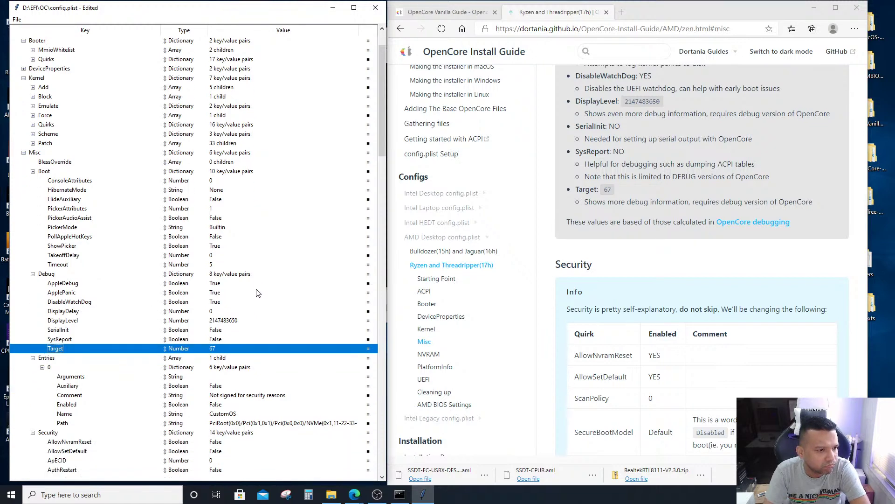
{"action": "scroll", "coordinate": [260, 293], "scroll_direction": "down", "scroll_amount": 3}
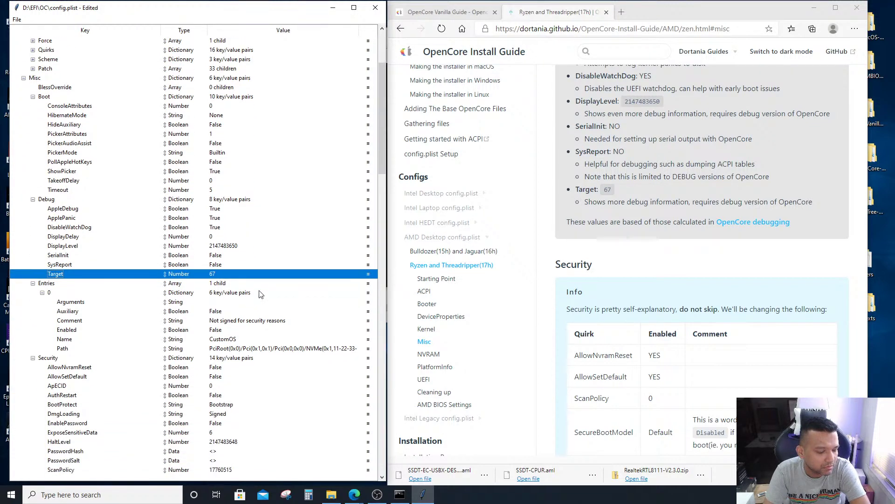
{"action": "scroll", "coordinate": [260, 292], "scroll_direction": "down", "scroll_amount": 1}
{"action": "left_click", "coordinate": [83, 339]}
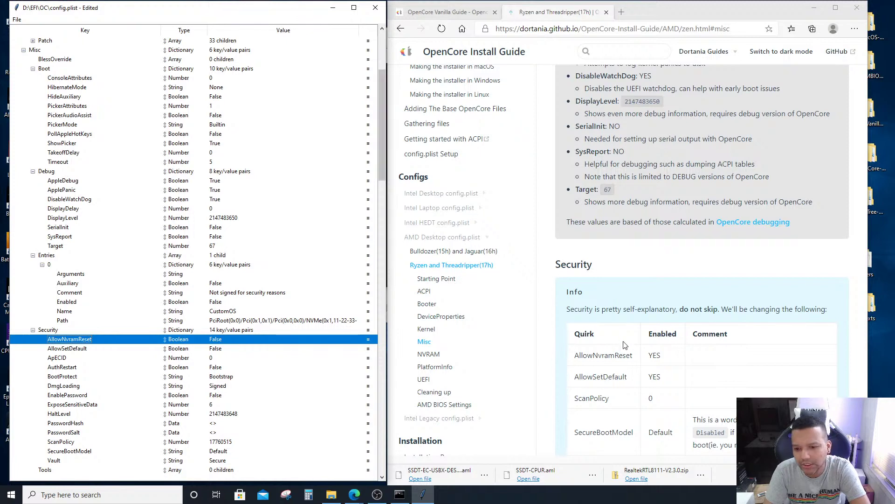
{"action": "scroll", "coordinate": [698, 343], "scroll_direction": "down", "scroll_amount": 4}
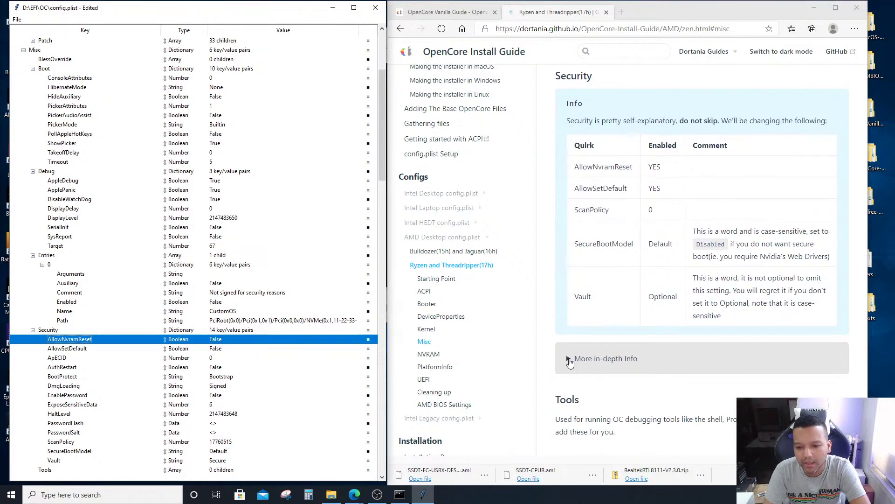
{"action": "left_click", "coordinate": [570, 363]}
{"action": "left_click", "coordinate": [569, 363]}
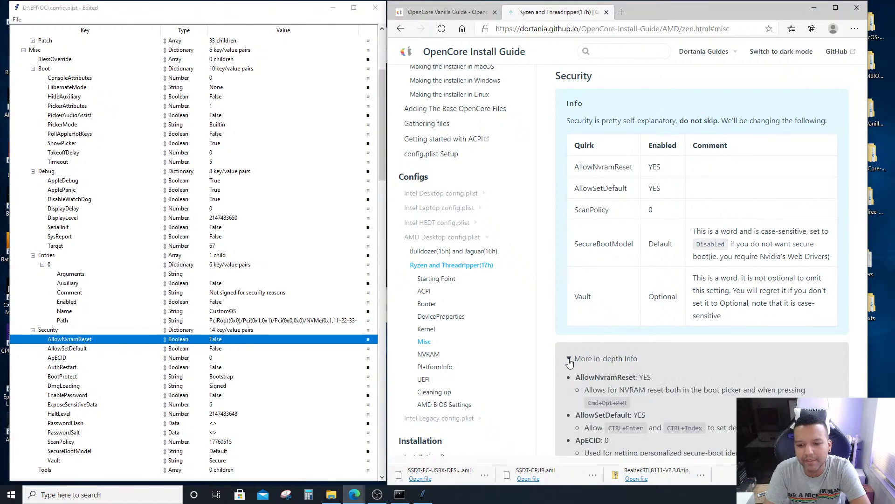
Set AllowNvramReset and AllowSetDefault under Misc > Security to True
{"action": "scroll", "coordinate": [667, 345], "scroll_direction": "down", "scroll_amount": 3}
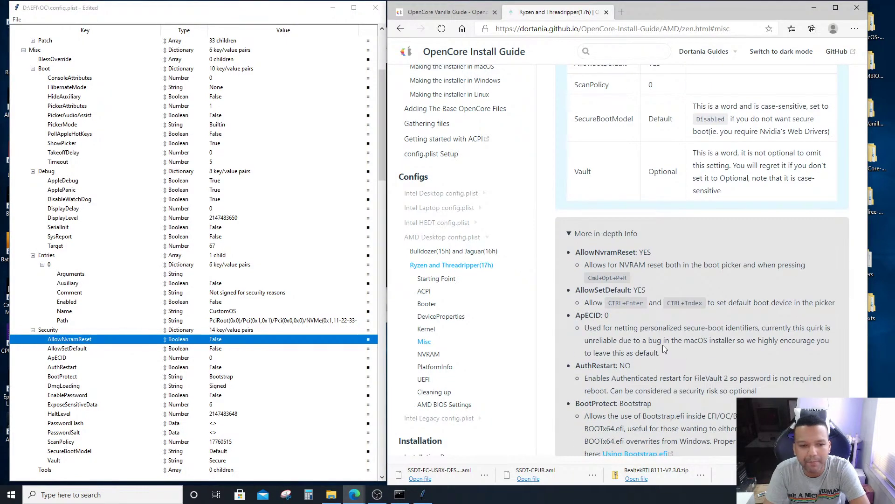
{"action": "scroll", "coordinate": [306, 329], "scroll_direction": "down", "scroll_amount": 3}
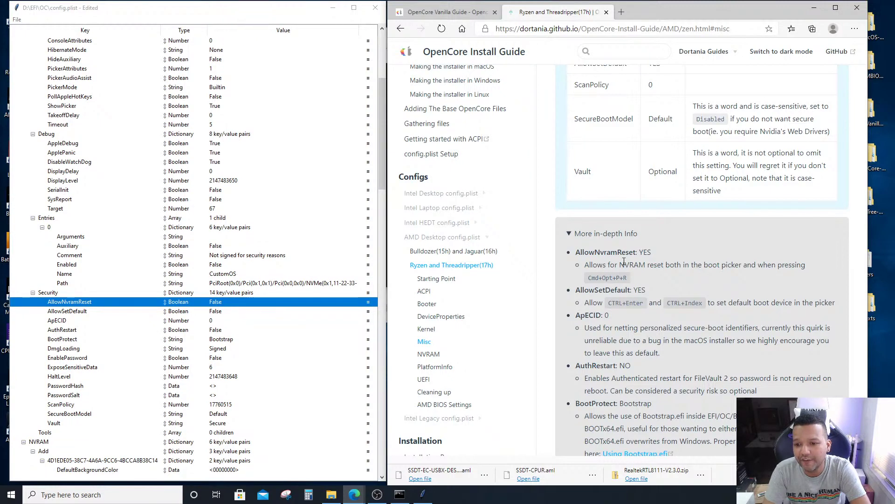
{"action": "double_click", "coordinate": [214, 303]}
{"action": "left_click", "coordinate": [216, 309]}
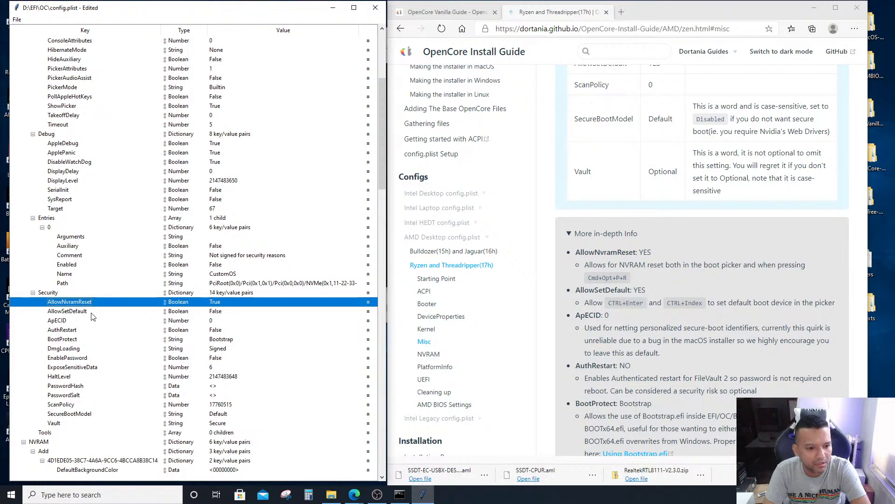
{"action": "left_click", "coordinate": [221, 316]}
{"action": "left_click", "coordinate": [219, 311]}
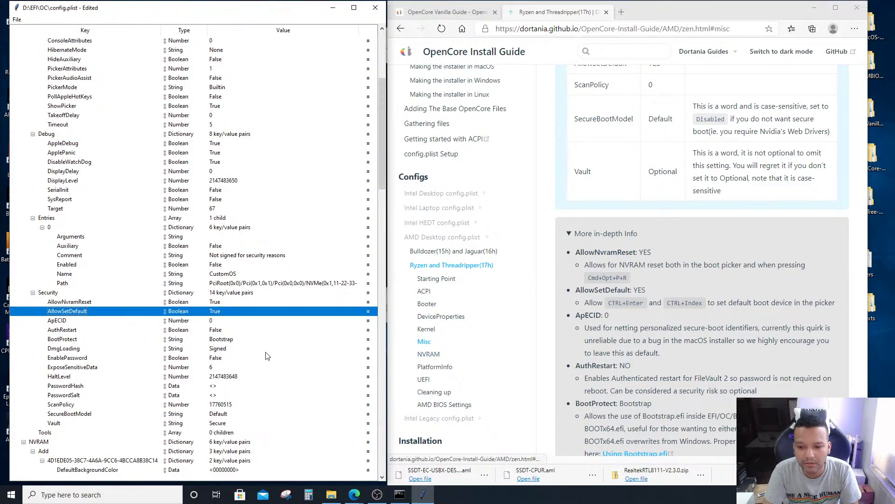
Check the Misc > Security entries from ApECID through HaltLevel against the guide's in-depth Security info
{"action": "left_click", "coordinate": [80, 322]}
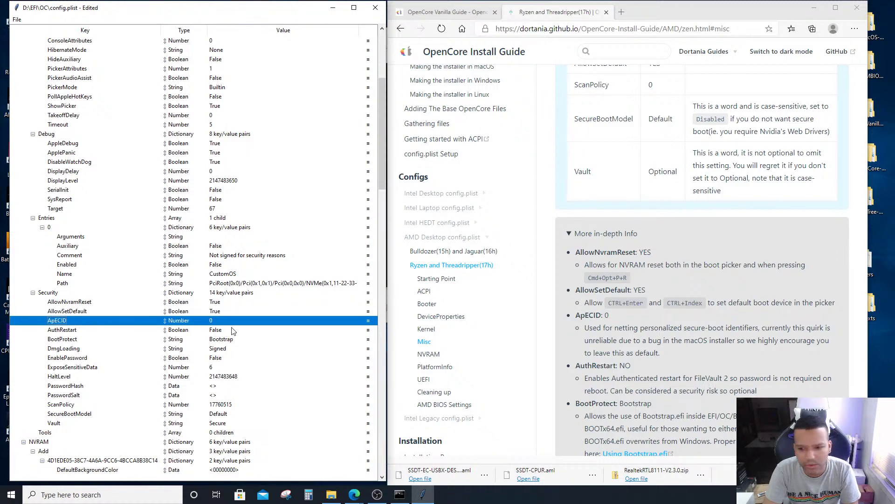
{"action": "scroll", "coordinate": [706, 356], "scroll_direction": "down", "scroll_amount": 1}
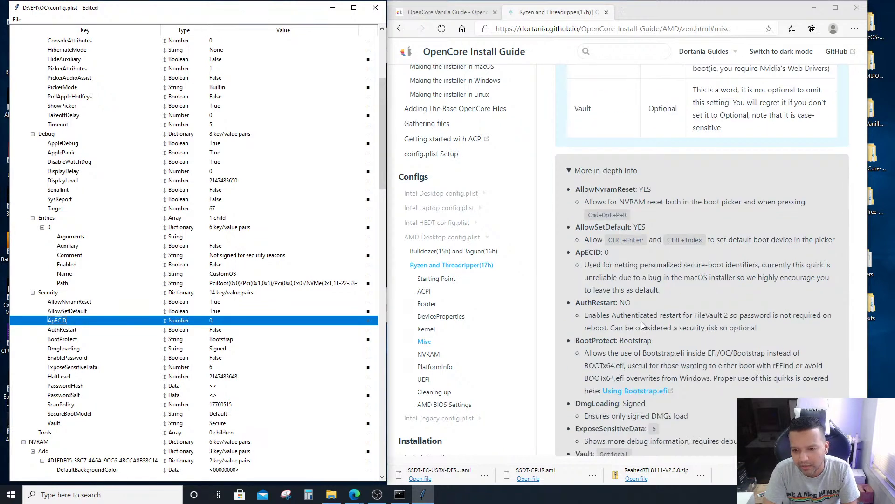
{"action": "left_click", "coordinate": [214, 332]}
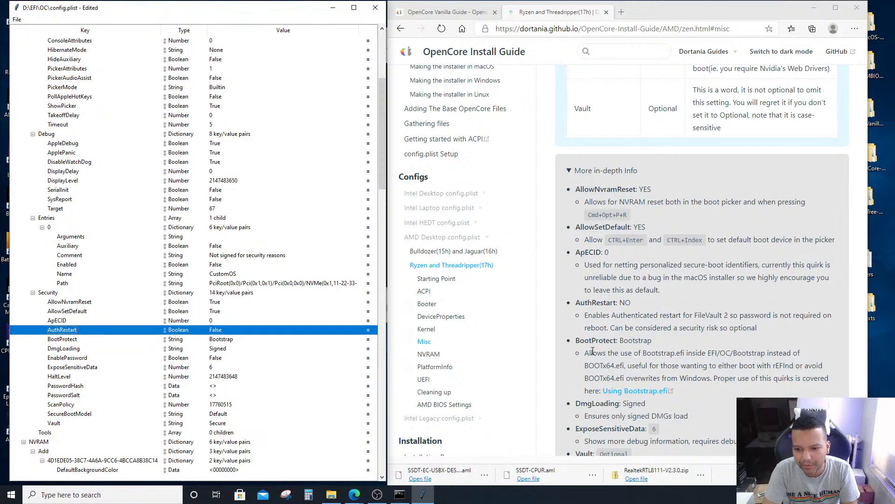
{"action": "left_click", "coordinate": [233, 341]}
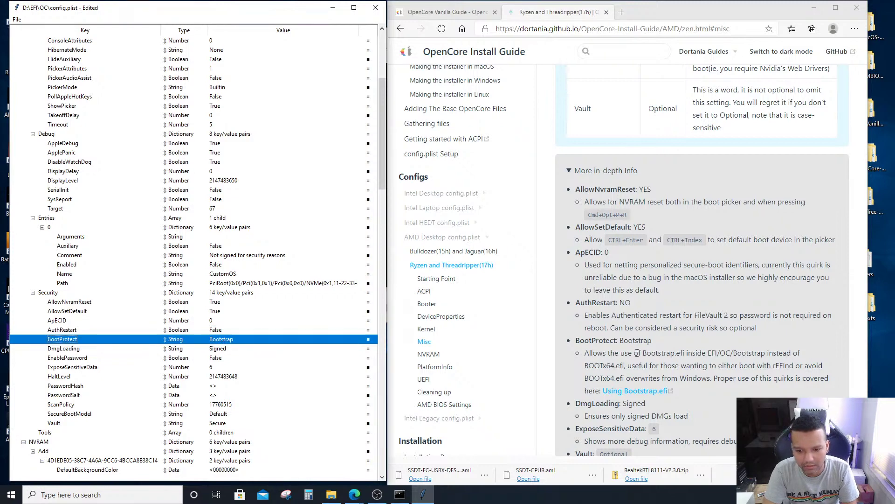
{"action": "scroll", "coordinate": [637, 353], "scroll_direction": "down", "scroll_amount": 3}
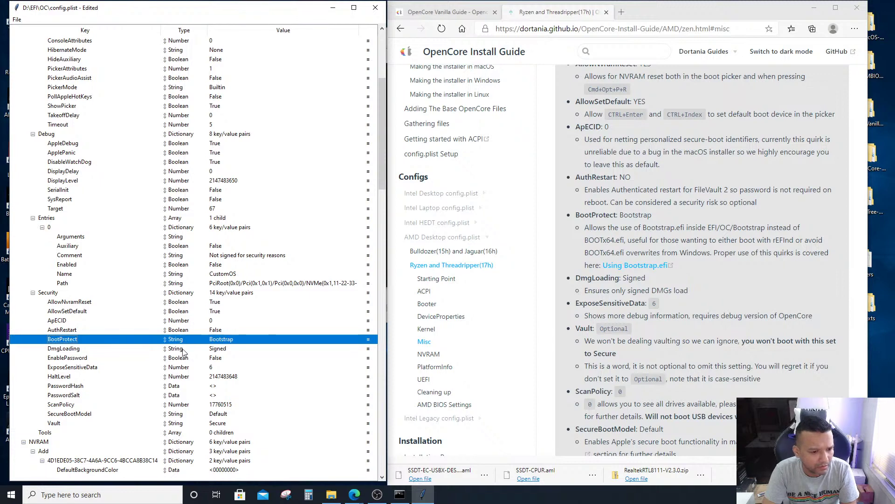
{"action": "left_click", "coordinate": [222, 350]}
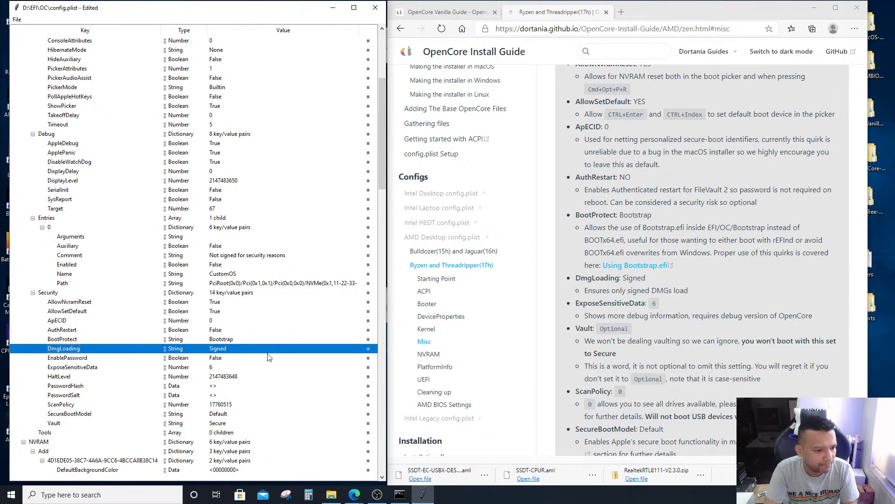
{"action": "left_click", "coordinate": [80, 368]}
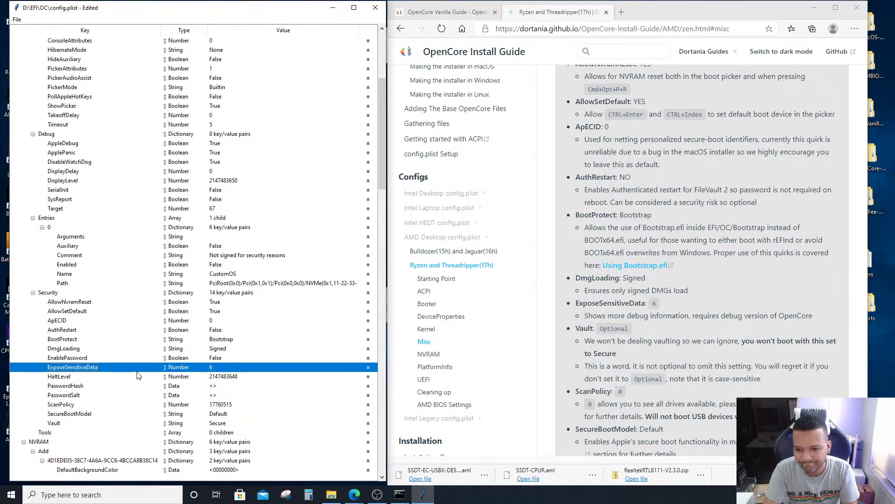
{"action": "left_click", "coordinate": [66, 377]}
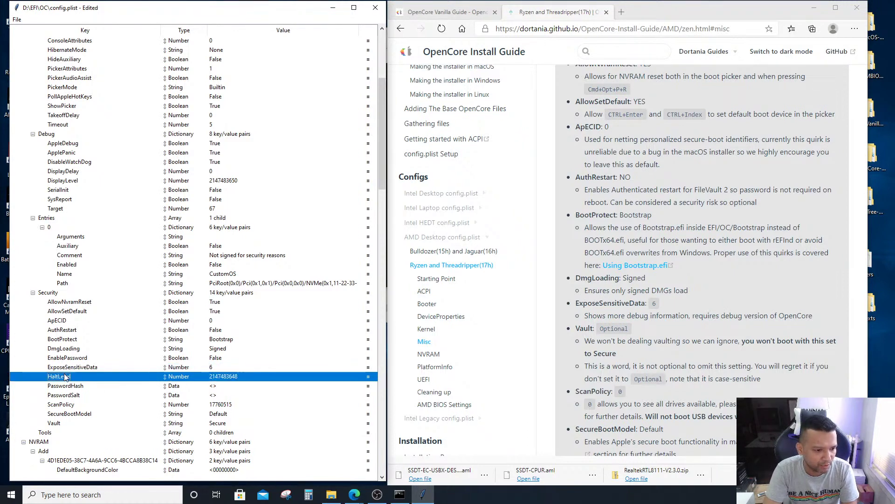
Set the ScanPolicy value under Misc > Security to 0
{"action": "left_click", "coordinate": [79, 406]}
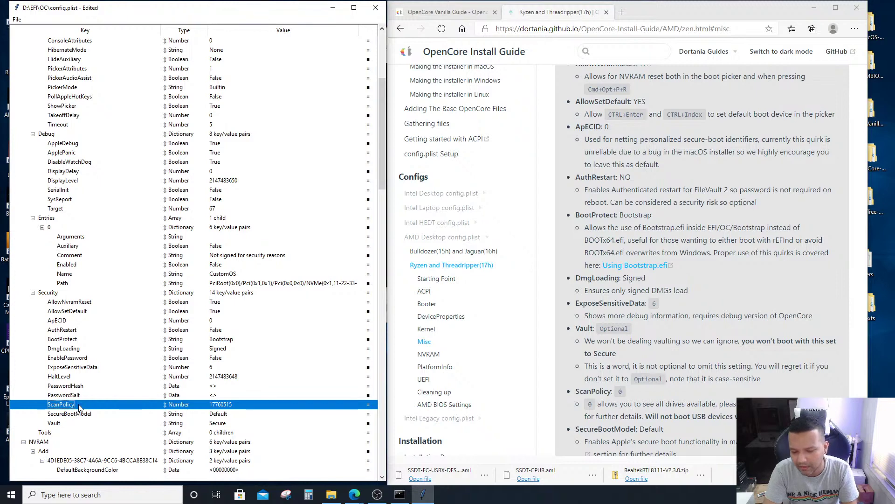
{"action": "double_click", "coordinate": [235, 405]}
{"action": "type", "text": "0"}
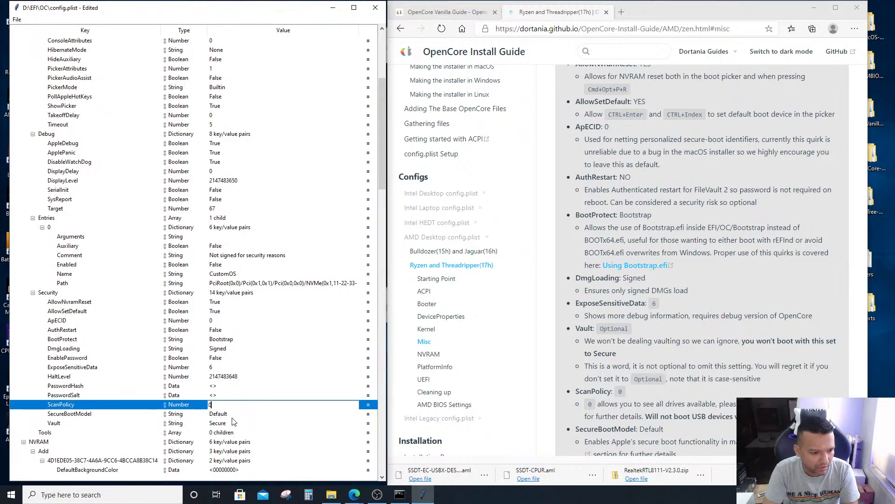
Set the Vault value under Misc > Security to Optional, with a capital O
{"action": "left_click", "coordinate": [235, 424]}
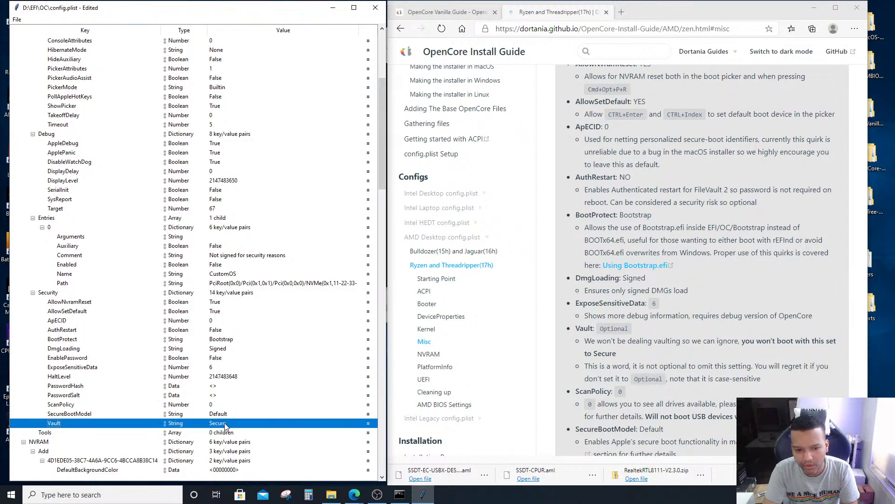
{"action": "double_click", "coordinate": [250, 421]}
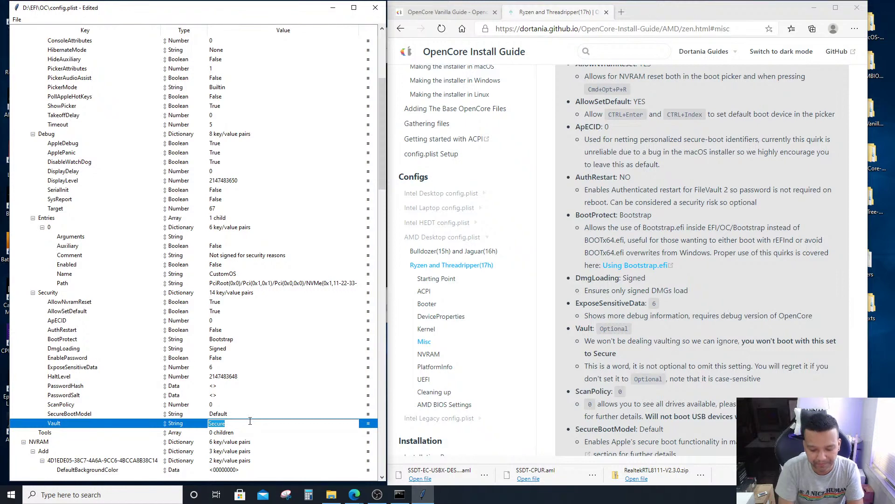
{"action": "key", "text": "BackSpace"}
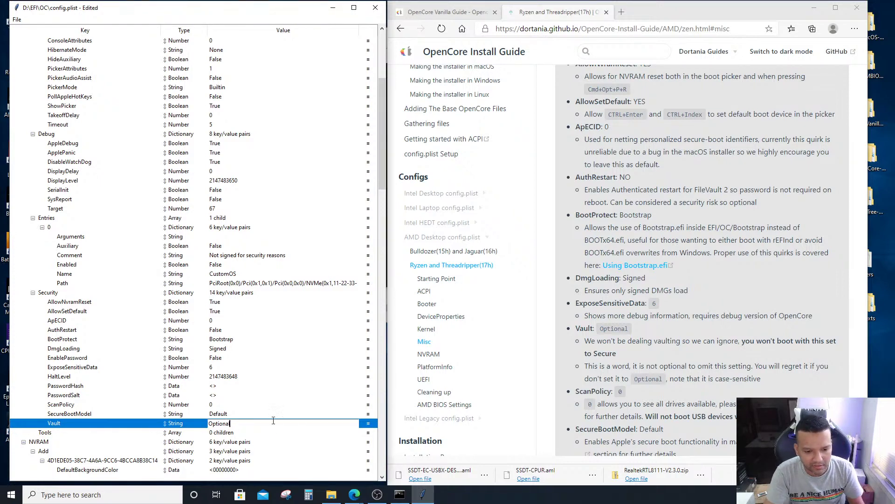
{"action": "left_click", "coordinate": [200, 423]}
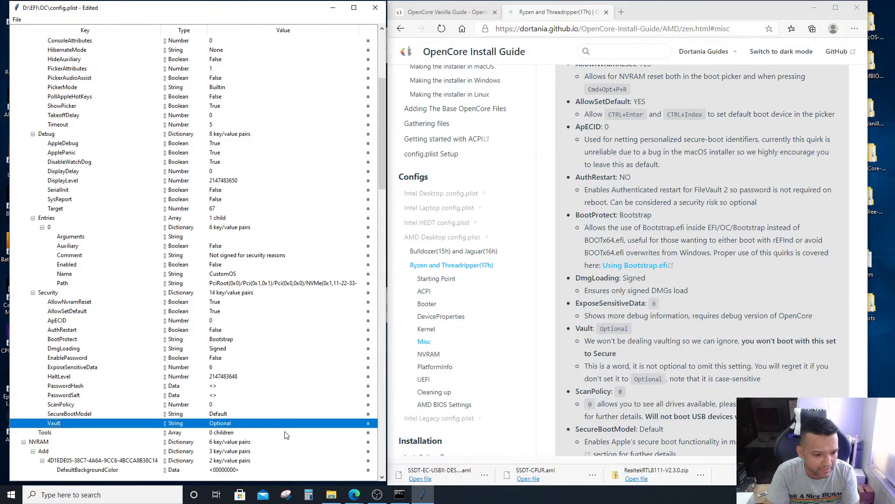
Collapse the finished Misc section in the config tree
{"action": "scroll", "coordinate": [290, 427], "scroll_direction": "down", "scroll_amount": 1}
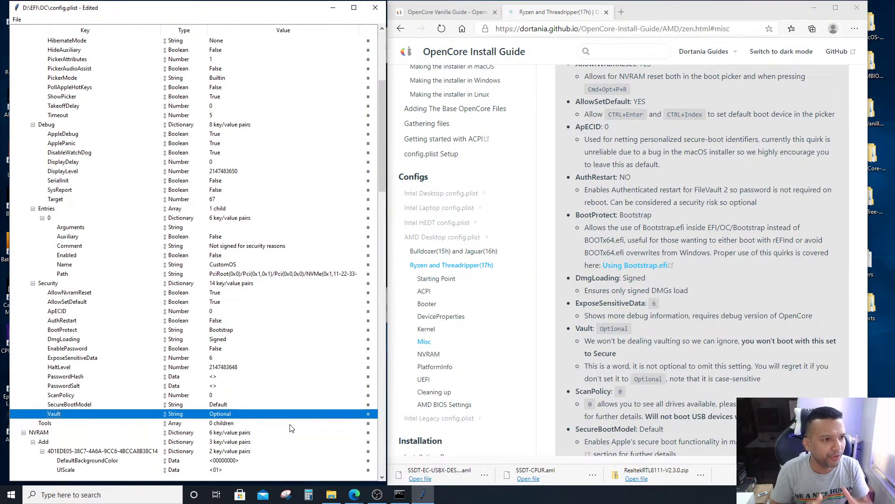
{"action": "scroll", "coordinate": [227, 354], "scroll_direction": "up", "scroll_amount": 2}
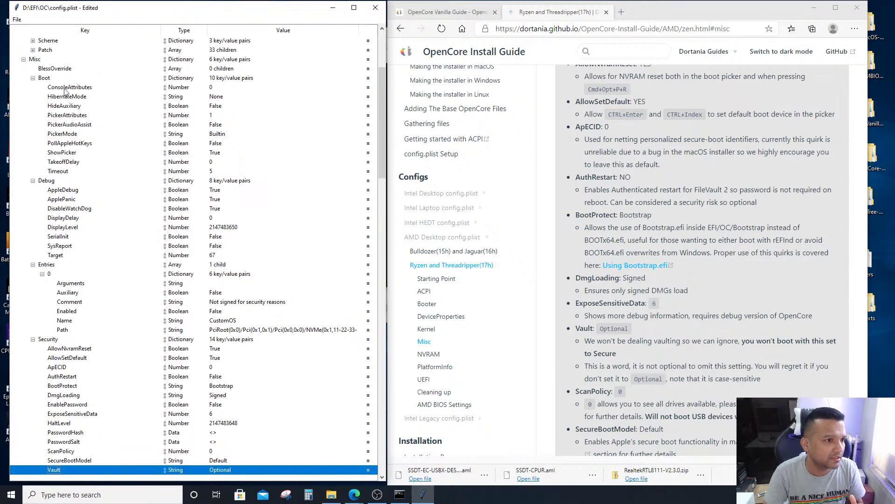
{"action": "left_click", "coordinate": [24, 59]}
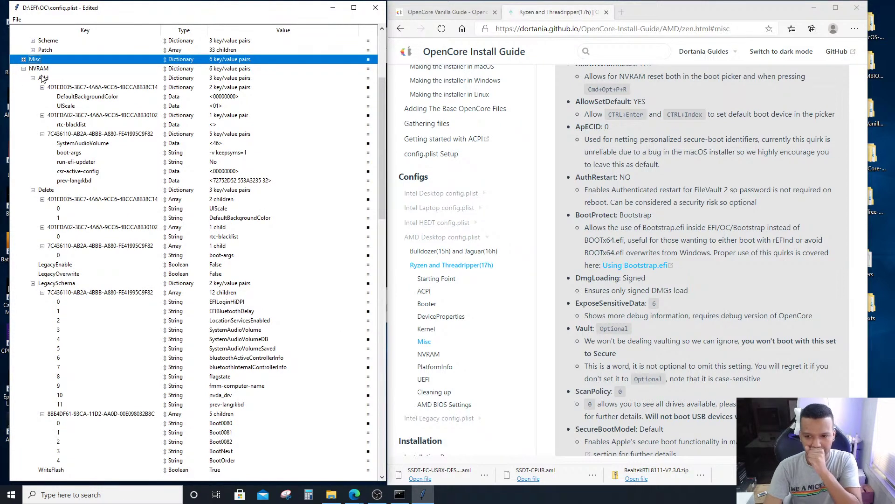
Find the guide's NVRAM section and expand the in-depth info for 4D1EDE05-38C7-4A6A-9CC6-4BCCA8B38C14 under Add
{"action": "scroll", "coordinate": [736, 333], "scroll_direction": "down", "scroll_amount": 5}
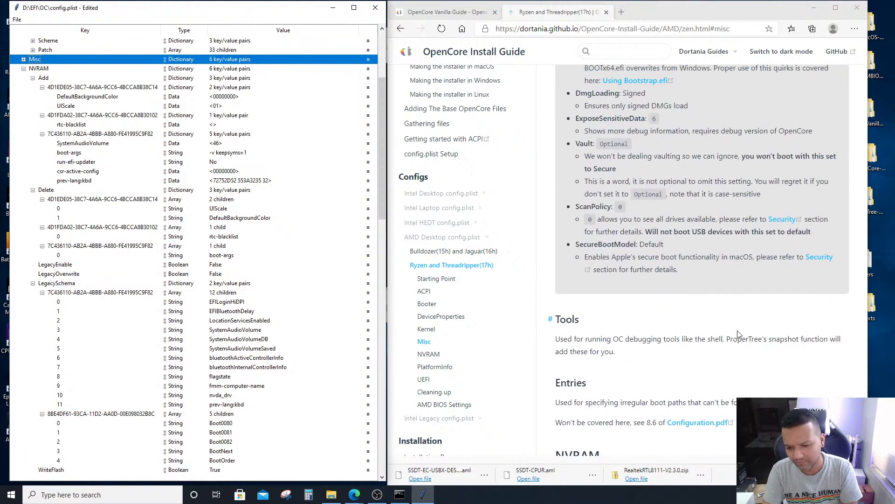
{"action": "scroll", "coordinate": [738, 333], "scroll_direction": "down", "scroll_amount": 6}
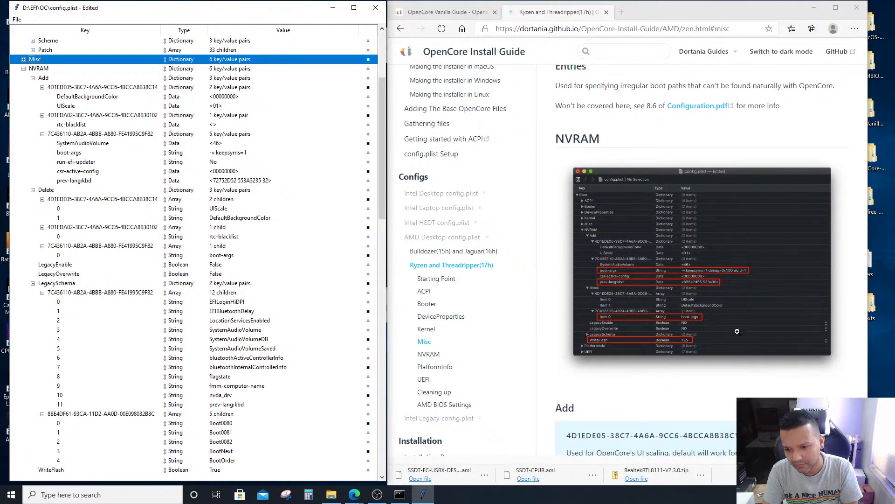
{"action": "scroll", "coordinate": [738, 332], "scroll_direction": "down", "scroll_amount": 3}
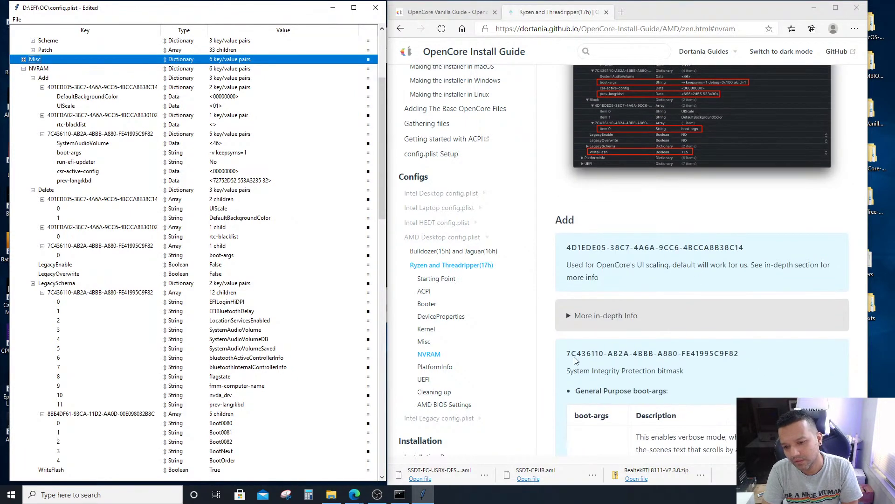
{"action": "scroll", "coordinate": [630, 334], "scroll_direction": "up", "scroll_amount": 1}
{"action": "scroll", "coordinate": [629, 329], "scroll_direction": "down", "scroll_amount": 2}
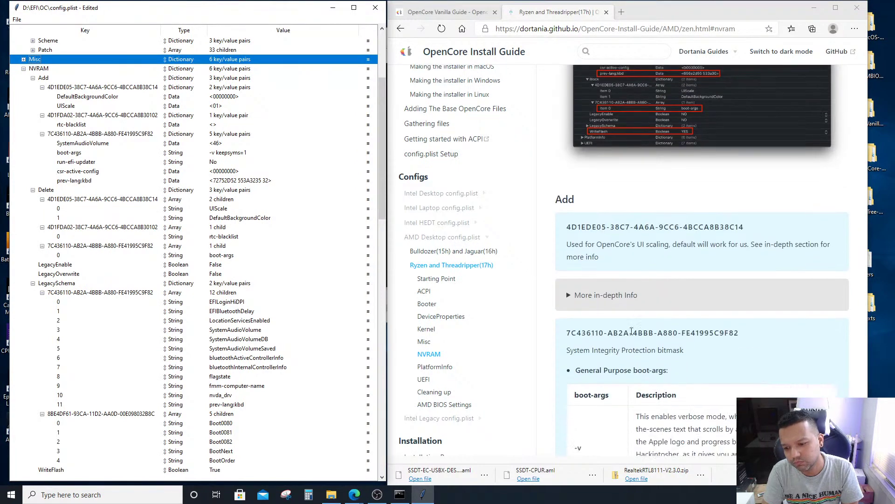
{"action": "left_click", "coordinate": [570, 253]}
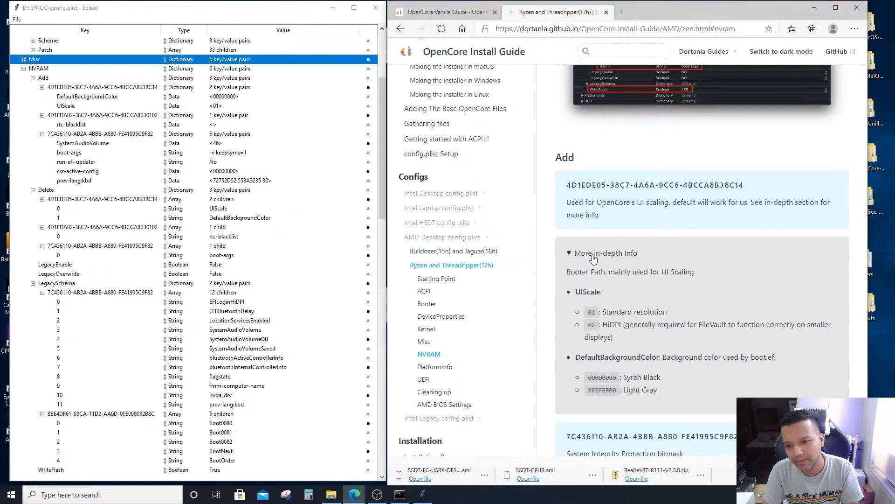
{"action": "scroll", "coordinate": [680, 342], "scroll_direction": "up", "scroll_amount": 6}
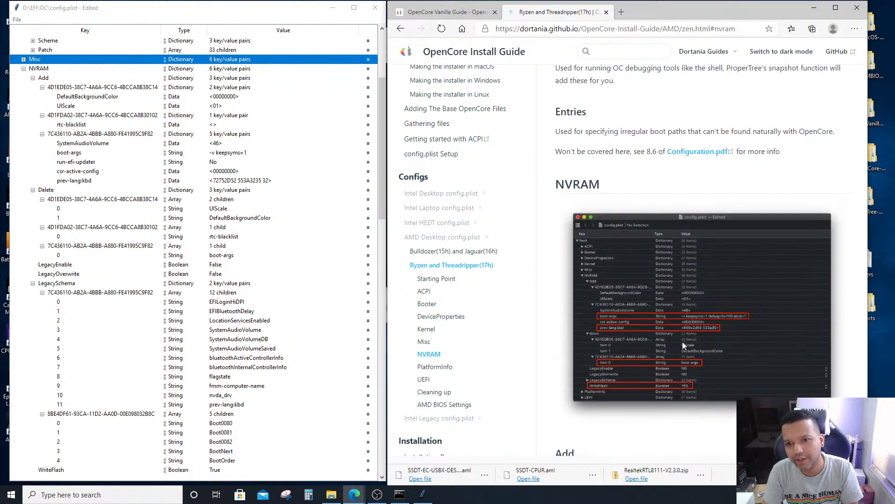
{"action": "scroll", "coordinate": [679, 338], "scroll_direction": "down", "scroll_amount": 4}
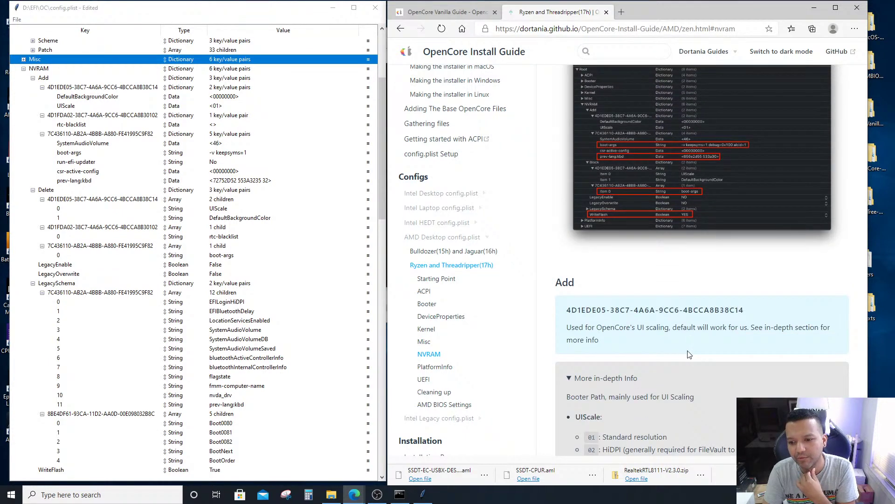
{"action": "scroll", "coordinate": [689, 355], "scroll_direction": "down", "scroll_amount": 5}
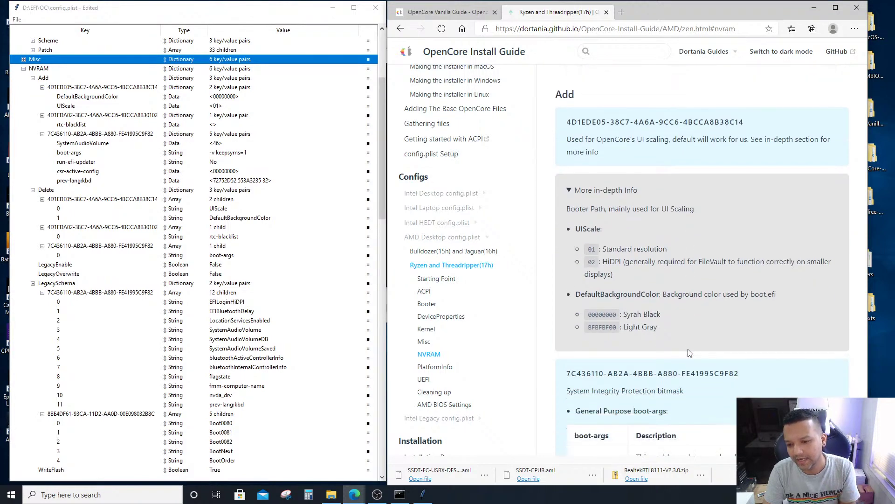
Read the guide's general purpose boot-args for 7C436110-AB2A-4BBB-A880-FE41995C9F82, from -v through npci=0x2000
{"action": "scroll", "coordinate": [691, 351], "scroll_direction": "down", "scroll_amount": 6}
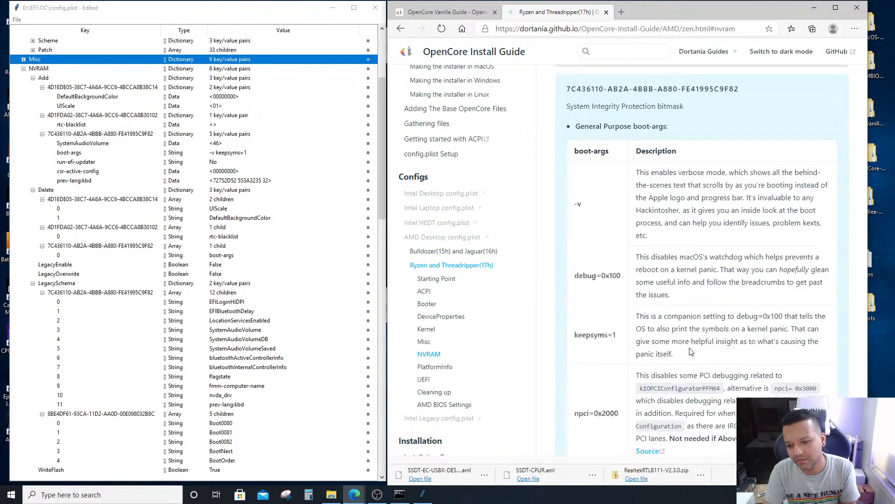
{"action": "scroll", "coordinate": [691, 350], "scroll_direction": "down", "scroll_amount": 8}
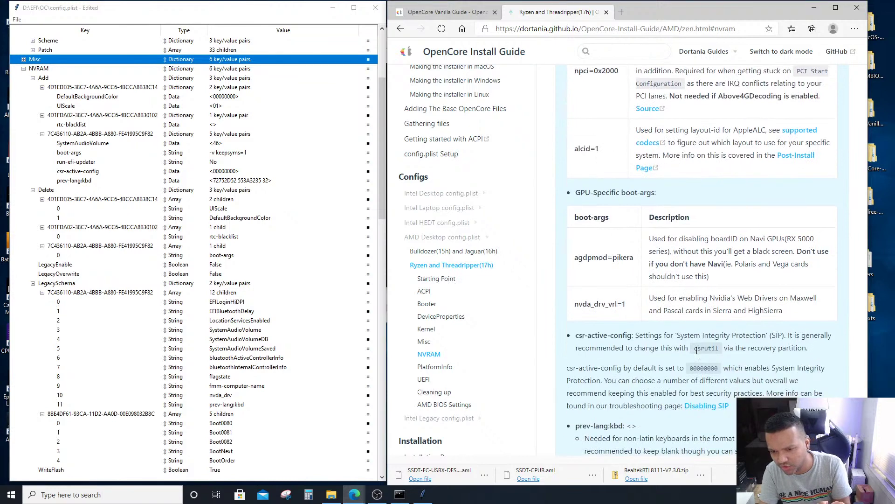
{"action": "scroll", "coordinate": [698, 350], "scroll_direction": "up", "scroll_amount": 8}
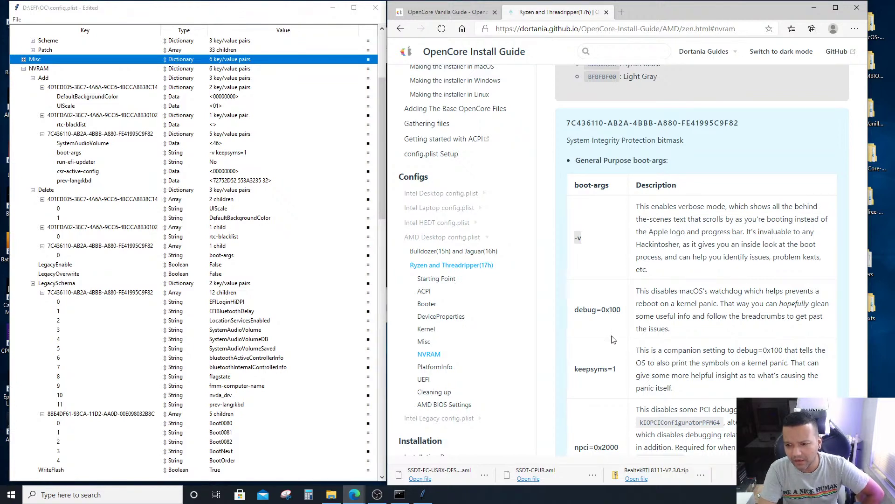
{"action": "left_click", "coordinate": [605, 310]}
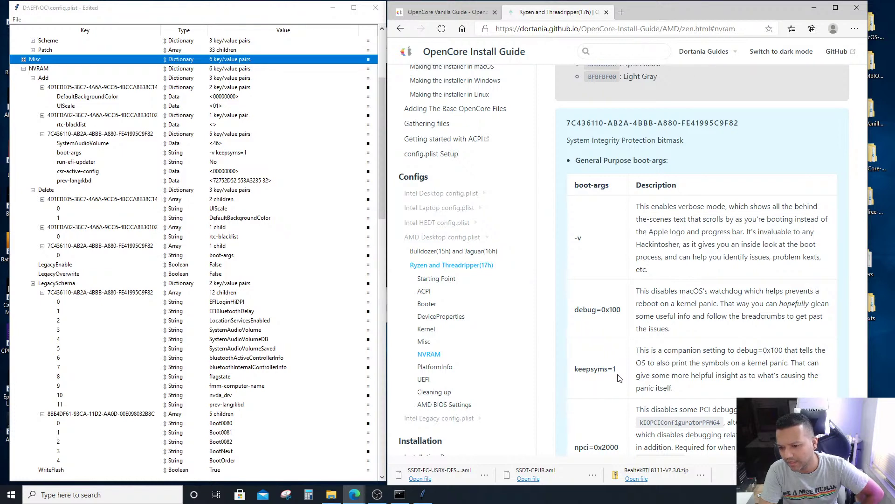
{"action": "scroll", "coordinate": [625, 368], "scroll_direction": "down", "scroll_amount": 3}
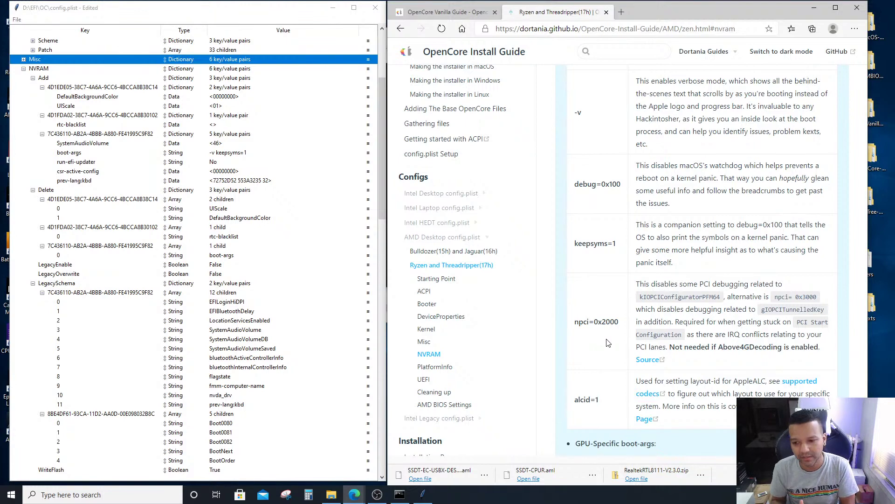
{"action": "double_click", "coordinate": [603, 321]}
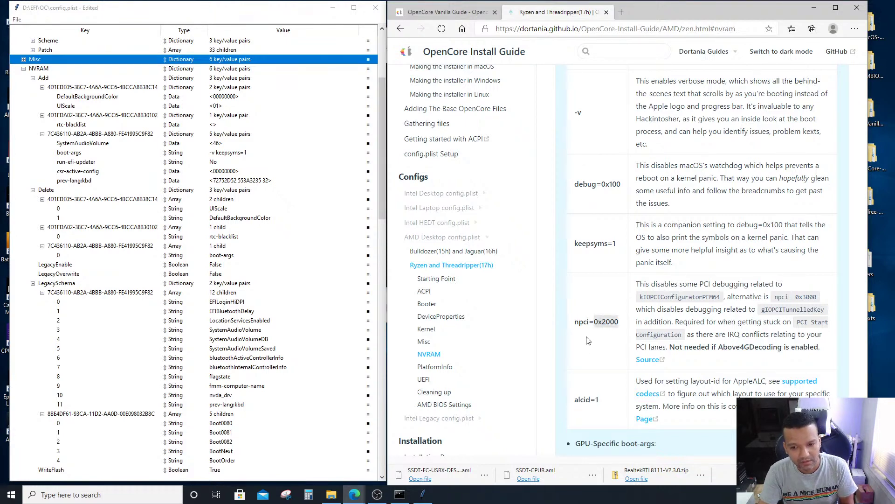
{"action": "left_click", "coordinate": [588, 339]}
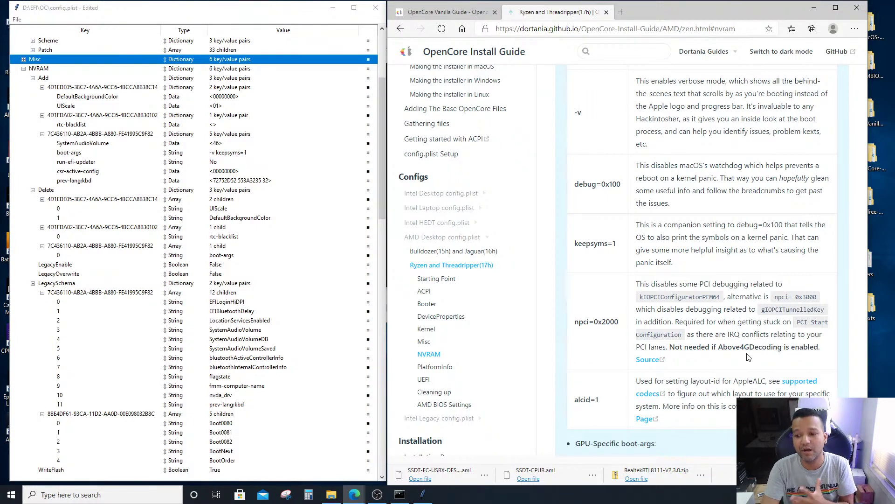
{"action": "double_click", "coordinate": [602, 323]}
{"action": "left_click", "coordinate": [591, 331]}
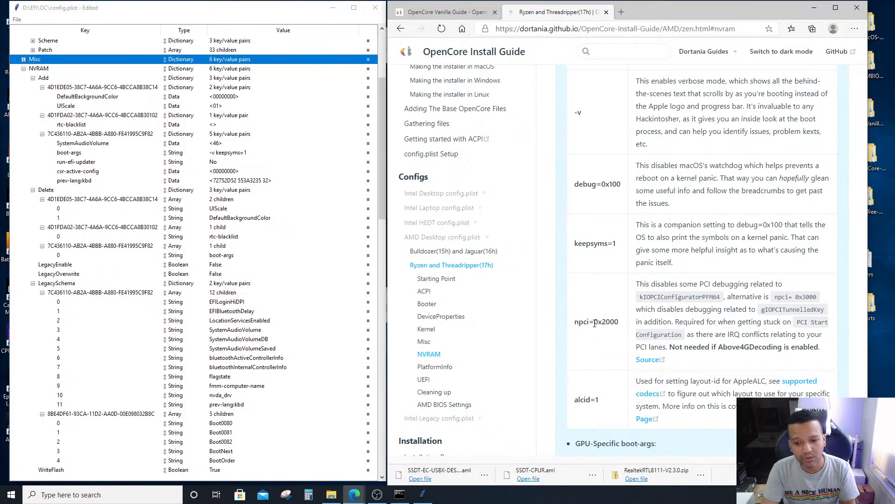
{"action": "double_click", "coordinate": [595, 323]}
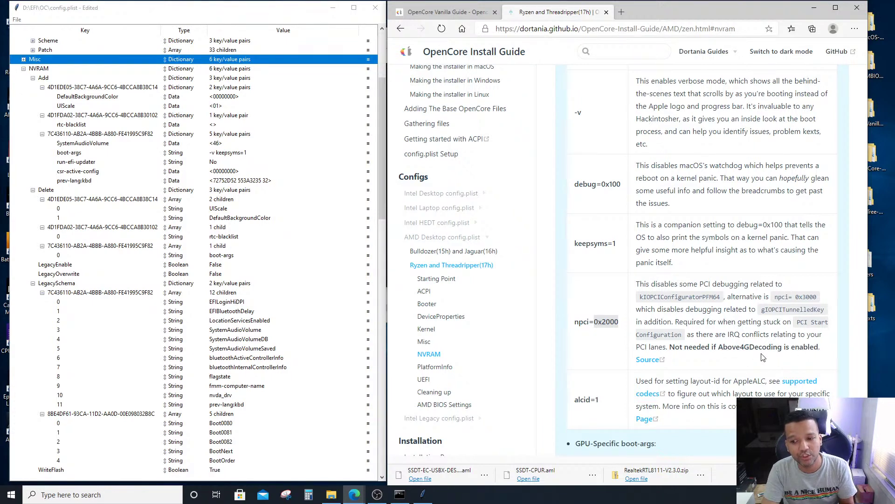
{"action": "left_click", "coordinate": [594, 325]}
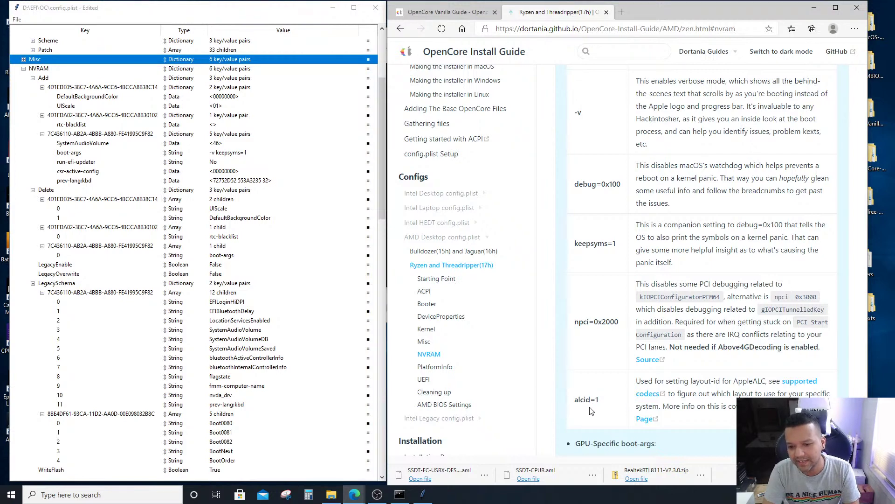
Read the guide's alcid=1 entry and the GPU-specific boot-args agdpmod=pikera and nvda_drv_vrl=1
{"action": "scroll", "coordinate": [612, 407], "scroll_direction": "down", "scroll_amount": 3}
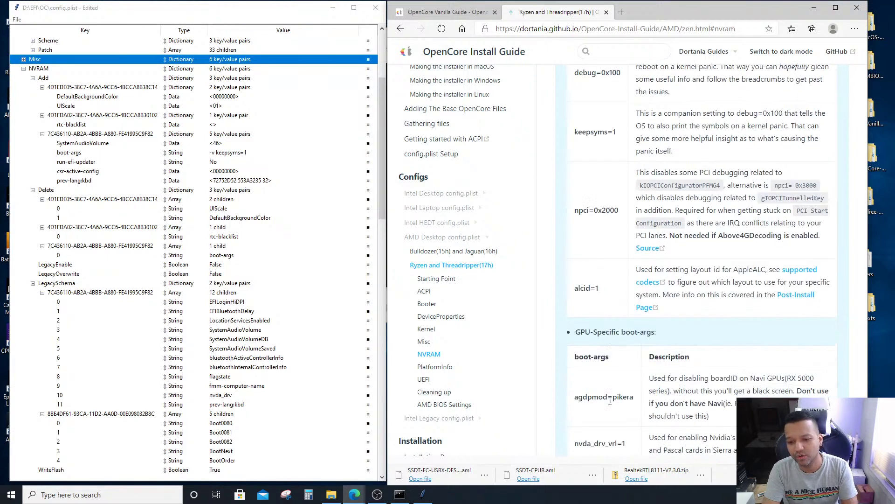
{"action": "scroll", "coordinate": [604, 386], "scroll_direction": "down", "scroll_amount": 1}
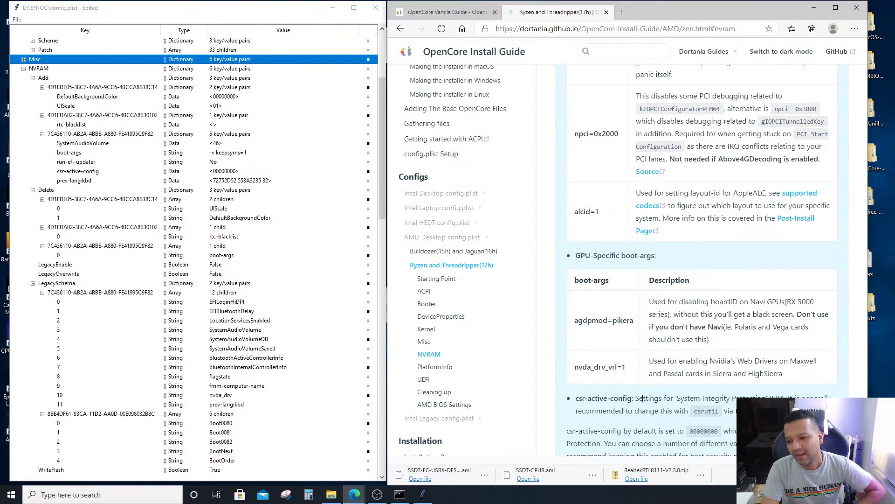
{"action": "left_click_drag", "start_coordinate": [577, 370], "coordinate": [624, 367]}
{"action": "left_click", "coordinate": [620, 368]}
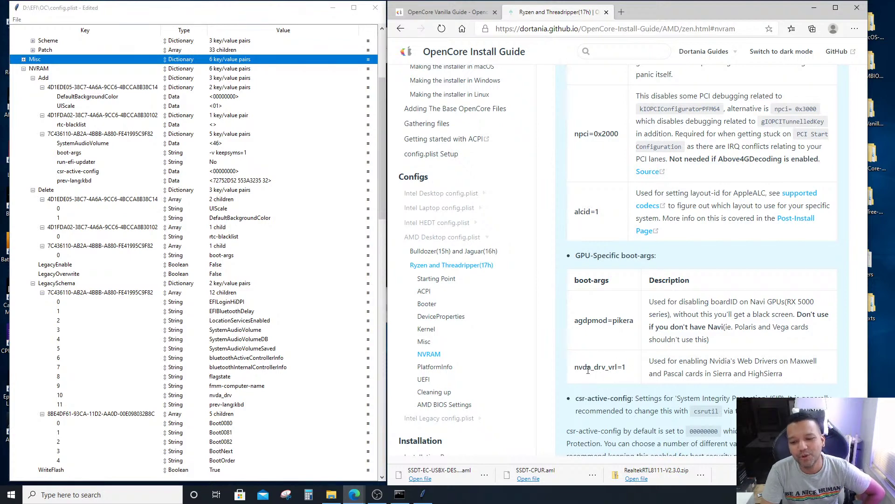
{"action": "left_click_drag", "start_coordinate": [587, 369], "coordinate": [625, 370]}
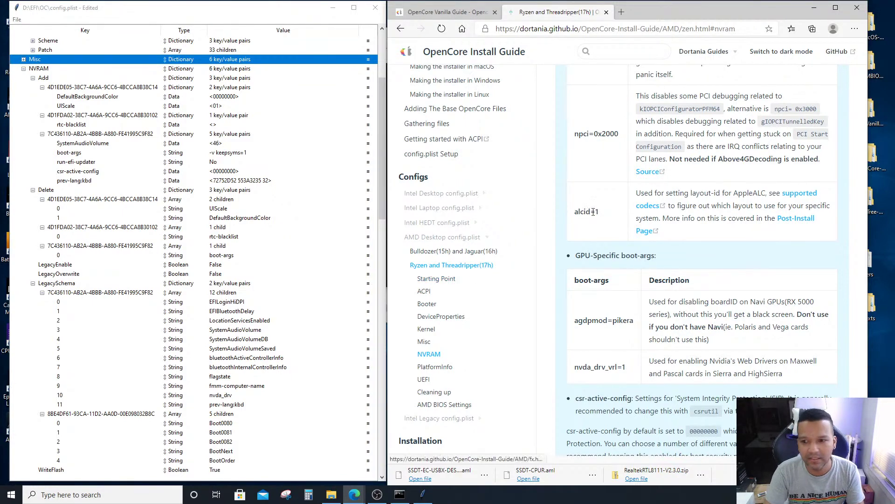
{"action": "scroll", "coordinate": [643, 211], "scroll_direction": "up", "scroll_amount": 6}
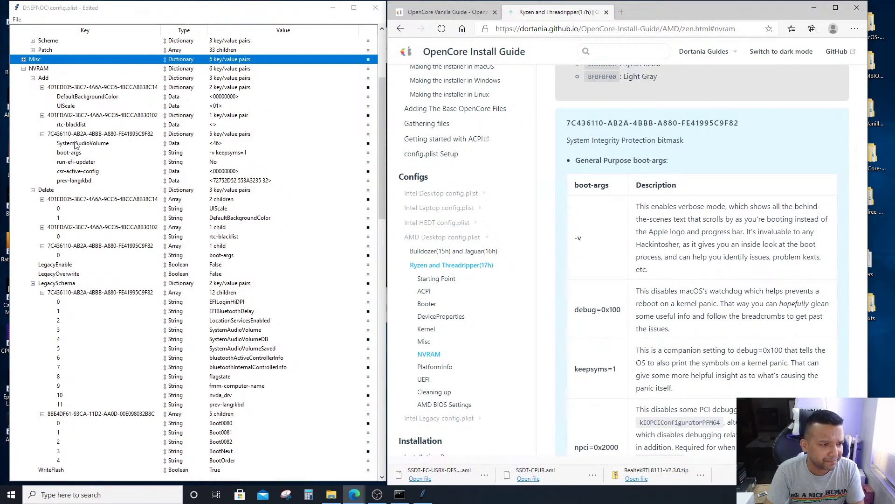
Append debug=0x100, copied from the guide, to the boot-args value under NVRAM > Add > 7C436110-AB2A-4BBB-A880-FE41995C9F82
{"action": "left_click", "coordinate": [81, 154]}
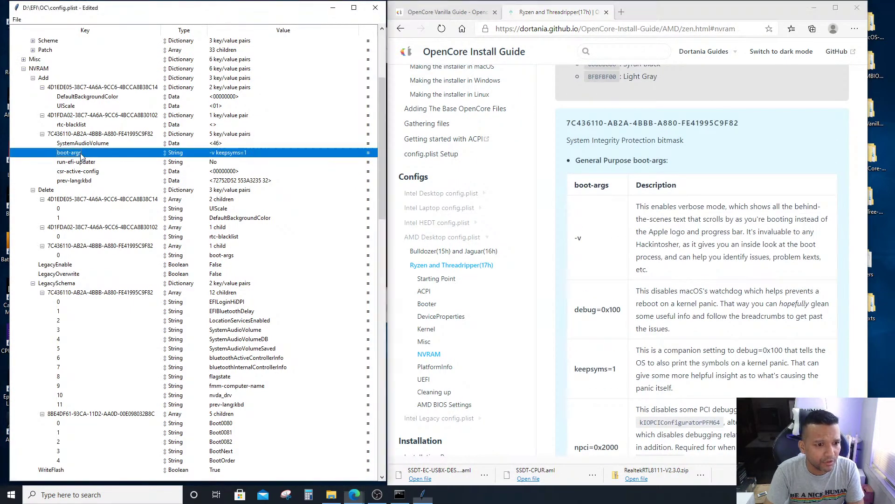
{"action": "double_click", "coordinate": [257, 153]}
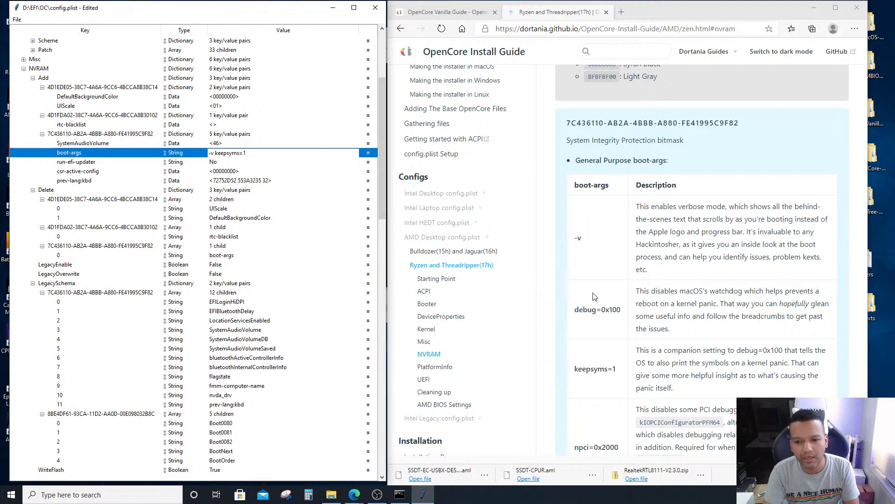
{"action": "left_click", "coordinate": [617, 309]}
{"action": "left_click_drag", "start_coordinate": [616, 309], "coordinate": [576, 309]}
{"action": "key", "text": "ctrl+c"}
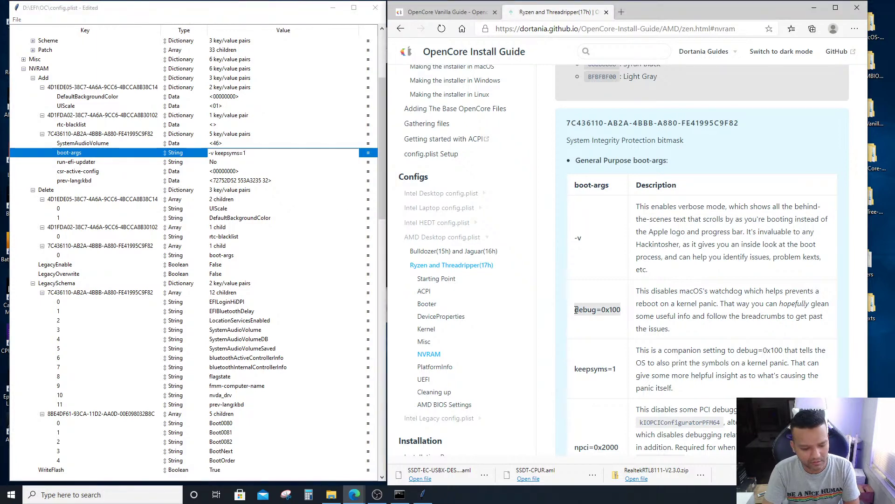
{"action": "left_click", "coordinate": [270, 153]}
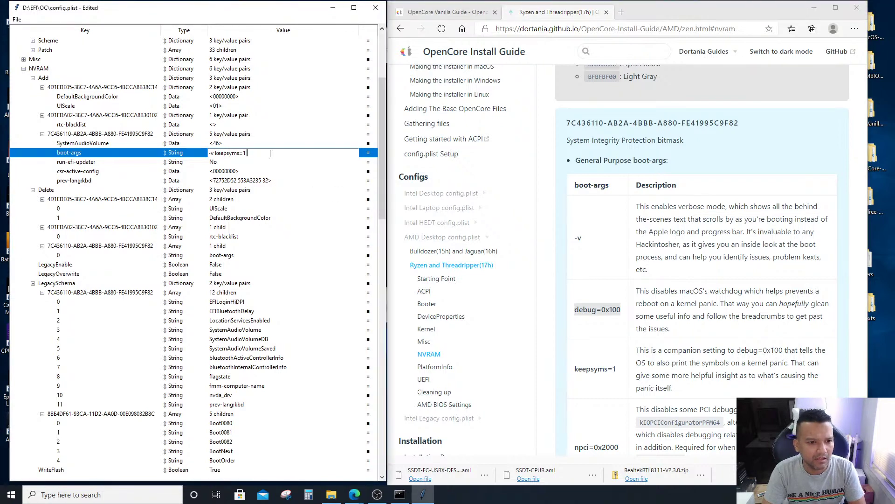
{"action": "key", "text": "ctrl+v"}
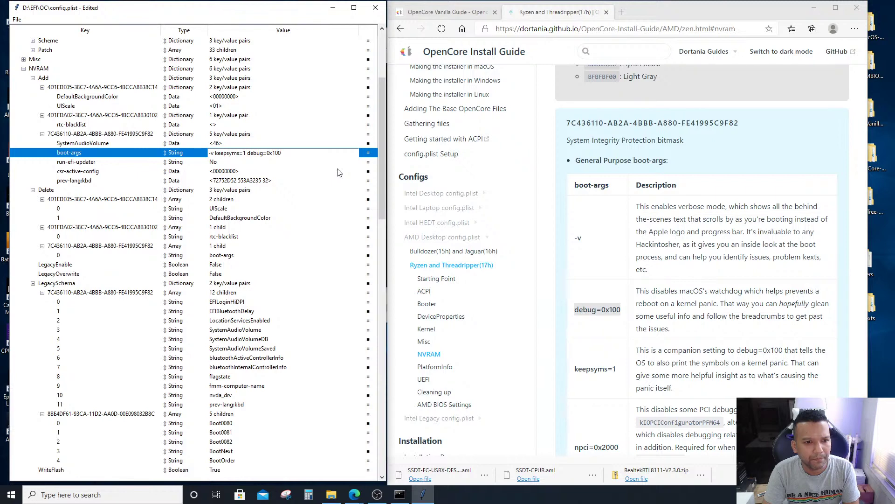
Copy npci=0x2000 from the guide's boot-args table and append it to the boot-args value
{"action": "scroll", "coordinate": [659, 338], "scroll_direction": "down", "scroll_amount": 3}
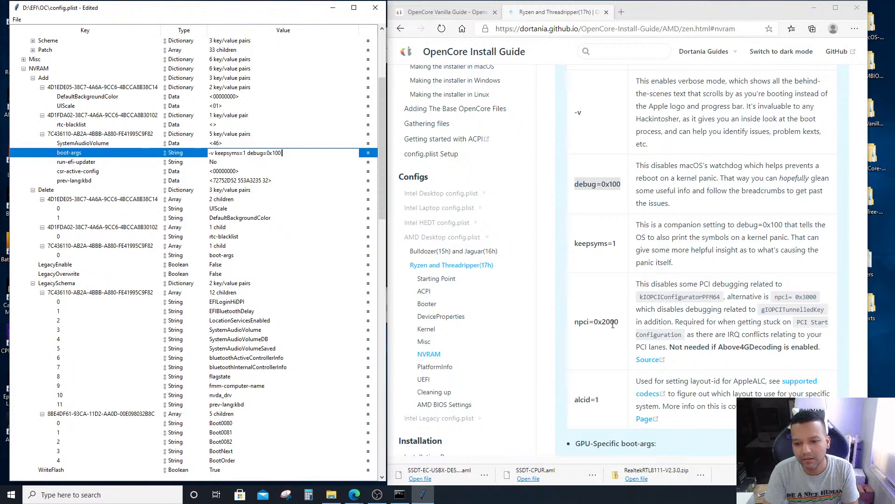
{"action": "left_click_drag", "start_coordinate": [619, 323], "coordinate": [577, 325]}
{"action": "key", "text": "ctrl+c"}
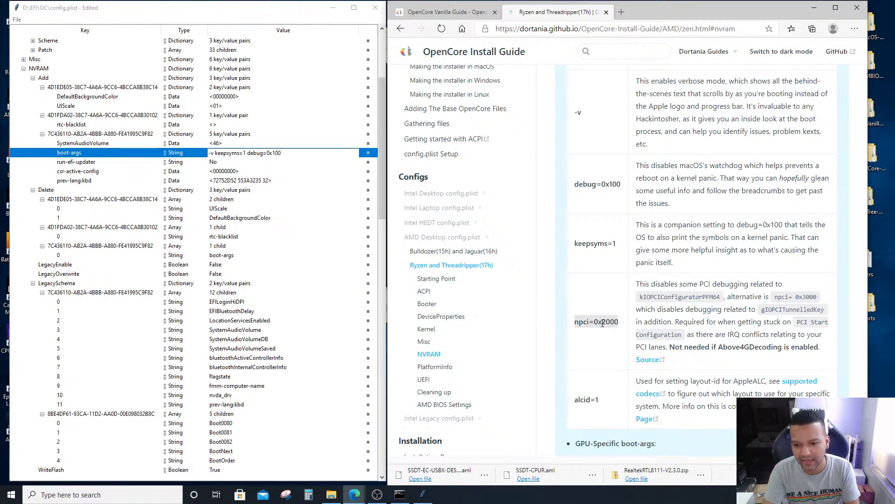
{"action": "left_click", "coordinate": [313, 152]}
{"action": "key", "text": "ctrl+v"}
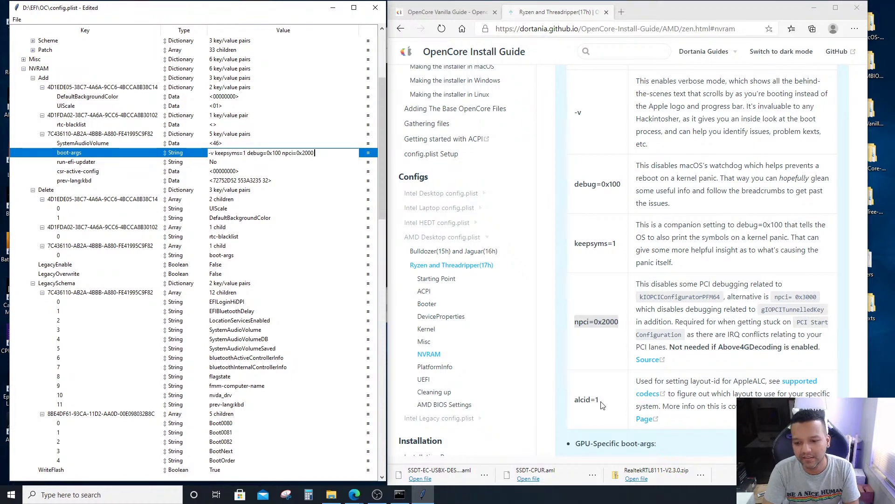
Copy alcid=1 from the guide, append it to the boot-args value and commit the edit
{"action": "left_click_drag", "start_coordinate": [601, 406], "coordinate": [575, 400]}
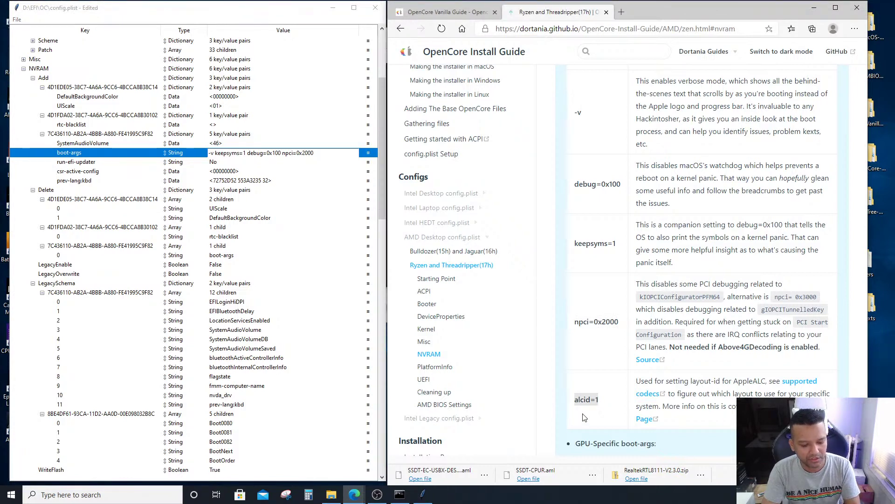
{"action": "left_click", "coordinate": [326, 153]}
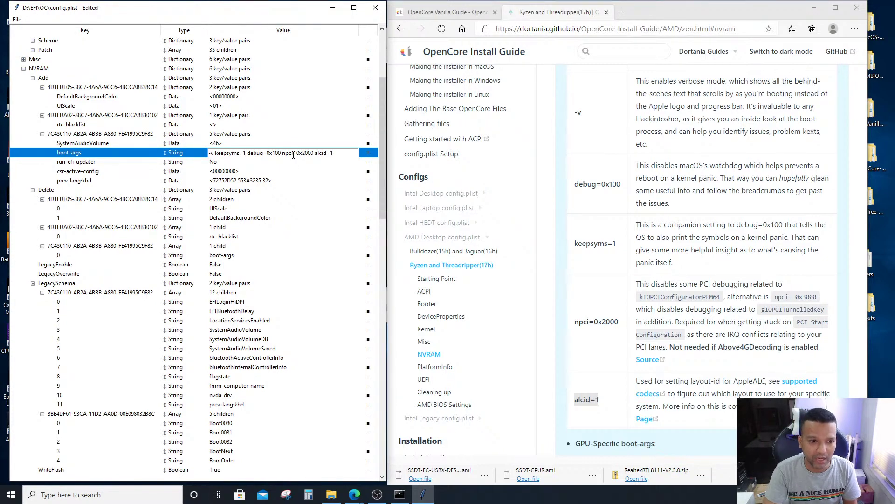
{"action": "left_click", "coordinate": [82, 183]}
{"action": "left_click", "coordinate": [234, 152]}
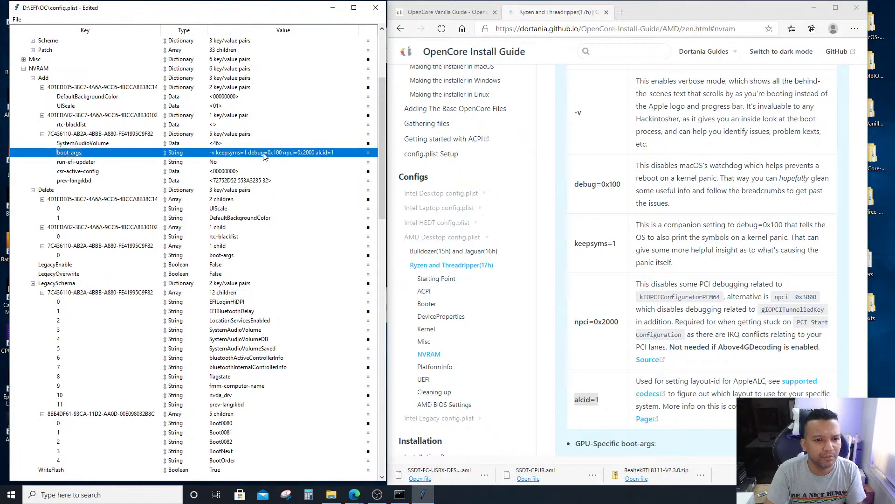
Change the data type of prev-lang:kbd under NVRAM > Add to String, following the guide's hint
{"action": "left_click", "coordinate": [78, 183]}
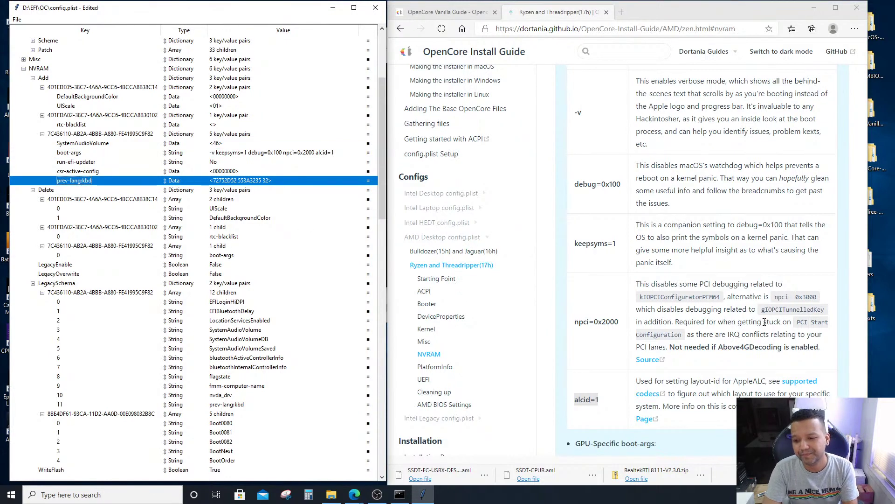
{"action": "scroll", "coordinate": [765, 317], "scroll_direction": "down", "scroll_amount": 4}
{"action": "scroll", "coordinate": [765, 317], "scroll_direction": "down", "scroll_amount": 5}
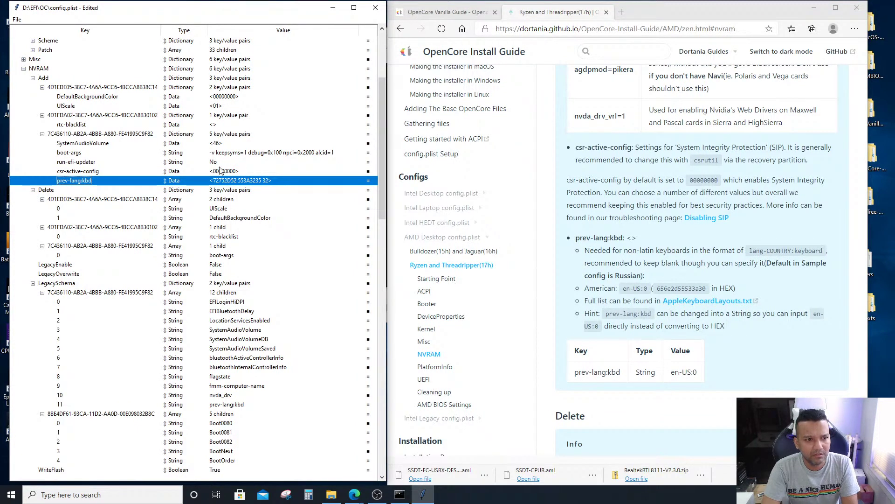
{"action": "left_click", "coordinate": [176, 181]}
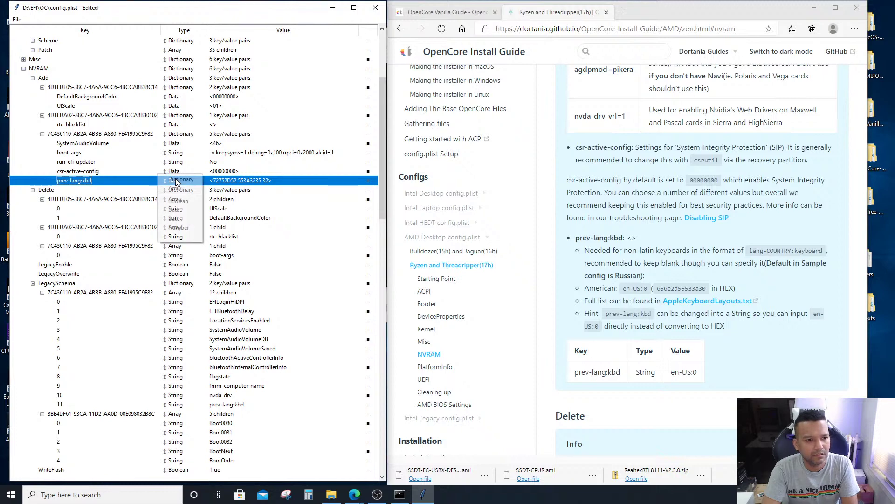
{"action": "left_click", "coordinate": [184, 236]}
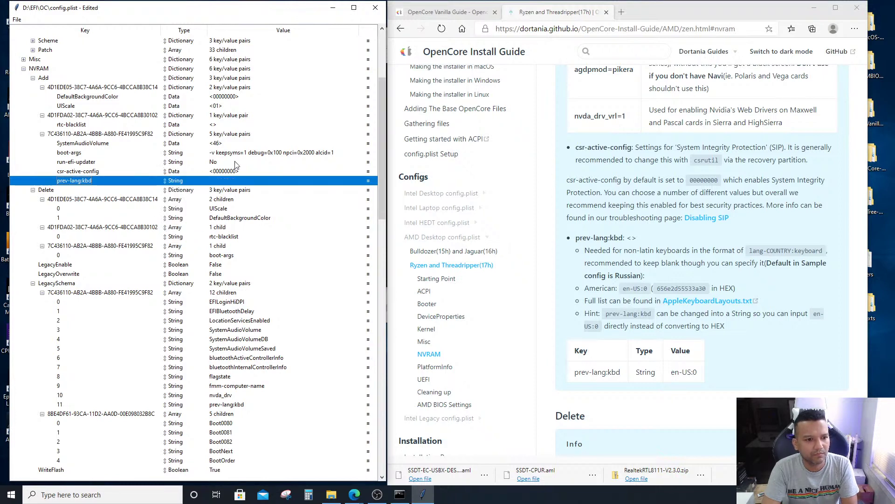
Set the prev-lang:kbd value to en-US:0, copied from the guide's table
{"action": "left_click", "coordinate": [223, 182]}
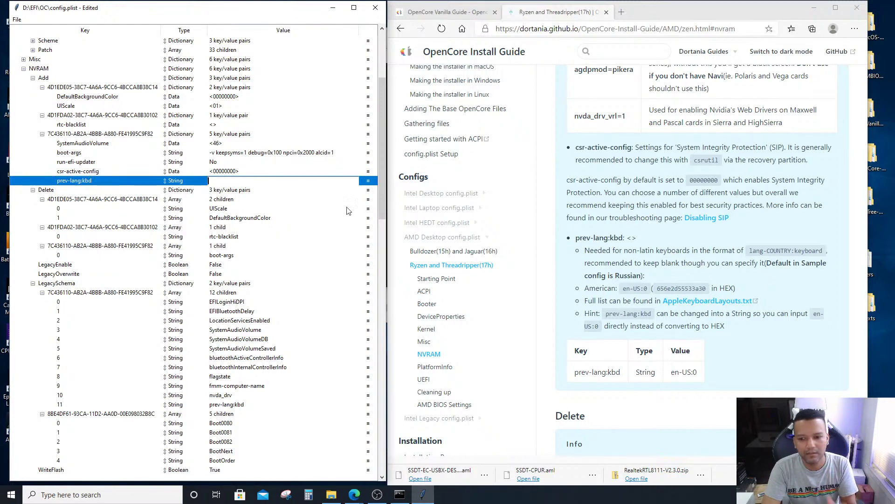
{"action": "left_click", "coordinate": [698, 376]}
{"action": "left_click_drag", "start_coordinate": [686, 380], "coordinate": [672, 376]}
{"action": "key", "text": "ctrl+c"}
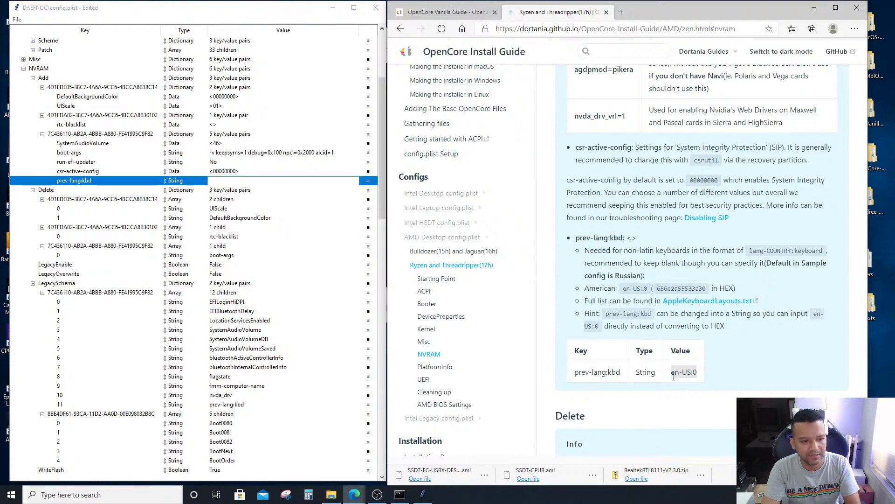
{"action": "left_click", "coordinate": [240, 182]}
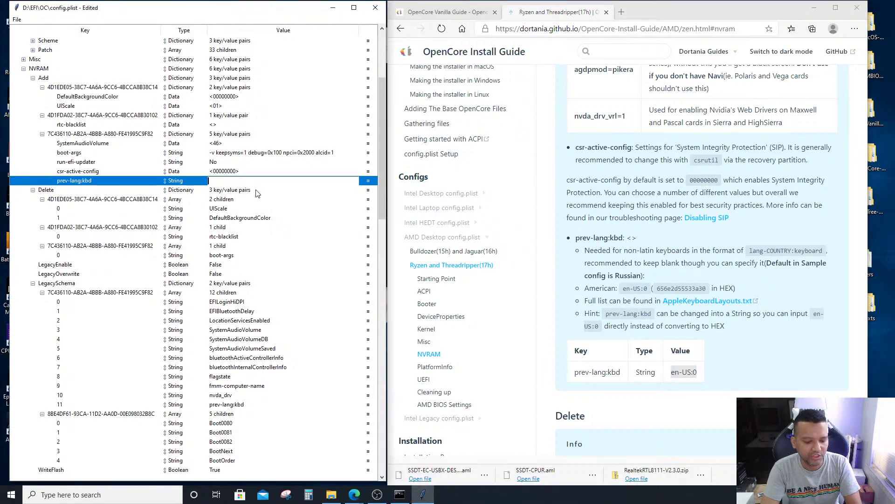
{"action": "key", "text": "ctrl+v"}
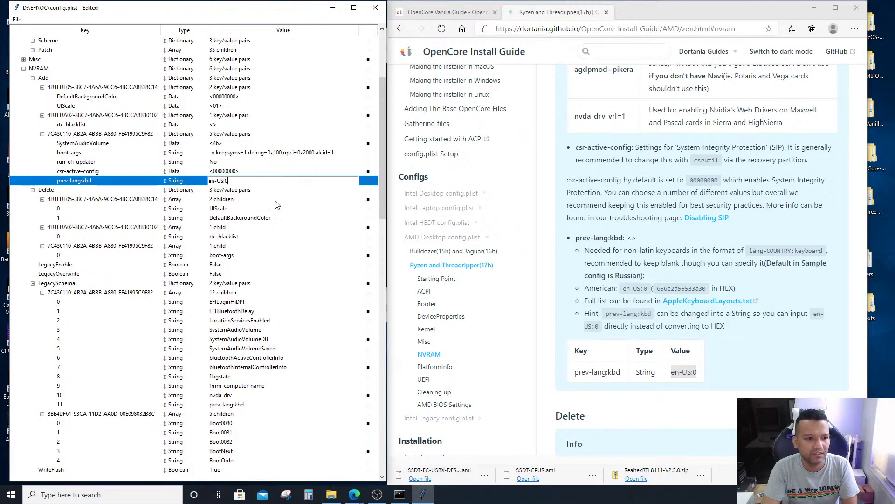
{"action": "key", "text": "Return"}
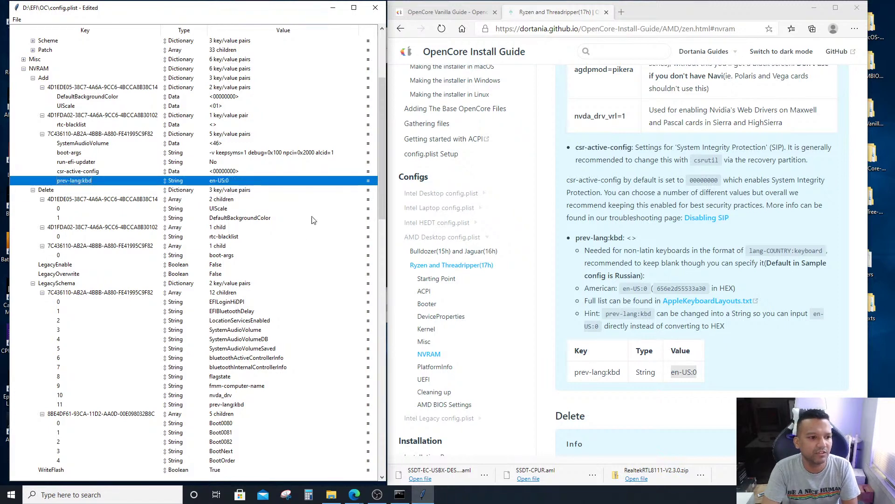
Compare the guide's NVRAM Delete section, including its in-depth info, with LegacyEnable, LegacyOverwrite and WriteFlash in the config
{"action": "scroll", "coordinate": [759, 294], "scroll_direction": "down", "scroll_amount": 5}
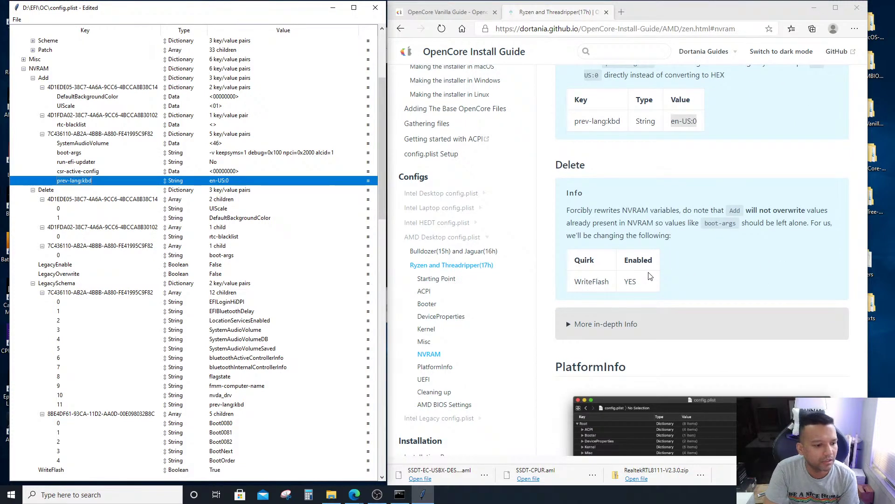
{"action": "scroll", "coordinate": [328, 343], "scroll_direction": "down", "scroll_amount": 1}
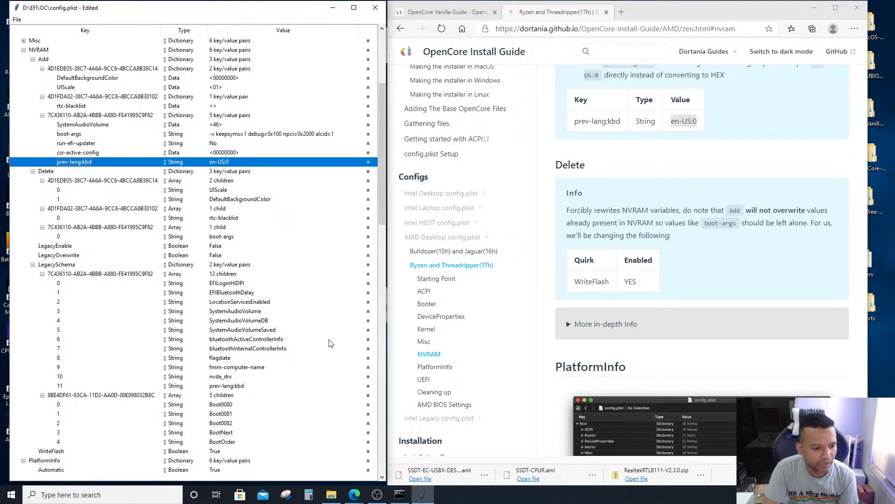
{"action": "left_click", "coordinate": [570, 324]}
{"action": "scroll", "coordinate": [662, 335], "scroll_direction": "down", "scroll_amount": 1}
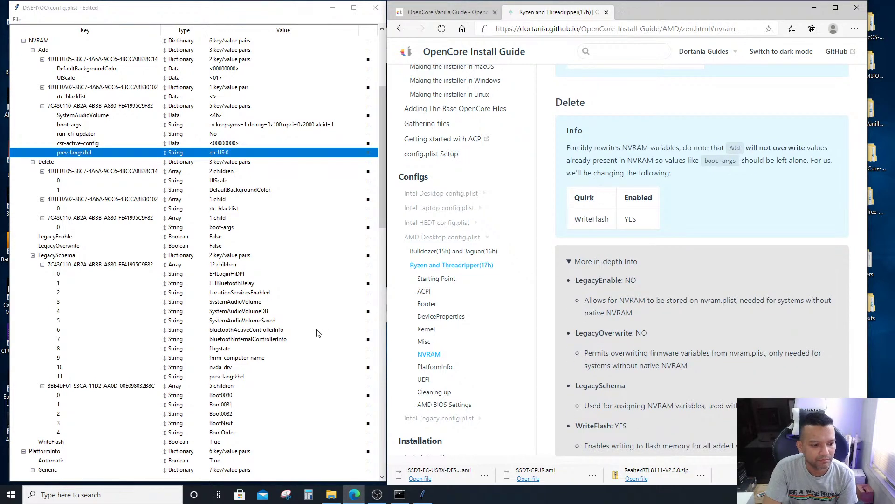
{"action": "scroll", "coordinate": [322, 286], "scroll_direction": "up", "scroll_amount": 2}
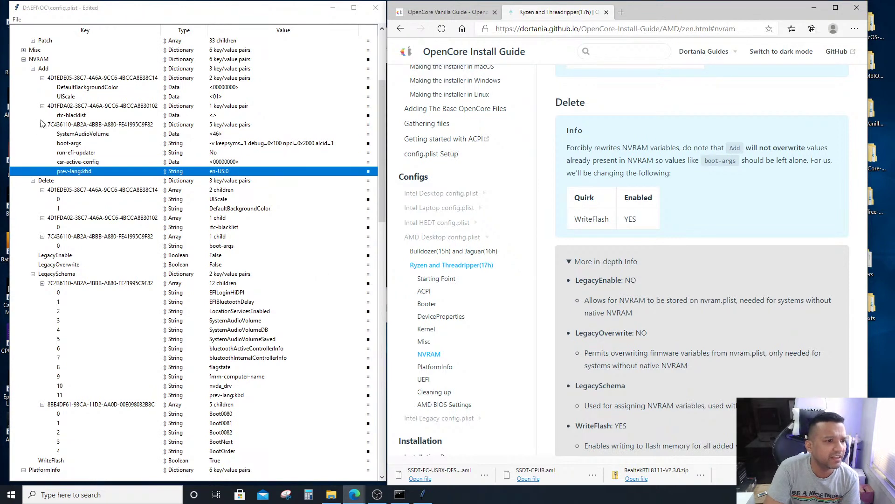
Collapse the Add, Delete and LegacySchema entries under NVRAM in the config tree
{"action": "left_click", "coordinate": [33, 69]}
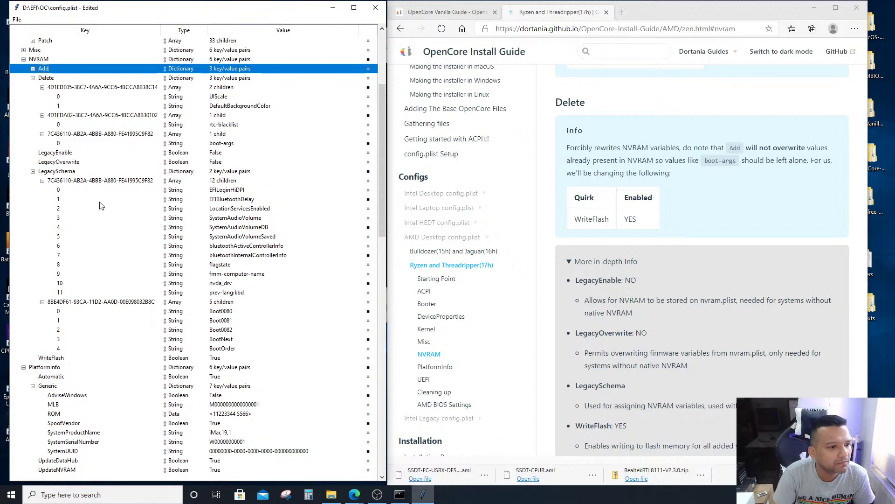
{"action": "left_click", "coordinate": [33, 78]}
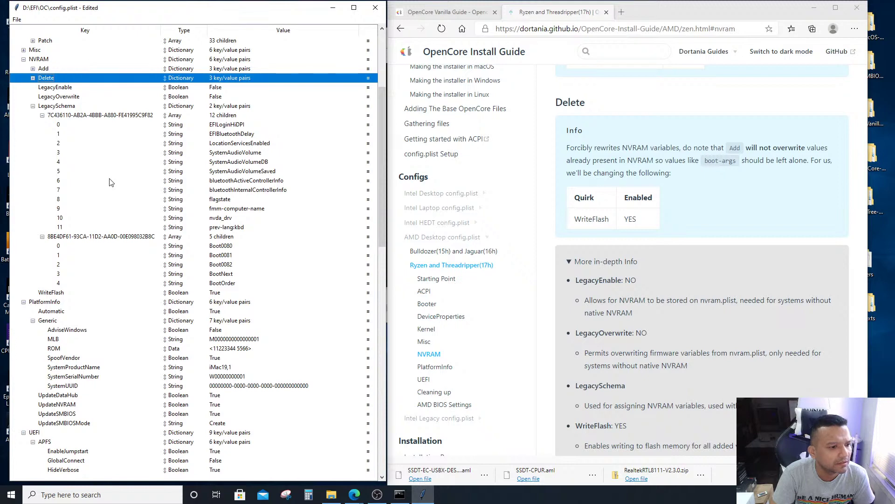
{"action": "left_click", "coordinate": [33, 106]}
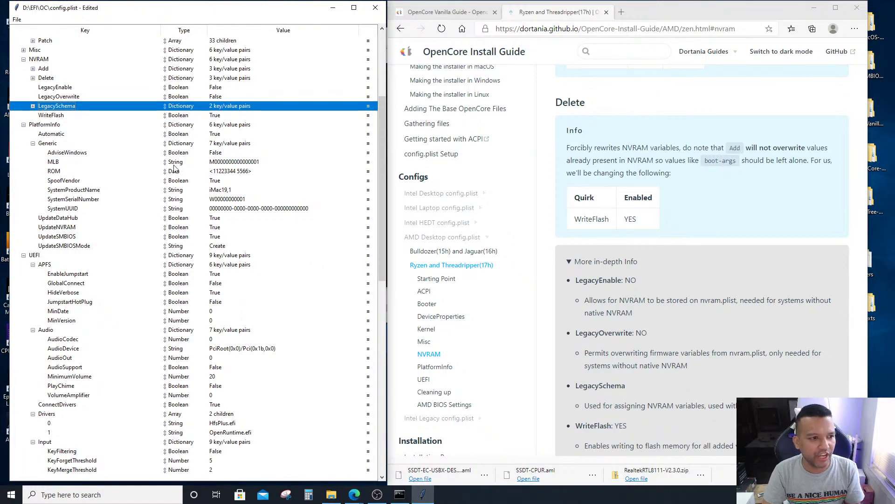
Set SystemProductName under PlatformInfo > Generic to iMacPro1,1
{"action": "left_click", "coordinate": [224, 193]}
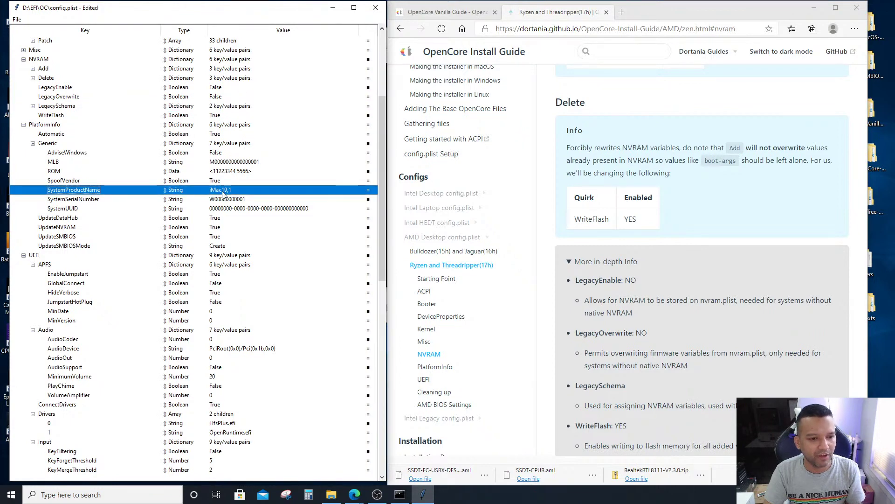
{"action": "double_click", "coordinate": [233, 191]}
{"action": "left_click", "coordinate": [242, 189]}
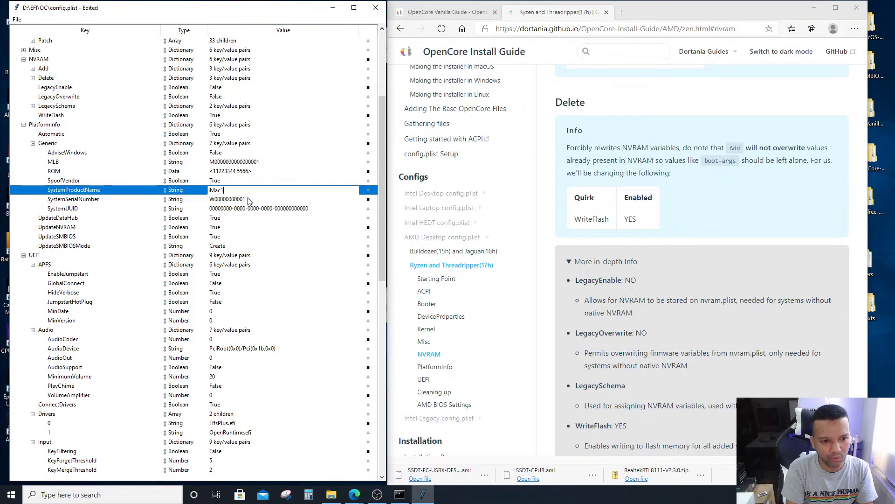
{"action": "type", "text": "Pro"}
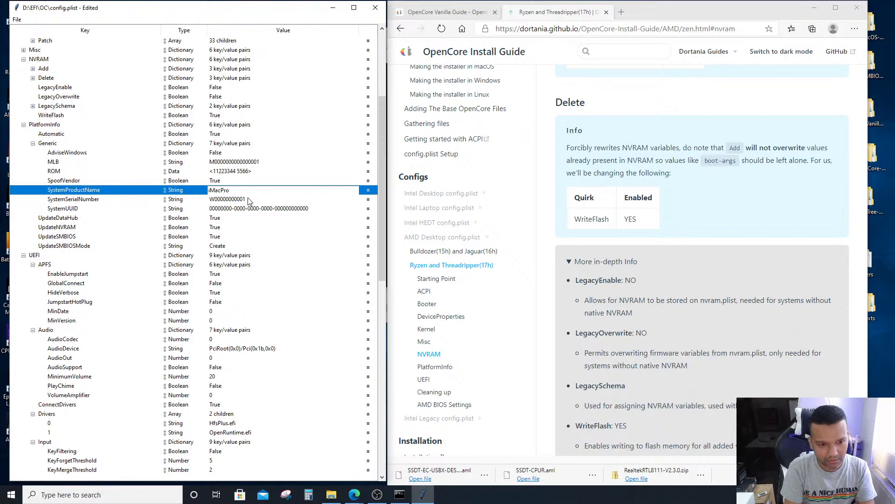
{"action": "type", "text": "1,1"}
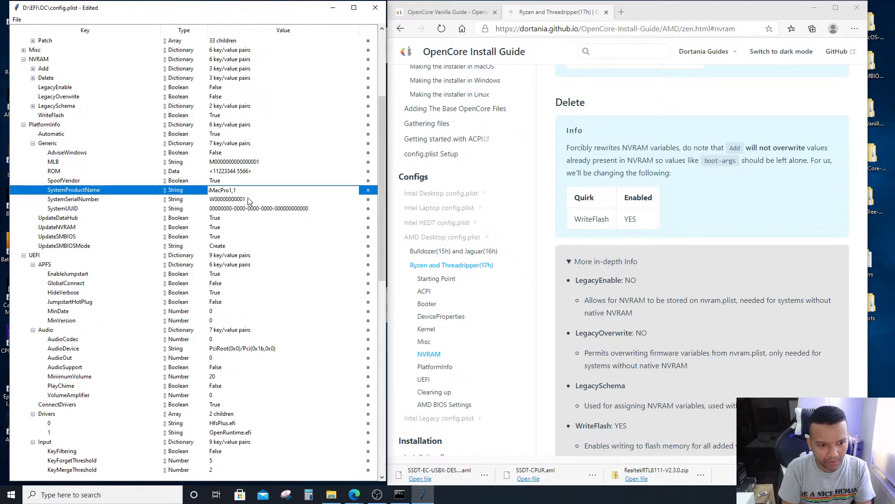
{"action": "key", "text": "Return"}
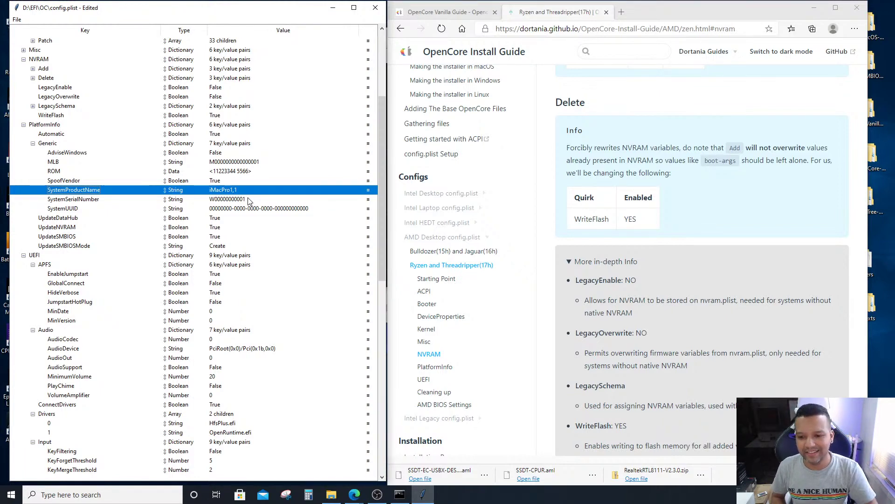
Collapse PlatformInfo in the config tree and find the guide's PlatformInfo section
{"action": "left_click", "coordinate": [24, 125]}
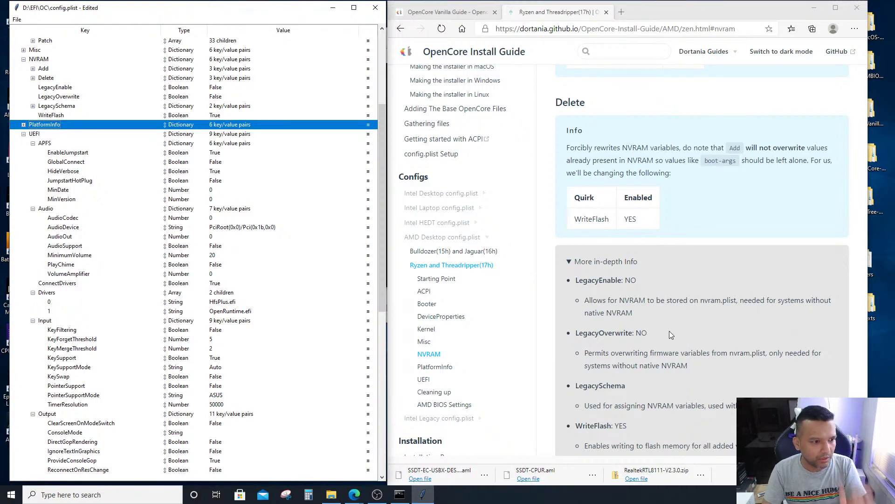
{"action": "scroll", "coordinate": [669, 331], "scroll_direction": "down", "scroll_amount": 1}
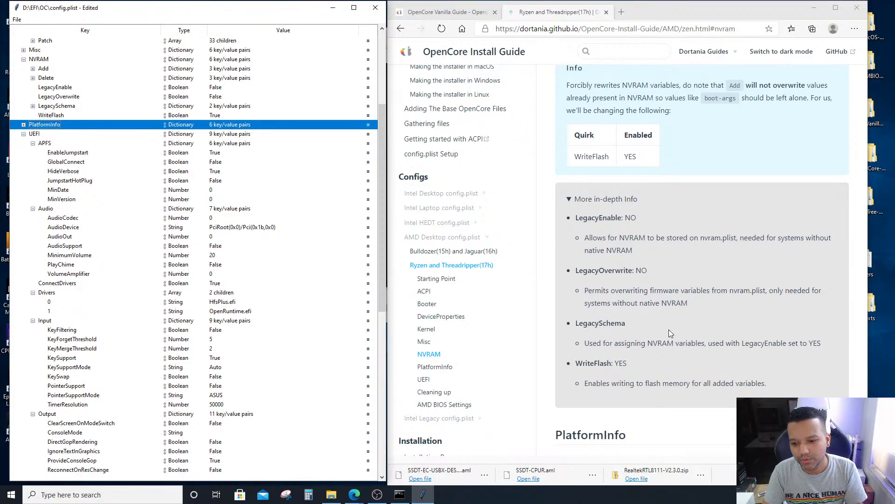
{"action": "scroll", "coordinate": [669, 332], "scroll_direction": "down", "scroll_amount": 2}
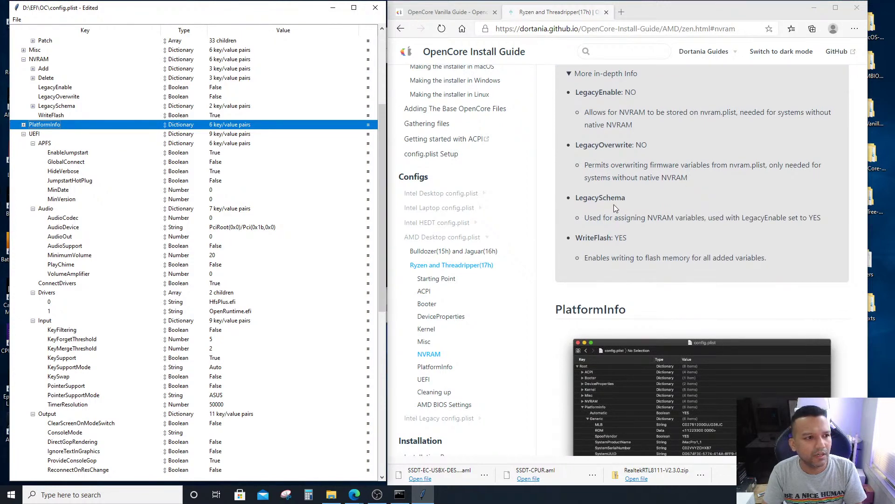
Read the guide's NVRAM Delete info and the PlatformInfo instructions for generating and copying SMBIOS values with GenSMBIOS
{"action": "scroll", "coordinate": [614, 205], "scroll_direction": "up", "scroll_amount": 1}
{"action": "scroll", "coordinate": [611, 208], "scroll_direction": "up", "scroll_amount": 2}
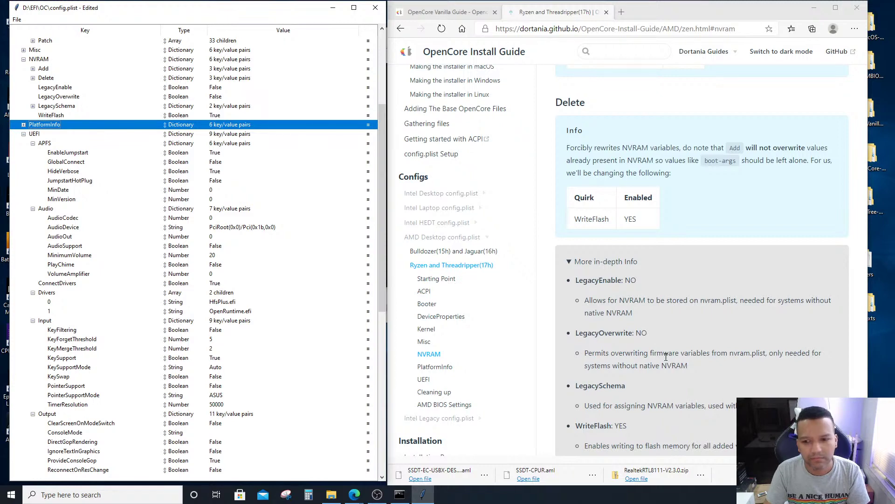
{"action": "scroll", "coordinate": [653, 326], "scroll_direction": "down", "scroll_amount": 8}
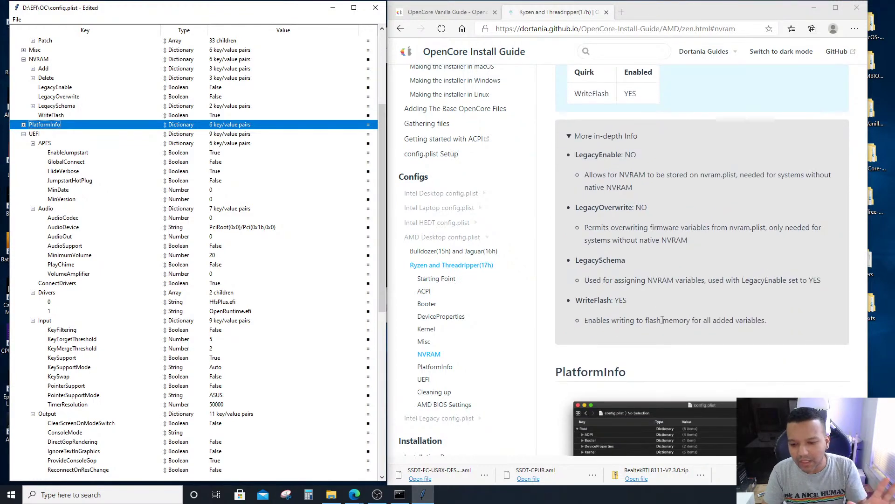
{"action": "scroll", "coordinate": [661, 319], "scroll_direction": "down", "scroll_amount": 7}
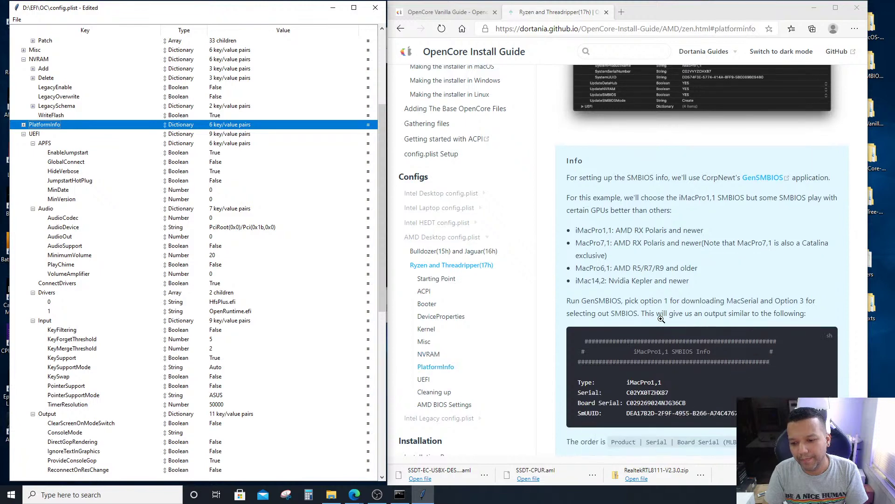
{"action": "scroll", "coordinate": [661, 318], "scroll_direction": "down", "scroll_amount": 3}
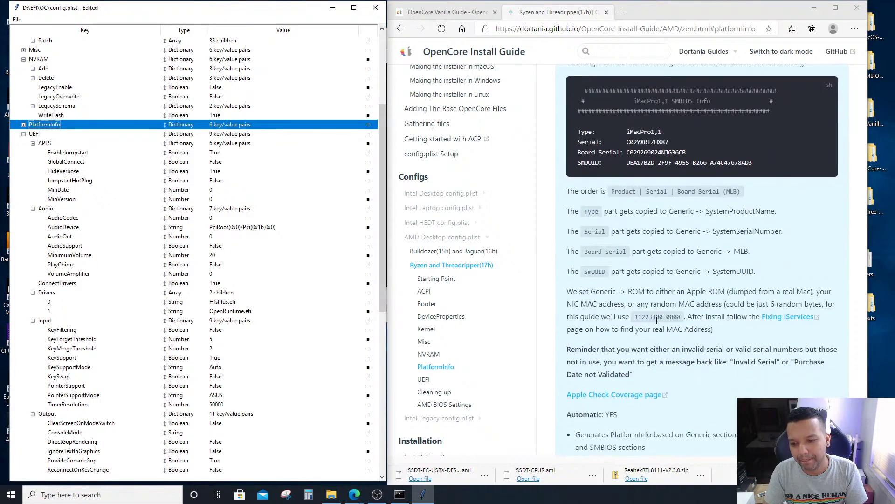
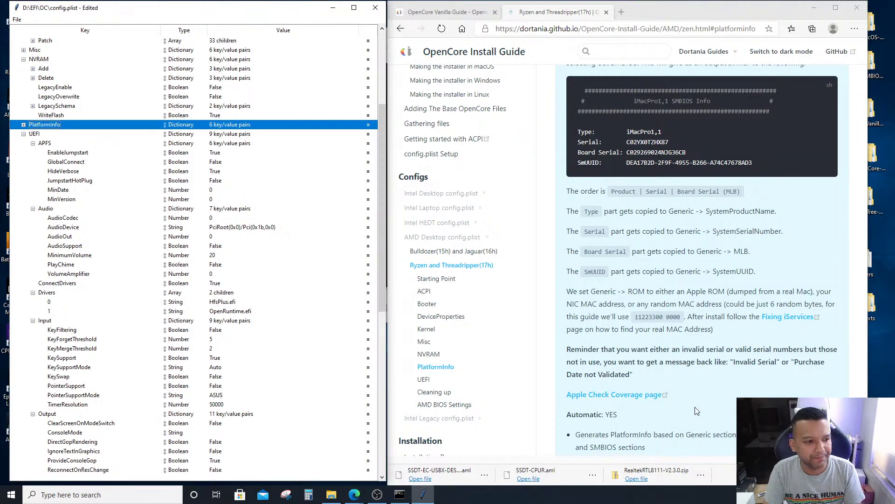
{"action": "scroll", "coordinate": [705, 410], "scroll_direction": "down", "scroll_amount": 1}
{"action": "scroll", "coordinate": [705, 410], "scroll_direction": "down", "scroll_amount": 2}
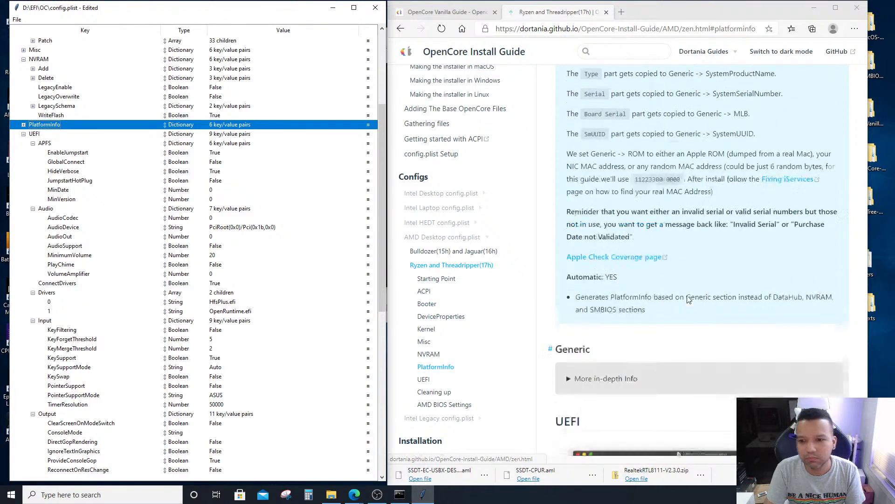
{"action": "scroll", "coordinate": [690, 303], "scroll_direction": "up", "scroll_amount": 2}
{"action": "scroll", "coordinate": [690, 309], "scroll_direction": "up", "scroll_amount": 3}
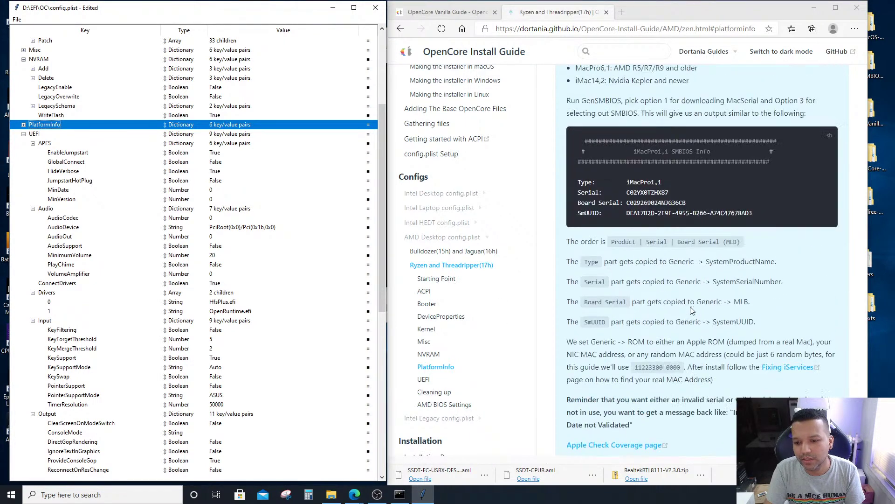
{"action": "scroll", "coordinate": [689, 310], "scroll_direction": "down", "scroll_amount": 5}
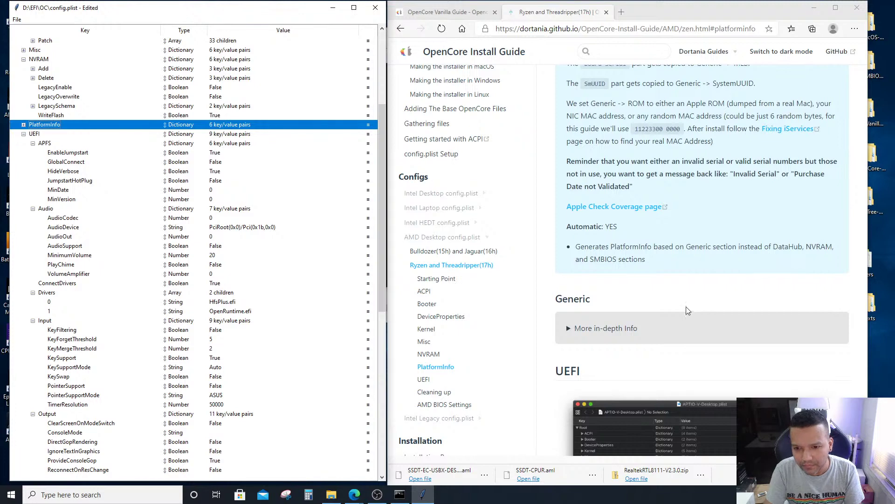
Compare the HfsPlus.efi and OpenRuntime.efi entries under UEFI > Drivers in the config with the guide's UEFI screenshot
{"action": "scroll", "coordinate": [302, 301], "scroll_direction": "down", "scroll_amount": 2}
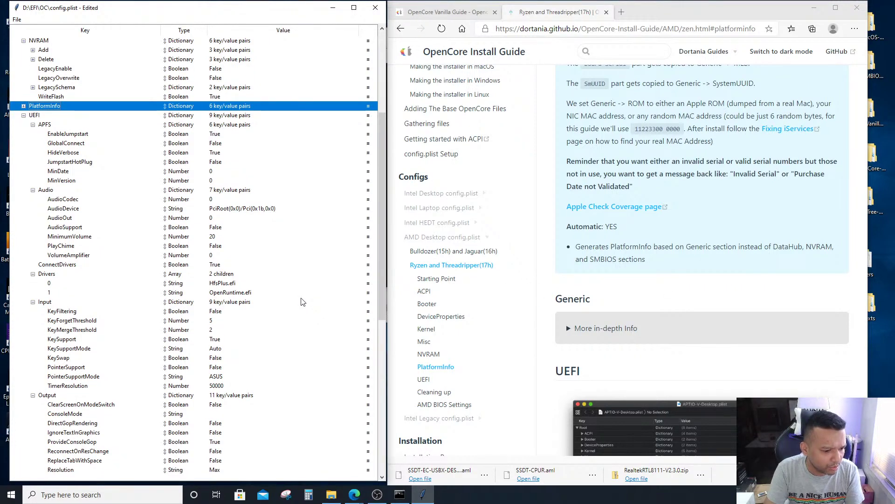
{"action": "scroll", "coordinate": [303, 300], "scroll_direction": "down", "scroll_amount": 4}
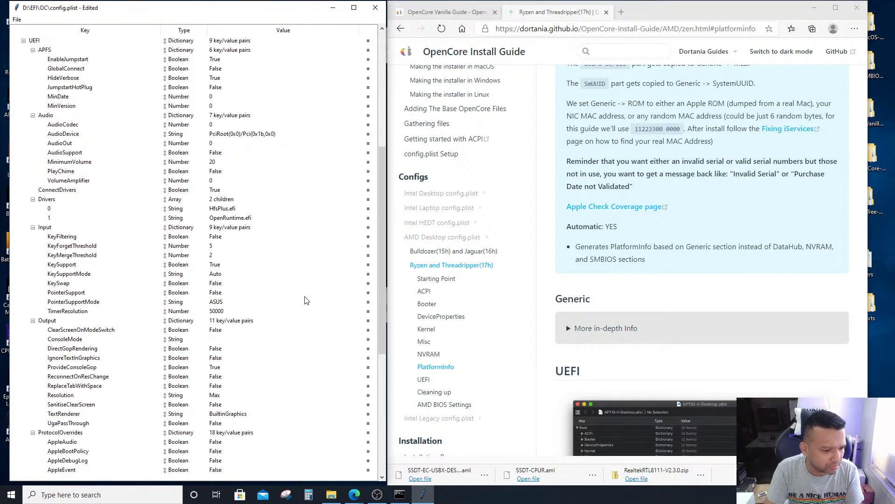
{"action": "scroll", "coordinate": [306, 300], "scroll_direction": "down", "scroll_amount": 1}
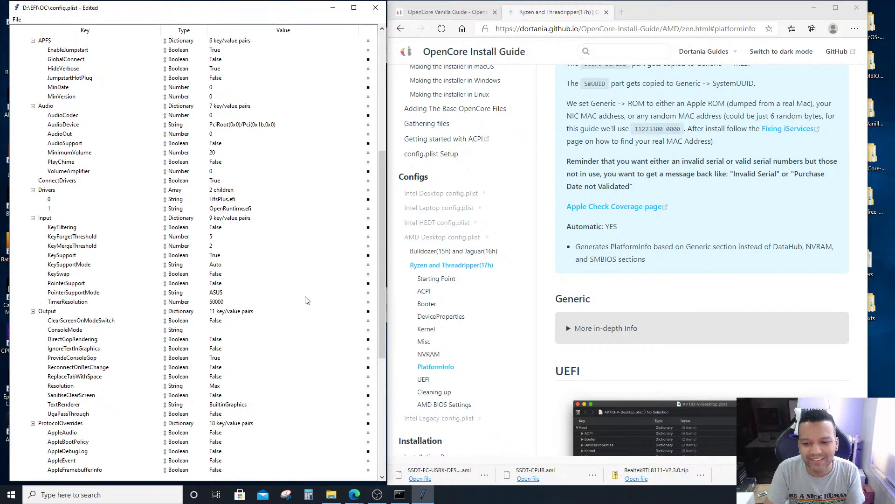
{"action": "scroll", "coordinate": [307, 300], "scroll_direction": "up", "scroll_amount": 2}
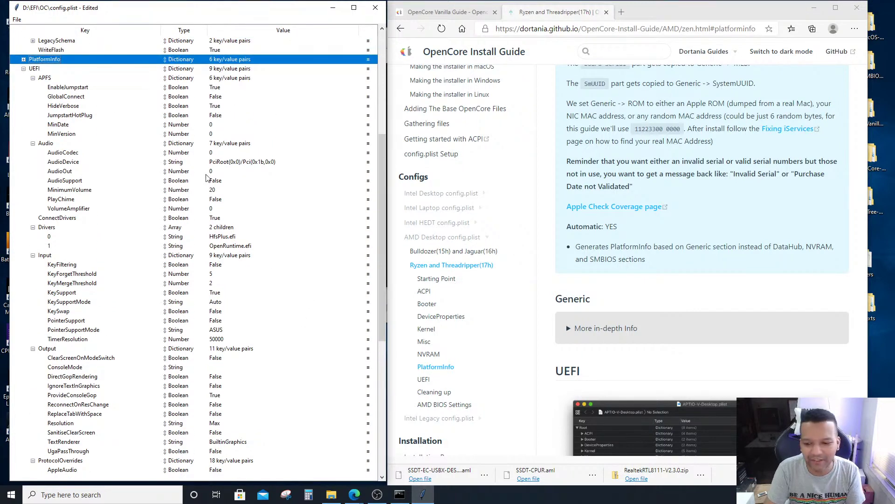
{"action": "scroll", "coordinate": [690, 323], "scroll_direction": "down", "scroll_amount": 4}
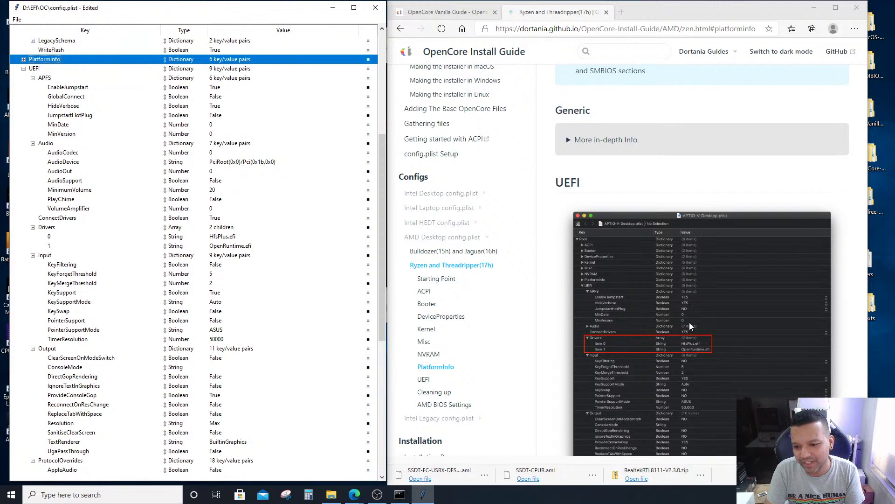
{"action": "left_click", "coordinate": [227, 239]}
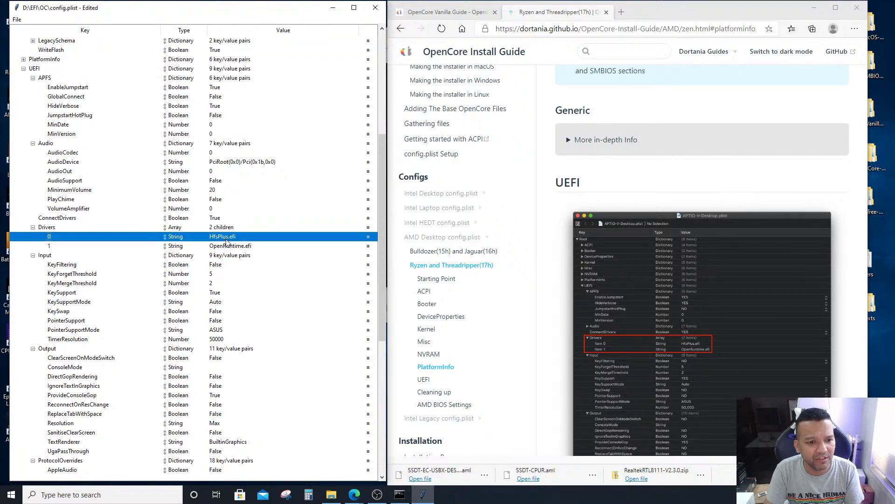
{"action": "left_click", "coordinate": [228, 246]}
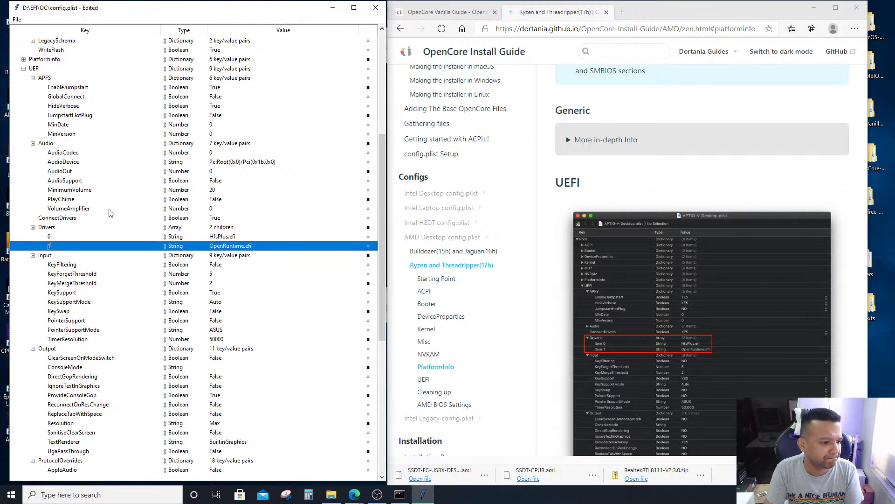
{"action": "scroll", "coordinate": [111, 212], "scroll_direction": "down", "scroll_amount": 2}
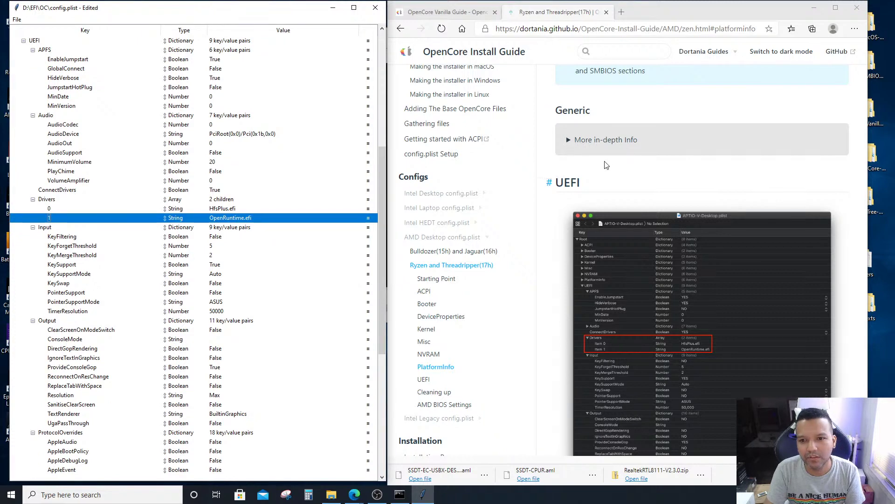
Expand the in-depth info under Generic in the guide and the PlatformInfo dictionary in the config tree
{"action": "scroll", "coordinate": [609, 169], "scroll_direction": "up", "scroll_amount": 1}
{"action": "left_click", "coordinate": [570, 204]}
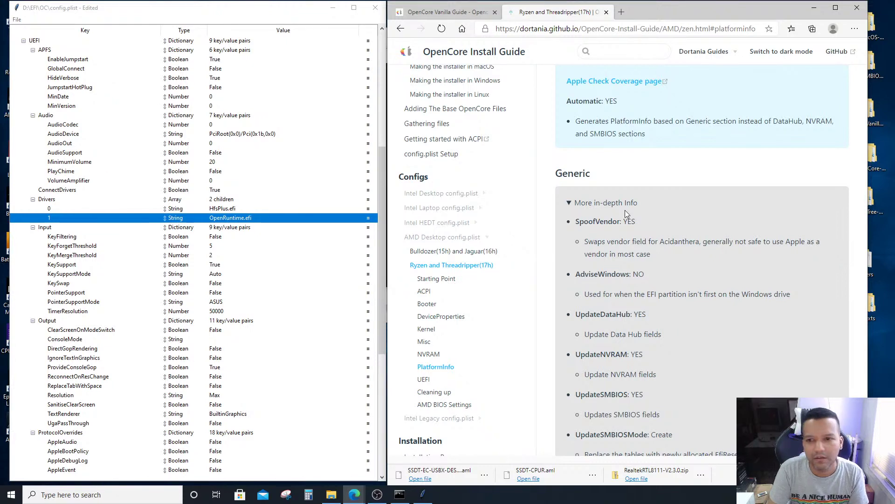
{"action": "scroll", "coordinate": [624, 210], "scroll_direction": "up", "scroll_amount": 1}
{"action": "scroll", "coordinate": [625, 209], "scroll_direction": "up", "scroll_amount": 4}
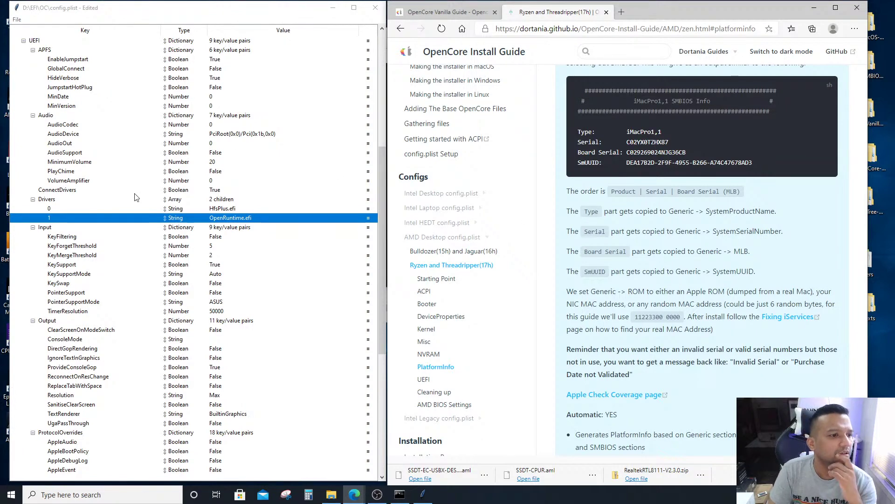
{"action": "scroll", "coordinate": [117, 111], "scroll_direction": "up", "scroll_amount": 4}
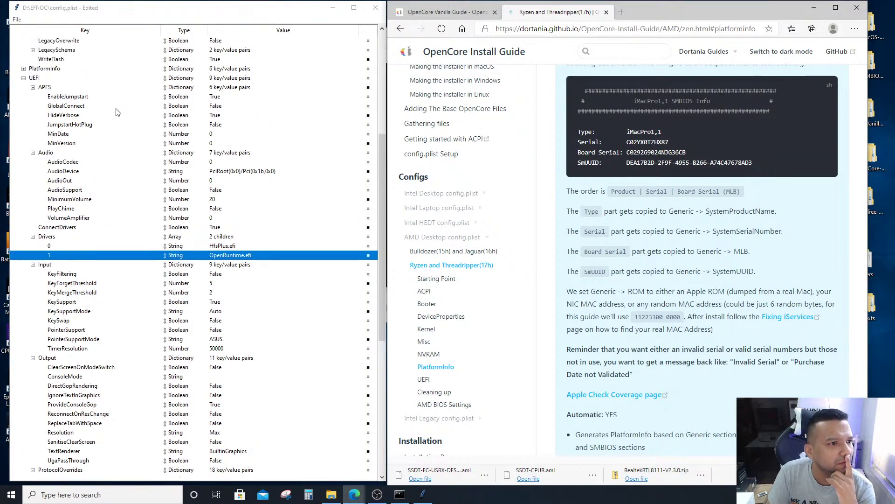
{"action": "left_click", "coordinate": [23, 68]}
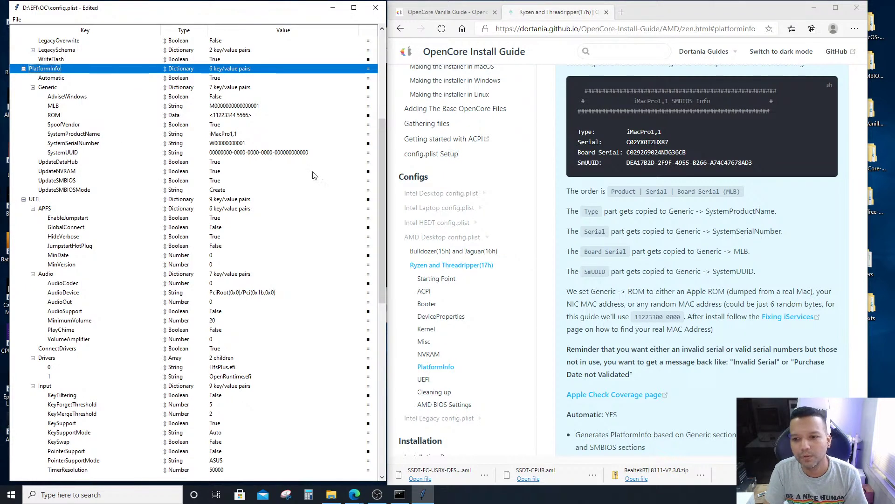
{"action": "scroll", "coordinate": [693, 266], "scroll_direction": "down", "scroll_amount": 3}
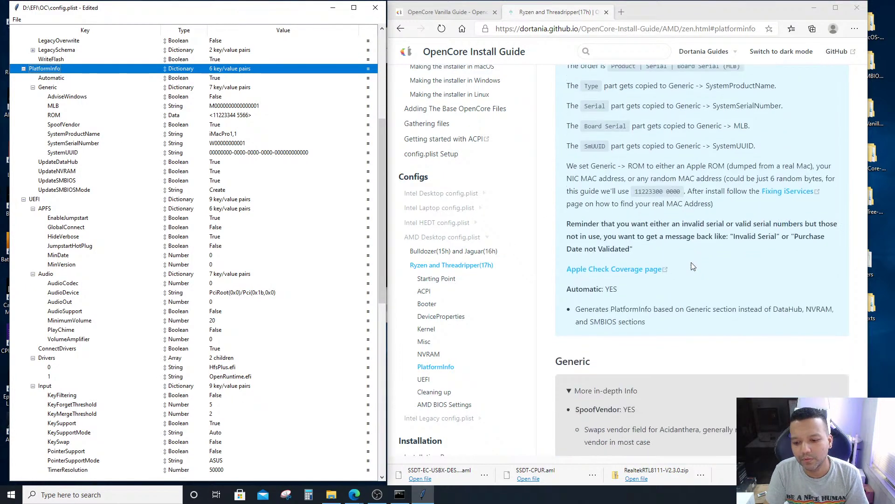
{"action": "scroll", "coordinate": [693, 266], "scroll_direction": "down", "scroll_amount": 4}
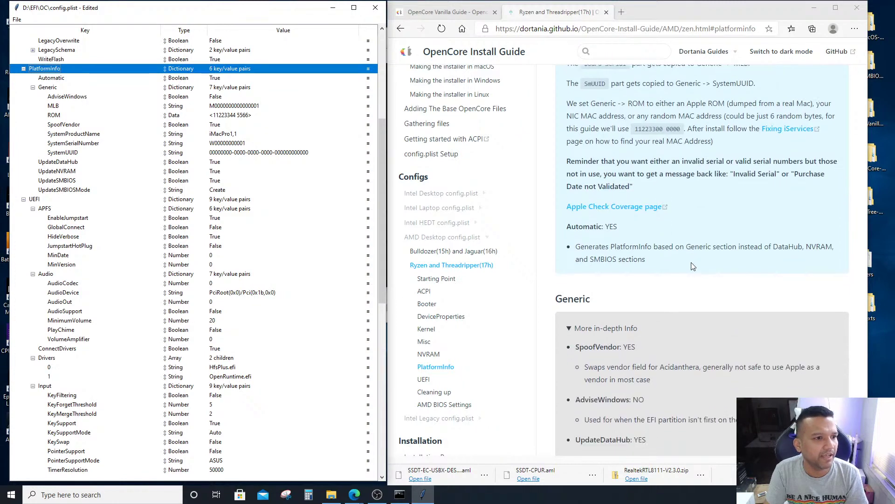
Check SpoofVendor, AdviseWindows, UpdateDataHub, UpdateNVRAM, UpdateSMBIOS and UpdateSMBIOSMode in the config against the guide's Generic info, and collapse PlatformInfo
{"action": "left_click", "coordinate": [55, 88]}
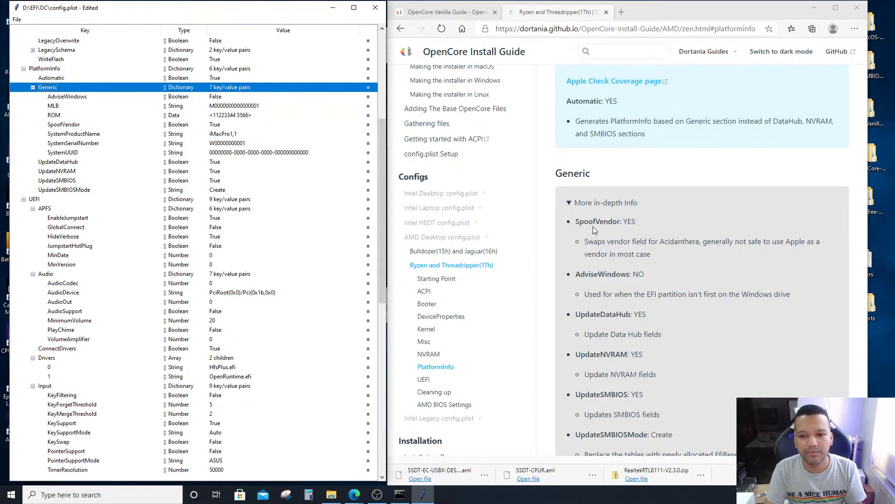
{"action": "left_click", "coordinate": [84, 126]}
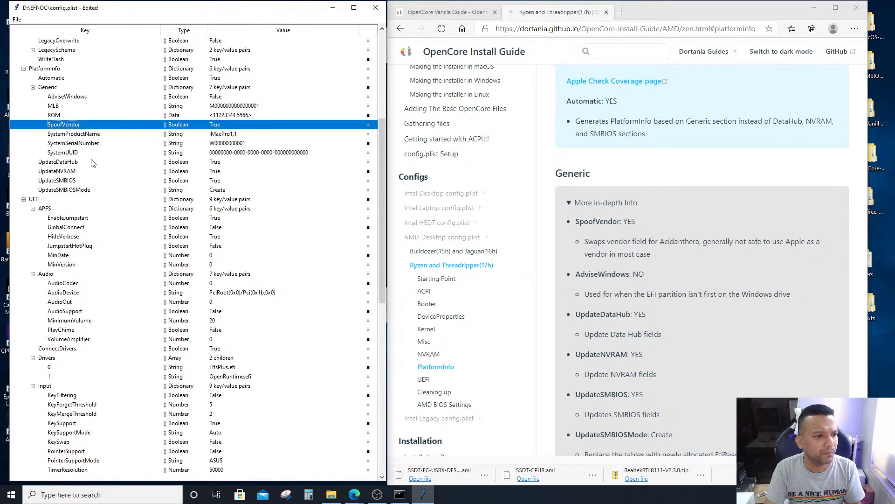
{"action": "left_click", "coordinate": [69, 99]}
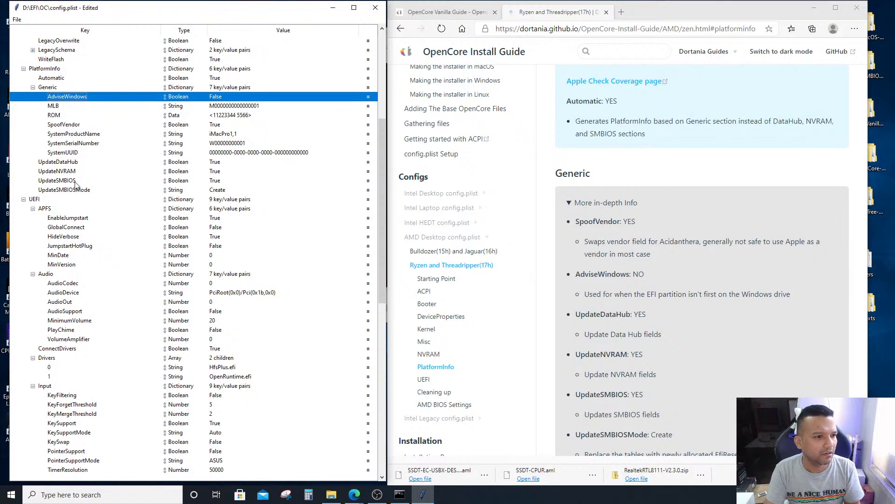
{"action": "left_click", "coordinate": [72, 162]}
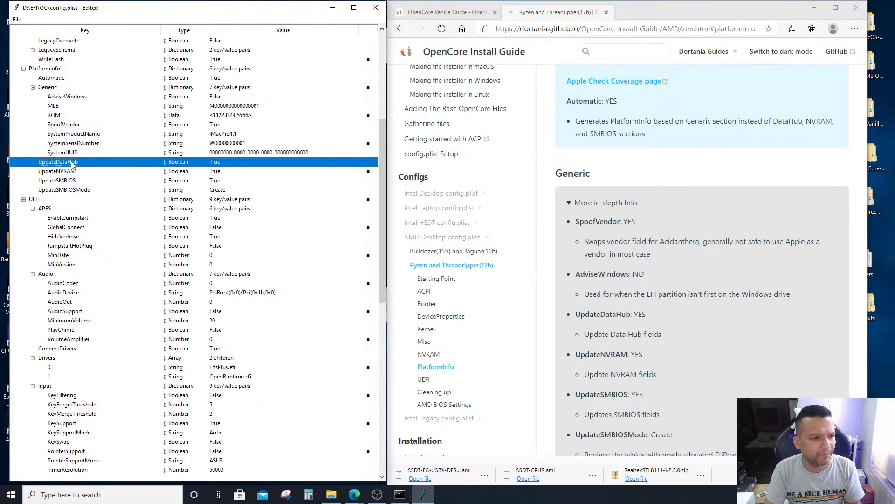
{"action": "left_click", "coordinate": [77, 173]}
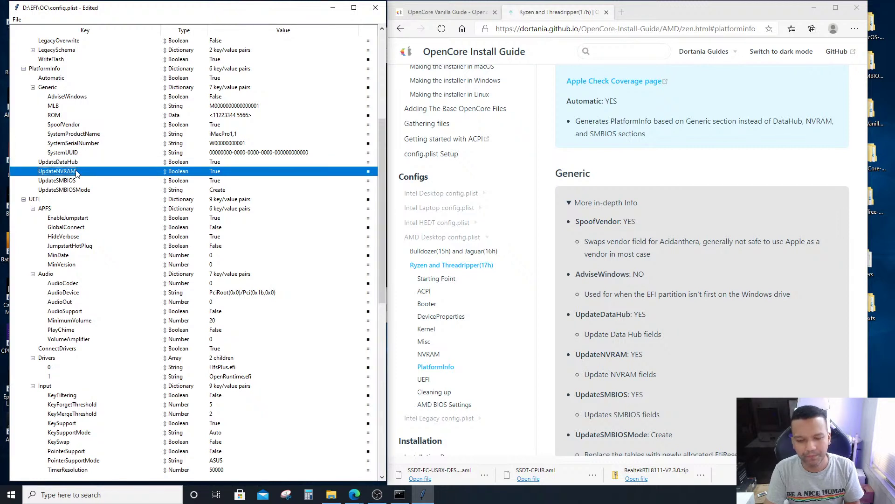
{"action": "left_click", "coordinate": [74, 182]}
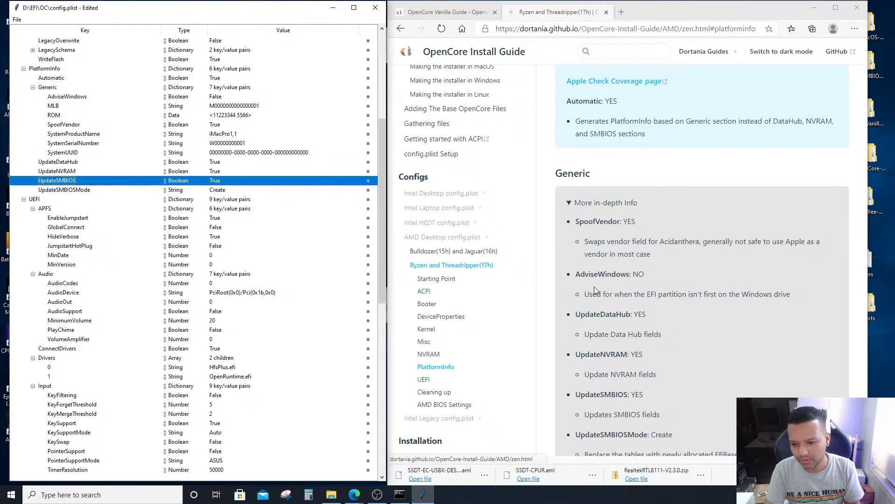
{"action": "scroll", "coordinate": [595, 288], "scroll_direction": "down", "scroll_amount": 1}
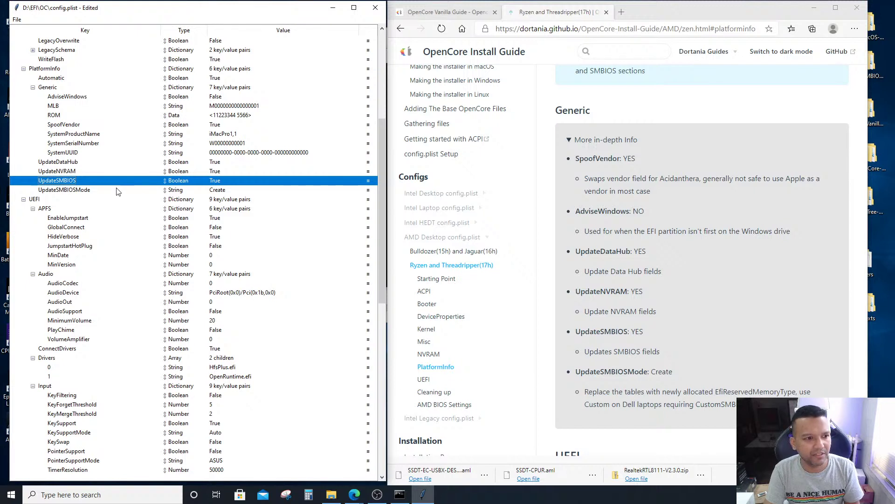
{"action": "left_click", "coordinate": [94, 191]}
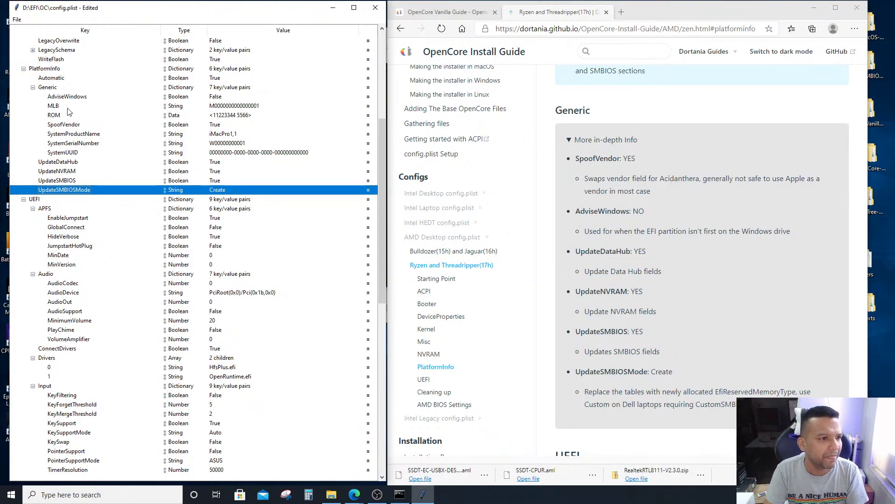
{"action": "left_click", "coordinate": [24, 69]}
Review the guide's UEFI notes on ConnectDrivers, Drivers, APFS and Audio, and collapse UEFI in the config tree
{"action": "scroll", "coordinate": [779, 326], "scroll_direction": "down", "scroll_amount": 2}
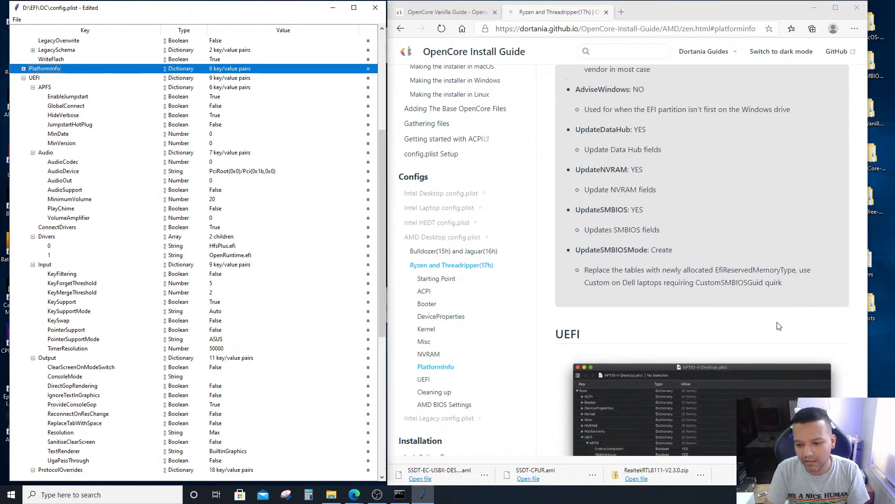
{"action": "scroll", "coordinate": [779, 326], "scroll_direction": "down", "scroll_amount": 10}
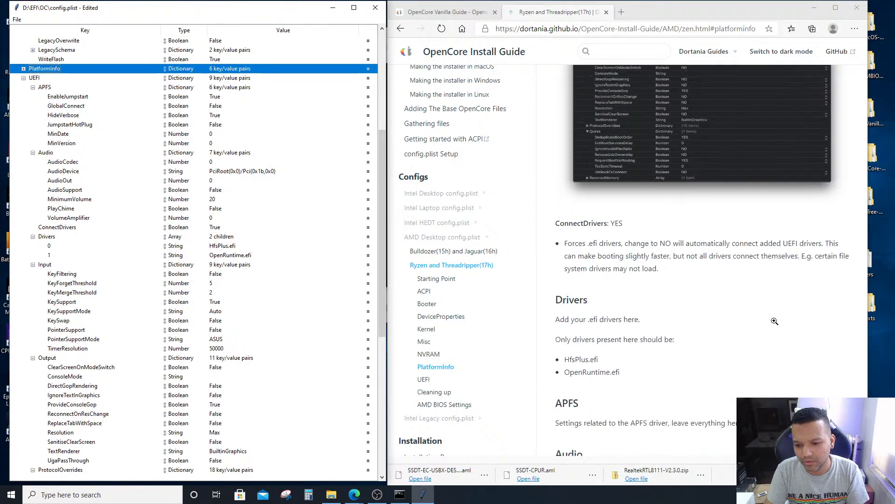
{"action": "scroll", "coordinate": [775, 321], "scroll_direction": "down", "scroll_amount": 4}
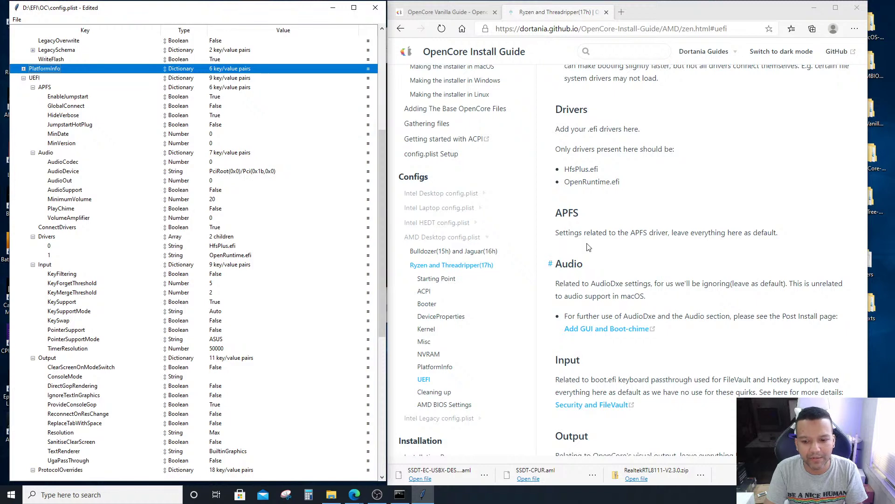
{"action": "scroll", "coordinate": [589, 247], "scroll_direction": "up", "scroll_amount": 4}
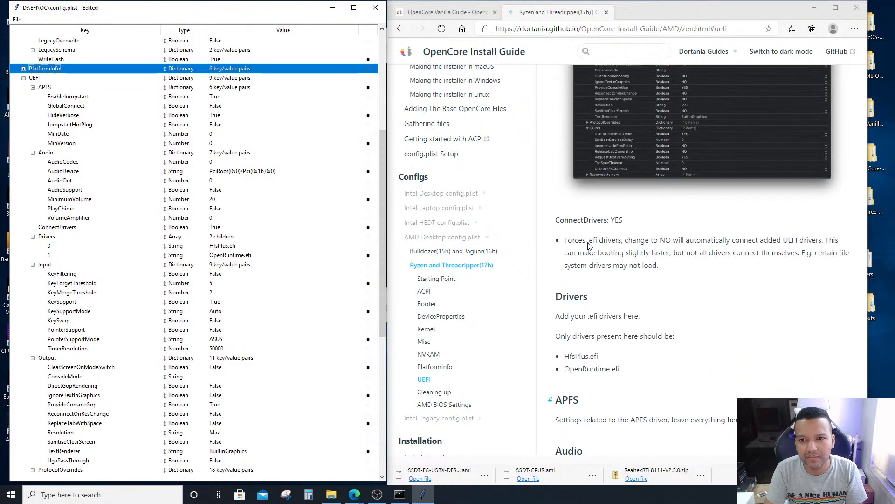
{"action": "left_click", "coordinate": [23, 78]}
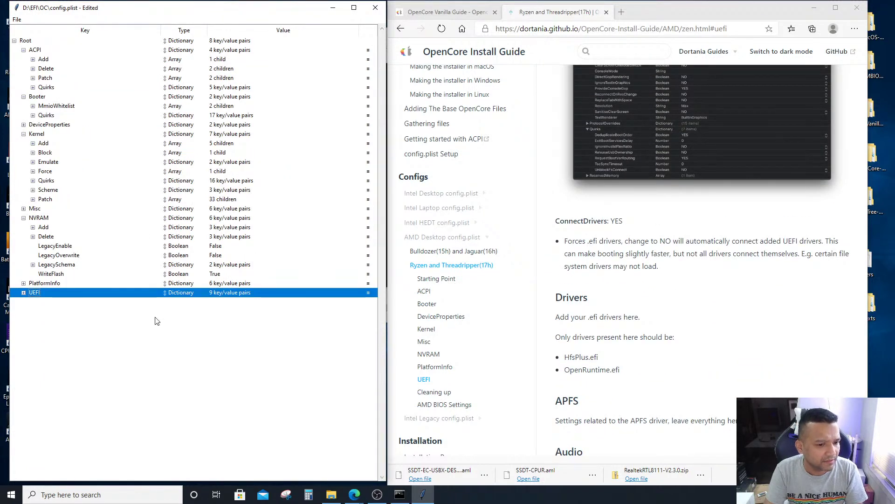
Read the guide's APFS, Audio, Input, Output and ProtocolOverrides notes and examine the matching entries under UEFI in the config tree
{"action": "scroll", "coordinate": [666, 309], "scroll_direction": "down", "scroll_amount": 4}
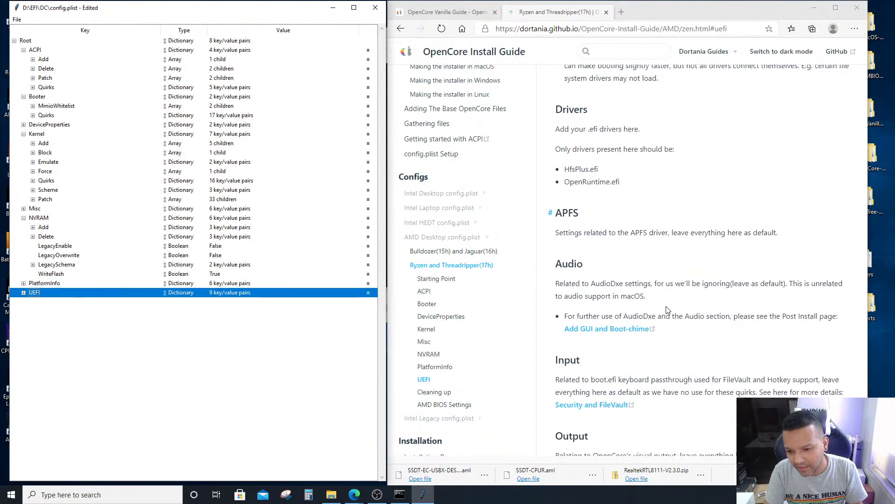
{"action": "scroll", "coordinate": [667, 310], "scroll_direction": "down", "scroll_amount": 5}
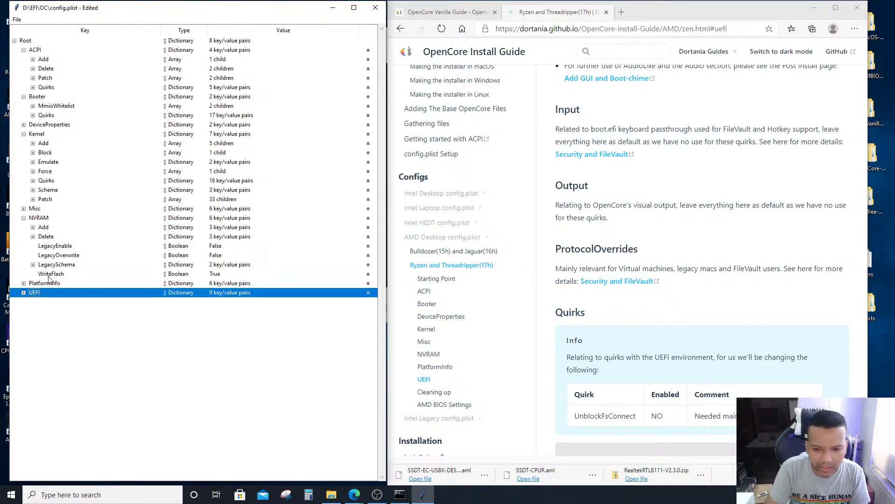
{"action": "left_click", "coordinate": [23, 292]}
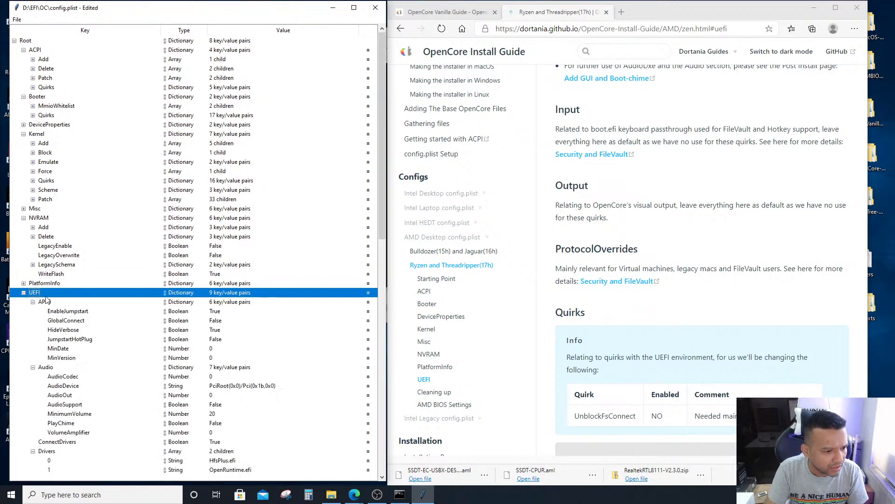
{"action": "scroll", "coordinate": [247, 346], "scroll_direction": "down", "scroll_amount": 2}
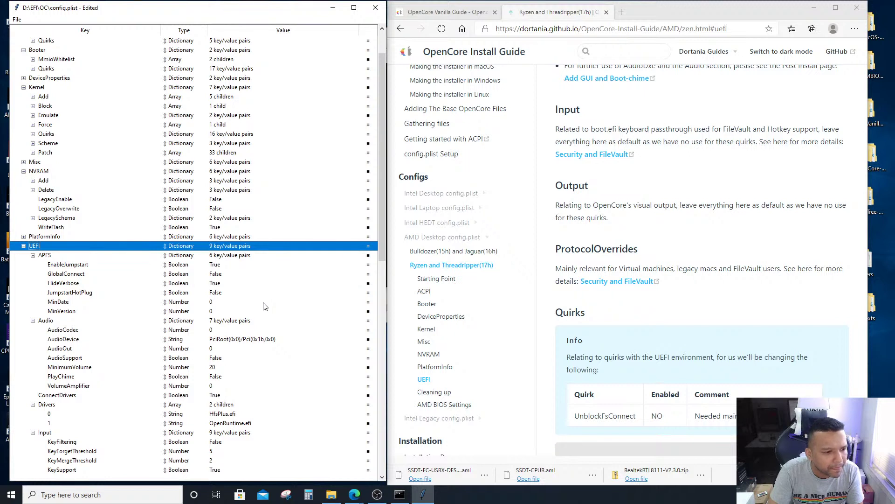
{"action": "scroll", "coordinate": [264, 307], "scroll_direction": "down", "scroll_amount": 1}
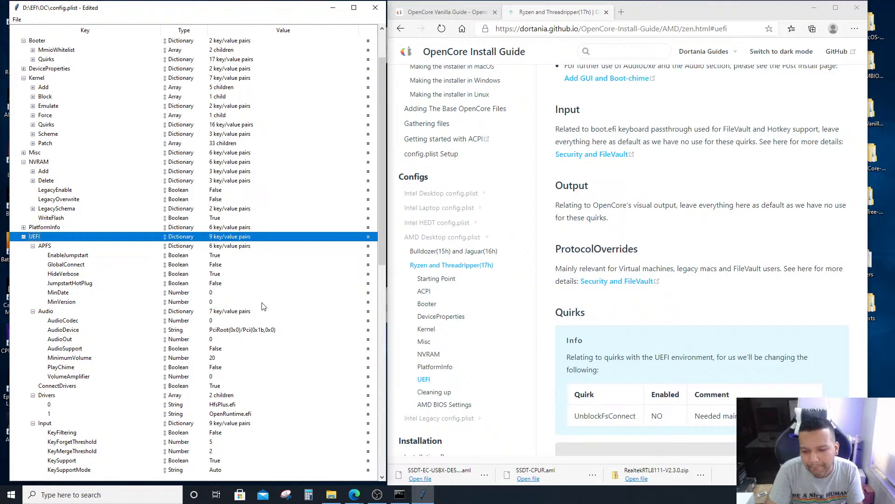
{"action": "scroll", "coordinate": [264, 306], "scroll_direction": "down", "scroll_amount": 4}
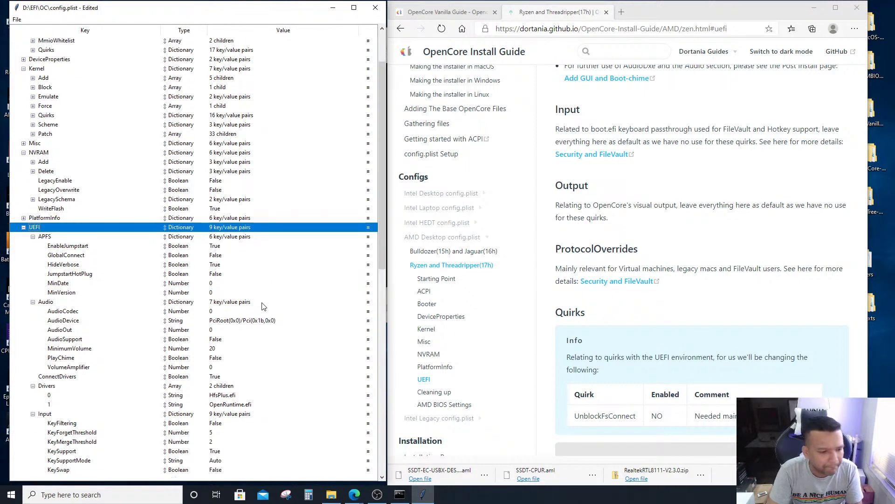
{"action": "scroll", "coordinate": [264, 306], "scroll_direction": "down", "scroll_amount": 8}
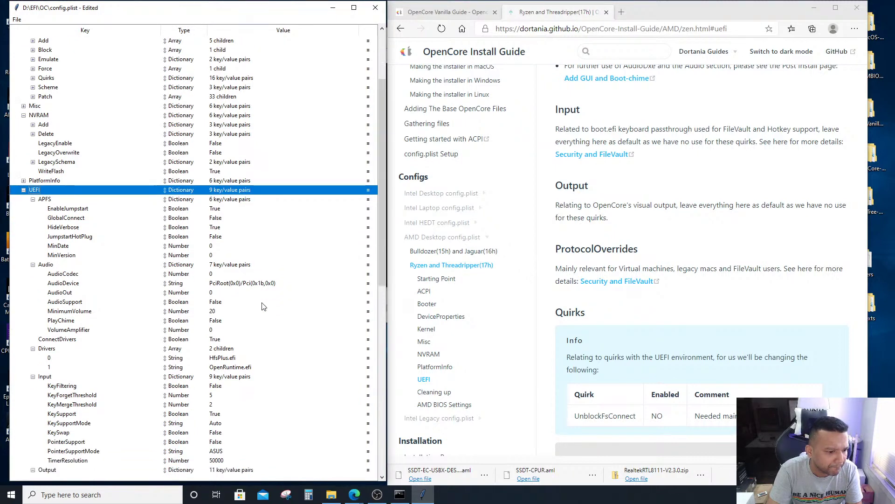
{"action": "scroll", "coordinate": [264, 306], "scroll_direction": "down", "scroll_amount": 11}
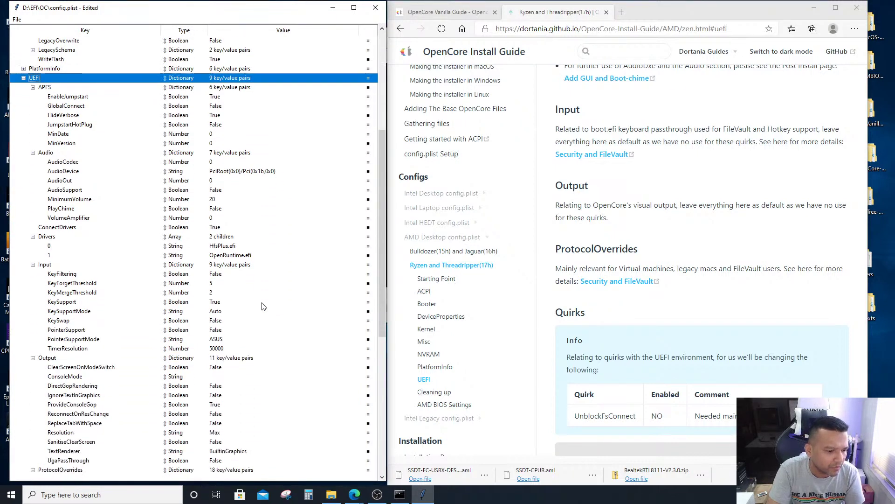
{"action": "scroll", "coordinate": [267, 304], "scroll_direction": "down", "scroll_amount": 2}
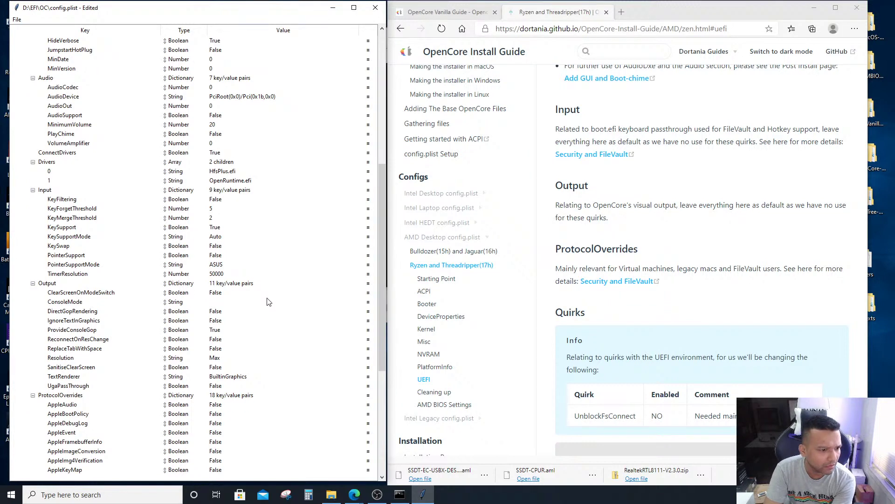
{"action": "scroll", "coordinate": [267, 301], "scroll_direction": "down", "scroll_amount": 12}
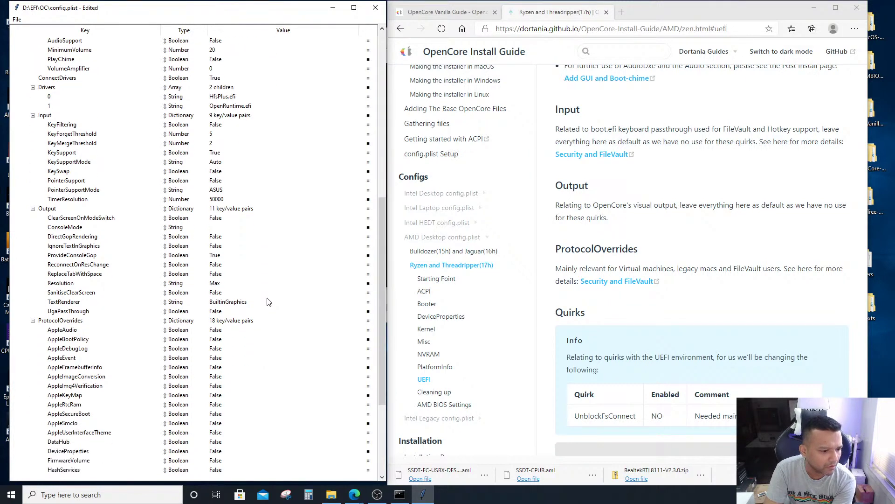
{"action": "scroll", "coordinate": [268, 303], "scroll_direction": "down", "scroll_amount": 12}
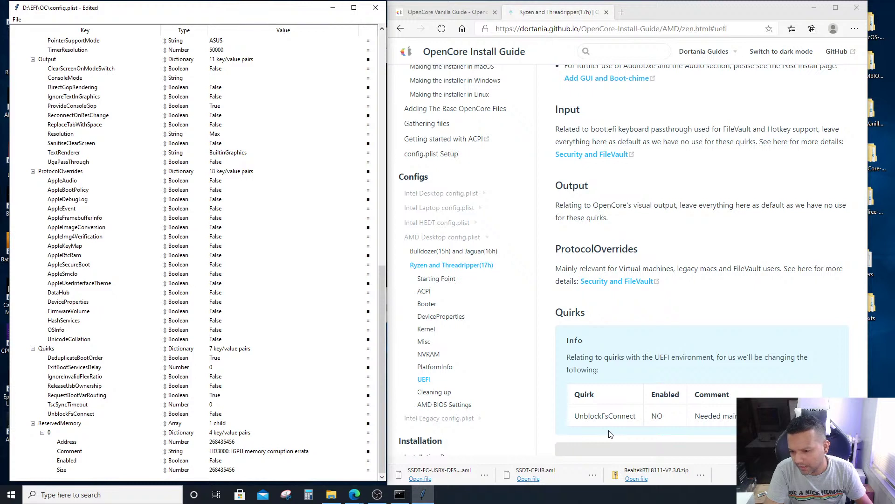
Expand the guide's in-depth UEFI Quirks info and check DeduplicateBootOrder, RequestBootVarRouting and UnblockFsConnect in the config against it
{"action": "scroll", "coordinate": [609, 432], "scroll_direction": "down", "scroll_amount": 1}
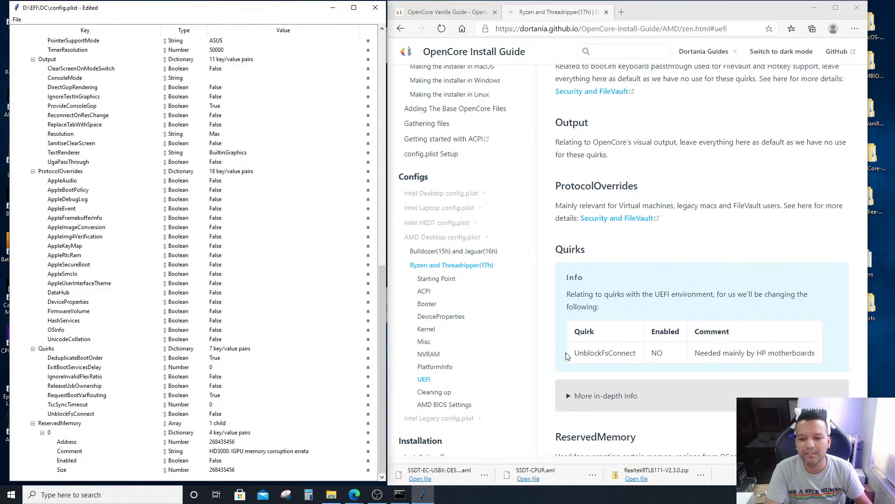
{"action": "left_click", "coordinate": [568, 399]}
{"action": "scroll", "coordinate": [693, 386], "scroll_direction": "down", "scroll_amount": 3}
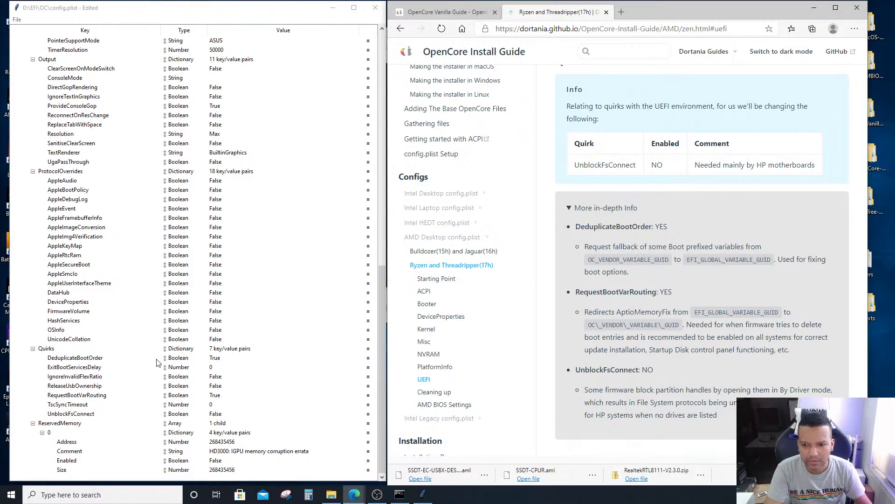
{"action": "left_click", "coordinate": [84, 360]}
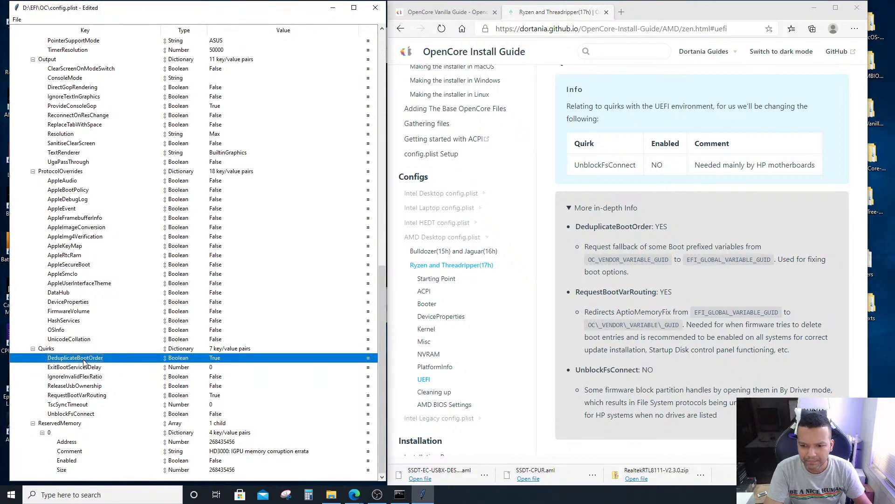
{"action": "left_click", "coordinate": [75, 396]}
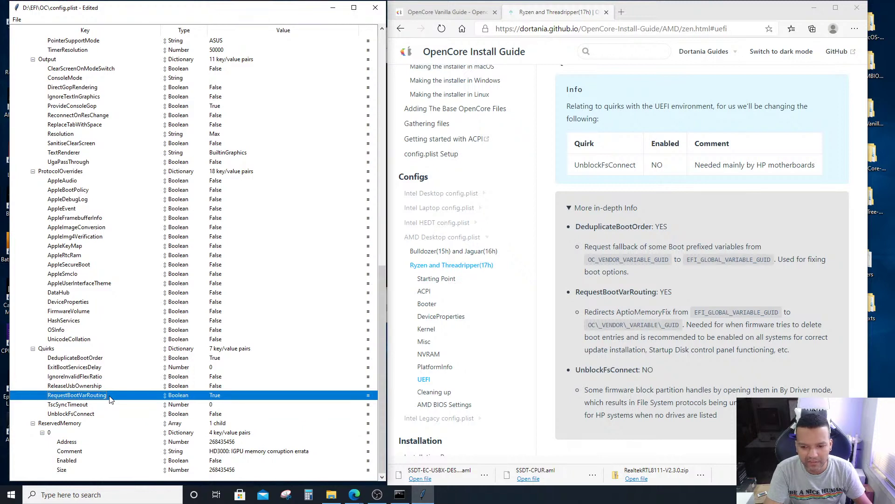
{"action": "left_click", "coordinate": [90, 416]}
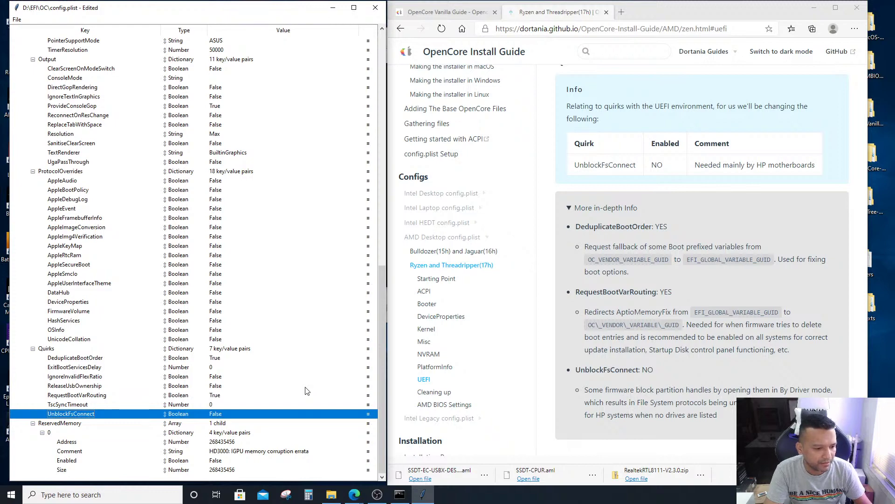
Look back over the UEFI entries in the config and read the guide's ReservedMemory and Cleaning up sections
{"action": "scroll", "coordinate": [307, 389], "scroll_direction": "up", "scroll_amount": 3}
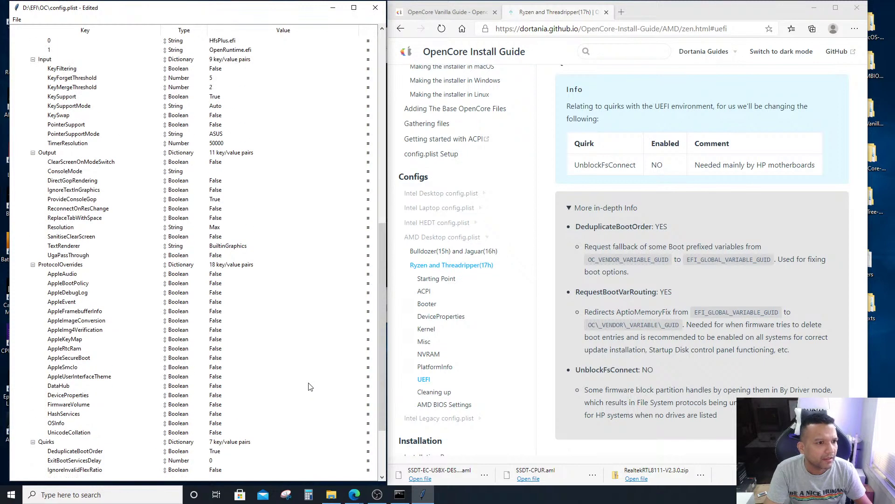
{"action": "scroll", "coordinate": [310, 386], "scroll_direction": "up", "scroll_amount": 4}
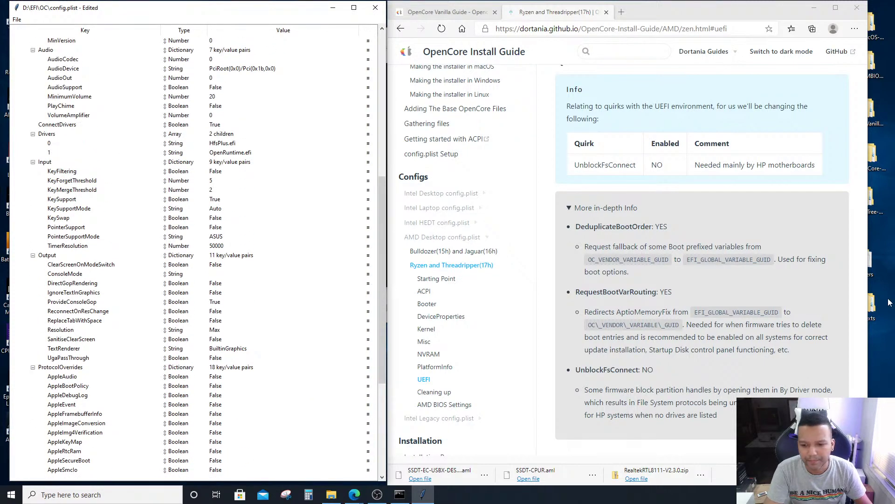
{"action": "scroll", "coordinate": [734, 324], "scroll_direction": "down", "scroll_amount": 5}
{"action": "scroll", "coordinate": [734, 324], "scroll_direction": "down", "scroll_amount": 1}
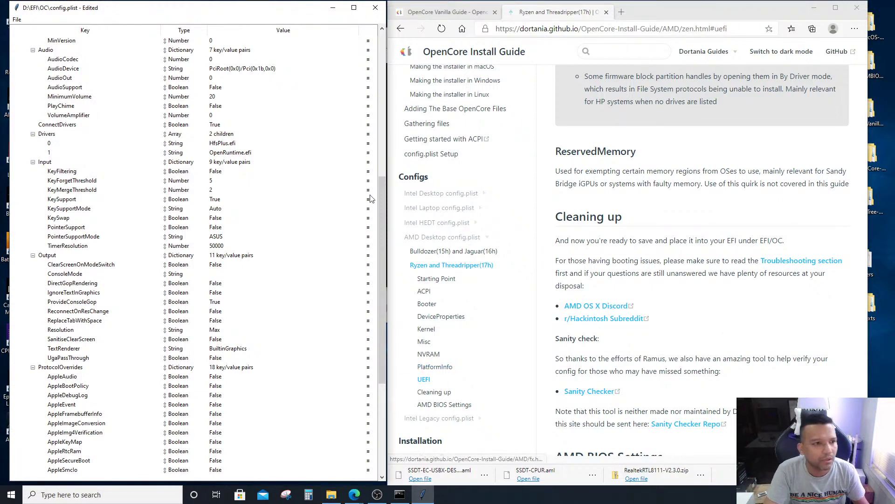
Collapse UEFI in the config tree and briefly recheck the PlatformInfo entries, leaving that dictionary collapsed
{"action": "scroll", "coordinate": [145, 230], "scroll_direction": "up", "scroll_amount": 4}
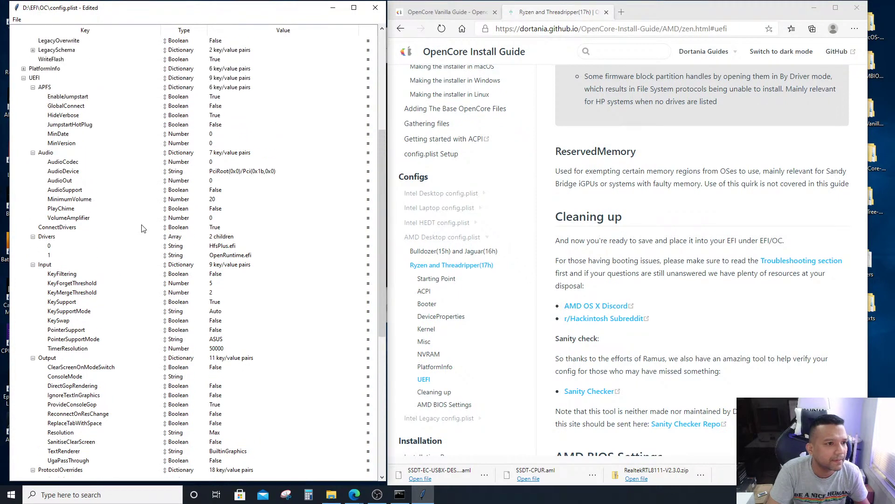
{"action": "left_click", "coordinate": [24, 77]}
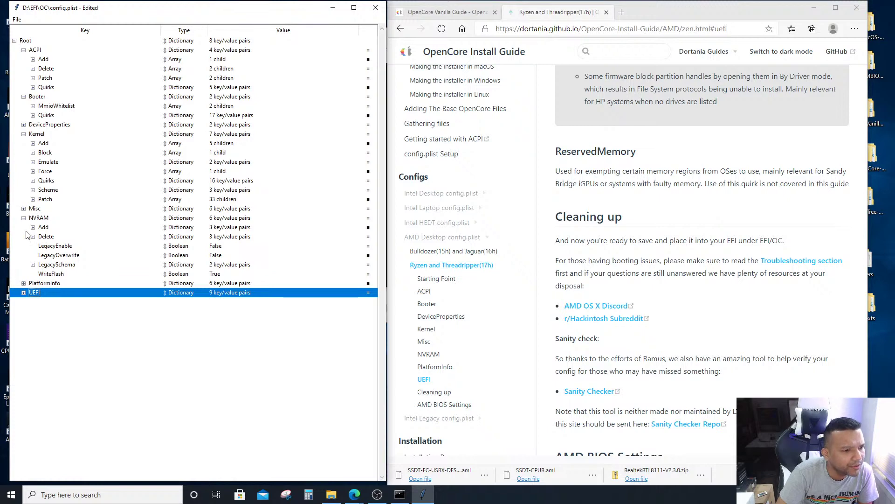
{"action": "left_click", "coordinate": [23, 283]}
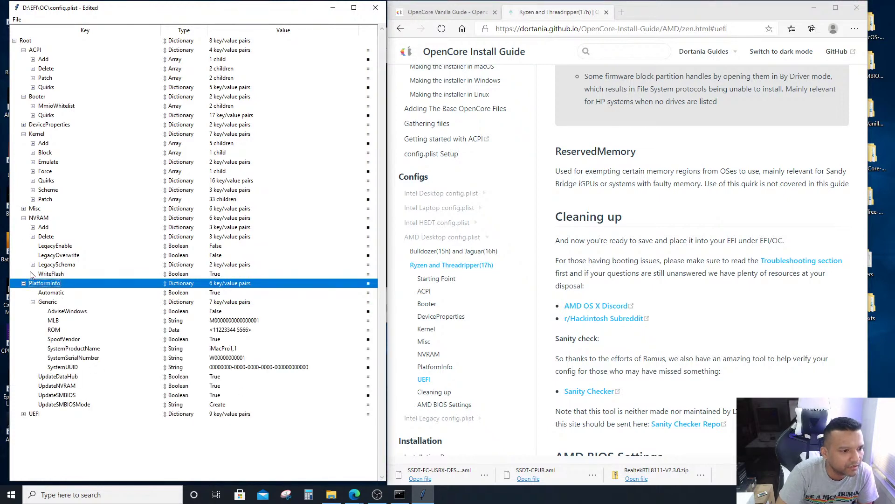
{"action": "left_click", "coordinate": [24, 284]}
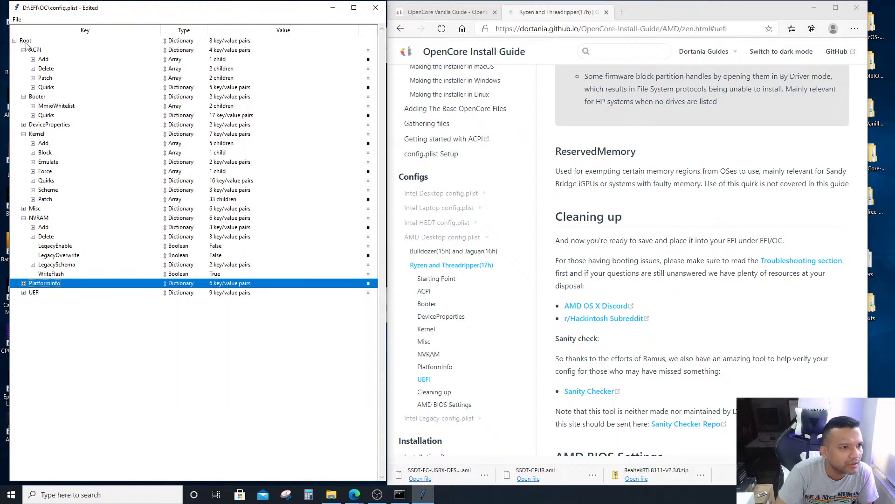
Save config.plist and close the plist editor
{"action": "left_click", "coordinate": [17, 20]}
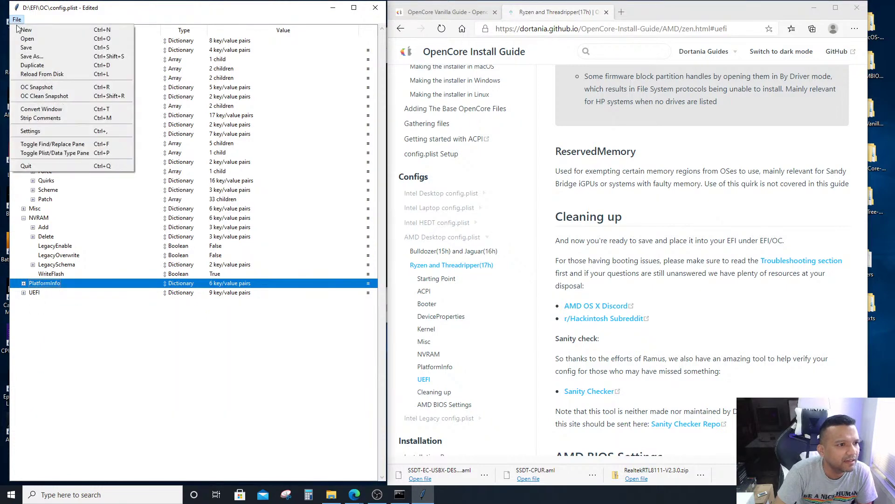
{"action": "left_click", "coordinate": [26, 48]}
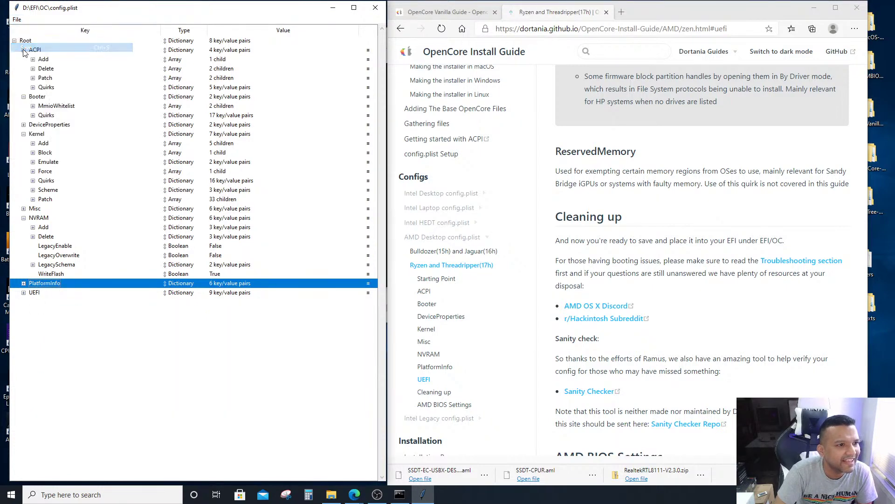
{"action": "left_click", "coordinate": [370, 10]}
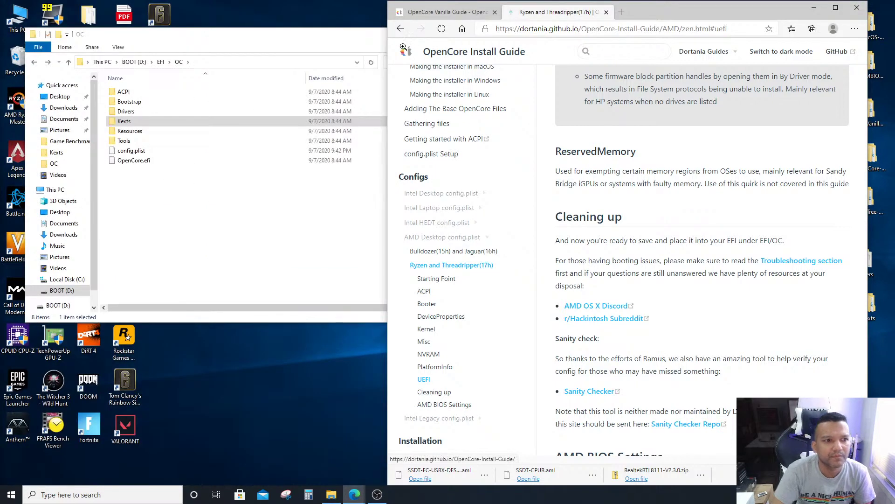
Open the Sanity Checker linked in the guide and submit config.plist from EFI\OC for AMD Zen with OpenCore version 0.6.1
{"action": "scroll", "coordinate": [683, 317], "scroll_direction": "down", "scroll_amount": 1}
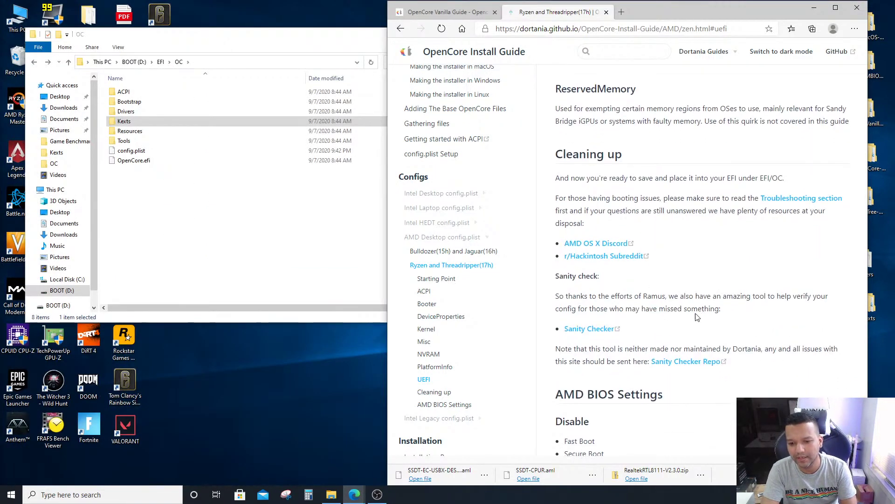
{"action": "left_click", "coordinate": [593, 332]}
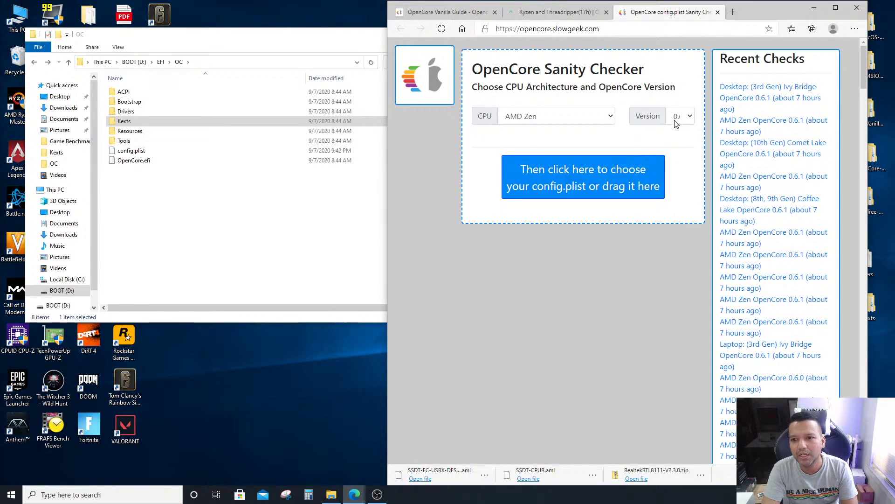
{"action": "left_click", "coordinate": [687, 117]}
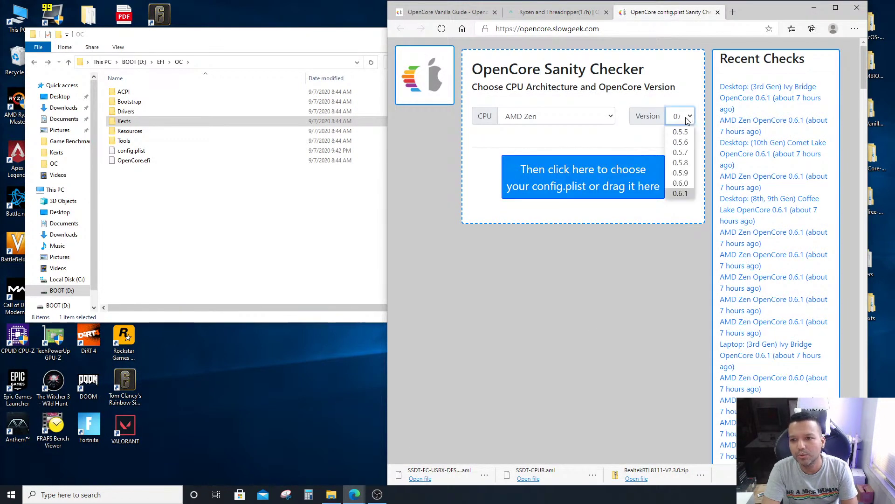
{"action": "left_click", "coordinate": [680, 194]}
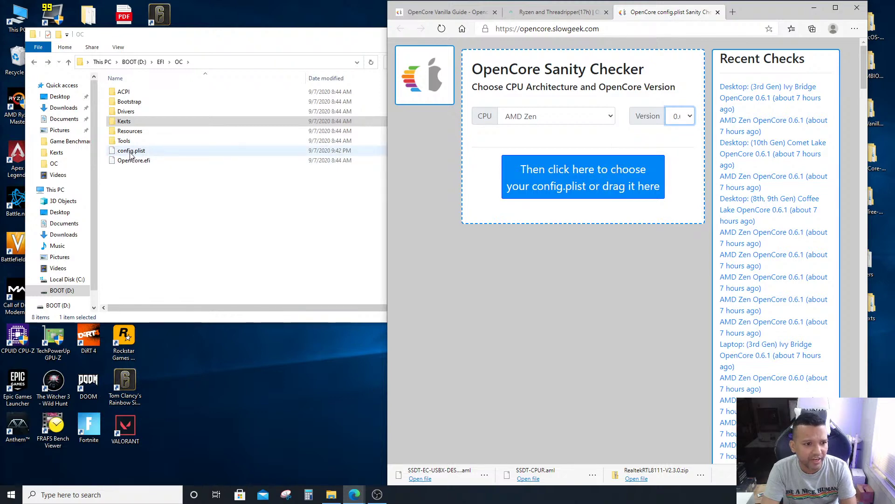
{"action": "left_click_drag", "start_coordinate": [131, 156], "coordinate": [560, 180]}
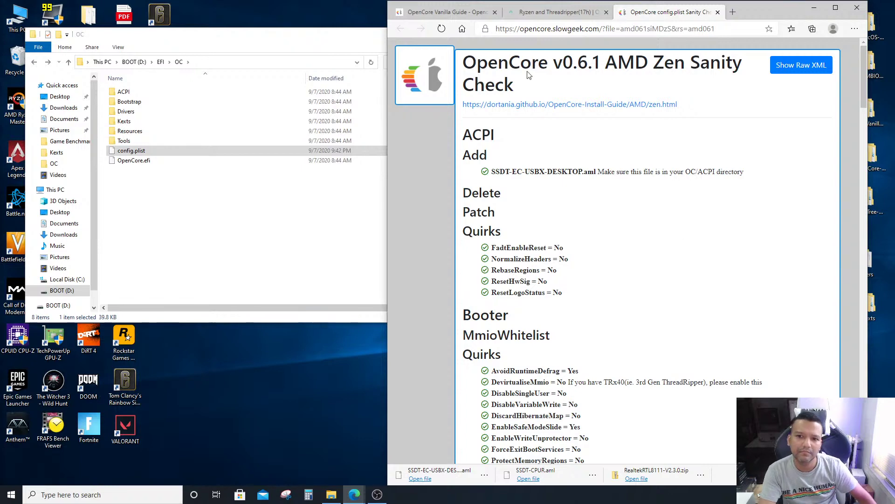
Review the ACPI and Booter results in the sanity check report and highlight the SetupVirtualMap entry under Booter > Quirks
{"action": "left_click_drag", "start_coordinate": [765, 7], "coordinate": [751, 8]}
{"action": "scroll", "coordinate": [774, 213], "scroll_direction": "down", "scroll_amount": 3}
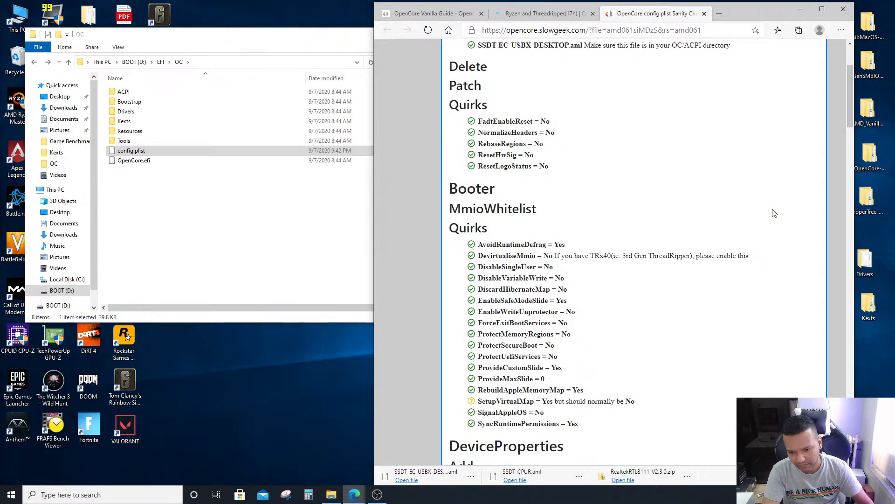
{"action": "scroll", "coordinate": [774, 213], "scroll_direction": "down", "scroll_amount": 1}
{"action": "scroll", "coordinate": [774, 213], "scroll_direction": "down", "scroll_amount": 1}
{"action": "scroll", "coordinate": [774, 213], "scroll_direction": "up", "scroll_amount": 3}
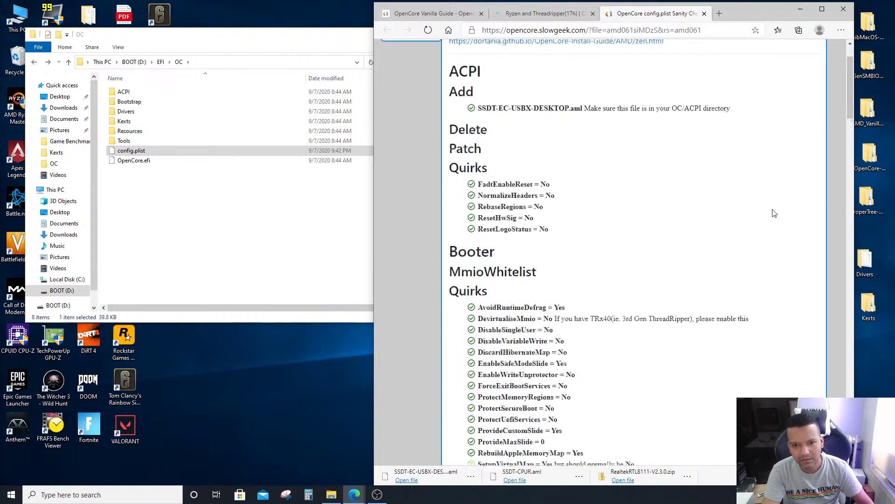
{"action": "scroll", "coordinate": [774, 213], "scroll_direction": "down", "scroll_amount": 4}
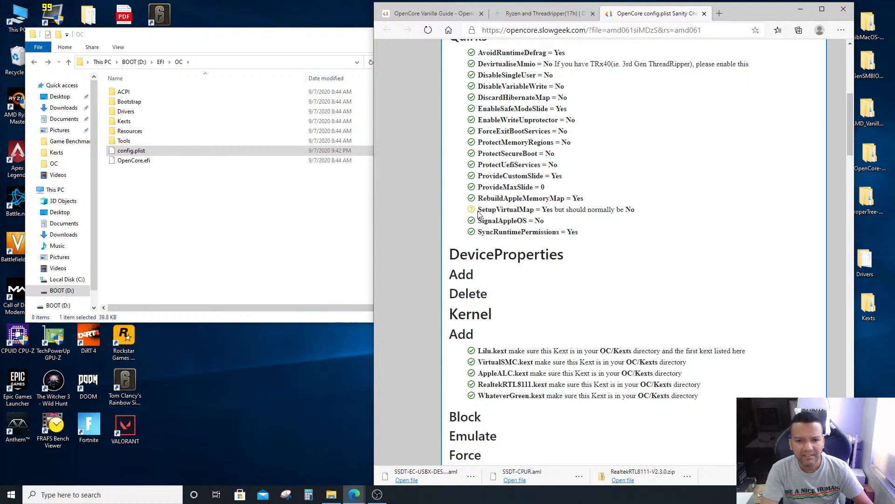
{"action": "left_click_drag", "start_coordinate": [479, 214], "coordinate": [563, 211]}
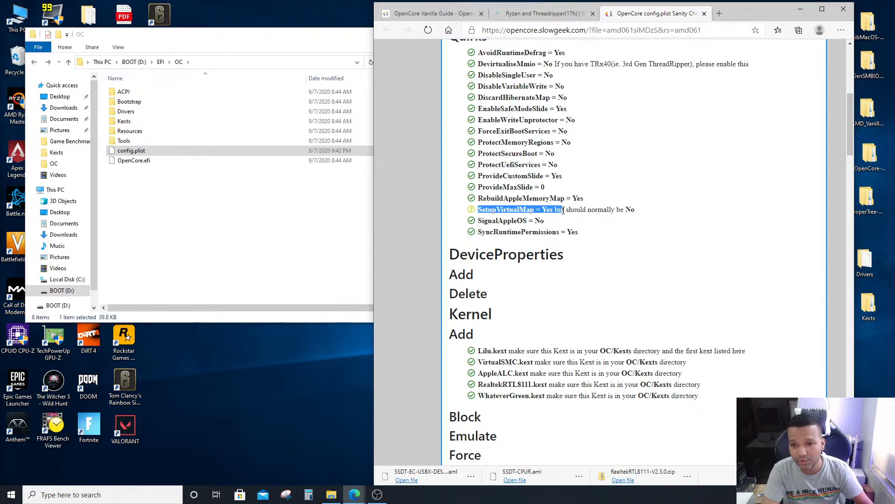
Review the rest of the sanity check report from DeviceProperties through UEFI Quirks, then return to the ACPI and Booter sections
{"action": "left_click", "coordinate": [632, 232]}
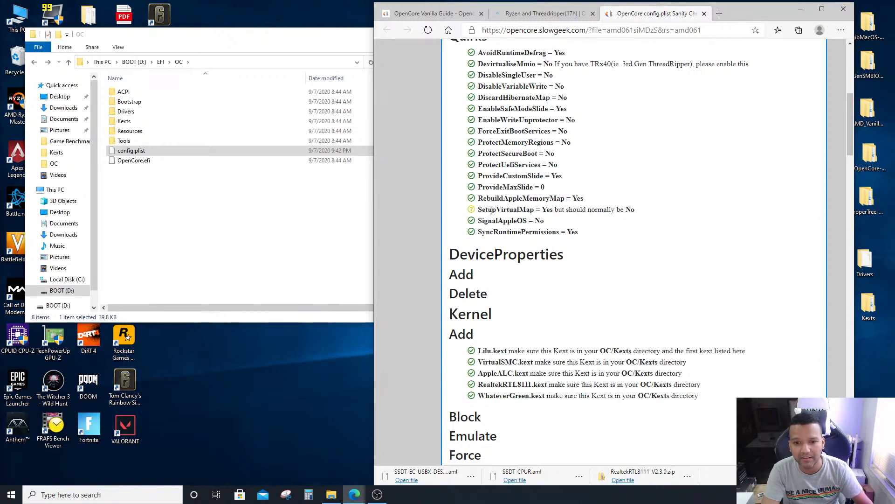
{"action": "scroll", "coordinate": [652, 251], "scroll_direction": "down", "scroll_amount": 10}
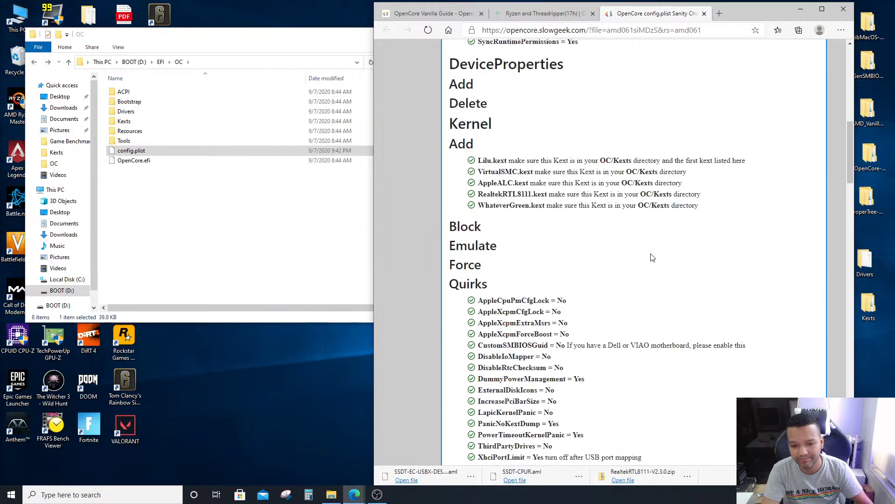
{"action": "scroll", "coordinate": [653, 251], "scroll_direction": "down", "scroll_amount": 10}
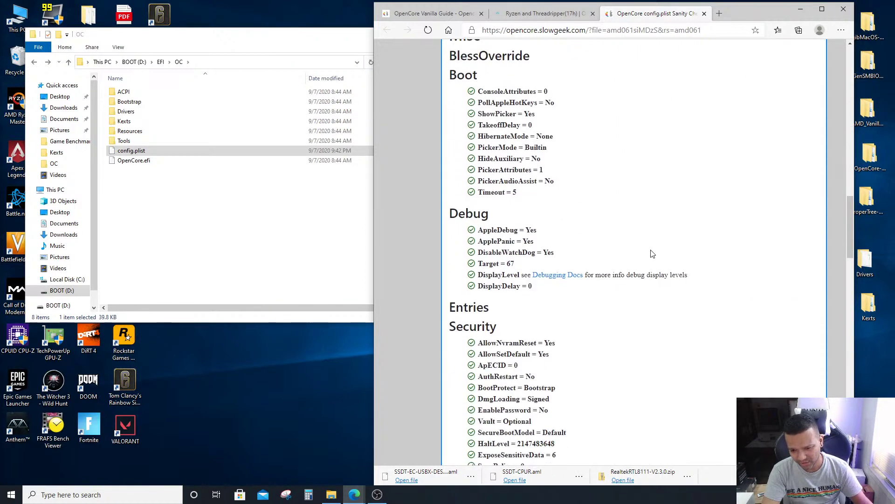
{"action": "scroll", "coordinate": [652, 255], "scroll_direction": "down", "scroll_amount": 6}
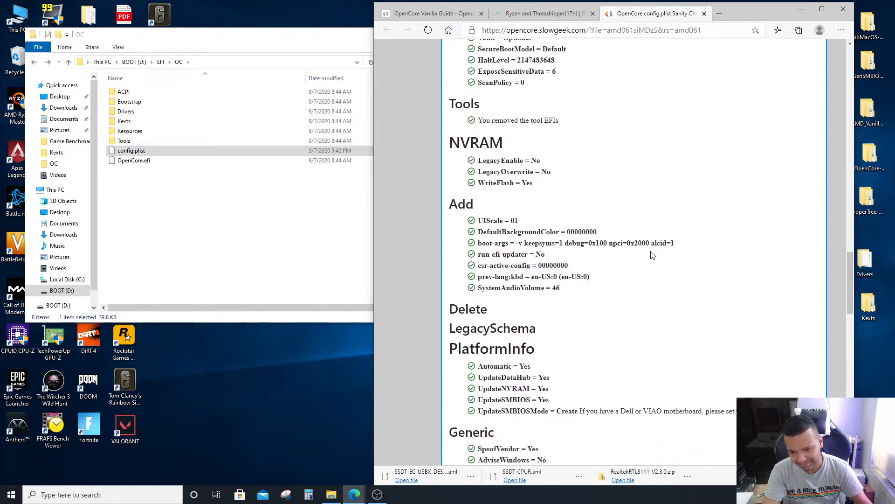
{"action": "scroll", "coordinate": [652, 255], "scroll_direction": "down", "scroll_amount": 1}
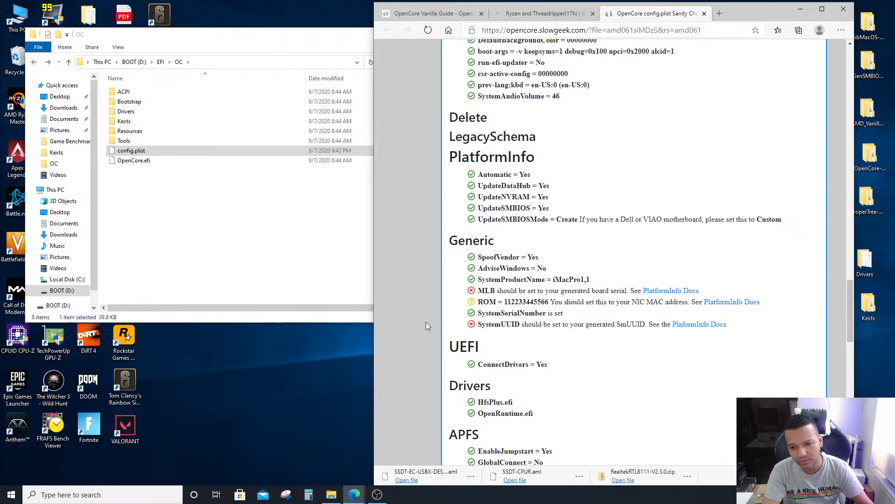
{"action": "scroll", "coordinate": [577, 332], "scroll_direction": "down", "scroll_amount": 8}
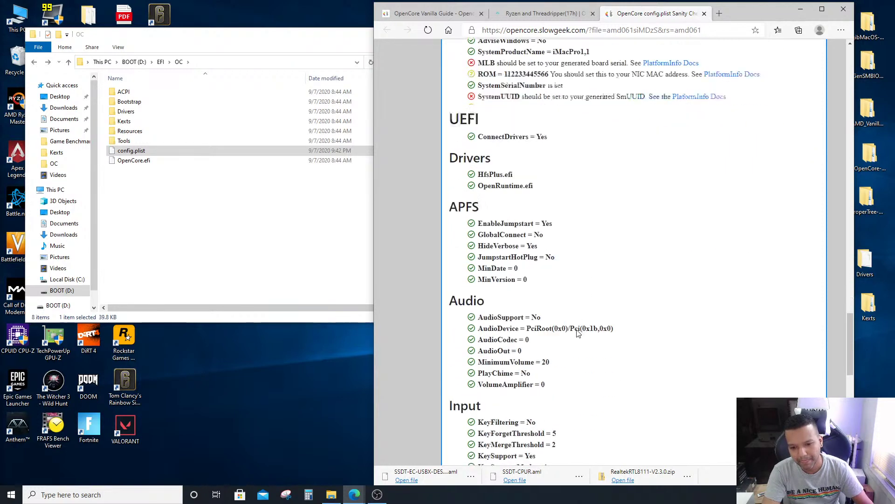
{"action": "scroll", "coordinate": [577, 333], "scroll_direction": "down", "scroll_amount": 7}
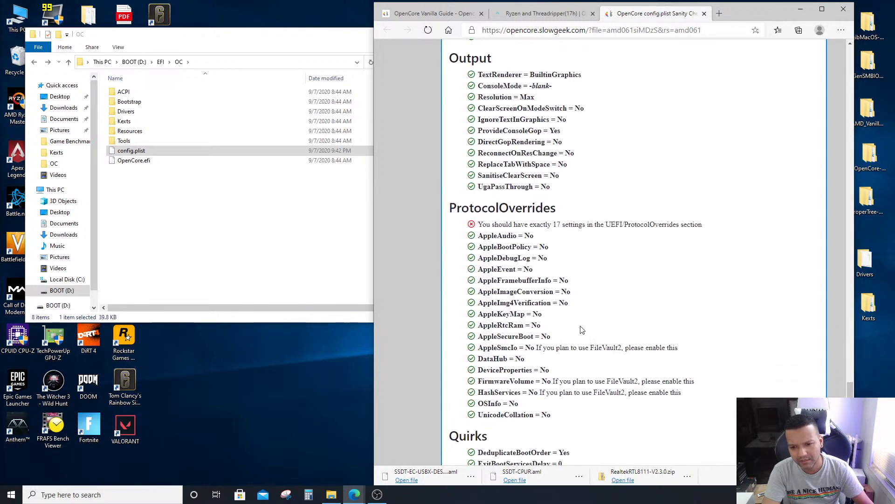
{"action": "scroll", "coordinate": [616, 314], "scroll_direction": "up", "scroll_amount": 1}
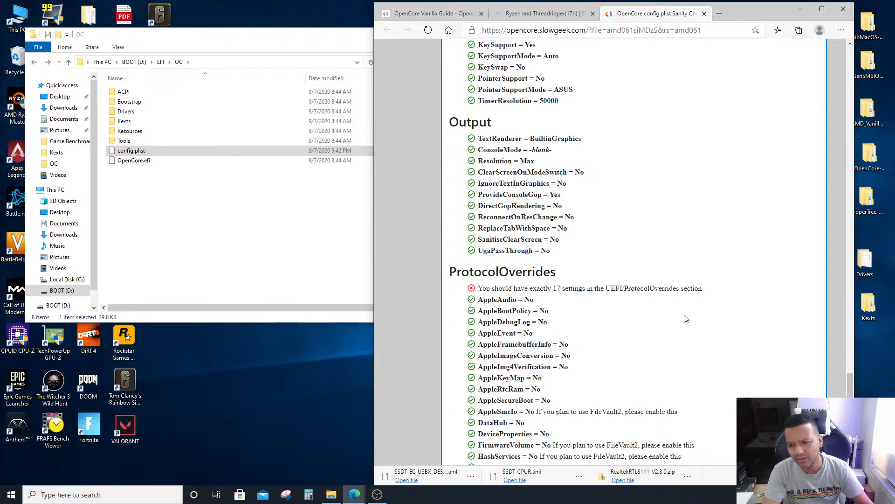
{"action": "scroll", "coordinate": [674, 317], "scroll_direction": "down", "scroll_amount": 3}
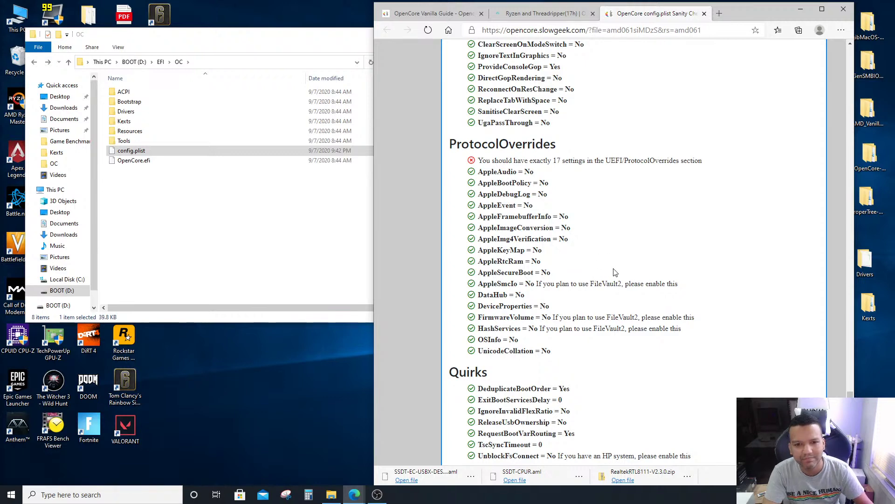
{"action": "scroll", "coordinate": [615, 272], "scroll_direction": "down", "scroll_amount": 1}
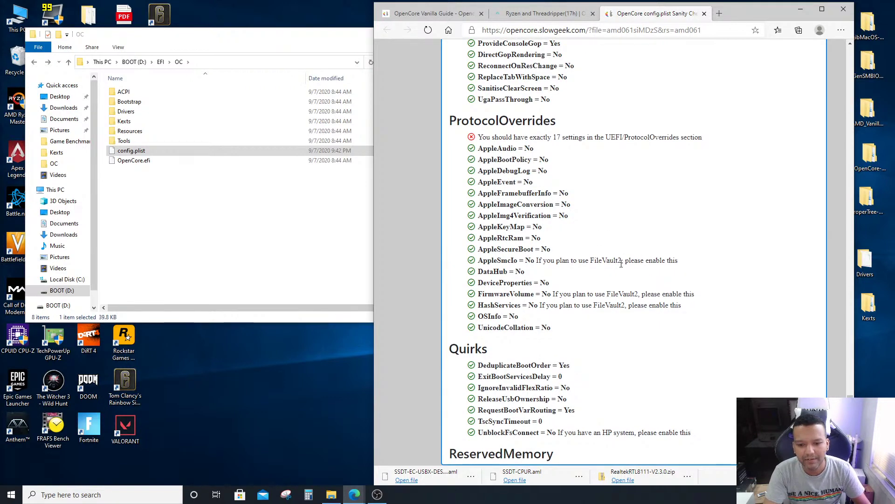
{"action": "scroll", "coordinate": [631, 273], "scroll_direction": "up", "scroll_amount": 20}
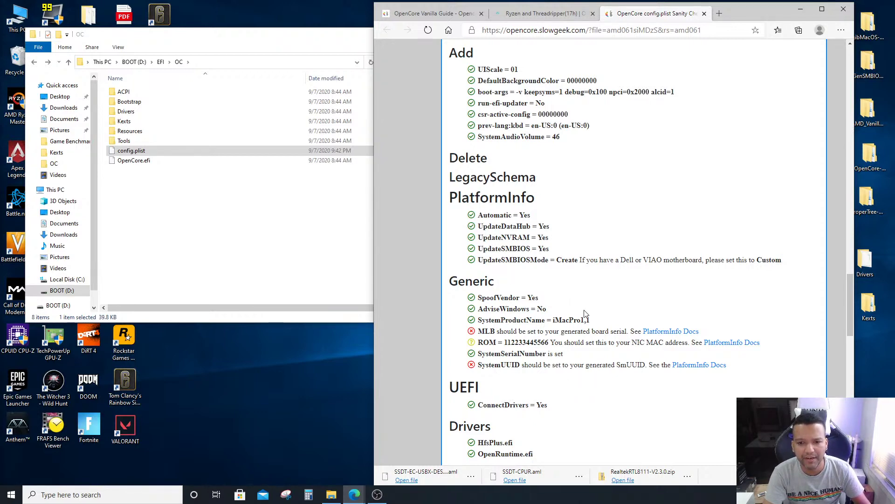
{"action": "scroll", "coordinate": [585, 314], "scroll_direction": "up", "scroll_amount": 15}
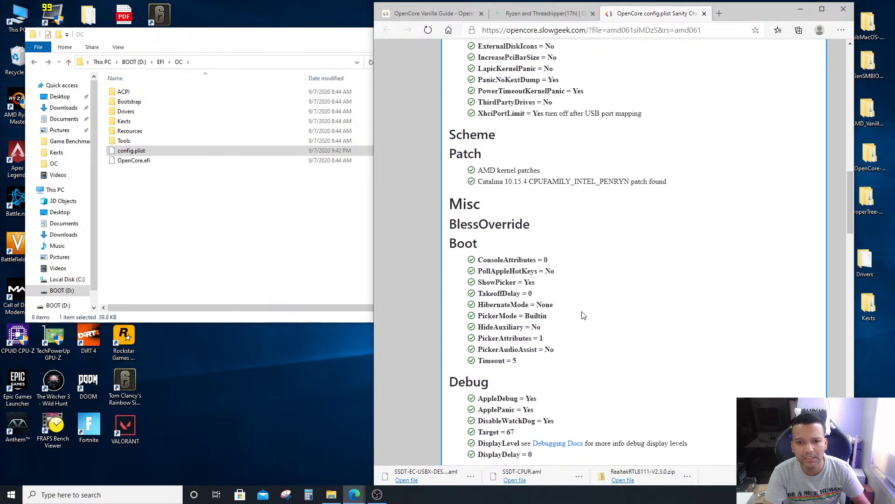
{"action": "scroll", "coordinate": [584, 315], "scroll_direction": "up", "scroll_amount": 15}
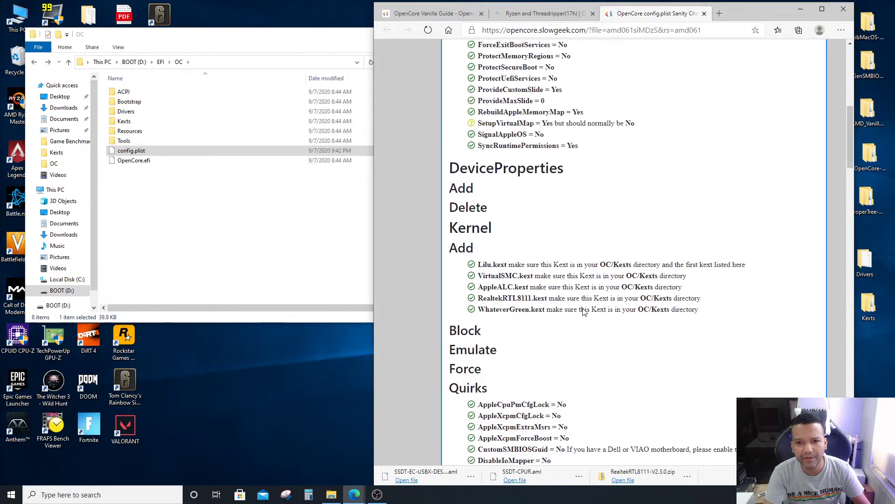
{"action": "scroll", "coordinate": [585, 311], "scroll_direction": "up", "scroll_amount": 8}
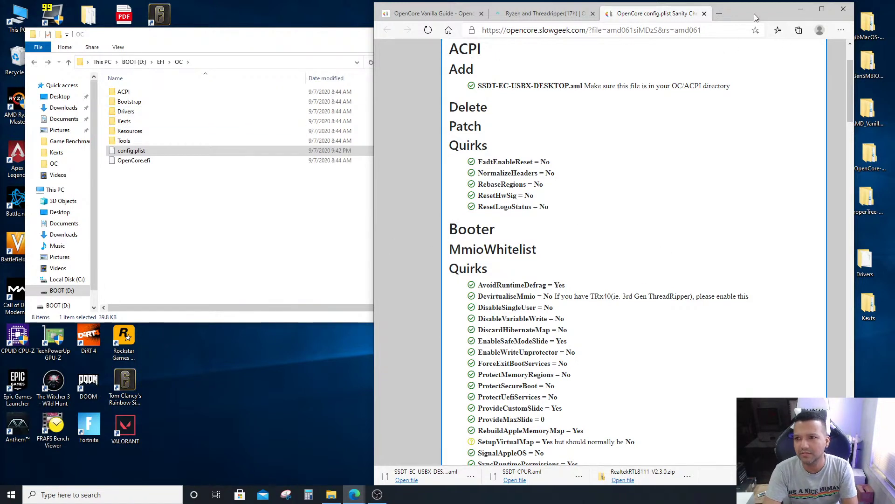
Reposition the browser window and launch ProperTree.bat from the ProperTree-master folder on the desktop
{"action": "left_click_drag", "start_coordinate": [755, 18], "coordinate": [672, 9]}
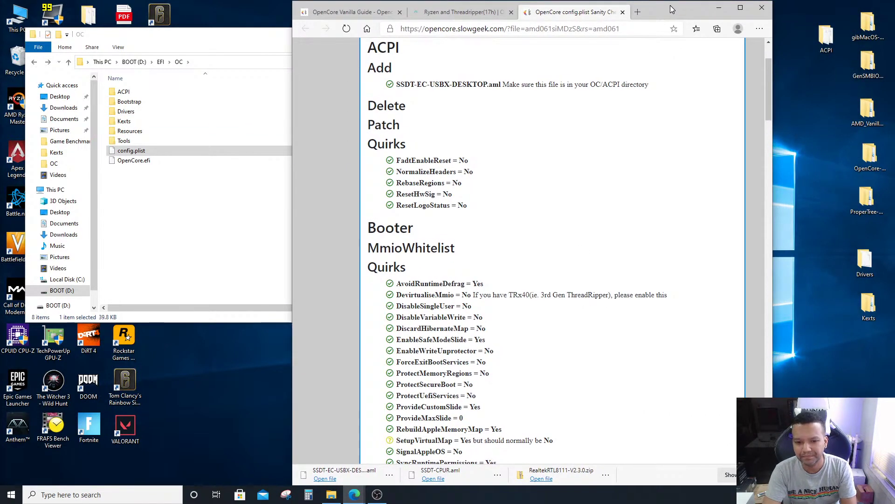
{"action": "left_click", "coordinate": [247, 41]}
{"action": "left_click", "coordinate": [667, 7]}
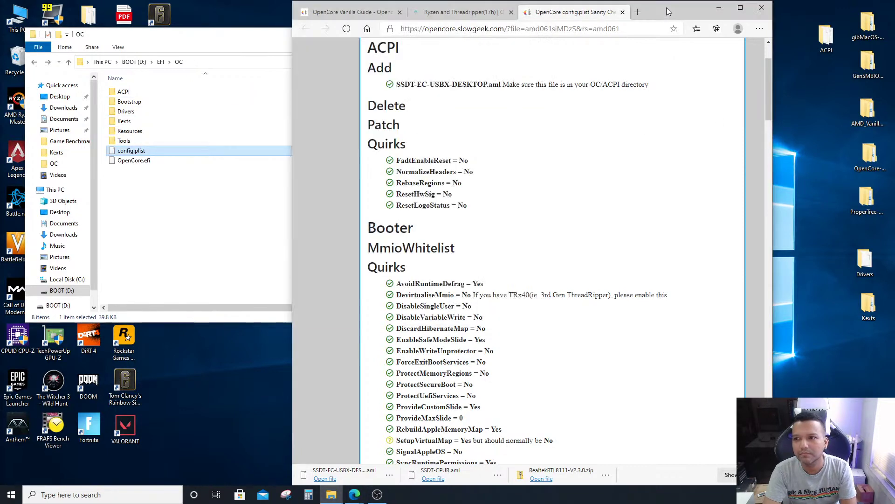
{"action": "double_click", "coordinate": [876, 209]}
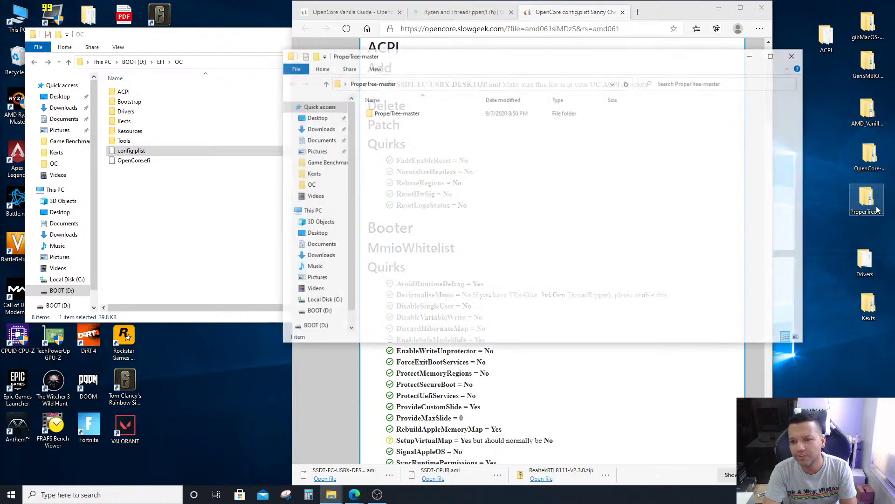
{"action": "double_click", "coordinate": [394, 114]}
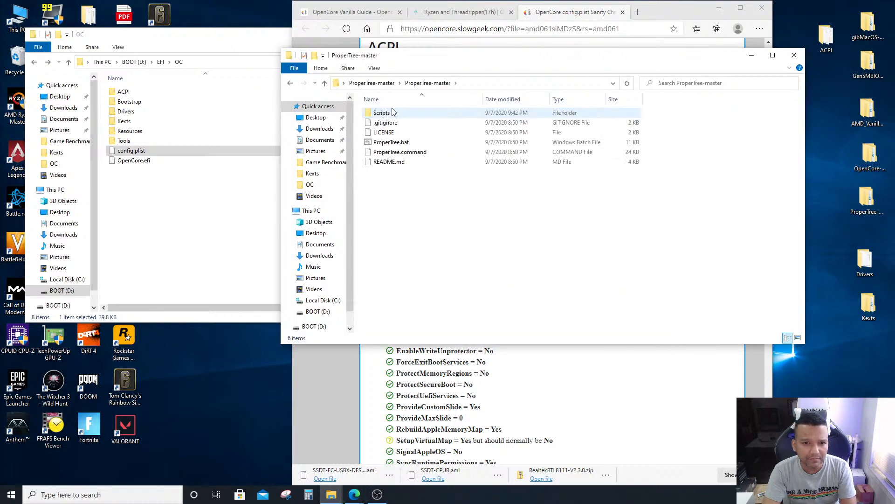
{"action": "double_click", "coordinate": [390, 144]}
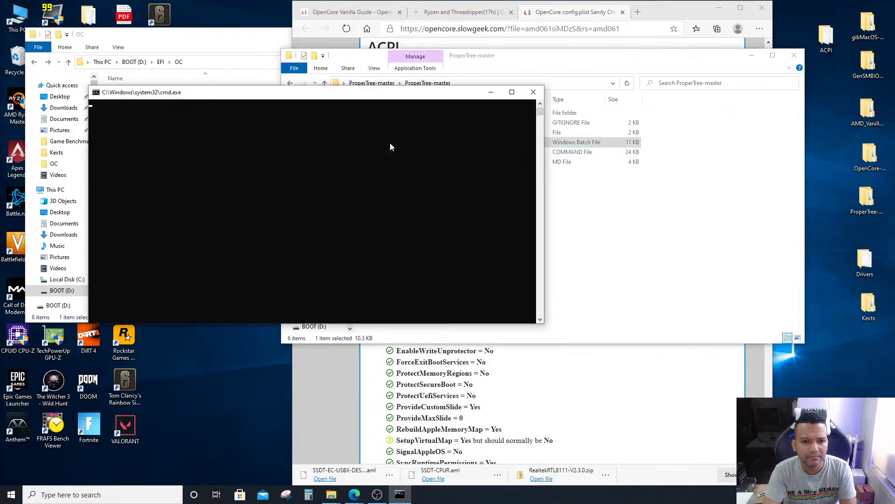
Open config.plist from EFI\OC on the BOOT (D:) drive in ProperTree
{"action": "left_click", "coordinate": [286, 59]}
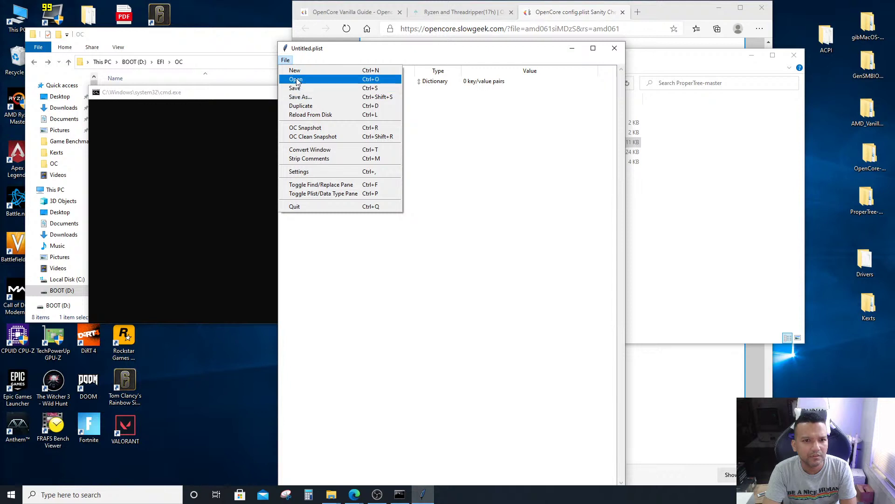
{"action": "left_click", "coordinate": [298, 79]}
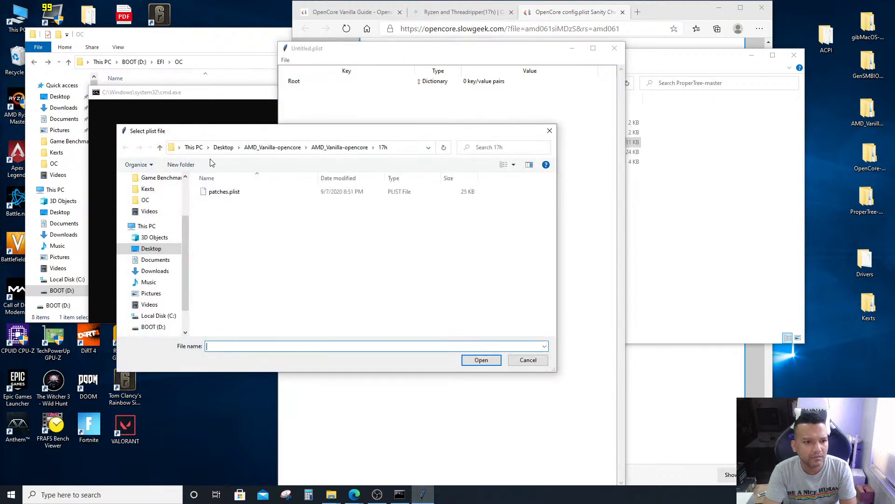
{"action": "left_click", "coordinate": [150, 328]}
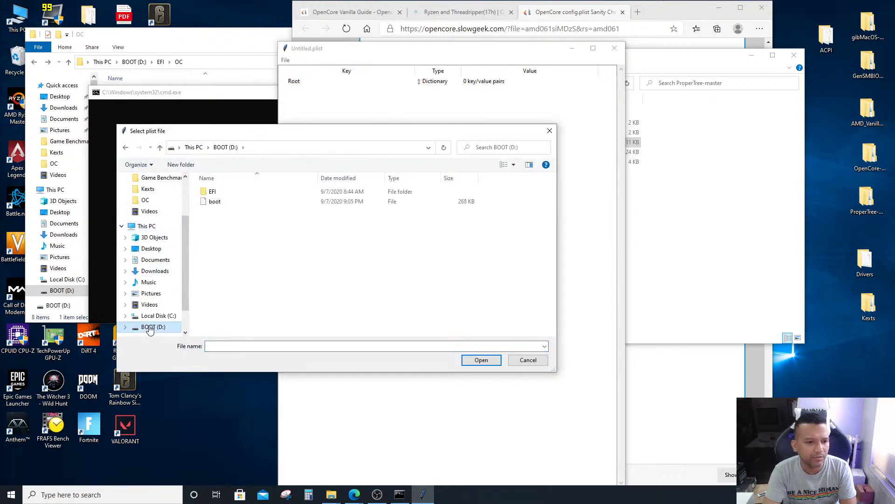
{"action": "double_click", "coordinate": [211, 193]}
{"action": "double_click", "coordinate": [223, 203]}
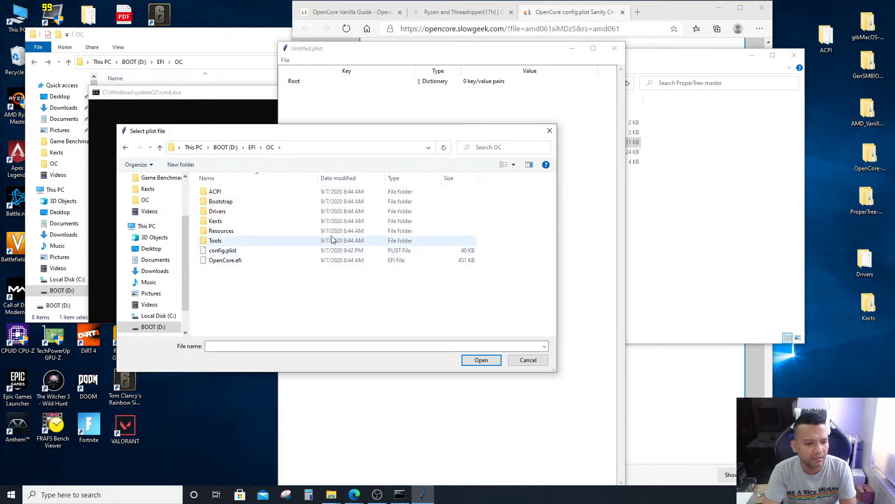
{"action": "left_click", "coordinate": [239, 254]}
{"action": "double_click", "coordinate": [239, 254]}
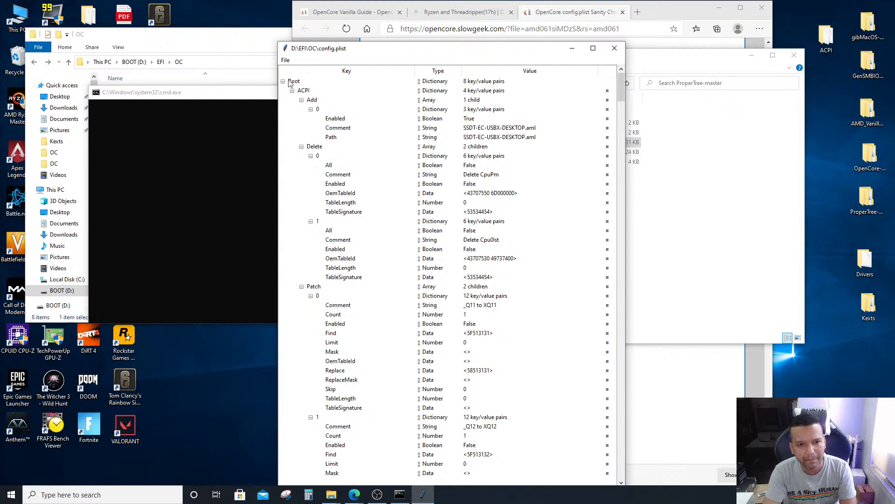
Move and shrink the plist editor window and collapse all eight top-level dictionaries from ACPI to UEFI
{"action": "left_click_drag", "start_coordinate": [365, 51], "coordinate": [205, 16]}
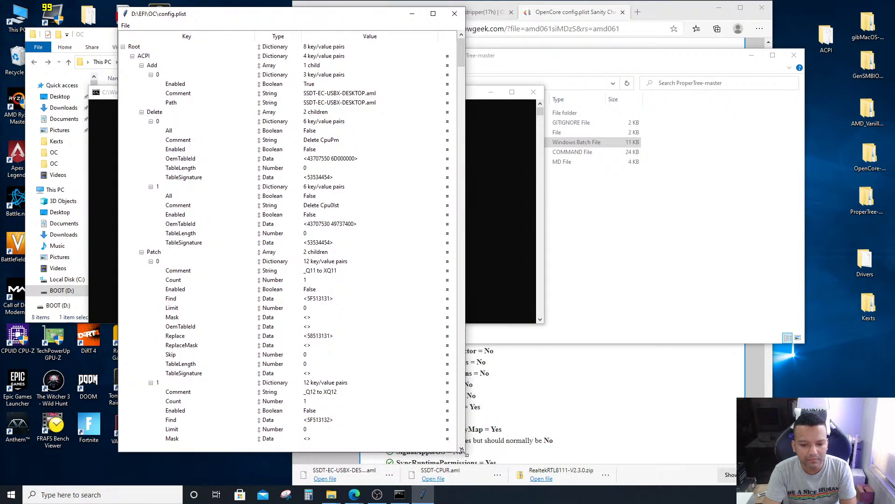
{"action": "left_click_drag", "start_coordinate": [463, 451], "coordinate": [439, 401]}
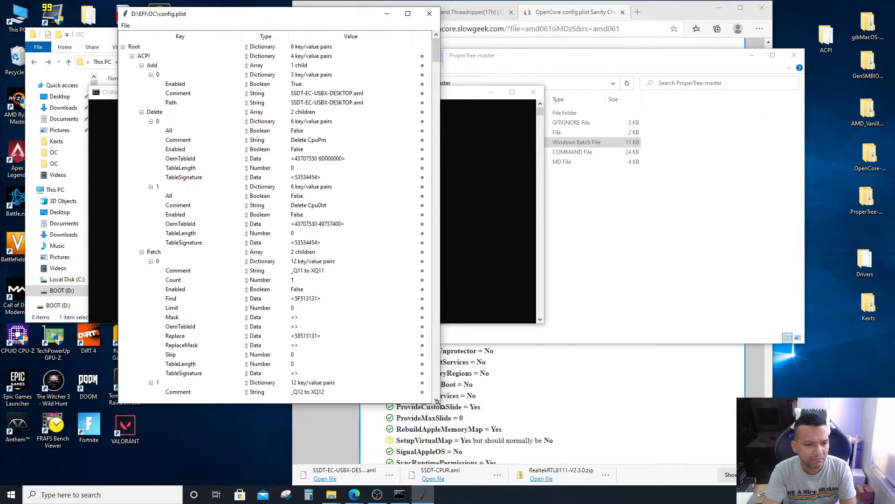
{"action": "left_click", "coordinate": [132, 56]}
{"action": "left_click", "coordinate": [132, 65]}
{"action": "left_click", "coordinate": [131, 77]}
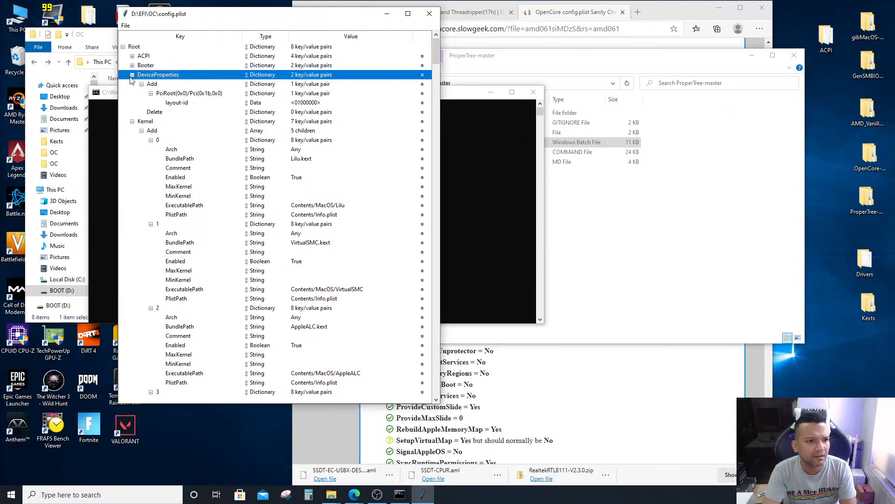
{"action": "left_click", "coordinate": [132, 74]}
{"action": "left_click", "coordinate": [132, 84]}
{"action": "left_click", "coordinate": [132, 93]}
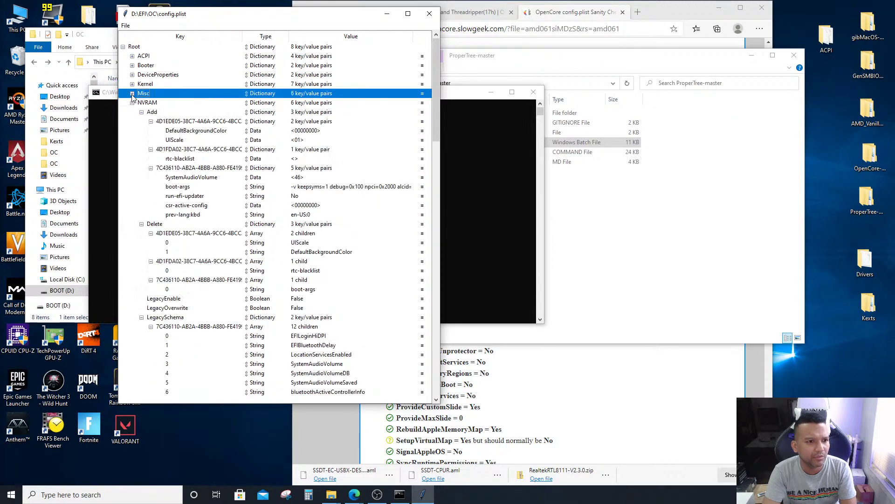
{"action": "left_click", "coordinate": [132, 102]}
{"action": "left_click", "coordinate": [132, 112]}
{"action": "left_click", "coordinate": [132, 121]}
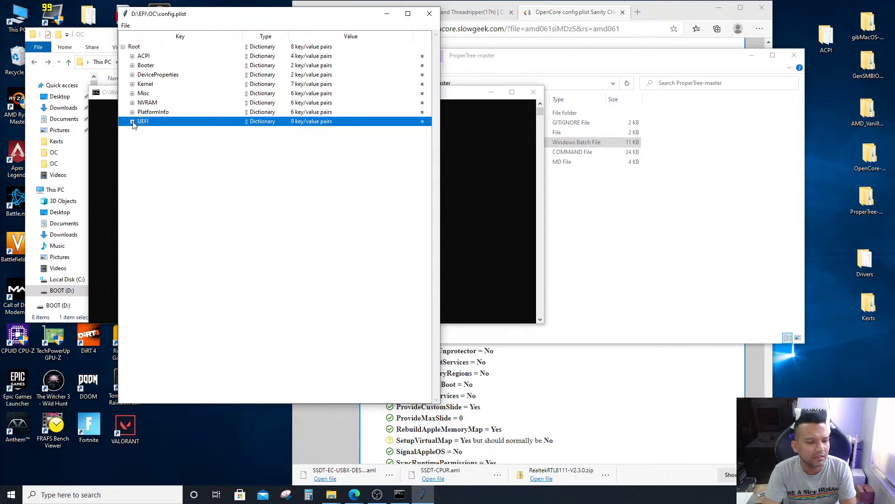
Arrange the plist editor and the sanity check report side by side, with the report showing the Booter quirks
{"action": "left_click_drag", "start_coordinate": [349, 17], "coordinate": [286, 38]}
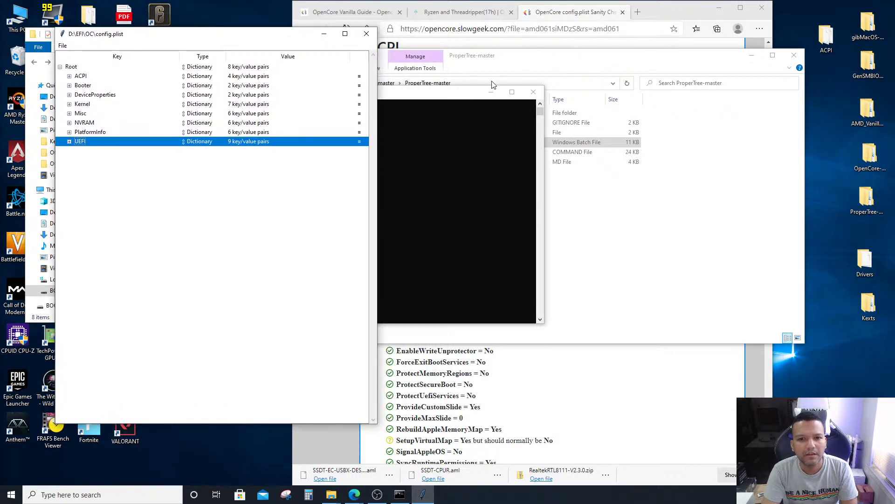
{"action": "left_click", "coordinate": [671, 9]}
{"action": "left_click_drag", "start_coordinate": [660, 15], "coordinate": [751, 20]}
{"action": "scroll", "coordinate": [700, 242], "scroll_direction": "down", "scroll_amount": 5}
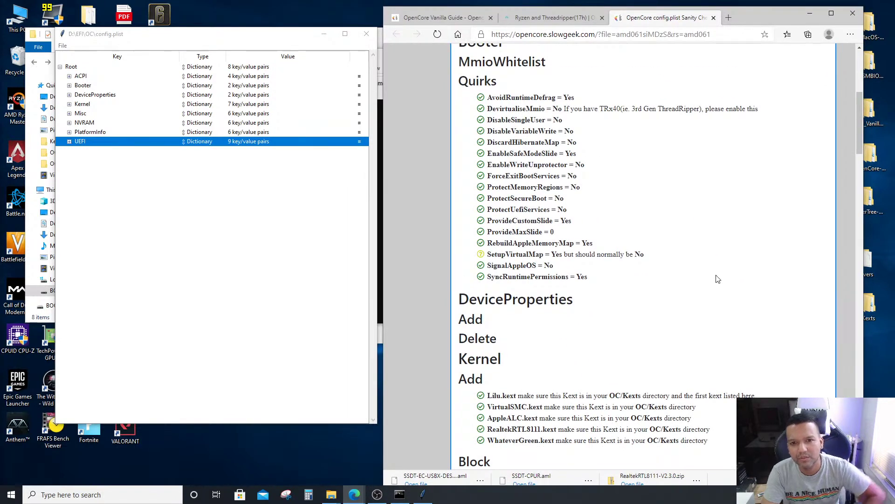
{"action": "scroll", "coordinate": [715, 275], "scroll_direction": "up", "scroll_amount": 3}
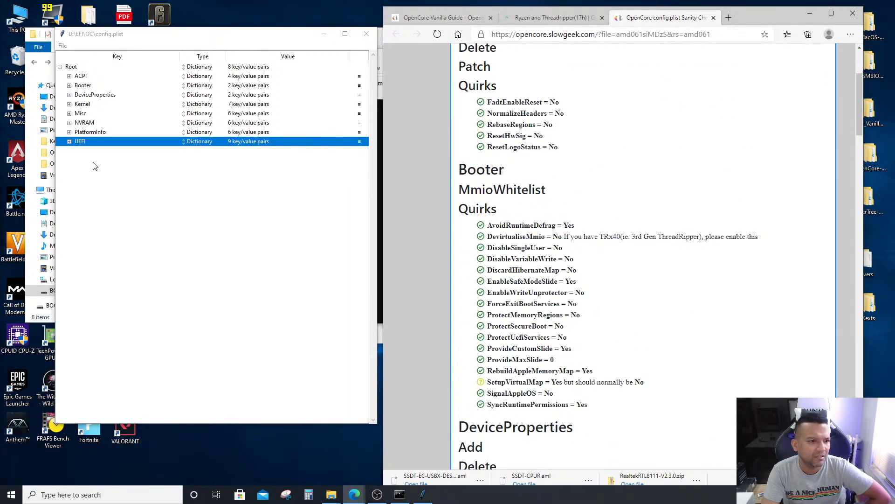
Expand Booter and toggle the SetupVirtualMap value under Quirks, leaving it set to True
{"action": "left_click", "coordinate": [69, 86]}
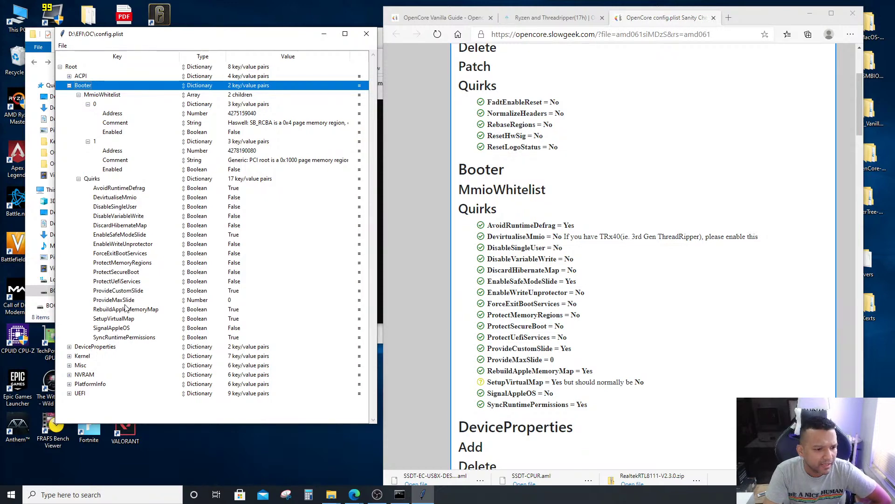
{"action": "left_click", "coordinate": [121, 321]}
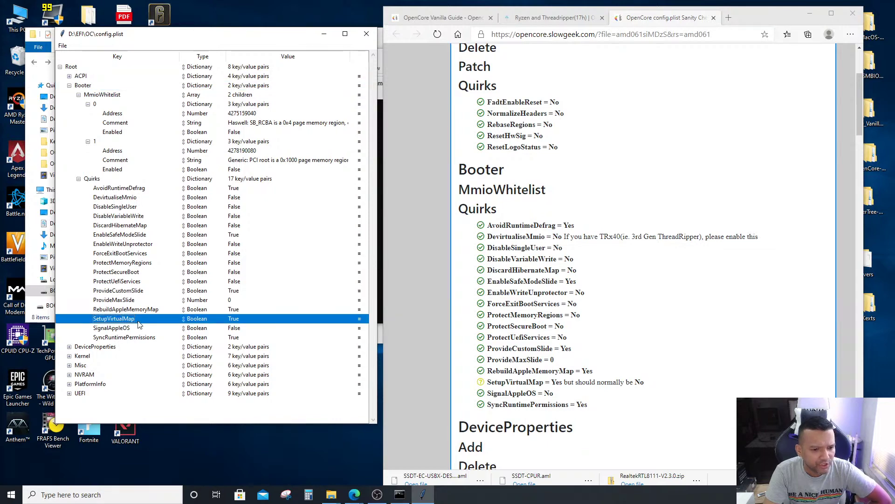
{"action": "left_click", "coordinate": [234, 319]}
{"action": "left_click", "coordinate": [236, 322]}
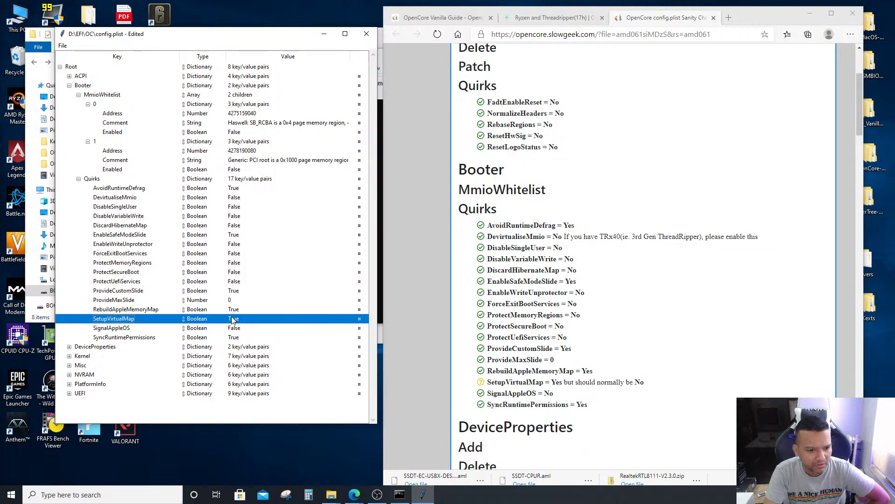
Set SetupVirtualMap under Booter Quirks to False, save config.plist and close the plist editor
{"action": "left_click", "coordinate": [232, 319]}
{"action": "left_click", "coordinate": [236, 330]}
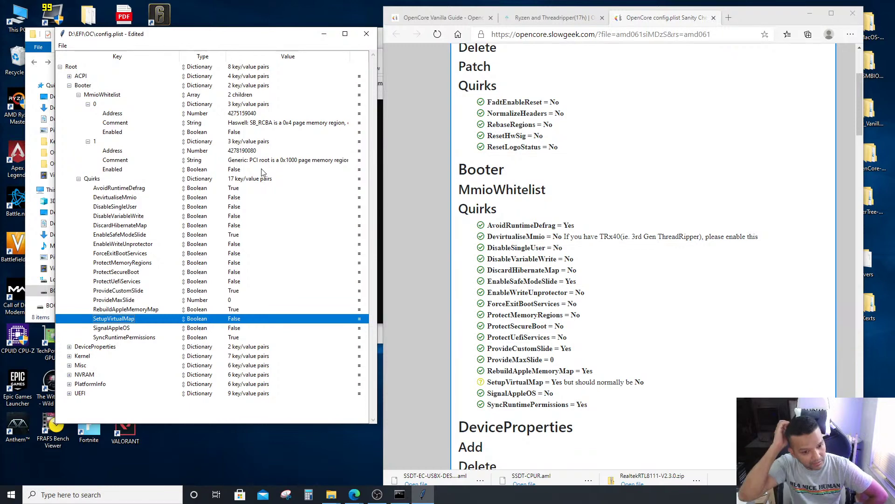
{"action": "left_click", "coordinate": [62, 46]}
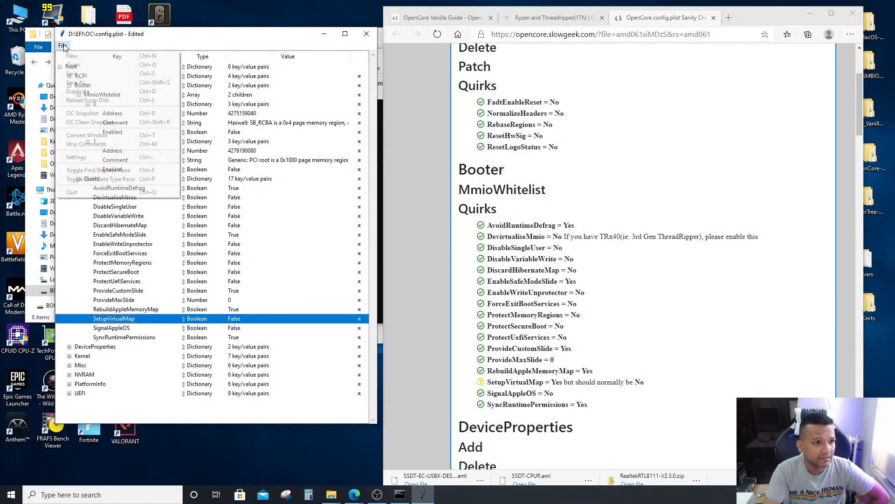
{"action": "left_click", "coordinate": [84, 74]}
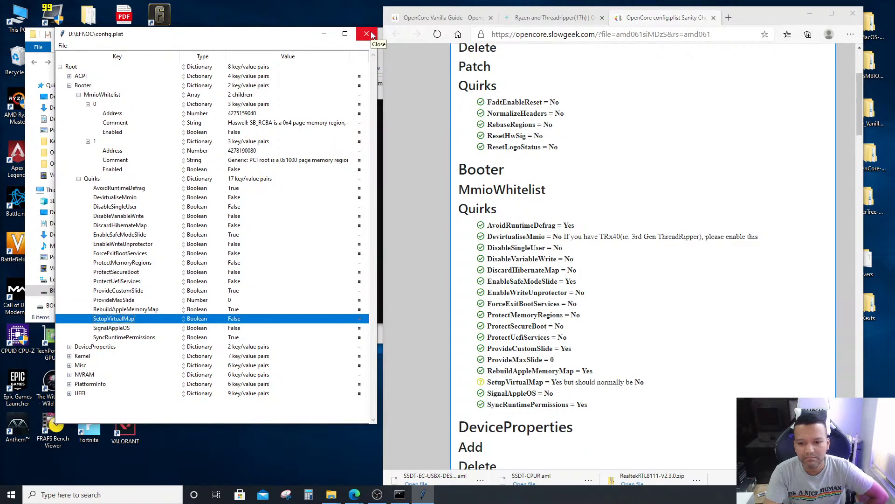
{"action": "left_click", "coordinate": [367, 34]}
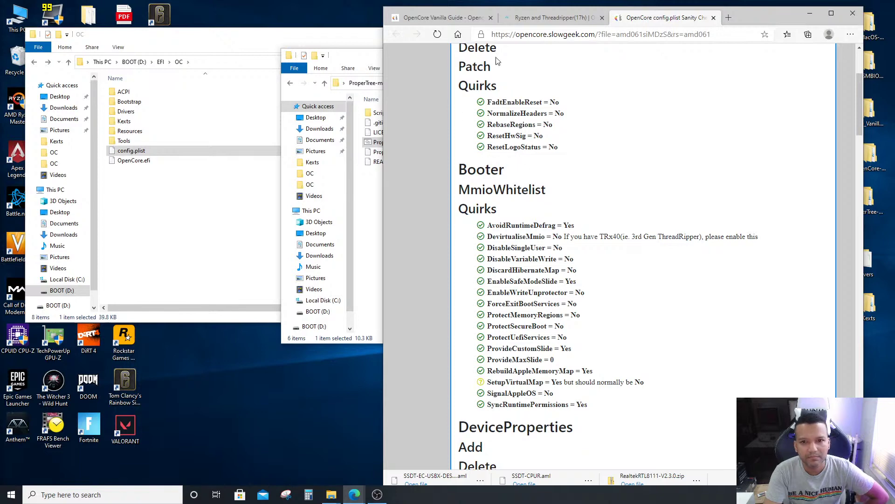
Return to the OpenCore Sanity Checker start page and choose OpenCore version 0.6.1 for the AMD Zen CPU
{"action": "scroll", "coordinate": [497, 60], "scroll_direction": "up", "scroll_amount": 4}
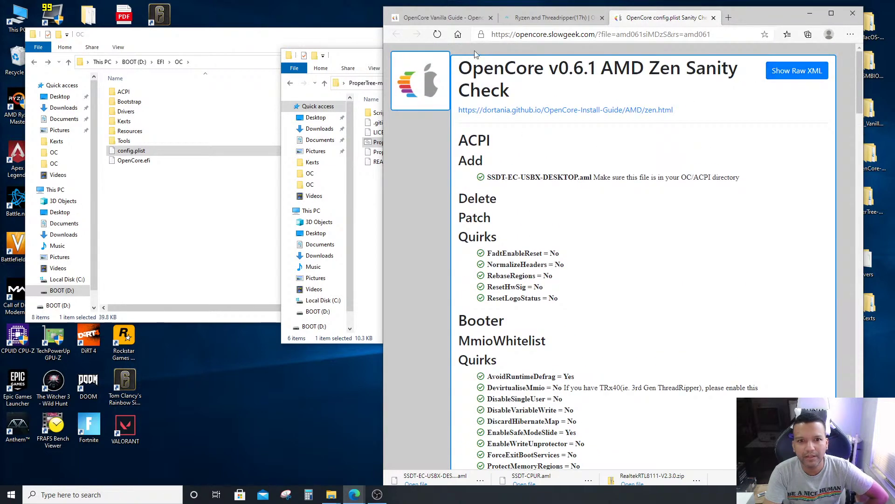
{"action": "left_click", "coordinate": [714, 18]}
{"action": "left_click", "coordinate": [605, 340]}
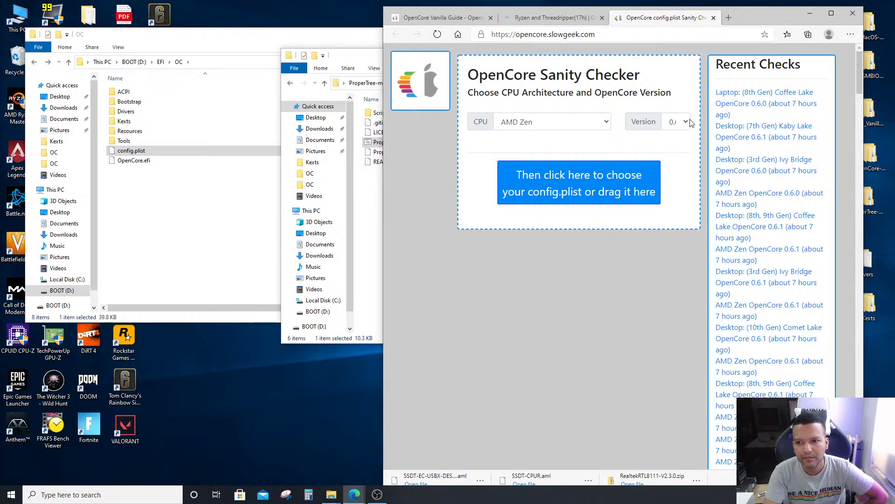
{"action": "left_click", "coordinate": [686, 122]}
{"action": "left_click", "coordinate": [689, 199]}
Submit config.plist from the OC folder to the Sanity Checker and review the report down to PlatformInfo's Generic section
{"action": "left_click", "coordinate": [205, 189]}
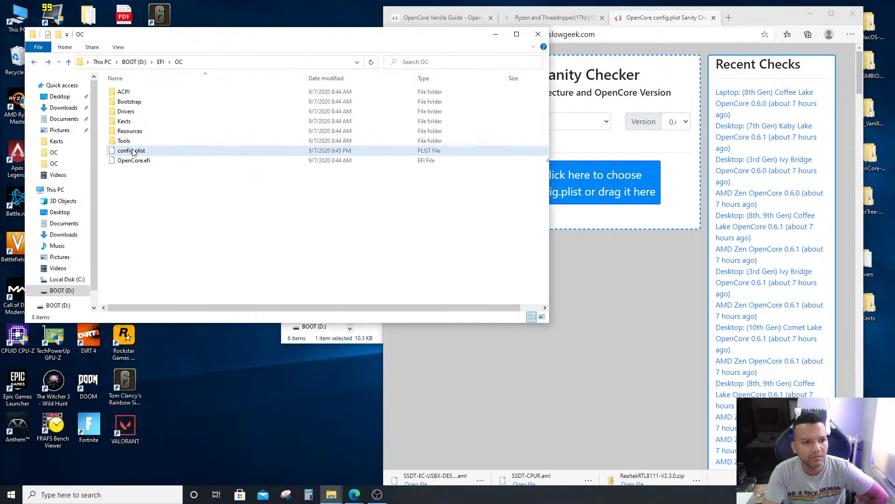
{"action": "left_click", "coordinate": [140, 151]}
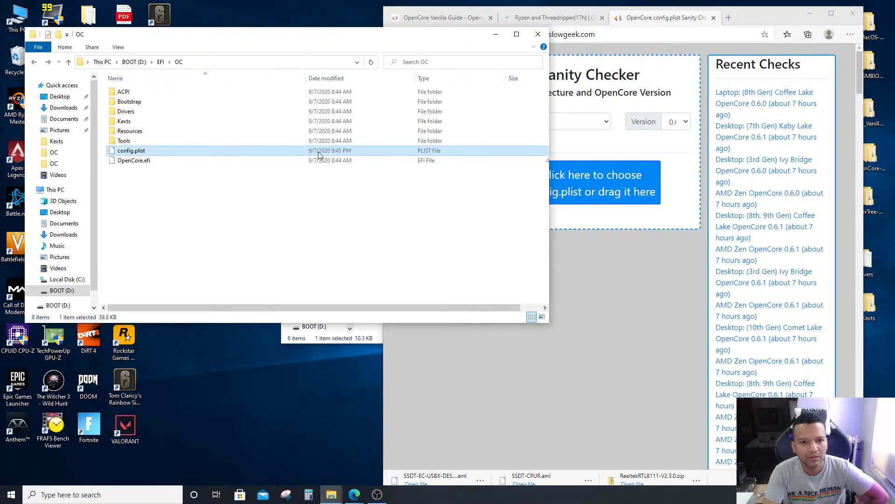
{"action": "left_click_drag", "start_coordinate": [253, 156], "coordinate": [603, 188]}
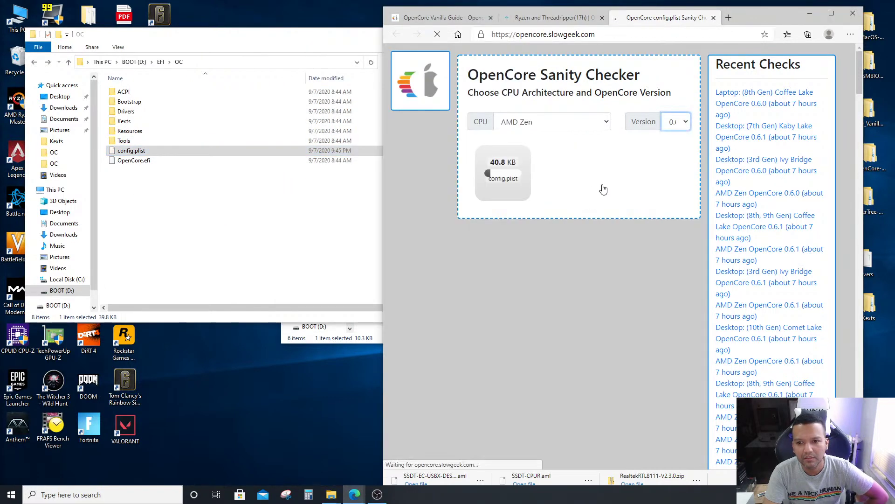
{"action": "scroll", "coordinate": [653, 278], "scroll_direction": "down", "scroll_amount": 7}
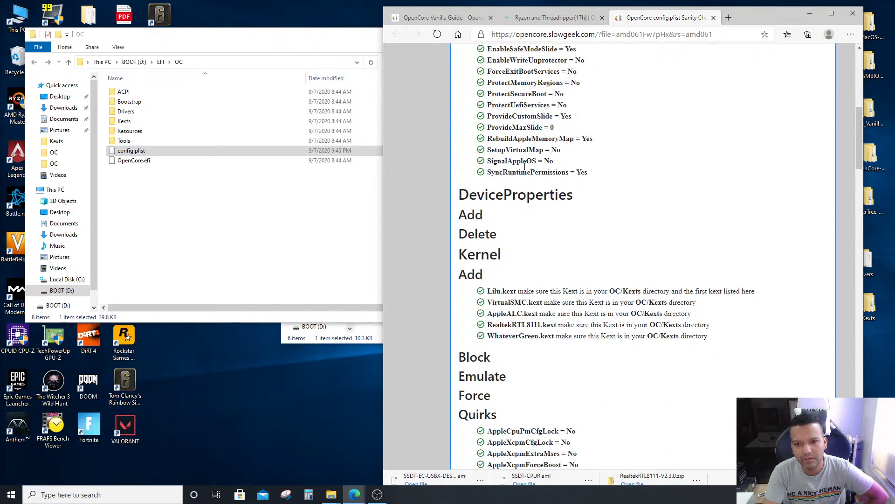
{"action": "scroll", "coordinate": [581, 240], "scroll_direction": "down", "scroll_amount": 11}
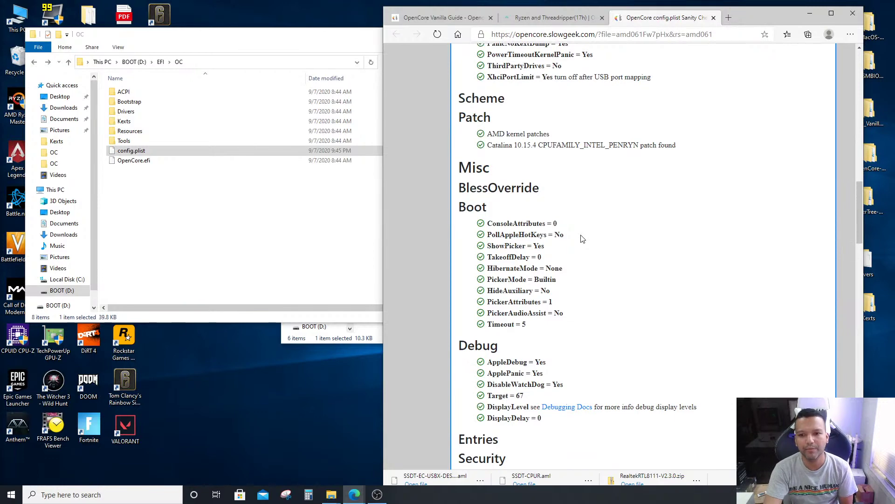
{"action": "scroll", "coordinate": [582, 240], "scroll_direction": "down", "scroll_amount": 12}
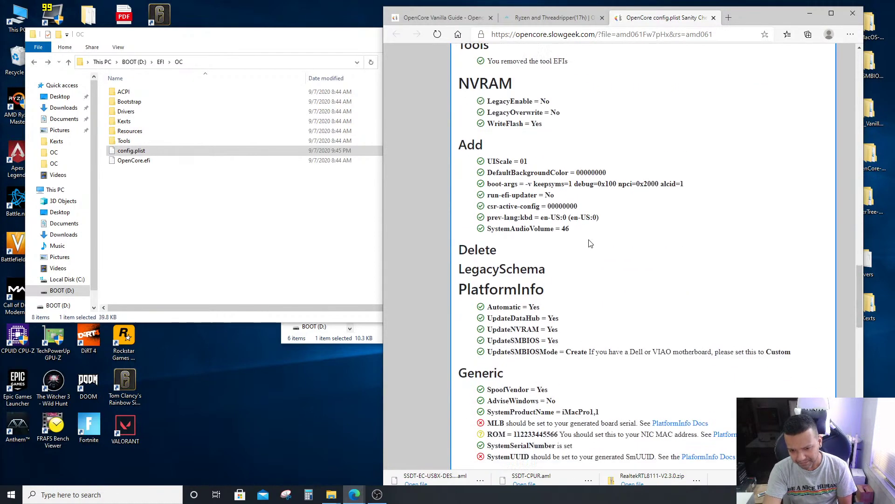
{"action": "scroll", "coordinate": [590, 243], "scroll_direction": "down", "scroll_amount": 3}
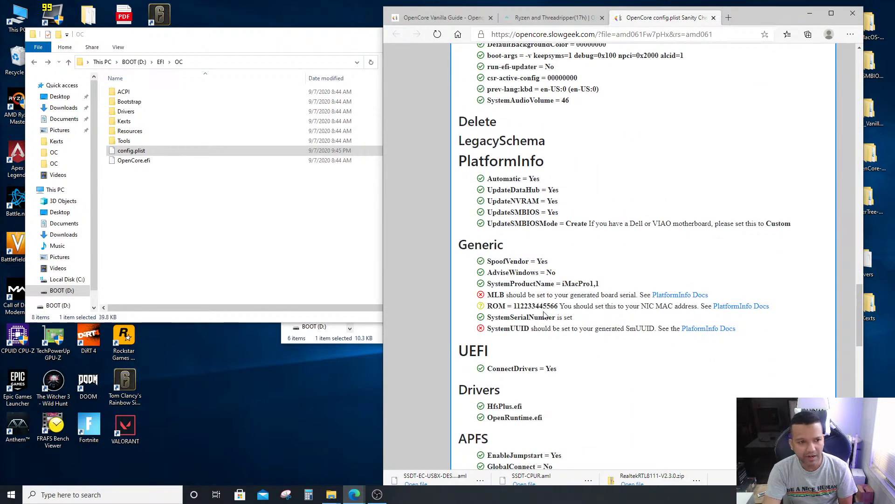
Close the OC folder, browser and ProperTree-master windows, and move the desktop's ACPI folder below the Kexts folder
{"action": "left_click", "coordinate": [318, 236]}
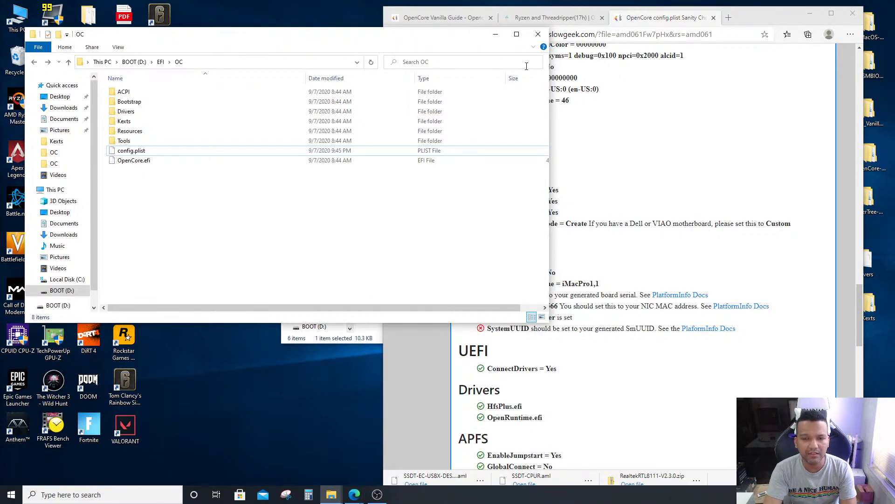
{"action": "left_click", "coordinate": [538, 34]}
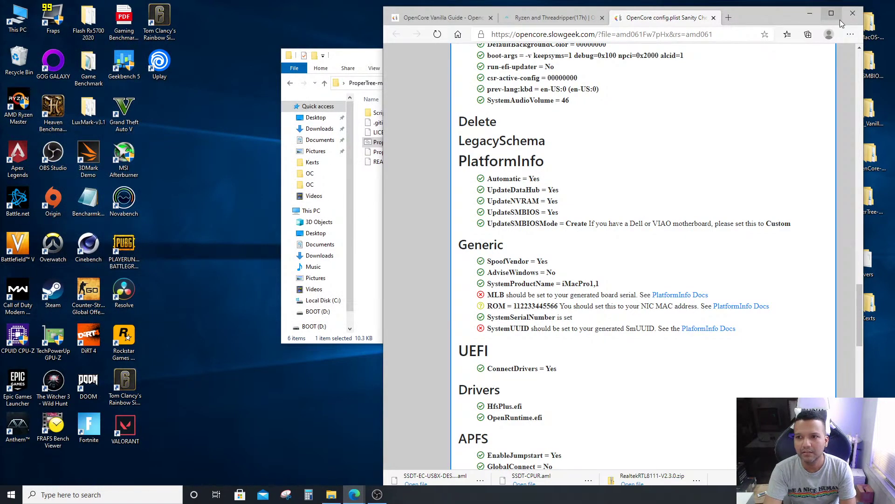
{"action": "left_click", "coordinate": [852, 13]}
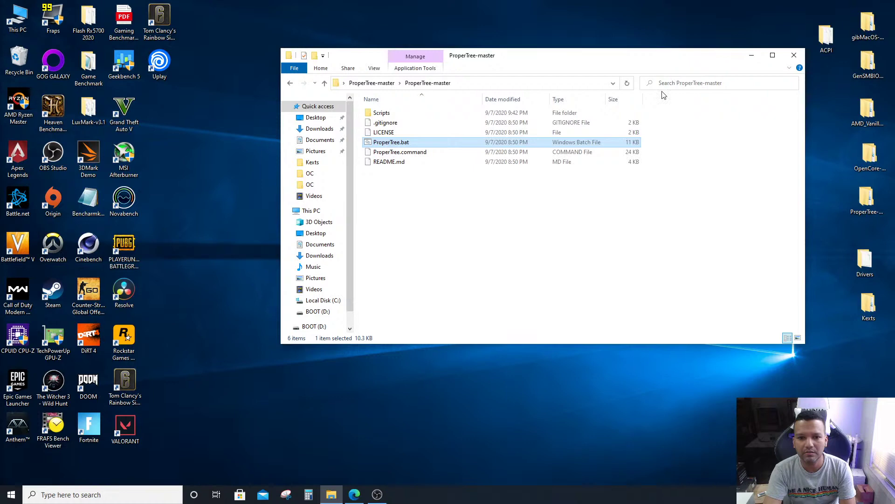
{"action": "left_click", "coordinate": [795, 54]}
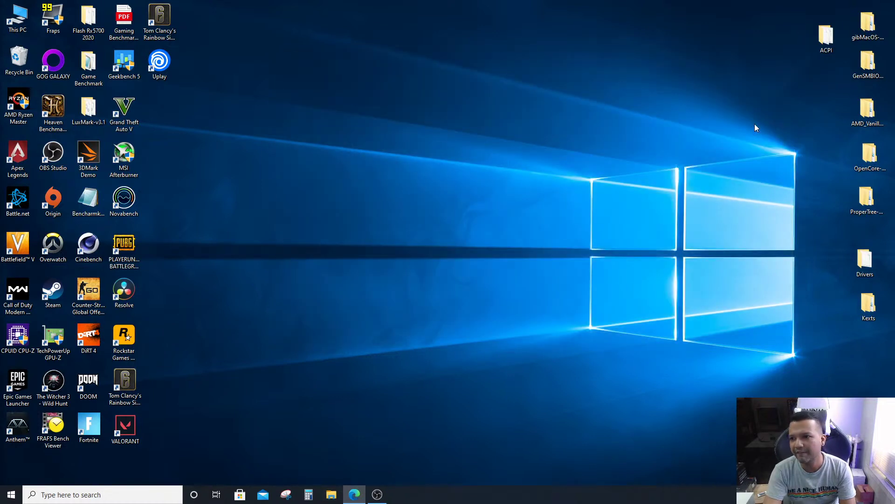
{"action": "left_click_drag", "start_coordinate": [826, 38], "coordinate": [872, 356]}
Run GenSMBIOS.bat from the inner GenSMBIOS-master folder as administrator, allowing it past the SmartScreen block
{"action": "left_click", "coordinate": [872, 72]}
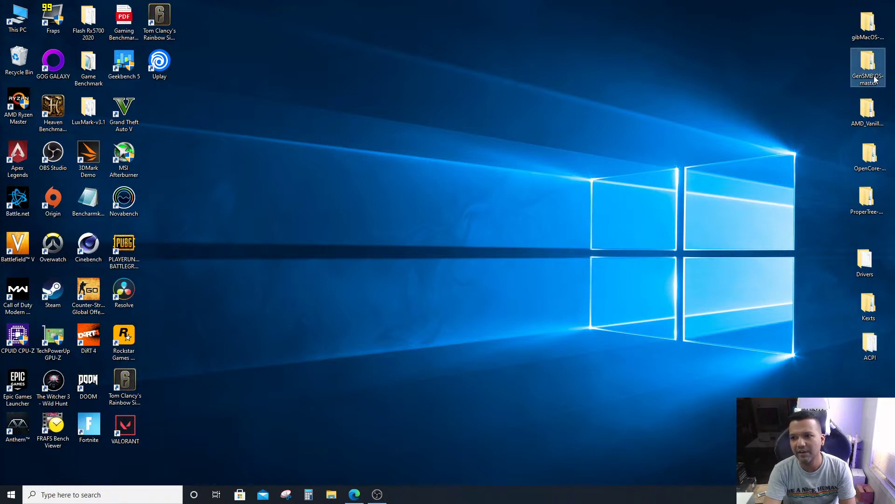
{"action": "double_click", "coordinate": [875, 79]}
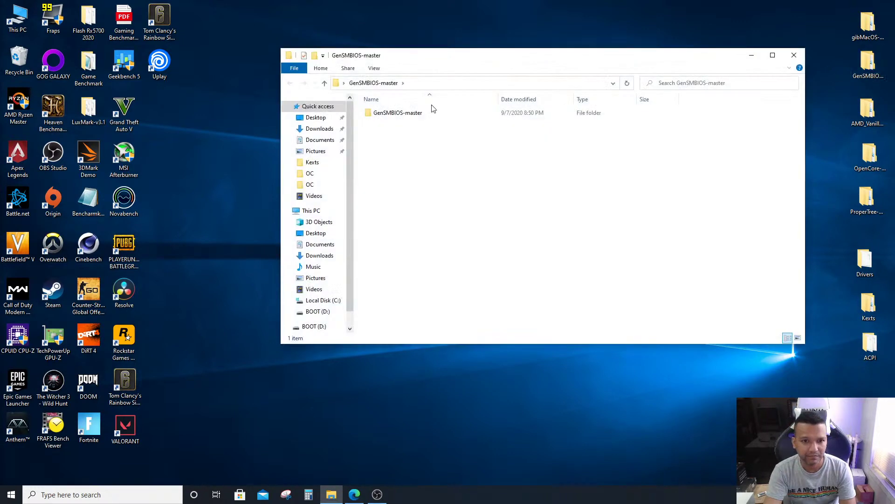
{"action": "double_click", "coordinate": [398, 114]}
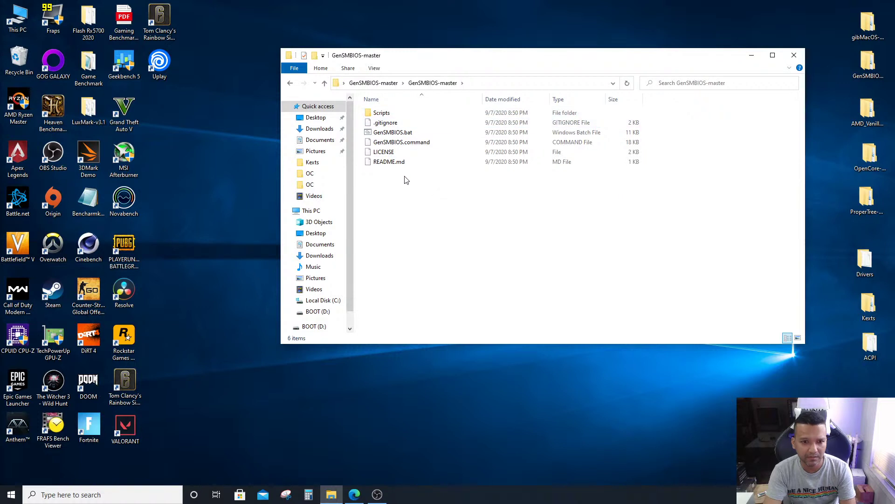
{"action": "right_click", "coordinate": [398, 135]}
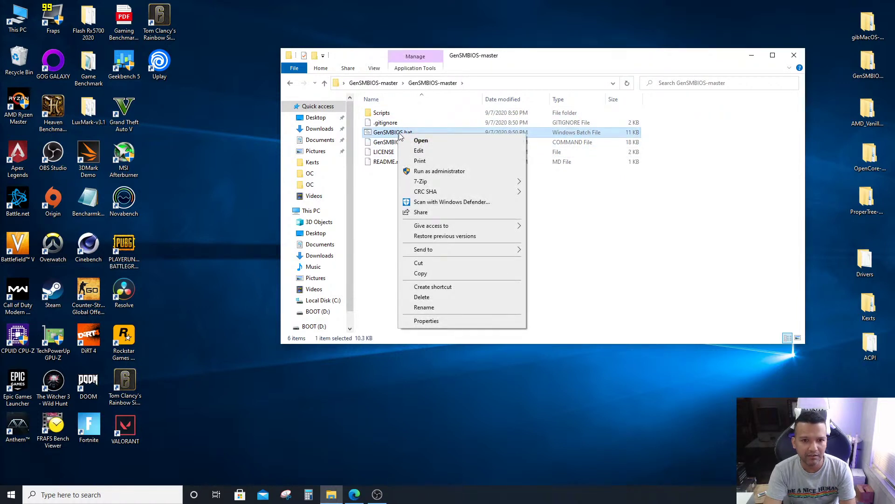
{"action": "left_click", "coordinate": [420, 172]}
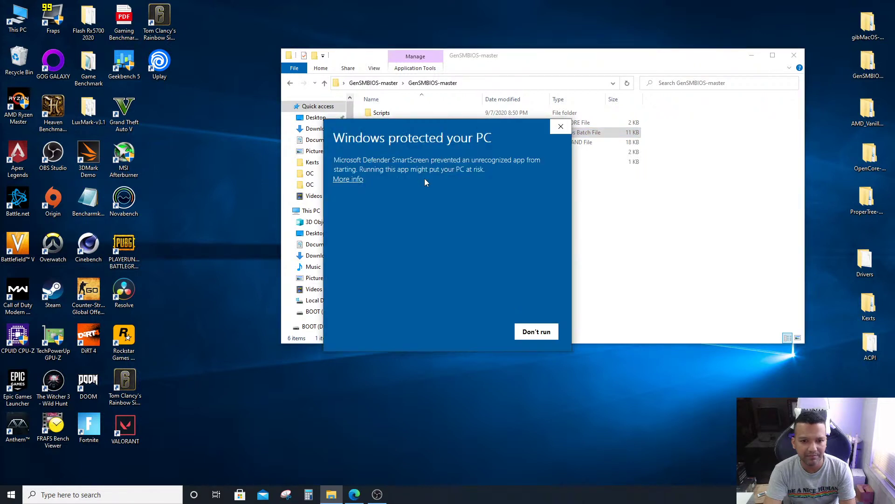
{"action": "left_click", "coordinate": [353, 181]}
{"action": "left_click", "coordinate": [472, 332]}
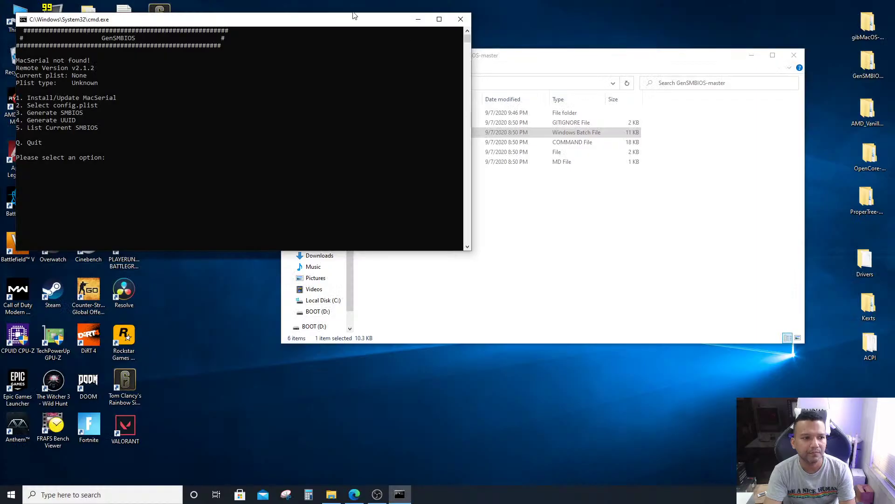
Resize and reposition the GenSMBIOS console, and install MacSerial with option 1
{"action": "left_click_drag", "start_coordinate": [324, 22], "coordinate": [388, 67]}
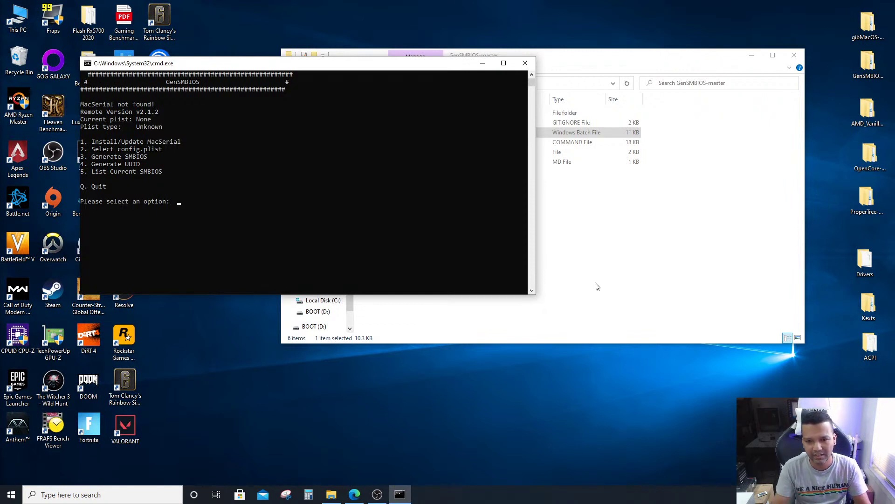
{"action": "left_click_drag", "start_coordinate": [534, 296], "coordinate": [468, 292]}
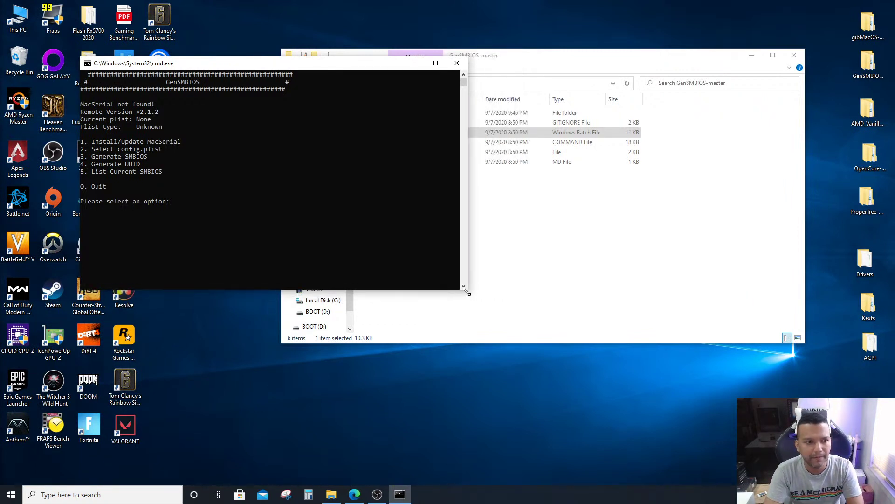
{"action": "left_click_drag", "start_coordinate": [319, 70], "coordinate": [477, 43]}
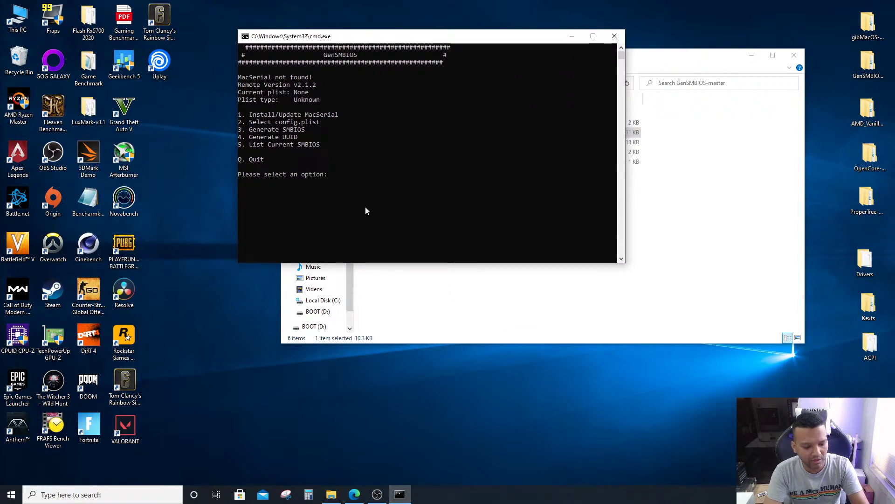
{"action": "type", "text": "1"}
{"action": "key", "text": "Return"}
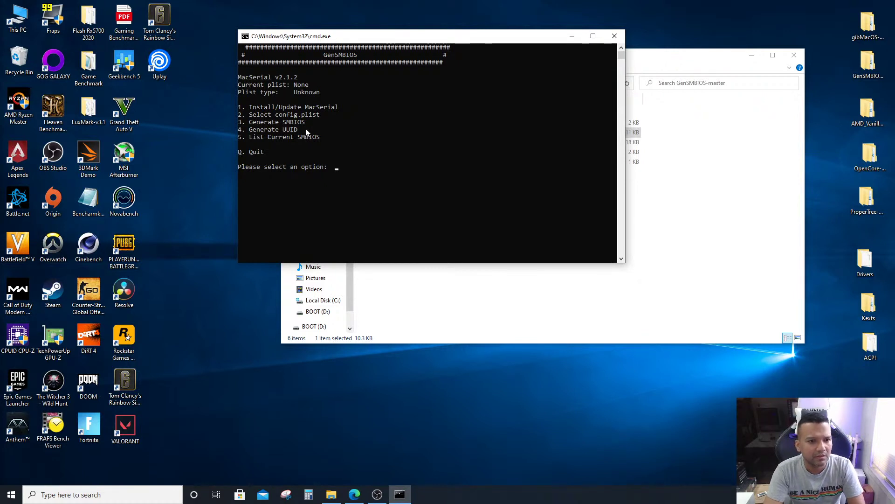
Start GenSMBIOS option 2 for selecting config.plist and arrange the console beside a resized This PC window
{"action": "type", "text": "2"}
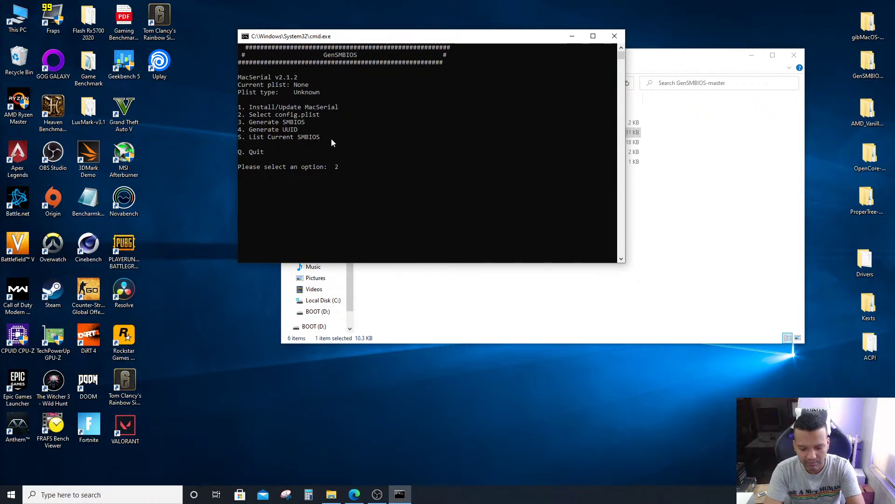
{"action": "key", "text": "Return"}
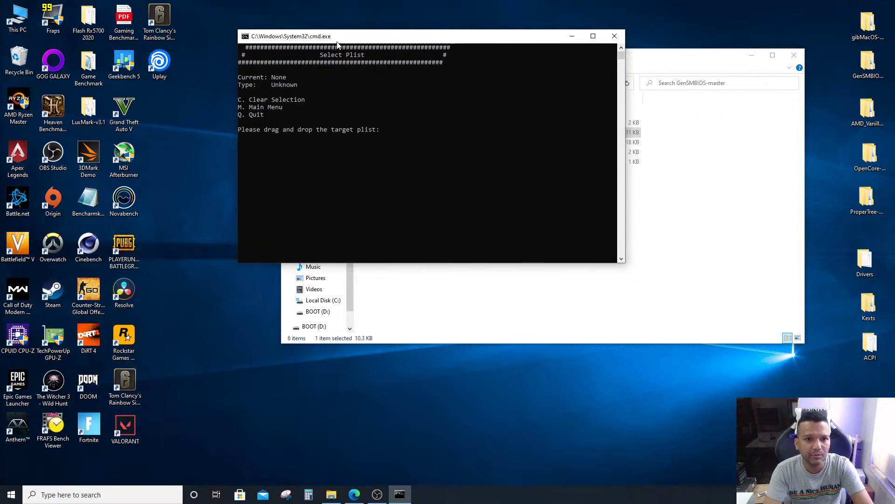
{"action": "left_click_drag", "start_coordinate": [332, 39], "coordinate": [362, 45]}
{"action": "double_click", "coordinate": [19, 19]}
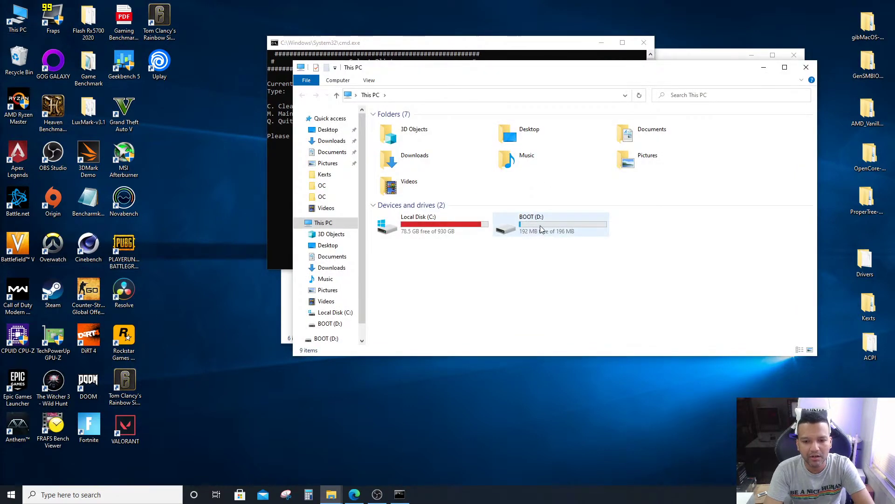
{"action": "left_click_drag", "start_coordinate": [584, 74], "coordinate": [601, 128]}
{"action": "left_click_drag", "start_coordinate": [566, 42], "coordinate": [333, 28]}
{"action": "left_click", "coordinate": [519, 127]}
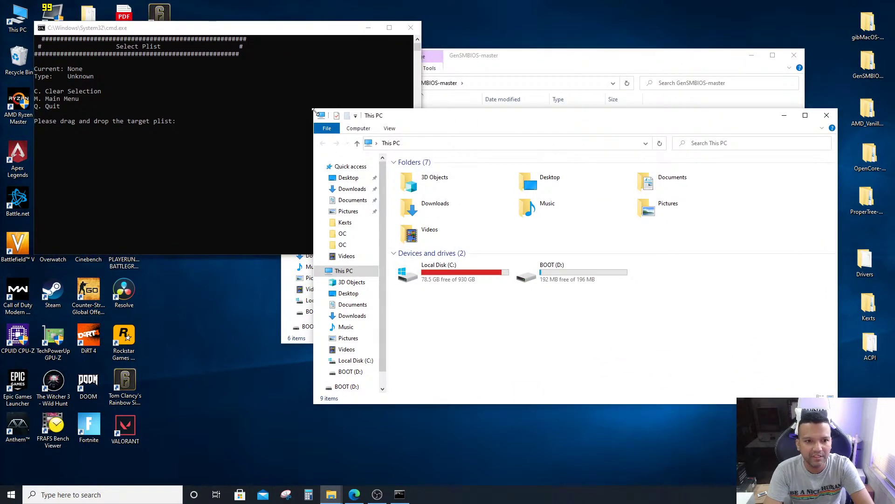
{"action": "left_click_drag", "start_coordinate": [314, 114], "coordinate": [419, 129]}
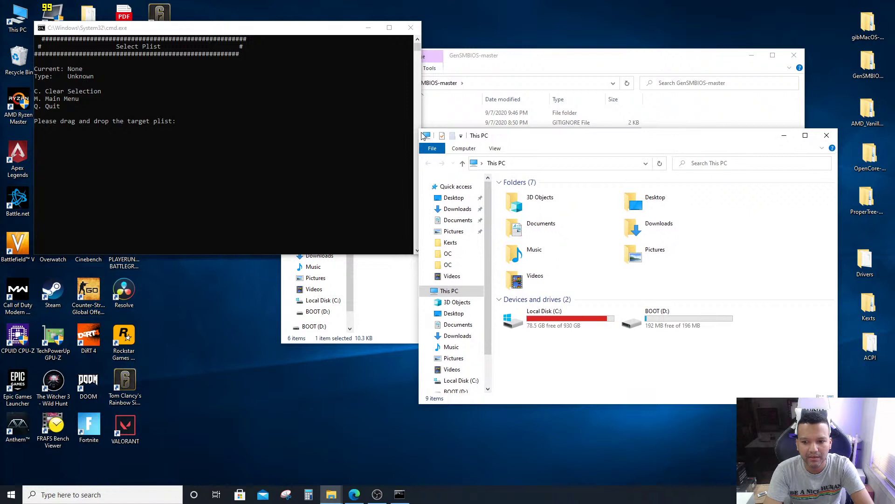
Open the EFI\OC folder on the BOOT (D:) drive, where config.plist is stored
{"action": "double_click", "coordinate": [672, 320]}
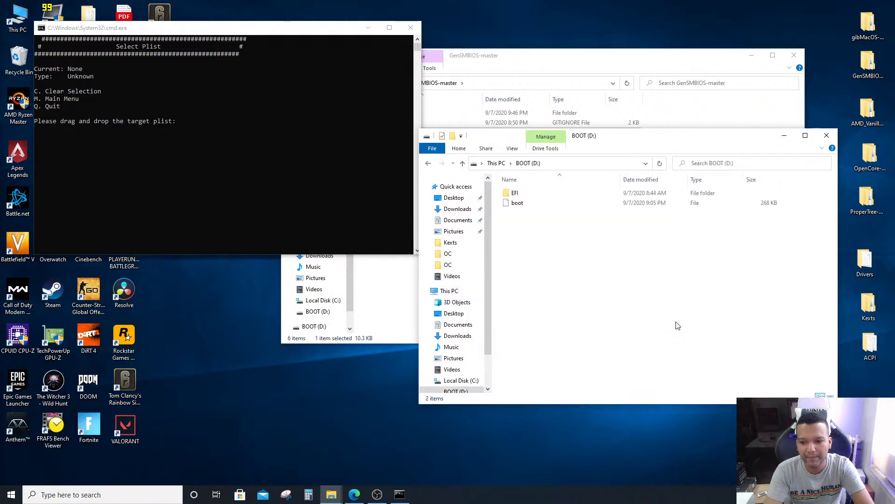
{"action": "double_click", "coordinate": [516, 193]}
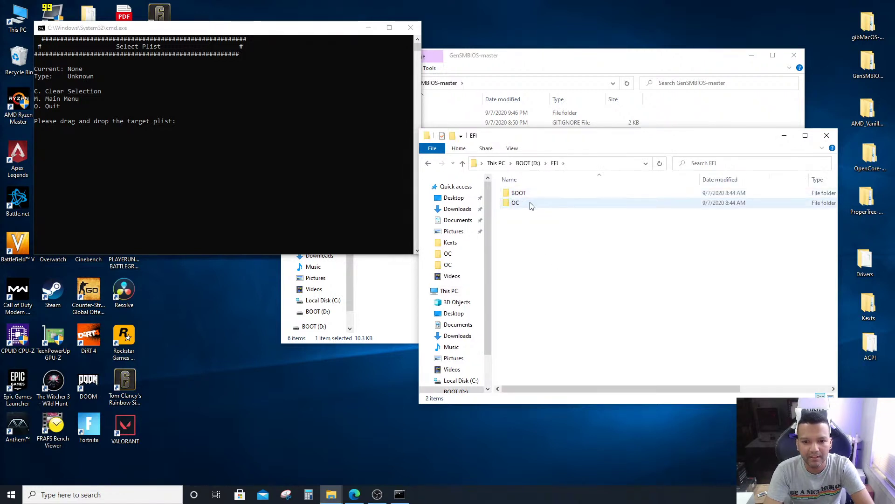
{"action": "double_click", "coordinate": [531, 205]}
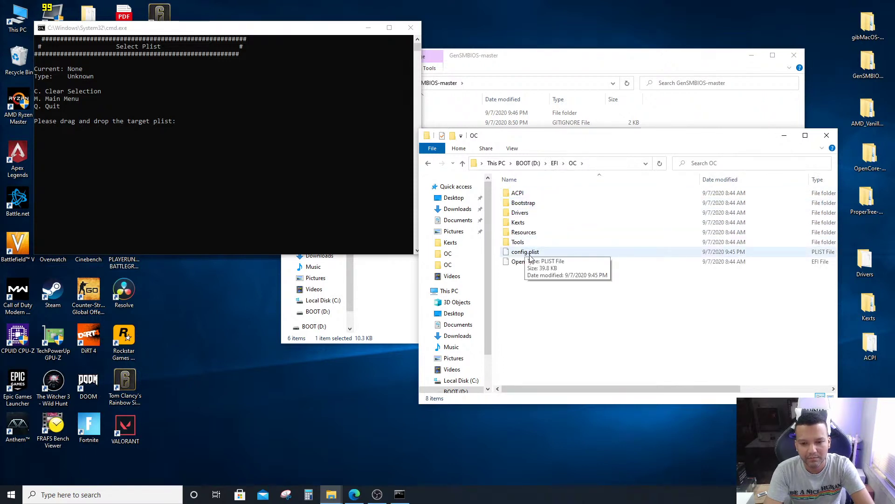
Try to drop config.plist from the OC folder onto the GenSMBIOS target plist prompt
{"action": "left_click_drag", "start_coordinate": [531, 253], "coordinate": [237, 133]}
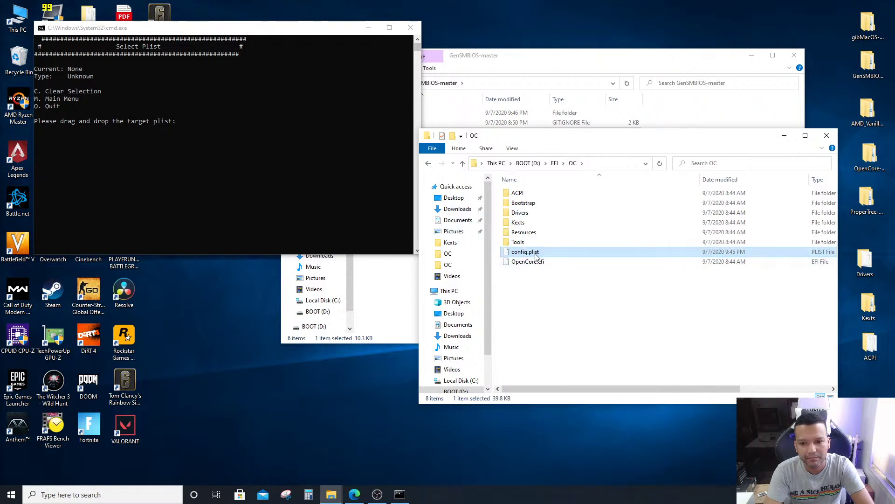
{"action": "left_click_drag", "start_coordinate": [536, 254], "coordinate": [236, 132]}
{"action": "left_click", "coordinate": [236, 132]}
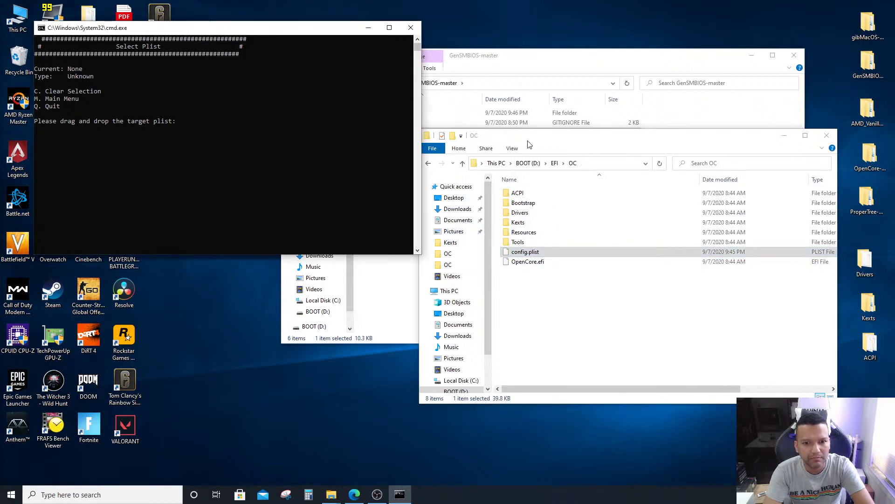
{"action": "left_click_drag", "start_coordinate": [536, 136], "coordinate": [563, 132]}
{"action": "left_click_drag", "start_coordinate": [550, 248], "coordinate": [289, 147]}
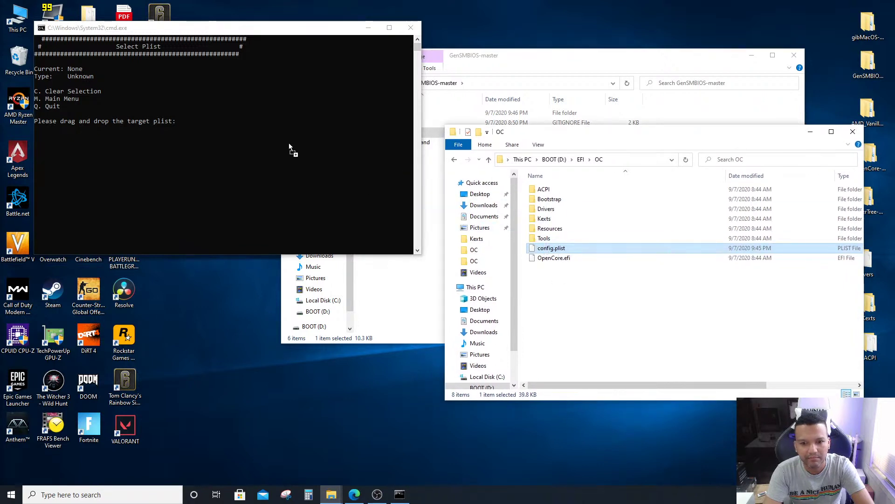
{"action": "left_click_drag", "start_coordinate": [188, 125], "coordinate": [189, 125]}
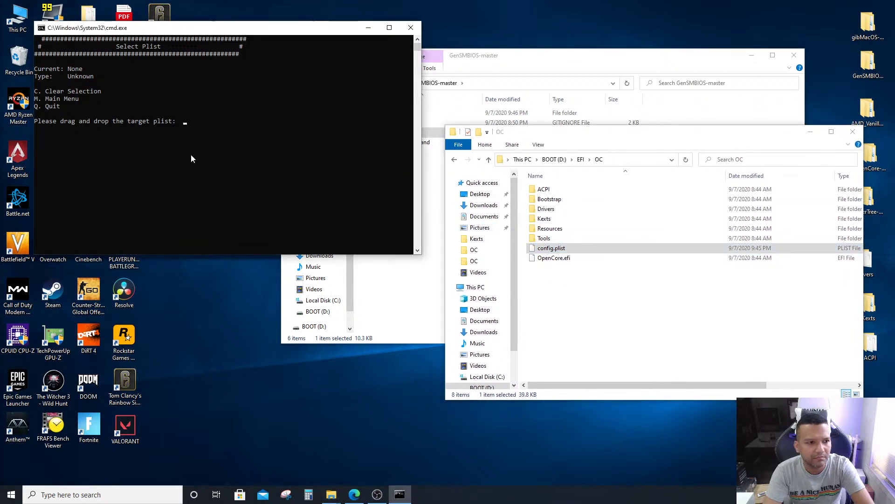
{"action": "left_click_drag", "start_coordinate": [561, 248], "coordinate": [185, 125]}
{"action": "left_click", "coordinate": [181, 123]}
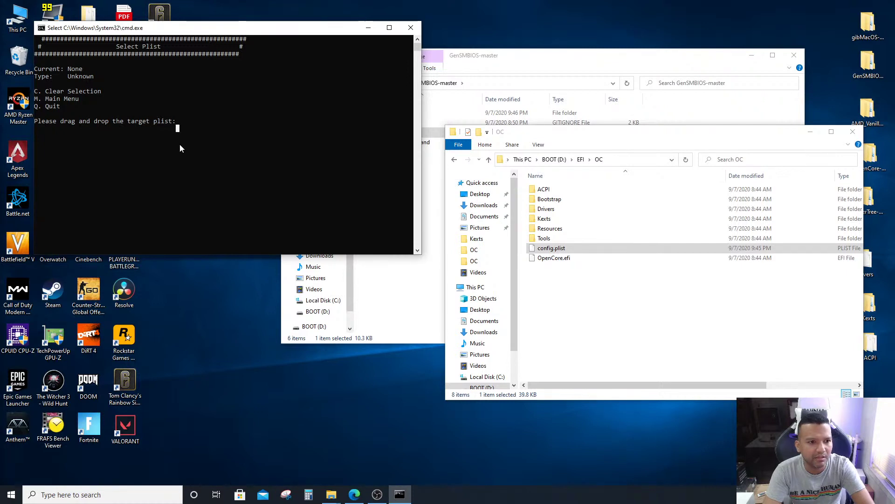
{"action": "left_click_drag", "start_coordinate": [559, 249], "coordinate": [193, 123]}
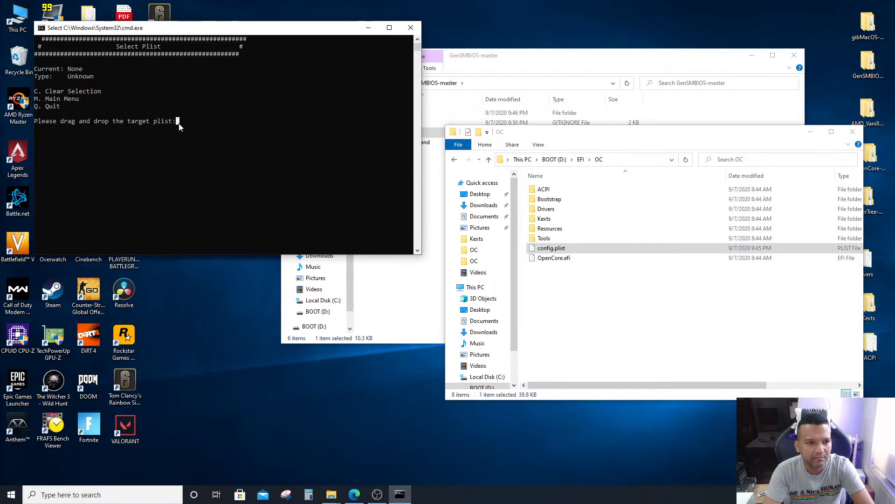
{"action": "left_click", "coordinate": [308, 144]}
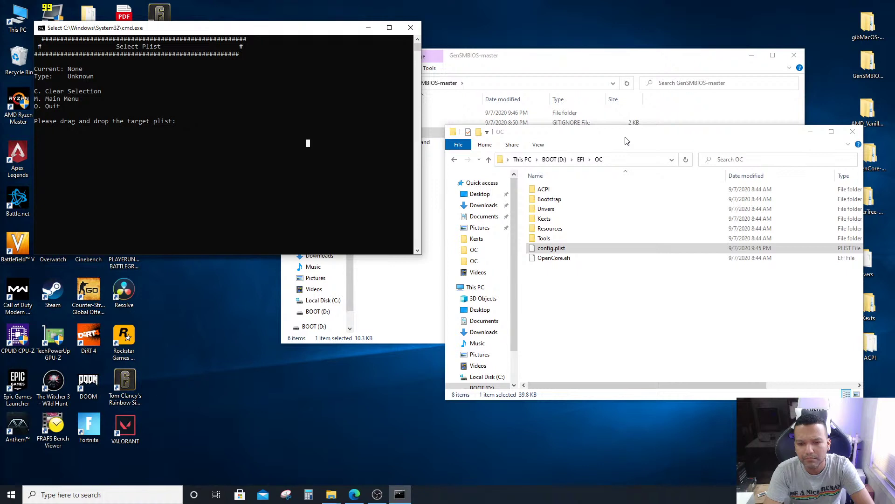
{"action": "left_click_drag", "start_coordinate": [563, 250], "coordinate": [189, 125]}
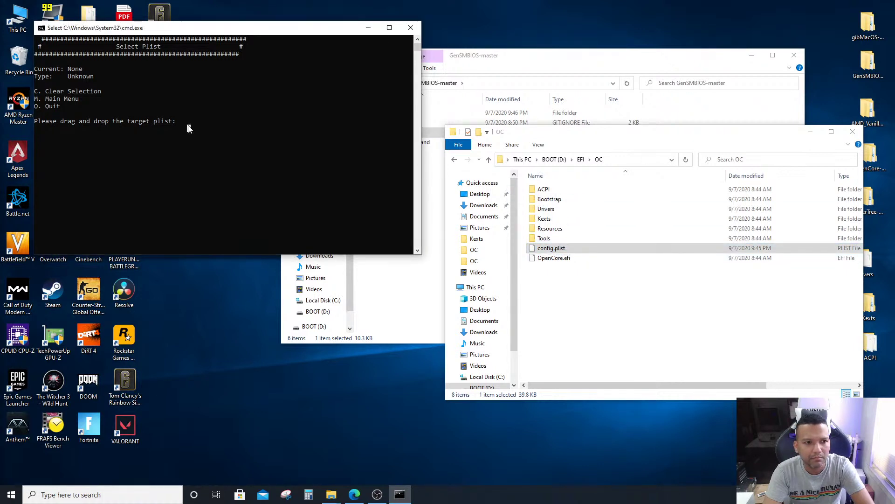
Try to copy the path of config.plist and paste it at the GenSMBIOS target plist prompt
{"action": "right_click", "coordinate": [559, 249]}
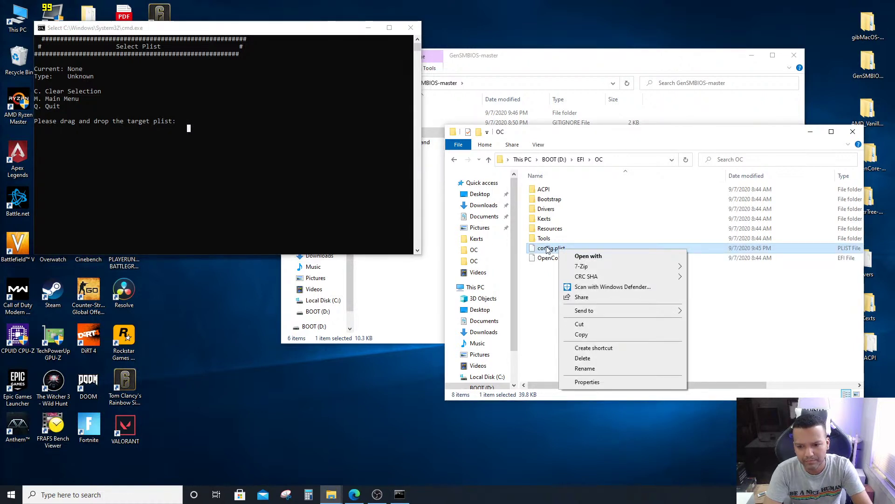
{"action": "left_click", "coordinate": [547, 248]}
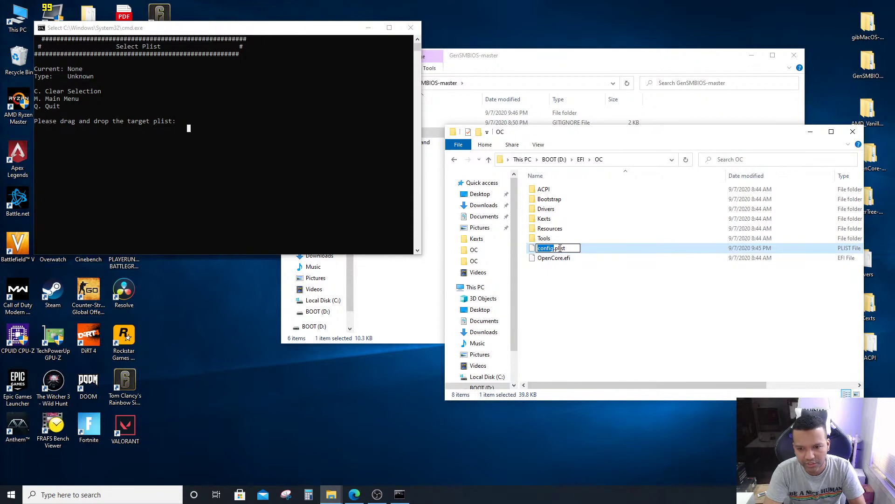
{"action": "left_click", "coordinate": [603, 249]}
{"action": "right_click", "coordinate": [574, 250]}
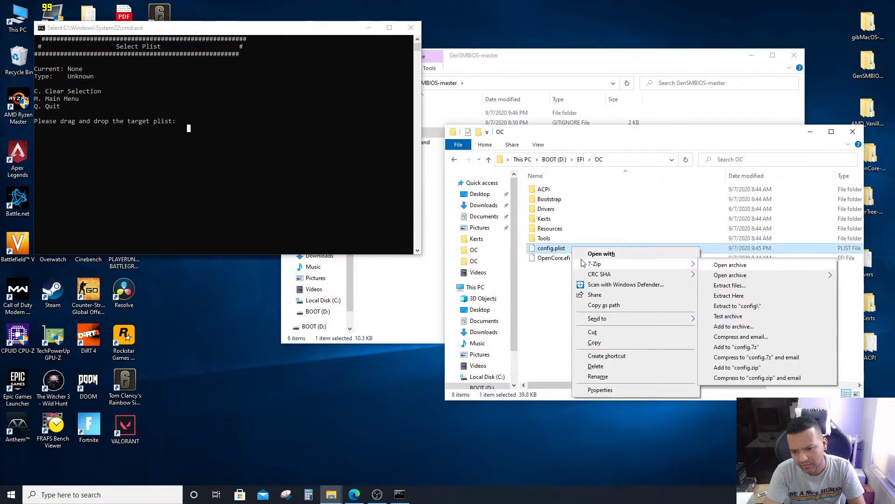
{"action": "left_click", "coordinate": [604, 306]}
{"action": "left_click", "coordinate": [254, 174]}
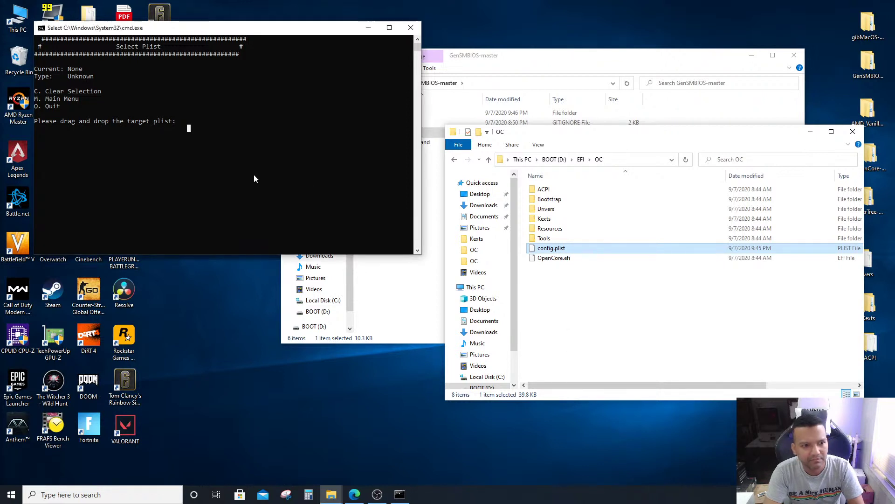
{"action": "key", "text": "Escape"}
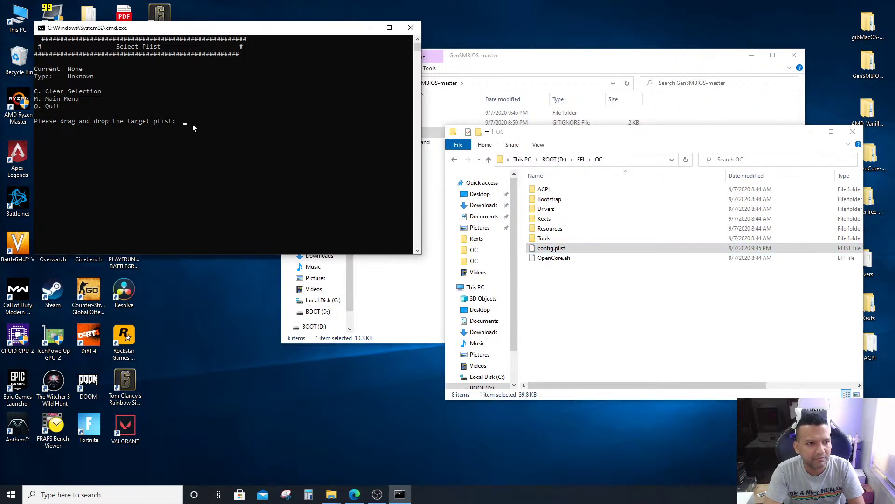
{"action": "left_click", "coordinate": [196, 122]}
{"action": "right_click", "coordinate": [184, 121]}
{"action": "left_click", "coordinate": [192, 121]}
{"action": "left_click", "coordinate": [559, 324]}
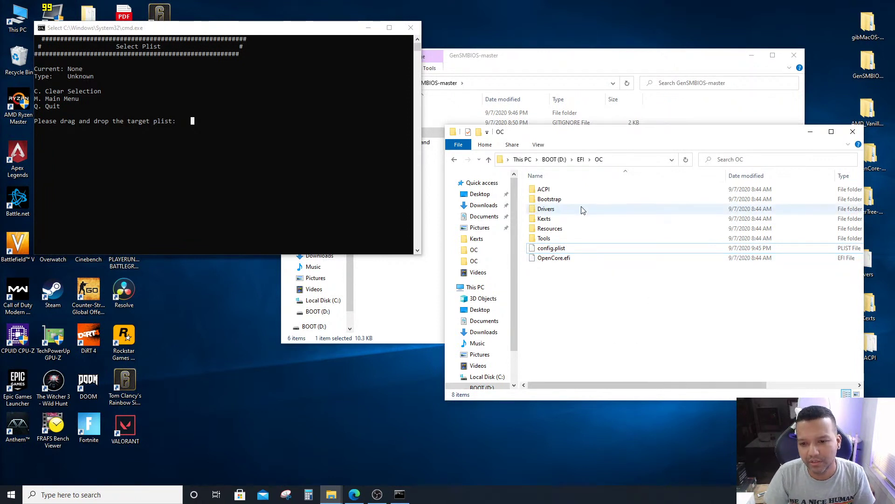
Copy the config.plist file and reposition the OC folder window beside the console
{"action": "left_click_drag", "start_coordinate": [600, 132], "coordinate": [571, 111]}
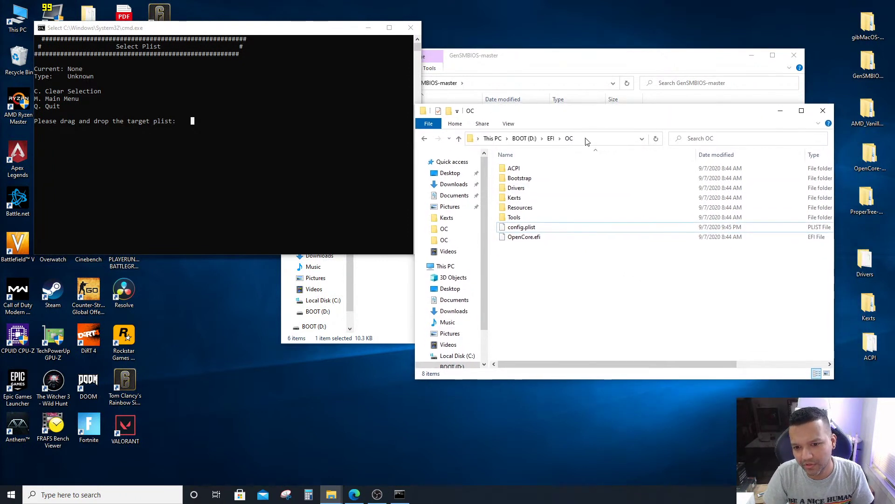
{"action": "right_click", "coordinate": [530, 230]}
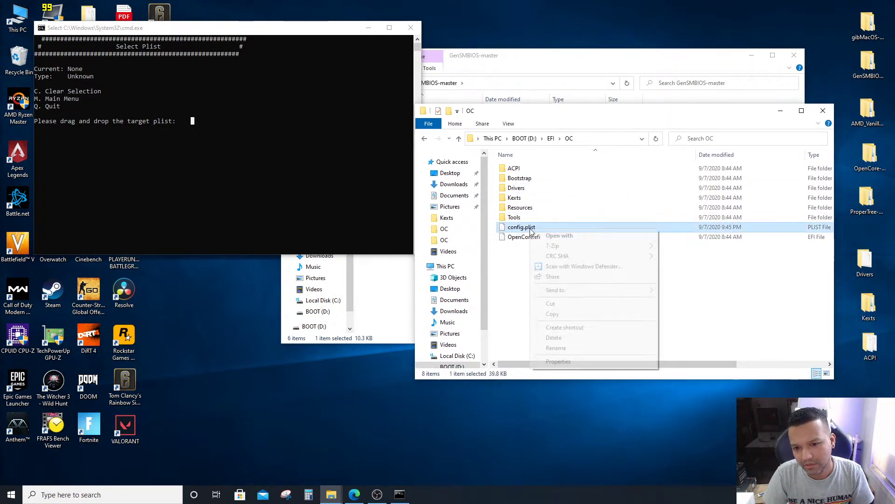
{"action": "left_click", "coordinate": [567, 315]}
{"action": "left_click", "coordinate": [556, 278]}
{"action": "left_click_drag", "start_coordinate": [529, 112], "coordinate": [567, 113]}
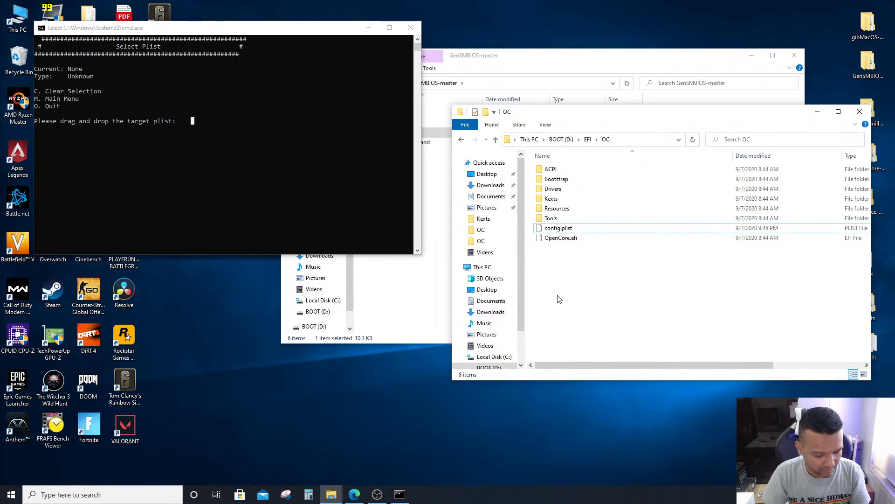
Quit the current GenSMBIOS session and relaunch GenSMBIOS.bat from the GenSMBIOS-master folder without administrator rights
{"action": "left_click", "coordinate": [186, 170]}
{"action": "type", "text": "q"}
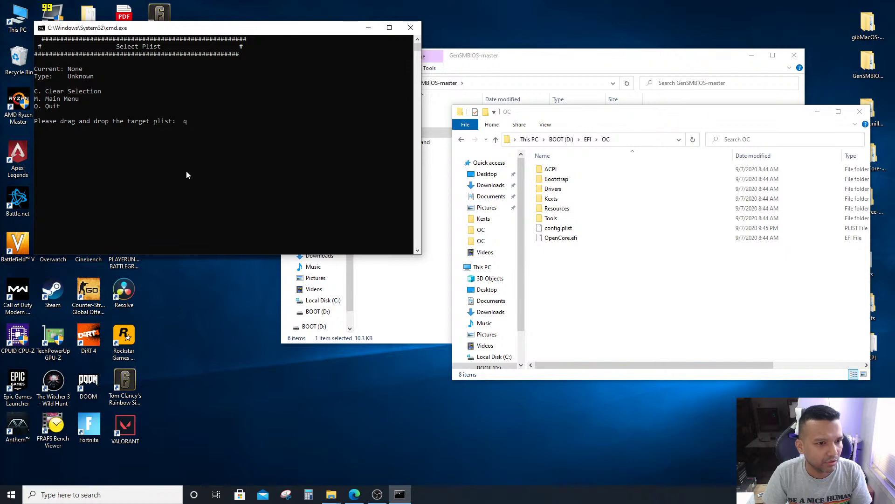
{"action": "key", "text": "Return"}
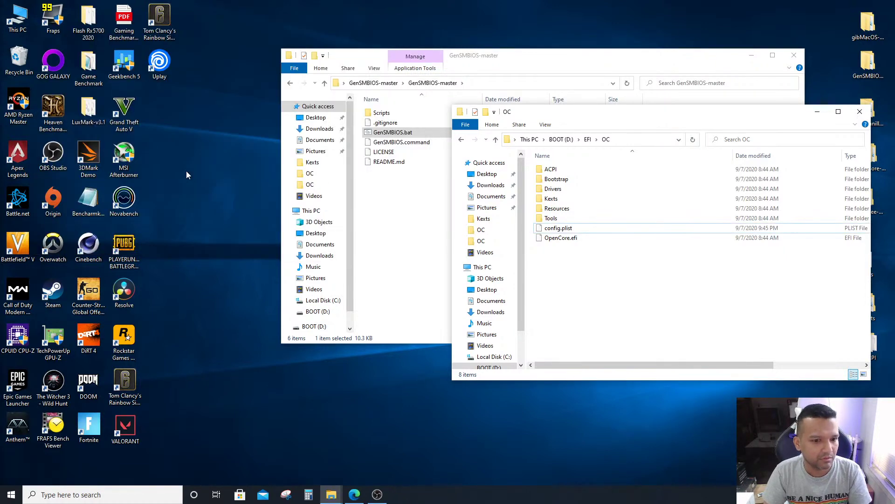
{"action": "left_click_drag", "start_coordinate": [631, 121], "coordinate": [624, 103]}
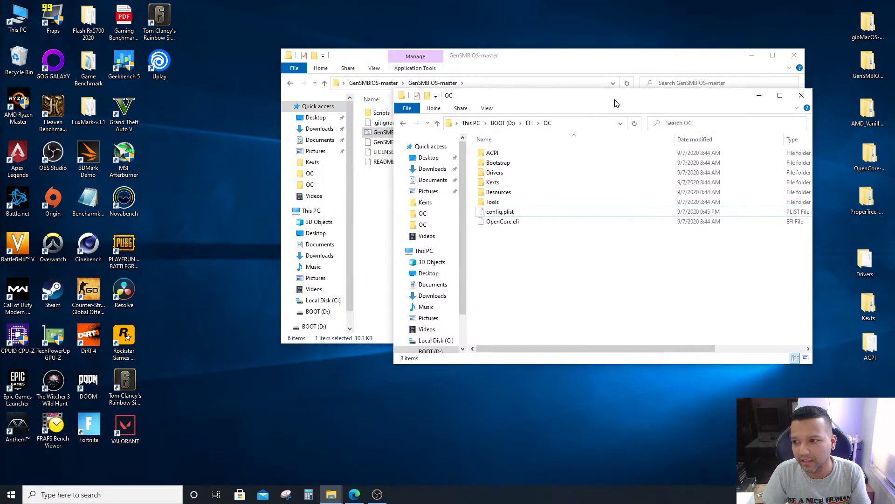
{"action": "left_click", "coordinate": [514, 64]}
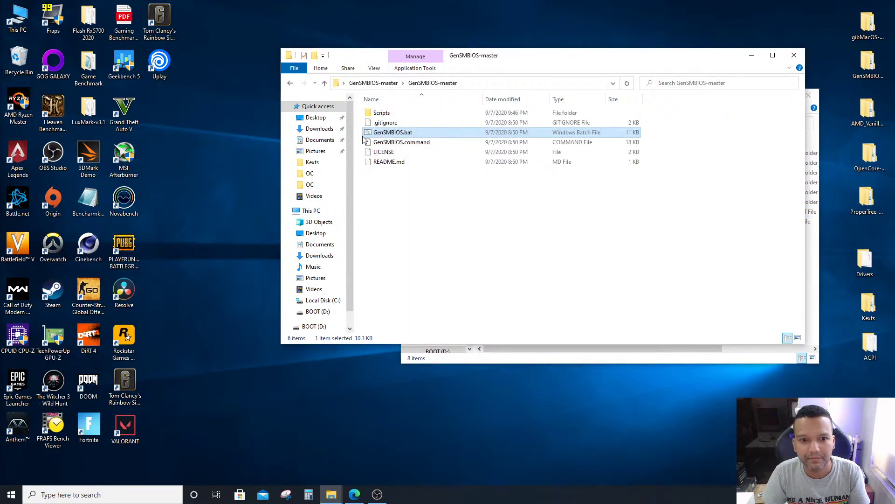
{"action": "double_click", "coordinate": [397, 133]}
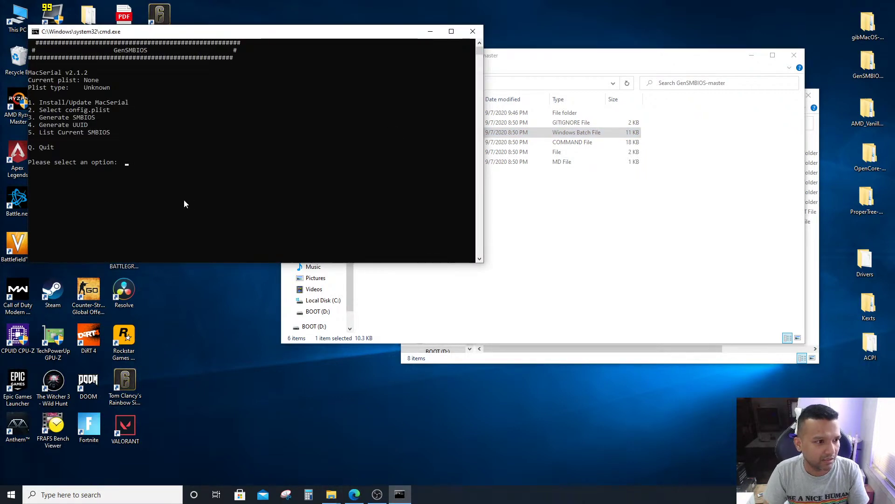
Install or update MacSerial with option 1, and start option 2 for selecting config.plist
{"action": "type", "text": "1"}
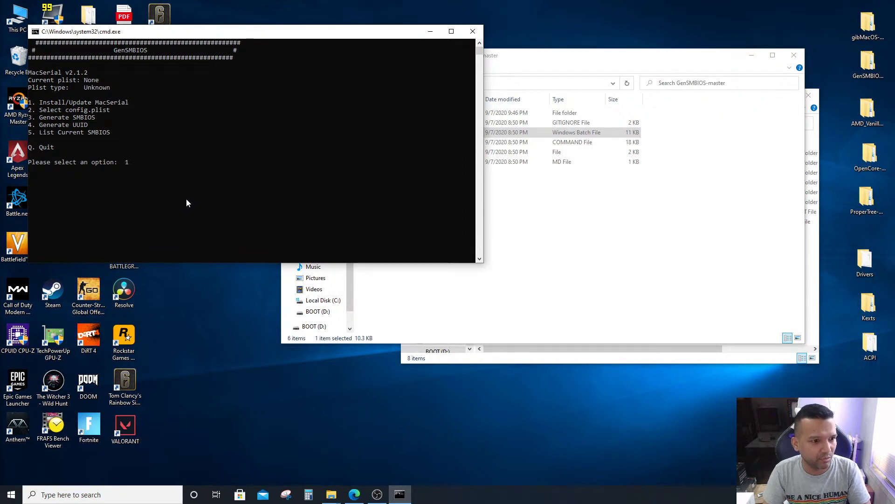
{"action": "key", "text": "Return"}
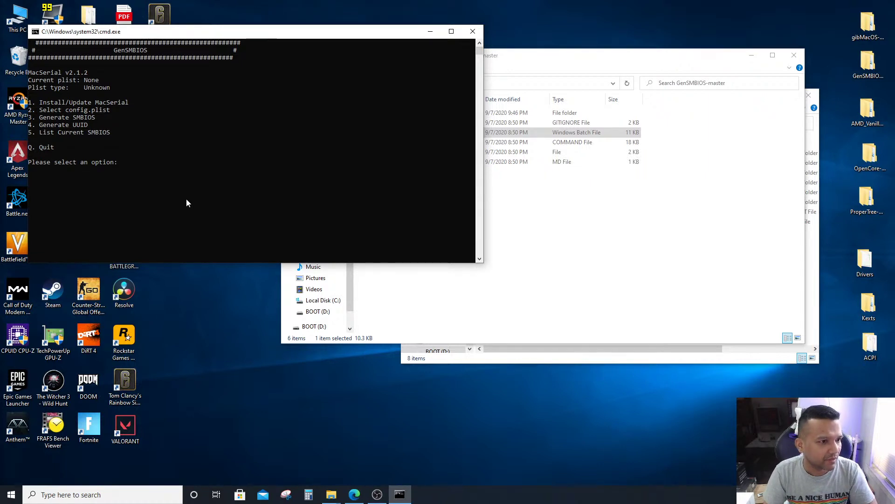
{"action": "type", "text": "2"}
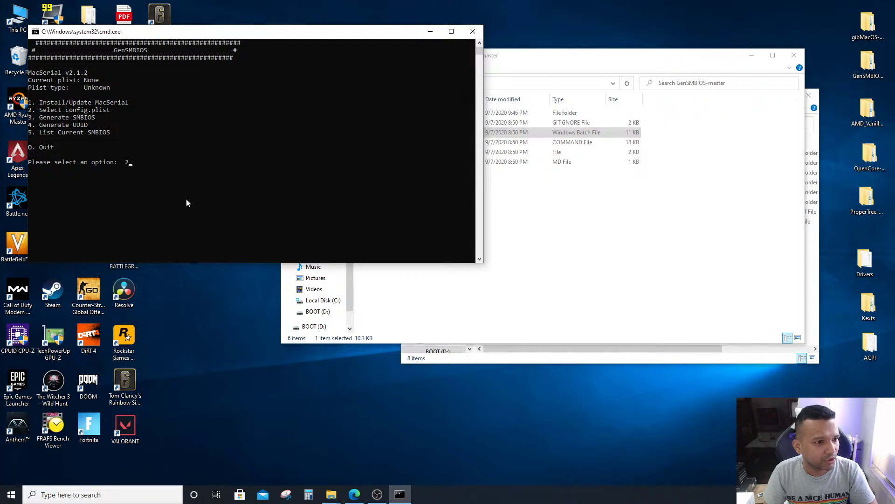
{"action": "key", "text": "Return"}
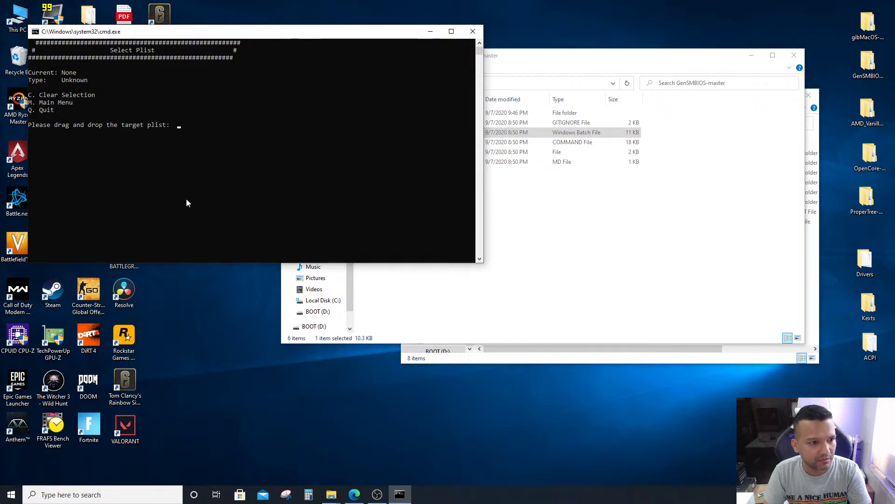
Bring the OC folder beside the console and load D:\EFI\OC\config.plist as the target plist
{"action": "left_click", "coordinate": [609, 213]}
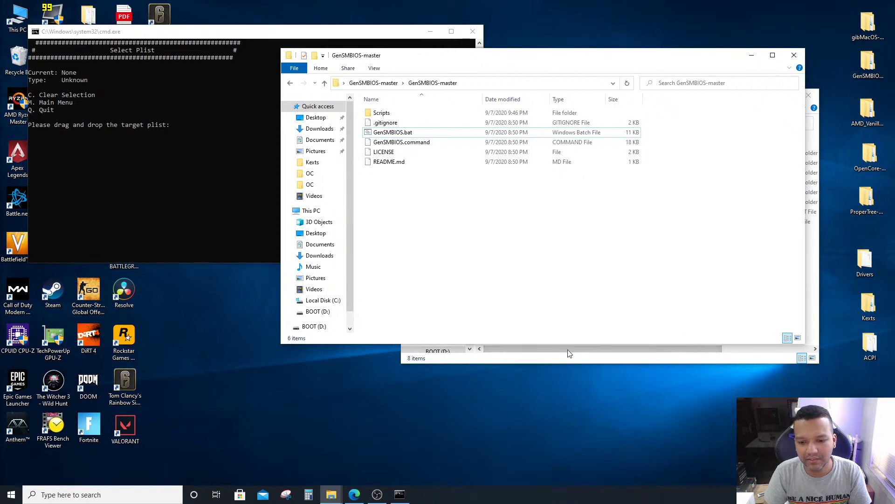
{"action": "left_click", "coordinate": [530, 362]}
{"action": "left_click_drag", "start_coordinate": [521, 215], "coordinate": [418, 35]}
{"action": "left_click", "coordinate": [391, 32]}
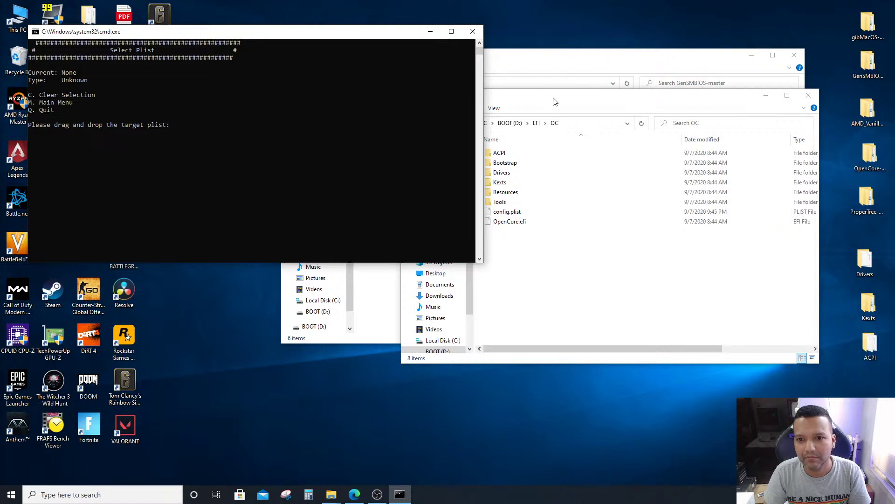
{"action": "left_click_drag", "start_coordinate": [555, 101], "coordinate": [644, 110]}
{"action": "left_click_drag", "start_coordinate": [600, 220], "coordinate": [250, 183]}
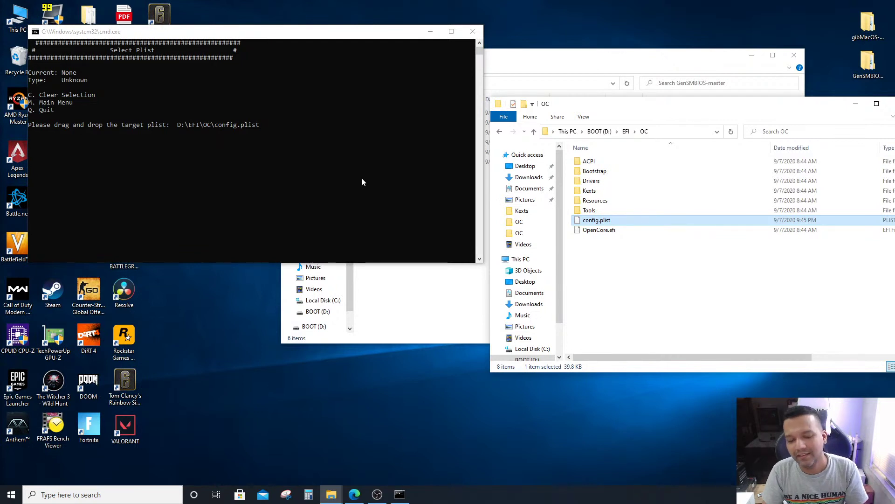
{"action": "left_click", "coordinate": [295, 129]}
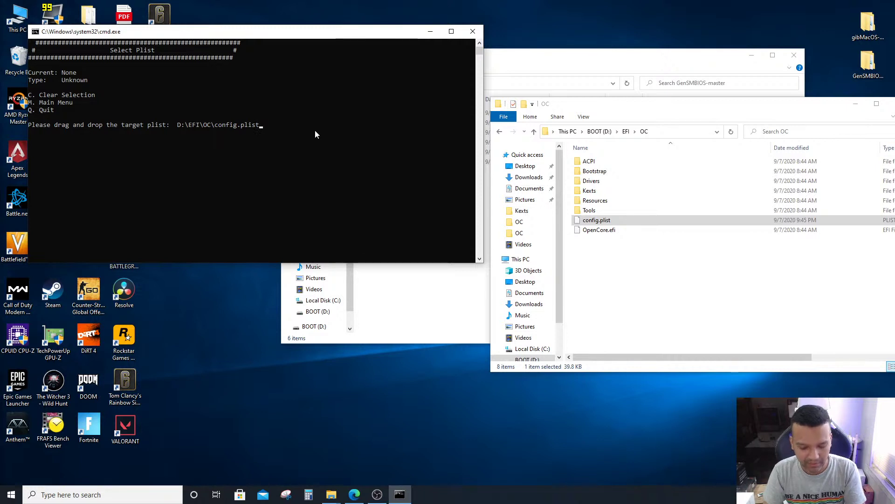
{"action": "key", "text": "Return"}
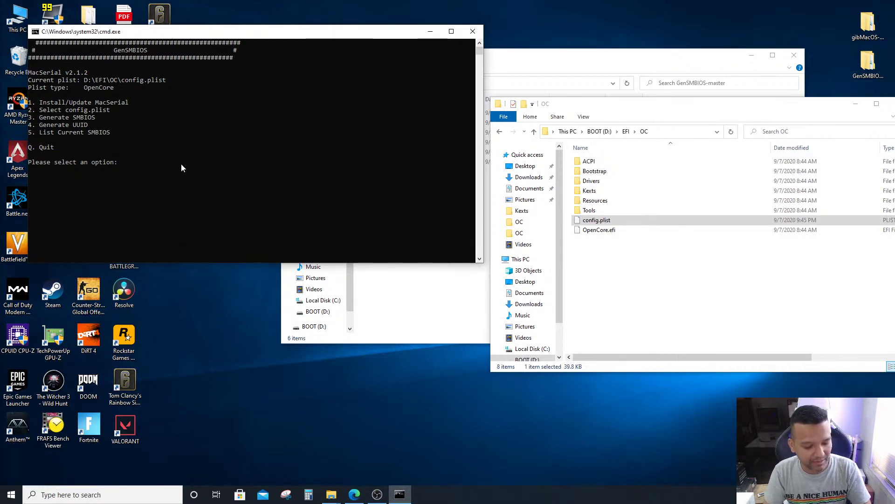
Generate an iMacPro1,1 SMBIOS with option 3, write it to config.plist, and return to the main menu
{"action": "type", "text": "3"}
{"action": "key", "text": "Return"}
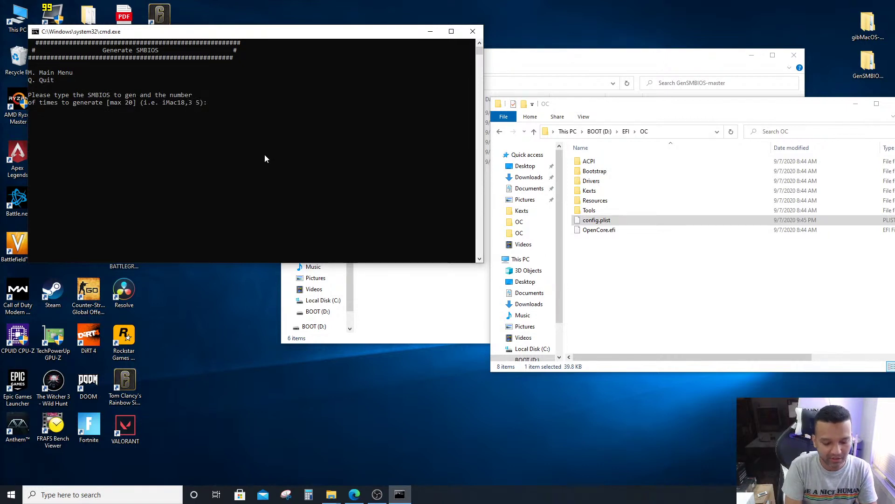
{"action": "type", "text": "imac"}
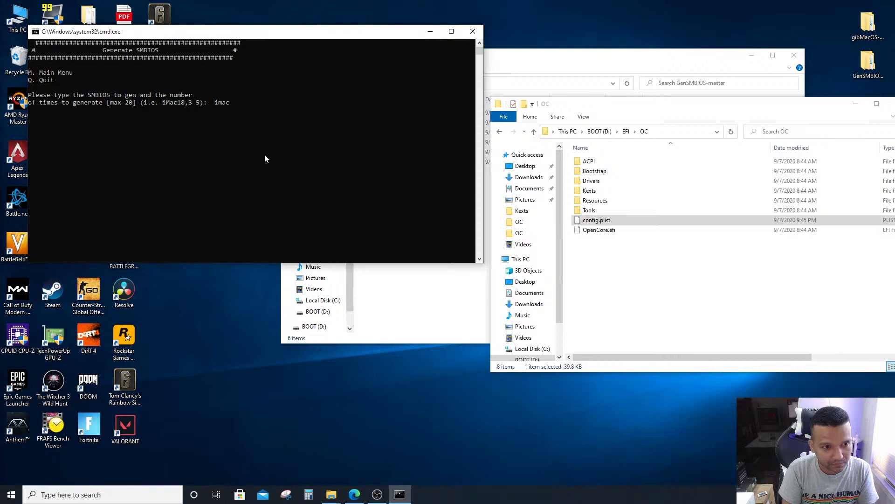
{"action": "key", "text": "BackSpace"}
{"action": "key", "text": "BackSpace"}
{"action": "key", "text": "BackSpace"}
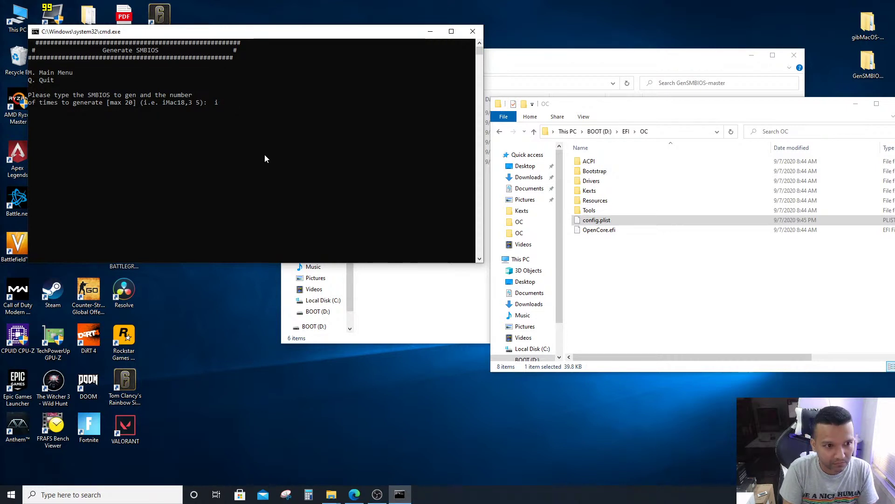
{"action": "type", "text": "Mac"}
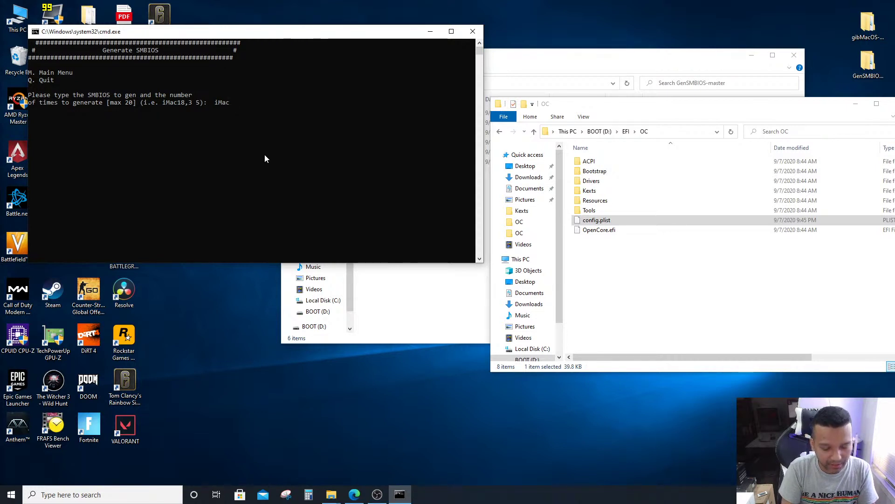
{"action": "type", "text": "Pro"}
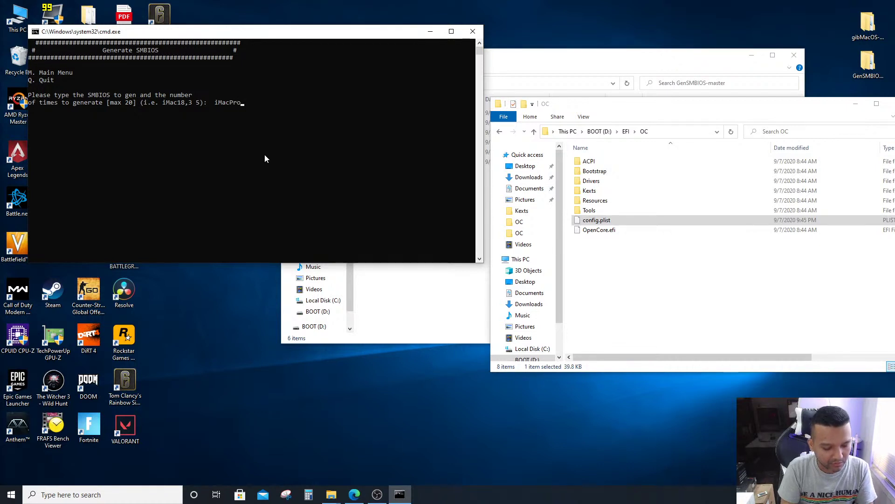
{"action": "type", "text": "1,1"}
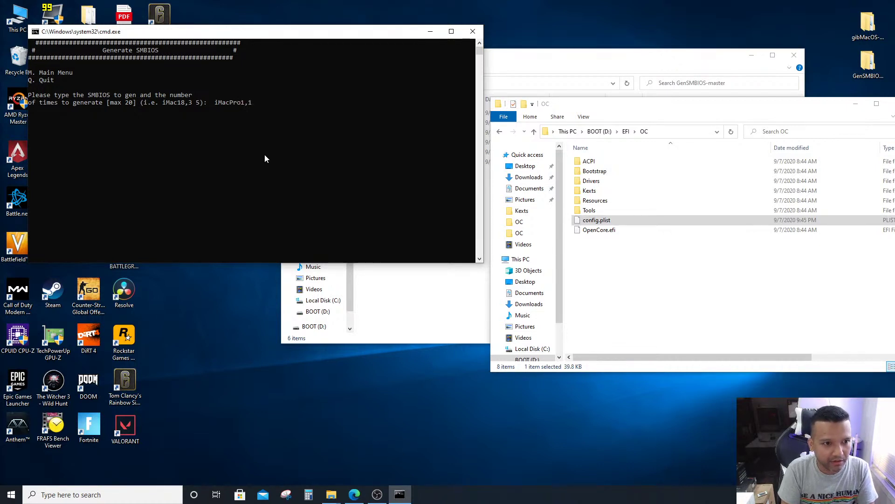
{"action": "key", "text": "Return"}
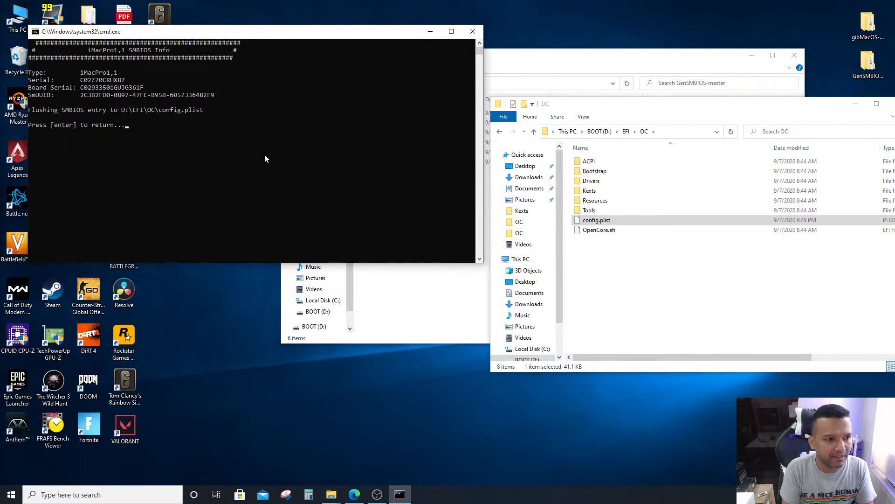
{"action": "key", "text": "Return"}
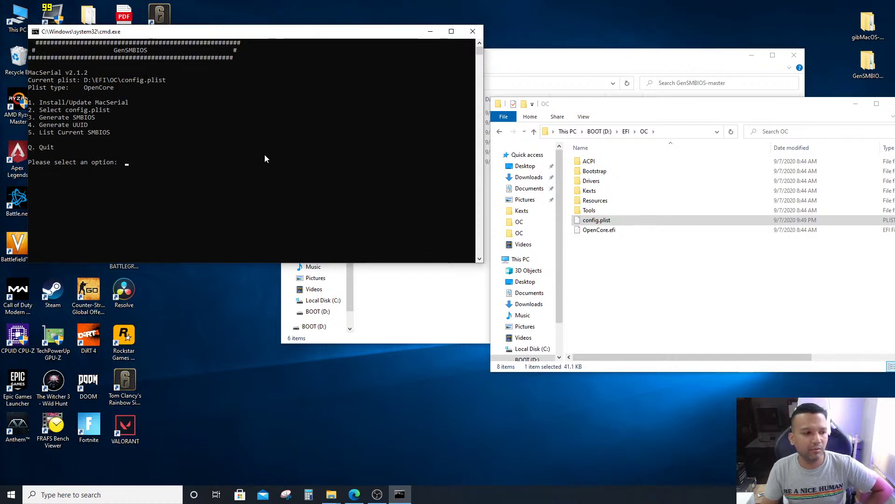
Close the GenSMBIOS console and its folder window, and move the OC folder window clear of the desktop's tool folders
{"action": "left_click", "coordinate": [472, 32]}
{"action": "left_click_drag", "start_coordinate": [621, 107], "coordinate": [469, 110]}
{"action": "left_click_drag", "start_coordinate": [670, 112], "coordinate": [345, 25]}
{"action": "left_click", "coordinate": [791, 59]}
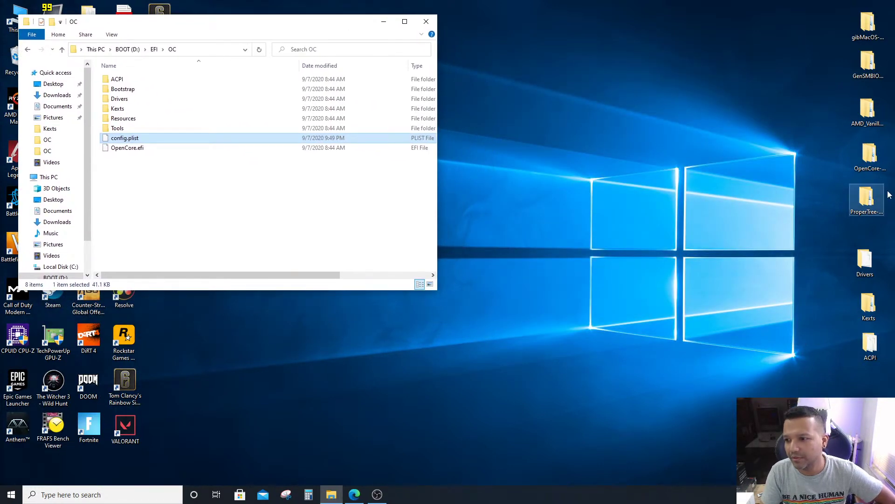
Launch ProperTree.bat from the inner ProperTree-master folder, keeping its window beside the OC folder
{"action": "double_click", "coordinate": [865, 200]}
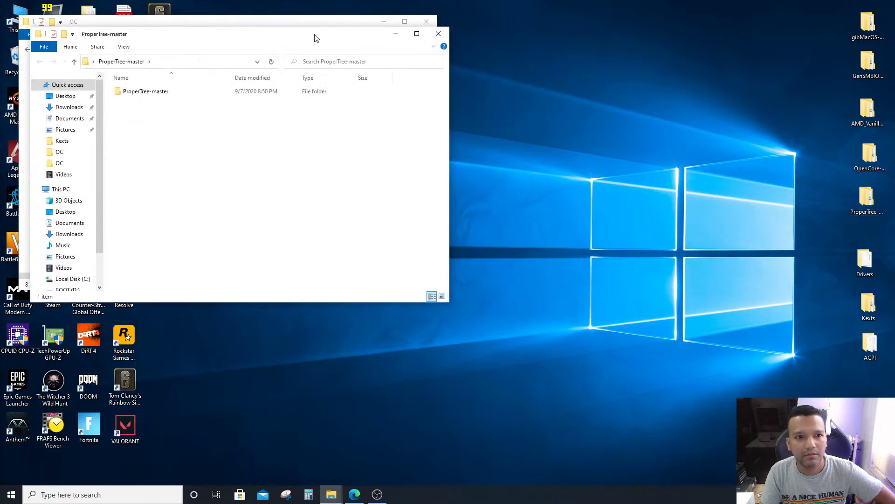
{"action": "left_click_drag", "start_coordinate": [317, 36], "coordinate": [664, 34]}
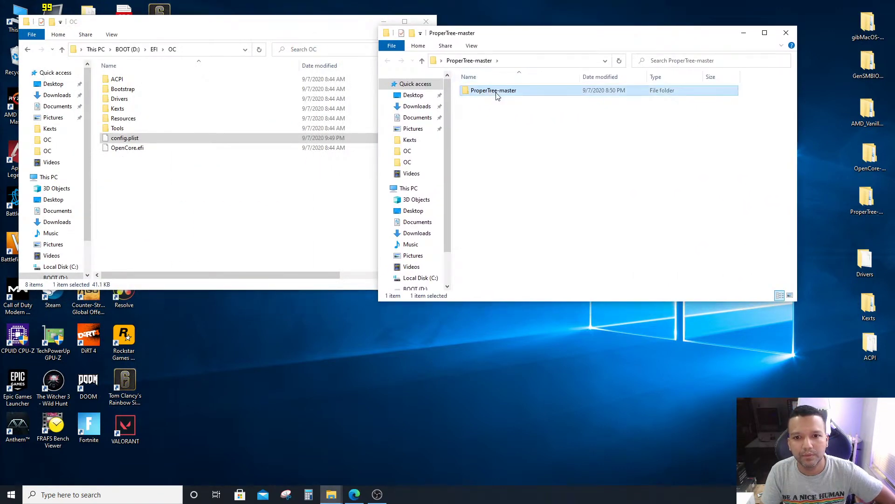
{"action": "double_click", "coordinate": [494, 91]}
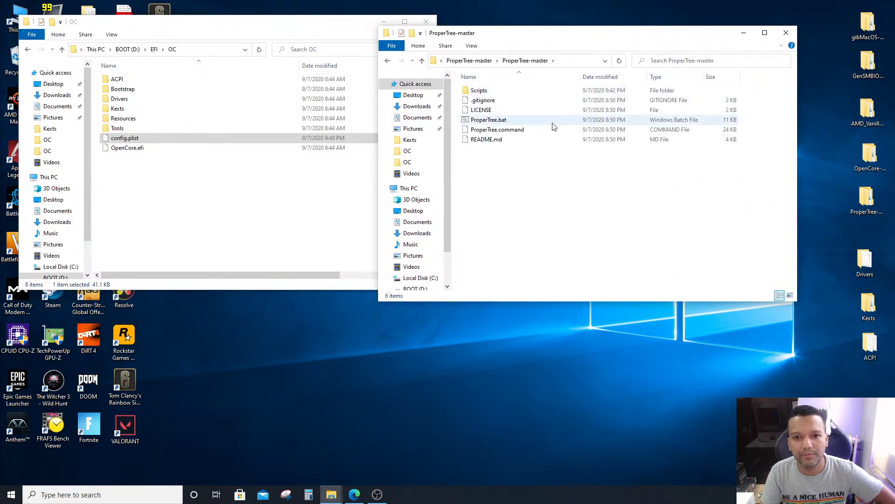
{"action": "double_click", "coordinate": [489, 119]}
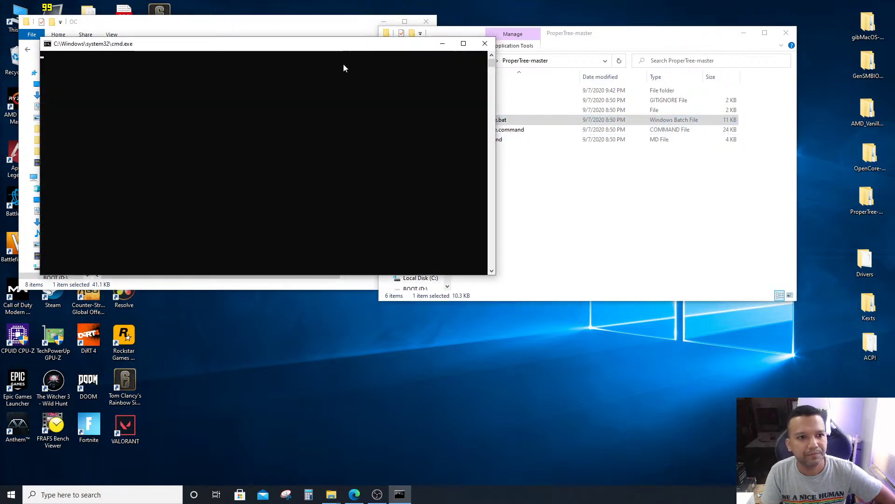
Open config.plist from the EFI\OC folder on the BOOT (D:) drive in ProperTree
{"action": "left_click", "coordinate": [298, 85]}
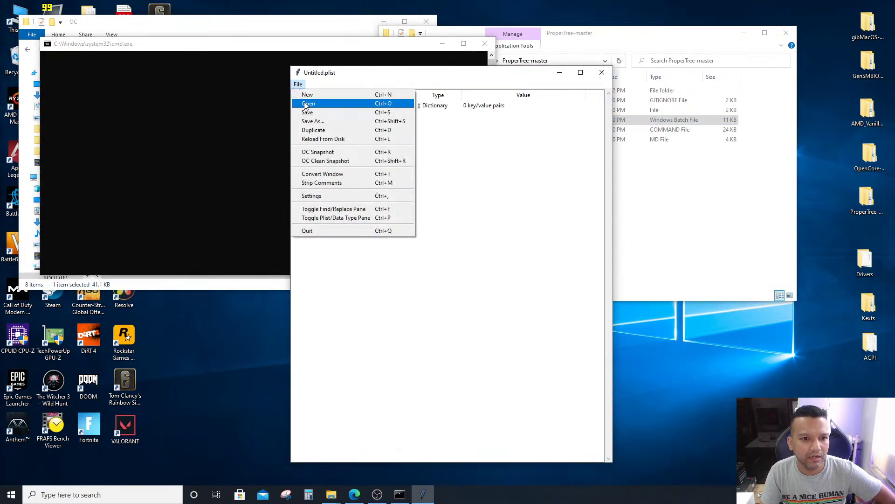
{"action": "left_click", "coordinate": [307, 103]}
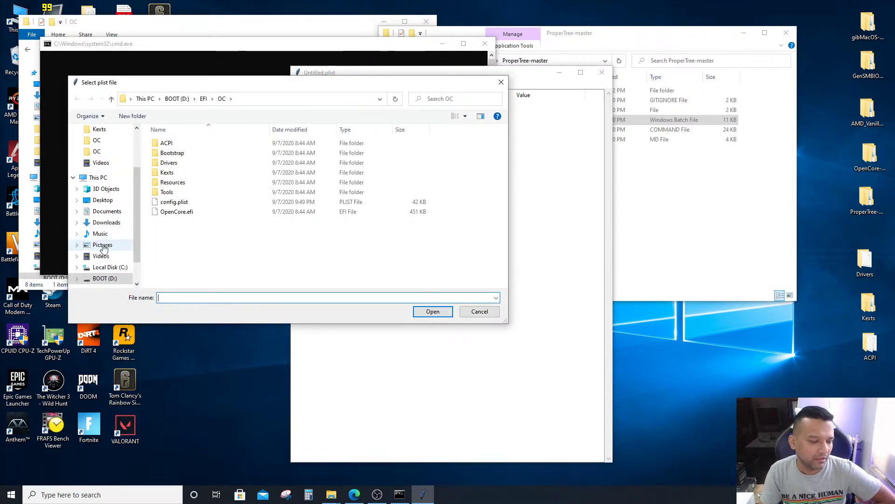
{"action": "left_click", "coordinate": [104, 278]}
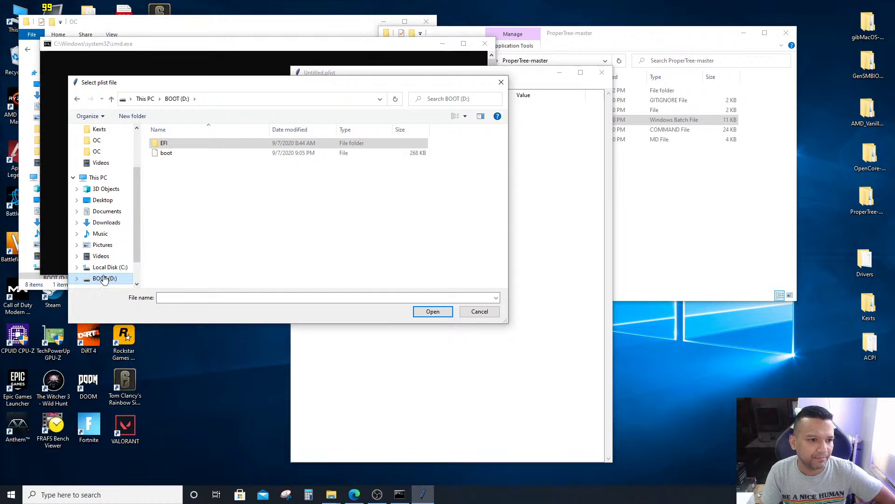
{"action": "double_click", "coordinate": [173, 145]}
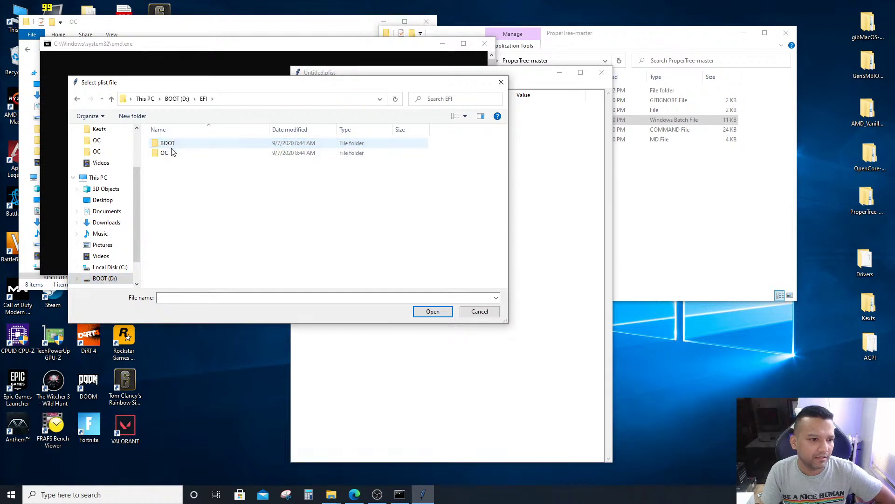
{"action": "double_click", "coordinate": [168, 154]}
{"action": "double_click", "coordinate": [181, 203]}
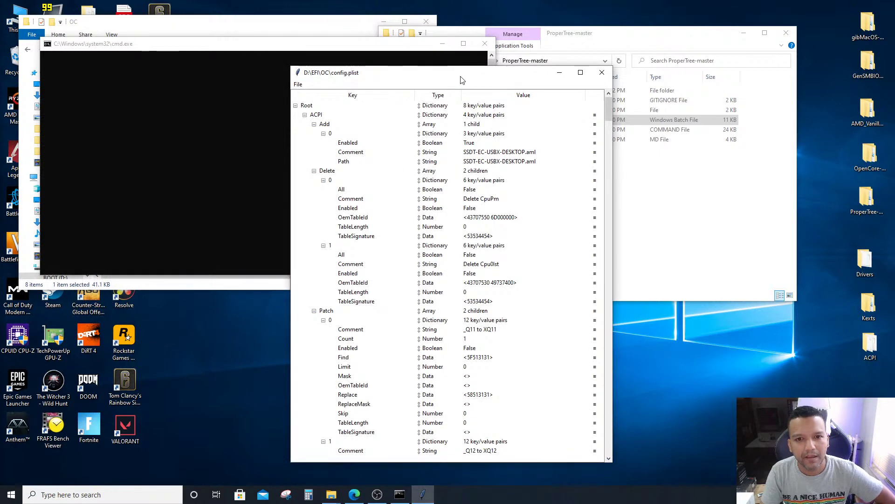
Collapse the plist's top-level sections, examine the generated SMBIOS values under PlatformInfo > Generic, and close ProperTree and its folder
{"action": "left_click_drag", "start_coordinate": [461, 80], "coordinate": [437, 67]}
{"action": "left_click", "coordinate": [281, 101]}
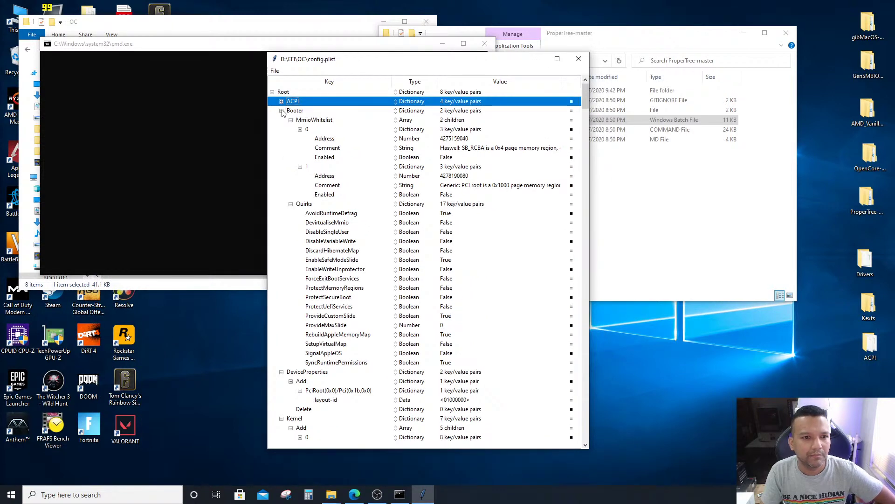
{"action": "left_click", "coordinate": [281, 110]}
{"action": "left_click", "coordinate": [281, 120]}
{"action": "left_click", "coordinate": [281, 129]}
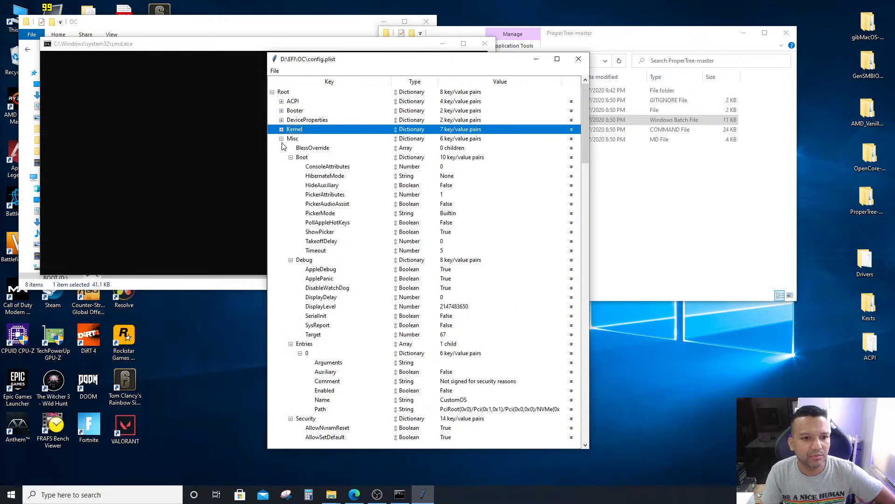
{"action": "left_click", "coordinate": [281, 139]}
{"action": "left_click", "coordinate": [281, 148]}
{"action": "left_click", "coordinate": [281, 157]}
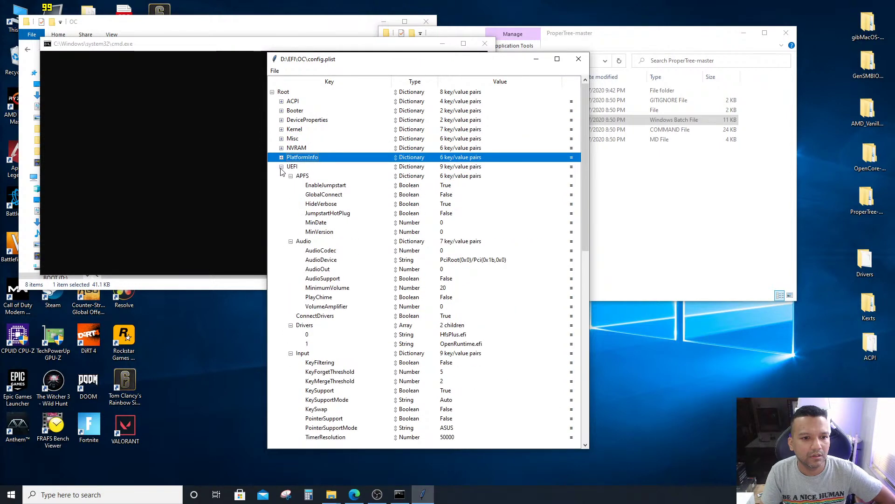
{"action": "left_click", "coordinate": [281, 167]}
{"action": "left_click", "coordinate": [281, 158]}
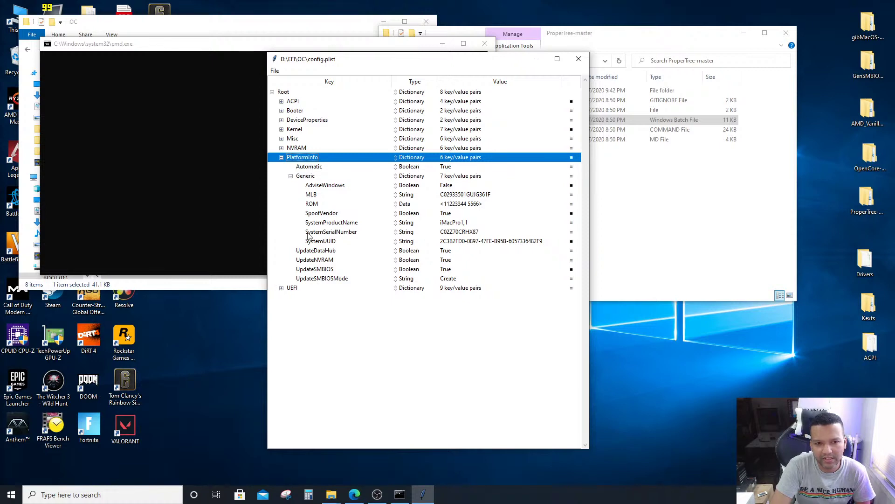
{"action": "left_click", "coordinate": [578, 59]}
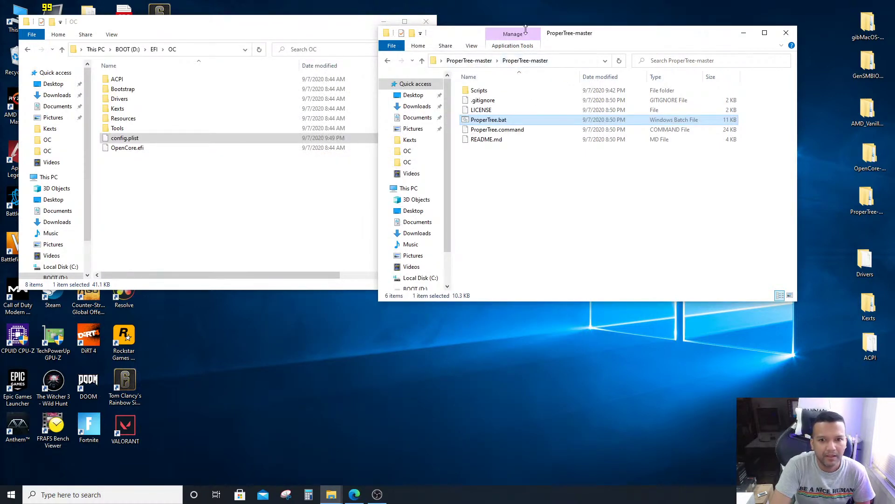
{"action": "left_click", "coordinate": [788, 34]}
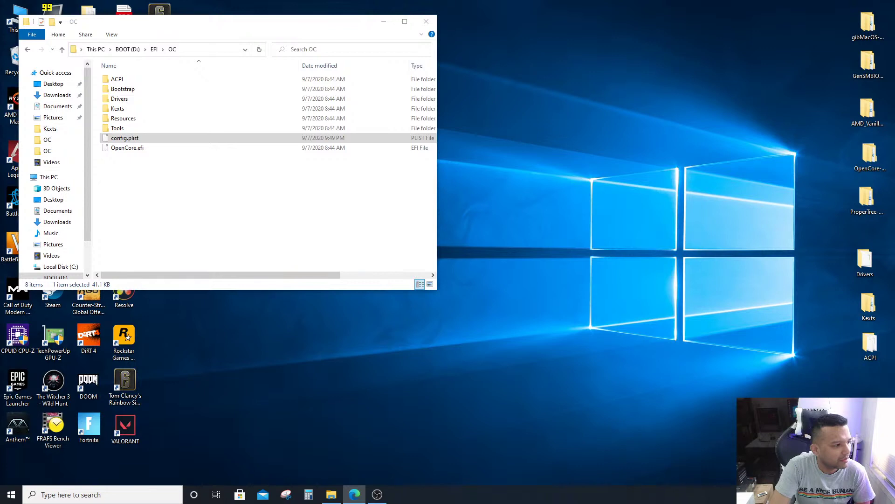
Switch to Microsoft Edge, go to google.com and search for "opencore vanilla guide"
{"action": "left_click_drag", "start_coordinate": [204, 371], "coordinate": [582, 46]}
{"action": "type", "text": "google.com"}
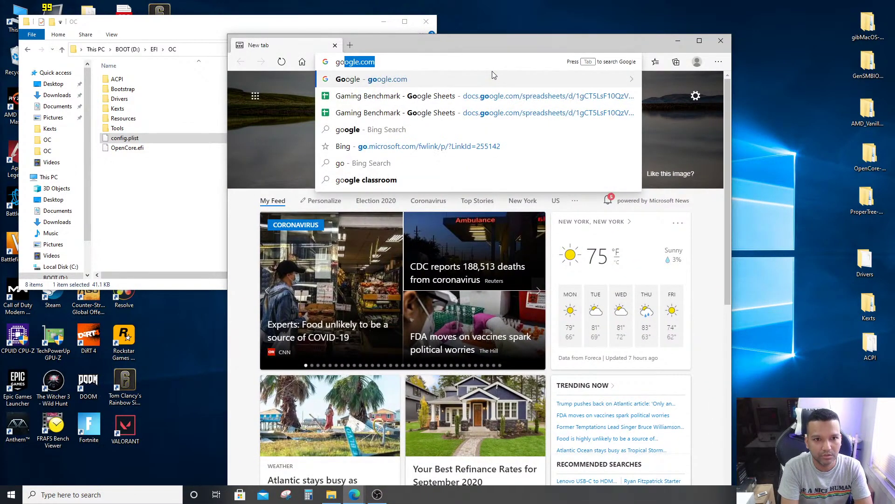
{"action": "key", "text": "Return"}
{"action": "type", "text": "a"}
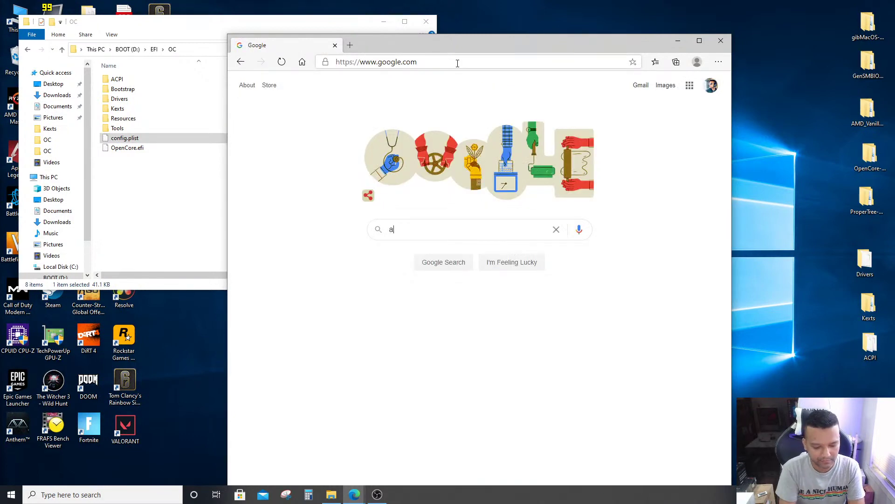
{"action": "type", "text": "md"}
{"action": "key", "text": "BackSpace"}
{"action": "key", "text": "BackSpace"}
{"action": "key", "text": "BackSpace"}
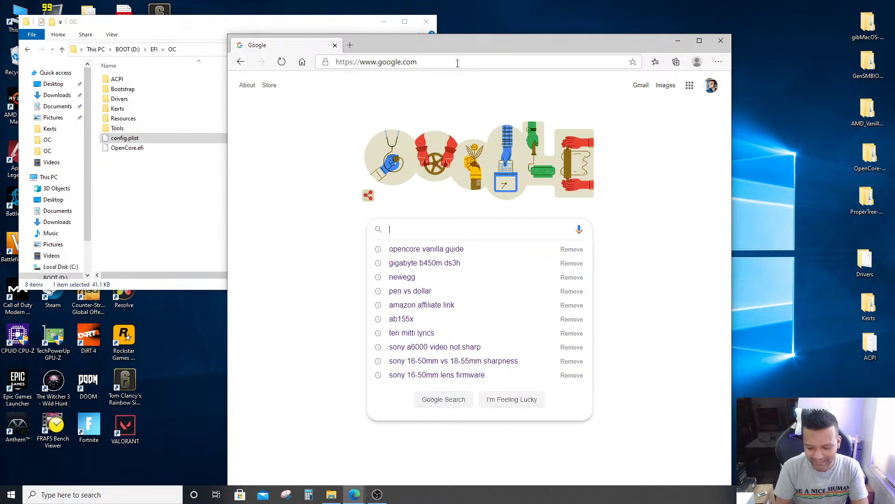
{"action": "key", "text": "Down"}
{"action": "key", "text": "Return"}
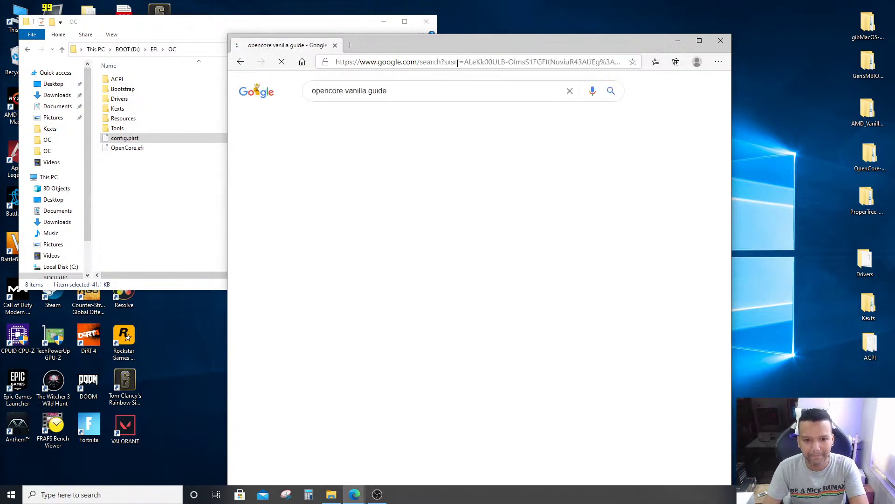
Open the OpenCore Vanilla Guide, follow its OpenCore Desktop Guide link, and continue to the Getting started with OpenCore page
{"action": "left_click", "coordinate": [399, 159]}
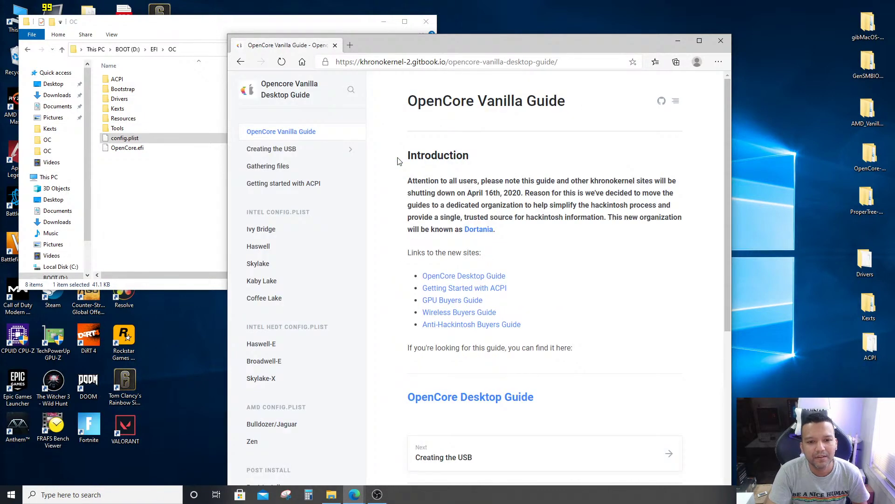
{"action": "left_click", "coordinate": [458, 276]}
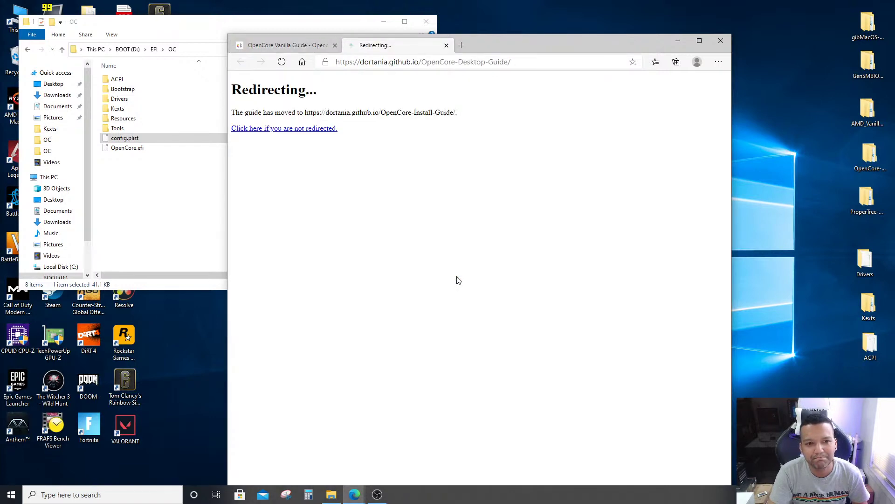
{"action": "left_click", "coordinate": [482, 347]}
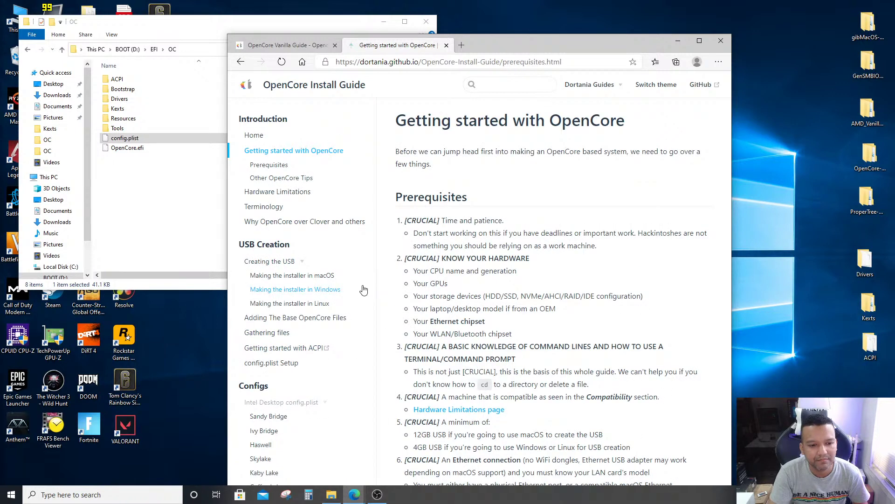
Open the Ryzen and Threadripper(17h) page under the guide's AMD Desktop config.plist section
{"action": "scroll", "coordinate": [364, 288], "scroll_direction": "down", "scroll_amount": 5}
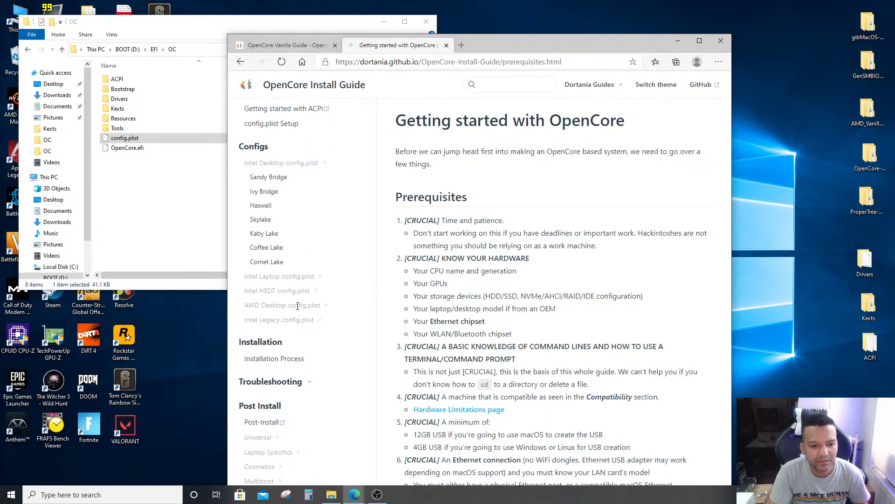
{"action": "left_click", "coordinate": [298, 306]}
{"action": "left_click", "coordinate": [314, 236]}
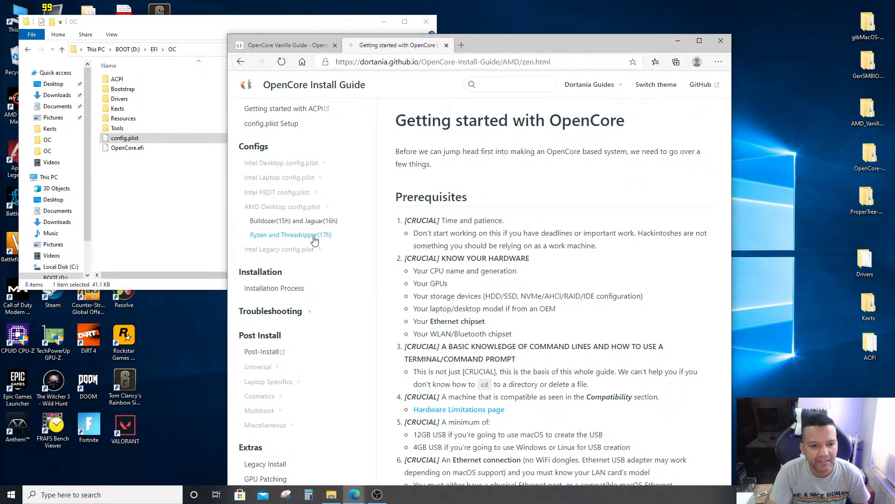
Skim the Ryzen and Threadripper page down to its Cleaning up section and open the linked Sanity Checker
{"action": "scroll", "coordinate": [644, 332], "scroll_direction": "down", "scroll_amount": 10}
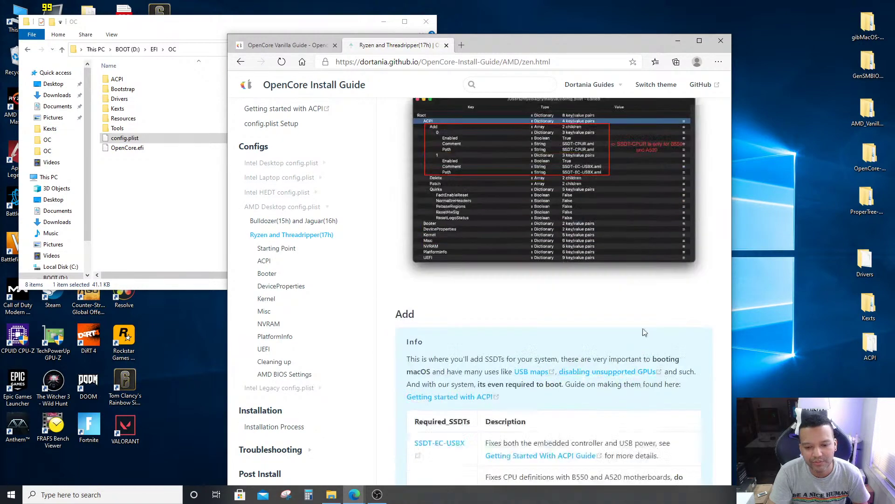
{"action": "scroll", "coordinate": [644, 332], "scroll_direction": "down", "scroll_amount": 15}
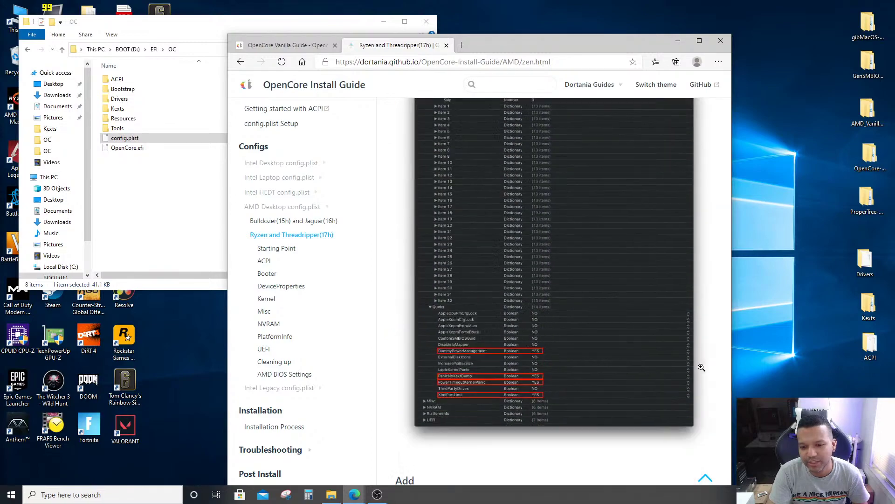
{"action": "scroll", "coordinate": [701, 367], "scroll_direction": "down", "scroll_amount": 15}
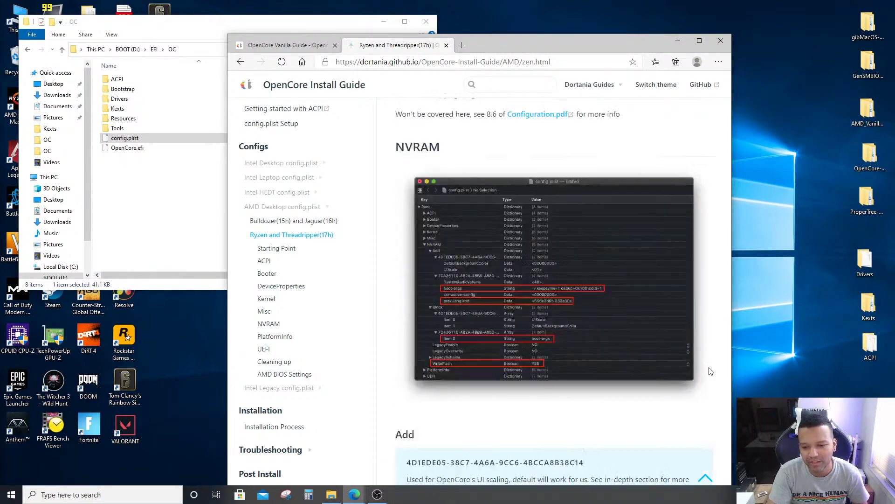
{"action": "scroll", "coordinate": [710, 372], "scroll_direction": "down", "scroll_amount": 15}
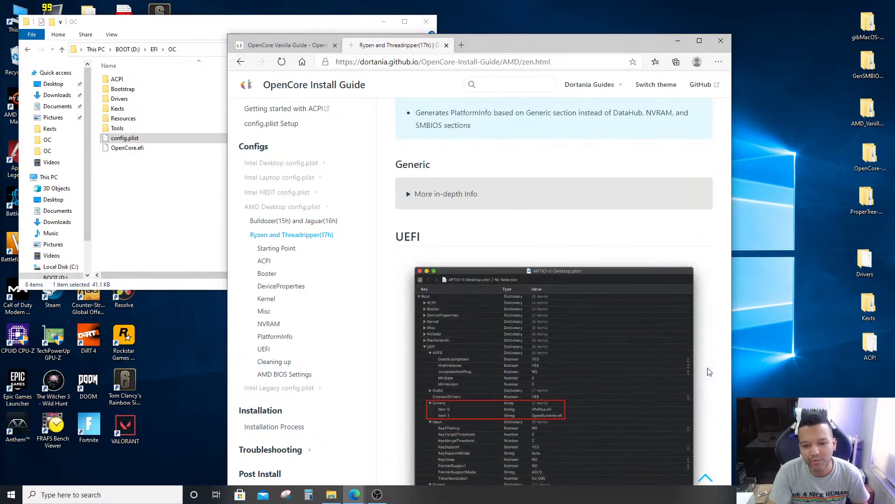
{"action": "scroll", "coordinate": [709, 371], "scroll_direction": "down", "scroll_amount": 10}
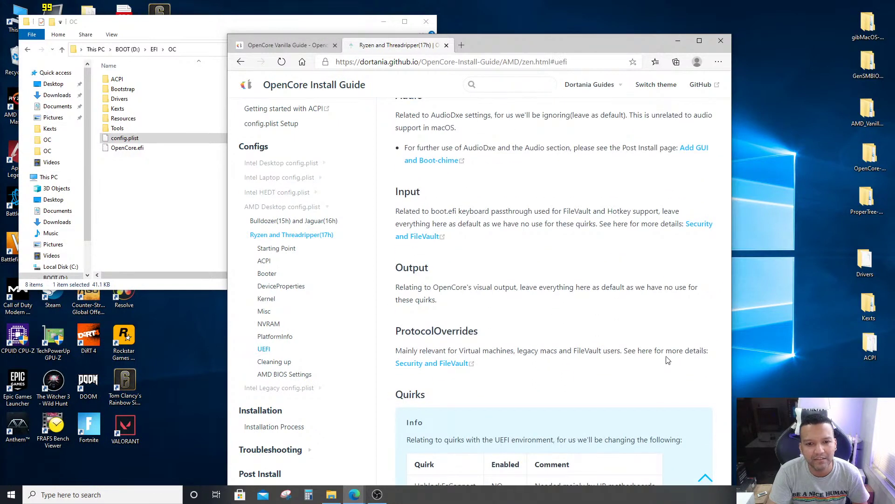
{"action": "scroll", "coordinate": [668, 360], "scroll_direction": "down", "scroll_amount": 10}
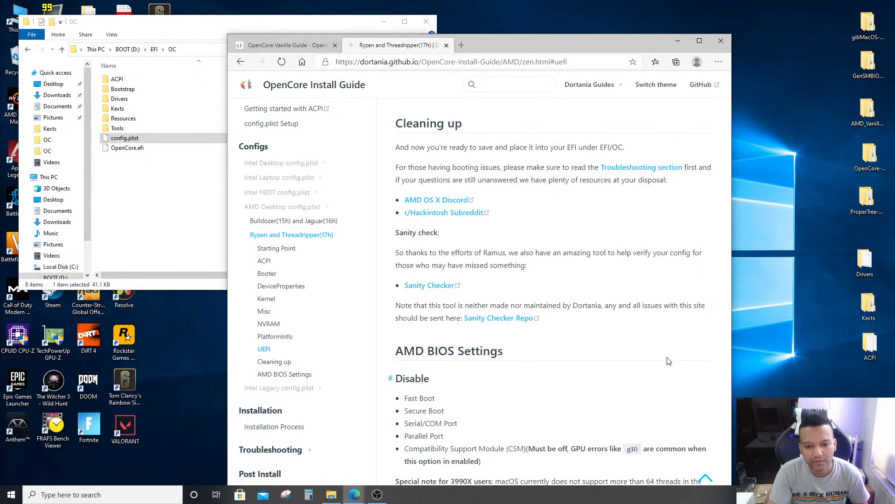
{"action": "left_click", "coordinate": [437, 286]}
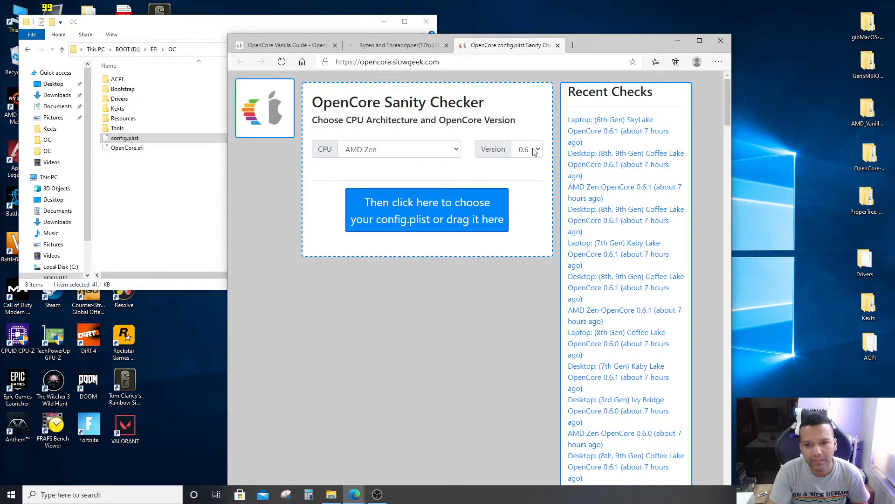
Run the OpenCore Sanity Checker for AMD Zen, version 0.6.1, on config.plist from the BOOT drive's EFI\OC folder
{"action": "left_click", "coordinate": [535, 152]}
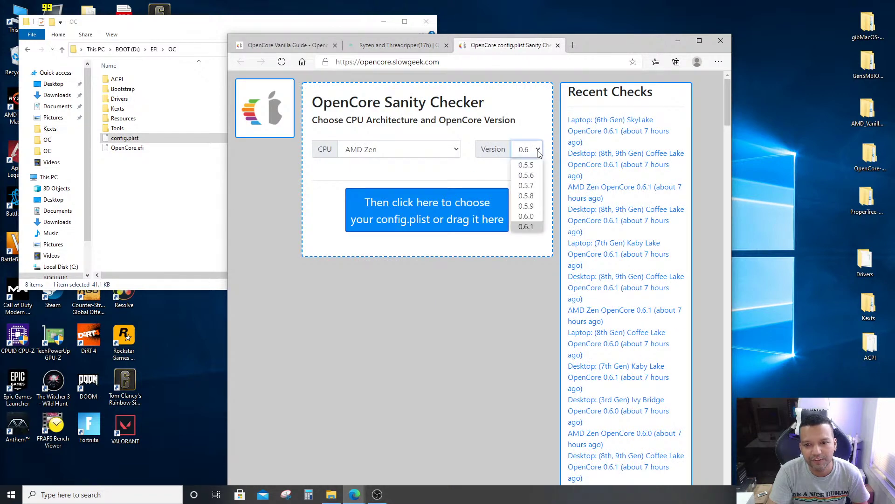
{"action": "left_click", "coordinate": [527, 226]}
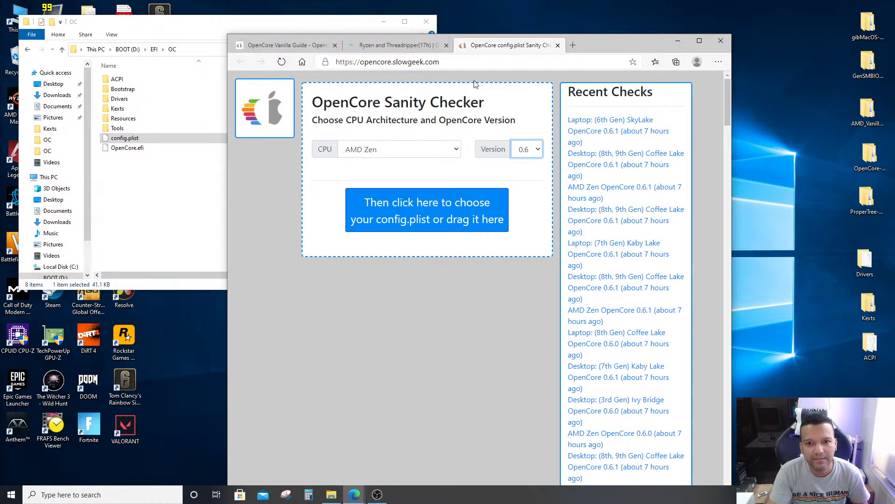
{"action": "left_click_drag", "start_coordinate": [600, 44], "coordinate": [729, 31]}
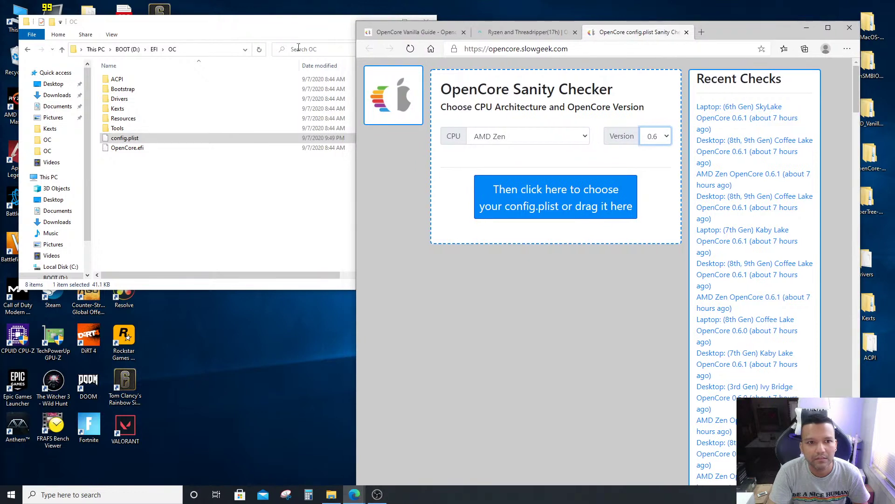
{"action": "left_click", "coordinate": [309, 22]}
{"action": "left_click_drag", "start_coordinate": [122, 139], "coordinate": [538, 201]}
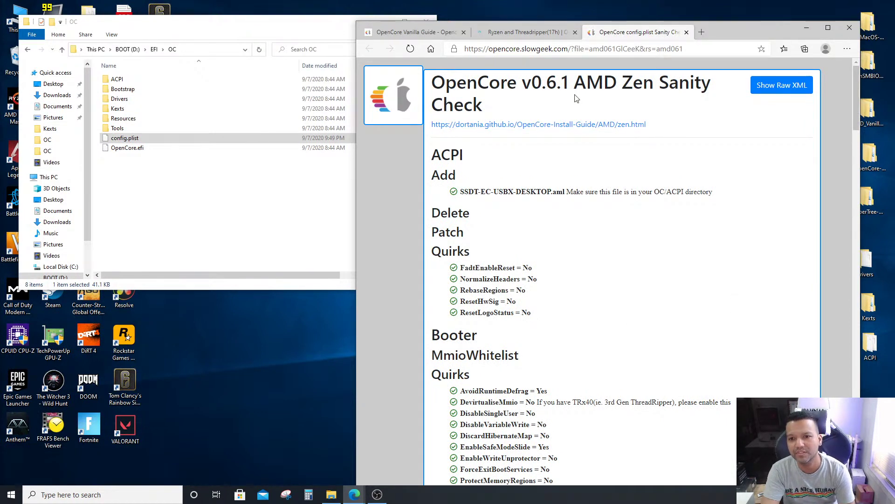
Review the sanity check report from the ACPI section through PlatformInfo > Generic
{"action": "scroll", "coordinate": [706, 278], "scroll_direction": "down", "scroll_amount": 8}
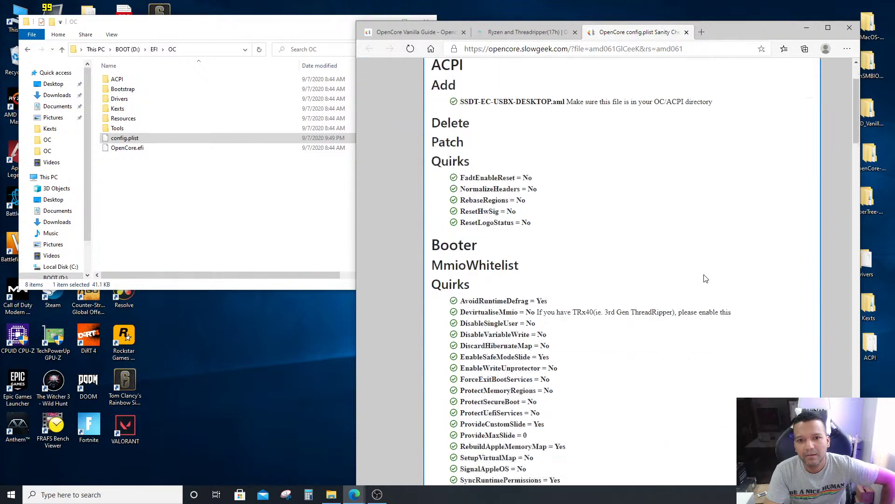
{"action": "scroll", "coordinate": [706, 278], "scroll_direction": "down", "scroll_amount": 7}
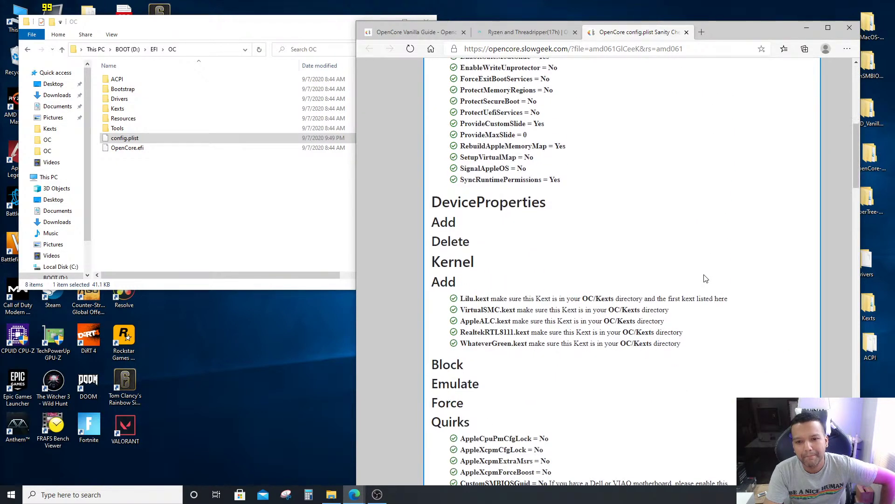
{"action": "scroll", "coordinate": [706, 279], "scroll_direction": "down", "scroll_amount": 8}
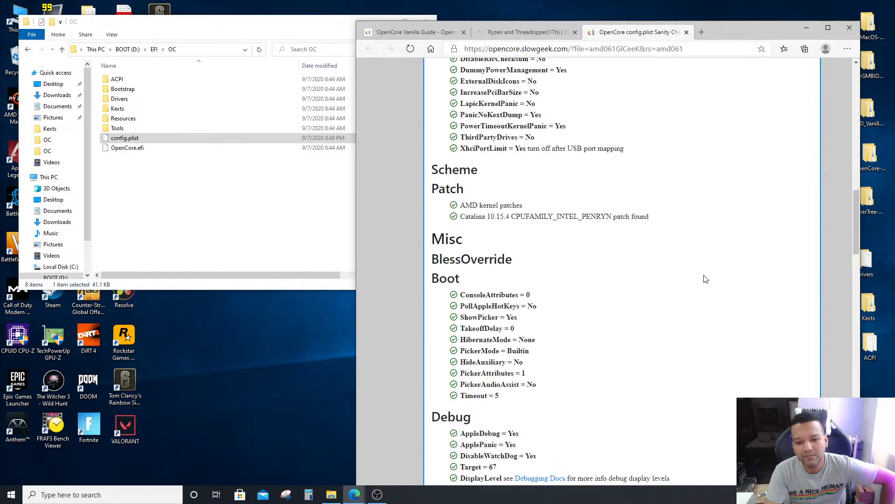
{"action": "scroll", "coordinate": [706, 278], "scroll_direction": "down", "scroll_amount": 8}
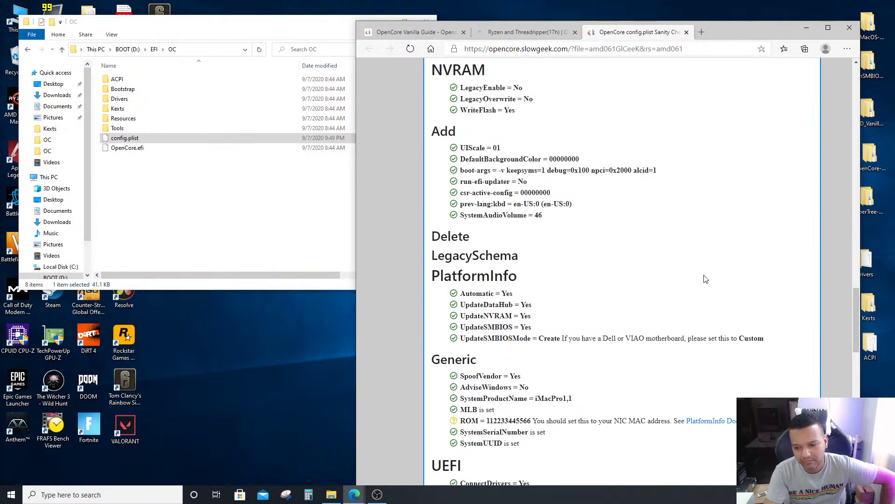
{"action": "scroll", "coordinate": [706, 281], "scroll_direction": "down", "scroll_amount": 3}
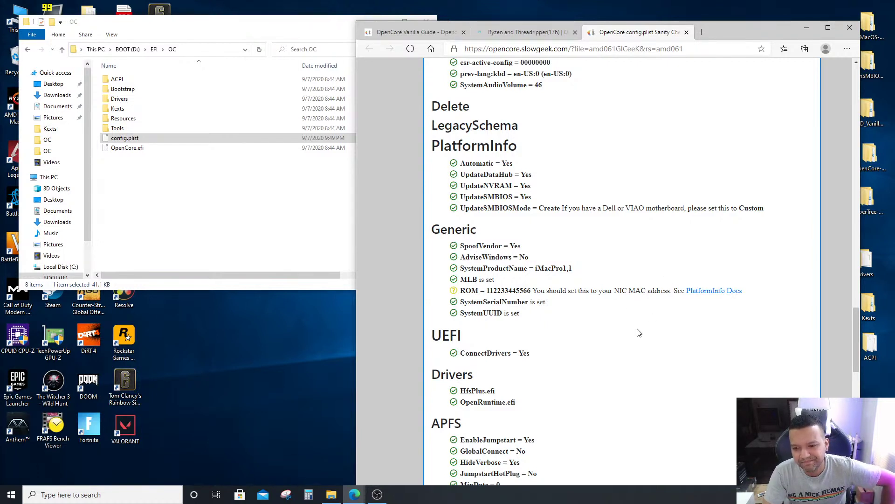
Examine the report's UEFI section, including the ProtocolOverrides entries, and return to the beginning of the report
{"action": "scroll", "coordinate": [639, 332], "scroll_direction": "down", "scroll_amount": 5}
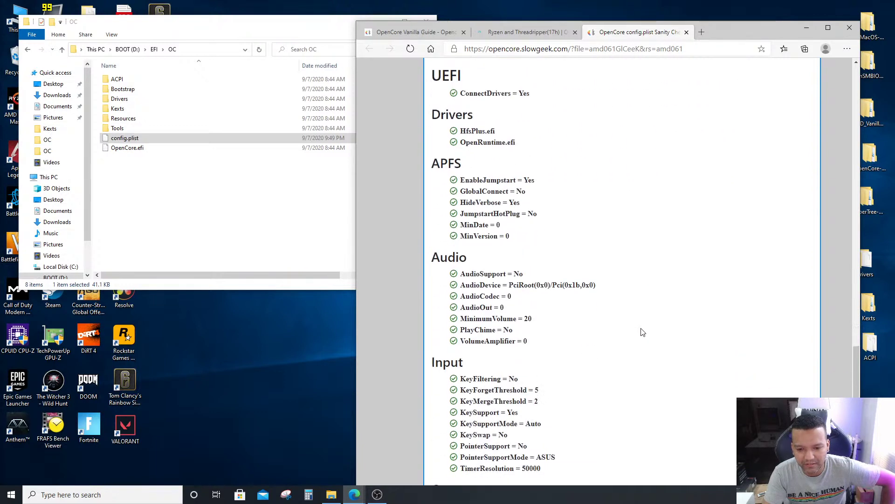
{"action": "scroll", "coordinate": [643, 332], "scroll_direction": "down", "scroll_amount": 3}
{"action": "scroll", "coordinate": [645, 328], "scroll_direction": "up", "scroll_amount": 6}
{"action": "scroll", "coordinate": [651, 332], "scroll_direction": "down", "scroll_amount": 6}
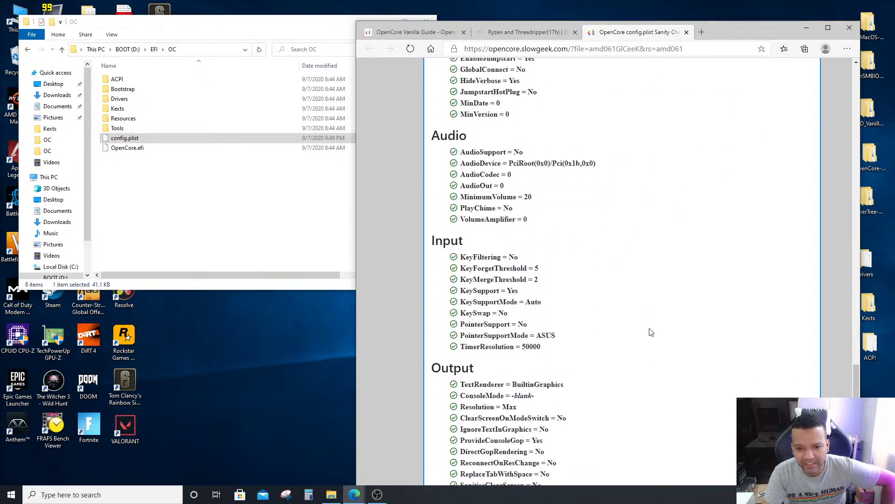
{"action": "scroll", "coordinate": [651, 332], "scroll_direction": "down", "scroll_amount": 8}
{"action": "left_click_drag", "start_coordinate": [481, 165], "coordinate": [519, 167]}
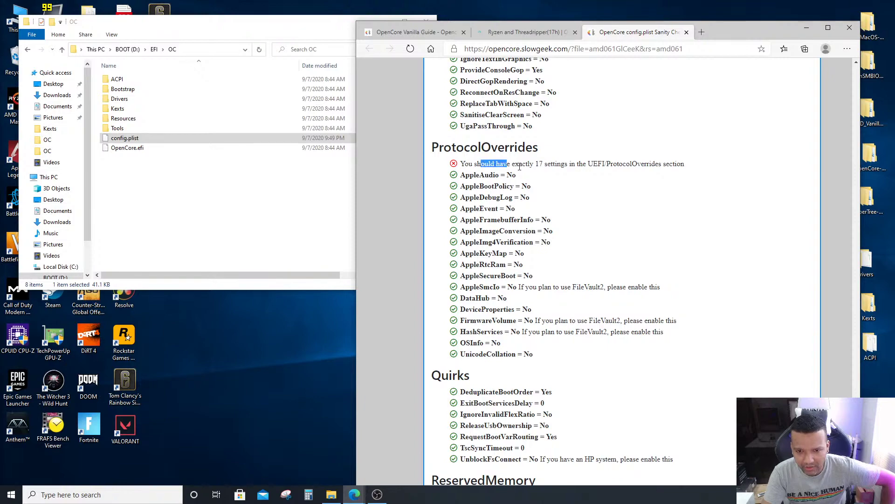
{"action": "left_click", "coordinate": [519, 166]}
{"action": "scroll", "coordinate": [653, 275], "scroll_direction": "up", "scroll_amount": 6}
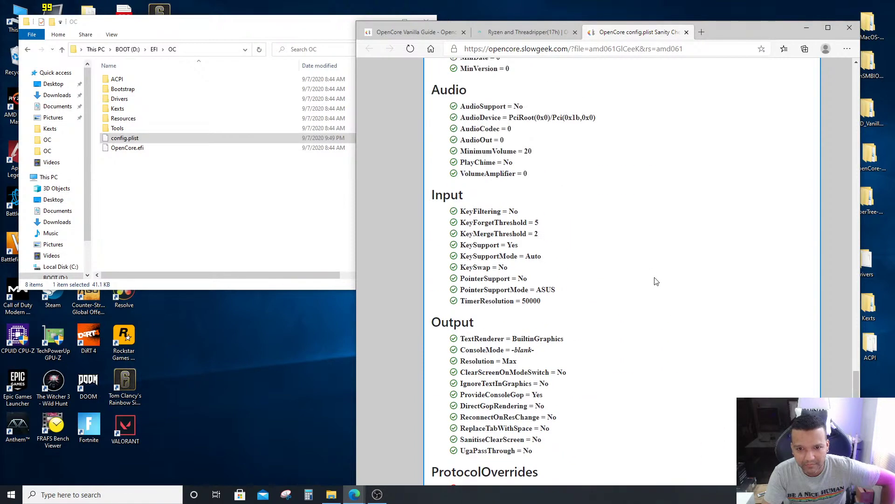
{"action": "scroll", "coordinate": [656, 280], "scroll_direction": "up", "scroll_amount": 20}
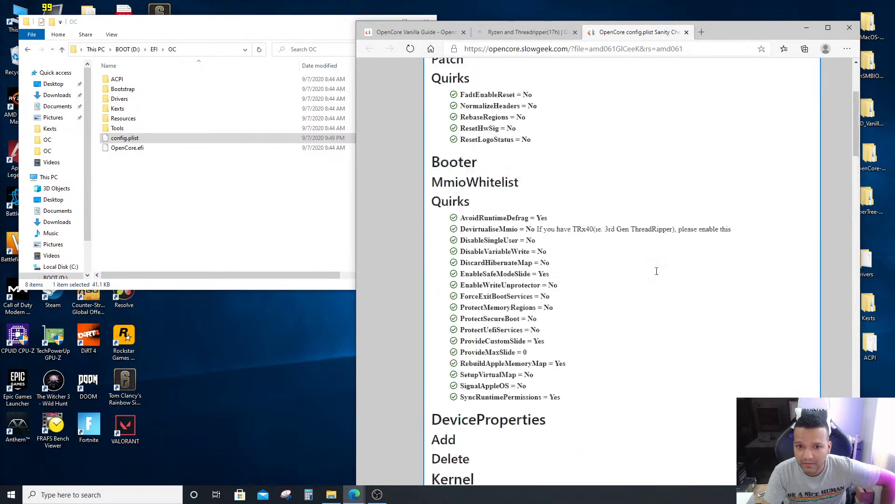
{"action": "scroll", "coordinate": [655, 268], "scroll_direction": "up", "scroll_amount": 4}
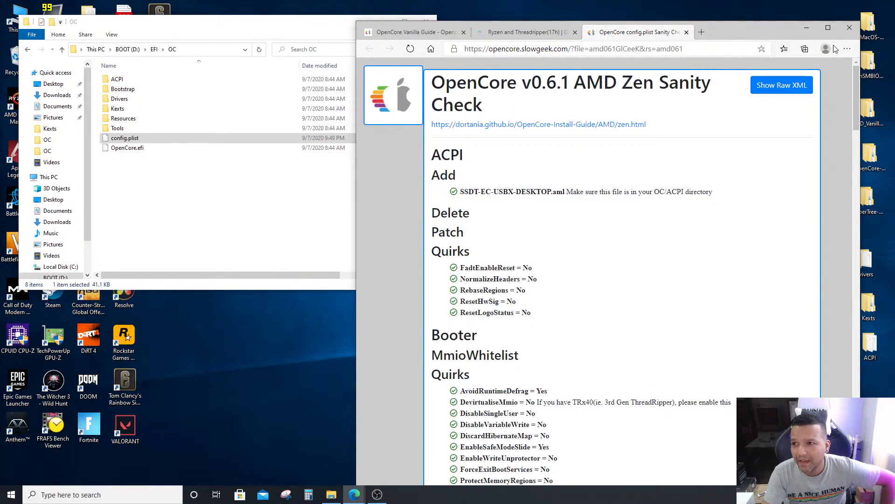
Close the browser and the OC folder window
{"action": "left_click", "coordinate": [851, 28]}
{"action": "left_click", "coordinate": [426, 24]}
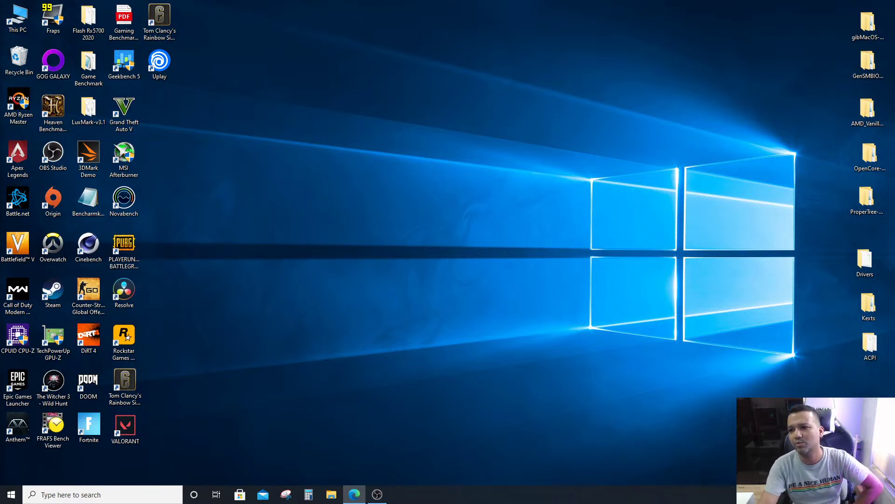
{"action": "left_click_drag", "start_coordinate": [843, 20], "coordinate": [874, 361]}
{"action": "left_click", "coordinate": [802, 298]}
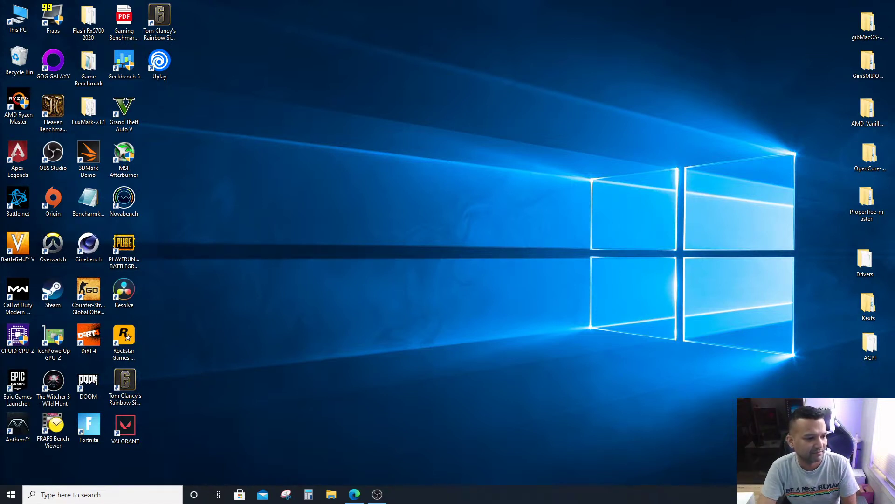
Reopen Microsoft Edge
{"action": "left_click", "coordinate": [355, 494]}
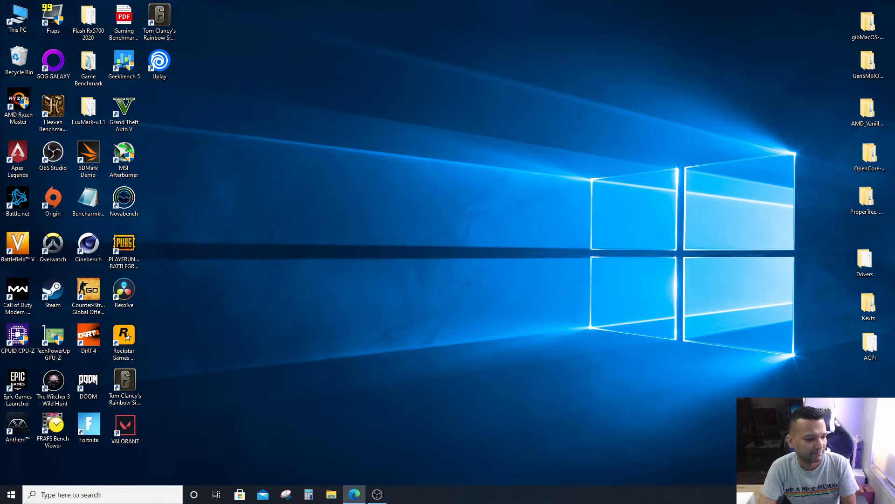